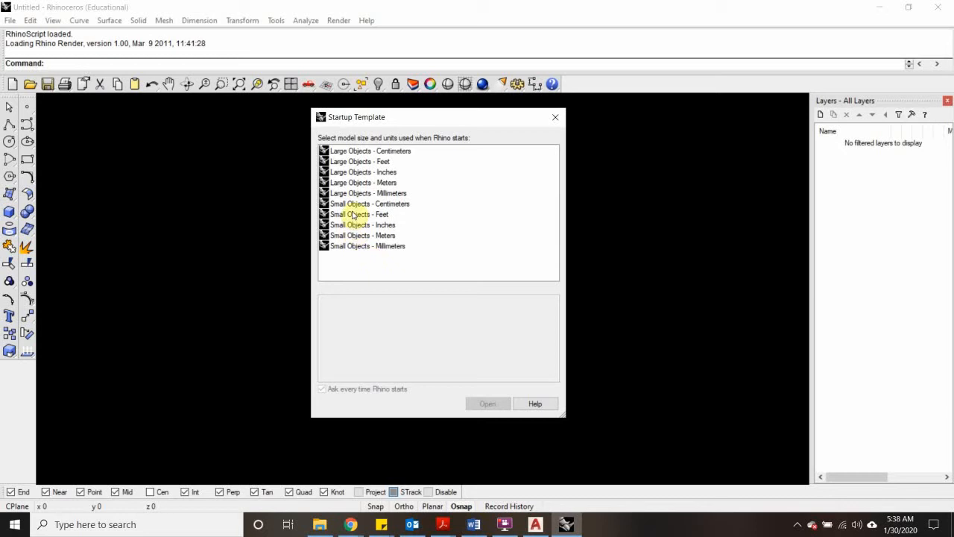
# Step: Start a new model from the Small Objects - Inches template
pyautogui.click(361, 225)
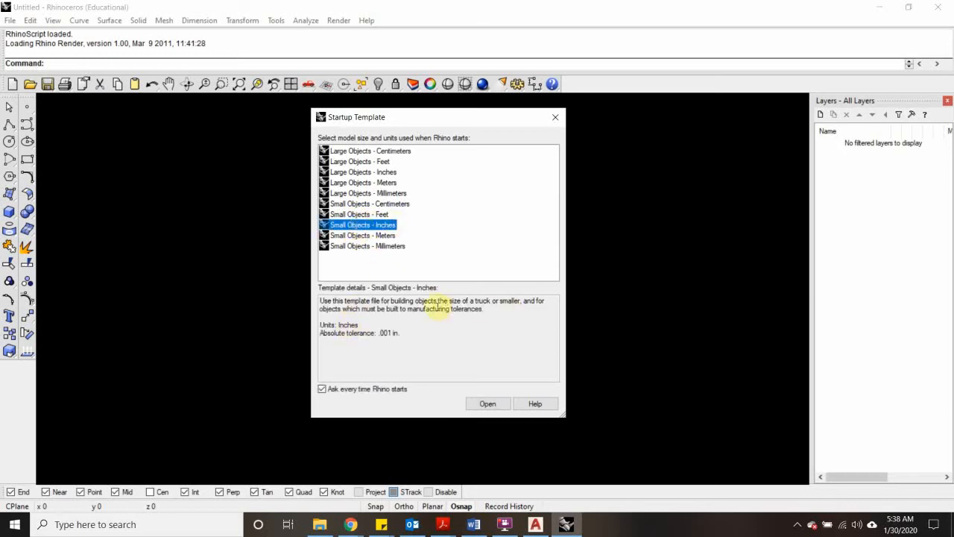
pyautogui.moveTo(432, 300); pyautogui.dragTo(522, 301)
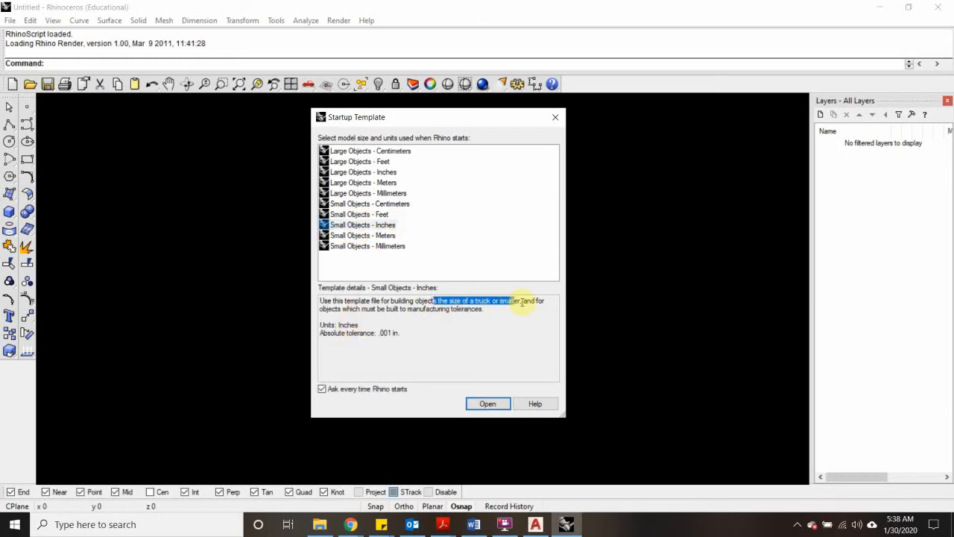
pyautogui.click(475, 309)
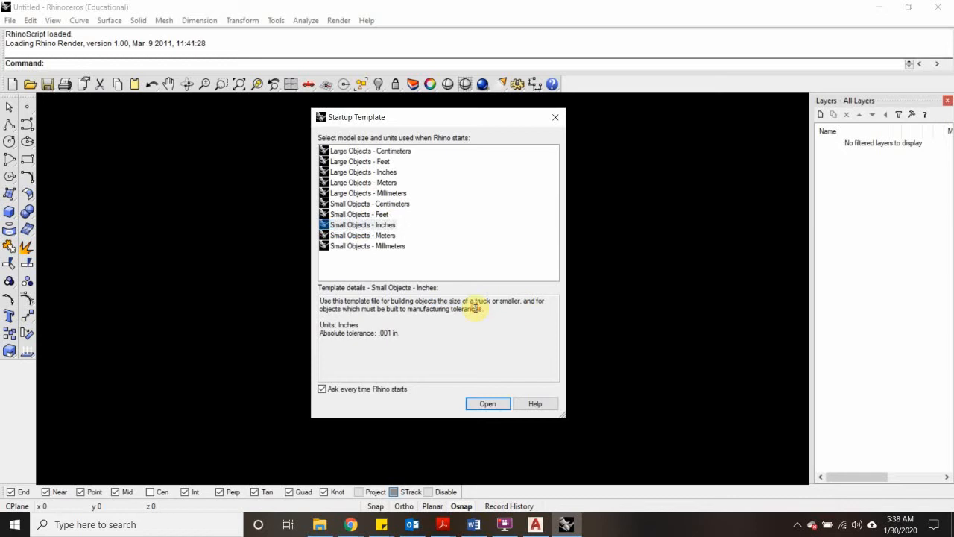
pyautogui.click(498, 404)
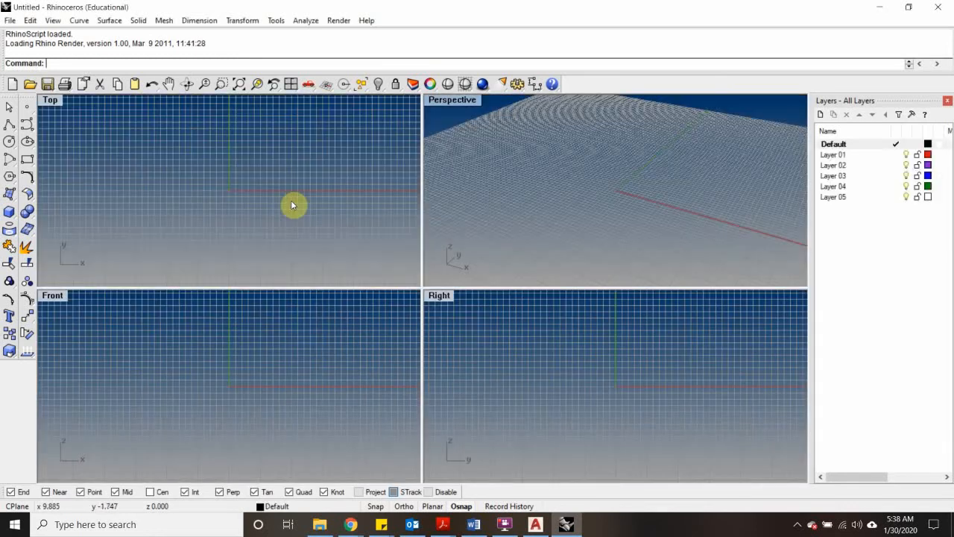
# Step: Examine the empty grids and axes in the Top, Front, Right and Perspective viewports by zooming, panning and orbiting
pyautogui.scroll(-2, 292, 206)
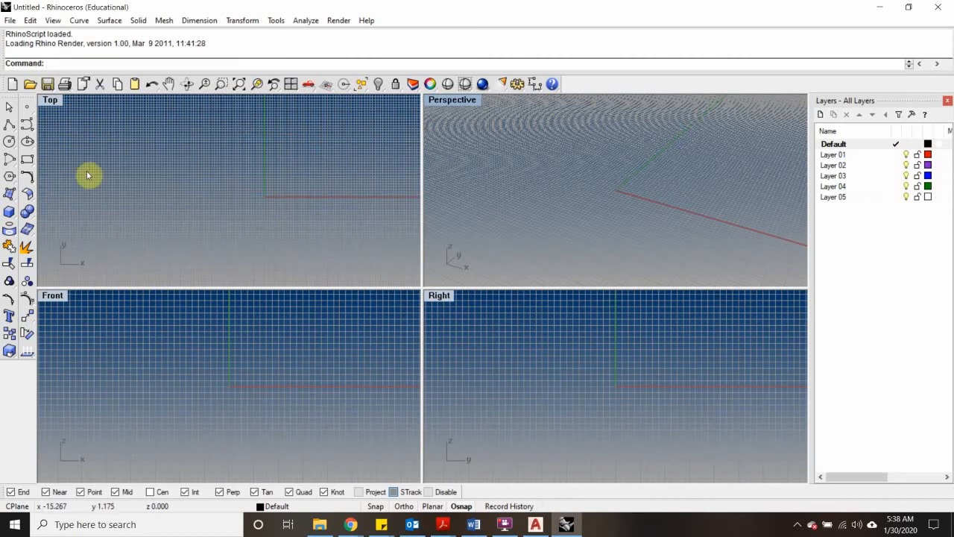
pyautogui.scroll(-1, 209, 199)
pyautogui.scroll(1, 208, 201)
pyautogui.scroll(-4, 196, 373)
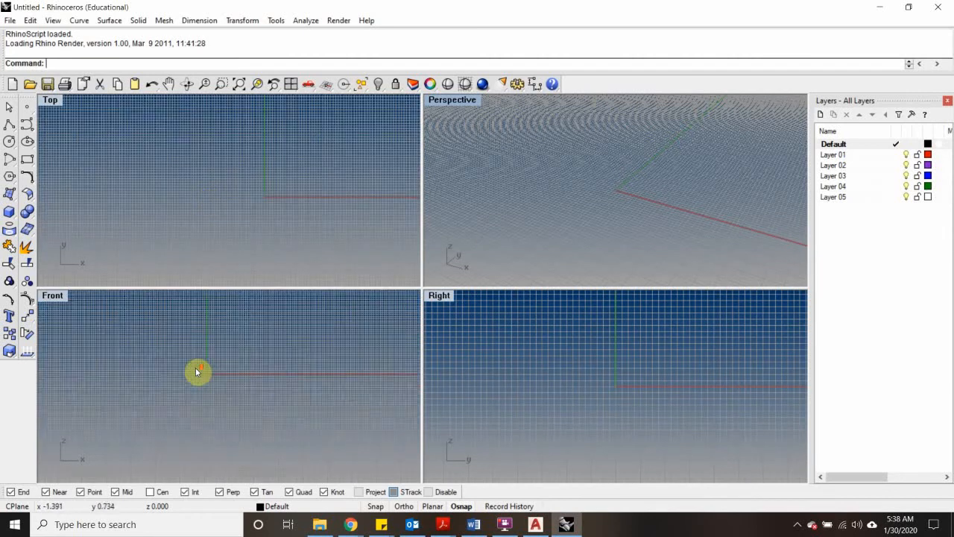
pyautogui.scroll(-4, 600, 187)
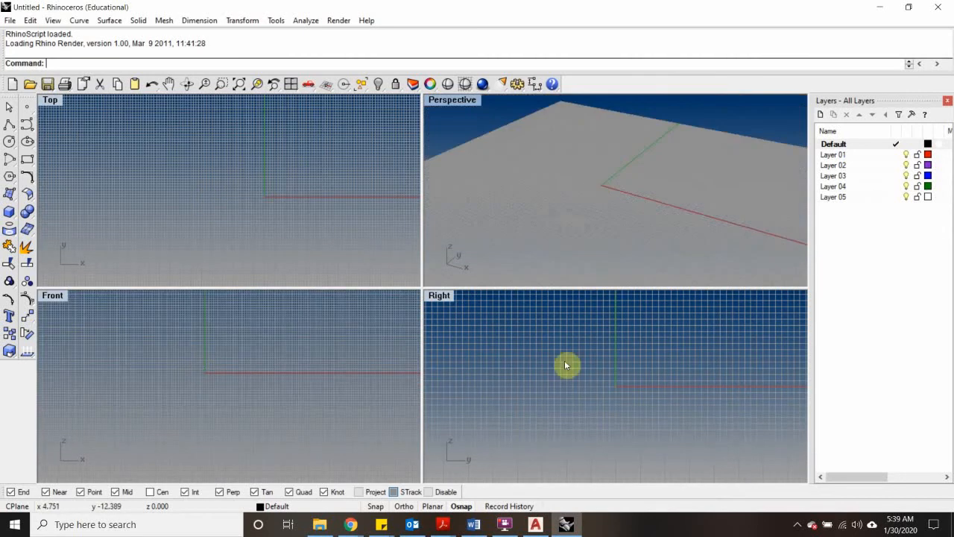
pyautogui.scroll(-2, 533, 403)
pyautogui.moveTo(584, 170); pyautogui.dragTo(605, 121, button='right')
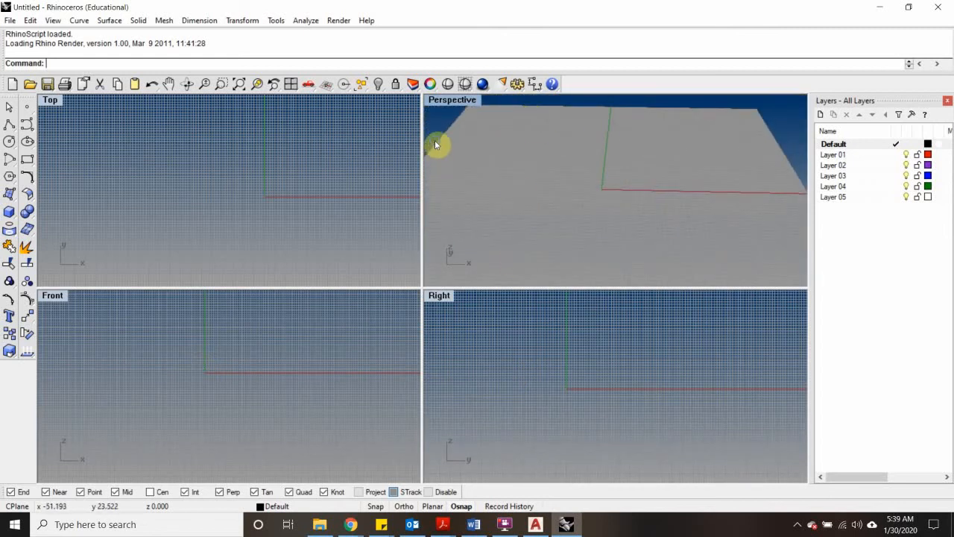
pyautogui.moveTo(437, 145); pyautogui.dragTo(606, 173, button='right')
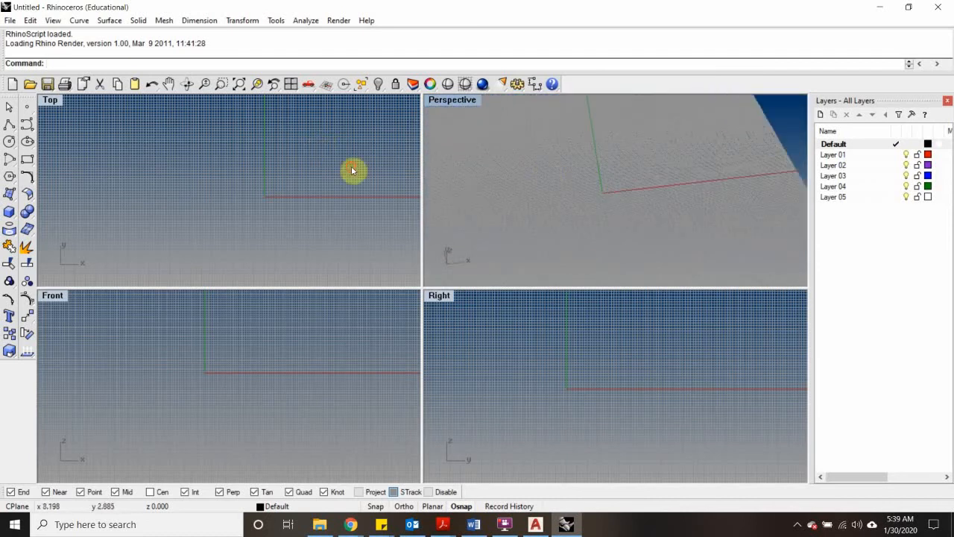
pyautogui.moveTo(542, 169); pyautogui.dragTo(653, 148, button='right')
pyautogui.moveTo(641, 373); pyautogui.dragTo(543, 368, button='right')
pyautogui.moveTo(210, 363); pyautogui.dragTo(238, 418, button='right')
pyautogui.moveTo(275, 111); pyautogui.dragTo(225, 163, button='right')
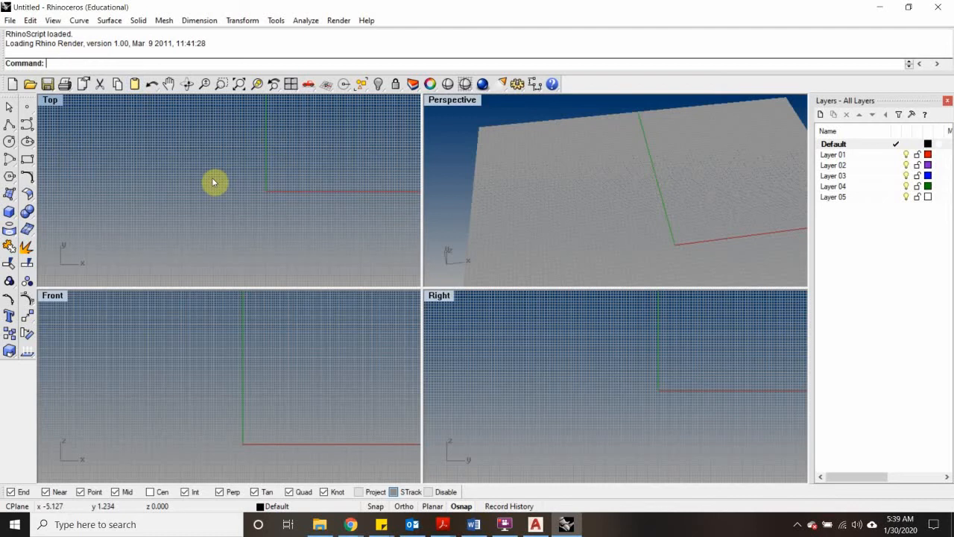
# Step: Import the command aliases from the text file Copy of 2015_MICA-AD_RhinoAliases in the MICA Week 2 folder and accept the options
pyautogui.click(277, 21)
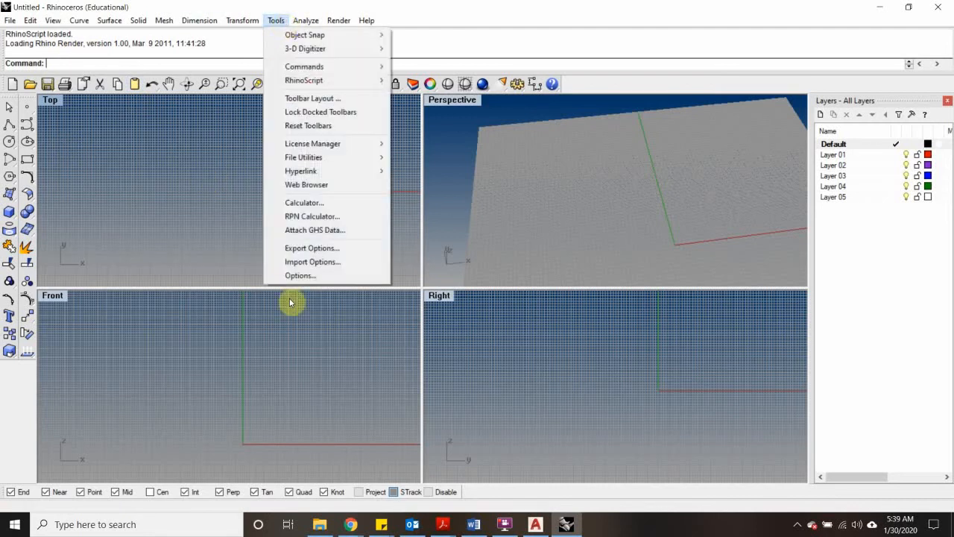
pyautogui.click(299, 275)
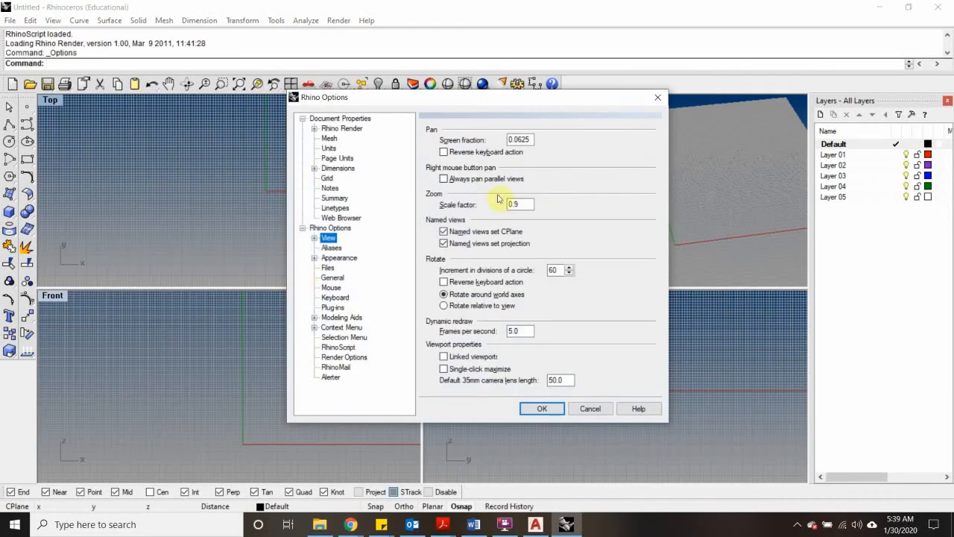
pyautogui.click(331, 248)
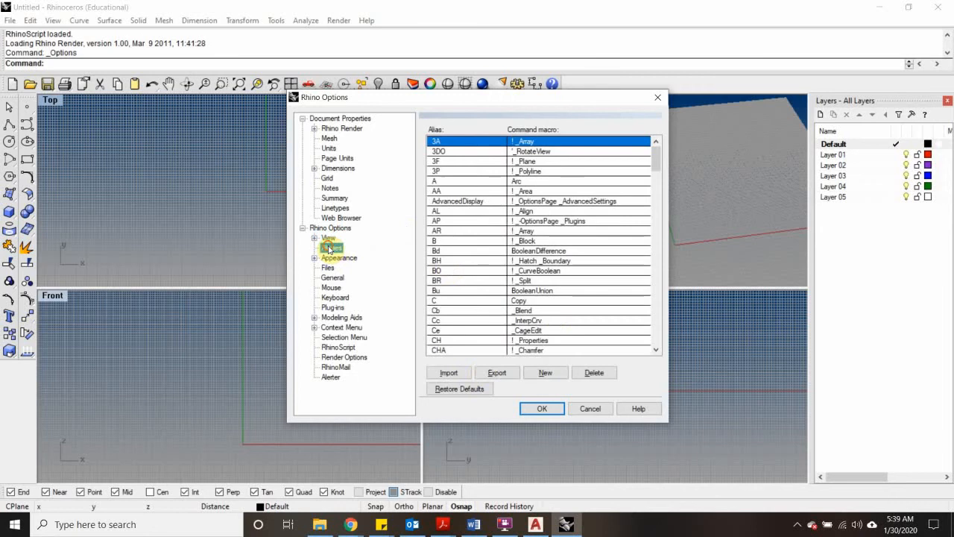
pyautogui.click(446, 373)
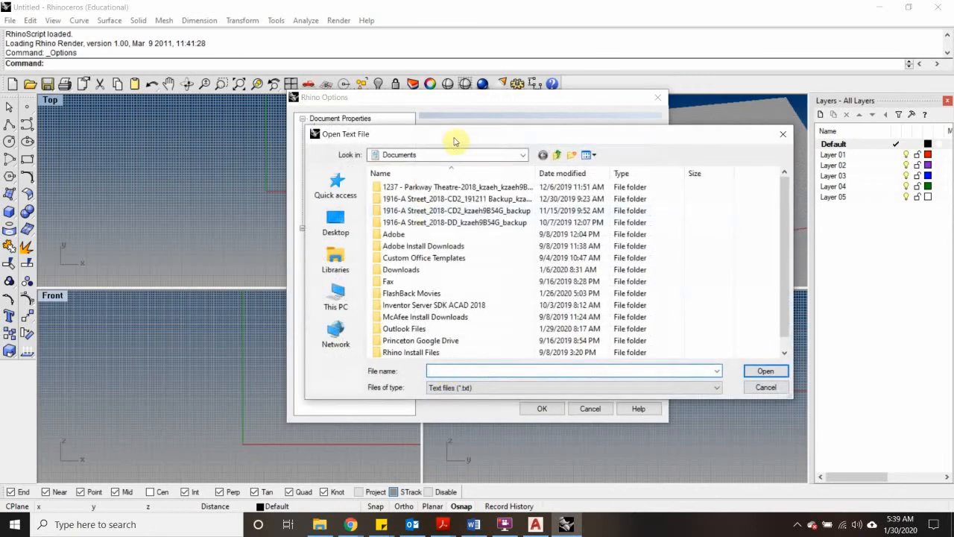
pyautogui.click(343, 221)
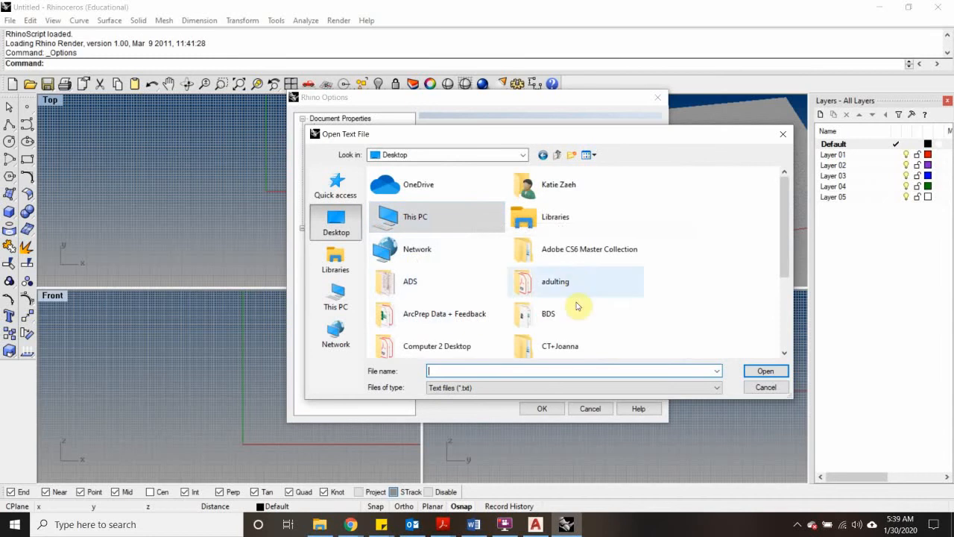
pyautogui.scroll(-2, 580, 284)
pyautogui.doubleClick(549, 277)
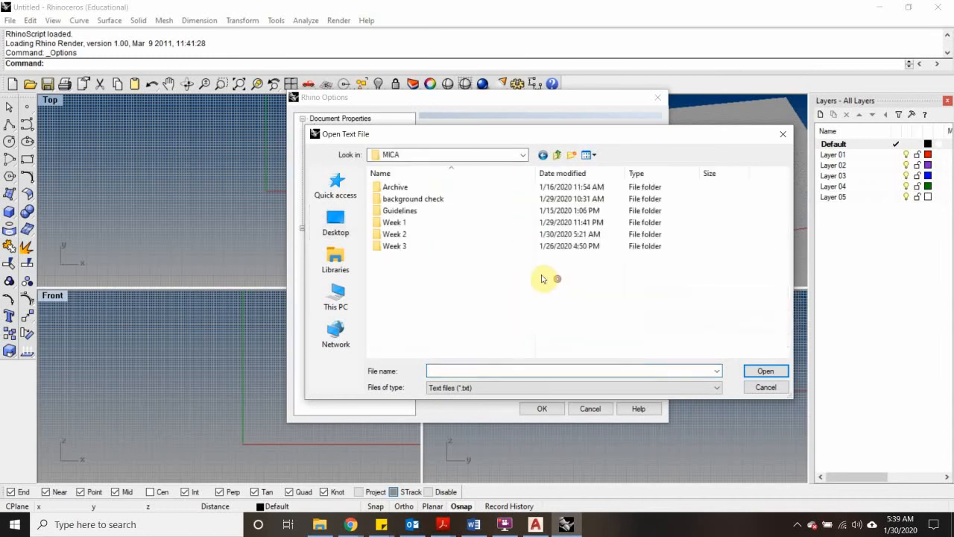
pyautogui.doubleClick(378, 235)
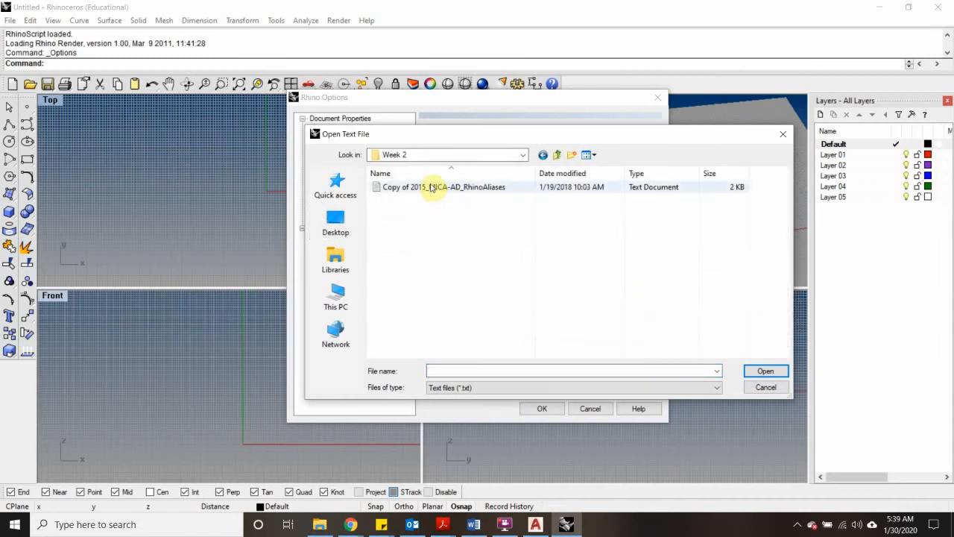
pyautogui.click(492, 191)
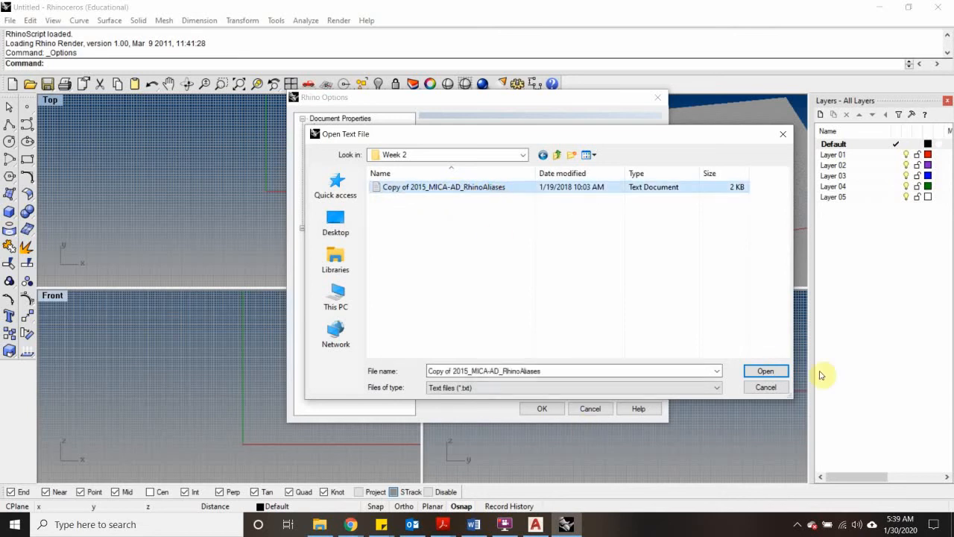
pyautogui.click(768, 371)
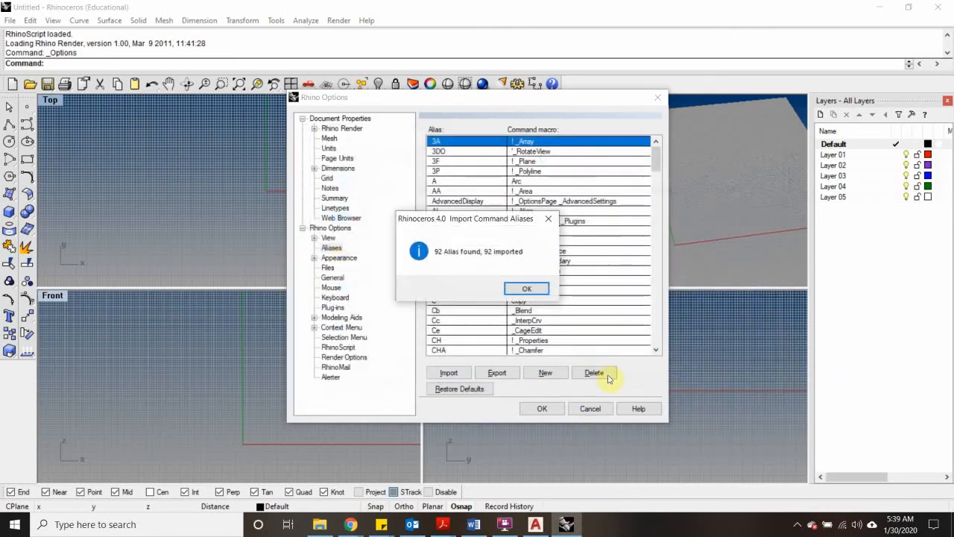
pyautogui.click(511, 288)
pyautogui.click(543, 409)
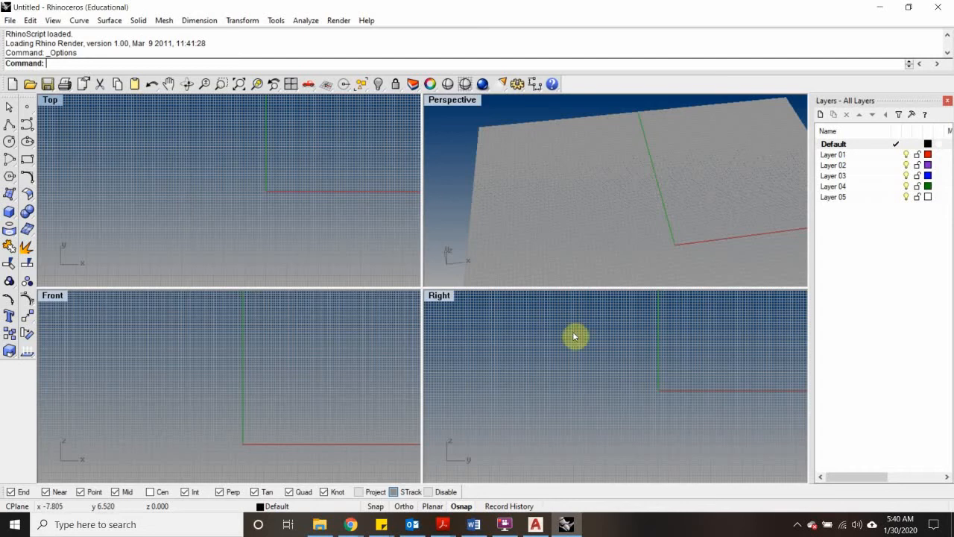
# Step: Switch to AutoCAD and save the bike tutorial drawing under a name ending in v2004, in AutoCAD 2004/LT2004 Drawing format
pyautogui.click(536, 524)
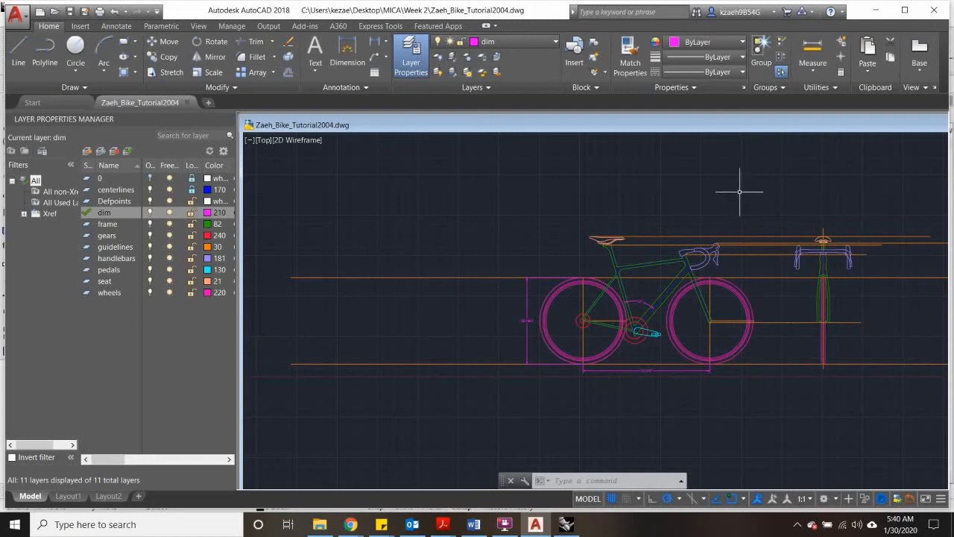
pyautogui.click(15, 13)
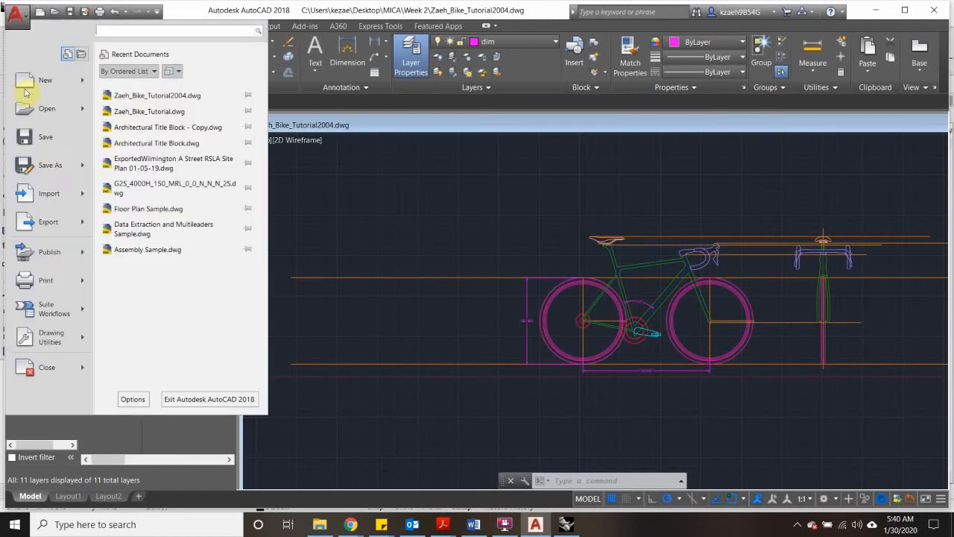
pyautogui.click(50, 166)
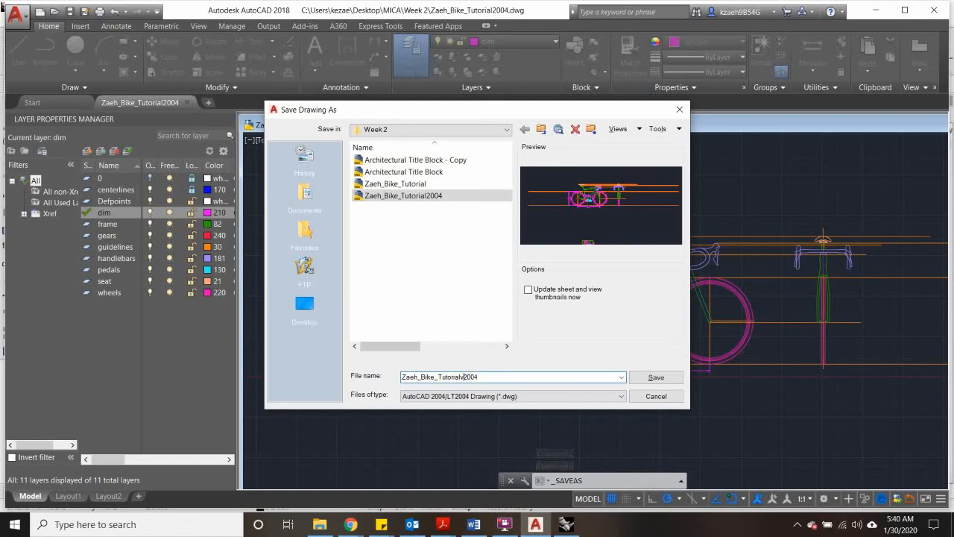
pyautogui.click(427, 396)
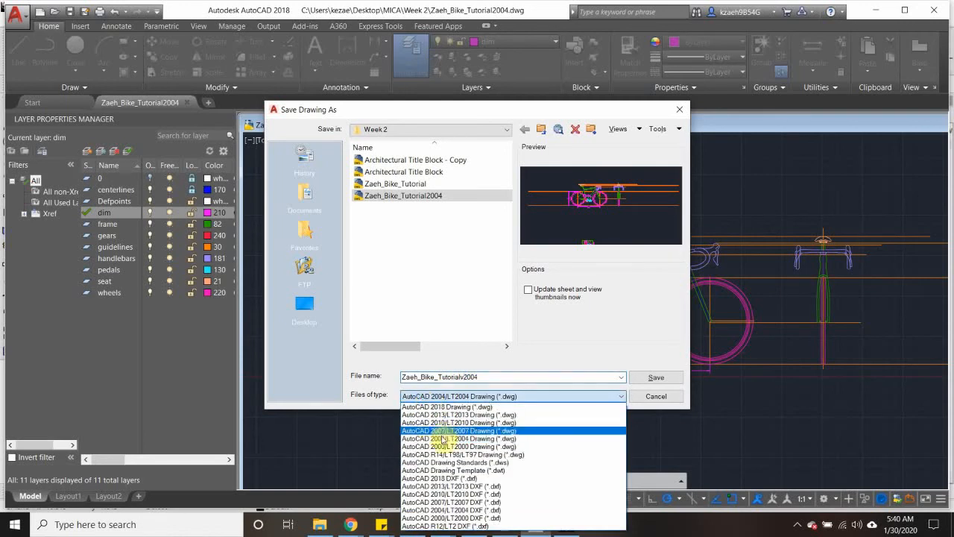
pyautogui.click(440, 431)
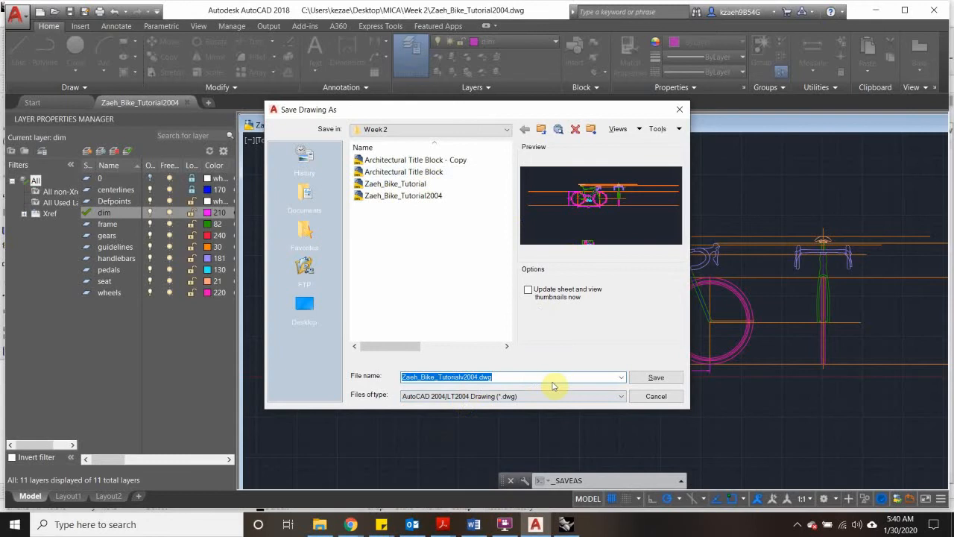
pyautogui.click(654, 377)
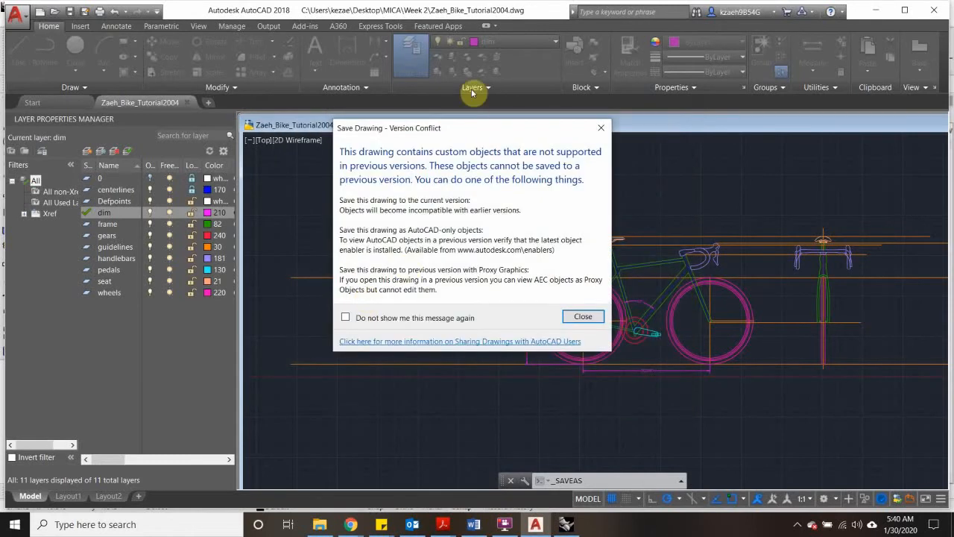
pyautogui.click(584, 318)
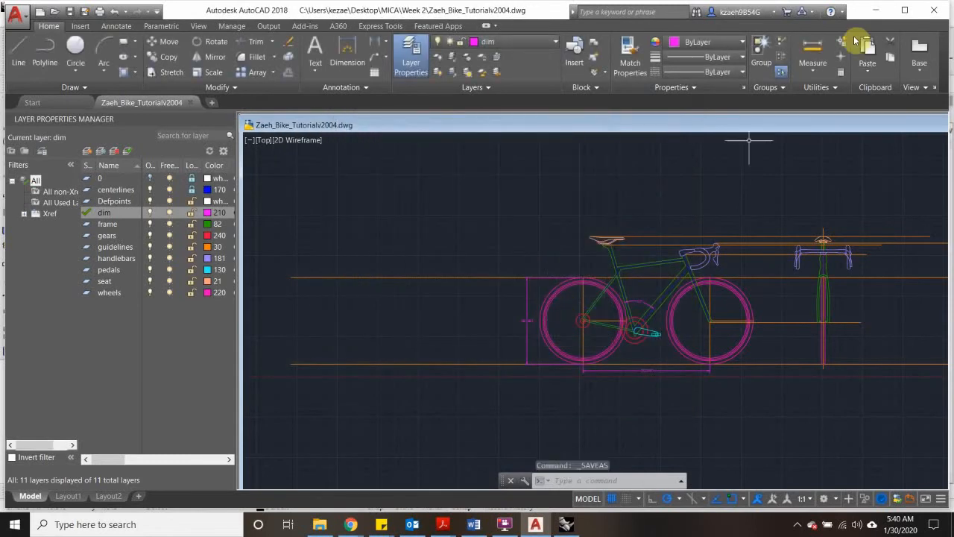
# Step: Return to Rhino and import the v2004 bike tutorial DWG from the Week 2 folder, with all supported file types listed
pyautogui.click(877, 11)
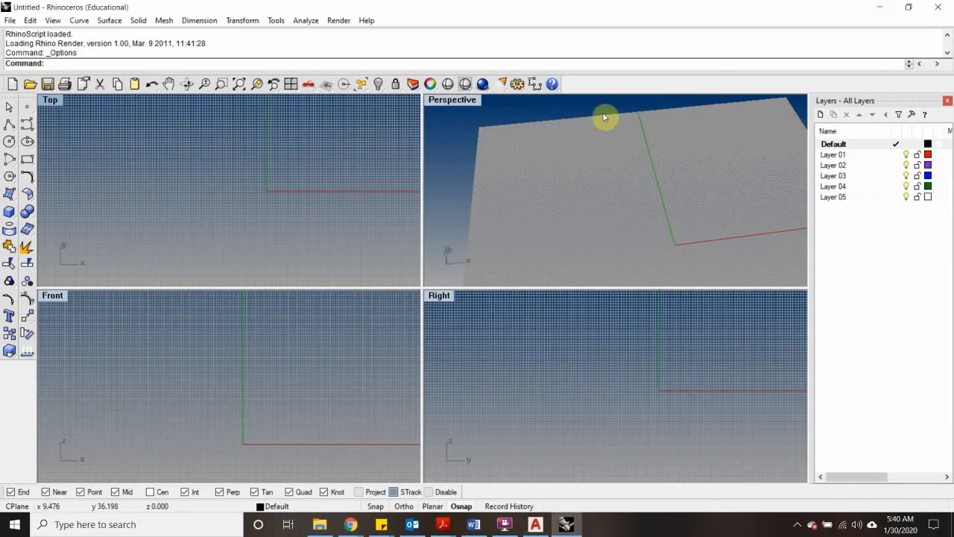
pyautogui.scroll(-3, 237, 194)
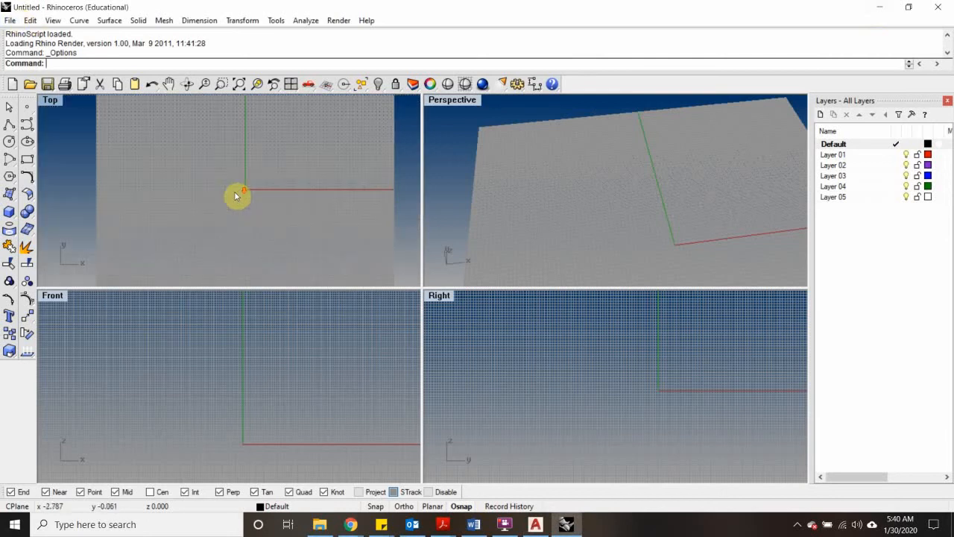
pyautogui.click(10, 21)
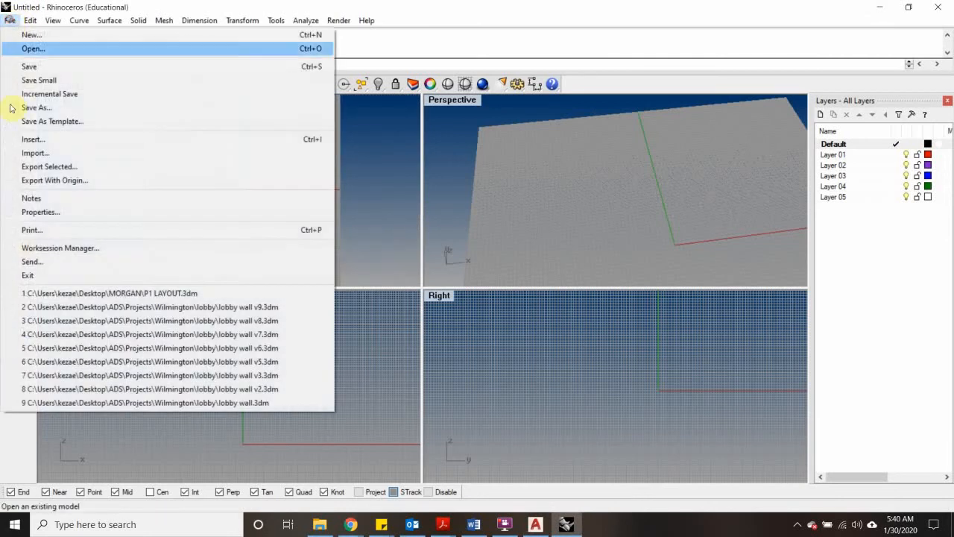
pyautogui.click(45, 150)
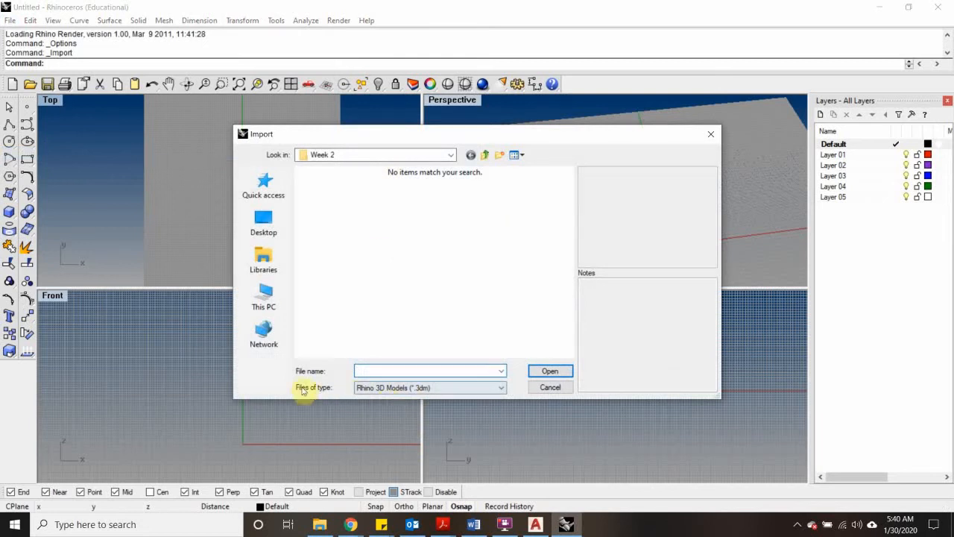
pyautogui.click(430, 388)
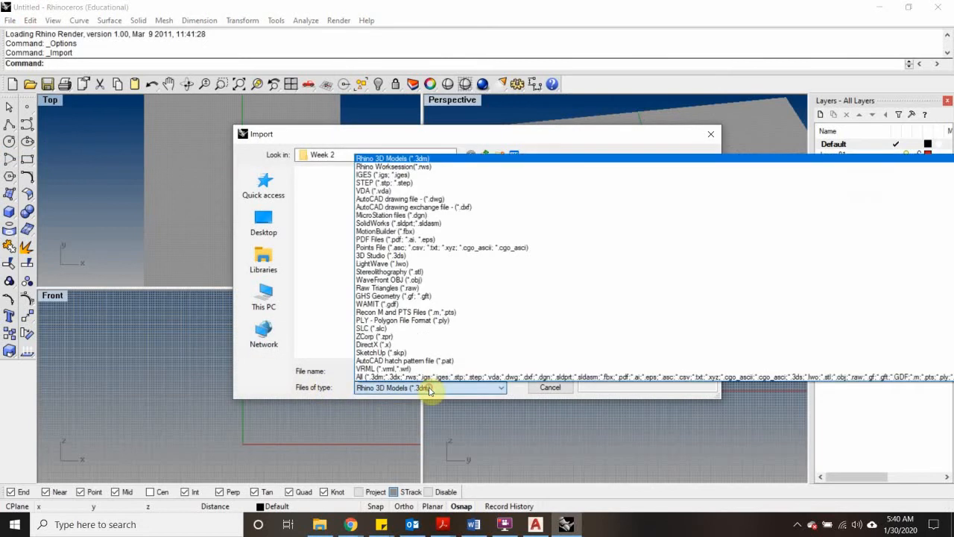
pyautogui.click(395, 362)
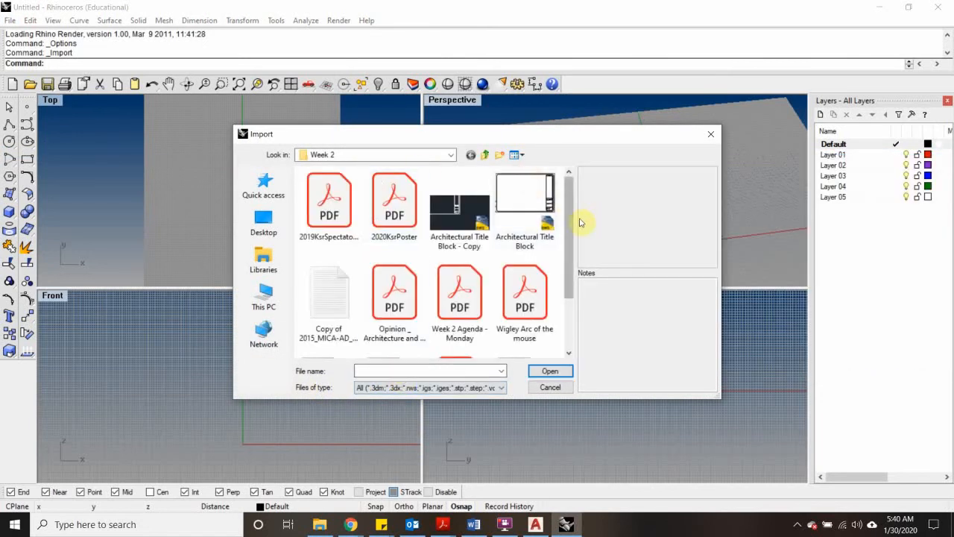
pyautogui.click(570, 315)
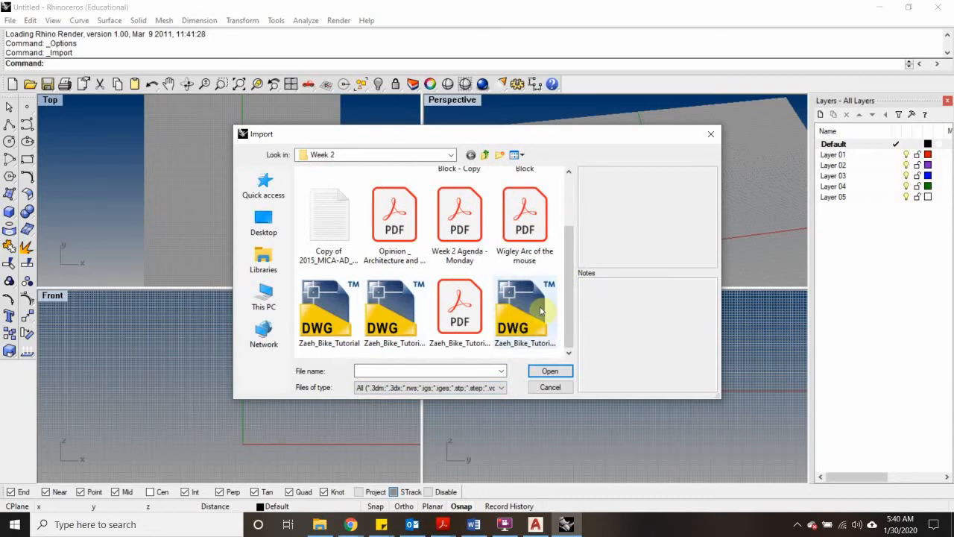
pyautogui.click(545, 337)
pyautogui.click(549, 373)
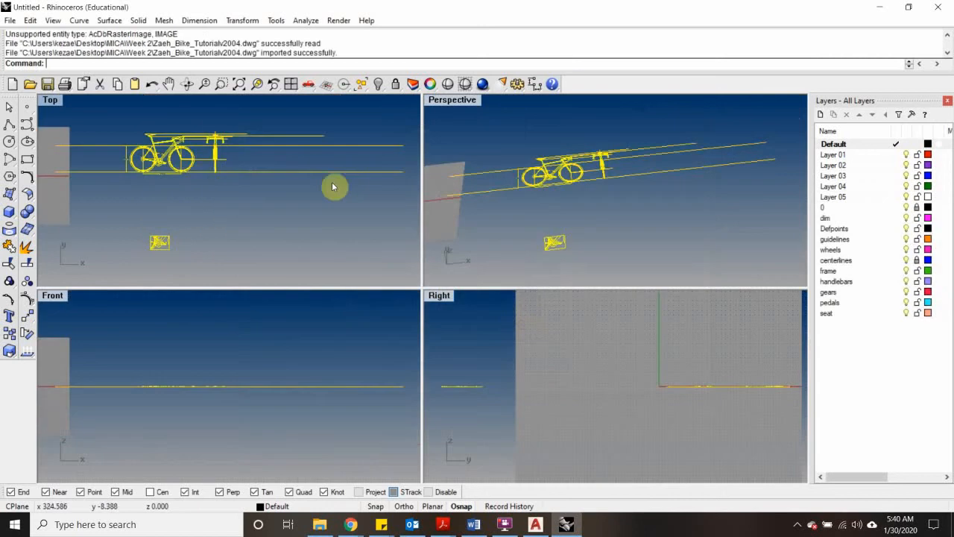
# Step: Delete the small separate group of curves and dimensions lying well below the bike in the Top view
pyautogui.scroll(-4, 196, 173)
pyautogui.moveTo(182, 185); pyautogui.dragTo(281, 219, button='right')
pyautogui.click(300, 228)
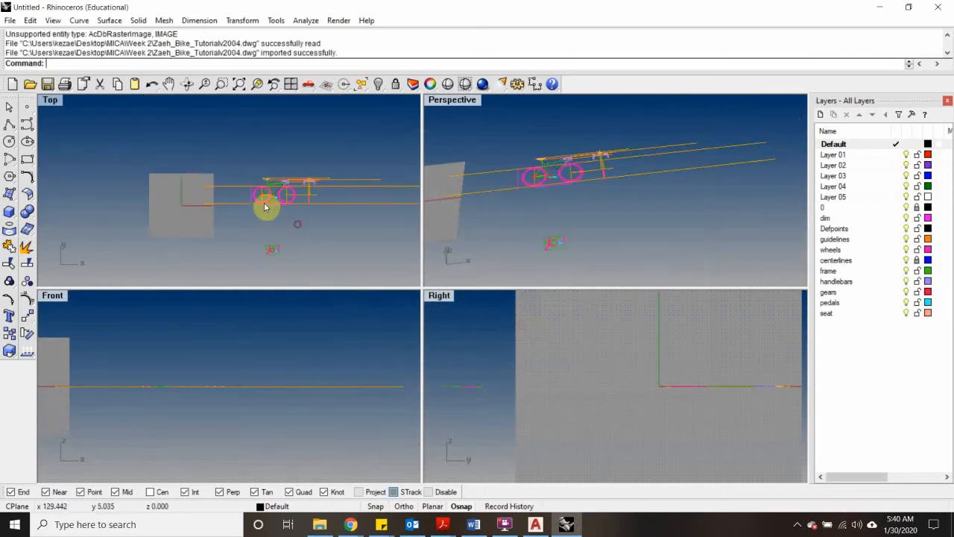
pyautogui.scroll(2, 265, 206)
pyautogui.scroll(6, 274, 261)
pyautogui.moveTo(309, 210); pyautogui.dragTo(231, 255)
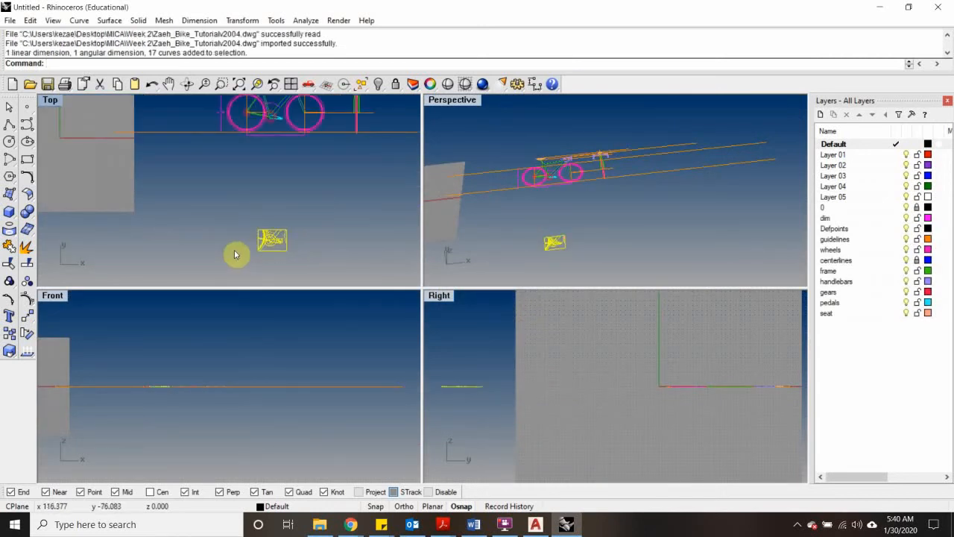
pyautogui.press('Delete')
# Step: Measure the vertical distance between the ground guideline and the guideline along the top of the wheels in the Top view
pyautogui.moveTo(244, 193); pyautogui.dragTo(252, 285, button='right')
pyautogui.scroll(14, 222, 222)
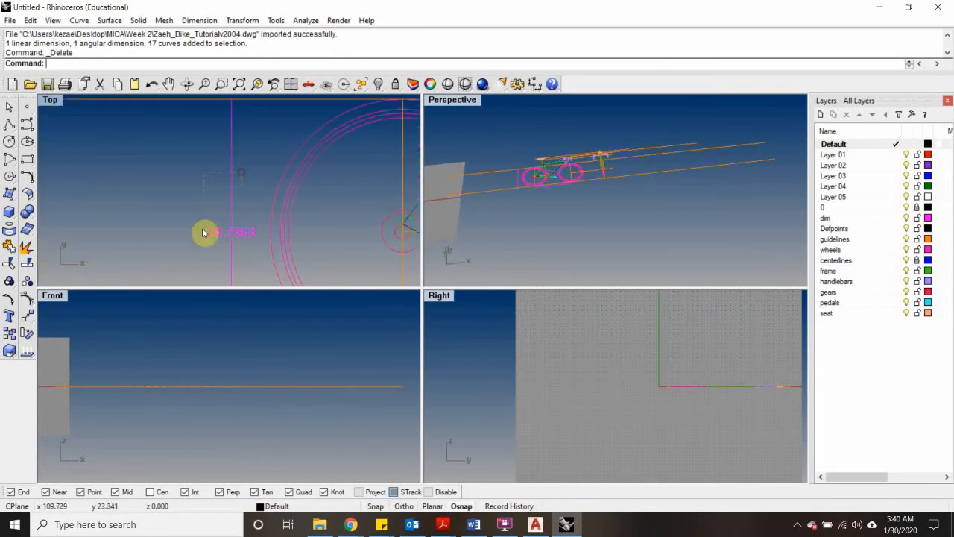
pyautogui.click(203, 231)
pyautogui.scroll(-10, 187, 209)
pyautogui.moveTo(188, 209); pyautogui.dragTo(188, 182, button='right')
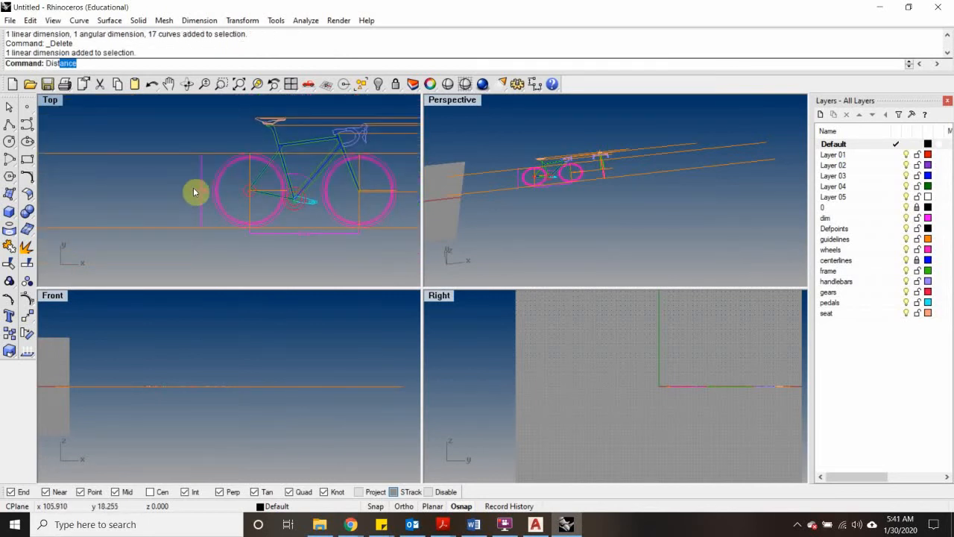
pyautogui.press('Return')
pyautogui.click(182, 228)
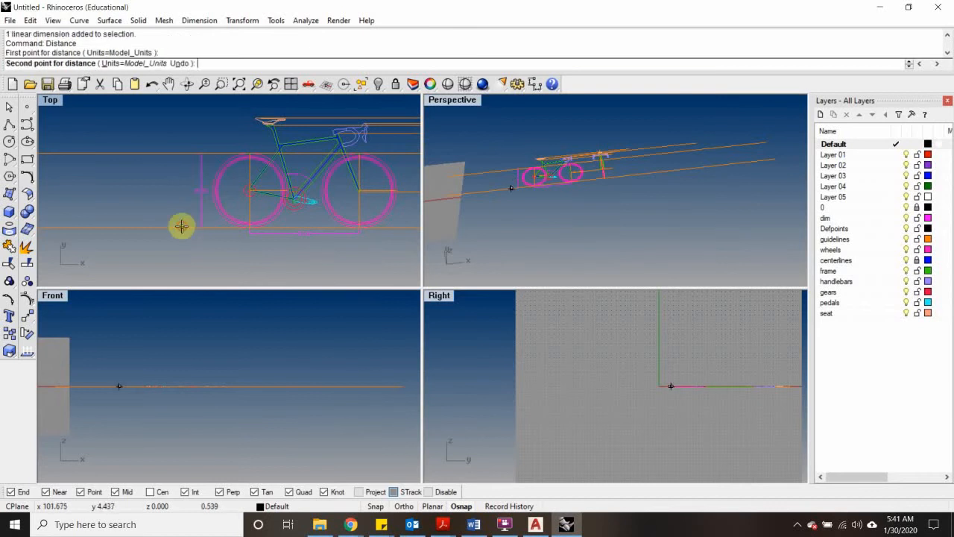
pyautogui.click(182, 153)
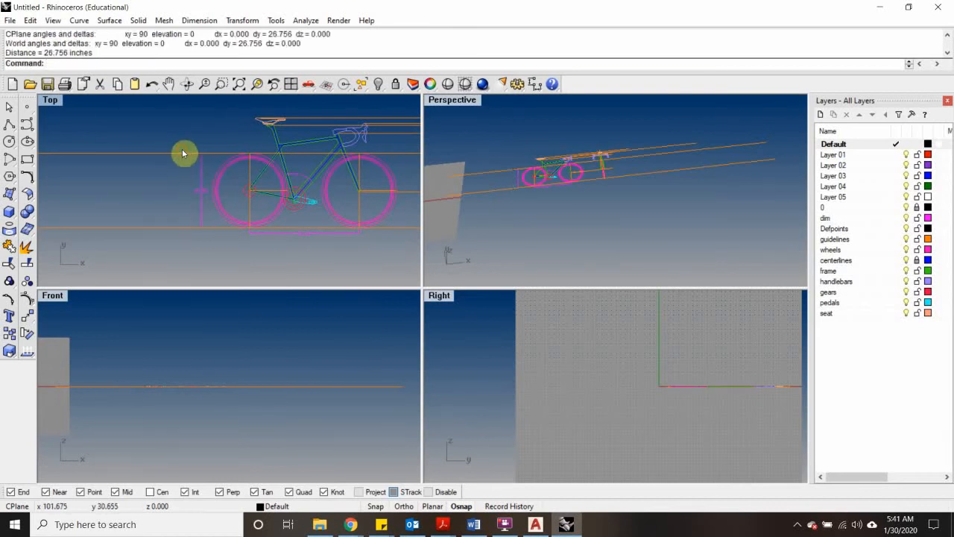
# Step: Delete the vertical wheel-height dimension beside the rear wheel and the horizontal wheelbase dimension under the bike
pyautogui.scroll(5, 231, 191)
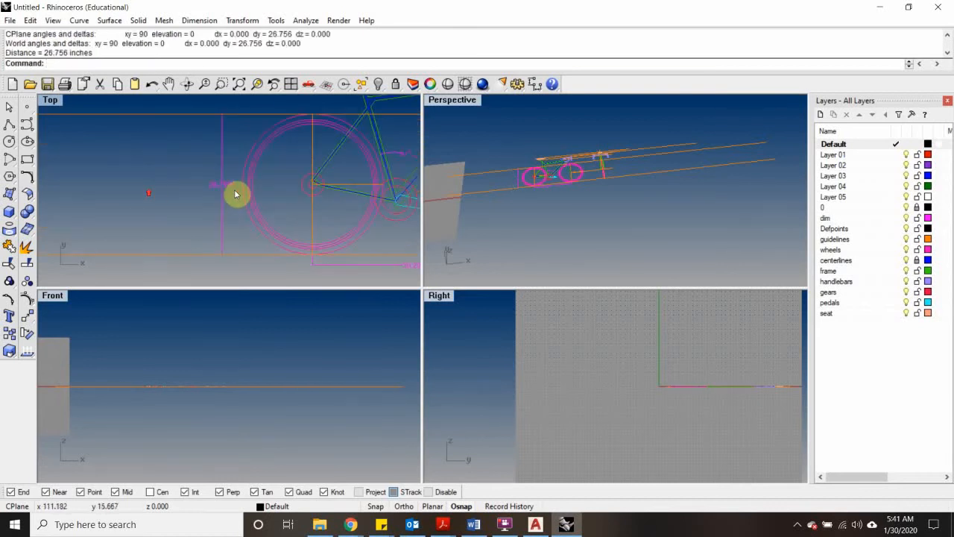
pyautogui.scroll(2, 233, 186)
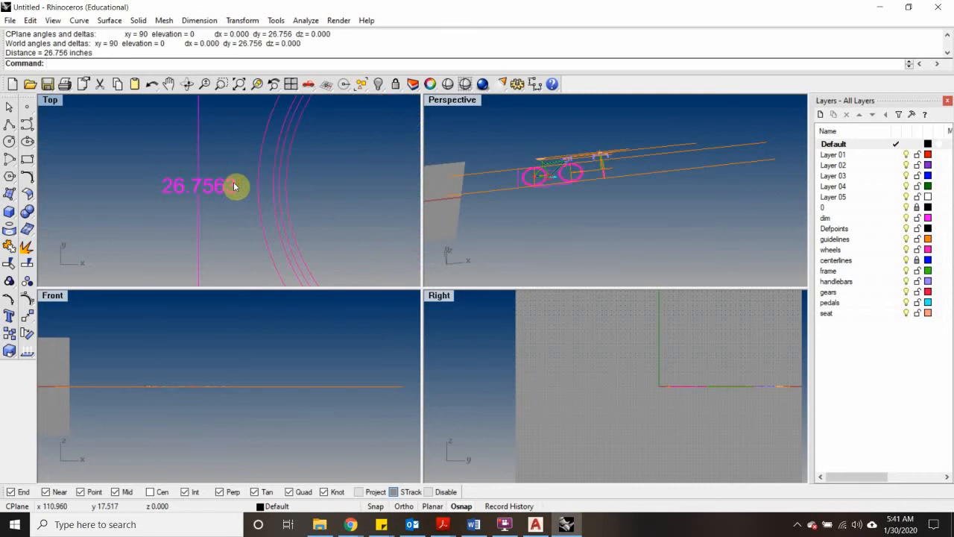
pyautogui.click(168, 186)
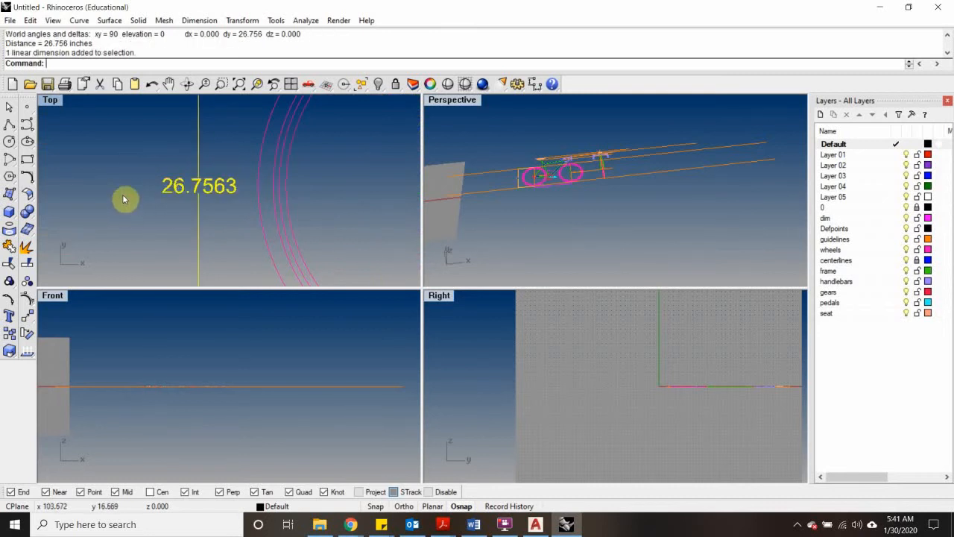
pyautogui.press('Delete')
pyautogui.scroll(-5, 229, 176)
pyautogui.scroll(2, 231, 201)
pyautogui.scroll(-5, 268, 239)
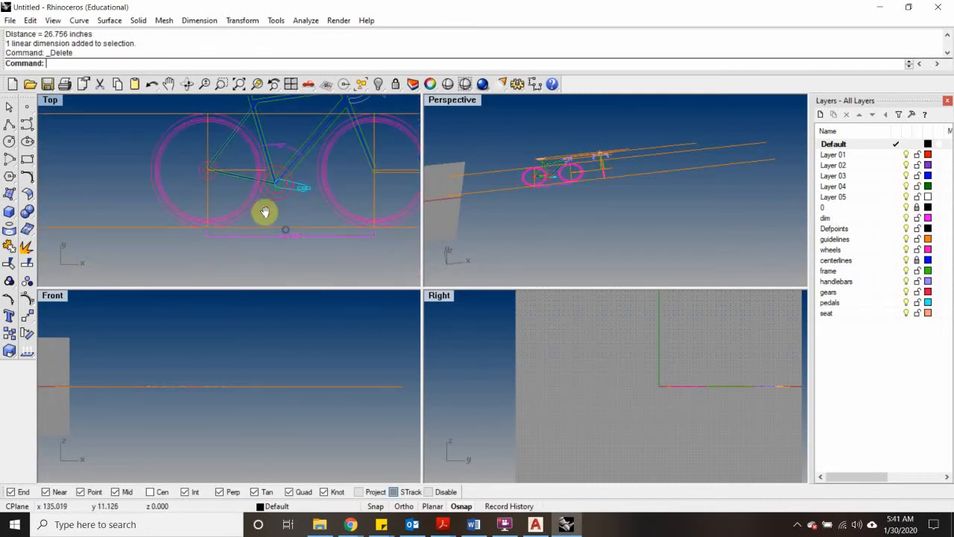
pyautogui.scroll(-3, 310, 203)
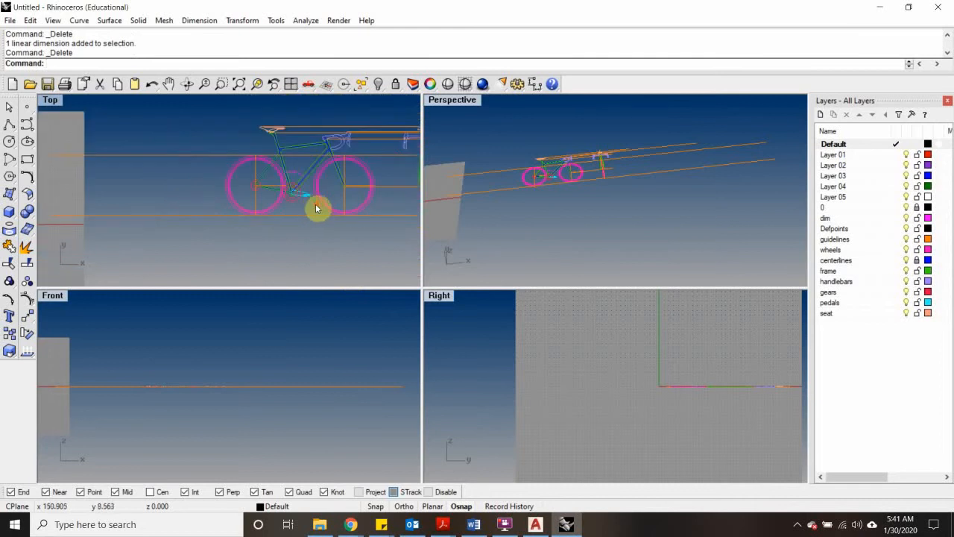
# Step: Keep the model units in Inches and set the distance display to Feet & Inches with a precision of 1' 1-1/32"
pyautogui.moveTo(315, 209); pyautogui.dragTo(206, 237, button='right')
pyautogui.scroll(-1, 301, 239)
pyautogui.scroll(2, 304, 243)
pyautogui.scroll(-2, 305, 244)
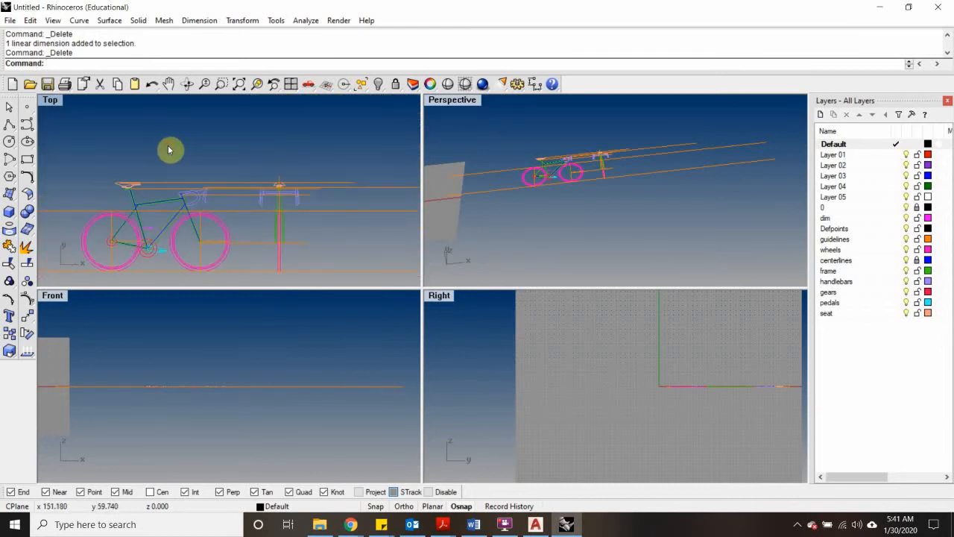
pyautogui.write('UNIts')
pyautogui.press('Return')
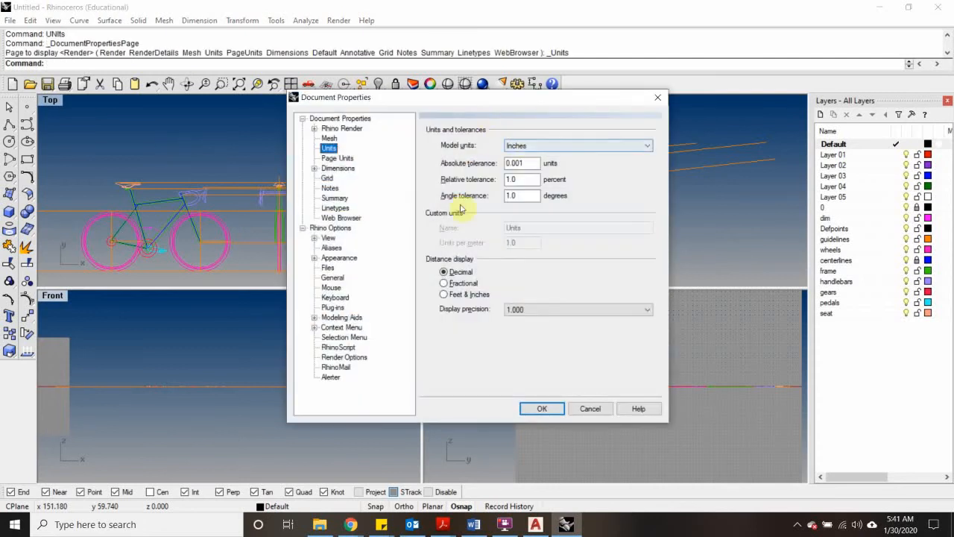
pyautogui.click(523, 146)
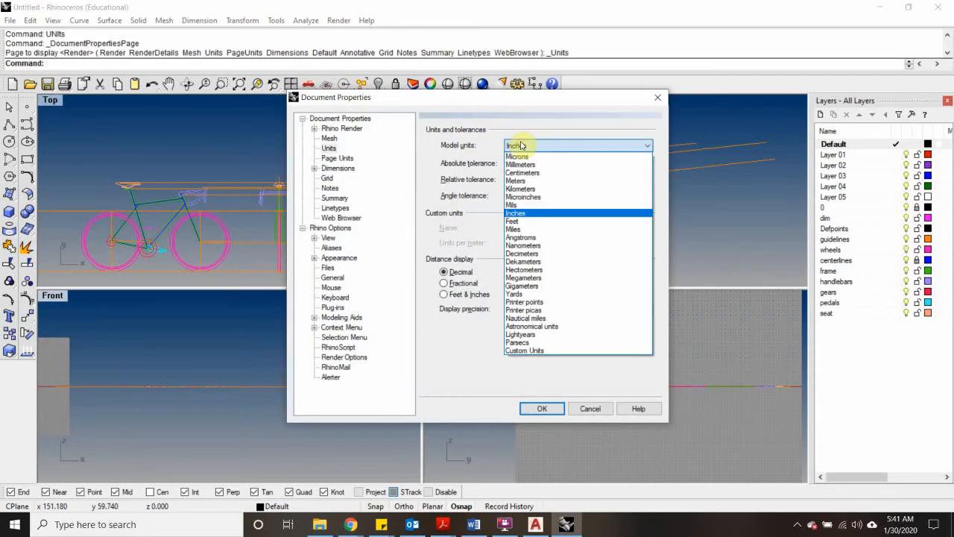
pyautogui.click(522, 145)
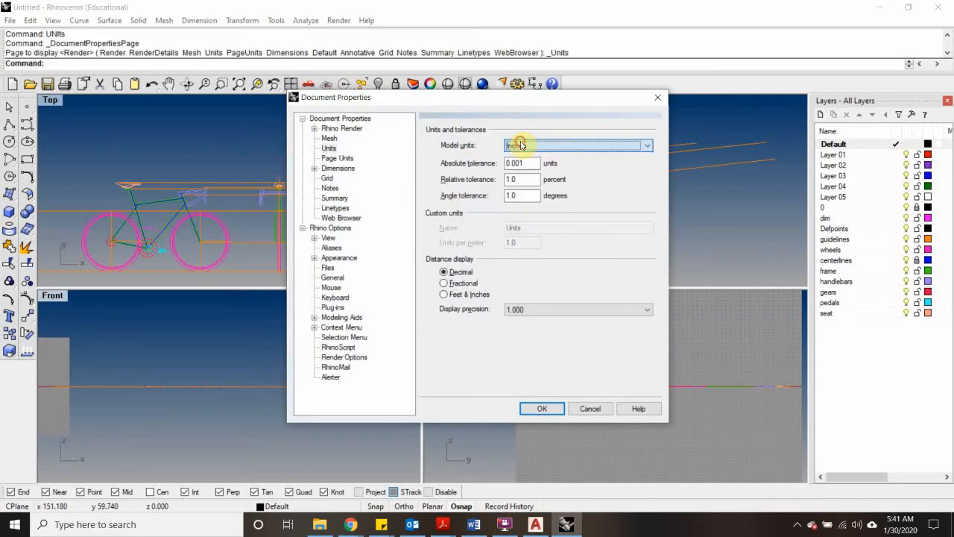
pyautogui.click(450, 296)
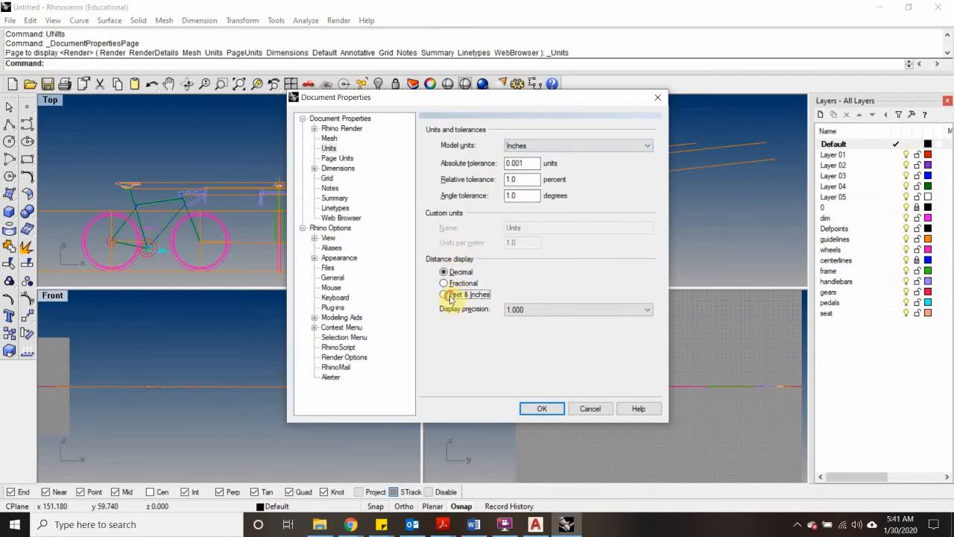
pyautogui.click(522, 313)
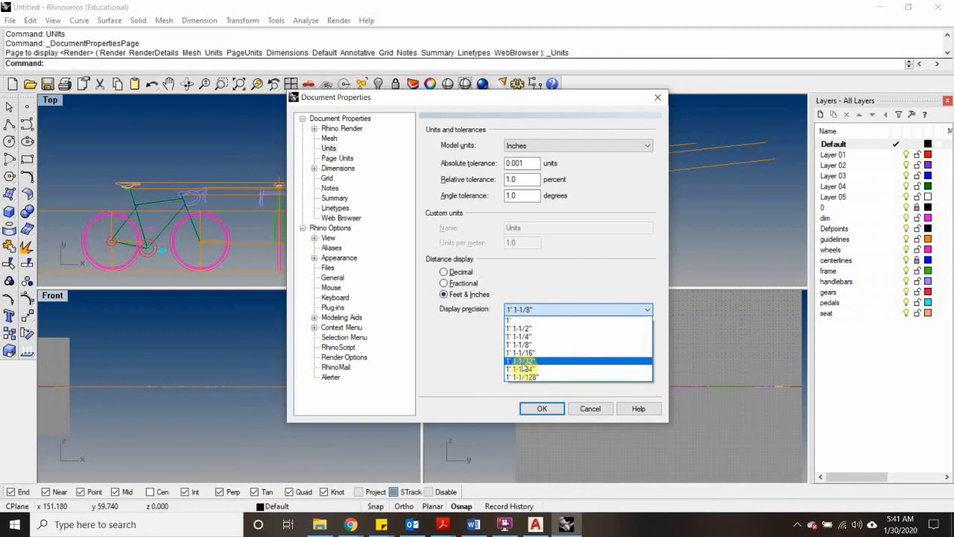
pyautogui.click(524, 363)
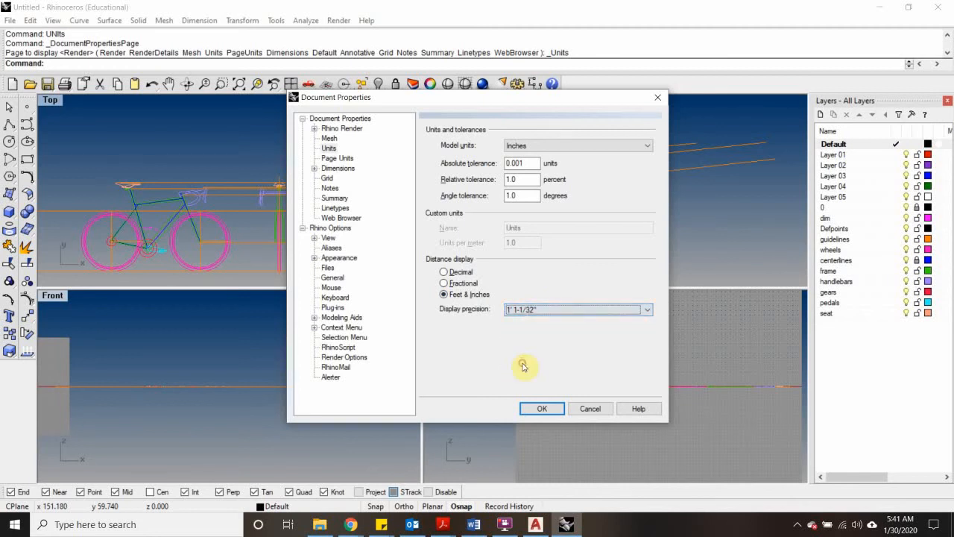
pyautogui.click(552, 412)
# Step: Measure the wheel height again between the lower and upper wheel guidelines using the feet-and-inches display
pyautogui.scroll(-3, 142, 202)
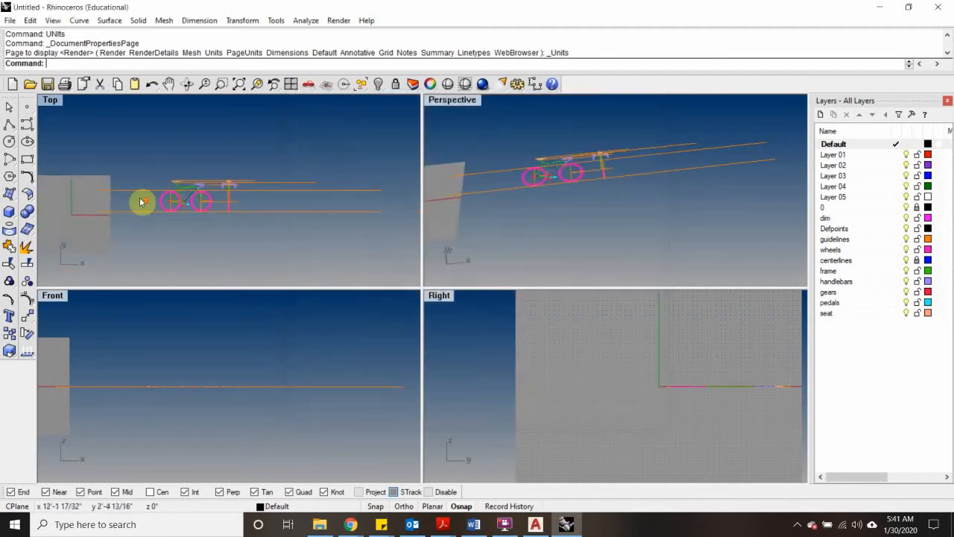
pyautogui.scroll(4, 142, 202)
pyautogui.write('Distance')
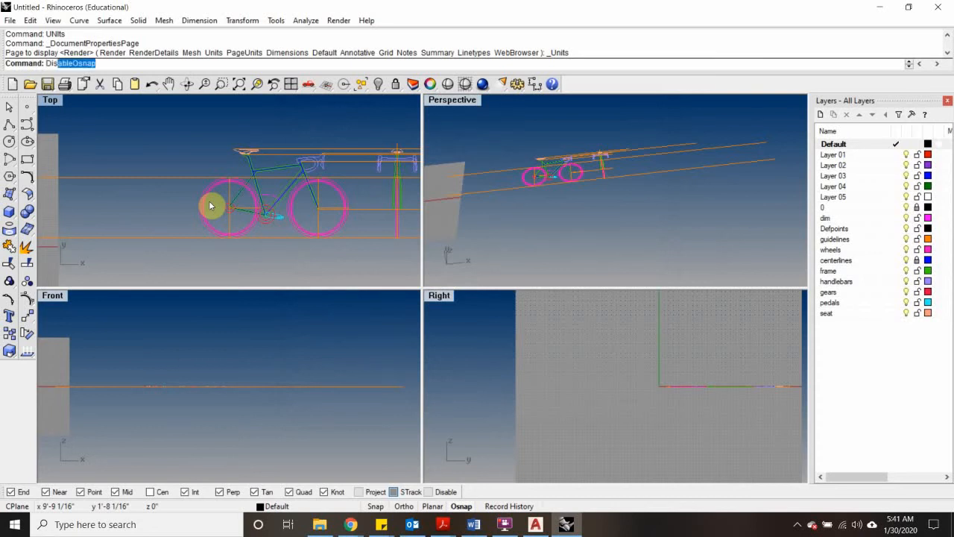
pyautogui.press('Return')
pyautogui.click(158, 238)
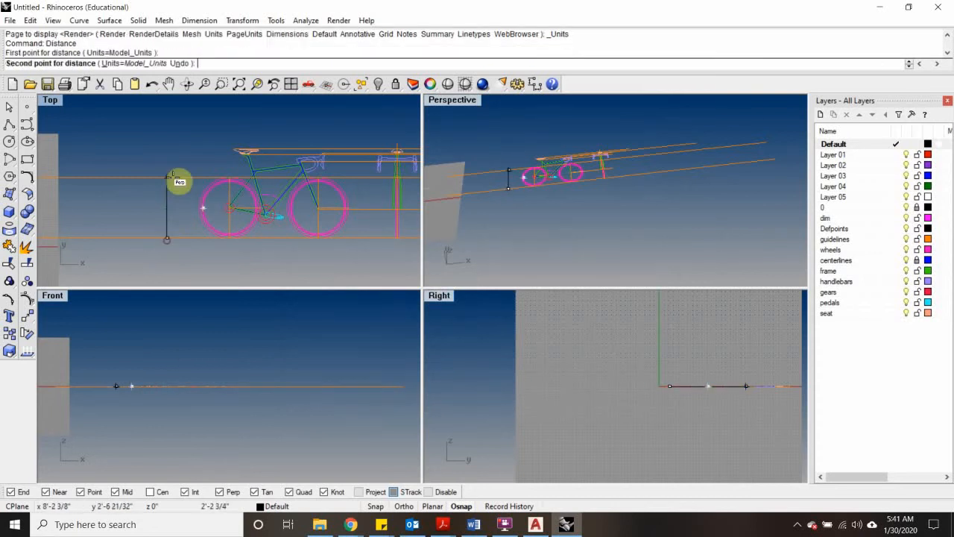
pyautogui.click(173, 177)
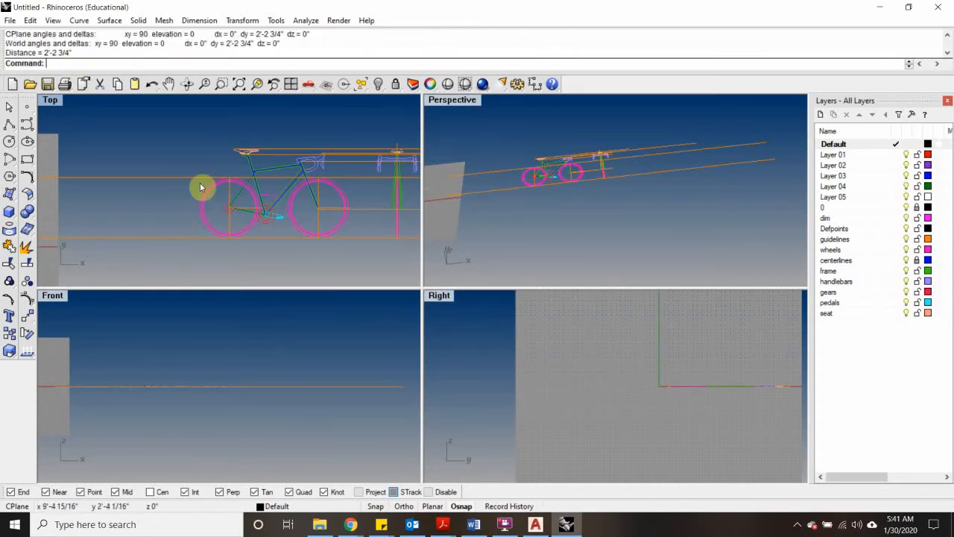
# Step: Examine how the imported bike drawing lies flat on the ground plane in the Top and Perspective viewports
pyautogui.scroll(-3, 220, 187)
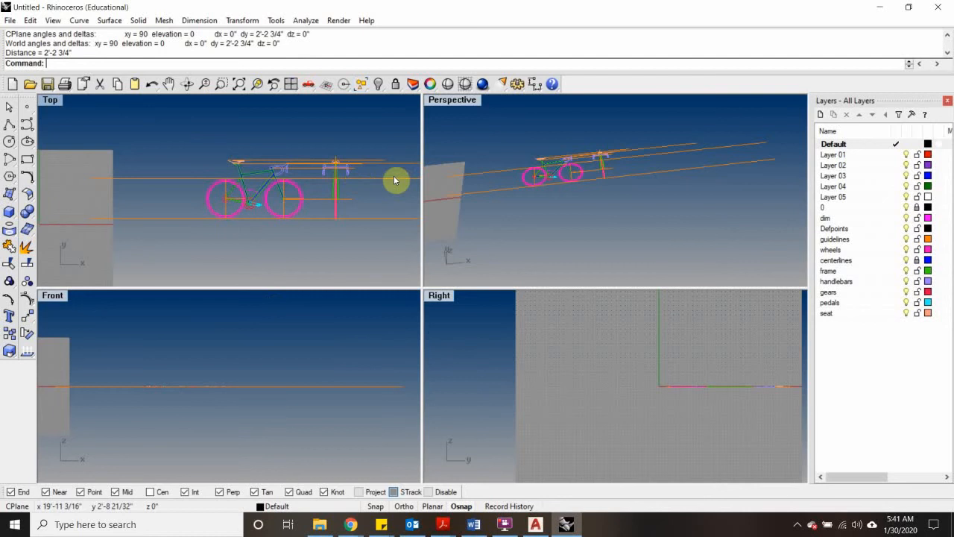
pyautogui.moveTo(624, 187); pyautogui.dragTo(609, 220, button='right')
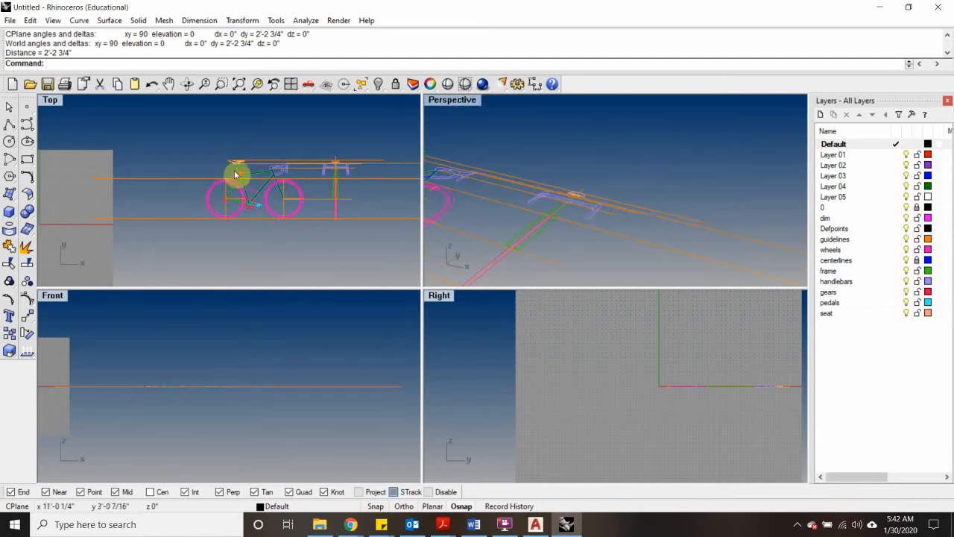
pyautogui.scroll(3, 308, 151)
pyautogui.scroll(-3, 330, 162)
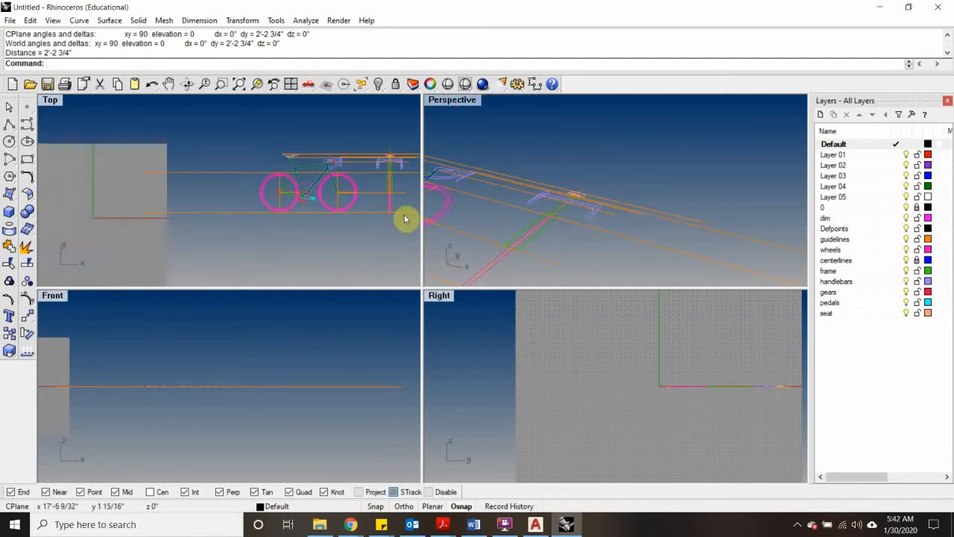
pyautogui.moveTo(404, 218); pyautogui.dragTo(266, 222, button='right')
pyautogui.scroll(-3, 612, 239)
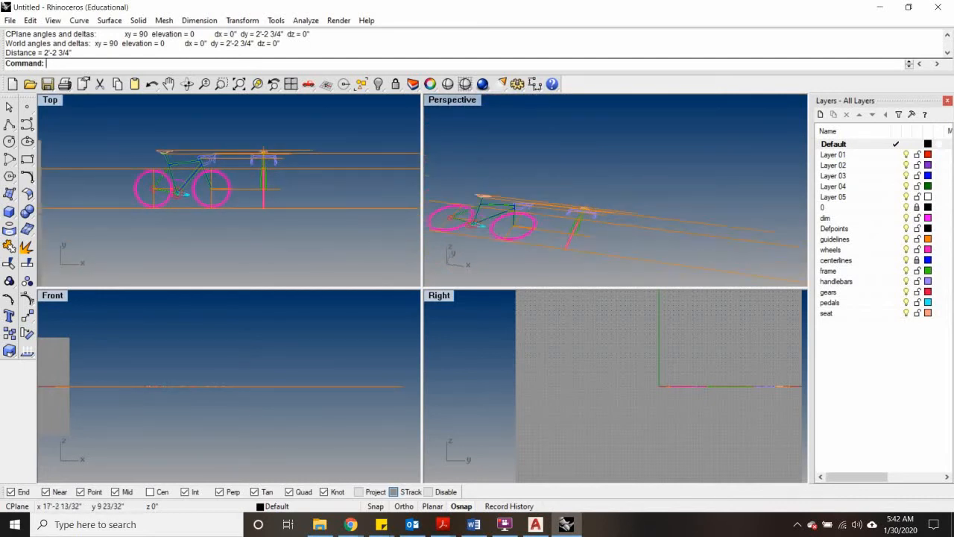
pyautogui.moveTo(612, 239); pyautogui.dragTo(620, 248, button='right')
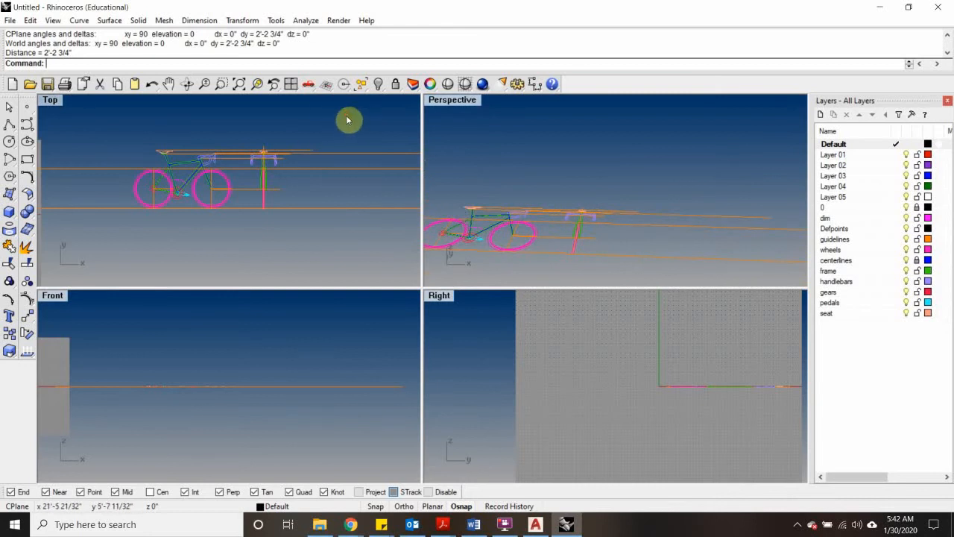
# Step: Select the whole bike drawing and stand it upright with Rotate3D, using the ground guideline under the wheels as the rotation axis
pyautogui.moveTo(347, 116); pyautogui.dragTo(212, 164)
pyautogui.moveTo(88, 227); pyautogui.dragTo(95, 222)
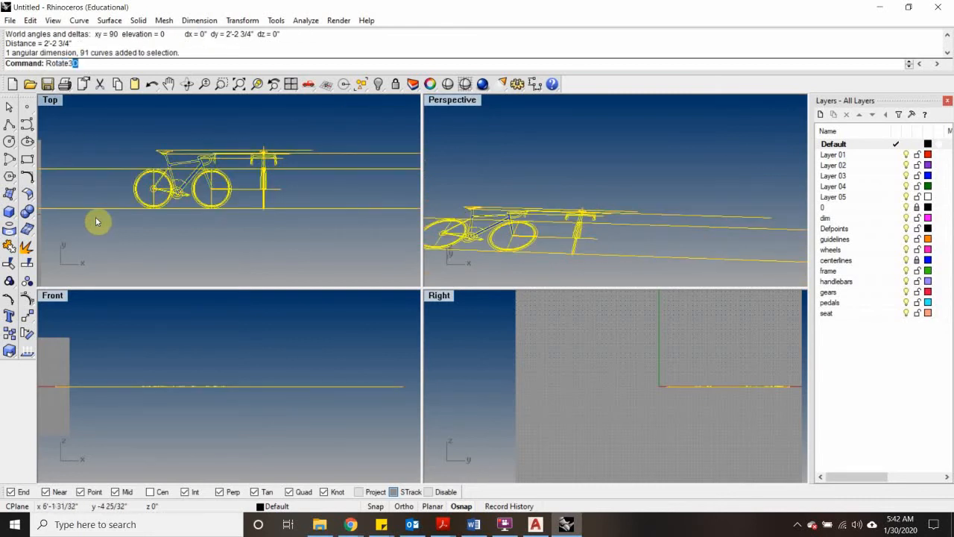
pyautogui.press('Return')
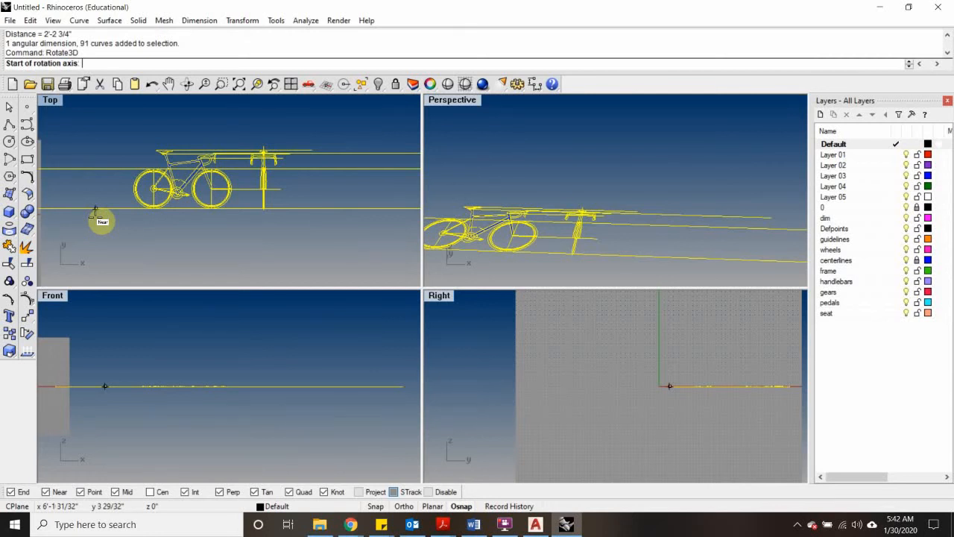
pyautogui.click(102, 208)
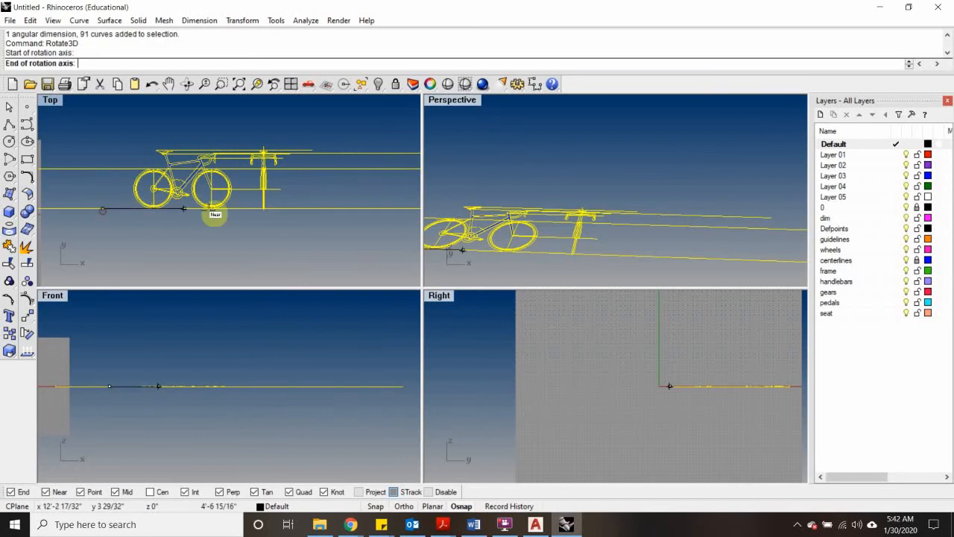
pyautogui.click(326, 208)
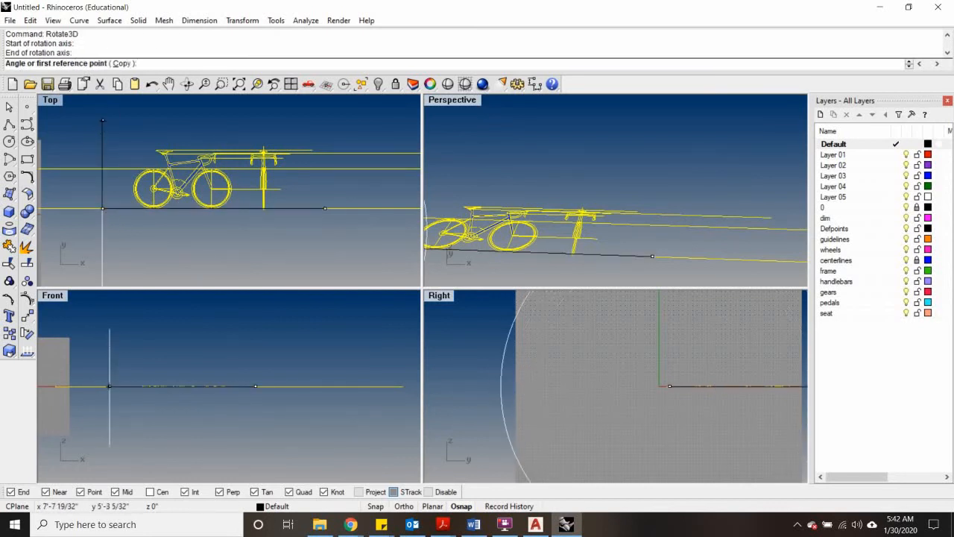
pyautogui.click(111, 130)
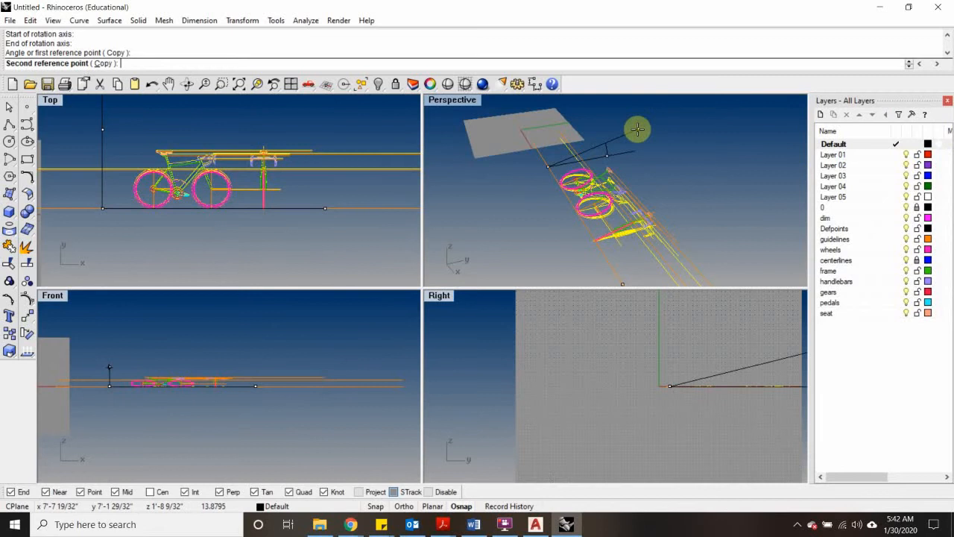
pyautogui.click(537, 116)
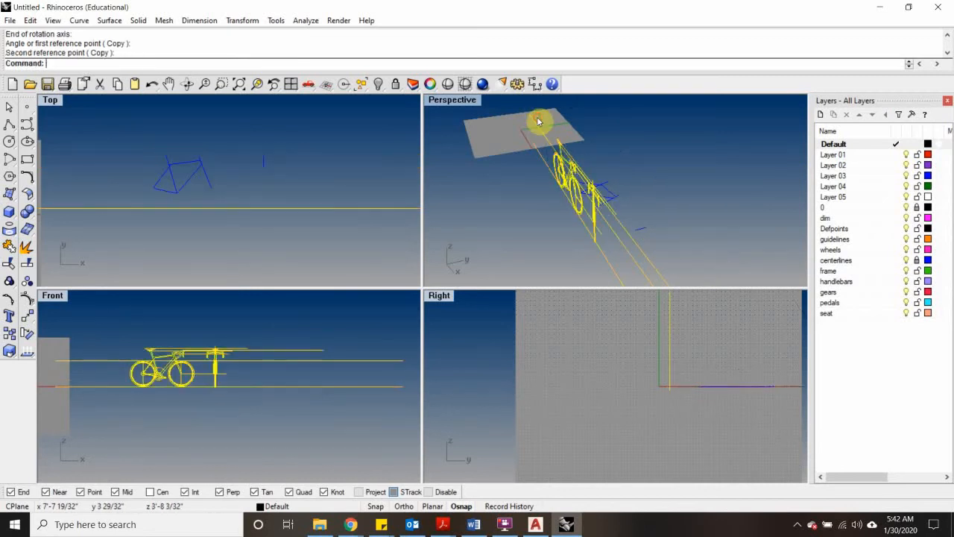
pyautogui.moveTo(545, 216)
pyautogui.mouseDown(button='right')
pyautogui.moveTo(601, 194)
pyautogui.moveTo(532, 215)
pyautogui.mouseUp(button='right')
pyautogui.click(545, 207)
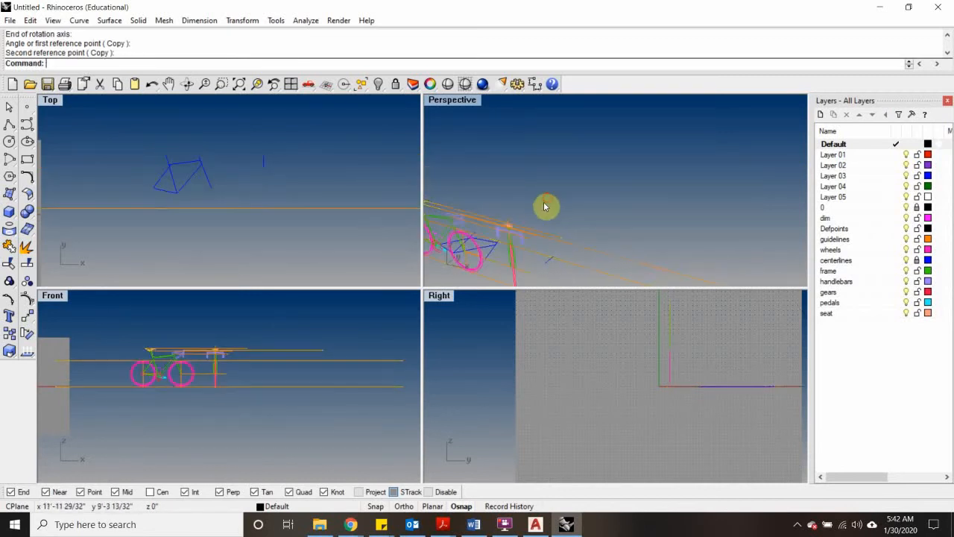
pyautogui.scroll(3, 495, 252)
pyautogui.scroll(-3, 484, 239)
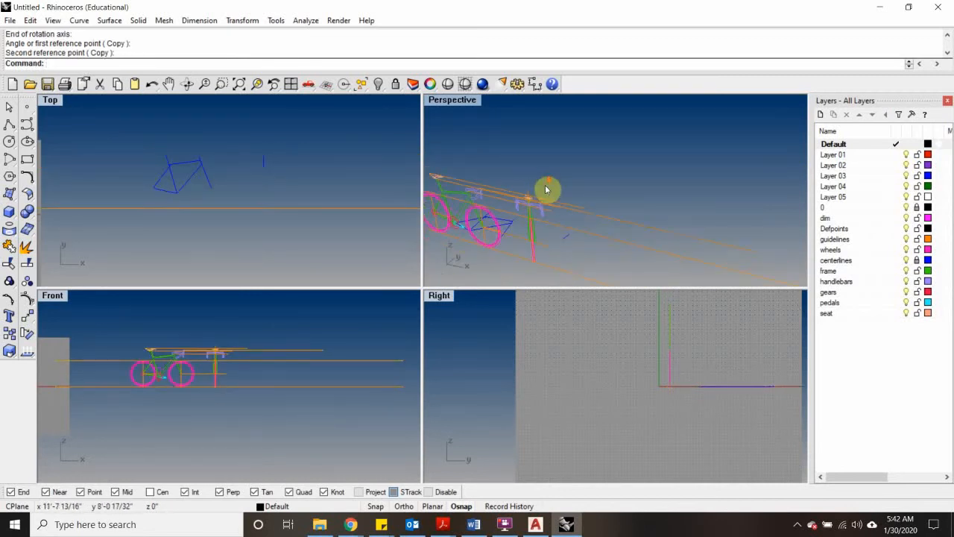
# Step: Undo the last 3D rotation of the drawing and unlock the centerlines layer
pyautogui.hotkey('ctrl', 'z')
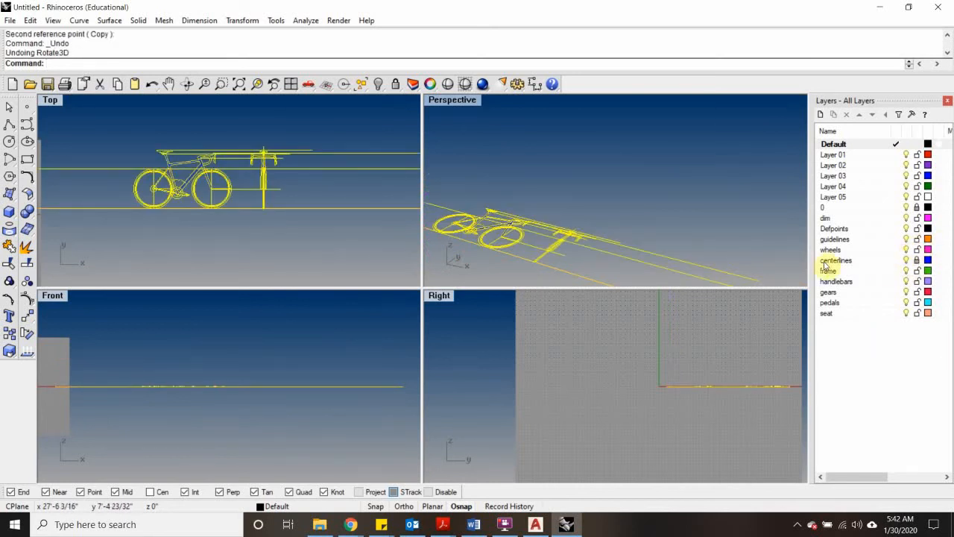
pyautogui.click(919, 263)
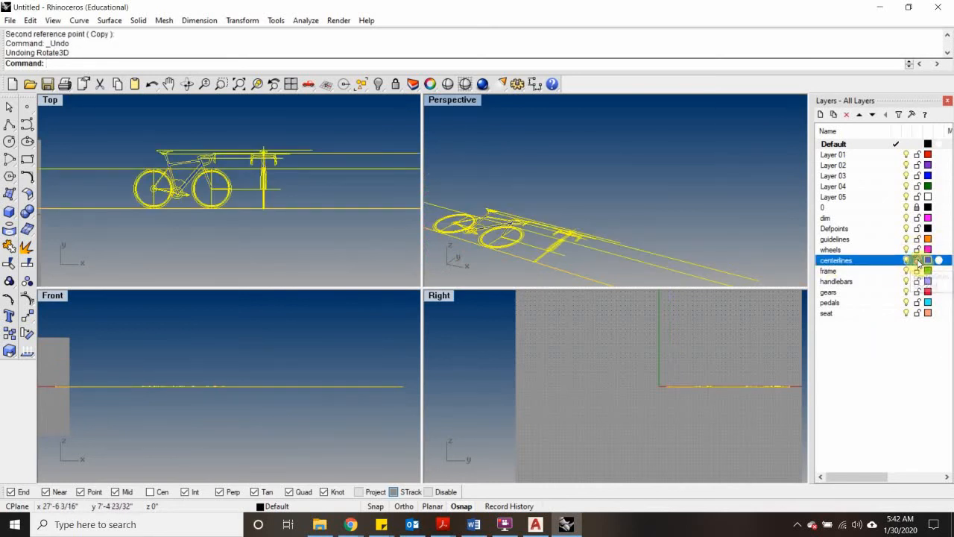
pyautogui.click(293, 249)
# Step: Stand the whole bike drawing, centerlines included, upright with Rotate3D, using the ground guideline under the wheels as the axis
pyautogui.moveTo(350, 130); pyautogui.dragTo(95, 238)
pyautogui.scroll(2, 147, 220)
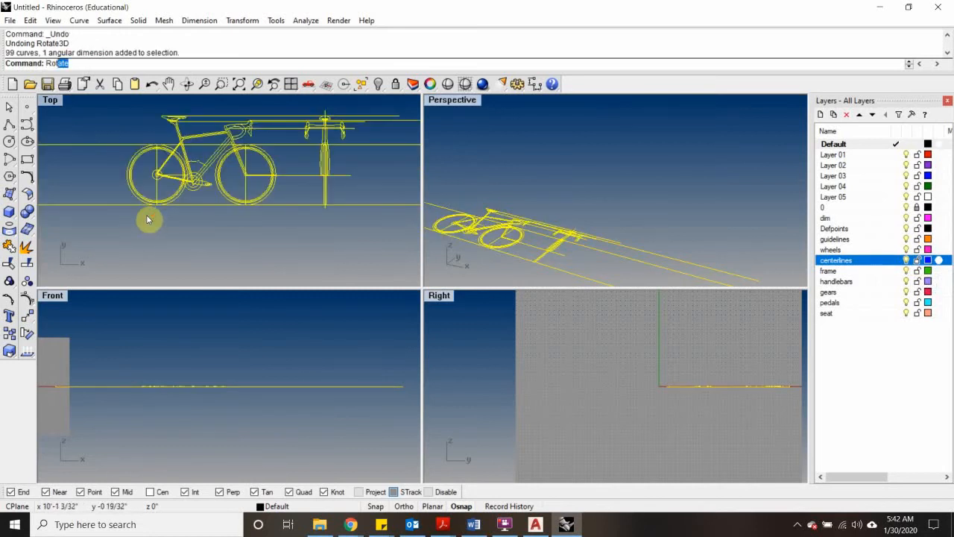
pyautogui.press('Return')
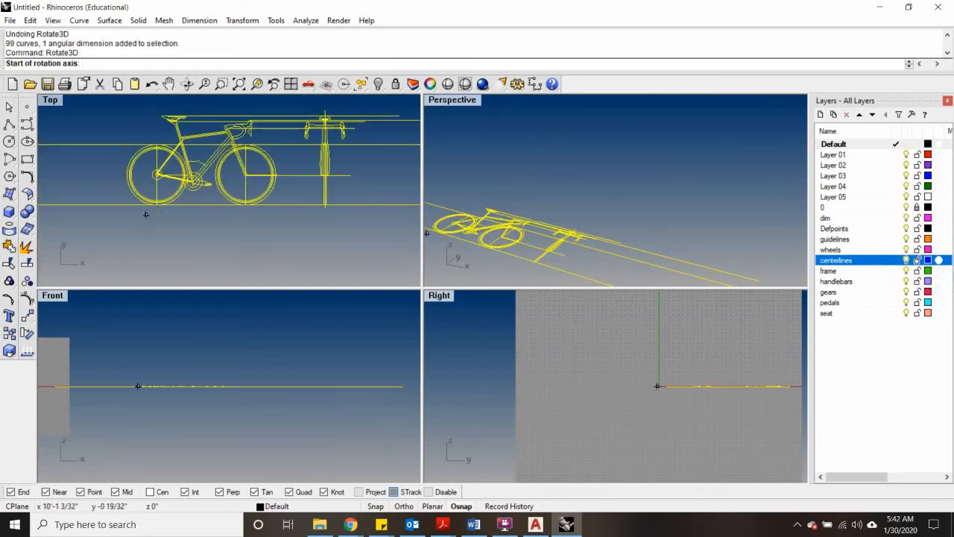
pyautogui.click(90, 204)
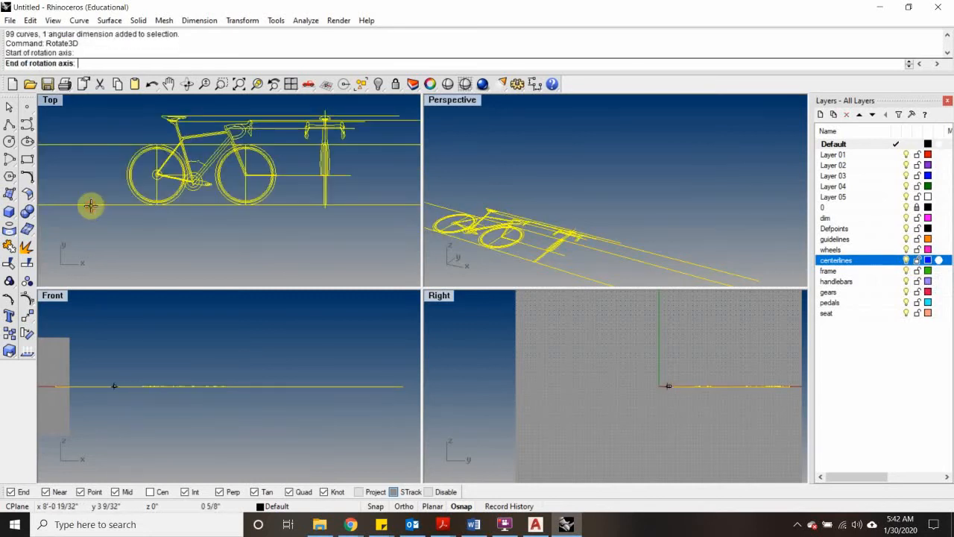
pyautogui.click(385, 205)
pyautogui.scroll(-3, 179, 149)
pyautogui.click(173, 128)
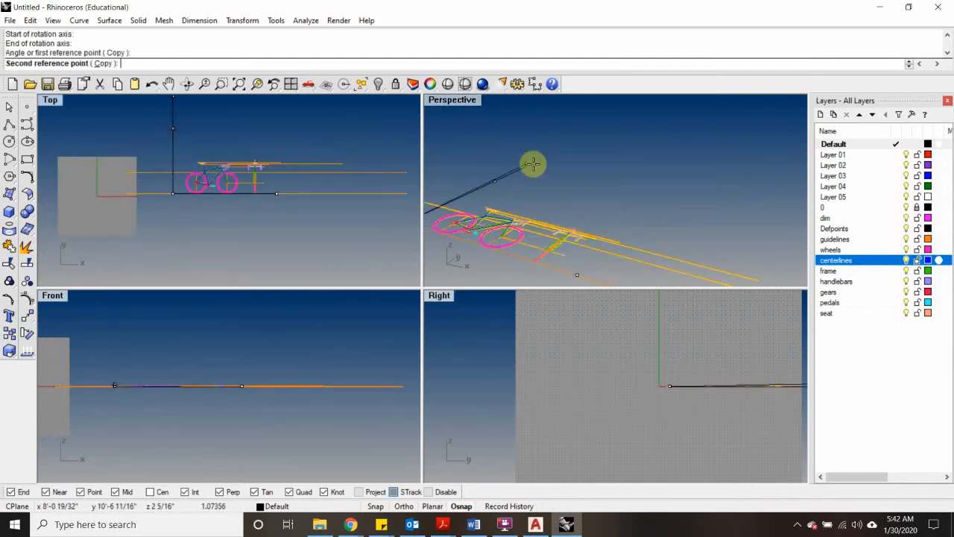
pyautogui.click(467, 148)
pyautogui.scroll(5, 488, 161)
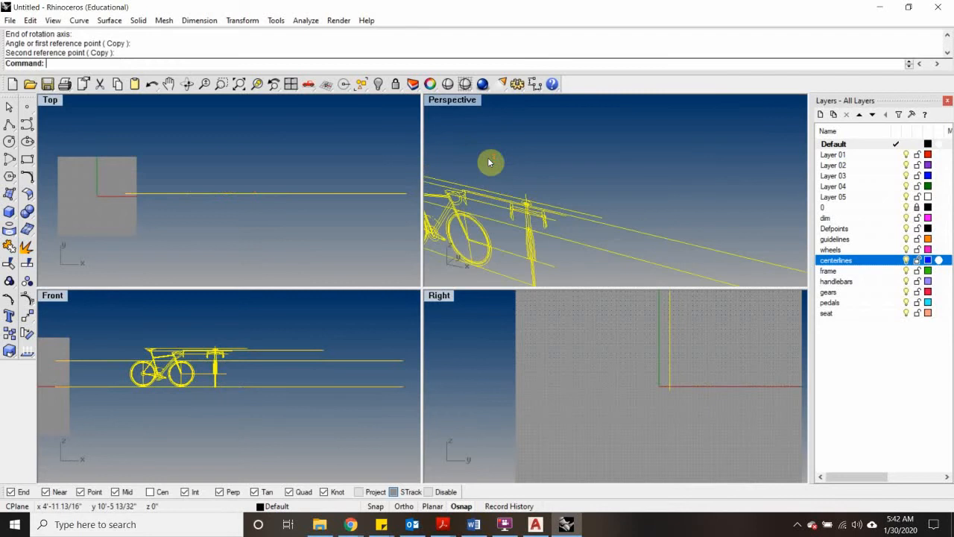
pyautogui.moveTo(490, 163); pyautogui.dragTo(466, 213, button='right')
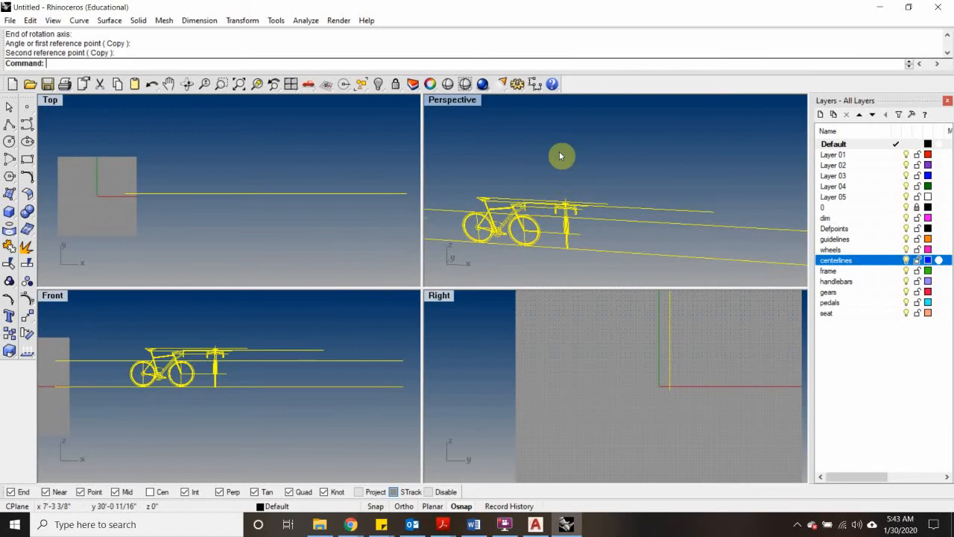
pyautogui.press('Escape')
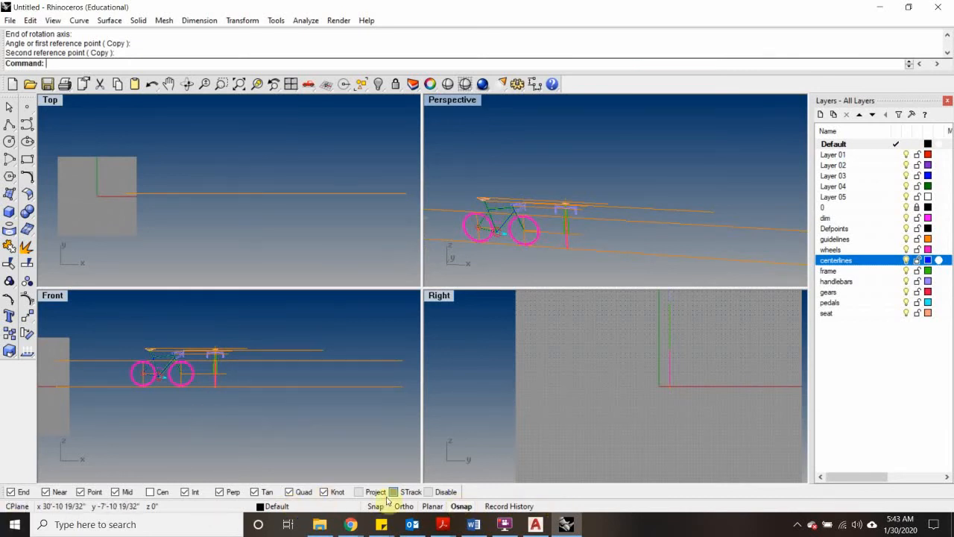
# Step: Turn Osnap off and back on, and toggle the Disable option for object snaps on and off
pyautogui.click(459, 507)
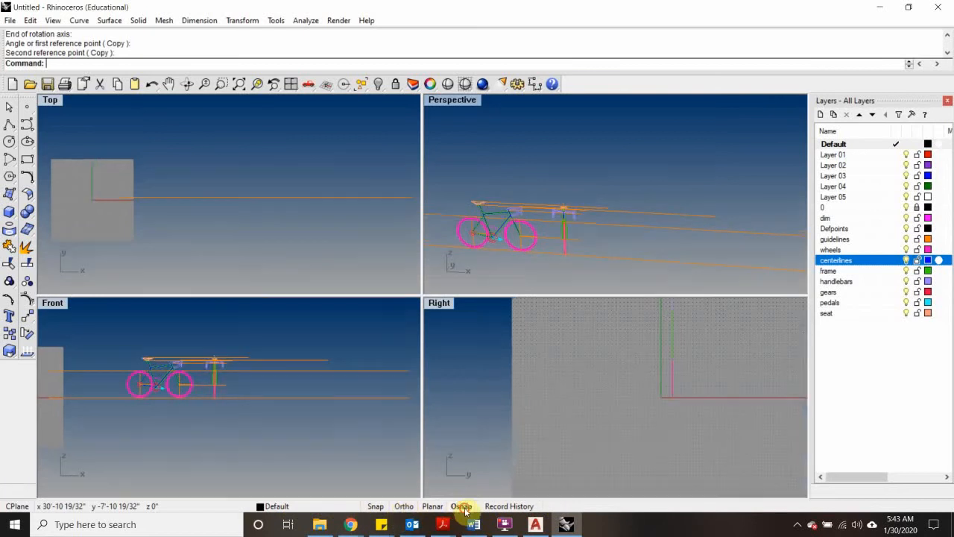
pyautogui.click(461, 507)
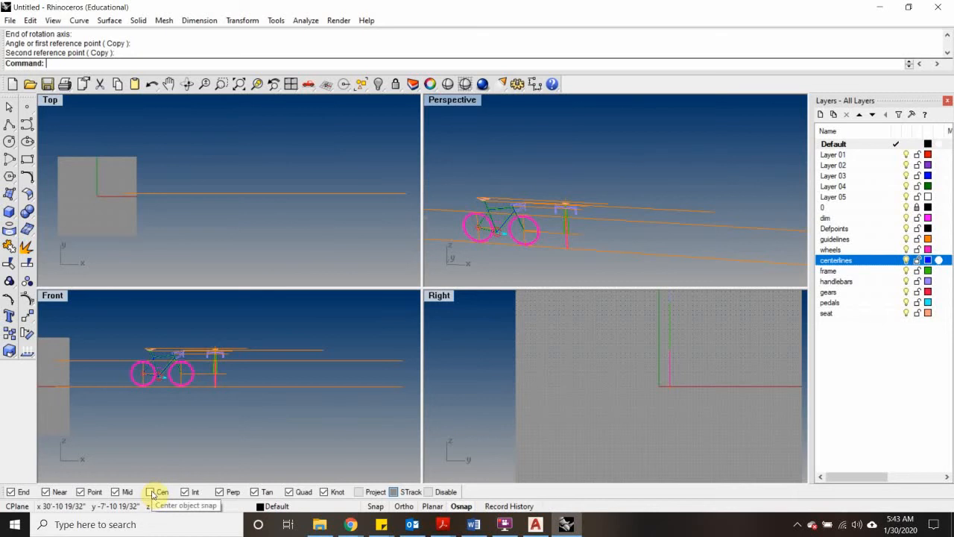
pyautogui.click(430, 492)
pyautogui.click(430, 493)
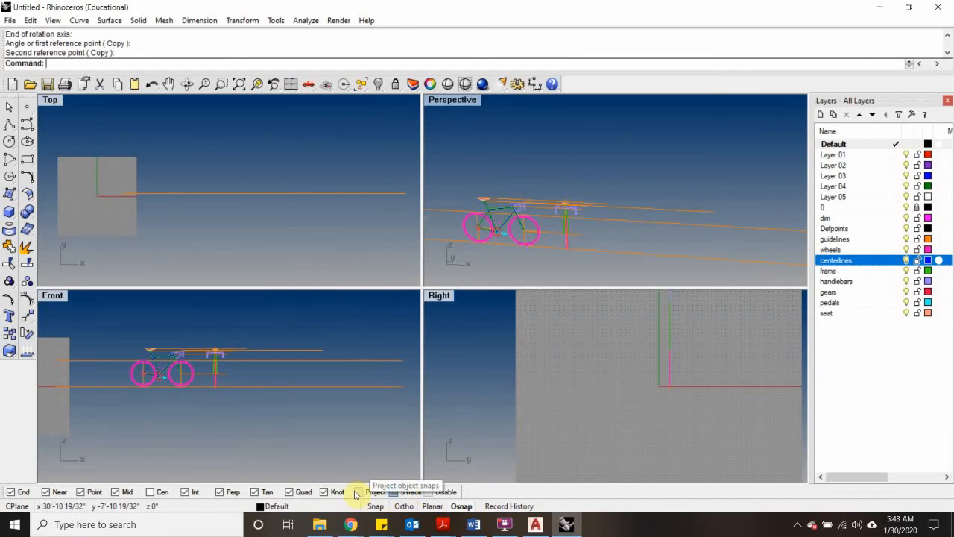
# Step: Draw a long looping degree-3 control point curve in the Top viewport, snapping some points to the upright bike drawing with Project off
pyautogui.click(26, 127)
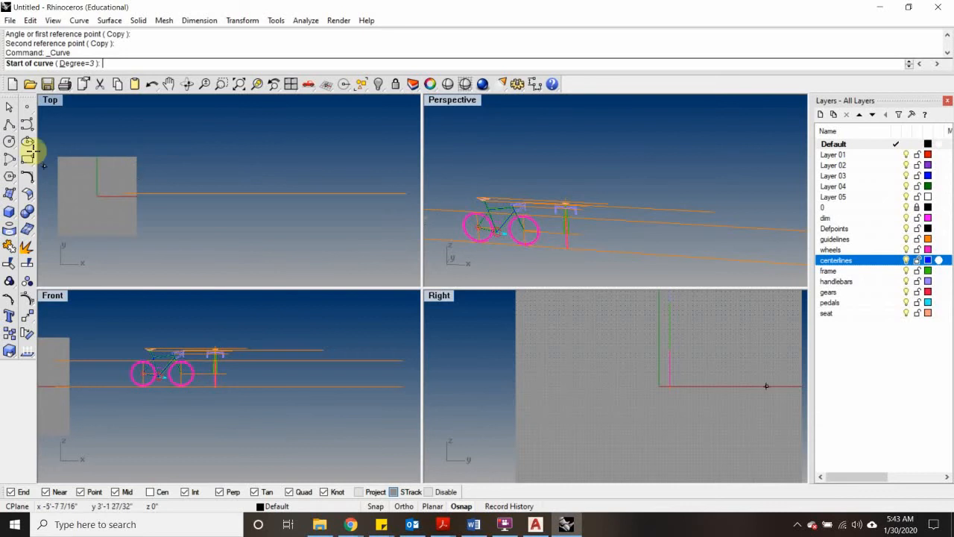
pyautogui.click(135, 194)
pyautogui.click(184, 137)
pyautogui.click(144, 183)
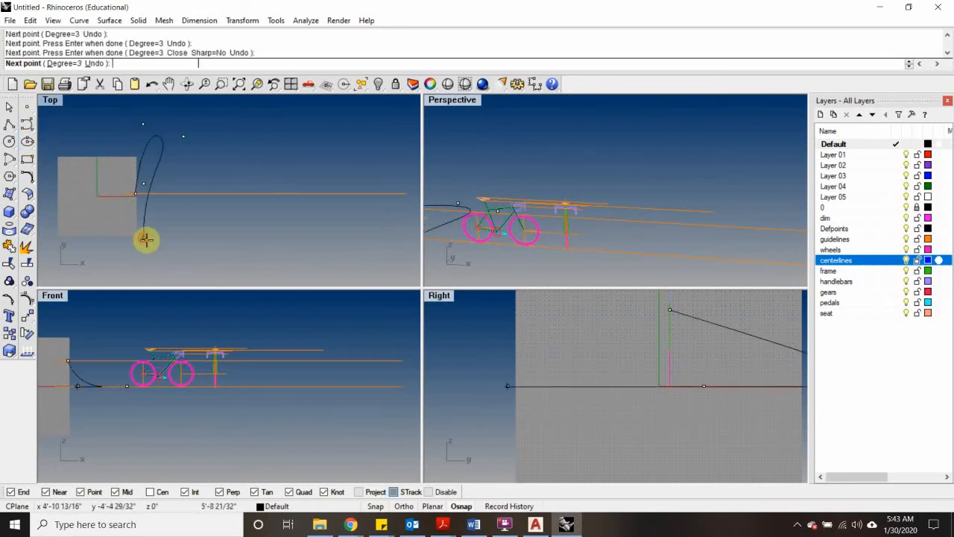
pyautogui.click(144, 238)
pyautogui.click(231, 229)
pyautogui.click(237, 182)
pyautogui.click(281, 178)
pyautogui.click(305, 215)
pyautogui.click(286, 235)
pyautogui.click(296, 137)
pyautogui.click(238, 194)
pyautogui.click(206, 213)
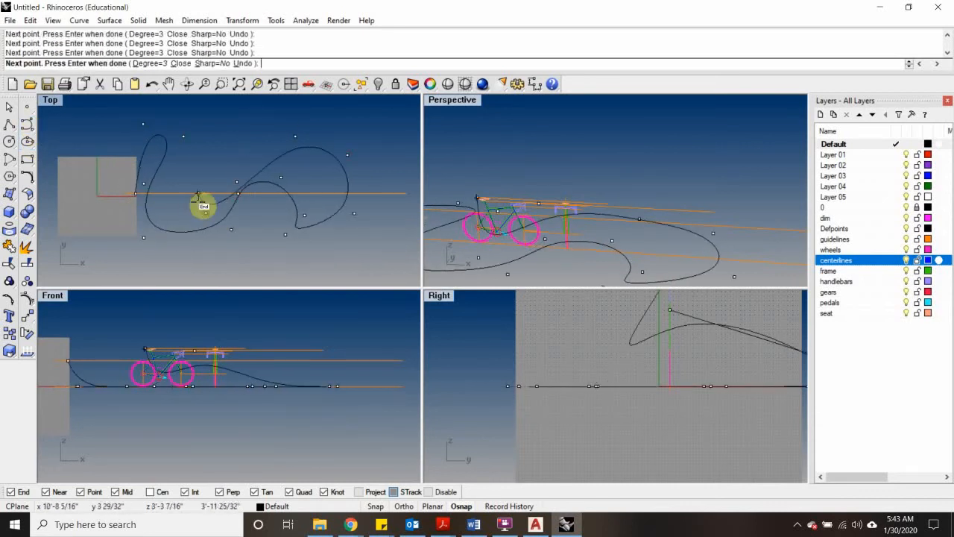
pyautogui.click(196, 194)
pyautogui.click(176, 194)
pyautogui.click(160, 193)
pyautogui.click(209, 120)
pyautogui.click(266, 117)
pyautogui.click(227, 216)
pyautogui.click(243, 243)
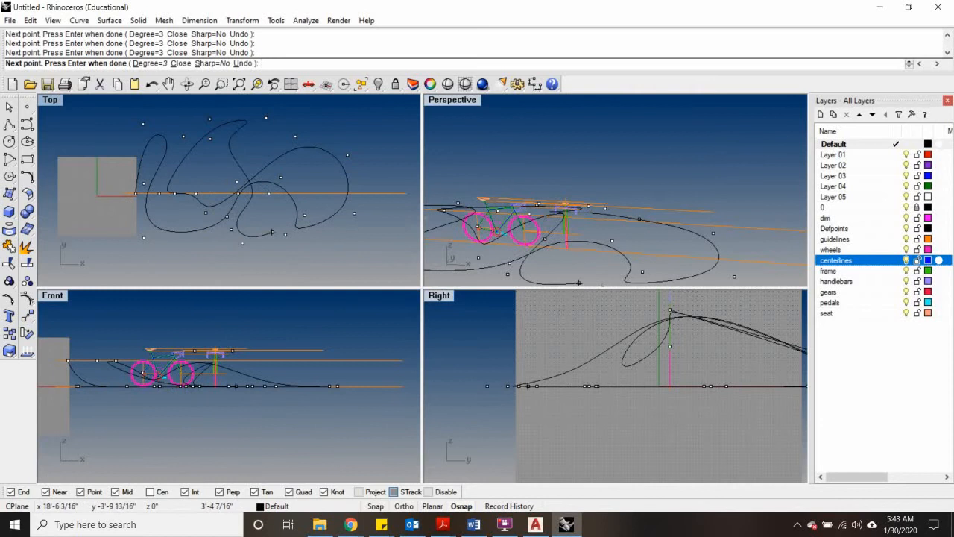
pyautogui.click(271, 230)
pyautogui.press('Return')
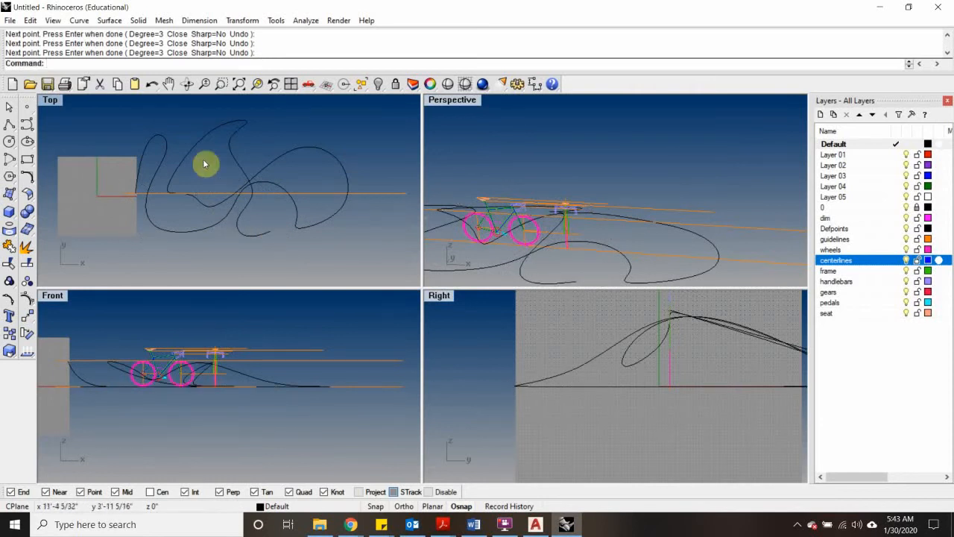
# Step: Select the looping curve and examine its height relative to the ground plane in the Front and Perspective viewports
pyautogui.scroll(4, 201, 161)
pyautogui.click(181, 166)
pyautogui.scroll(-8, 187, 166)
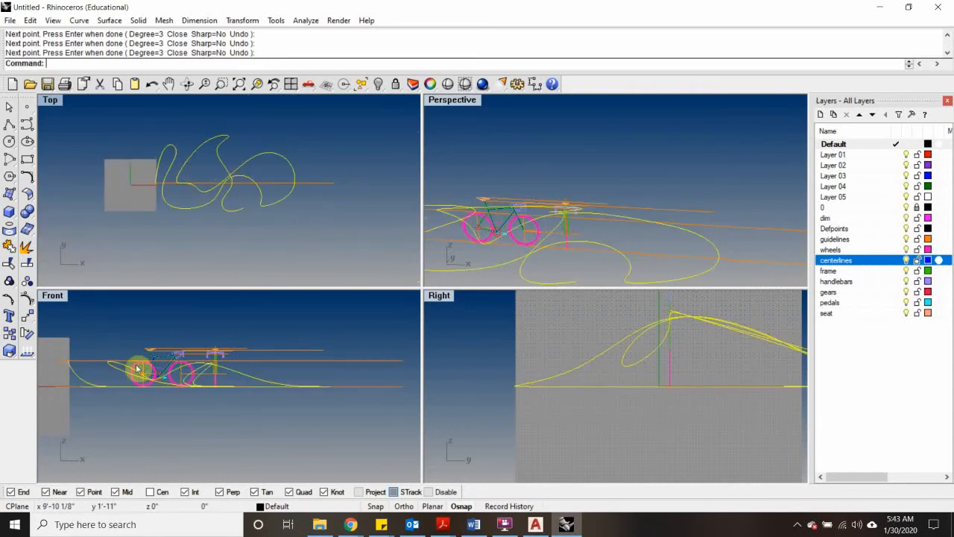
pyautogui.moveTo(174, 425); pyautogui.dragTo(263, 418, button='right')
pyautogui.scroll(6, 237, 366)
pyautogui.scroll(-2, 287, 384)
pyautogui.moveTo(291, 386); pyautogui.dragTo(125, 356, button='right')
pyautogui.scroll(-3, 272, 361)
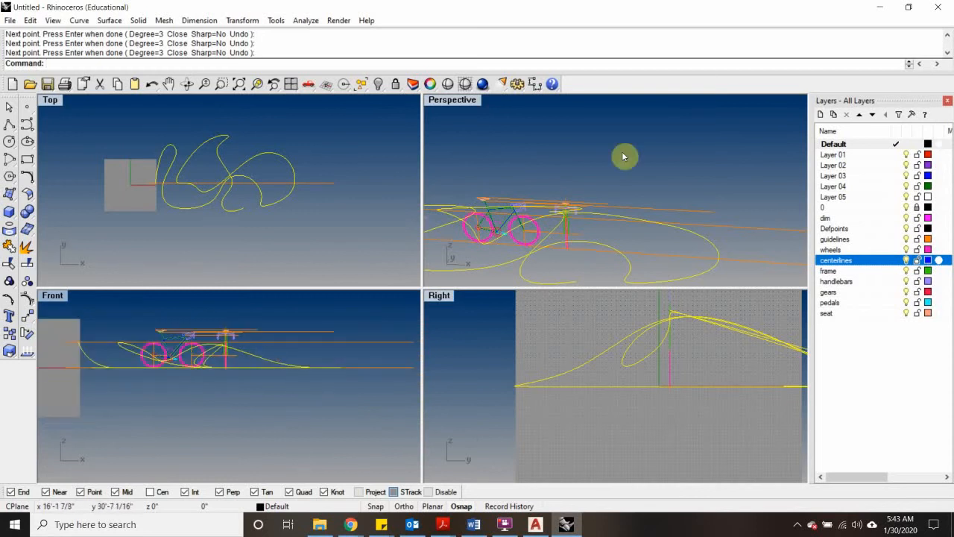
pyautogui.moveTo(613, 208)
pyautogui.mouseDown(button='right')
pyautogui.moveTo(565, 160)
pyautogui.moveTo(485, 189)
pyautogui.moveTo(627, 208)
pyautogui.mouseUp(button='right')
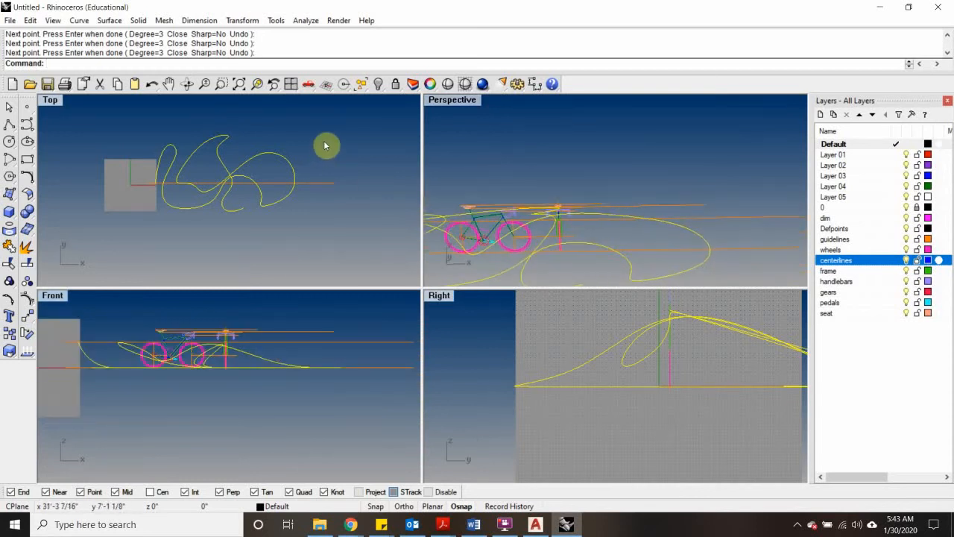
# Step: Flatten the looping curve onto the Top construction plane with ProjectToCPlane, deleting the input object
pyautogui.click(323, 141)
pyautogui.click(214, 143)
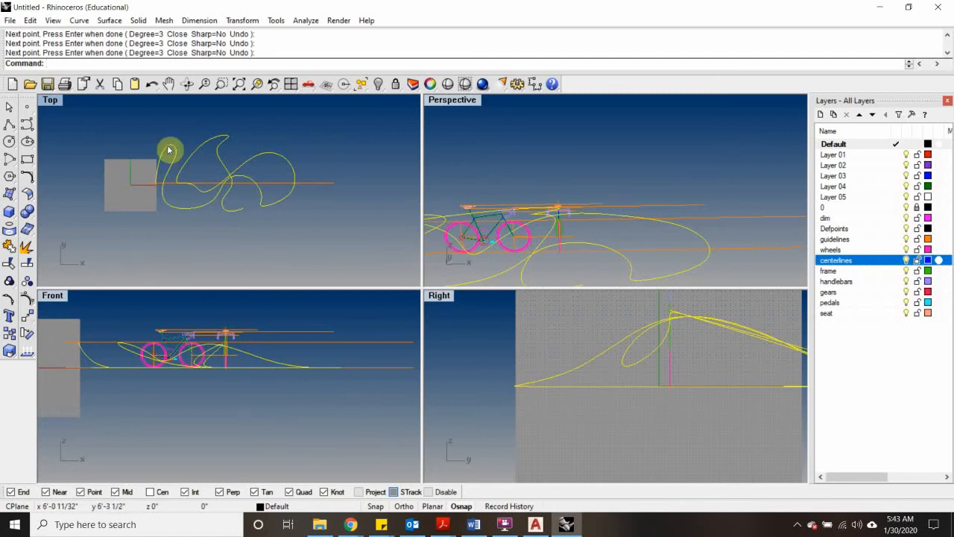
pyautogui.write('Project')
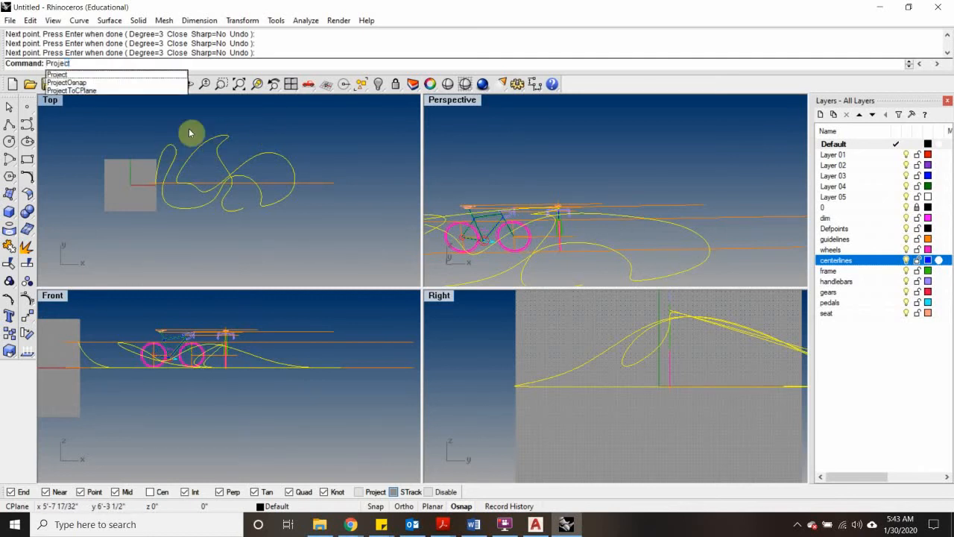
pyautogui.click(75, 90)
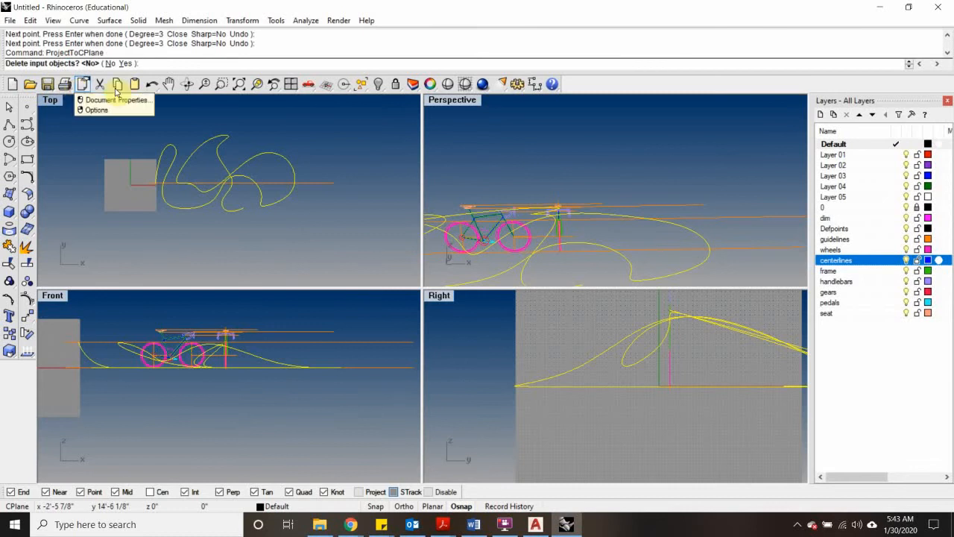
pyautogui.click(125, 64)
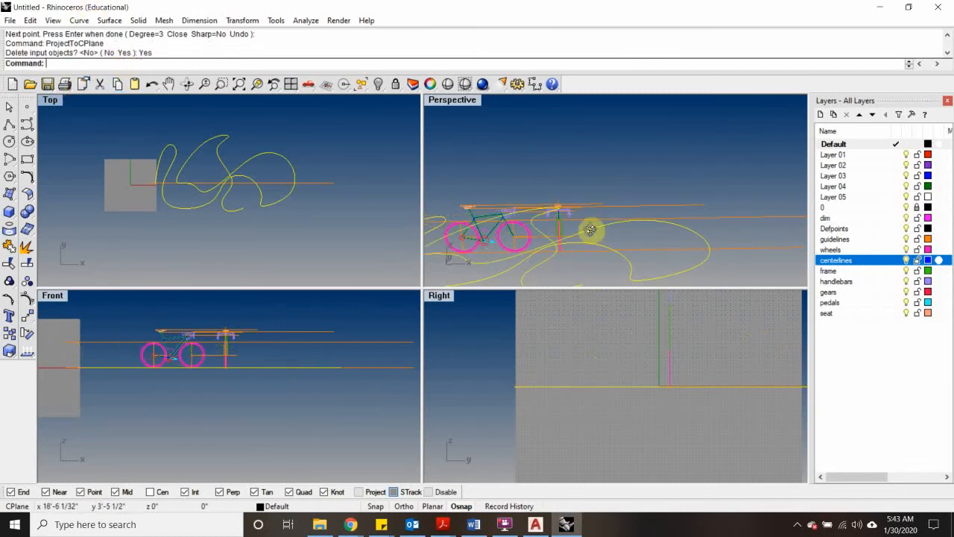
pyautogui.moveTo(592, 232); pyautogui.dragTo(581, 189, button='right')
pyautogui.click(595, 162)
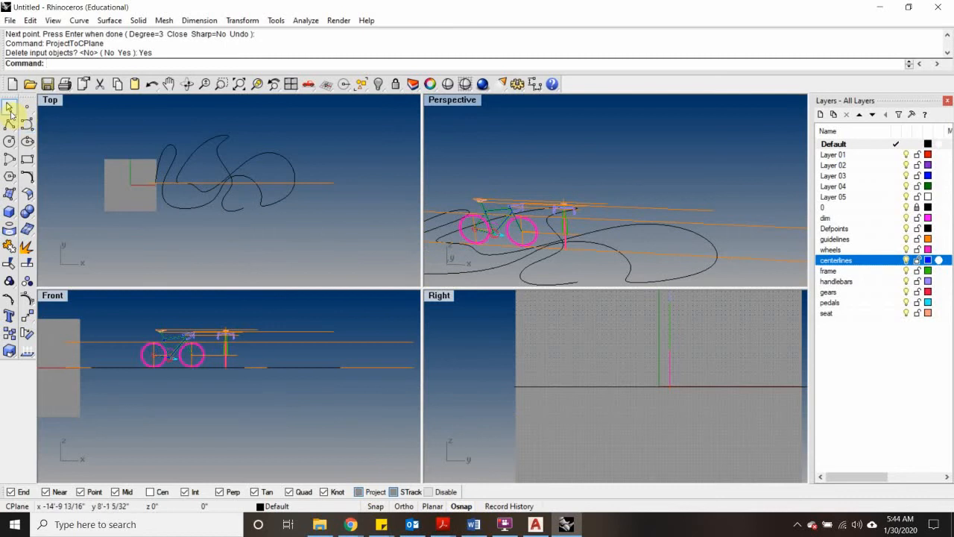
# Step: Try to draw a second looping degree-3 curve over the first one in the Top viewport with Project object snaps on
pyautogui.click(26, 124)
pyautogui.click(149, 182)
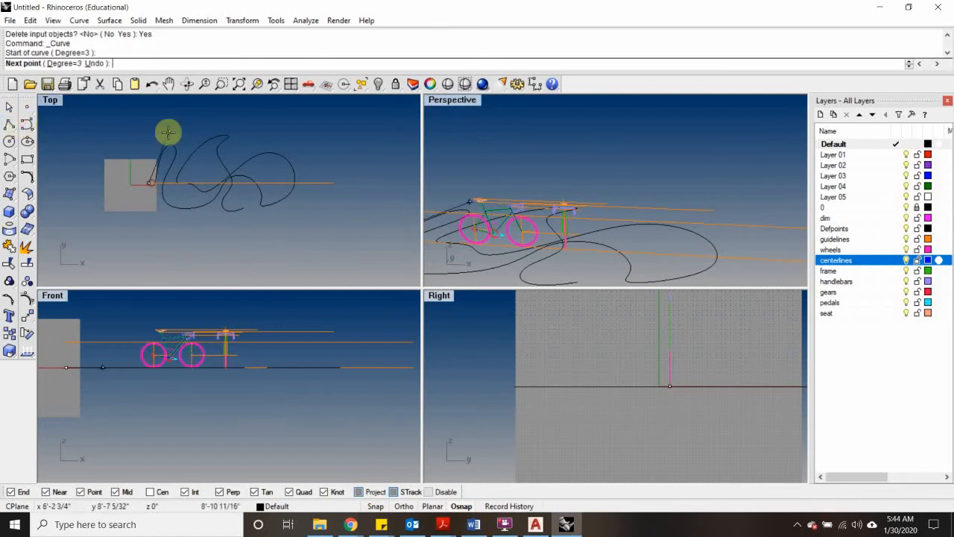
pyautogui.click(170, 145)
pyautogui.click(170, 183)
pyautogui.click(186, 208)
pyautogui.click(214, 199)
pyautogui.click(214, 183)
pyautogui.click(205, 142)
pyautogui.click(230, 120)
pyautogui.click(259, 154)
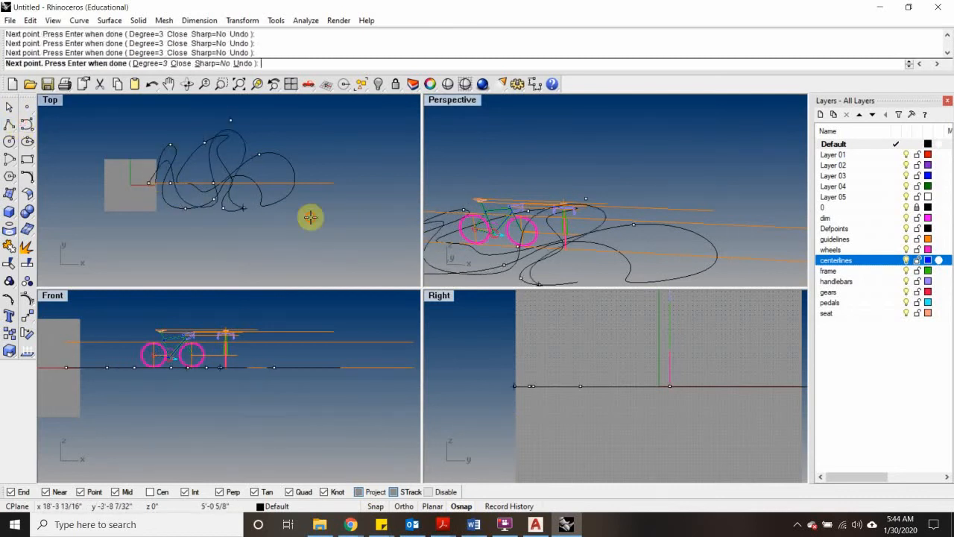
pyautogui.click(261, 203)
pyautogui.click(327, 195)
pyautogui.click(278, 201)
pyautogui.click(239, 183)
pyautogui.click(197, 183)
pyautogui.click(143, 228)
pyautogui.click(126, 223)
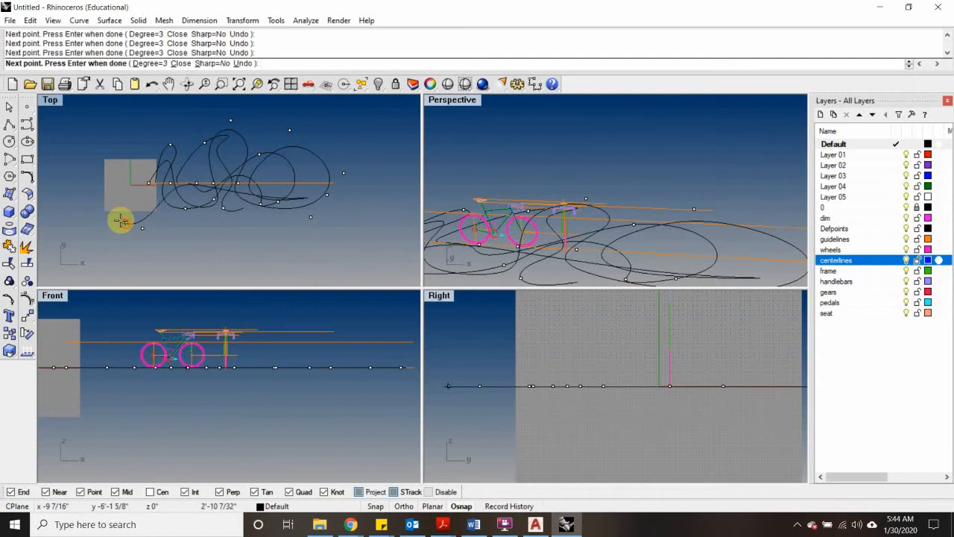
pyautogui.click(75, 174)
pyautogui.click(307, 124)
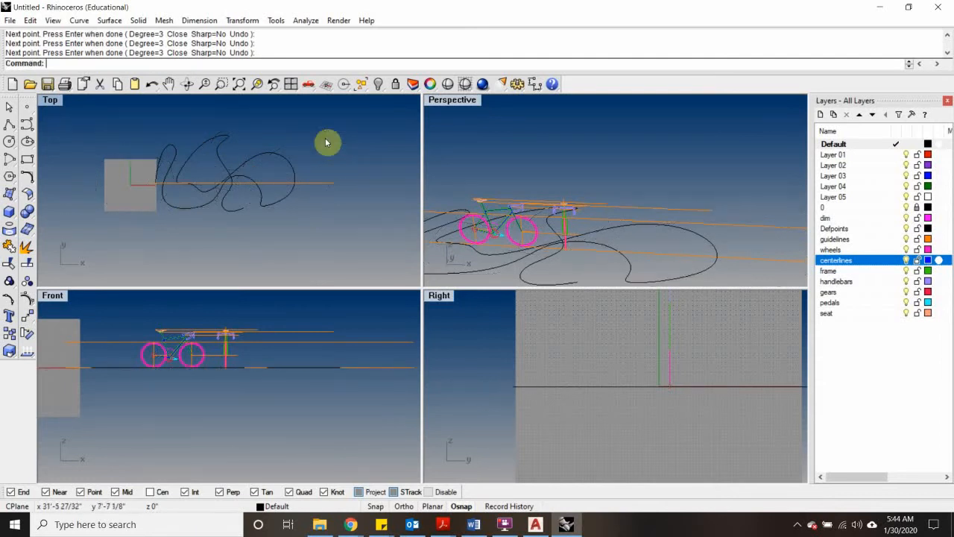
# Step: Draw another looping degree-3 curve across the bike guideline in the Top viewport with projected snaps, and check it in Perspective
pyautogui.click(136, 195)
pyautogui.click(129, 156)
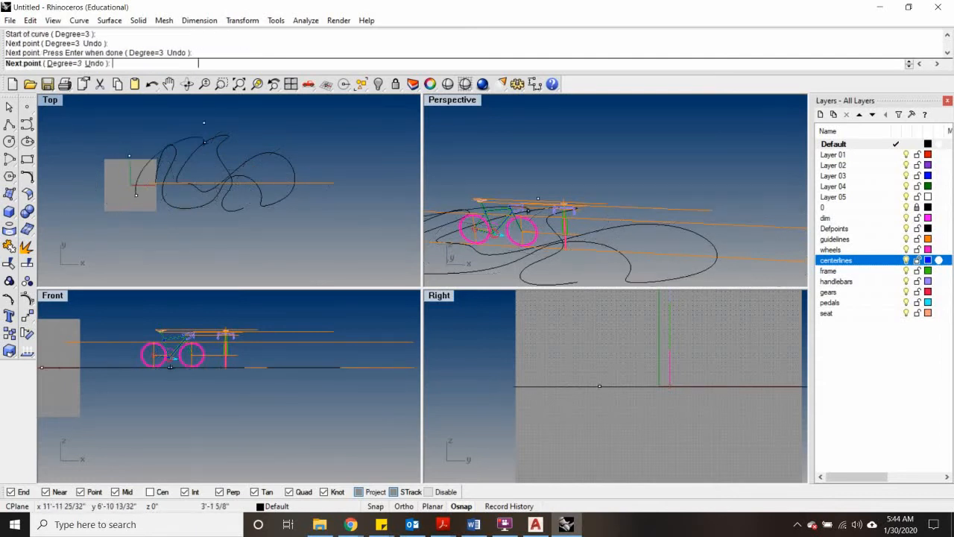
pyautogui.click(209, 221)
pyautogui.click(231, 176)
pyautogui.click(294, 179)
pyautogui.click(350, 186)
pyautogui.click(351, 209)
pyautogui.click(222, 203)
pyautogui.click(186, 162)
pyautogui.click(269, 153)
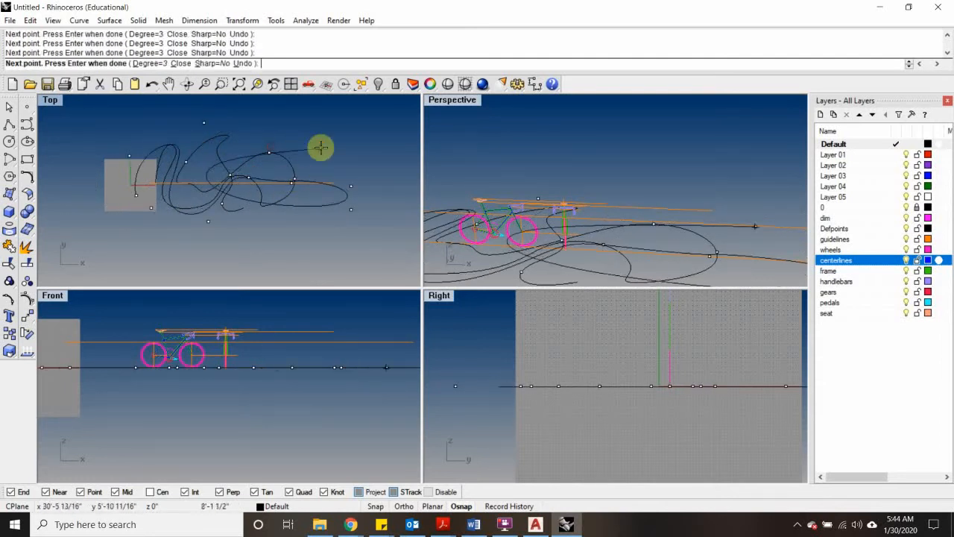
pyautogui.click(322, 143)
pyautogui.click(361, 124)
pyautogui.moveTo(671, 198); pyautogui.dragTo(627, 189, button='right')
pyautogui.rightClick(626, 190)
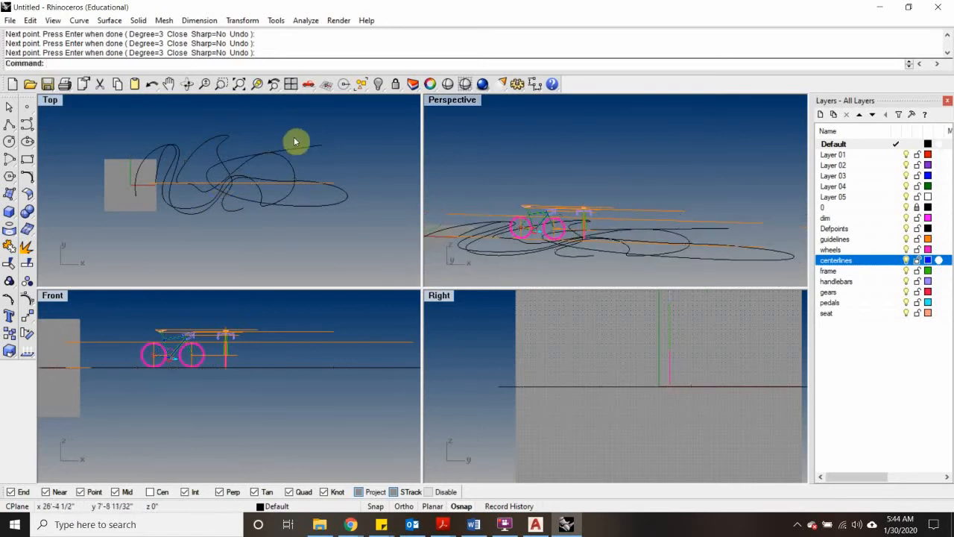
# Step: Delete both looping test curves, leaving only the bike drawing
pyautogui.moveTo(317, 140); pyautogui.dragTo(97, 173)
pyautogui.press('Delete')
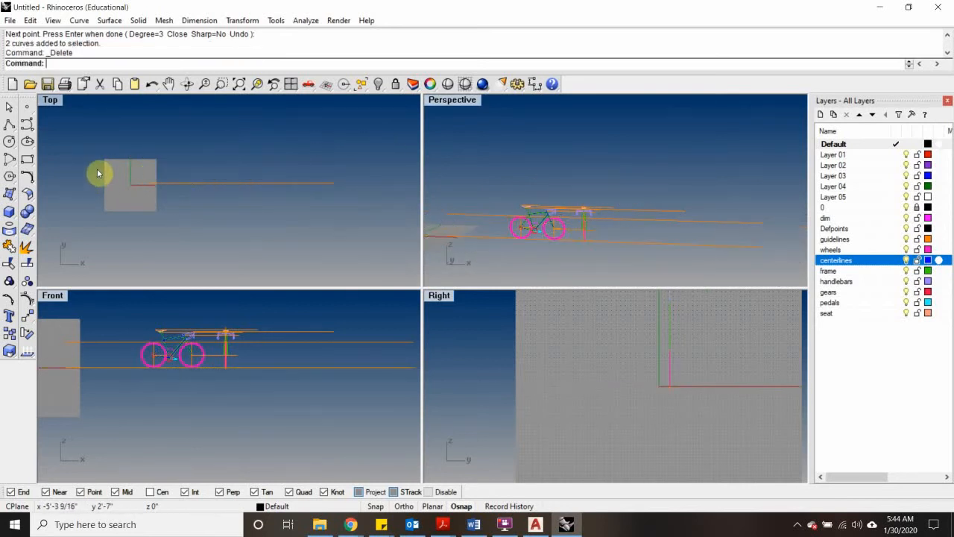
pyautogui.scroll(2, 555, 220)
pyautogui.scroll(2, 555, 221)
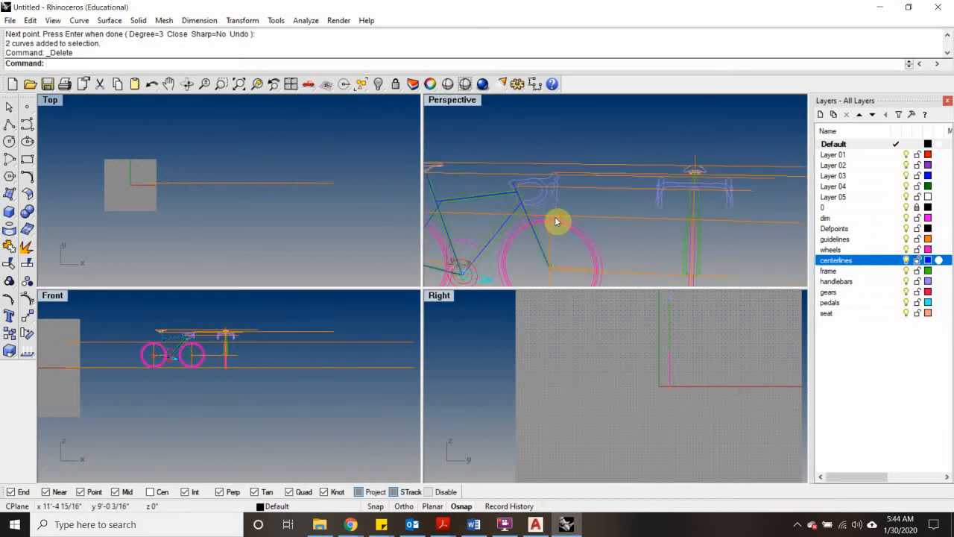
pyautogui.scroll(-1, 622, 213)
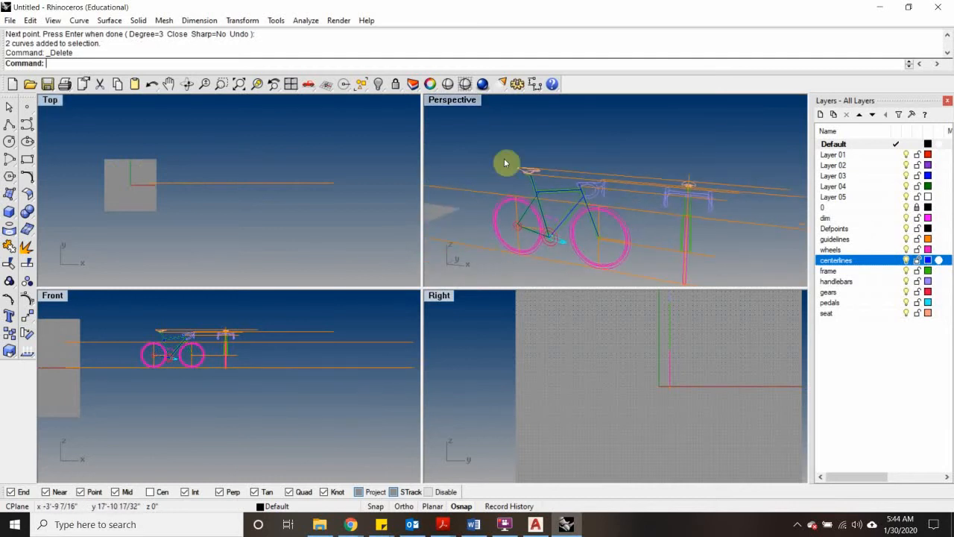
# Step: Select all curves of the front-view bike drawing in Perspective and maximize that viewport
pyautogui.scroll(-2, 661, 161)
pyautogui.scroll(2, 671, 179)
pyautogui.scroll(-2, 673, 177)
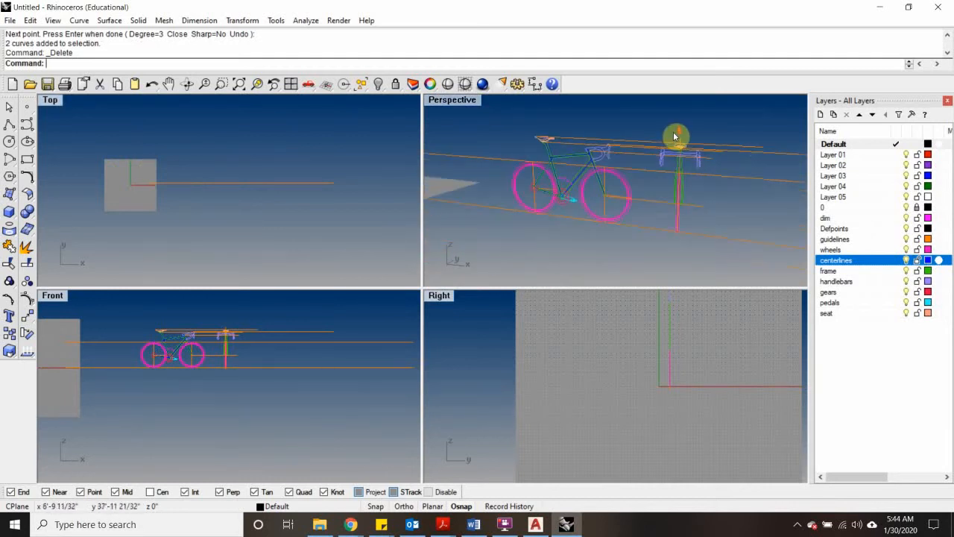
pyautogui.moveTo(649, 117); pyautogui.dragTo(734, 256)
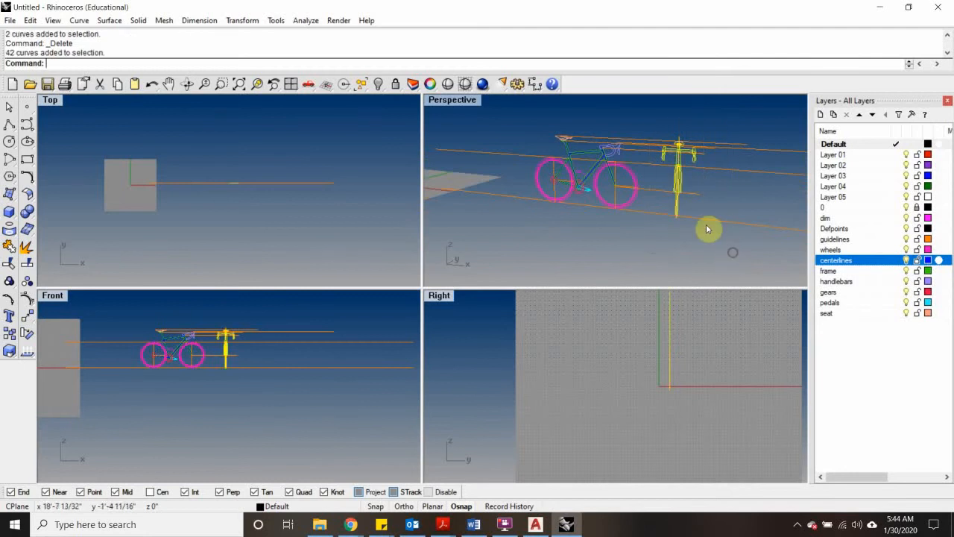
pyautogui.scroll(2, 677, 139)
pyautogui.doubleClick(452, 100)
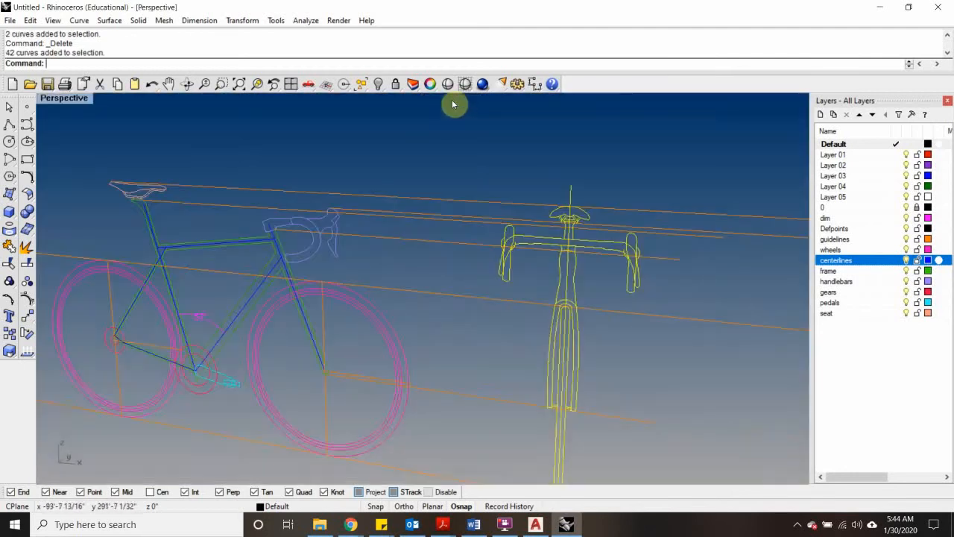
pyautogui.scroll(-2, 571, 283)
# Step: Turn off Project object snapping and try to define a Rotate3D axis from the base of the front-view wheel
pyautogui.write('Rotate3')
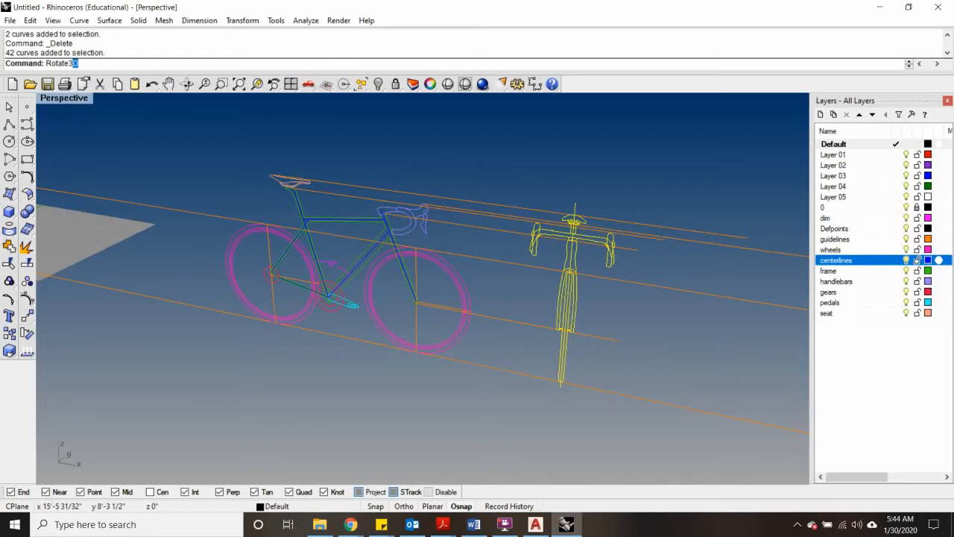
pyautogui.press('Return')
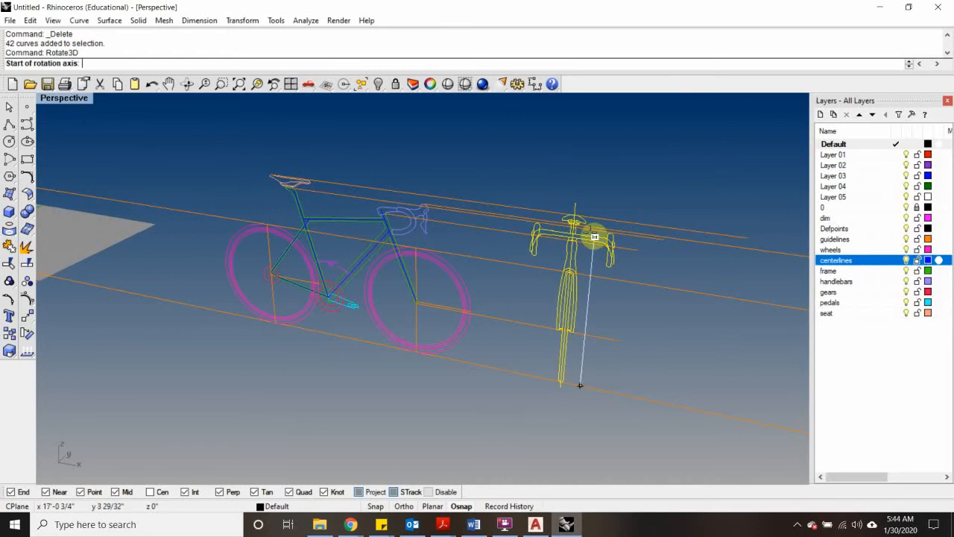
pyautogui.scroll(3, 566, 409)
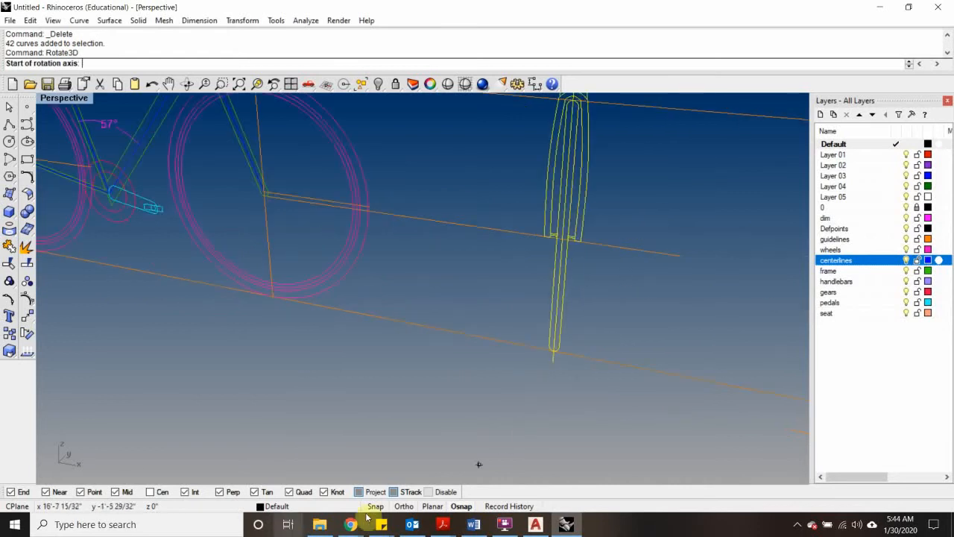
pyautogui.click(357, 492)
pyautogui.click(564, 356)
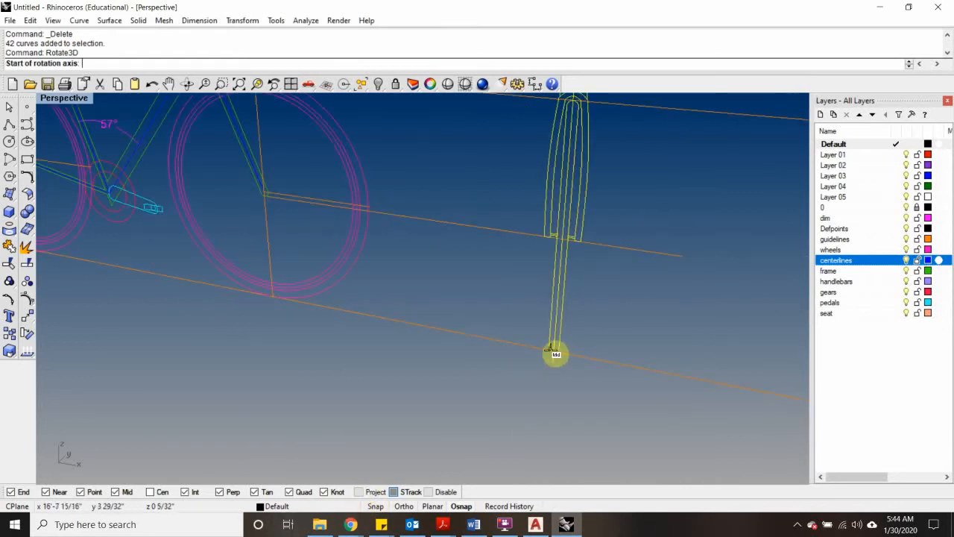
pyautogui.click(554, 356)
pyautogui.scroll(-3, 556, 307)
pyautogui.scroll(3, 574, 134)
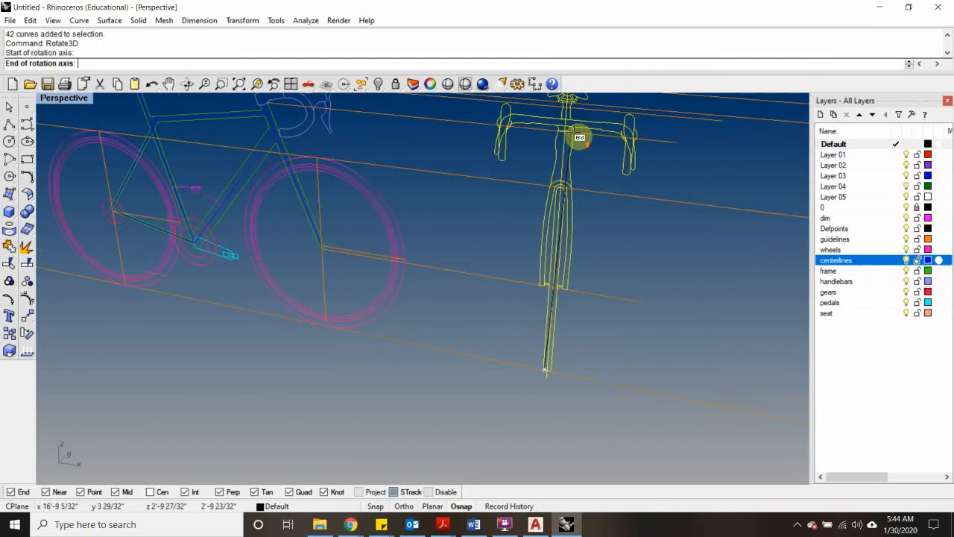
pyautogui.scroll(3, 554, 384)
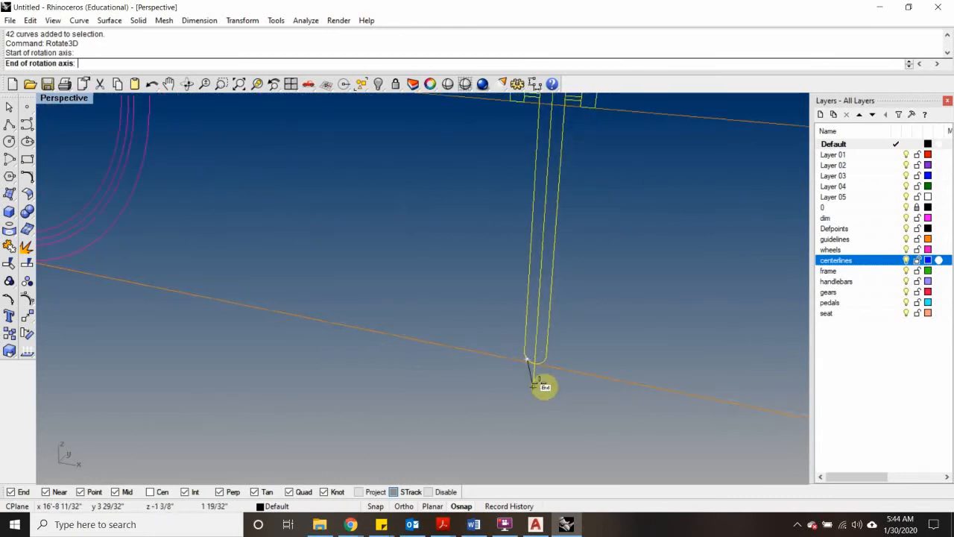
pyautogui.press('Escape')
# Step: Rotate the front-view drawing 90 degrees with Rotate3D about a vertical axis through the wheel's lowest quadrant point, using Ortho
pyautogui.rightClick(543, 367)
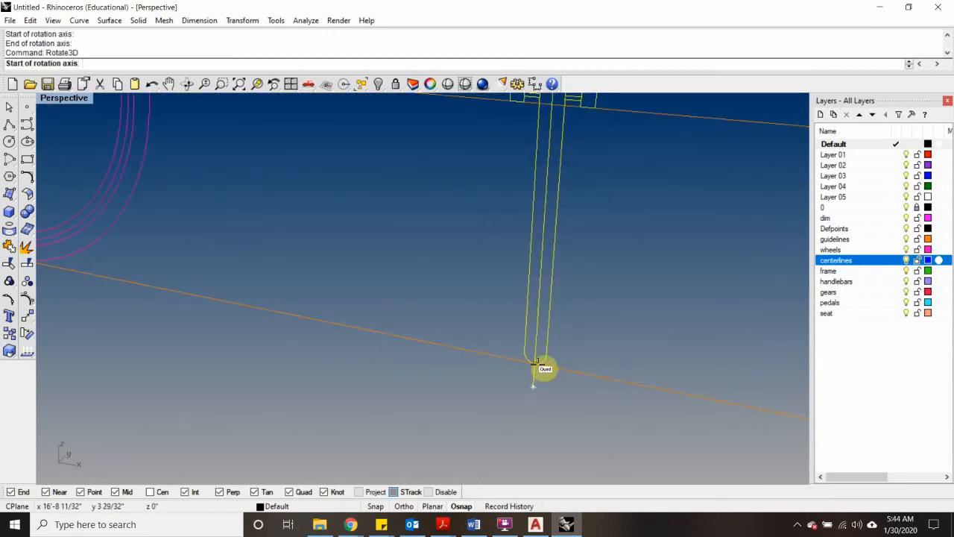
pyautogui.click(536, 364)
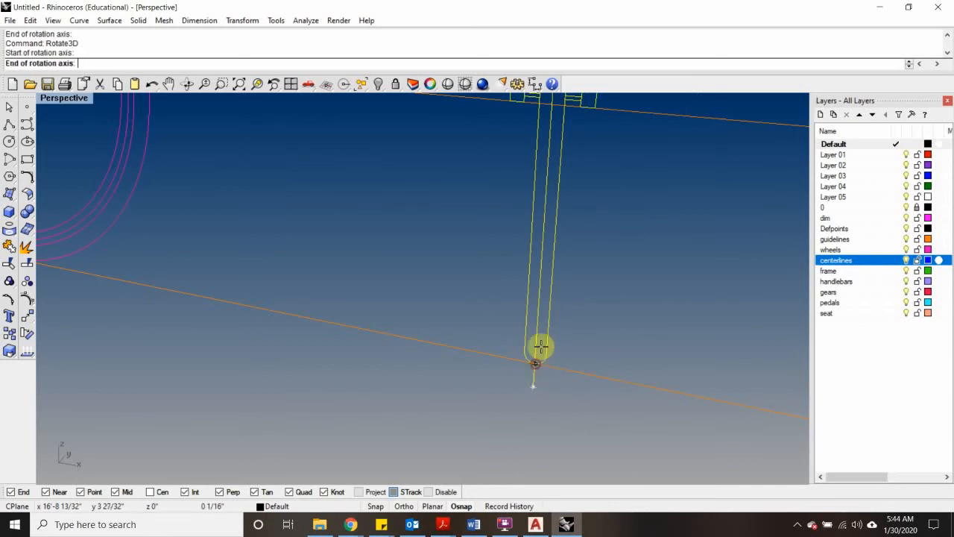
pyautogui.scroll(-1, 550, 313)
pyautogui.click(550, 196)
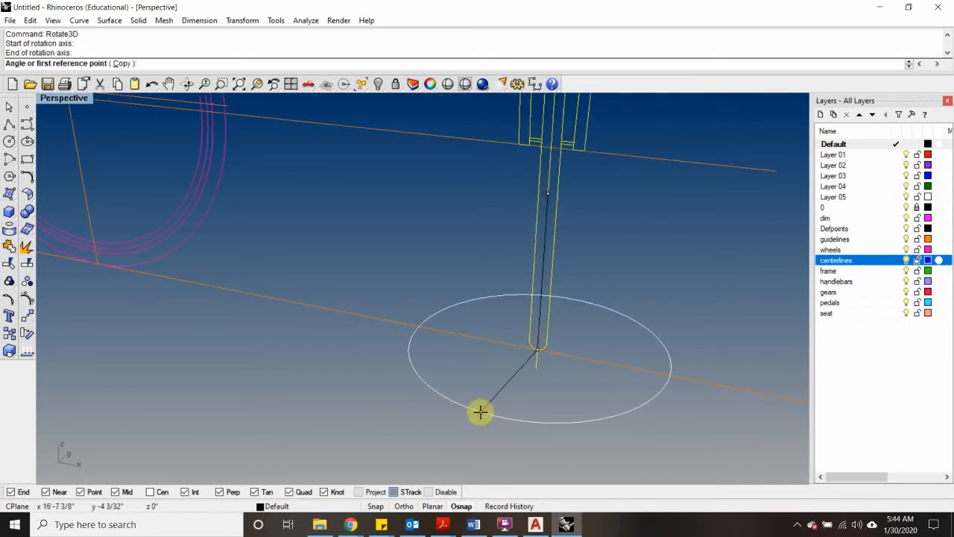
pyautogui.click(404, 506)
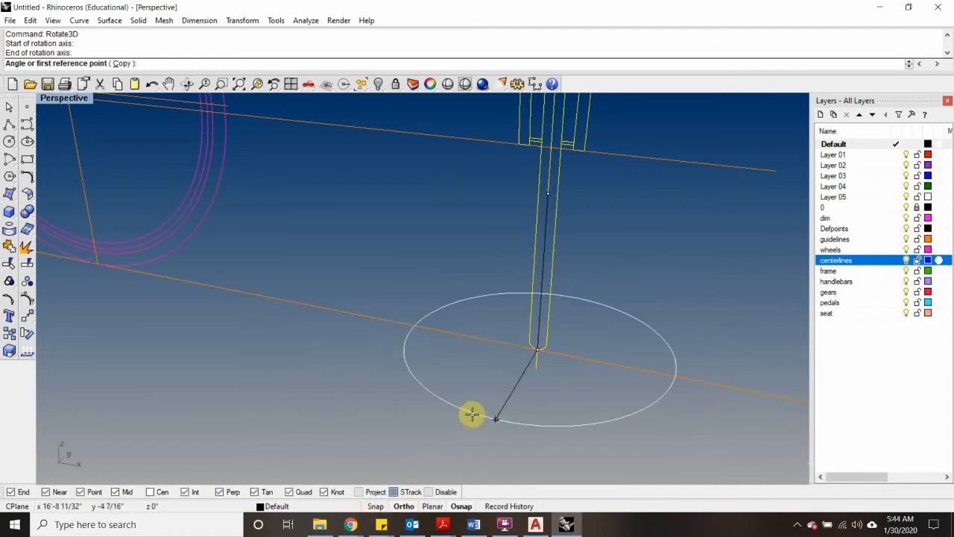
pyautogui.click(465, 437)
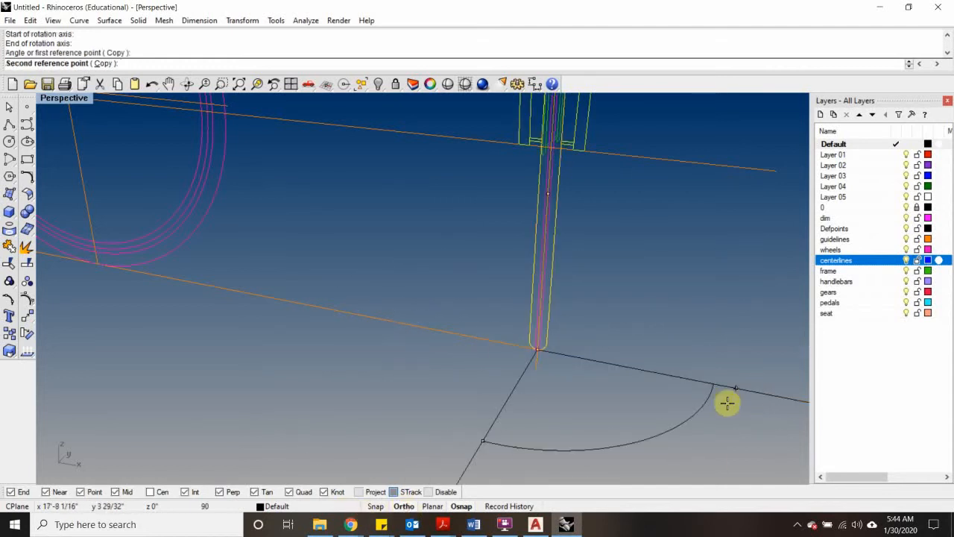
pyautogui.click(709, 386)
# Step: Move the rotated front view from its wheel's lowest point to the base of the side view's front wheel, then deselect it
pyautogui.scroll(-5, 590, 326)
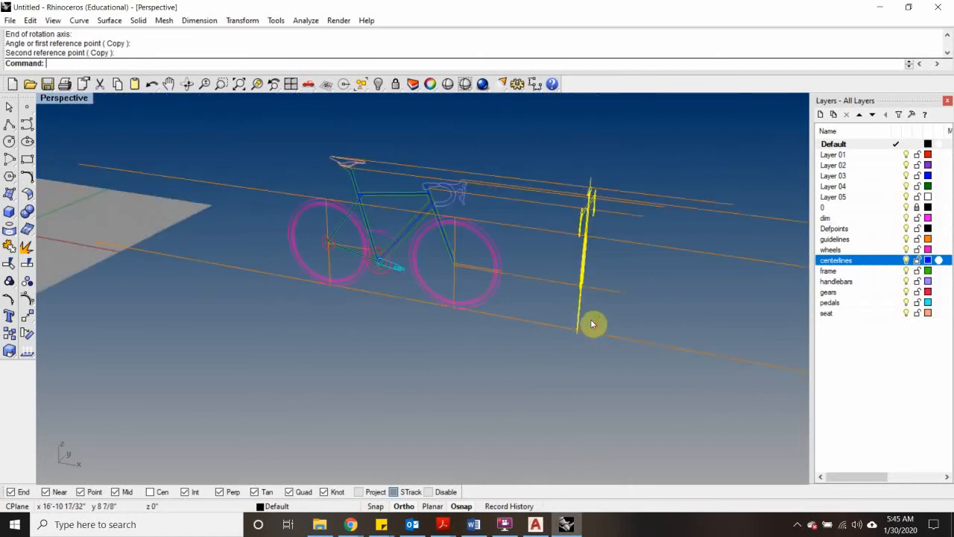
pyautogui.moveTo(628, 289); pyautogui.dragTo(556, 281, button='right')
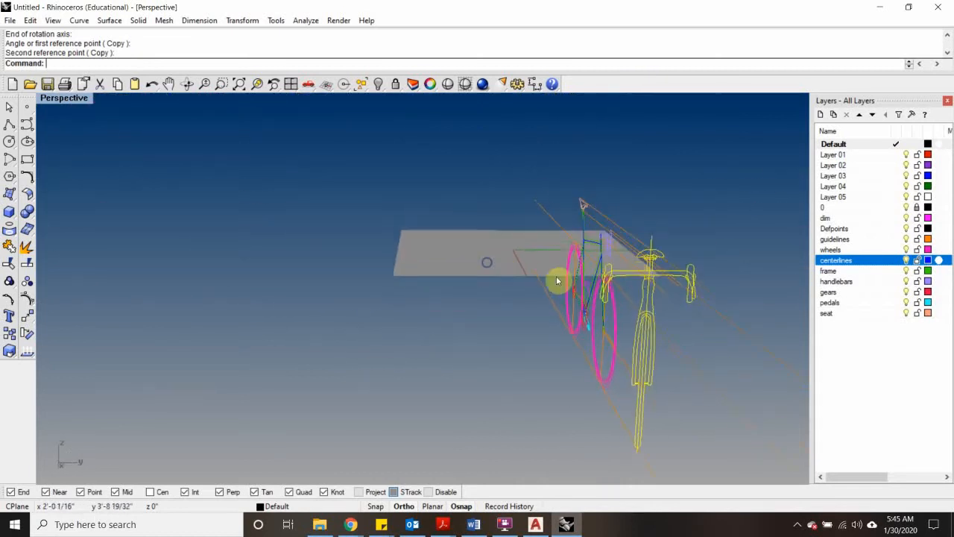
pyautogui.moveTo(478, 386); pyautogui.dragTo(621, 401, button='right')
pyautogui.scroll(3, 416, 300)
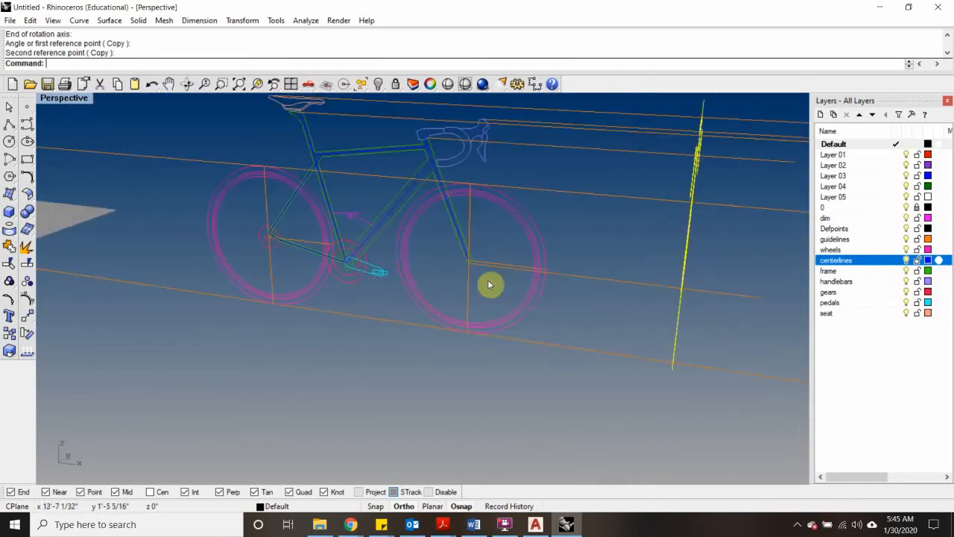
pyautogui.scroll(10, 698, 368)
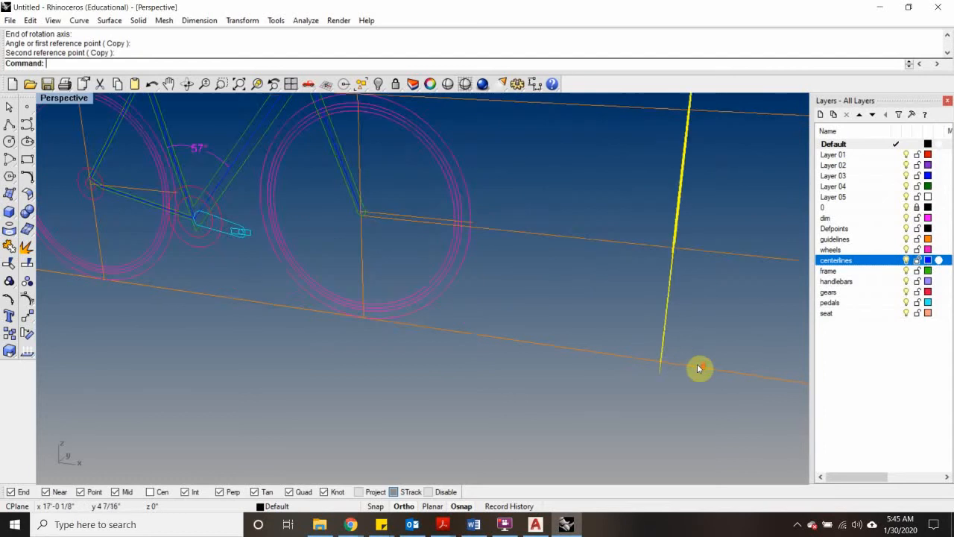
pyautogui.scroll(-10, 671, 362)
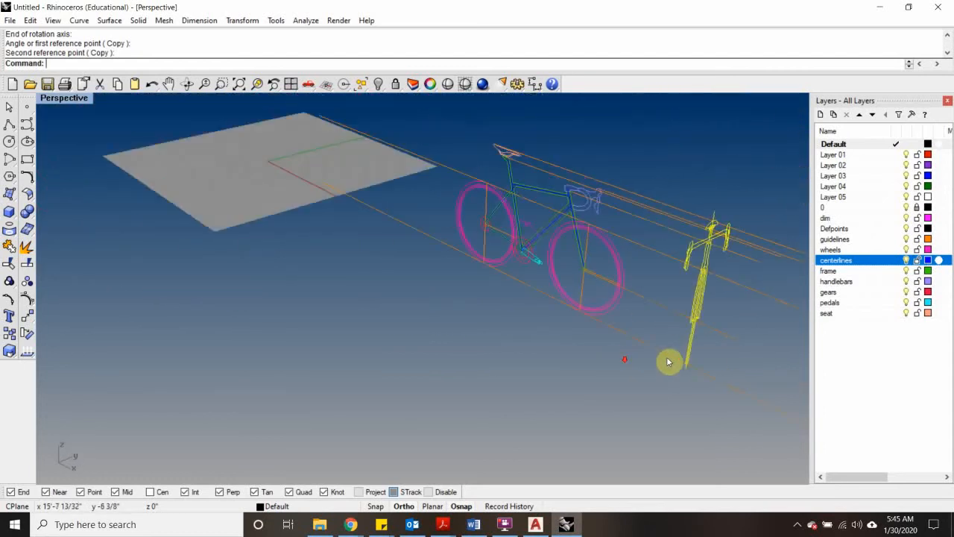
pyautogui.scroll(8, 682, 351)
pyautogui.write('M')
pyautogui.press('Return')
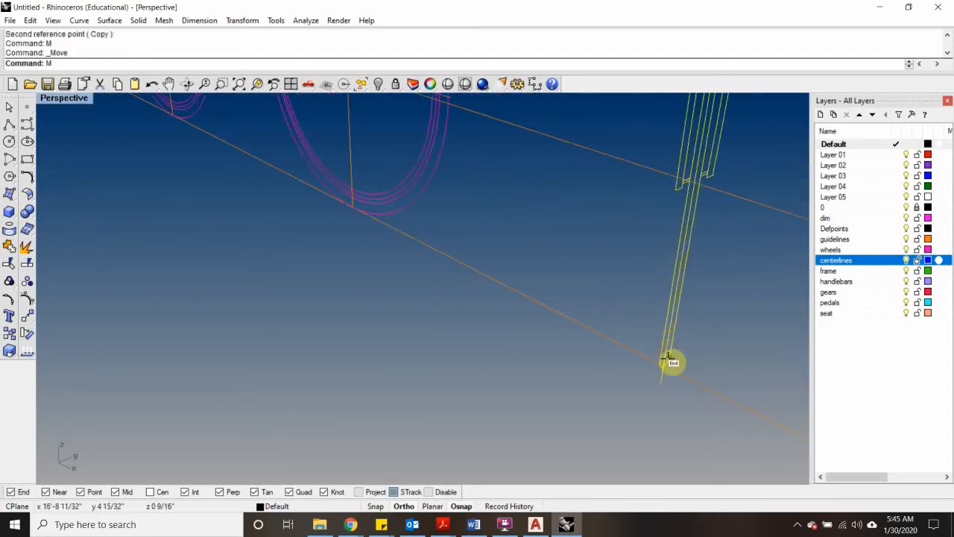
pyautogui.scroll(3, 669, 370)
pyautogui.click(657, 365)
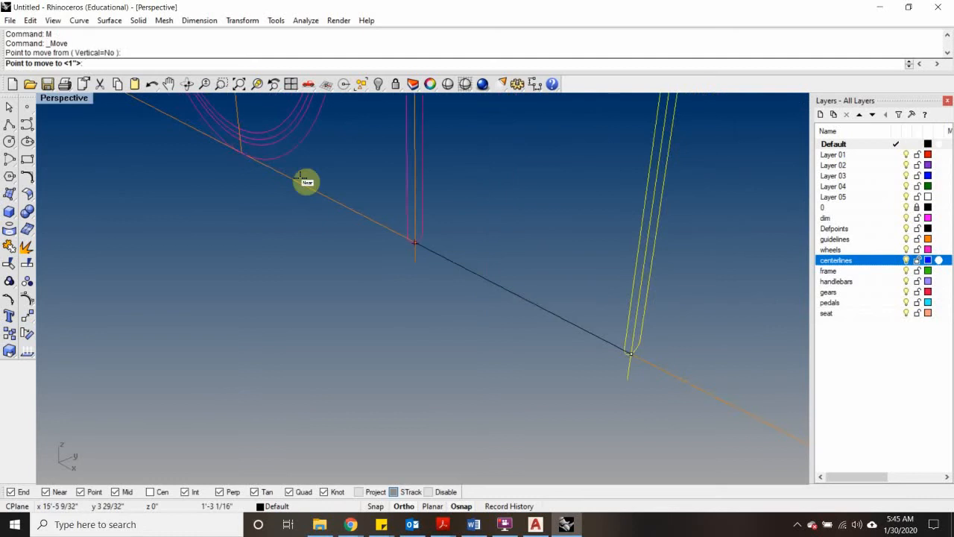
pyautogui.click(273, 177)
pyautogui.scroll(-5, 461, 271)
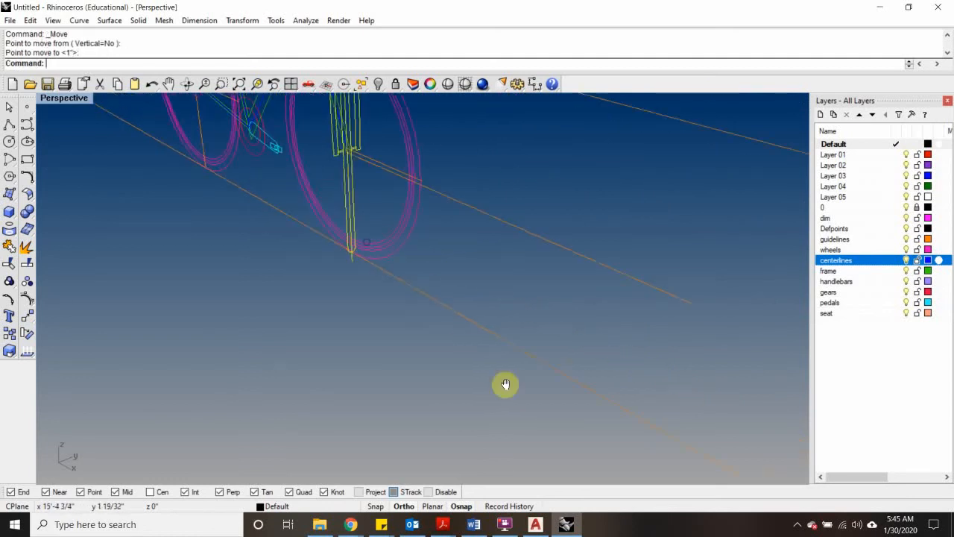
pyautogui.moveTo(288, 388); pyautogui.dragTo(341, 358, button='right')
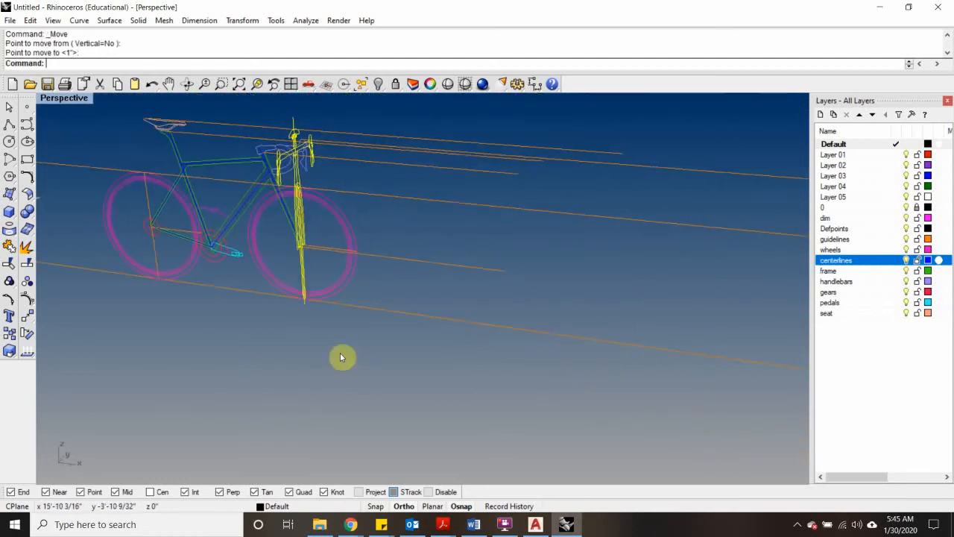
pyautogui.scroll(2, 192, 195)
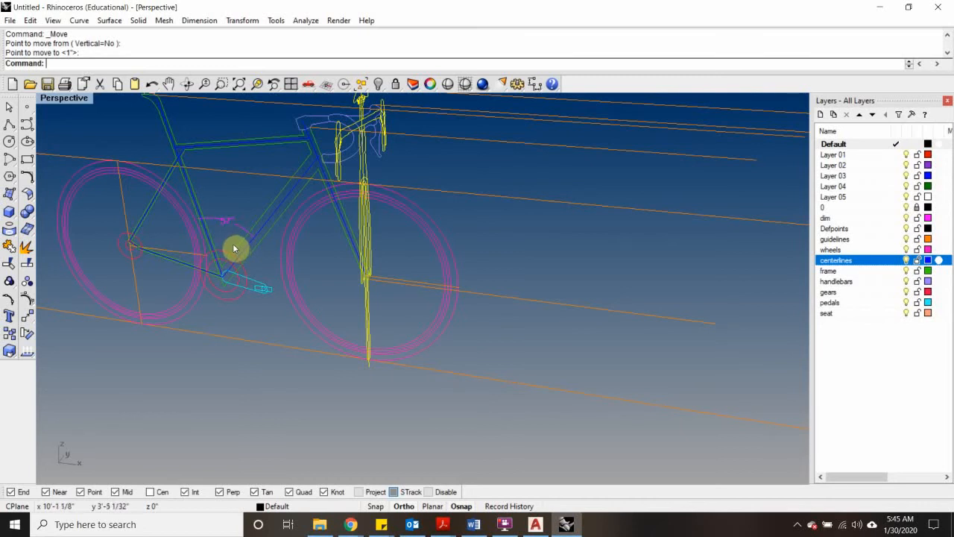
pyautogui.moveTo(273, 291)
pyautogui.mouseDown(button='right')
pyautogui.moveTo(154, 291)
pyautogui.moveTo(228, 294)
pyautogui.moveTo(273, 279)
pyautogui.mouseUp(button='right')
pyautogui.click(452, 185)
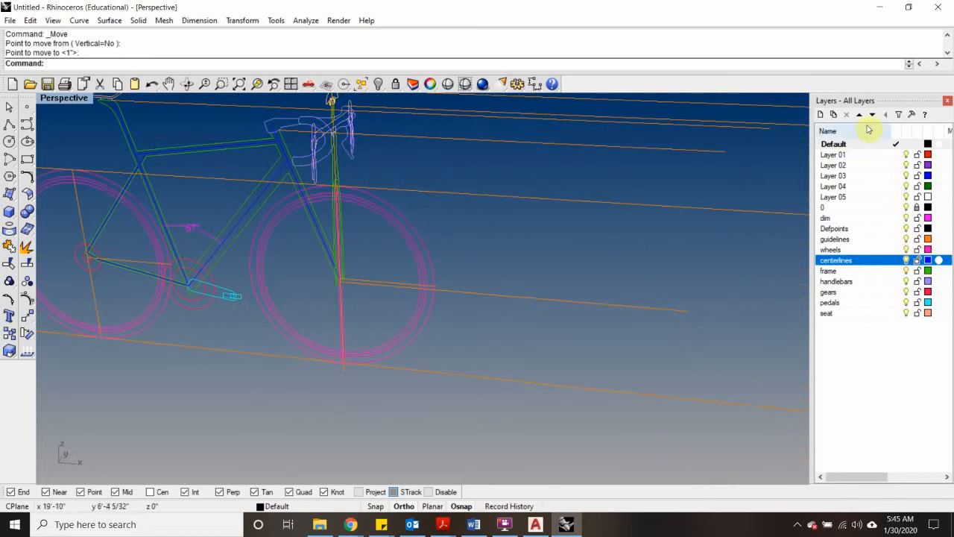
# Step: Make Layer 01 the current layer and rename it wheels3d
pyautogui.scroll(3, 326, 287)
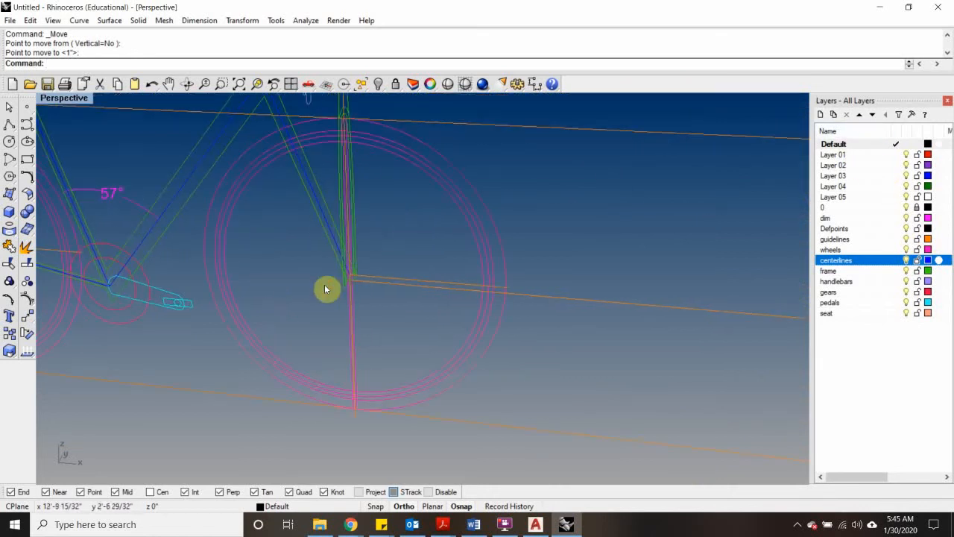
pyautogui.scroll(-3, 325, 288)
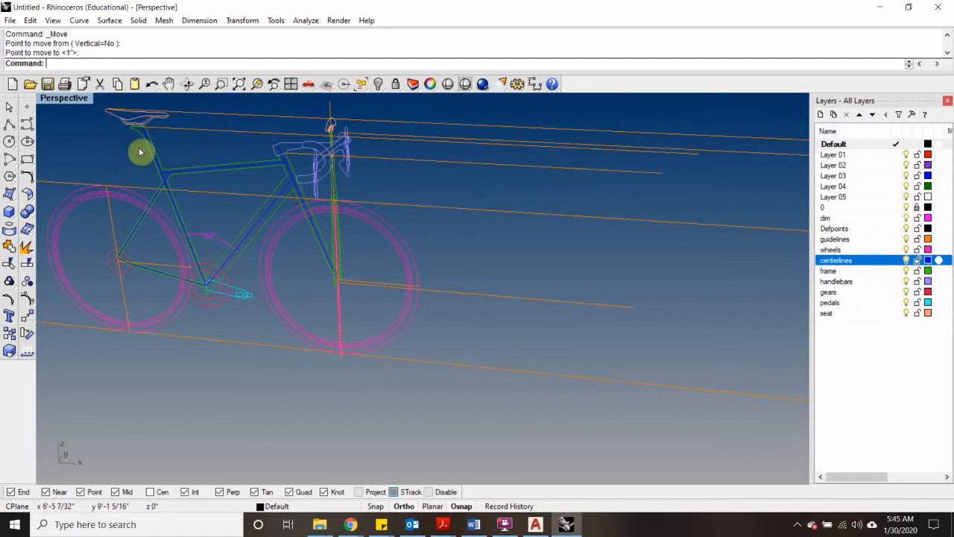
pyautogui.doubleClick(838, 155)
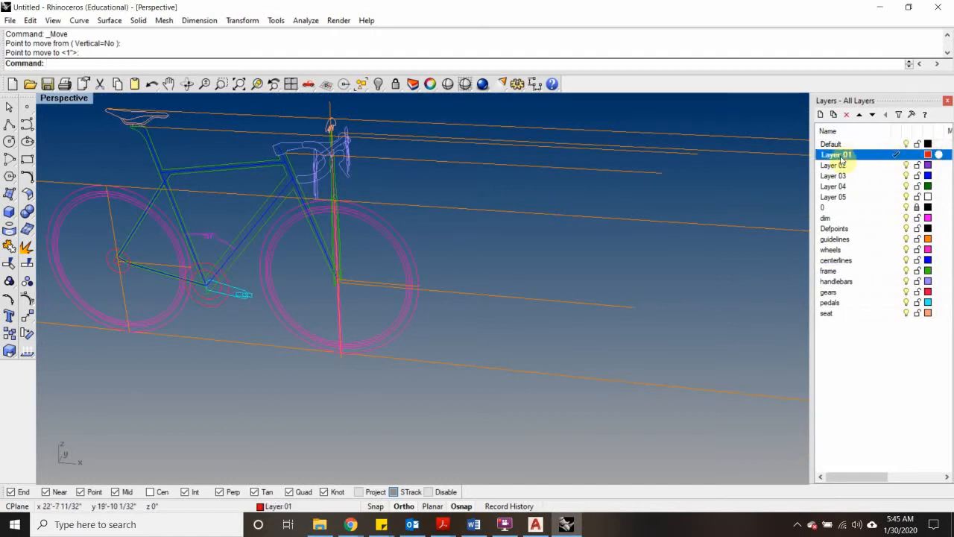
pyautogui.click(847, 155)
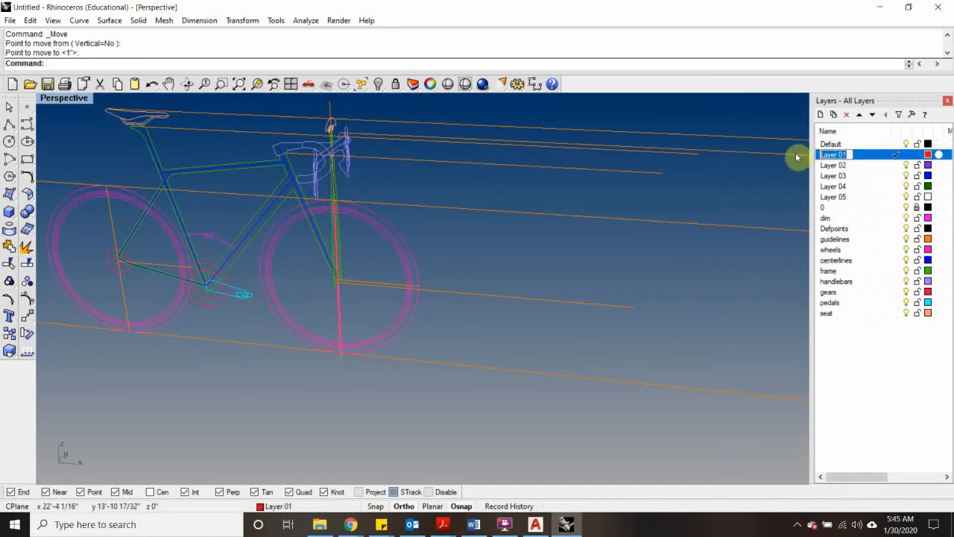
pyautogui.write('wheels3d')
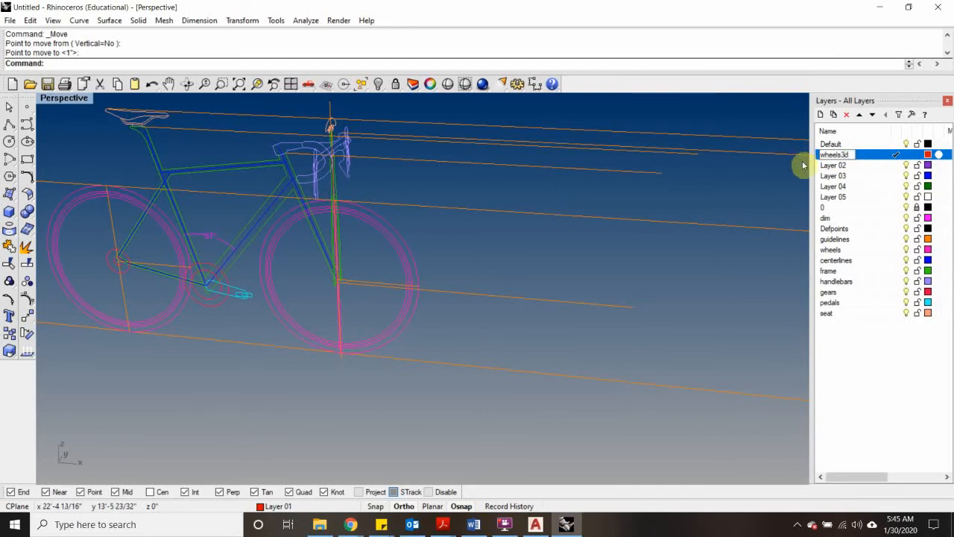
pyautogui.click(663, 385)
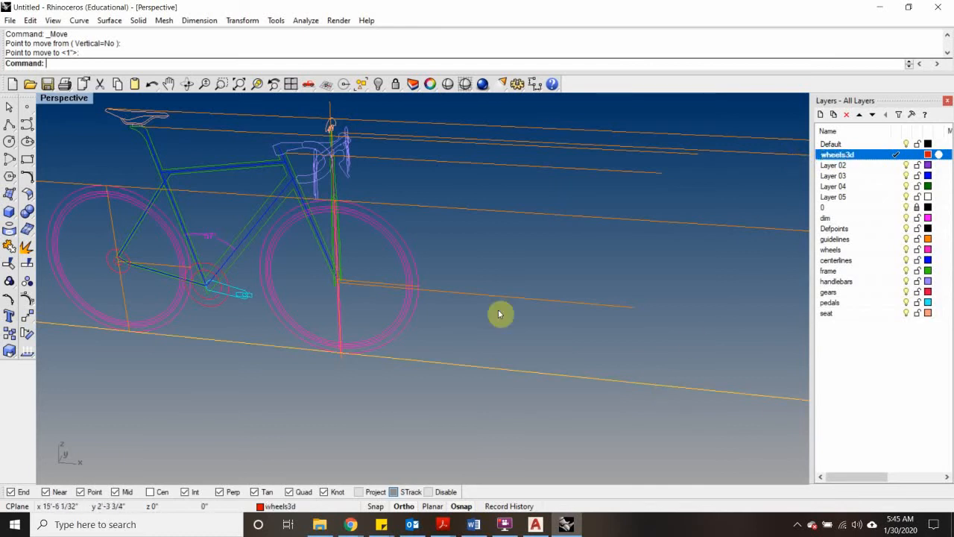
# Step: Select the two outermost circles of the side view's front wheel and return to the four-viewport layout
pyautogui.click(488, 251)
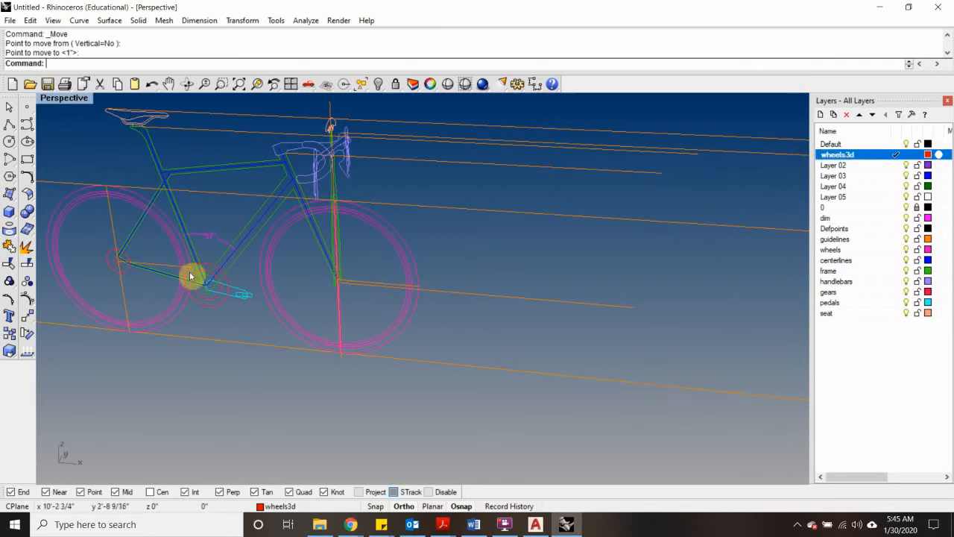
pyautogui.scroll(3, 346, 217)
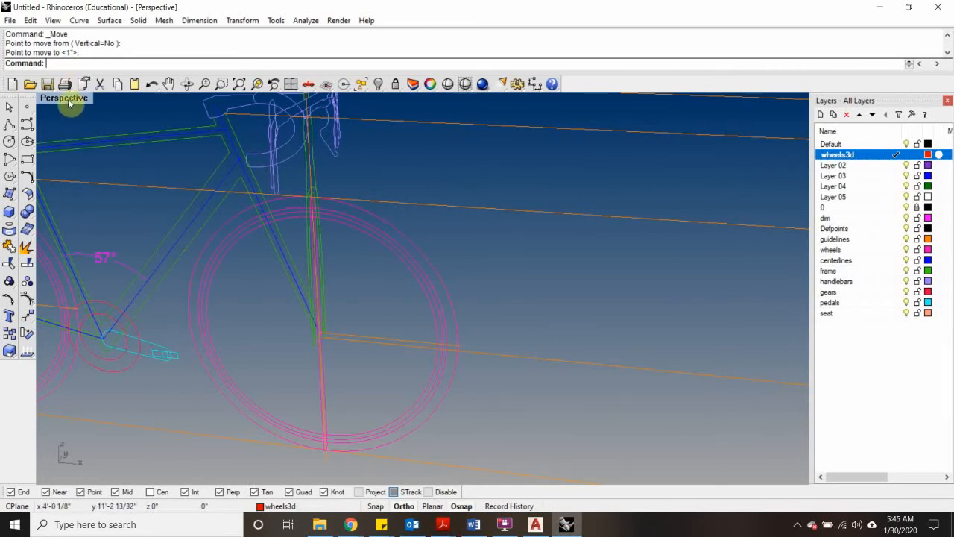
pyautogui.click(376, 227)
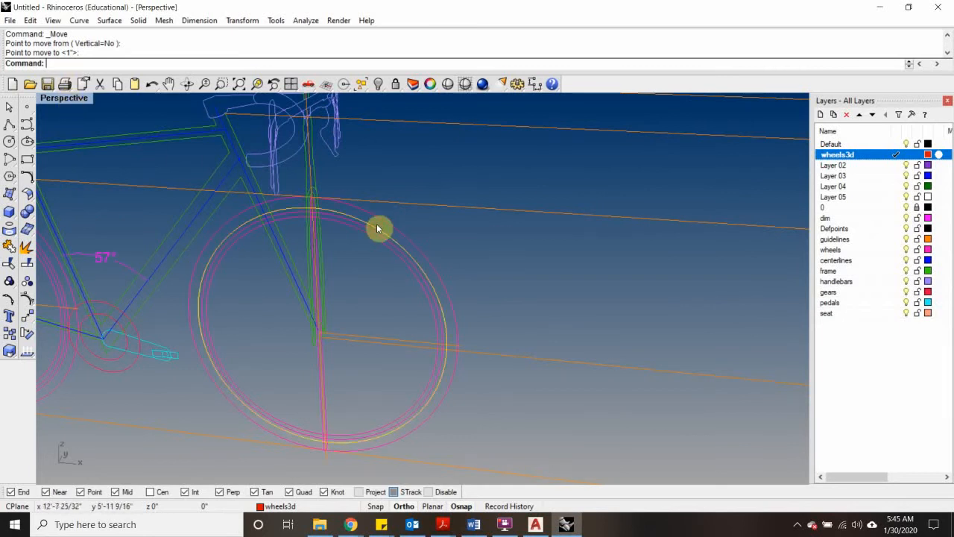
pyautogui.click(381, 224)
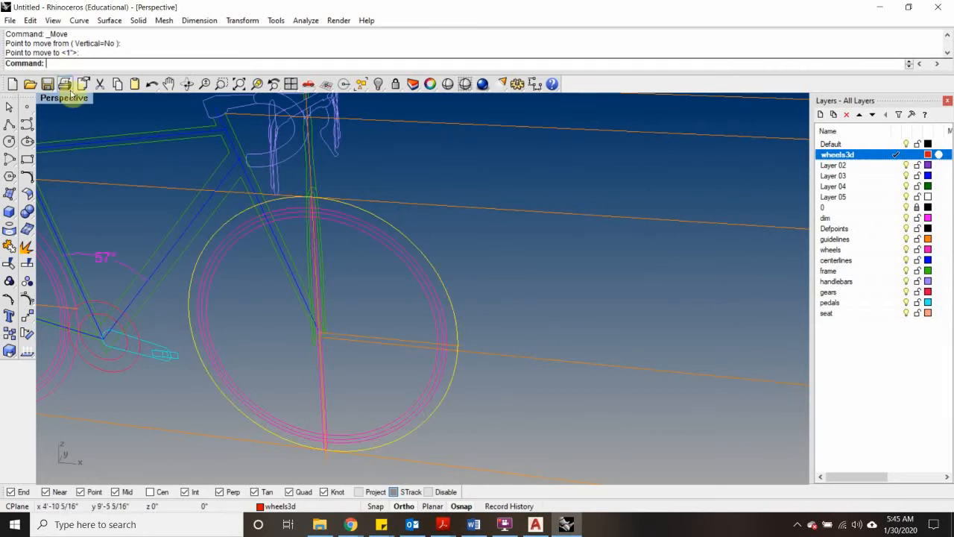
pyautogui.doubleClick(65, 99)
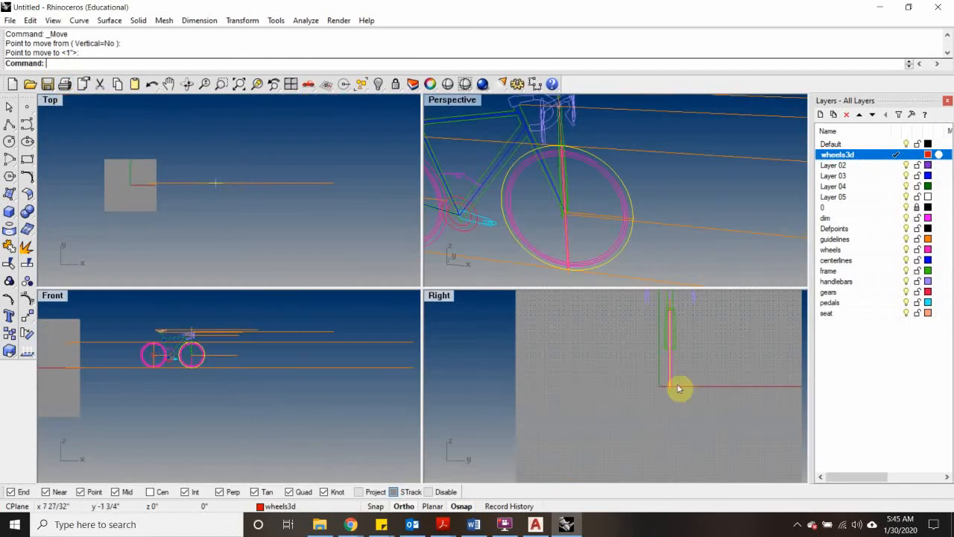
pyautogui.scroll(5, 608, 390)
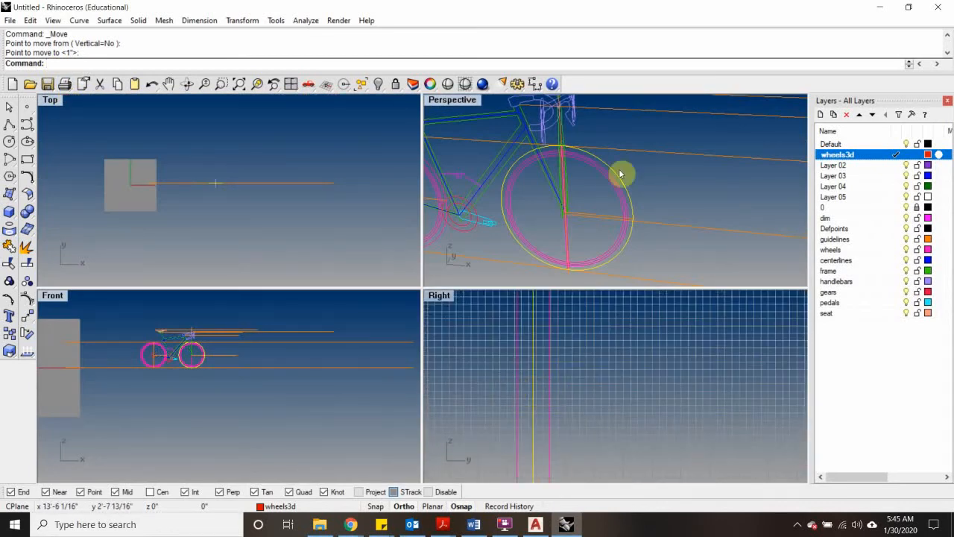
pyautogui.scroll(4, 627, 175)
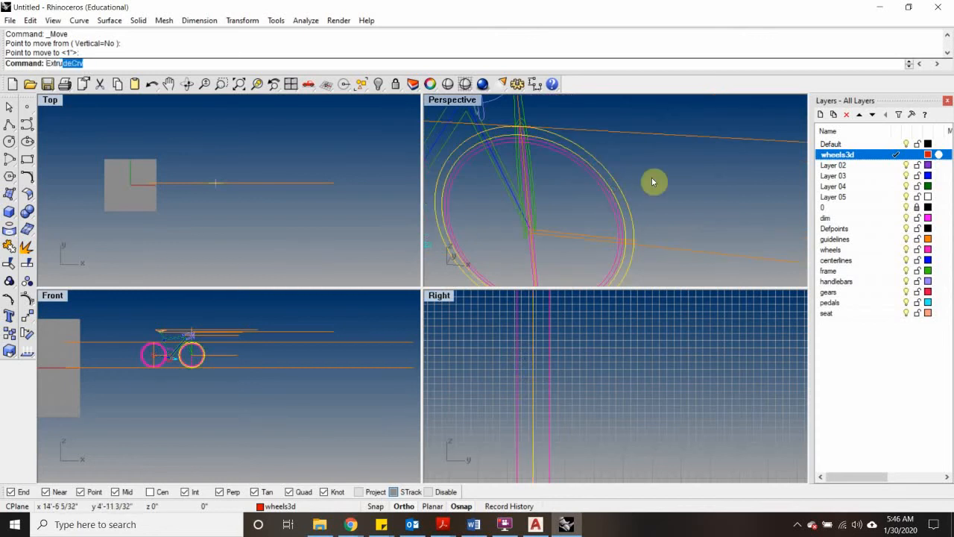
# Step: Start ExtrudeCrv on the two selected circles and change the Perspective viewport's display mode so surfaces are shown
pyautogui.press('Return')
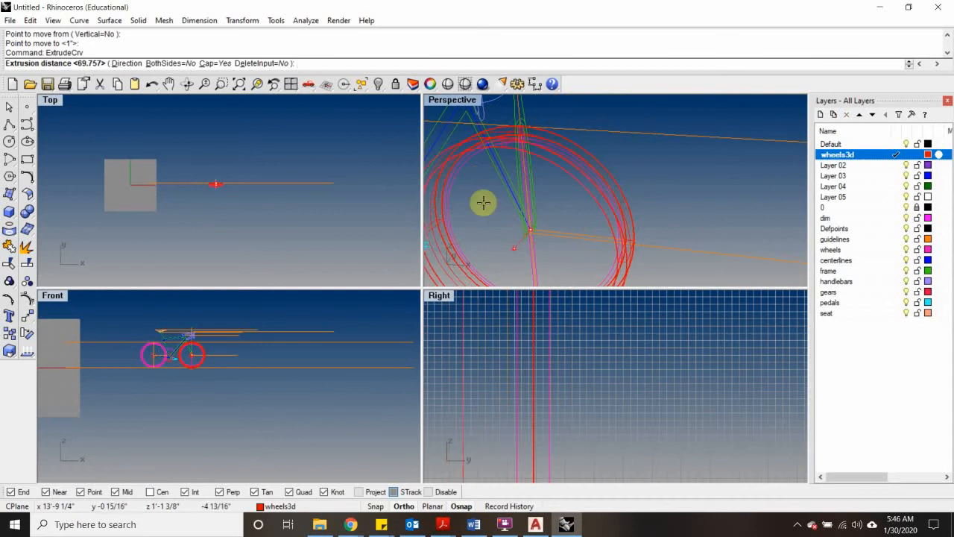
pyautogui.moveTo(482, 202); pyautogui.dragTo(492, 134, button='right')
pyautogui.click(446, 101)
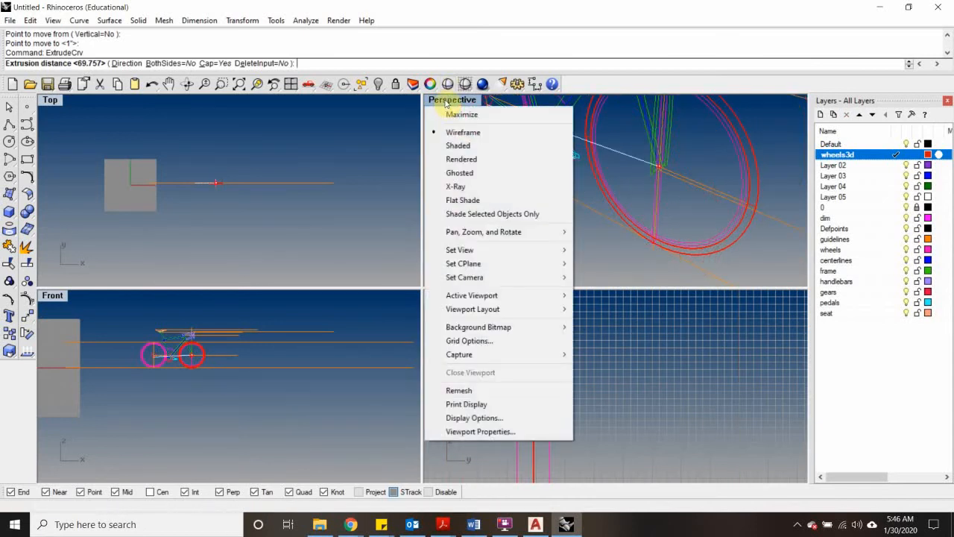
pyautogui.click(446, 101)
pyautogui.click(446, 101)
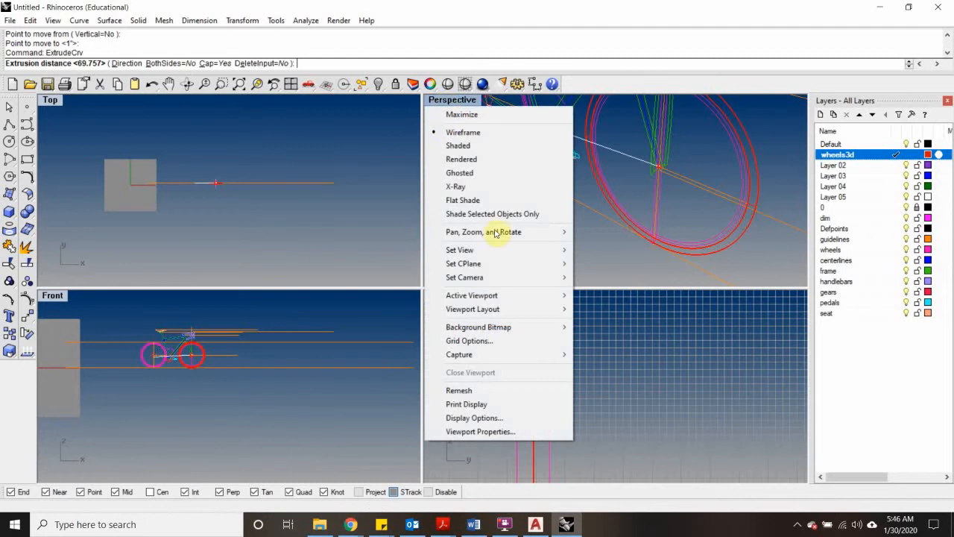
pyautogui.moveTo(512, 251)
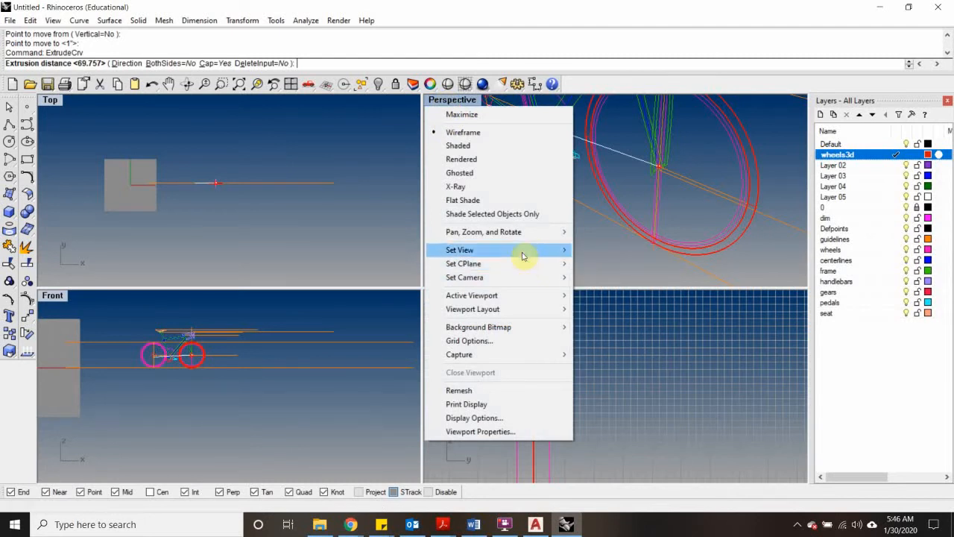
pyautogui.click(477, 187)
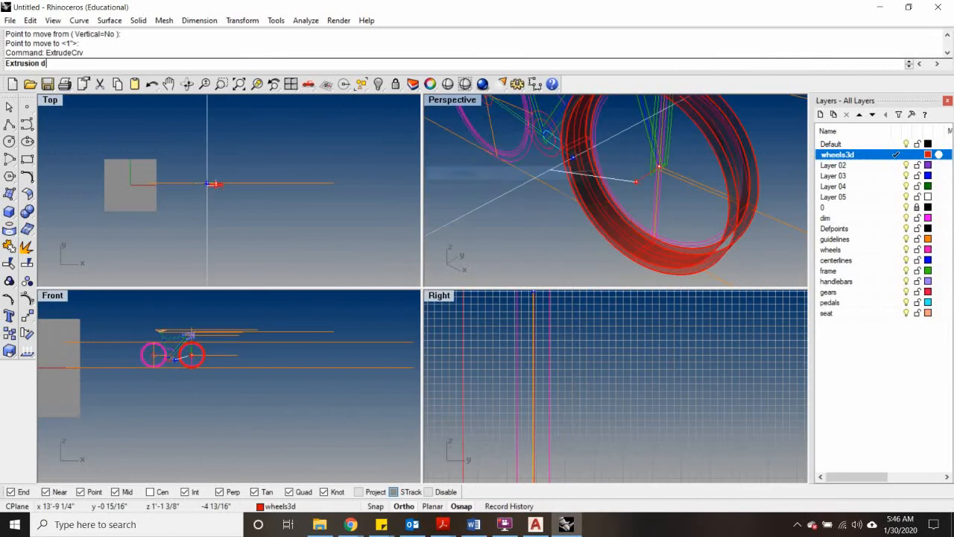
pyautogui.moveTo(558, 204); pyautogui.dragTo(511, 178, button='right')
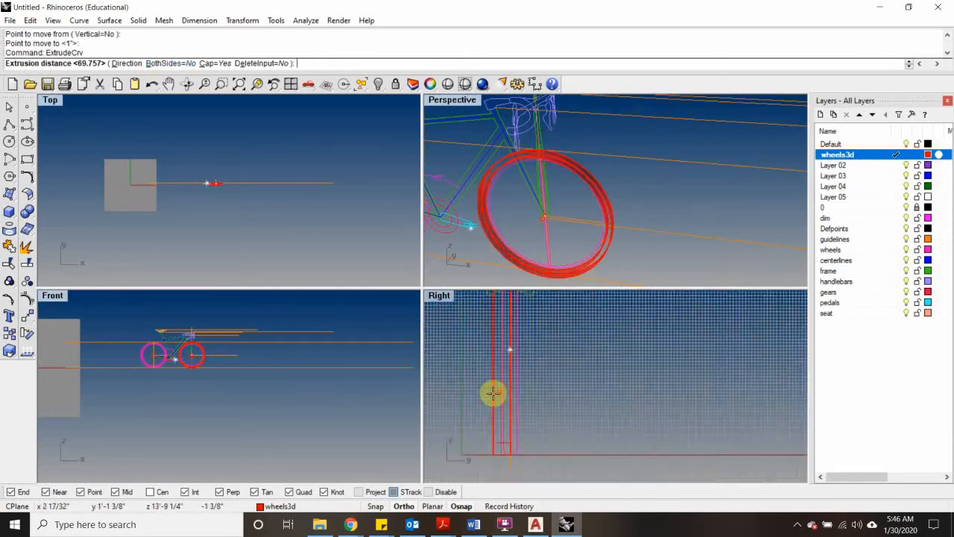
# Step: Try to switch the Right viewport to Shaded display during the extrusion
pyautogui.click(439, 298)
pyautogui.click(494, 216)
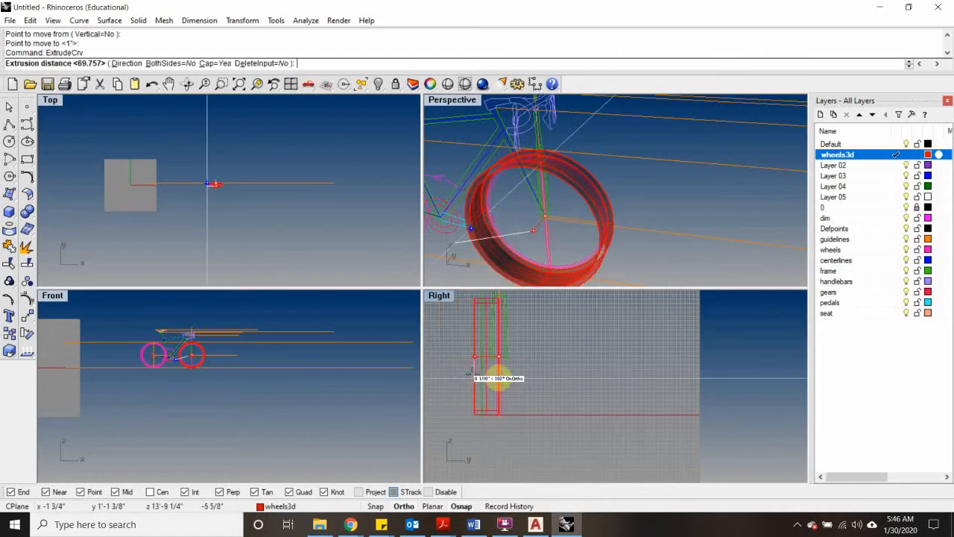
pyautogui.rightClick(457, 180)
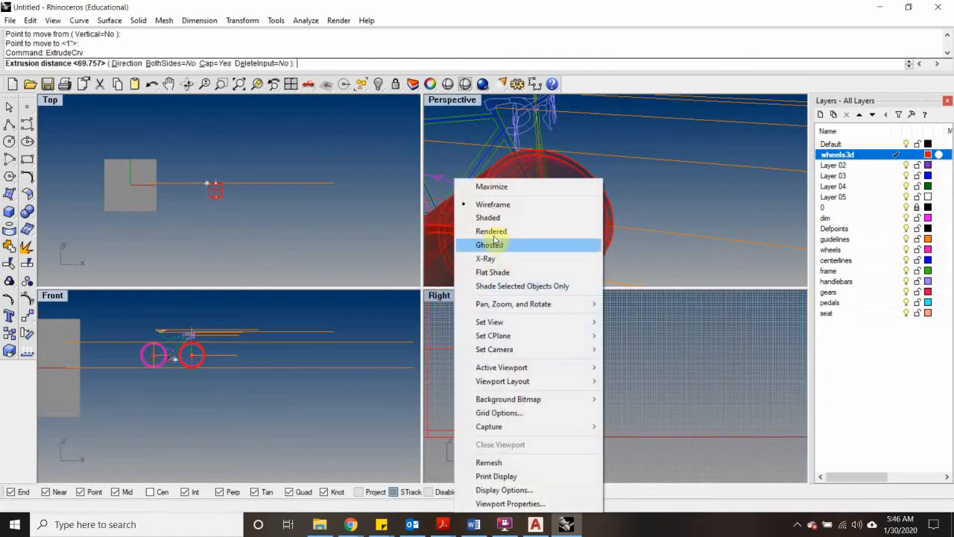
pyautogui.click(484, 217)
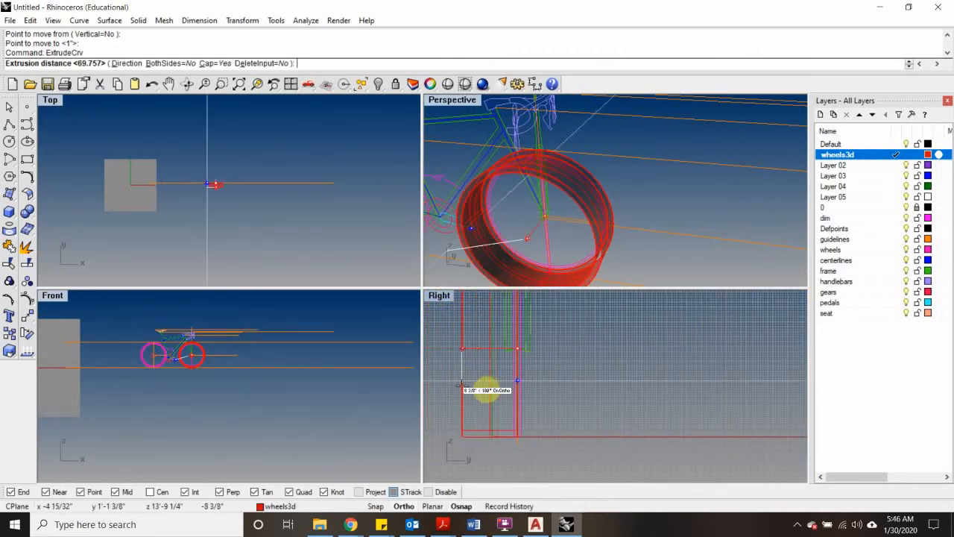
pyautogui.click(434, 299)
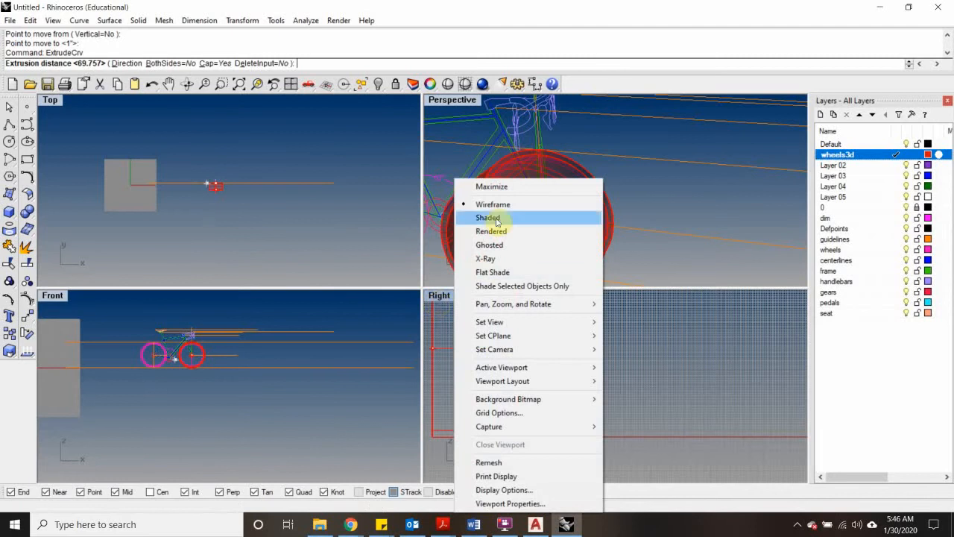
pyautogui.click(680, 338)
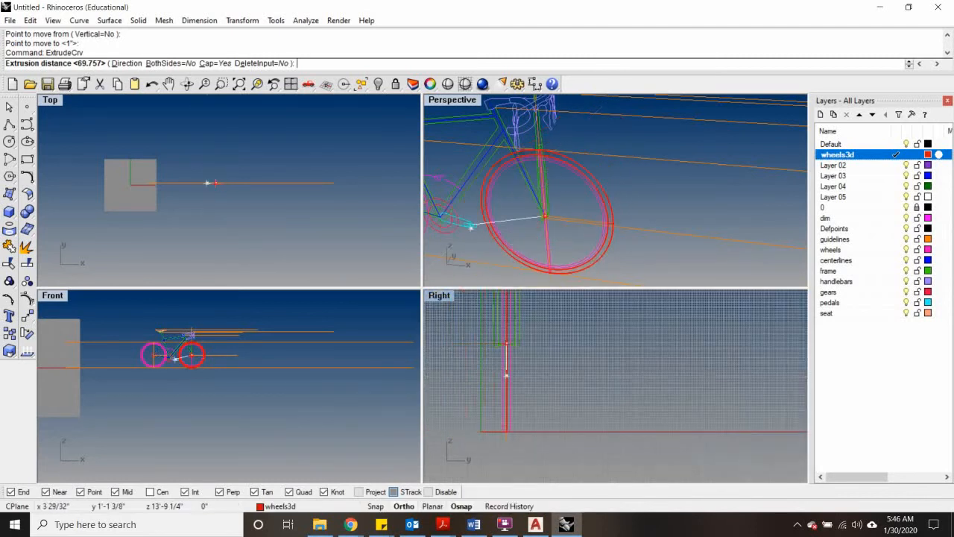
# Step: Extrude the two circles with BothSides=Yes out to the edge of the tire as drawn in the Right view
pyautogui.scroll(5, 511, 384)
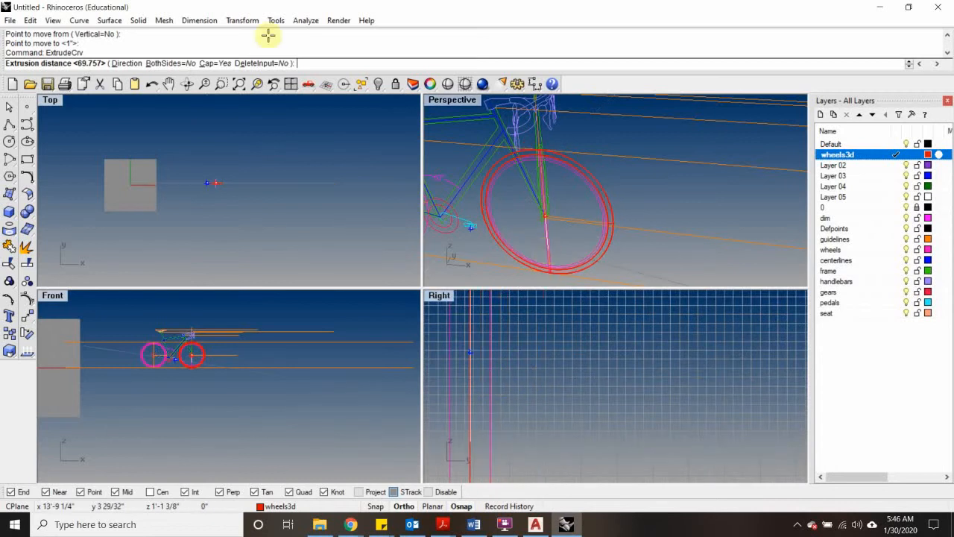
pyautogui.click(159, 64)
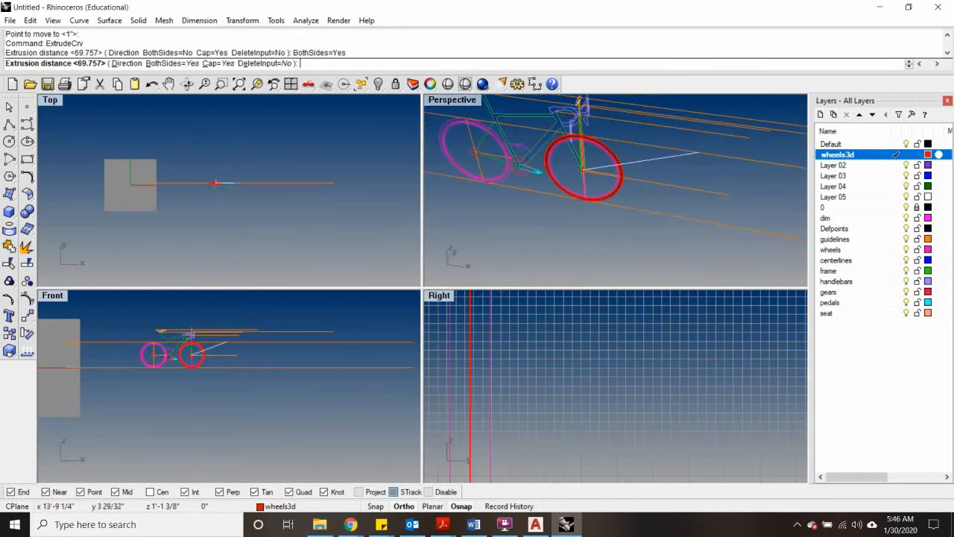
pyautogui.scroll(5, 607, 170)
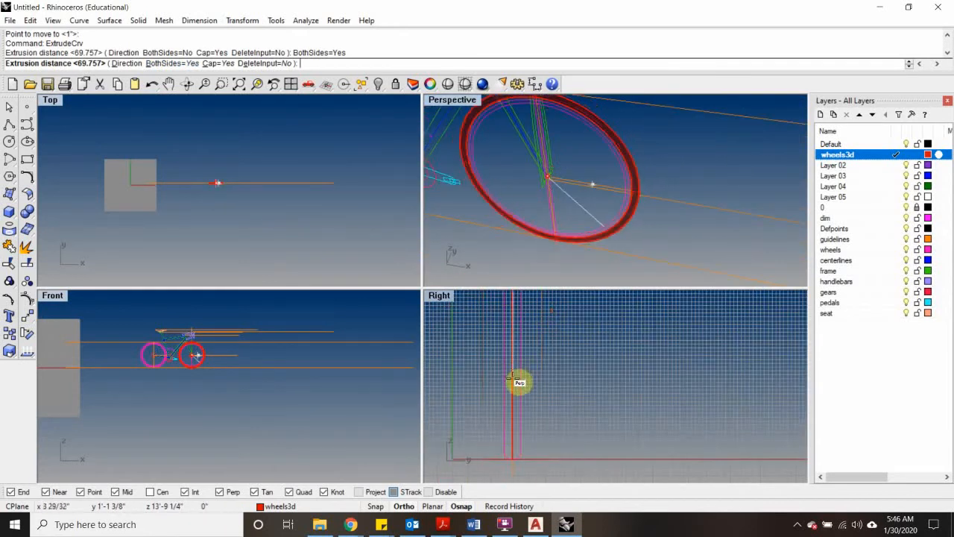
pyautogui.scroll(3, 514, 378)
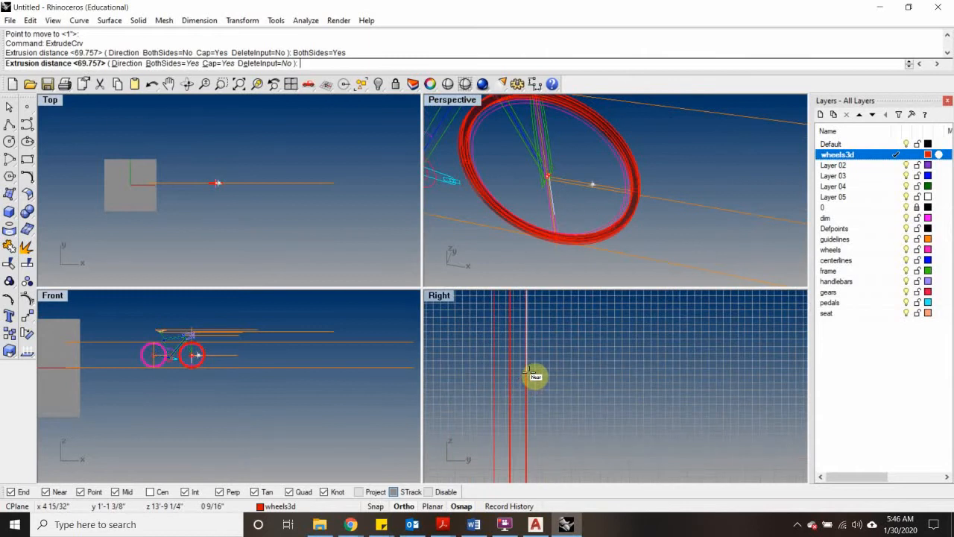
pyautogui.click(539, 373)
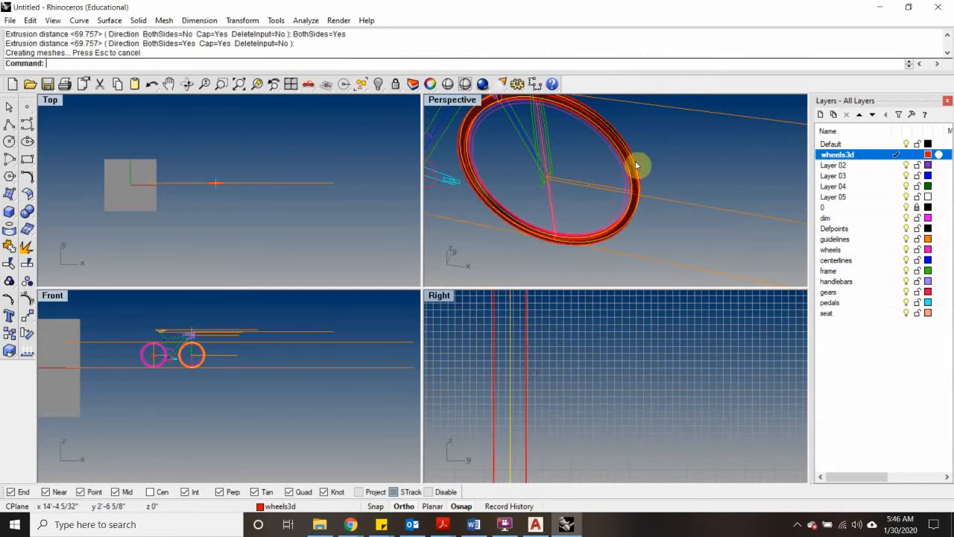
# Step: Examine the extruded tire from several angles in the maximized Perspective view and restore the four-viewport layout
pyautogui.scroll(-5, 637, 164)
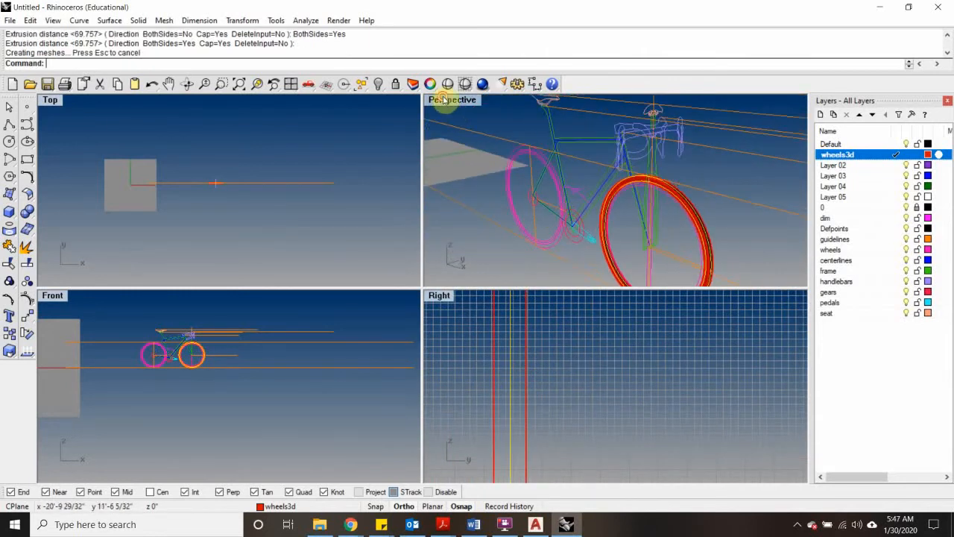
pyautogui.doubleClick(452, 99)
pyautogui.scroll(3, 564, 302)
pyautogui.scroll(-5, 565, 302)
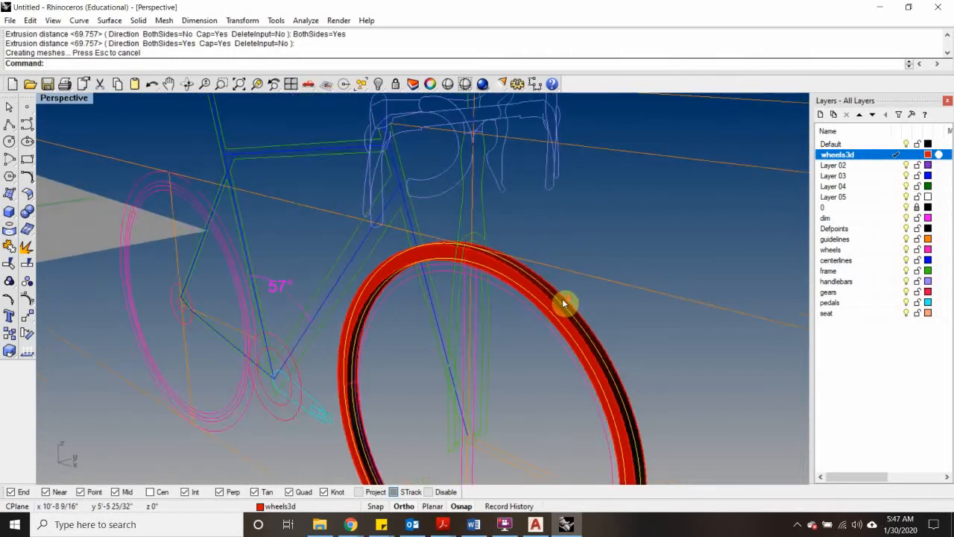
pyautogui.moveTo(586, 401)
pyautogui.mouseDown(button='right')
pyautogui.moveTo(489, 351)
pyautogui.moveTo(540, 413)
pyautogui.moveTo(575, 395)
pyautogui.mouseUp(button='right')
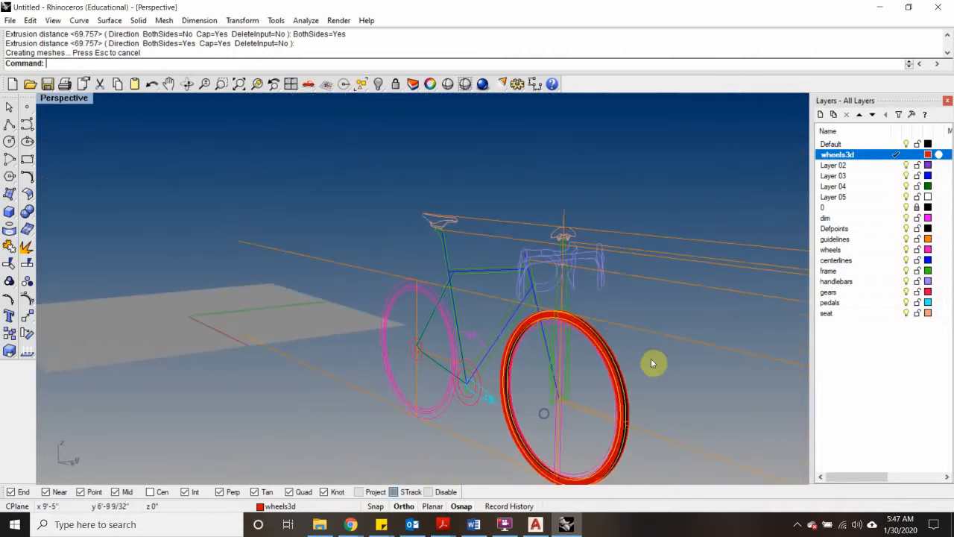
pyautogui.scroll(5, 589, 340)
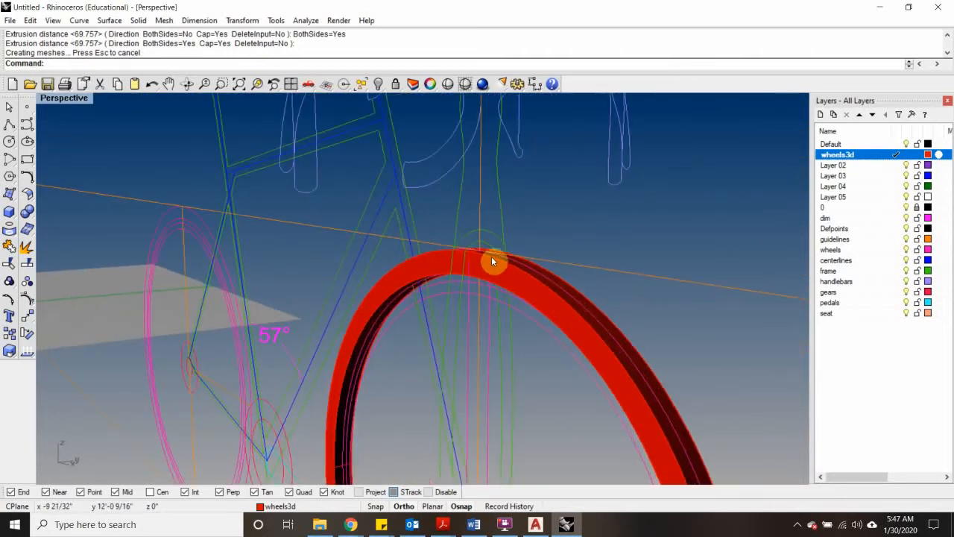
pyautogui.scroll(-5, 485, 252)
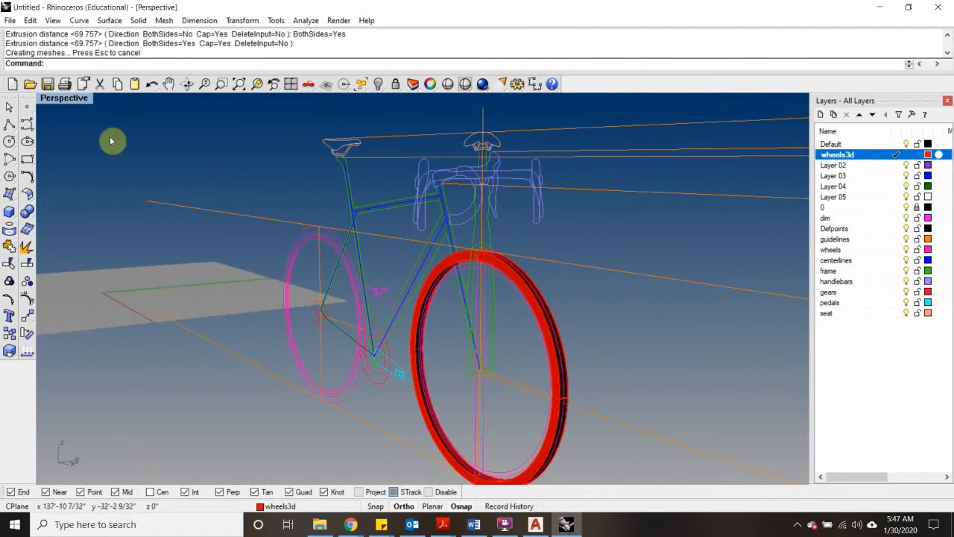
pyautogui.doubleClick(67, 98)
pyautogui.scroll(-1, 572, 401)
pyautogui.scroll(5, 693, 198)
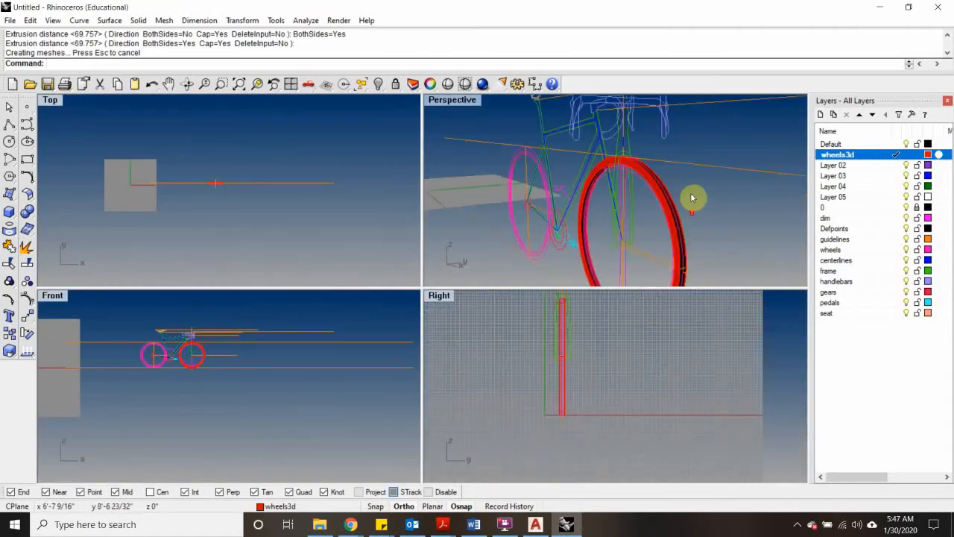
# Step: Enlarge the Perspective viewport and try to fillet the tire's inner edge with FilletEdge at a radius of 1 inch
pyautogui.click(662, 189)
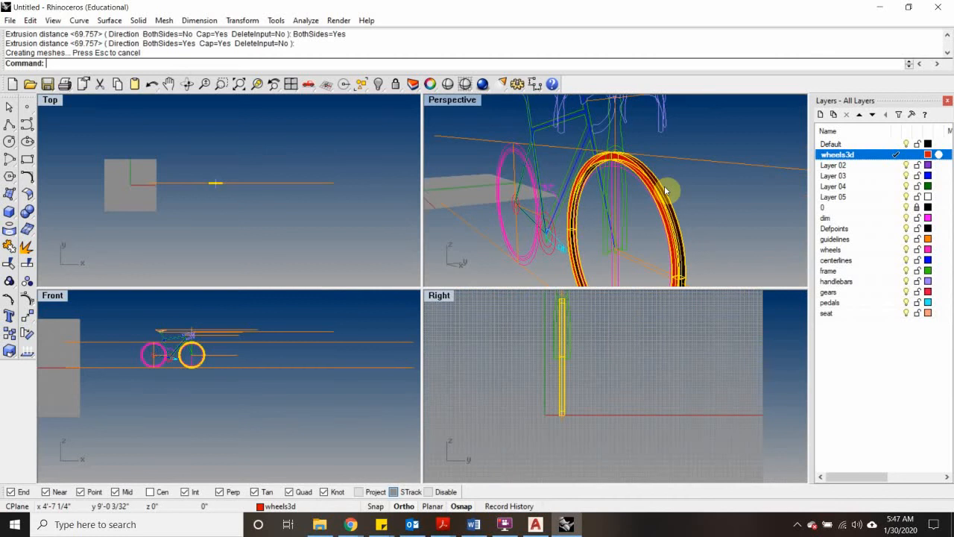
pyautogui.write('filletE')
pyautogui.press('Return')
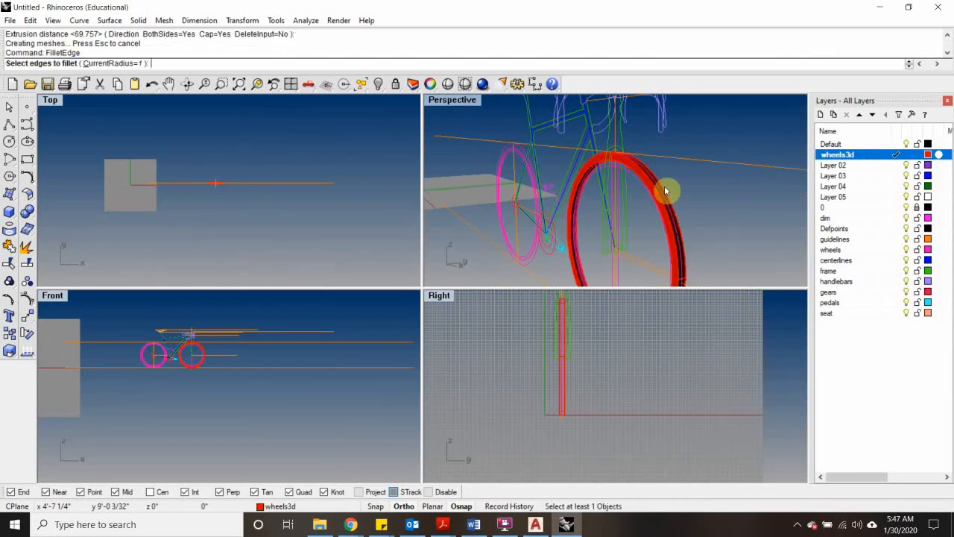
pyautogui.moveTo(442, 289); pyautogui.dragTo(431, 396)
pyautogui.scroll(2, 661, 221)
pyautogui.click(659, 224)
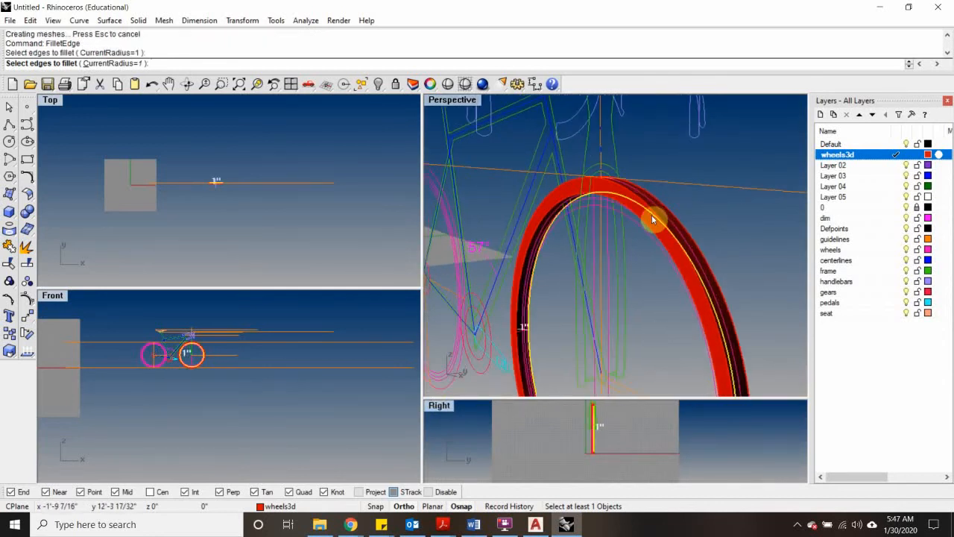
pyautogui.moveTo(713, 264); pyautogui.dragTo(676, 262, button='right')
pyautogui.press('Escape')
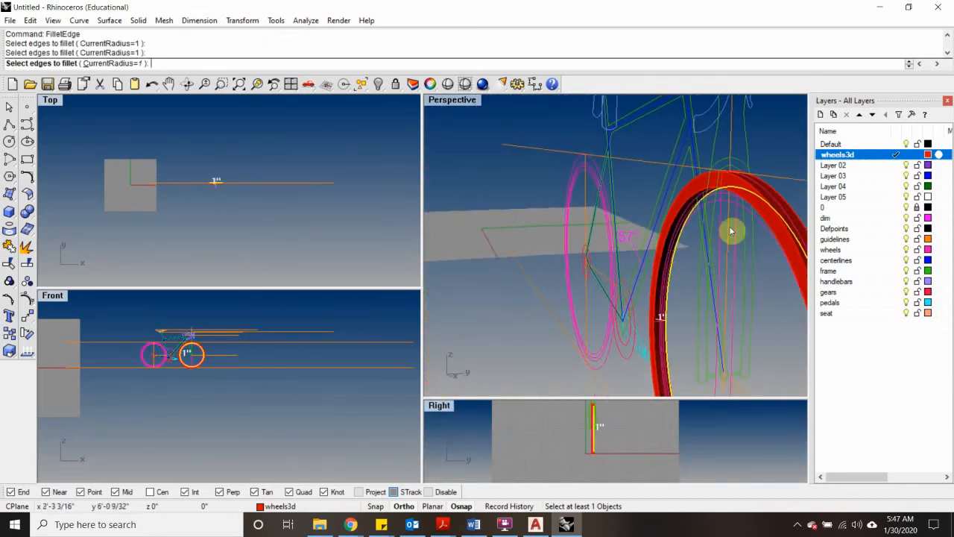
# Step: Try to fillet the tire's outer edge with FilletEdge, setting the current radius to 1/4 inch after selecting the edge
pyautogui.rightClick(683, 186)
pyautogui.click(682, 187)
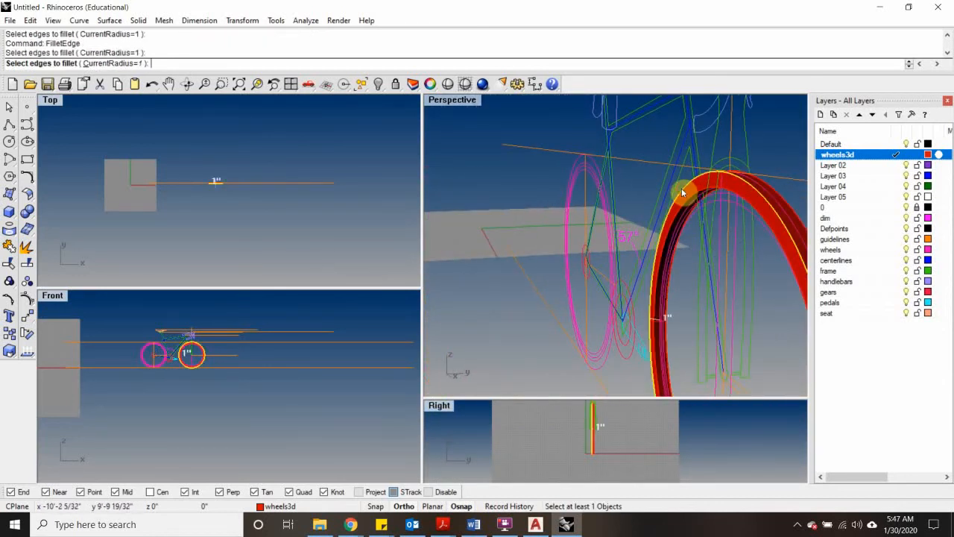
pyautogui.scroll(4, 594, 401)
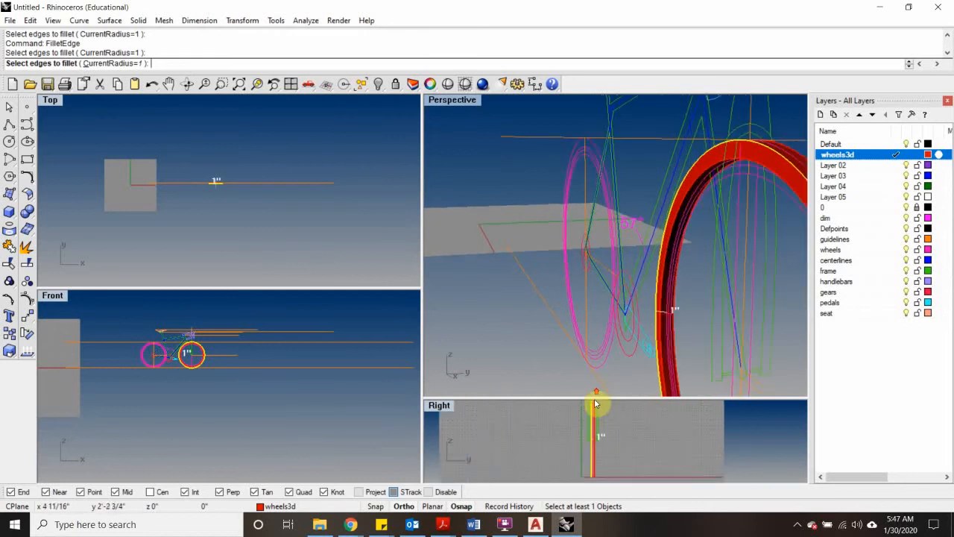
pyautogui.moveTo(600, 426); pyautogui.dragTo(601, 451, button='right')
pyautogui.scroll(6, 586, 434)
pyautogui.scroll(3, 585, 428)
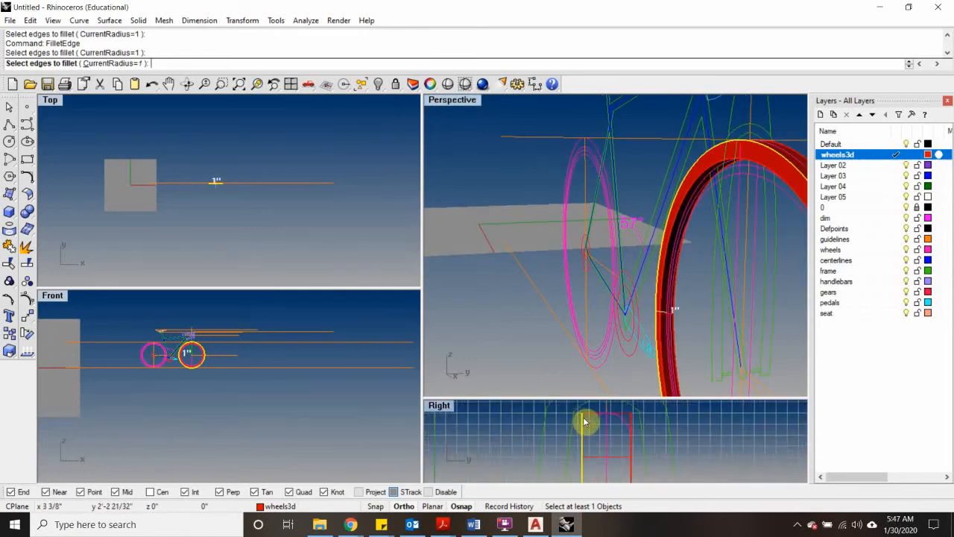
pyautogui.scroll(3, 587, 422)
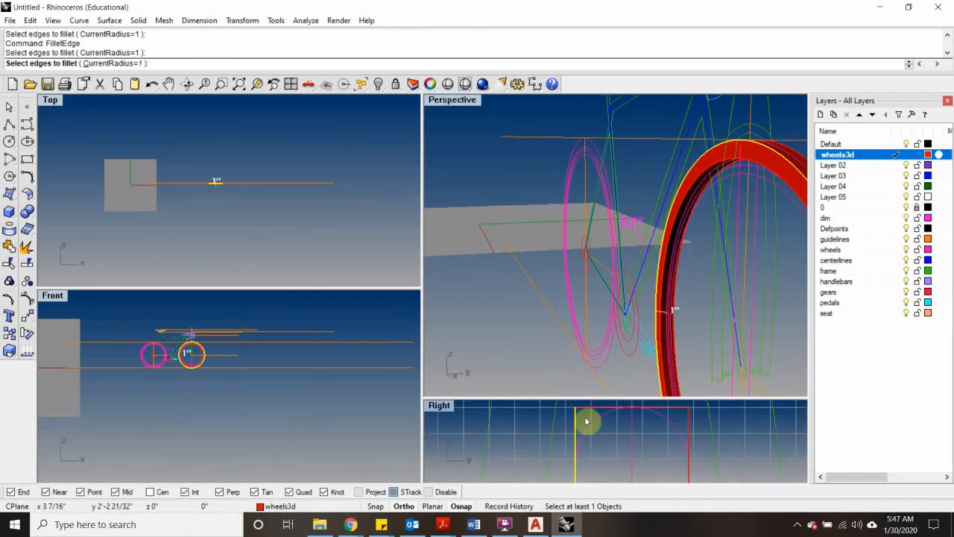
pyautogui.click(116, 63)
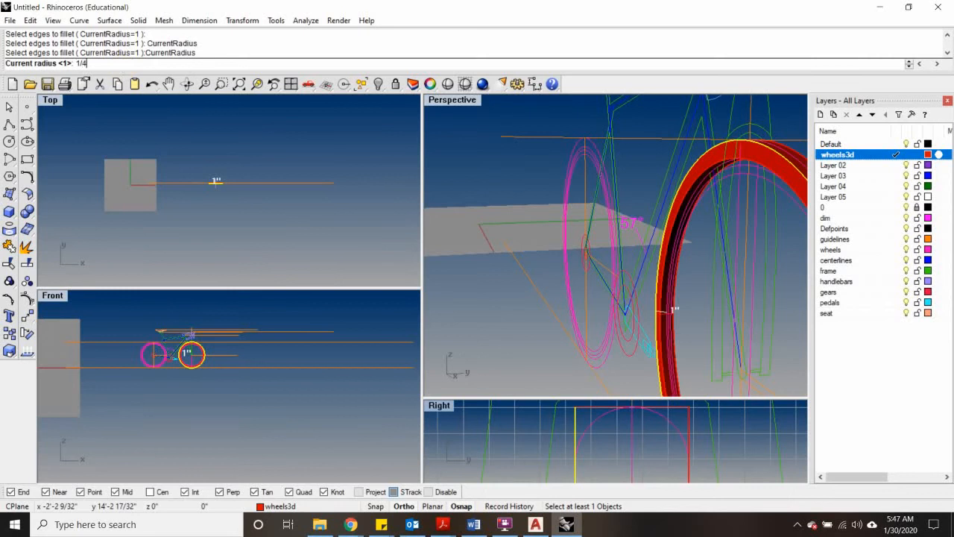
pyautogui.press('Return')
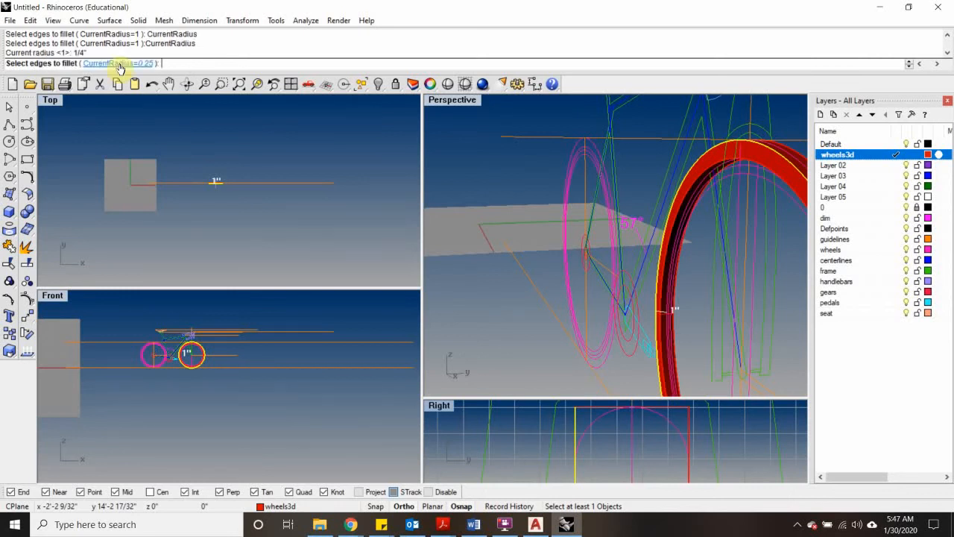
pyautogui.press('Return')
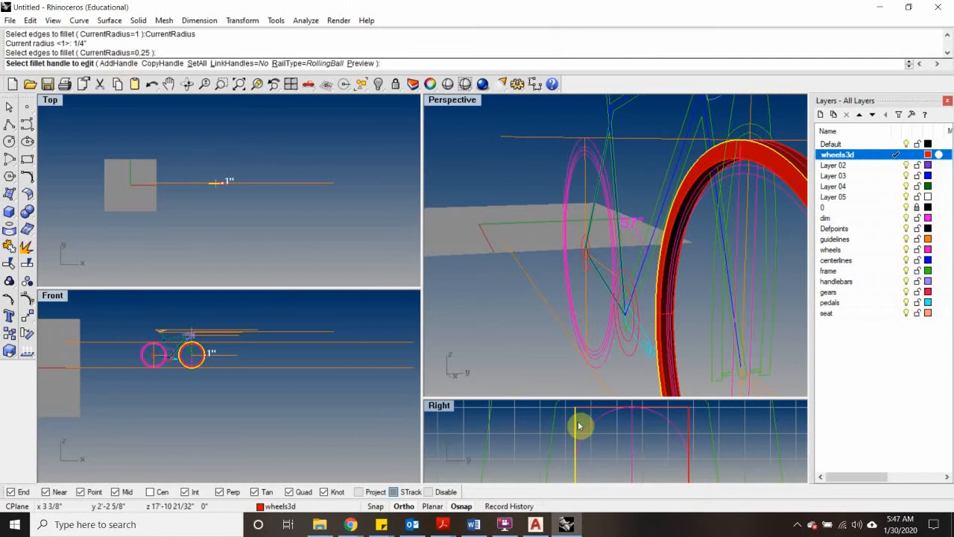
pyautogui.press('Return')
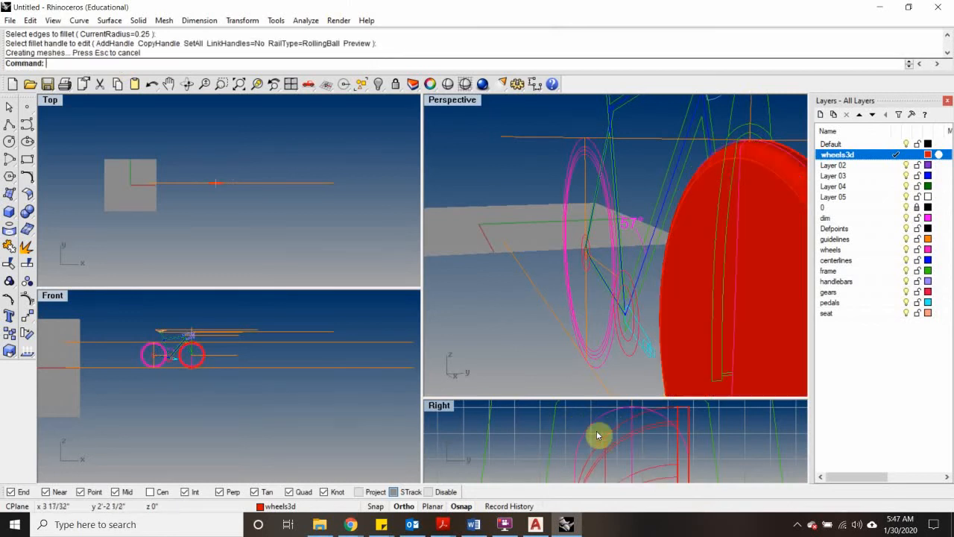
# Step: Compare the filleted tire with the drawn tire profile in an enlarged Right viewport and undo the fillet
pyautogui.scroll(-3, 637, 446)
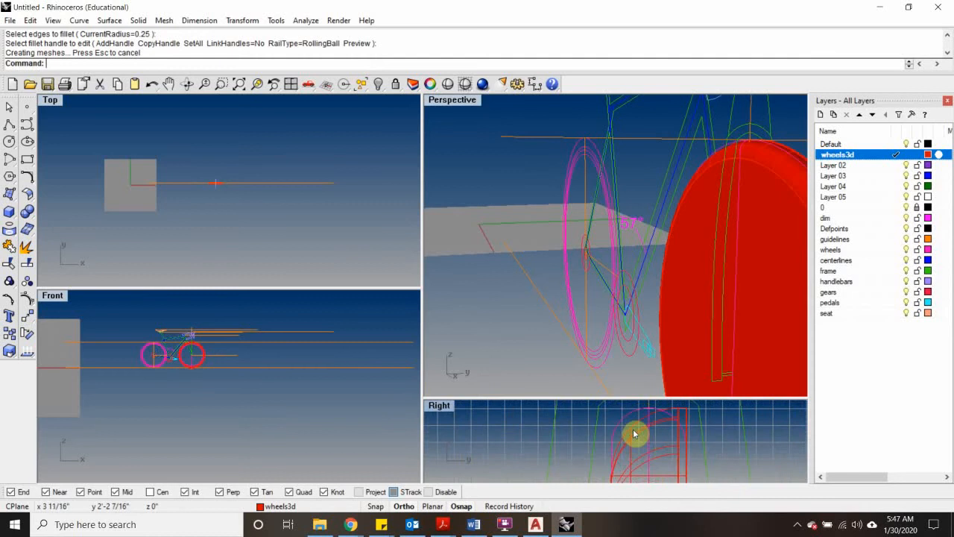
pyautogui.scroll(3, 630, 431)
pyautogui.scroll(-1, 739, 235)
pyautogui.moveTo(738, 235); pyautogui.dragTo(701, 279, button='right')
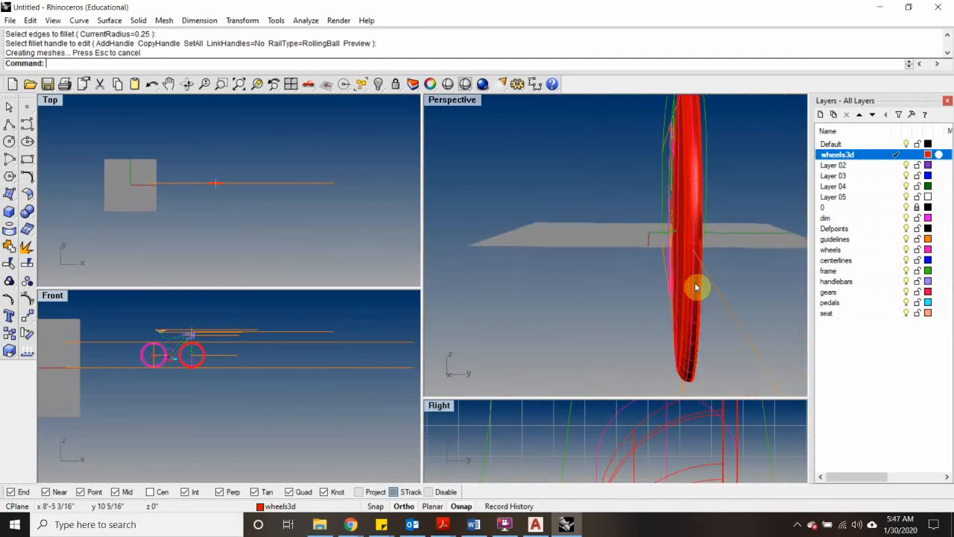
pyautogui.scroll(-3, 645, 425)
pyautogui.scroll(4, 641, 433)
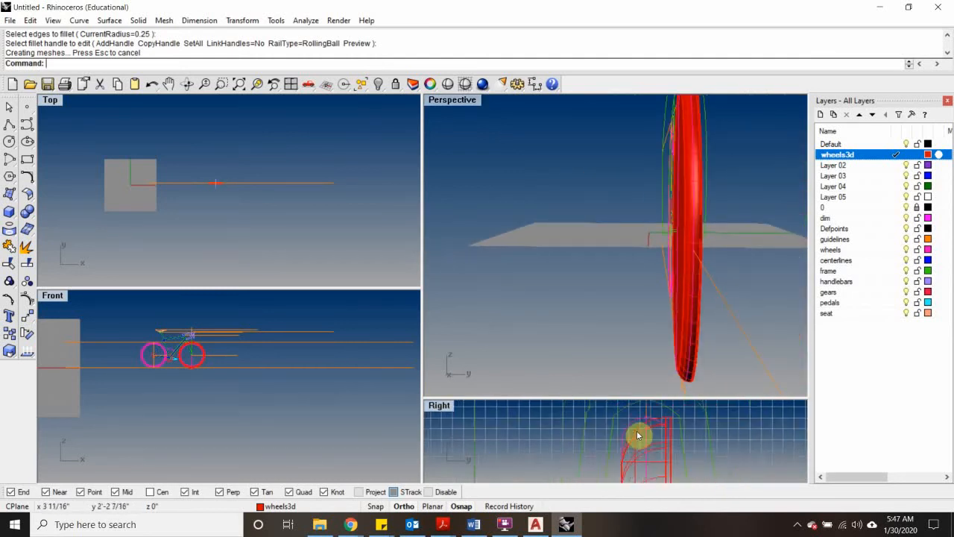
pyautogui.moveTo(503, 398); pyautogui.dragTo(513, 305)
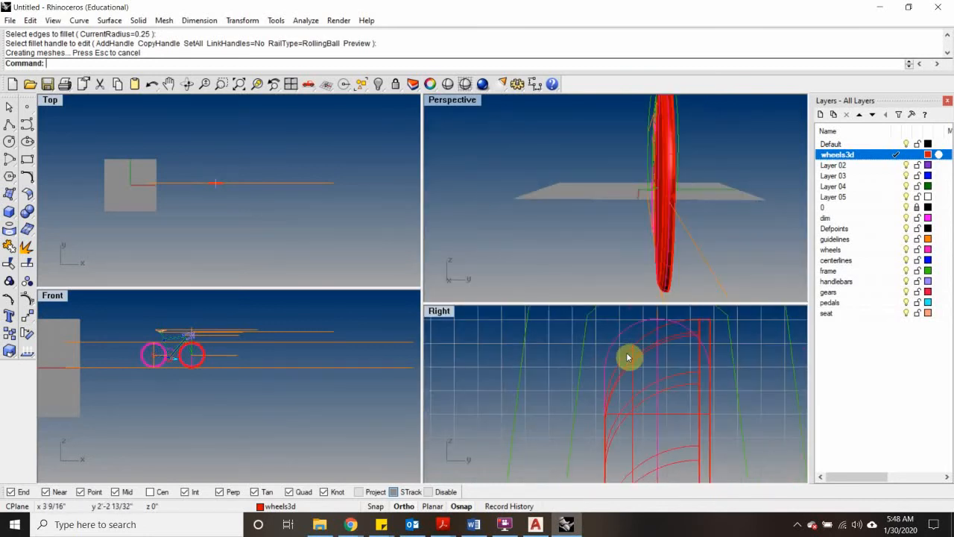
pyautogui.hotkey('ctrl', 'z')
# Step: Try a 1/16-inch FilletEdge radius on the tire's outer edge, compare it with the drawn profile and undo it
pyautogui.moveTo(666, 112); pyautogui.dragTo(608, 147, button='right')
pyautogui.press('Return')
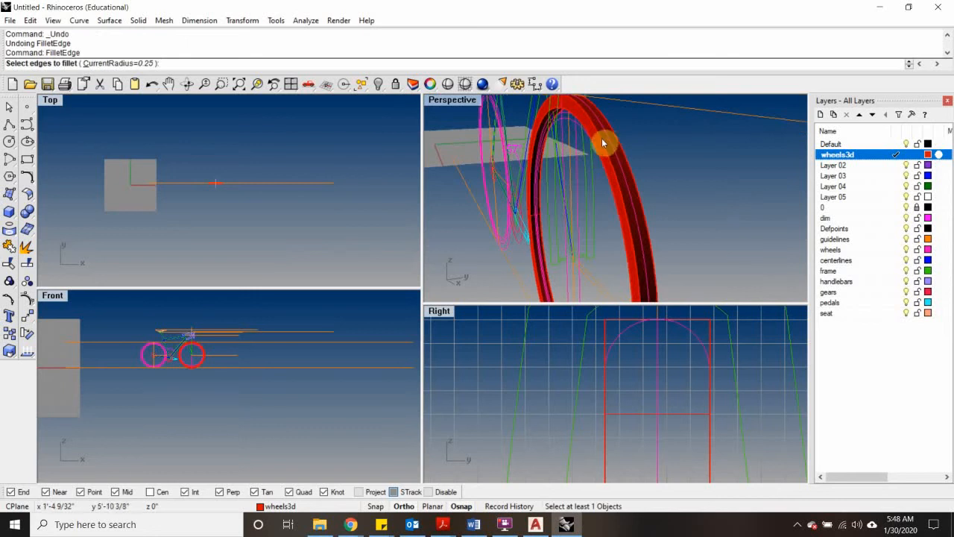
pyautogui.click(153, 64)
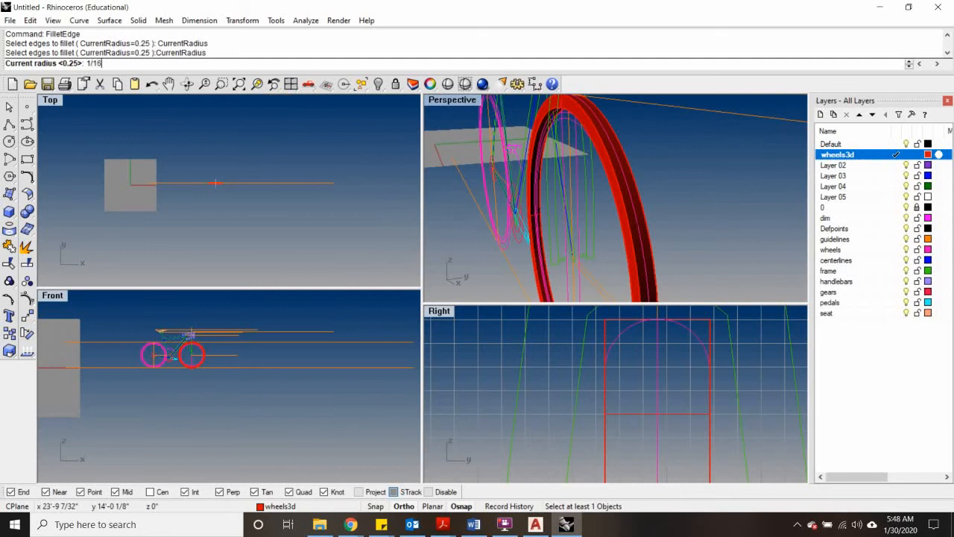
pyautogui.write('1/16')
pyautogui.press('Return')
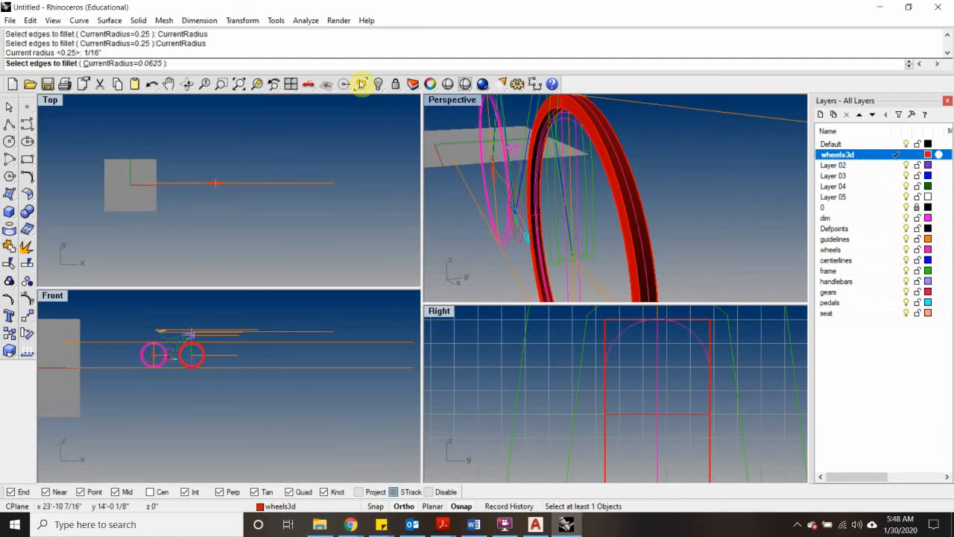
pyautogui.click(603, 144)
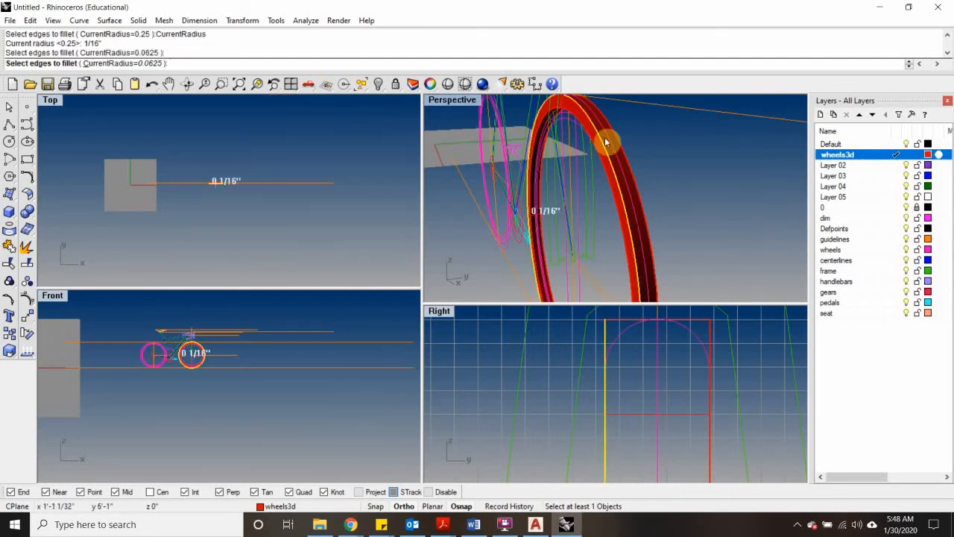
pyautogui.press('Return')
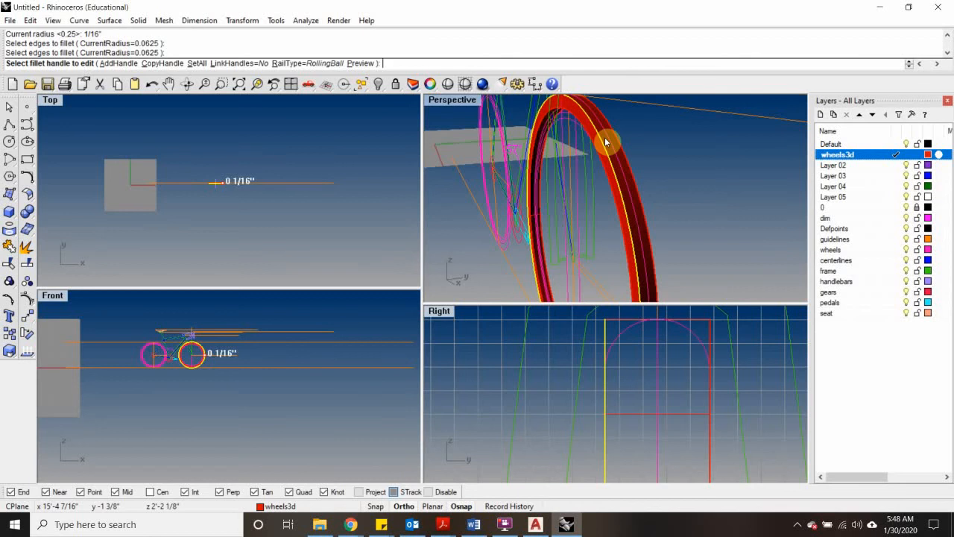
pyautogui.press('Return')
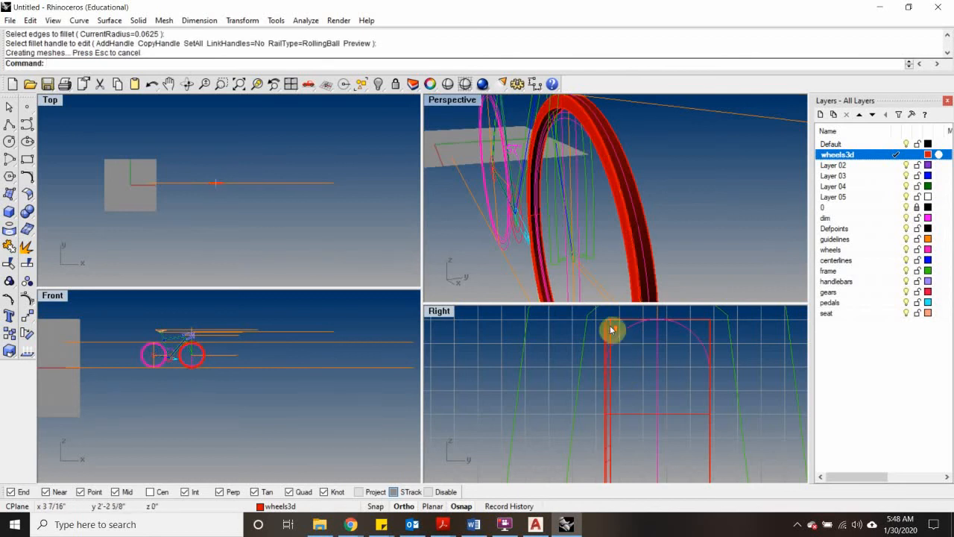
pyautogui.scroll(2, 610, 329)
pyautogui.hotkey('ctrl', 'z')
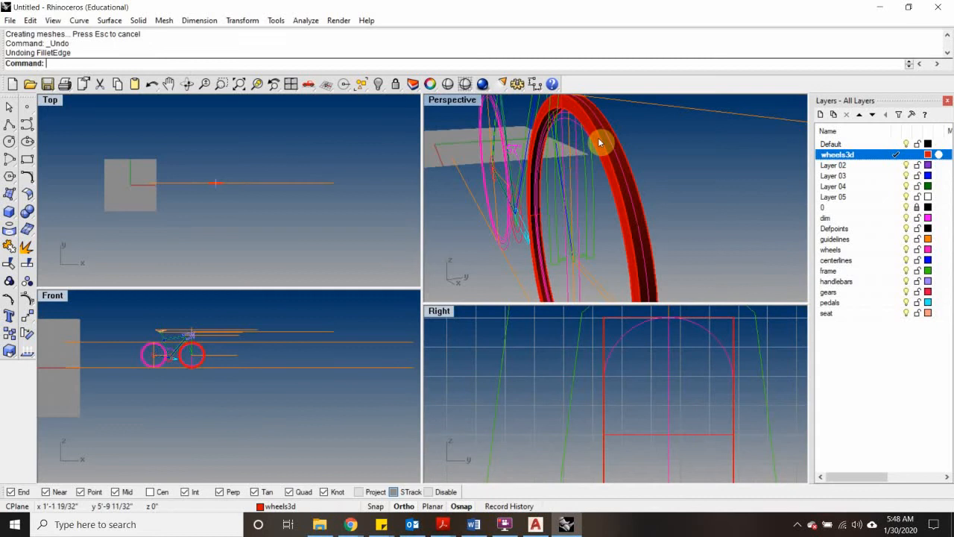
# Step: Try a 1/8-inch FilletEdge radius on the tire's outer edge and undo it
pyautogui.press('Return')
pyautogui.click(146, 63)
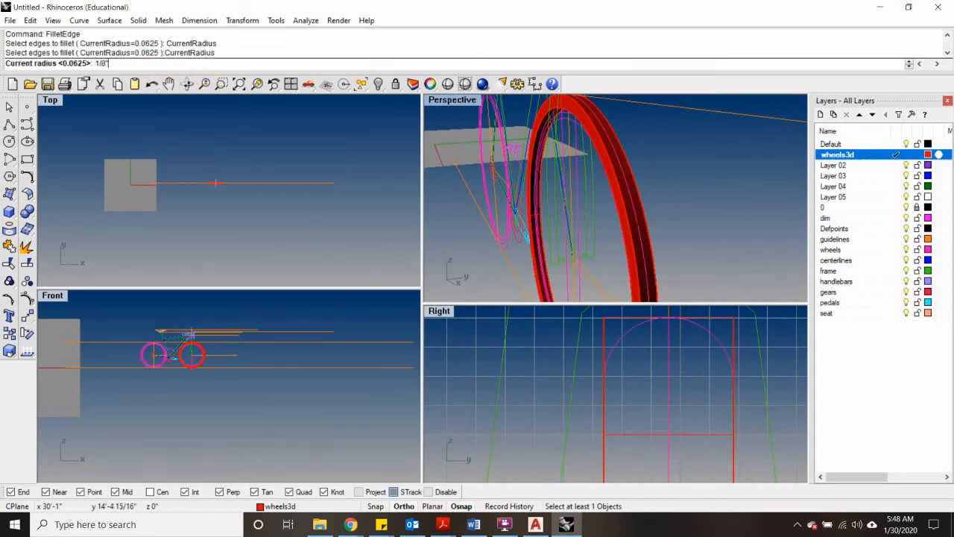
pyautogui.write('1/8"')
pyautogui.press('Return')
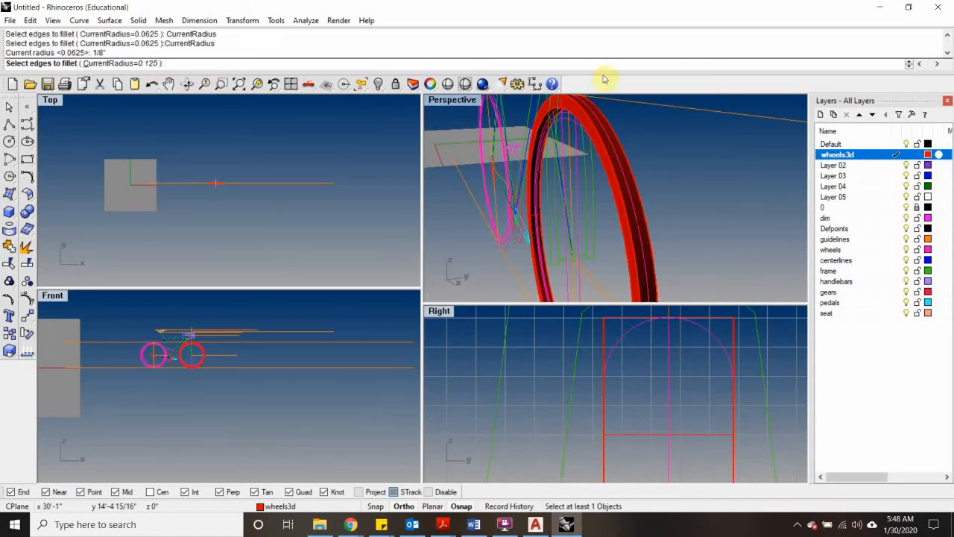
pyautogui.click(603, 141)
pyautogui.press('Return')
pyautogui.press('Return')
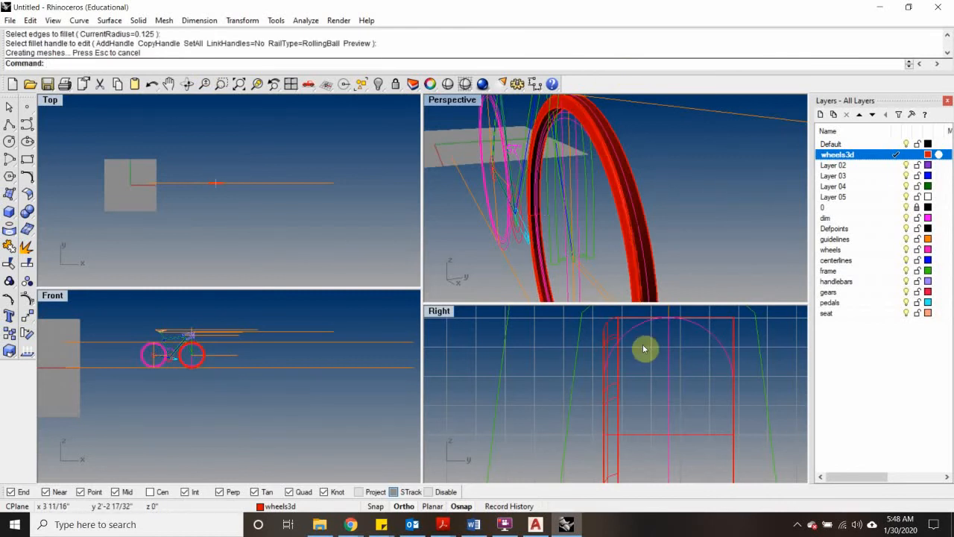
pyautogui.hotkey('ctrl', 'z')
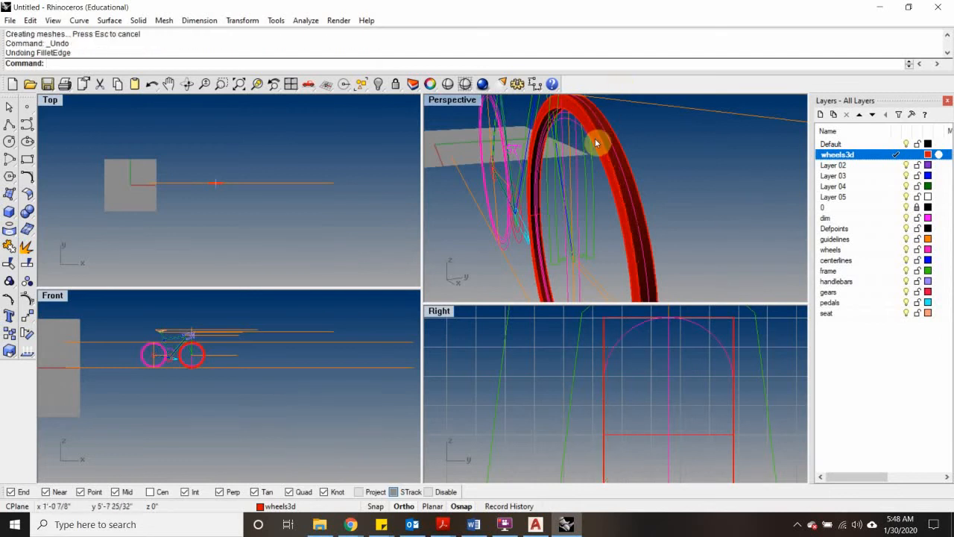
# Step: Try filleting the tire's outer edge again, changing the current radius to 1/4 inch after selecting the edge, and undo the result
pyautogui.press('Return')
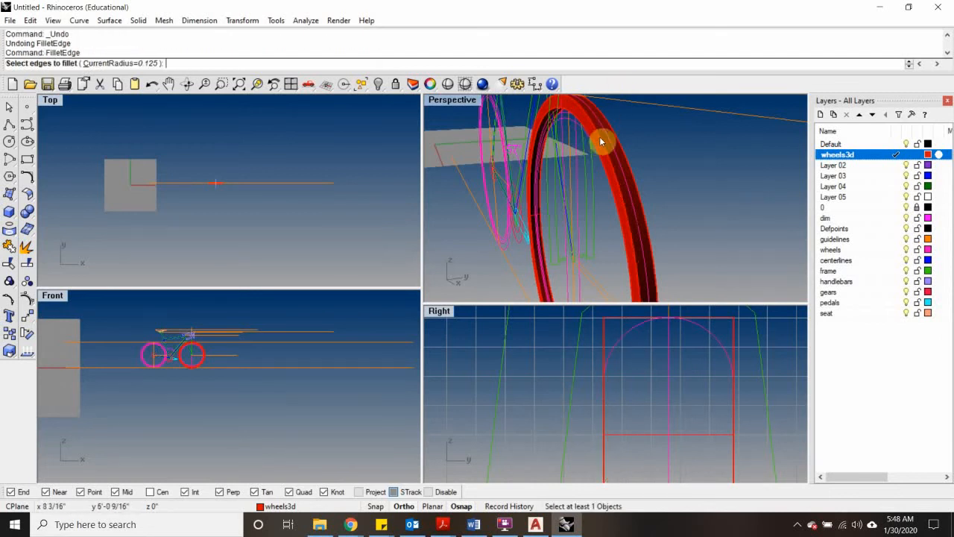
pyautogui.click(601, 141)
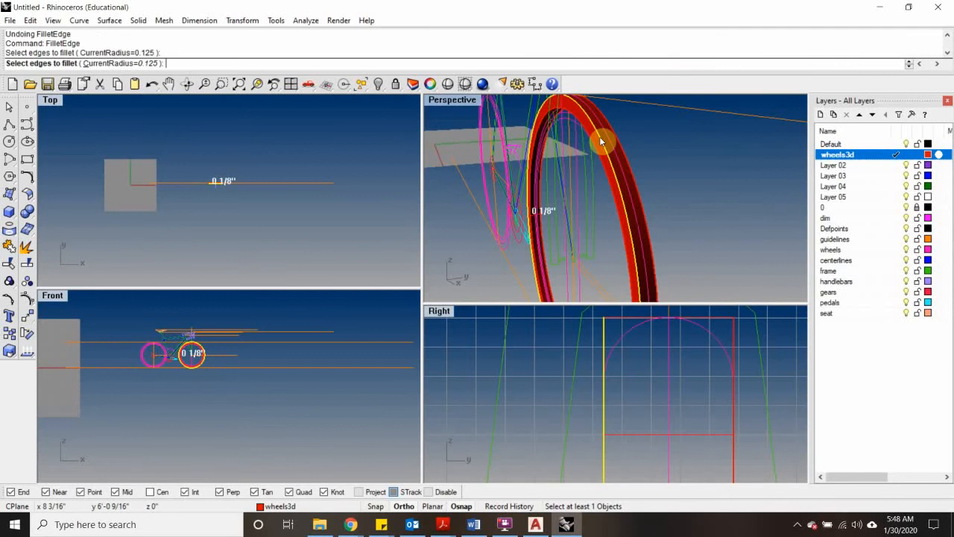
pyautogui.write('1')
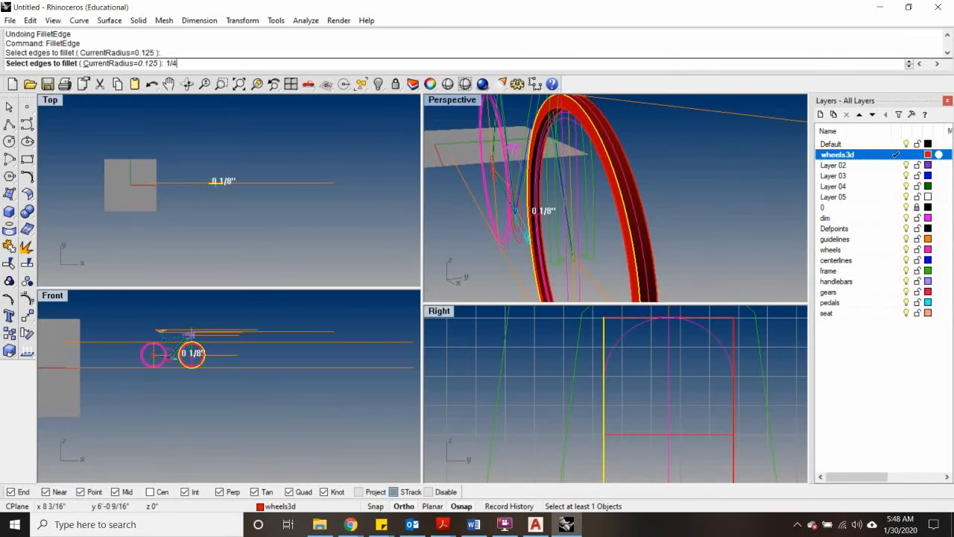
pyautogui.write('/4')
pyautogui.click(103, 63)
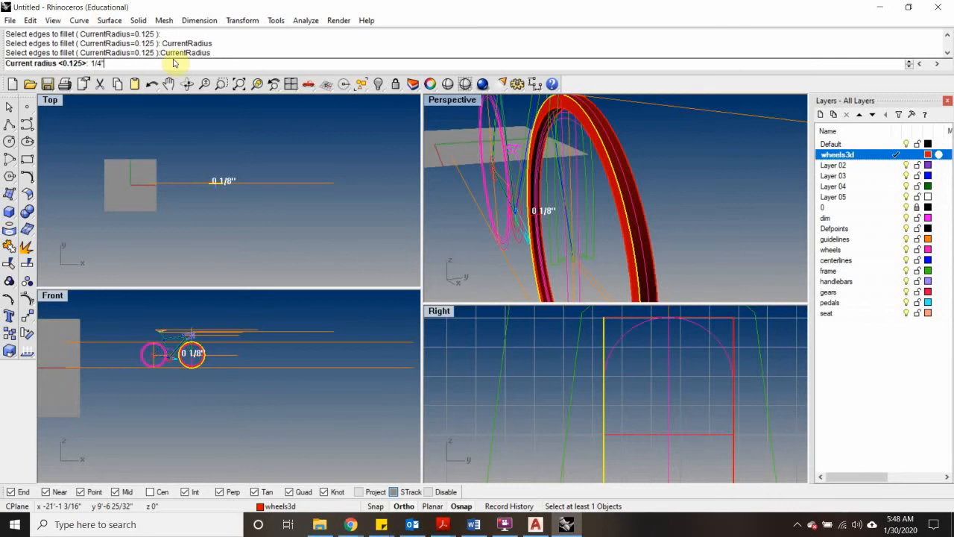
pyautogui.press('Return')
pyautogui.press('Return')
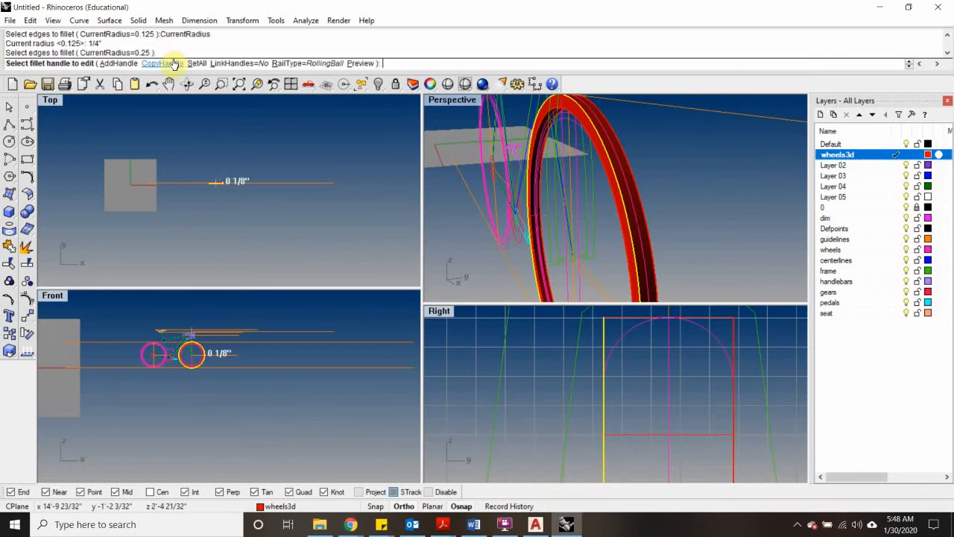
pyautogui.press('Return')
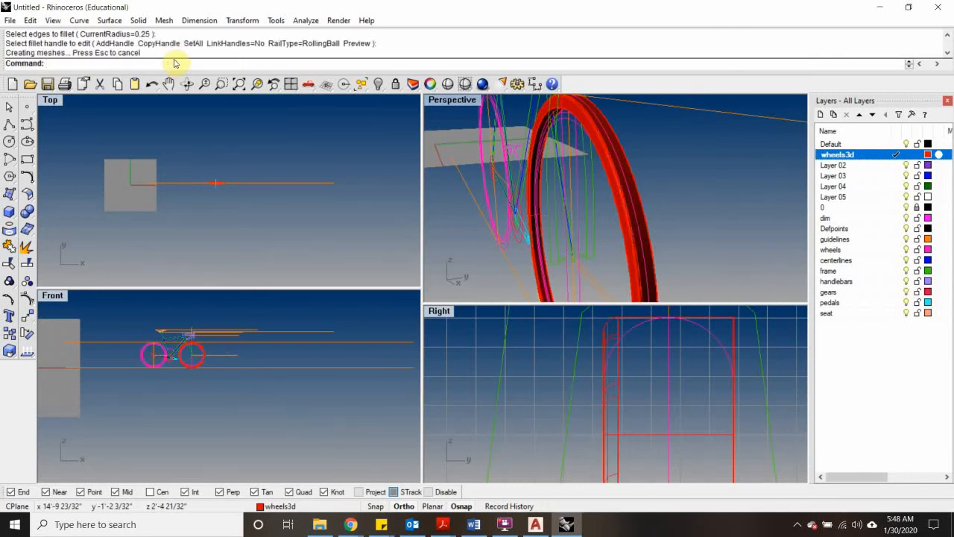
pyautogui.scroll(5, 641, 358)
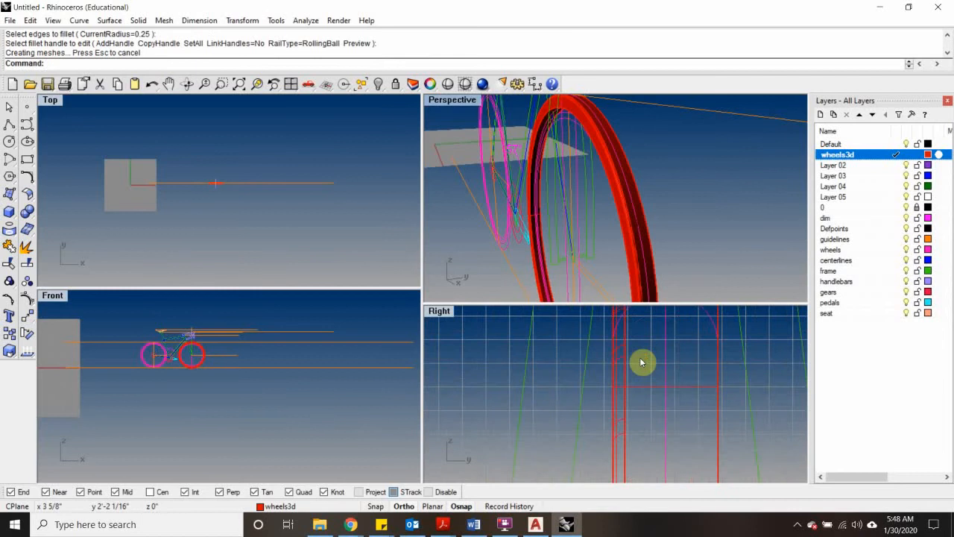
pyautogui.hotkey('ctrl', 'z')
# Step: Measure the radius of the drawn tire profile's rounded corner with DimRadius, cancelling before placing the dimension
pyautogui.scroll(4, 607, 409)
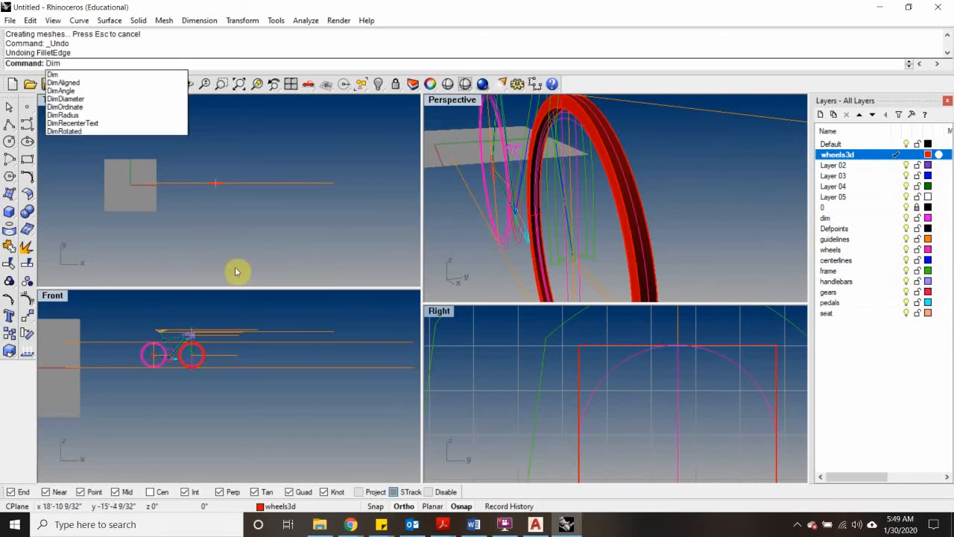
pyautogui.click(78, 116)
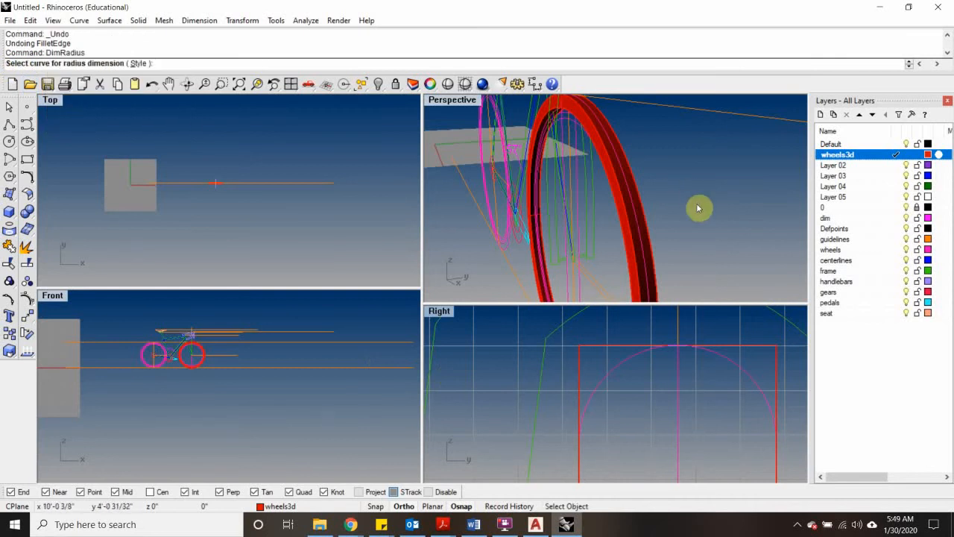
pyautogui.click(602, 386)
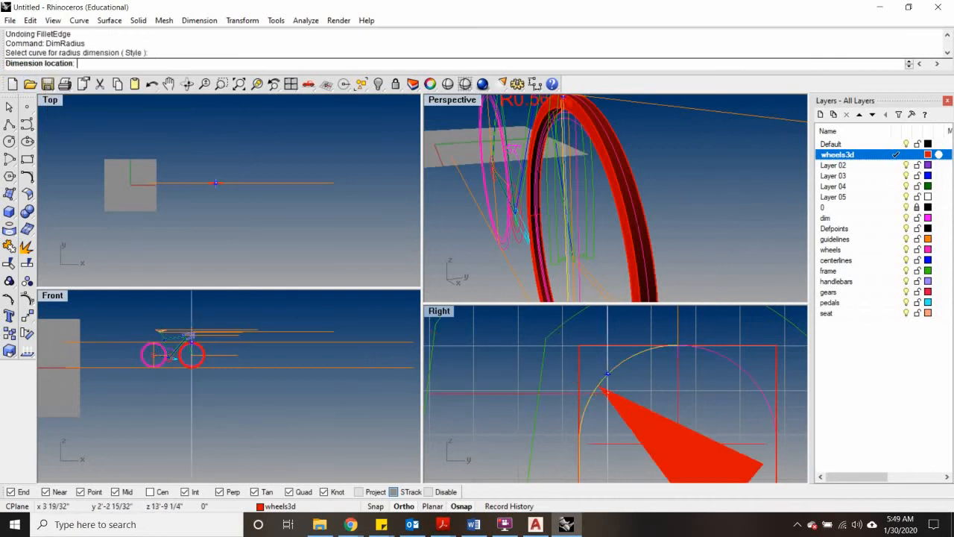
pyautogui.scroll(-5, 658, 413)
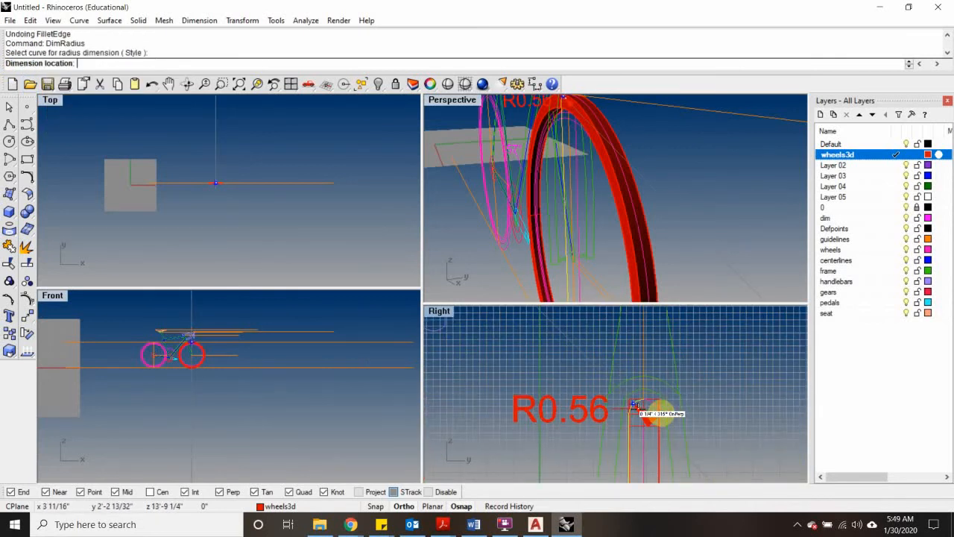
pyautogui.scroll(3, 638, 410)
pyautogui.scroll(-3, 642, 419)
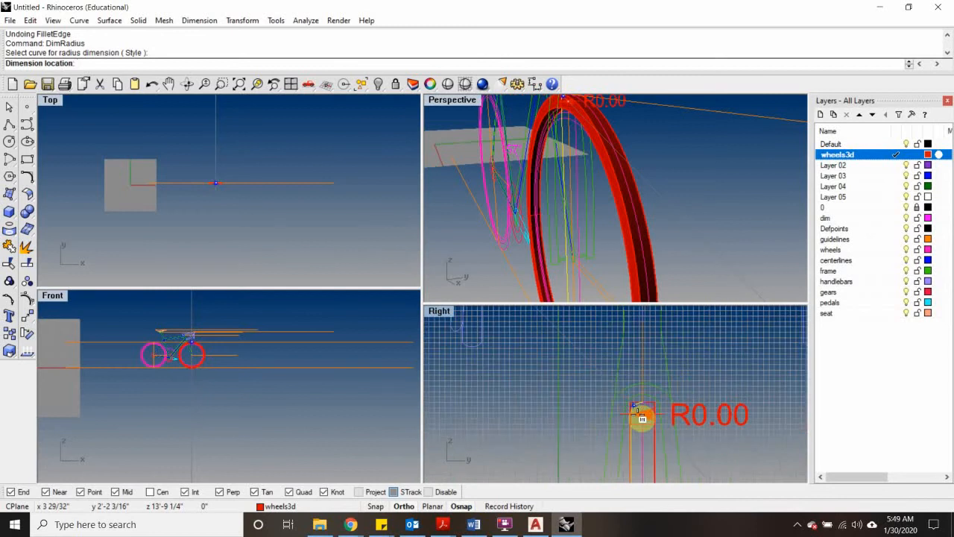
pyautogui.scroll(4, 642, 418)
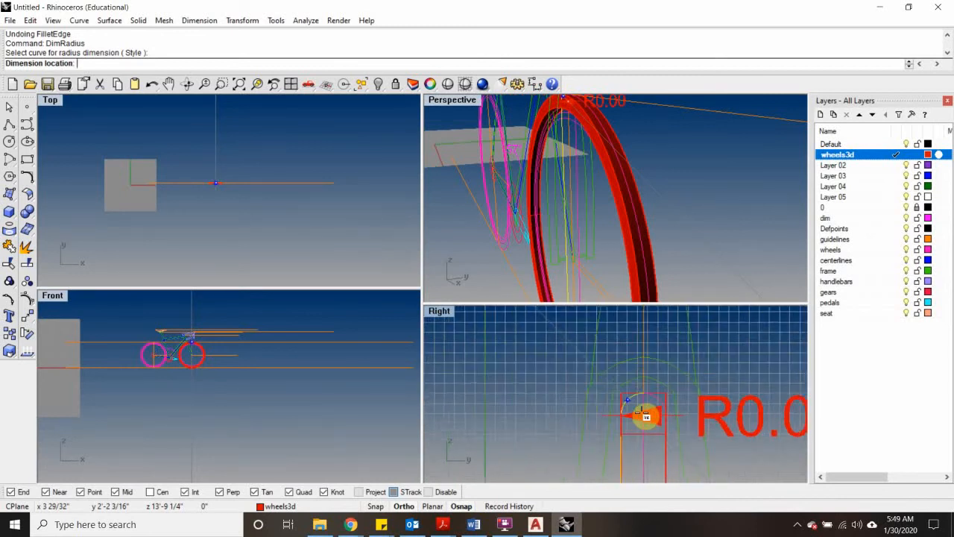
pyautogui.scroll(2, 643, 415)
pyautogui.press('Escape')
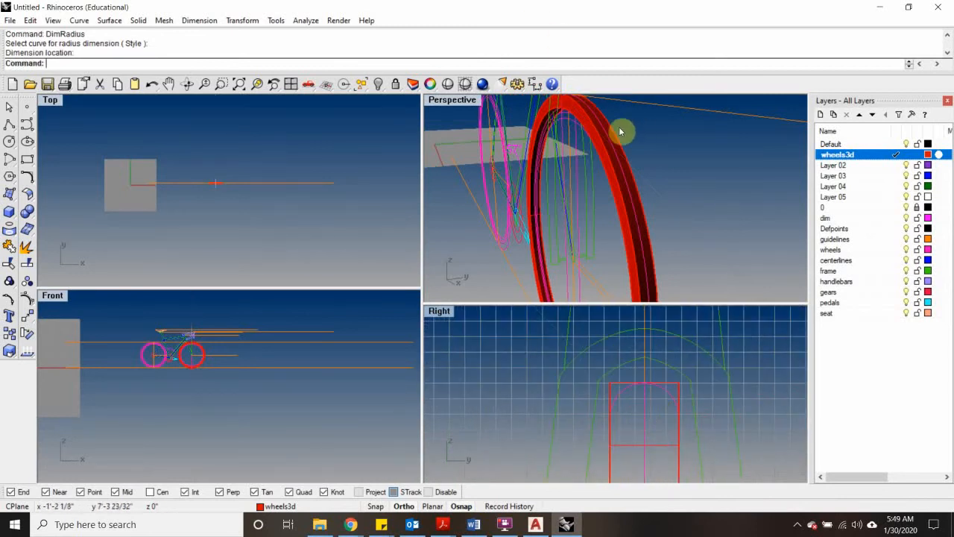
# Step: Try a 0.4-inch FilletEdge radius on one outer edge of the front tire
pyautogui.click(606, 146)
pyautogui.click(633, 187)
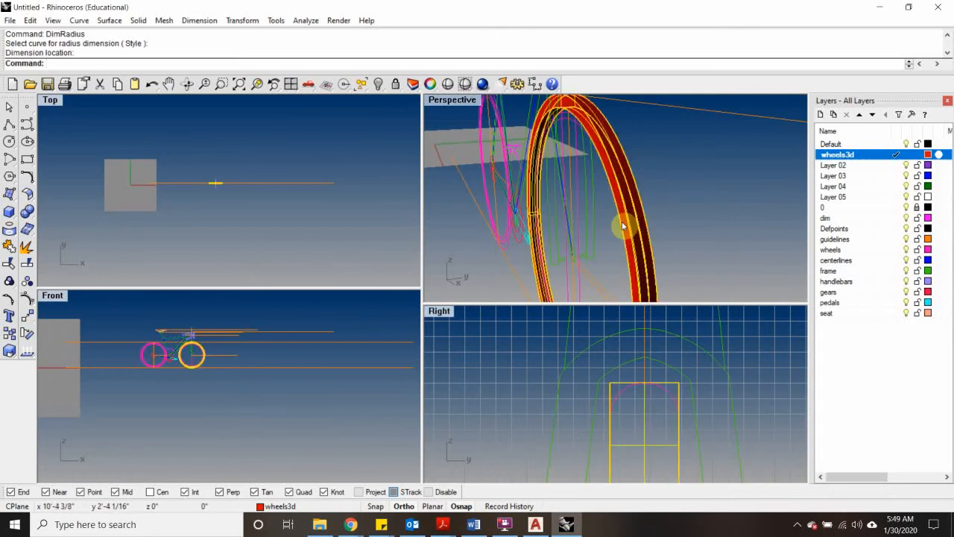
pyautogui.write('Fille')
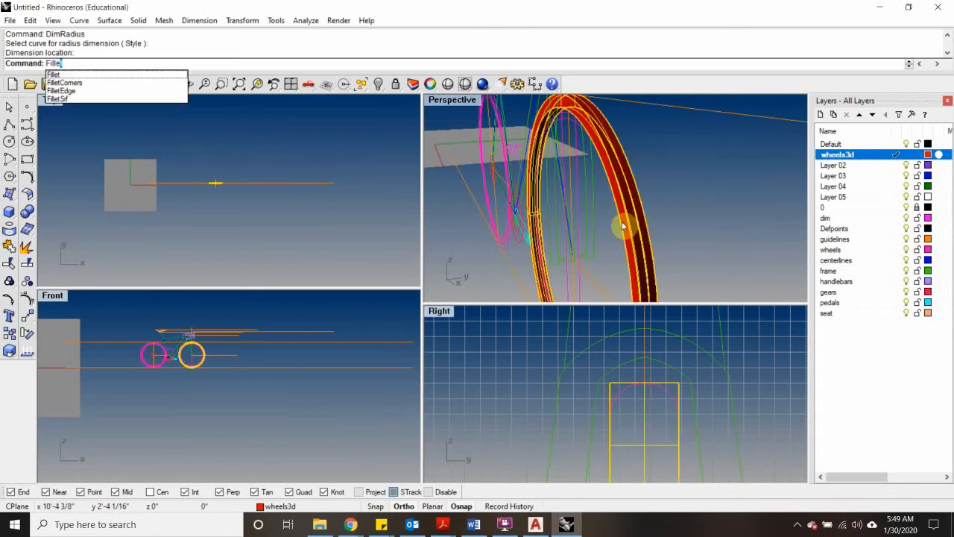
pyautogui.click(75, 91)
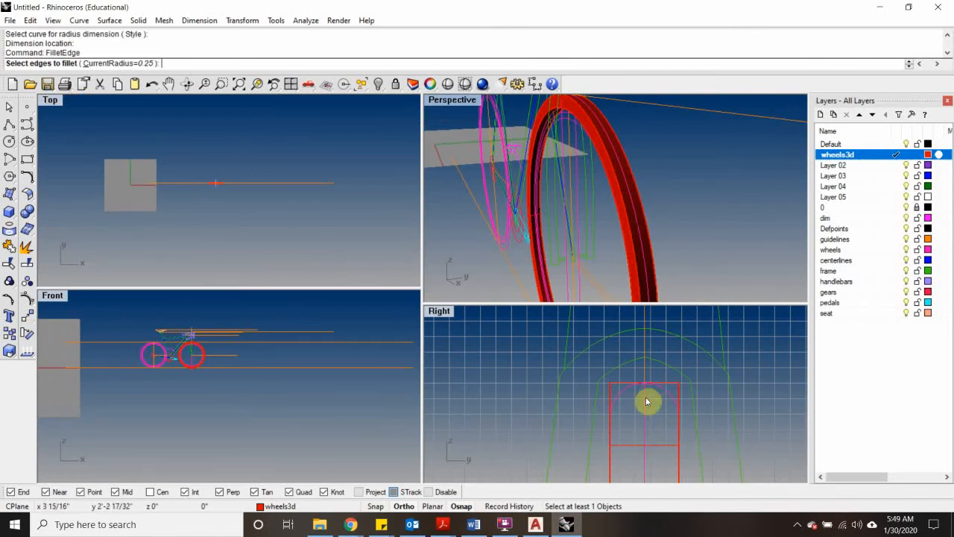
pyautogui.scroll(3, 645, 403)
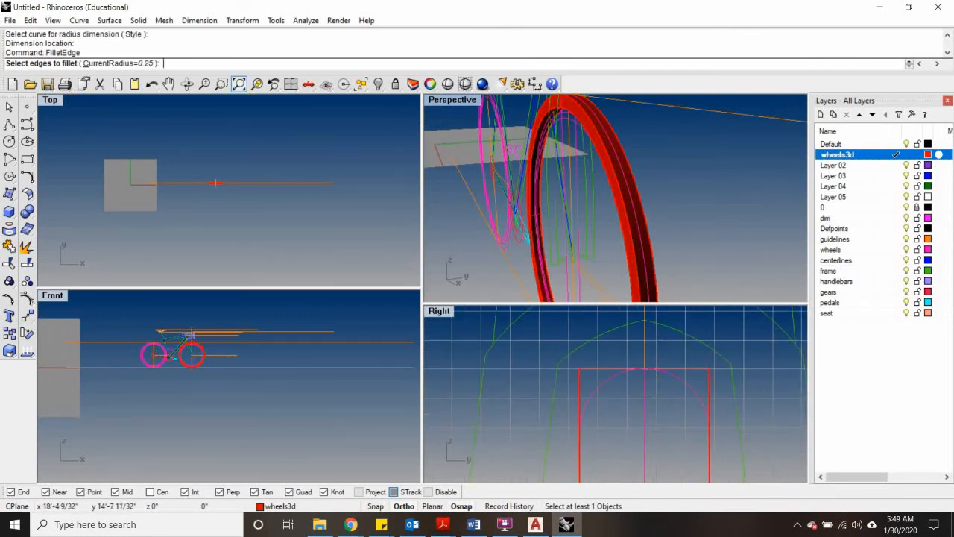
pyautogui.press('Return')
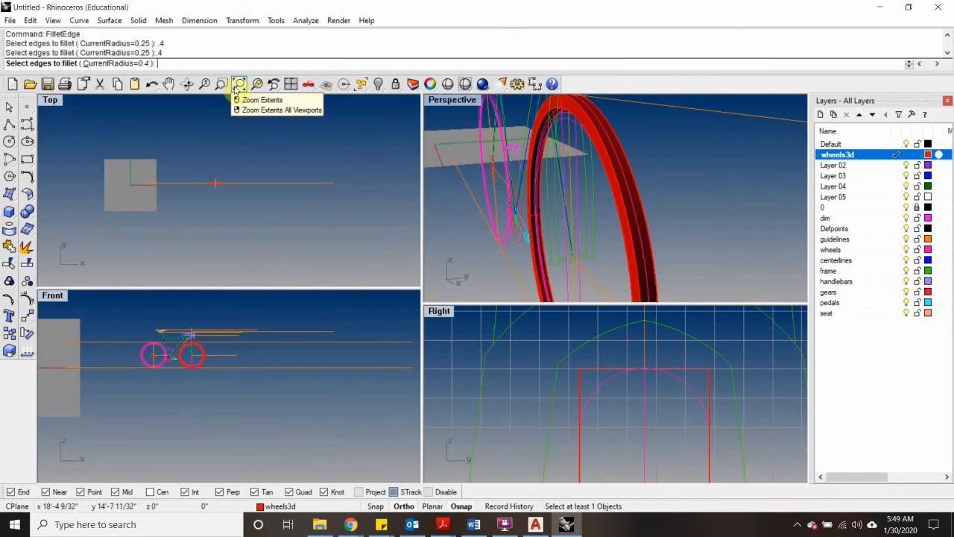
pyautogui.click(579, 110)
pyautogui.click(614, 159)
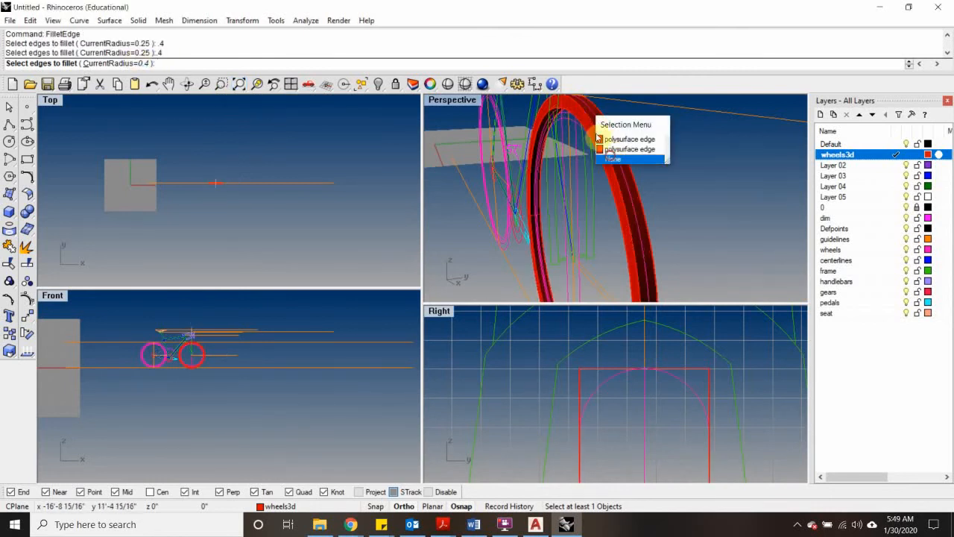
pyautogui.click(584, 110)
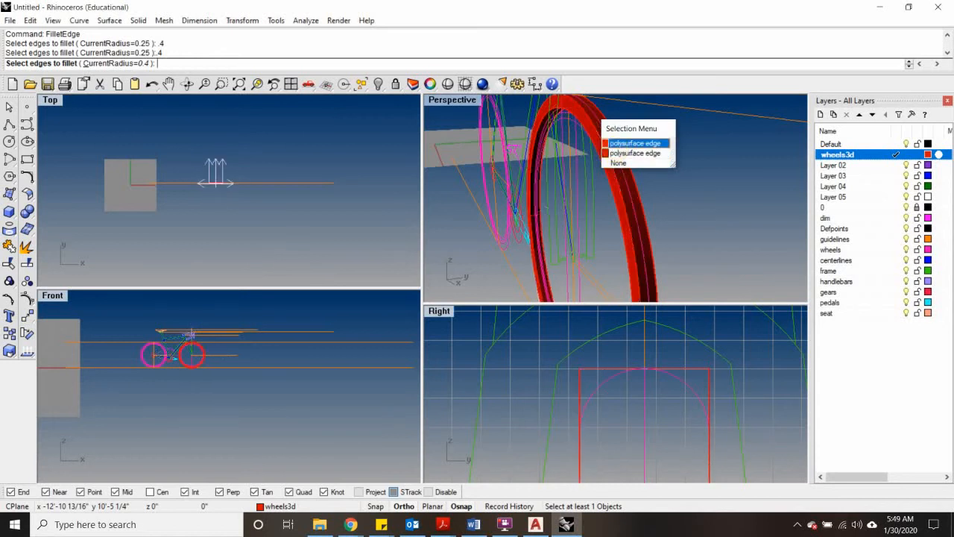
pyautogui.click(613, 140)
pyautogui.press('Return')
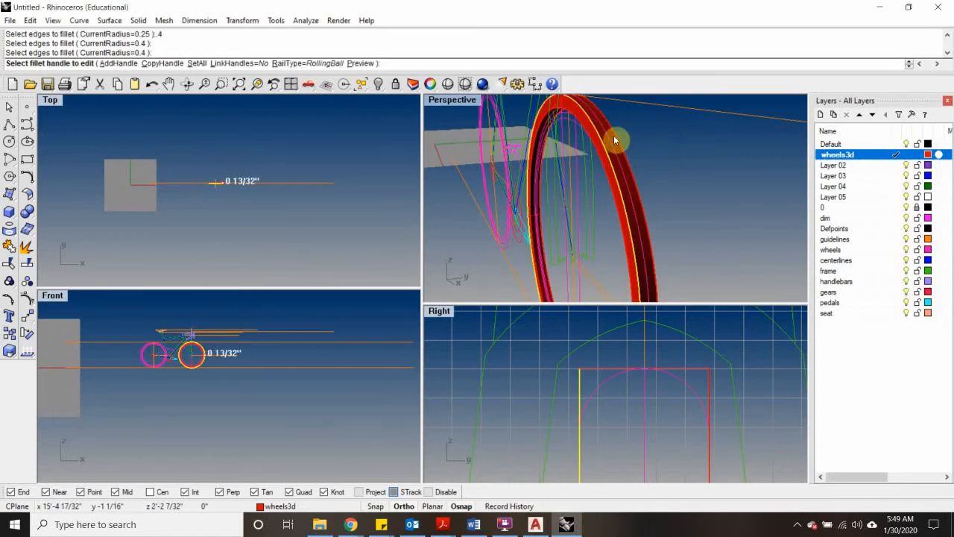
pyautogui.press('Return')
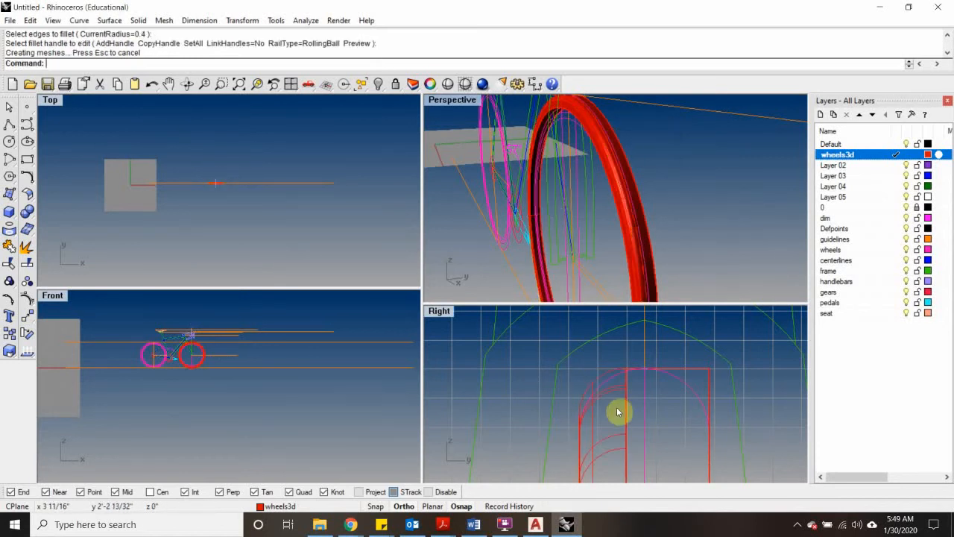
# Step: Compare the filleted tire edge with the drawn profile in the Right viewport and undo the fillet
pyautogui.scroll(5, 604, 385)
pyautogui.scroll(-3, 657, 362)
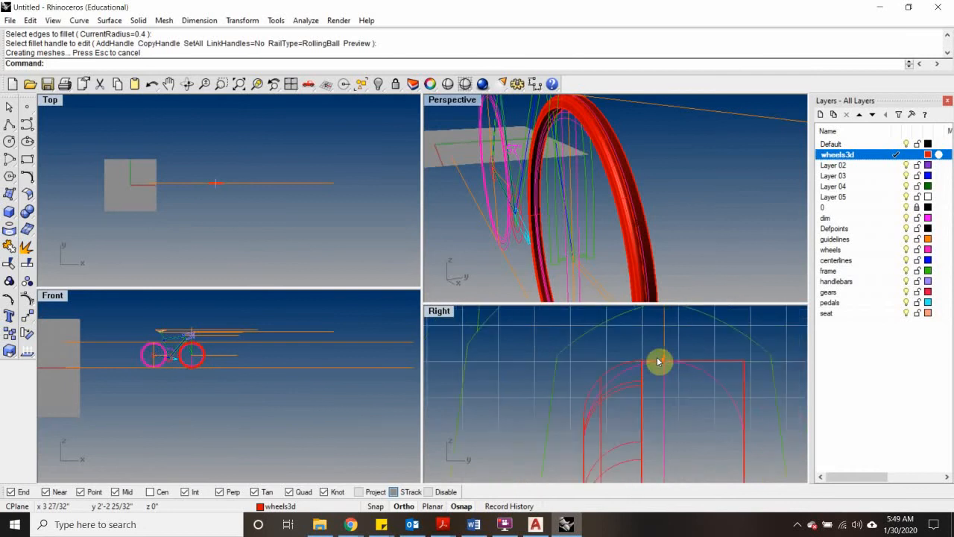
pyautogui.scroll(3, 657, 362)
pyautogui.scroll(-3, 658, 361)
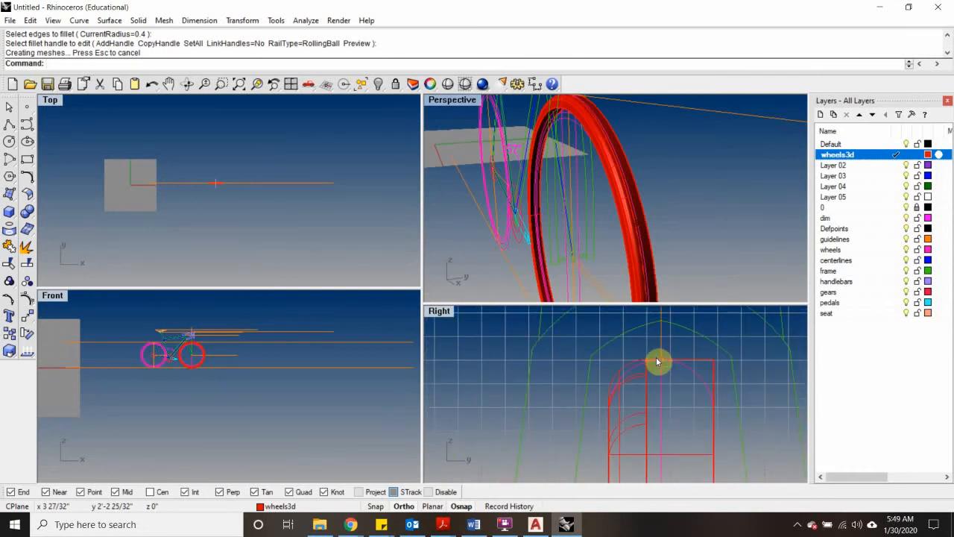
pyautogui.hotkey('ctrl', 'z')
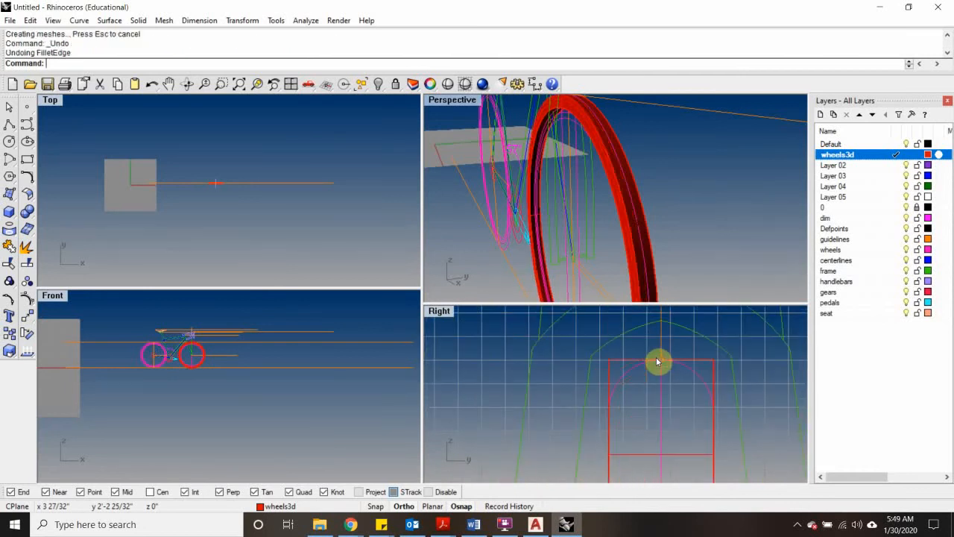
# Step: Fillet one outer edge of the front tire with FilletEdge, setting the current radius to 0.5 inch
pyautogui.rightClick(604, 144)
pyautogui.click(132, 64)
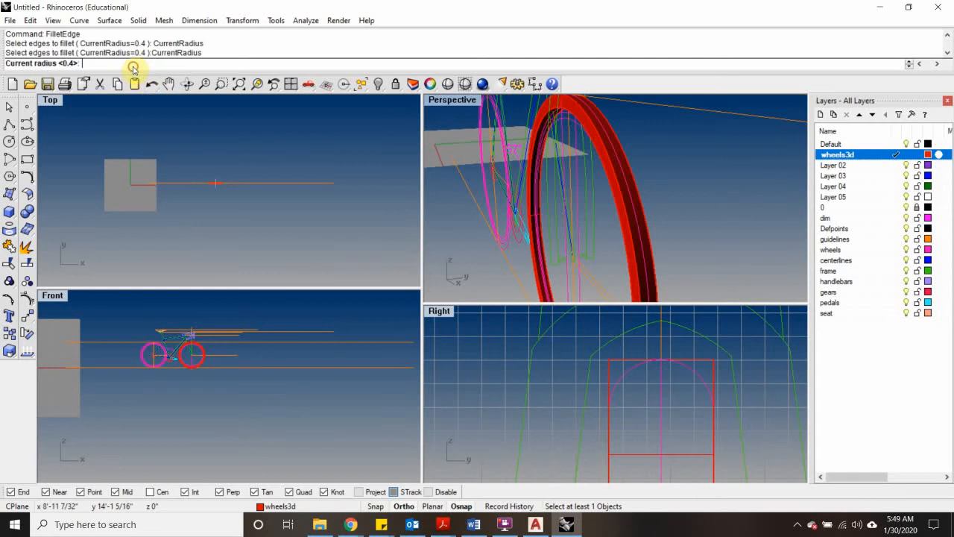
pyautogui.write('5')
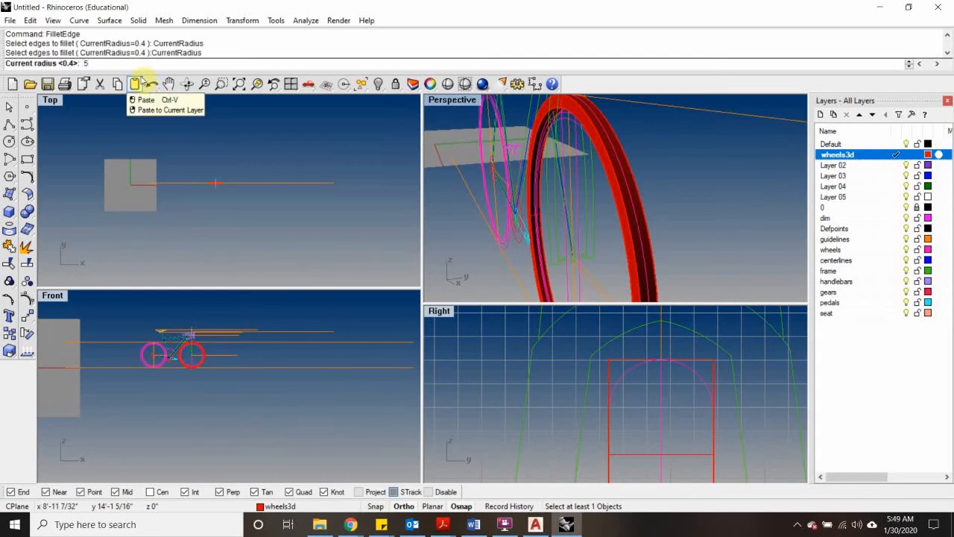
pyautogui.press('Return')
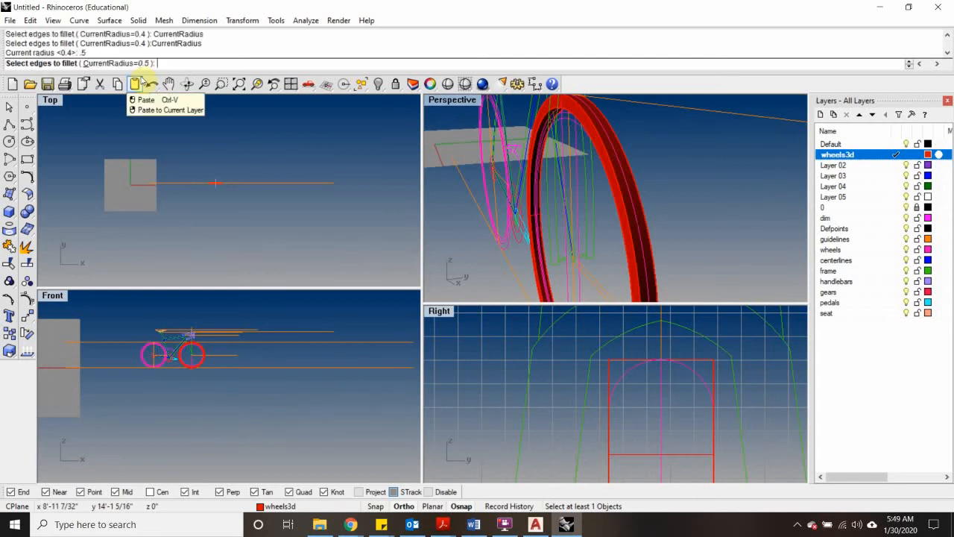
pyautogui.click(601, 140)
pyautogui.press('Return')
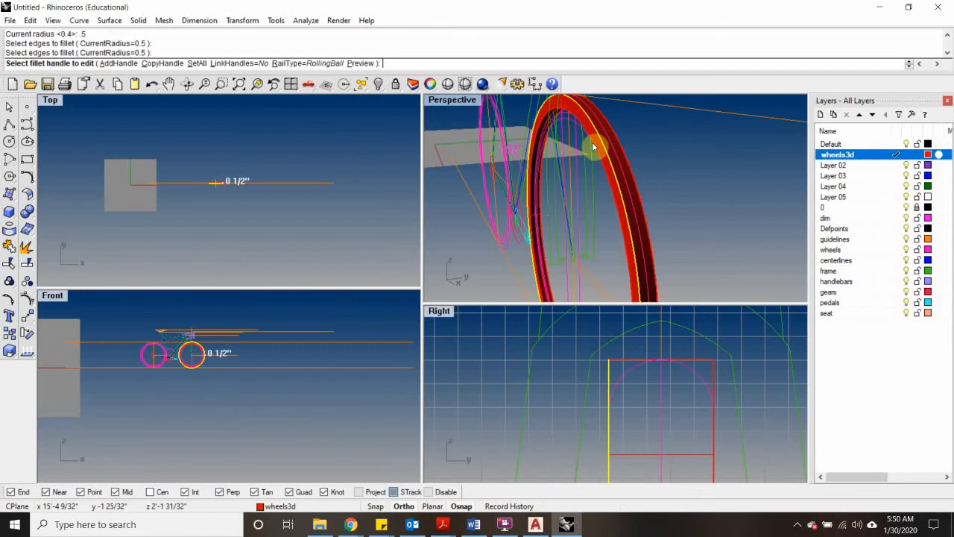
pyautogui.press('Return')
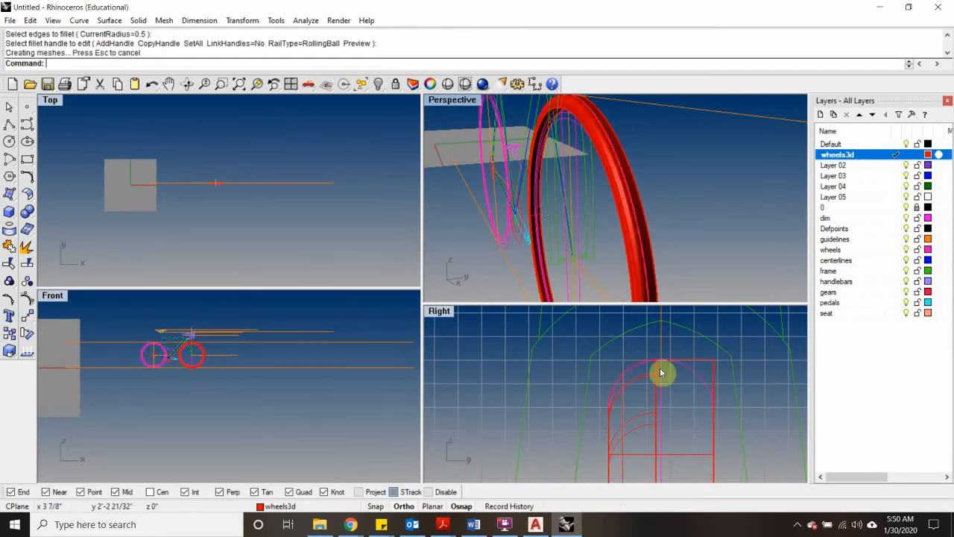
# Step: Fillet the opposite outer edge of the front tire with the same 0.5-inch radius
pyautogui.scroll(-3, 659, 363)
pyautogui.scroll(5, 660, 364)
pyautogui.moveTo(663, 160); pyautogui.dragTo(557, 207, button='right')
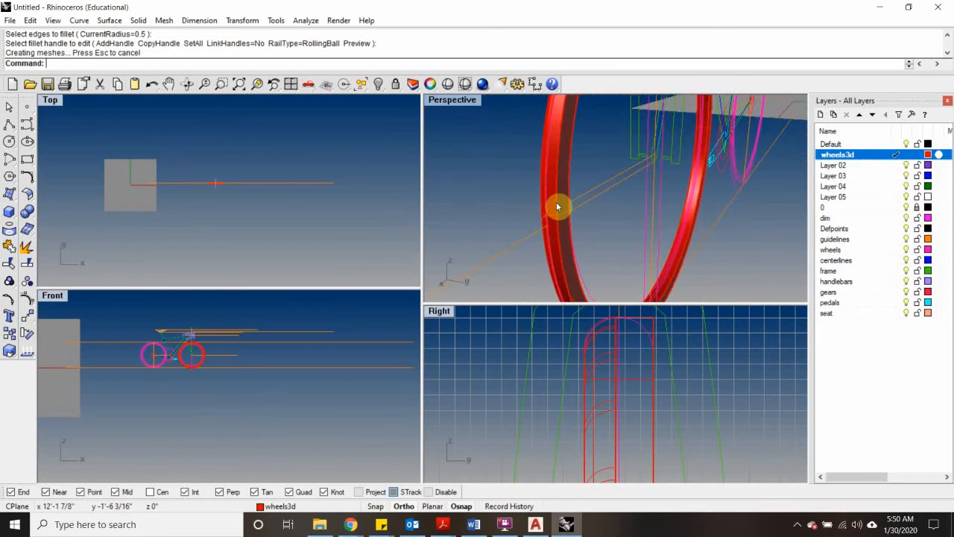
pyautogui.press('Return')
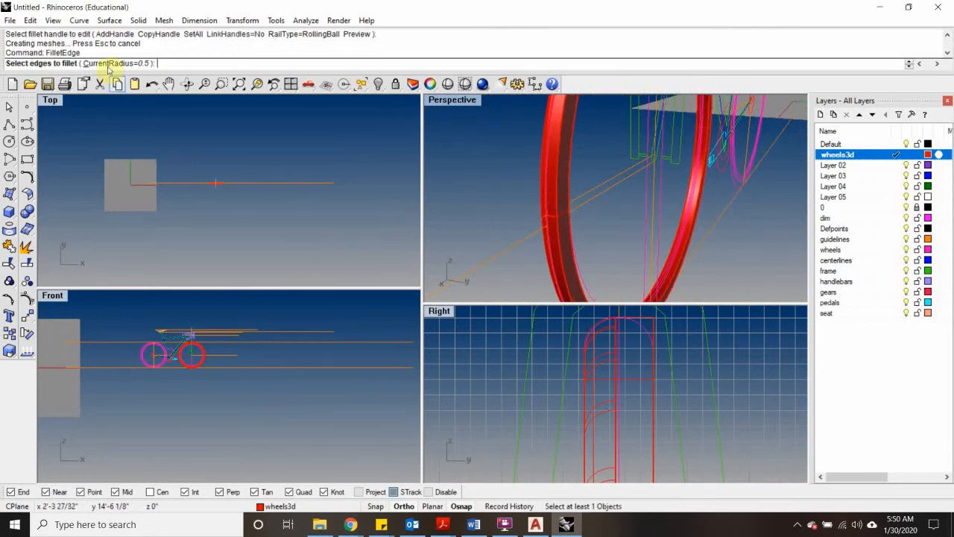
pyautogui.click(557, 178)
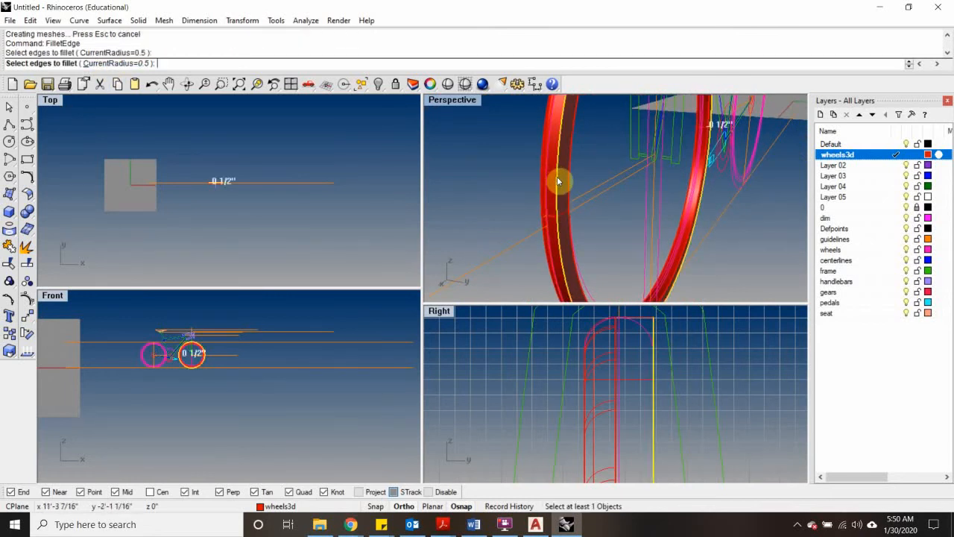
pyautogui.press('Return')
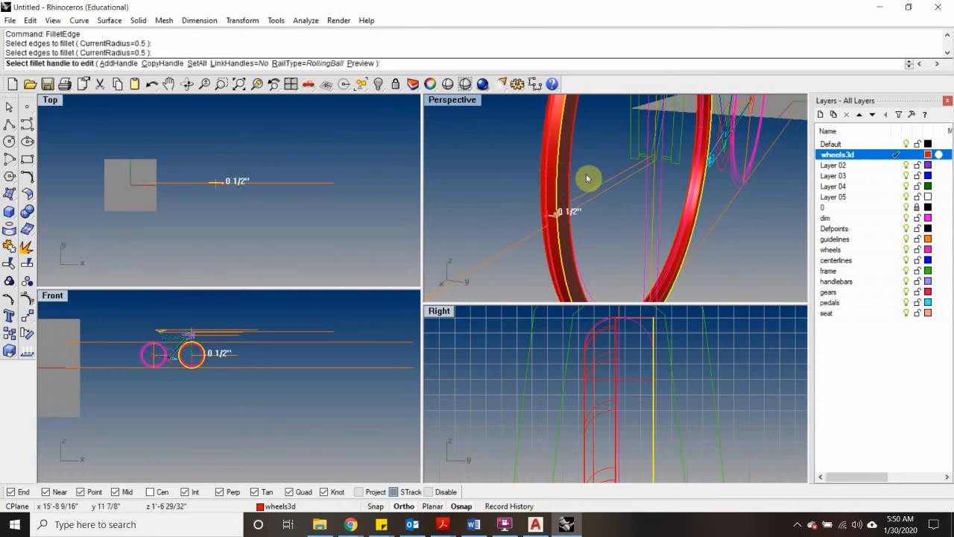
pyautogui.press('Return')
# Step: Extrude the pair of circles just inside the front tire in both directions with caps, out to the tire's full width
pyautogui.scroll(-14, 588, 179)
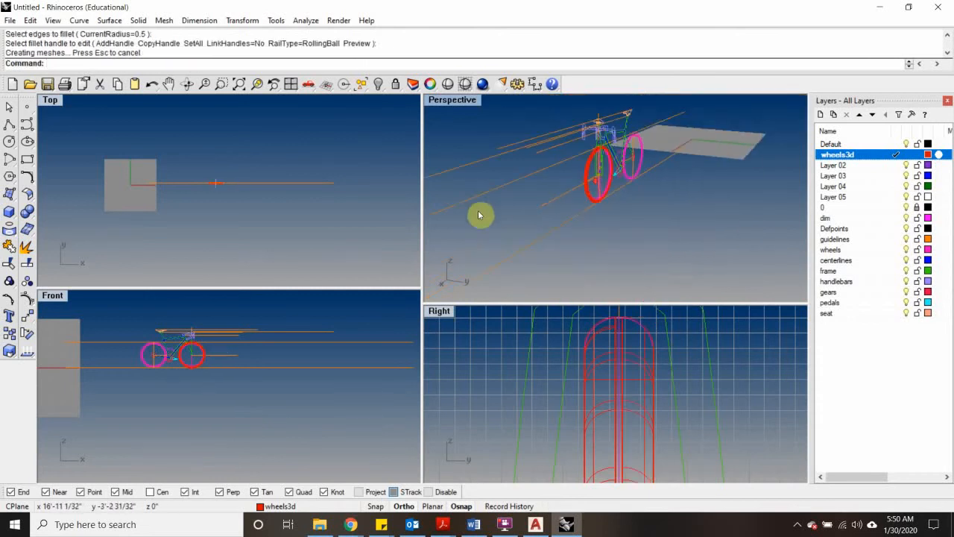
pyautogui.moveTo(481, 214); pyautogui.dragTo(705, 214, button='right')
pyautogui.scroll(10, 534, 223)
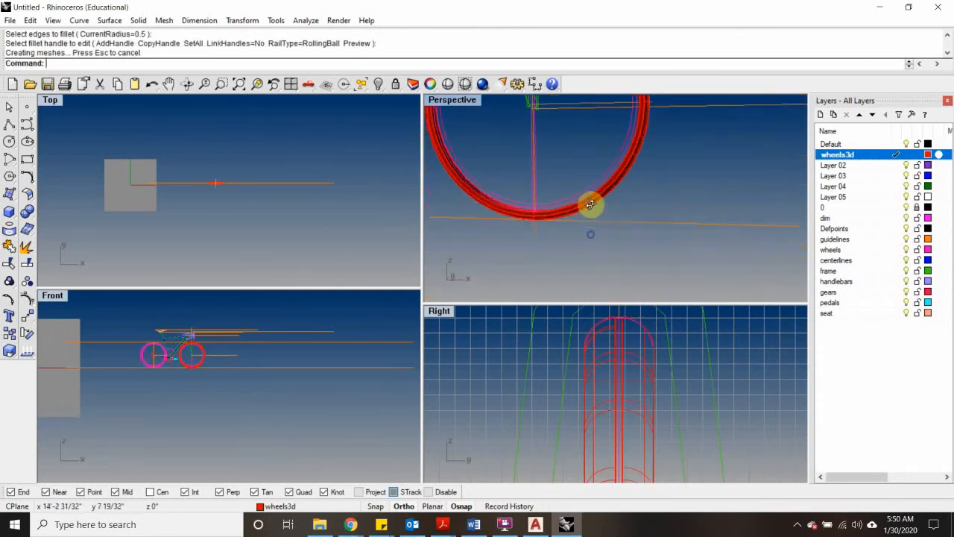
pyautogui.scroll(5, 532, 216)
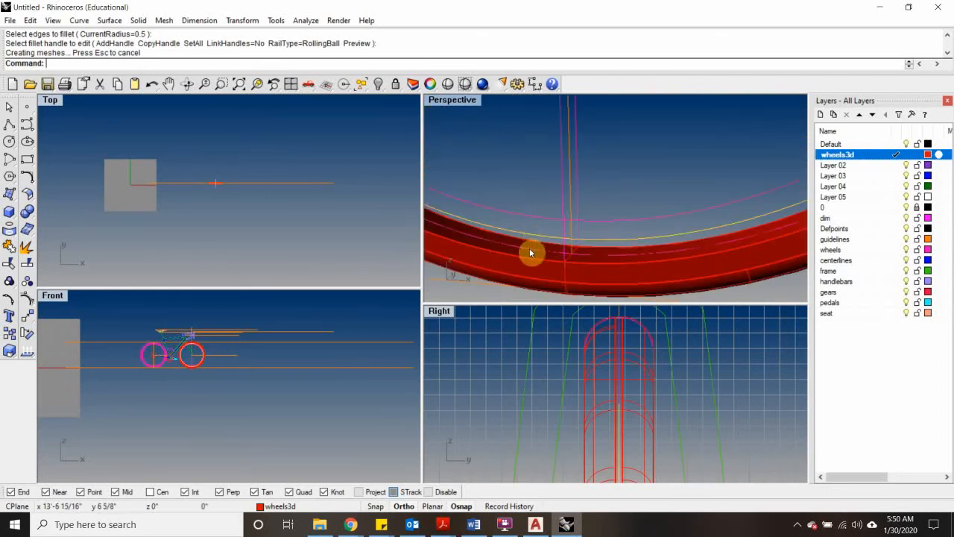
pyautogui.click(531, 249)
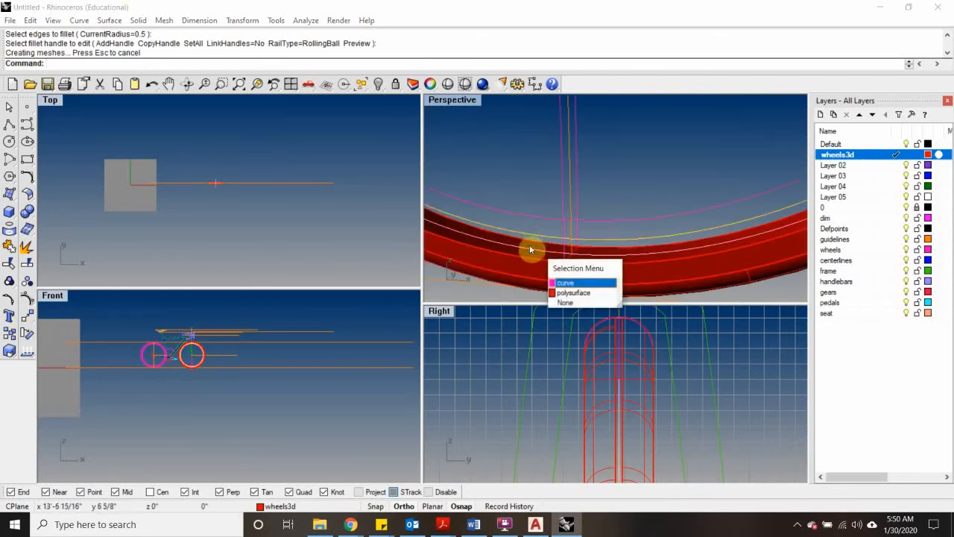
pyautogui.click(566, 283)
pyautogui.write('ExtrudeCrv')
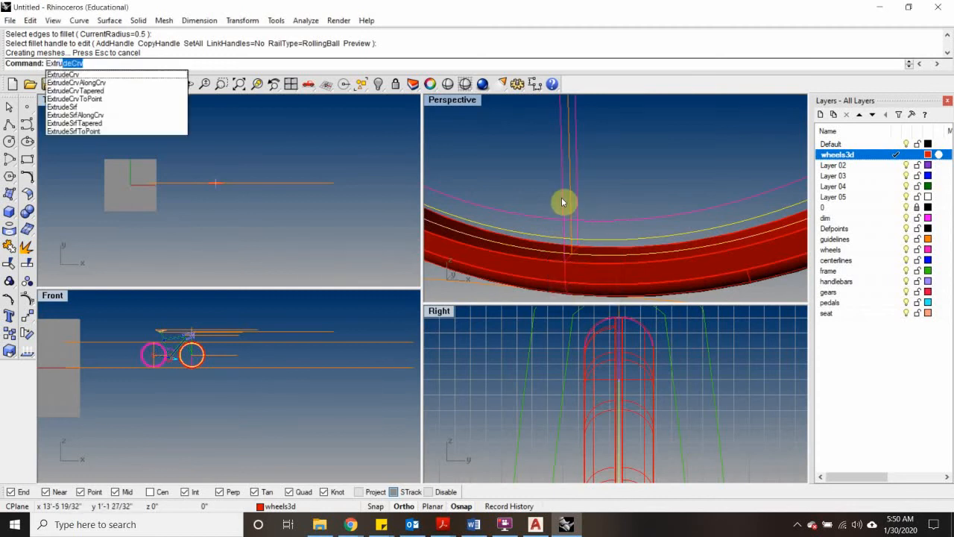
pyautogui.press('Return')
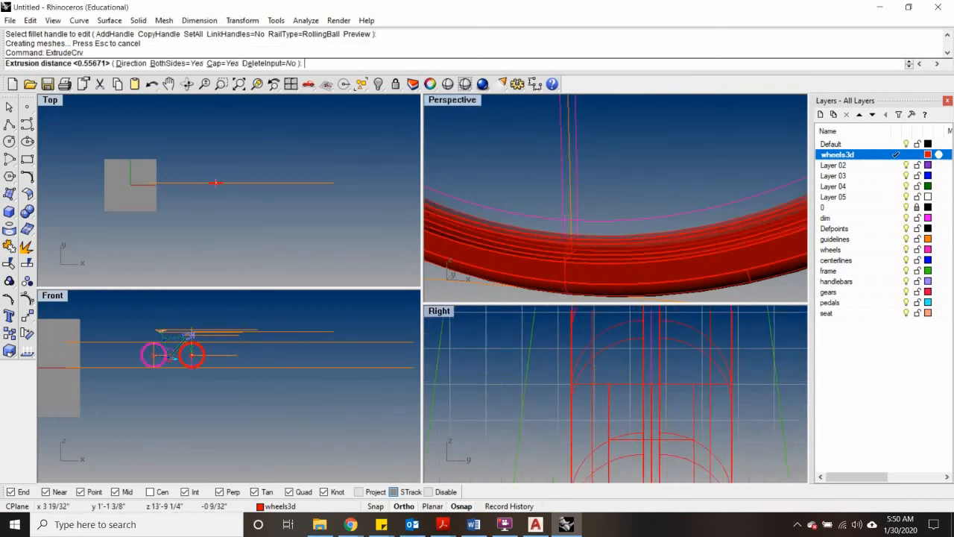
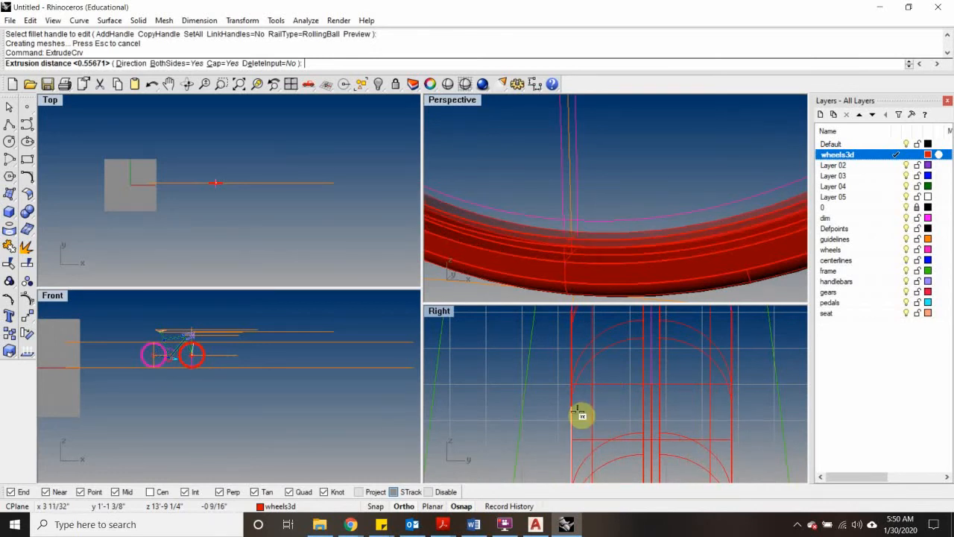
pyautogui.click(584, 414)
pyautogui.scroll(-2, 631, 192)
pyautogui.scroll(2, 631, 211)
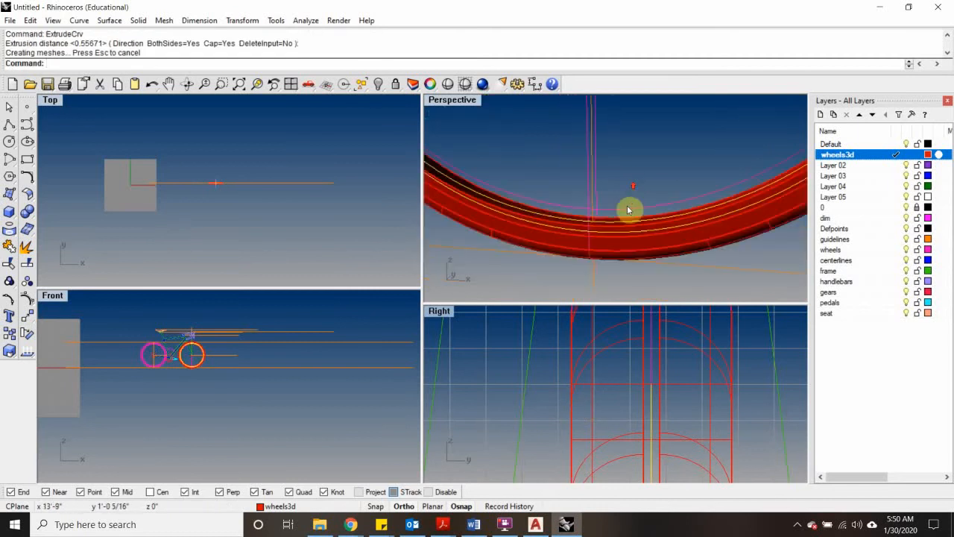
# Step: Extrude the innermost pair of front wheel circles in both directions with caps, keeping this ring narrower than the tire
pyautogui.click(628, 221)
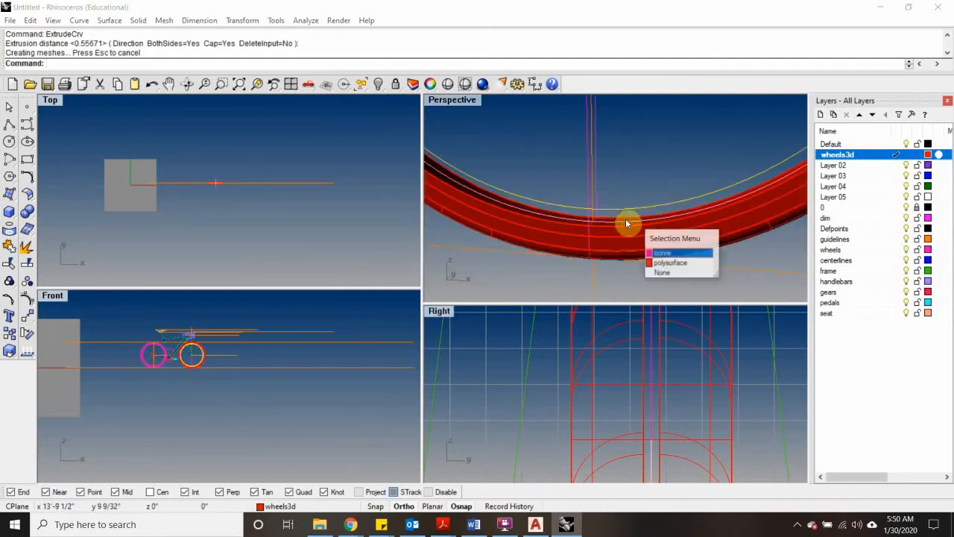
pyautogui.click(663, 254)
pyautogui.press('Return')
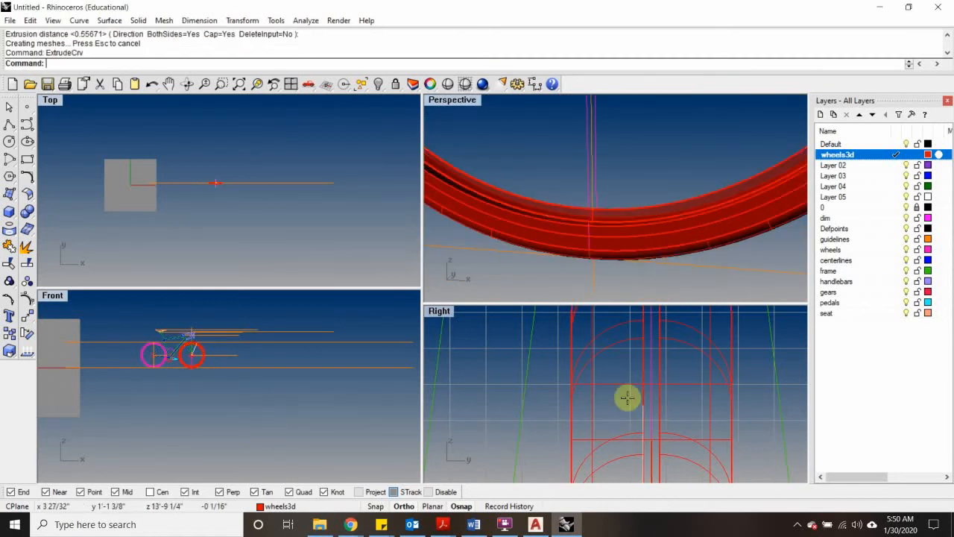
pyautogui.click(604, 409)
pyautogui.scroll(-3, 597, 104)
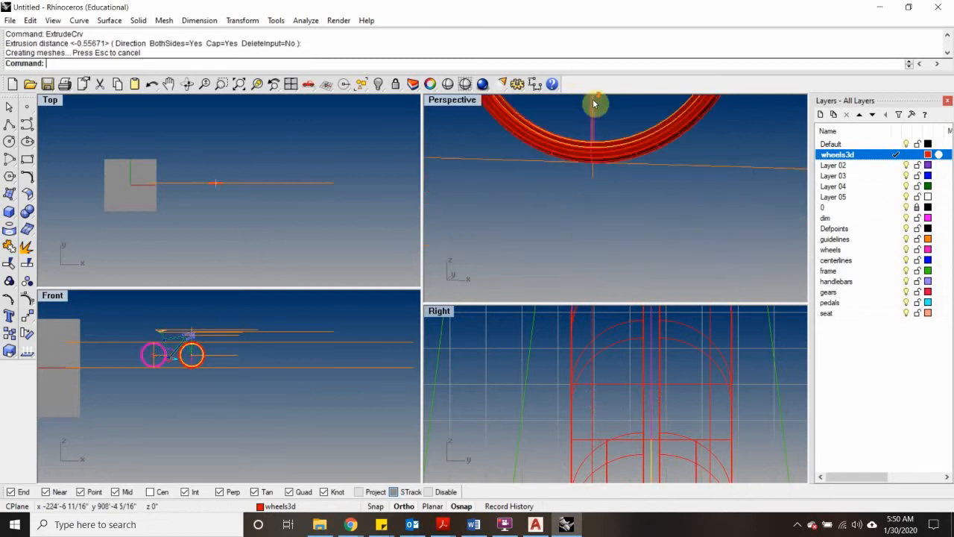
# Step: Examine the front wheel's tire and rim rings and its centre in the Perspective and Front viewports
pyautogui.keyDown('shift'); pyautogui.moveTo(633, 141); pyautogui.dragTo(554, 182, button='right'); pyautogui.keyUp('shift')
pyautogui.click(569, 202)
pyautogui.scroll(5, 591, 172)
pyautogui.scroll(3, 641, 150)
pyautogui.scroll(-5, 649, 150)
pyautogui.scroll(3, 619, 190)
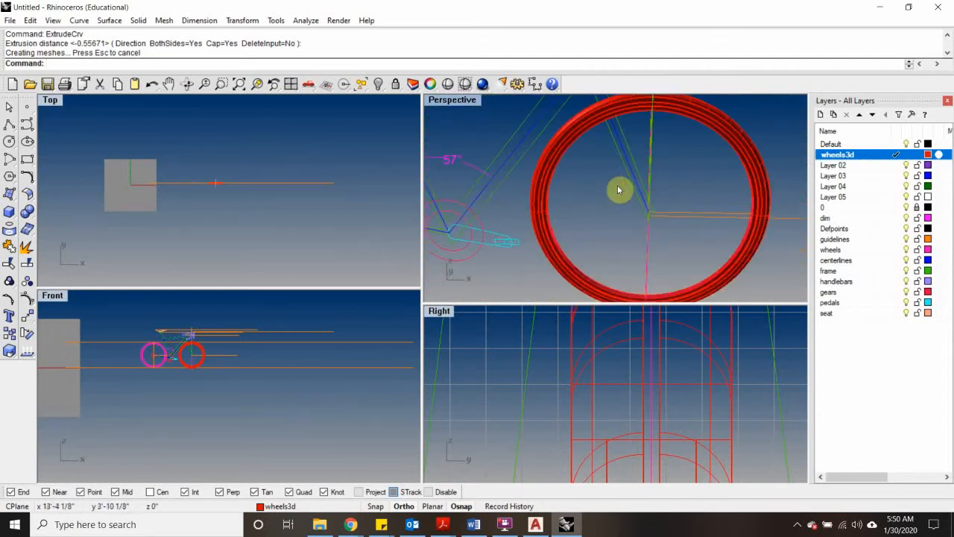
pyautogui.scroll(-3, 619, 190)
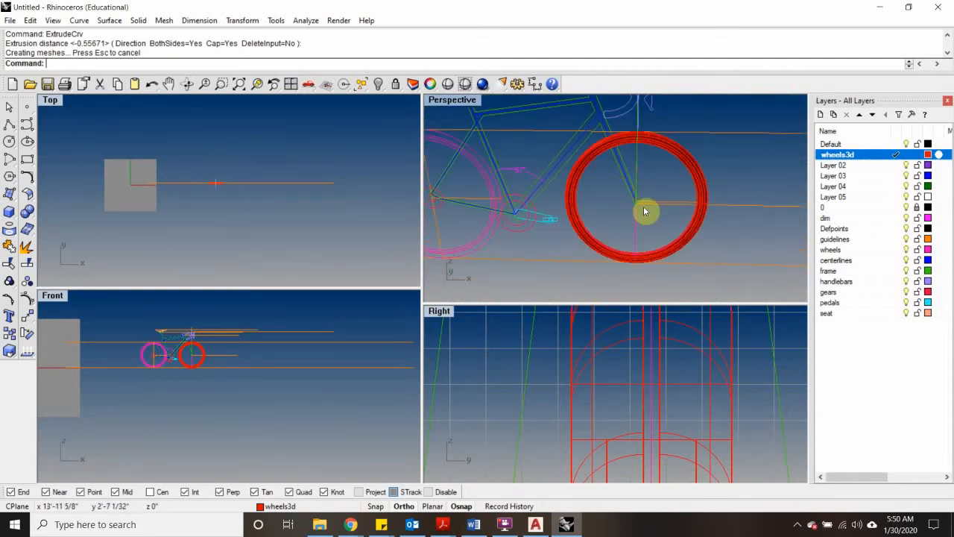
pyautogui.scroll(5, 624, 202)
pyautogui.scroll(-4, 601, 222)
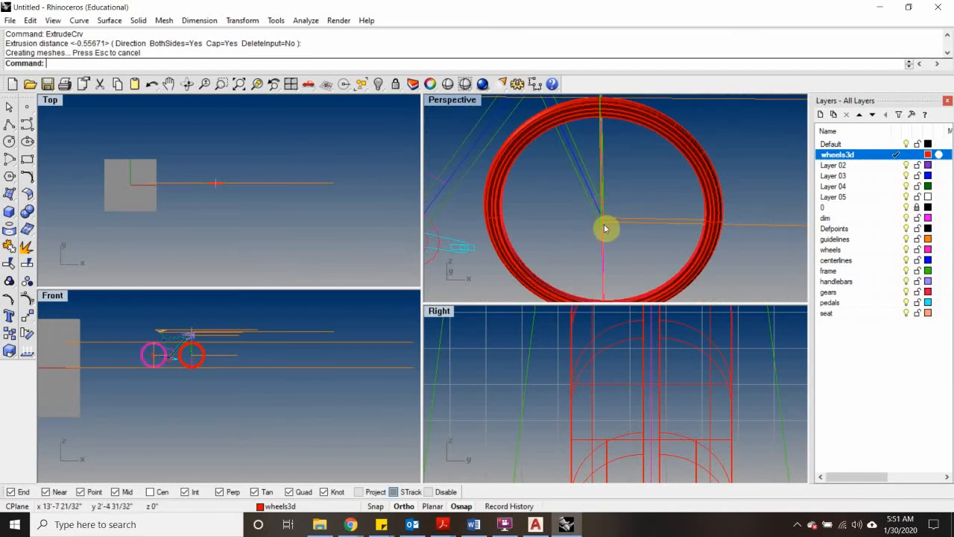
pyautogui.scroll(5, 208, 357)
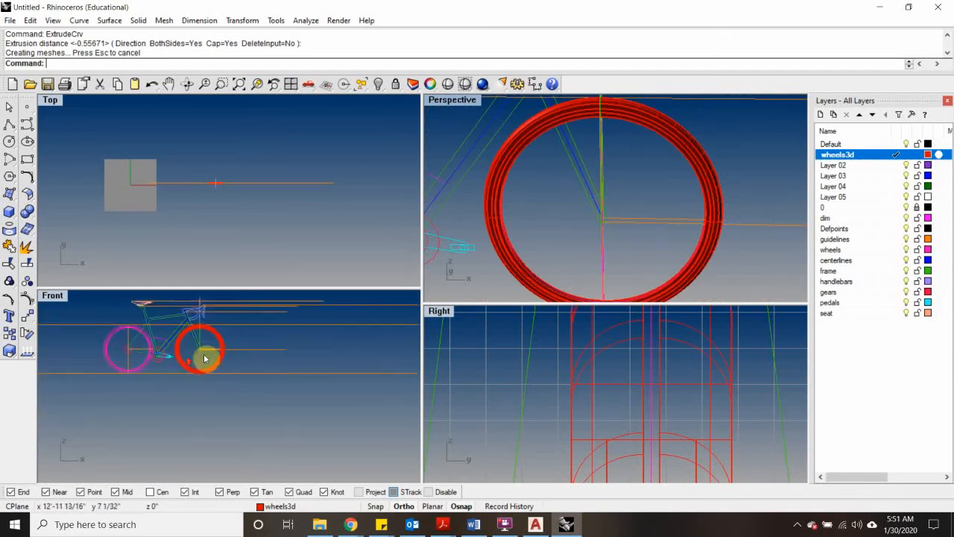
pyautogui.scroll(2, 210, 359)
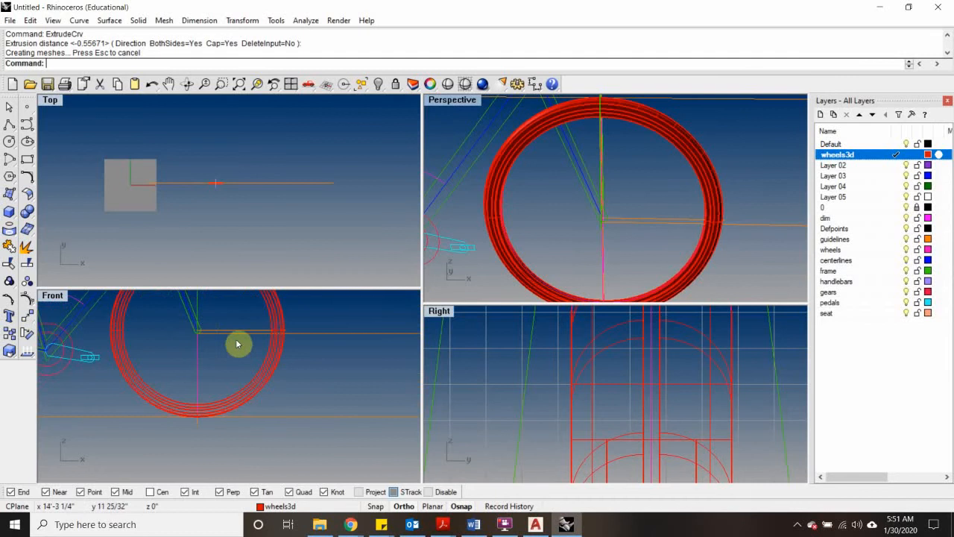
pyautogui.scroll(3, 181, 345)
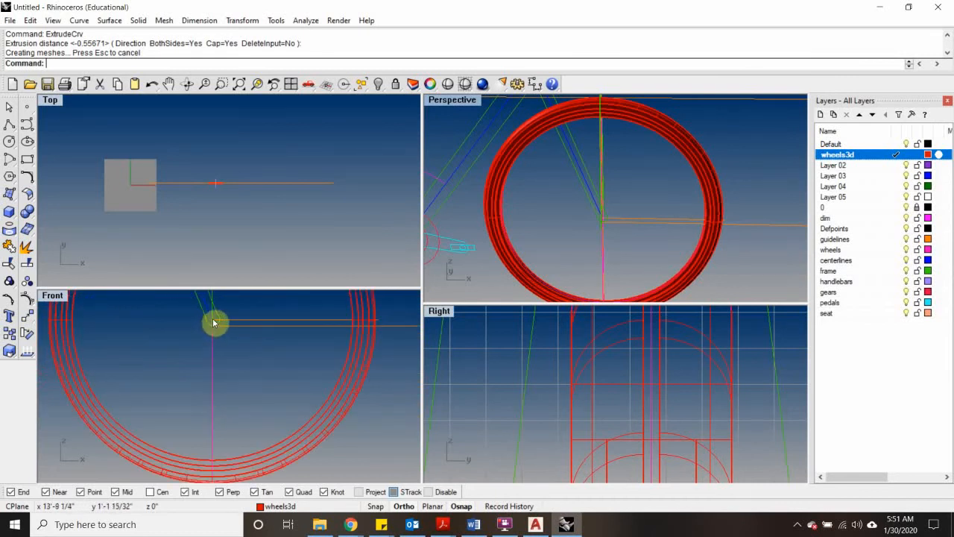
pyautogui.scroll(-6, 218, 320)
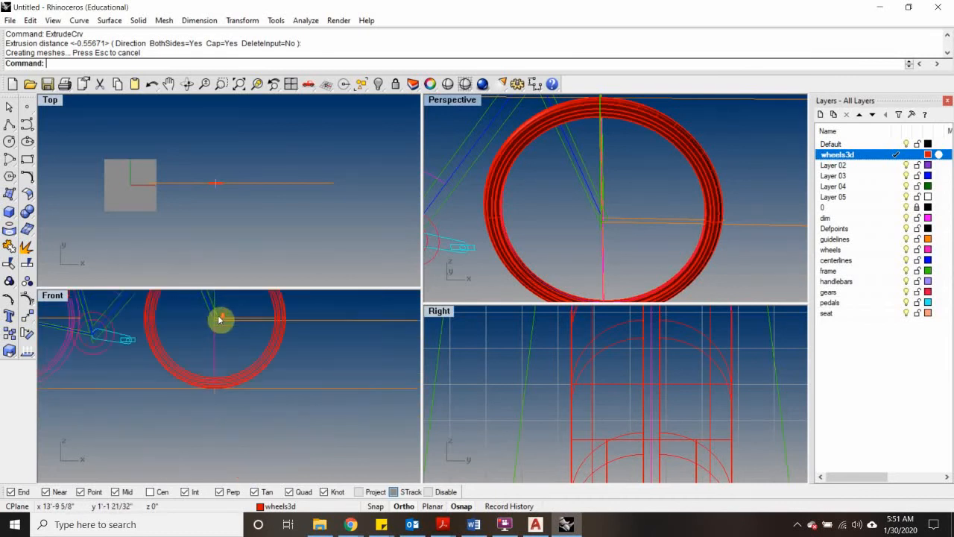
pyautogui.scroll(5, 739, 164)
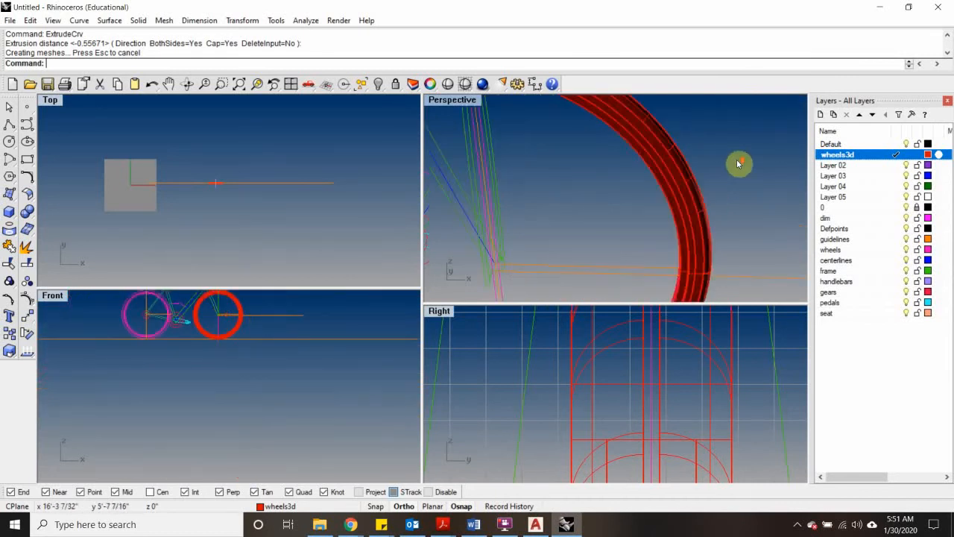
# Step: Deselect the wheel geometry and lock all layers from guidelines through seat
pyautogui.click(578, 206)
pyautogui.click(734, 178)
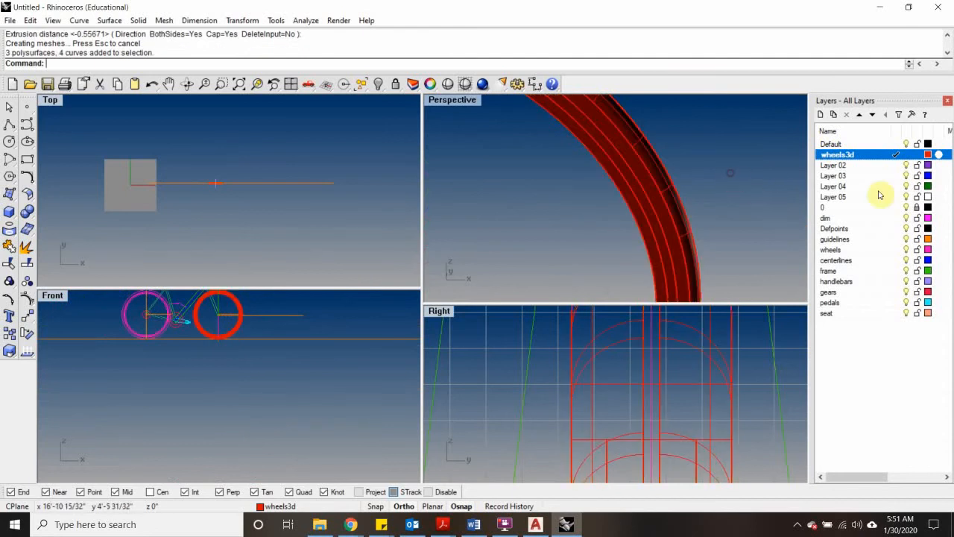
pyautogui.scroll(-4, 337, 340)
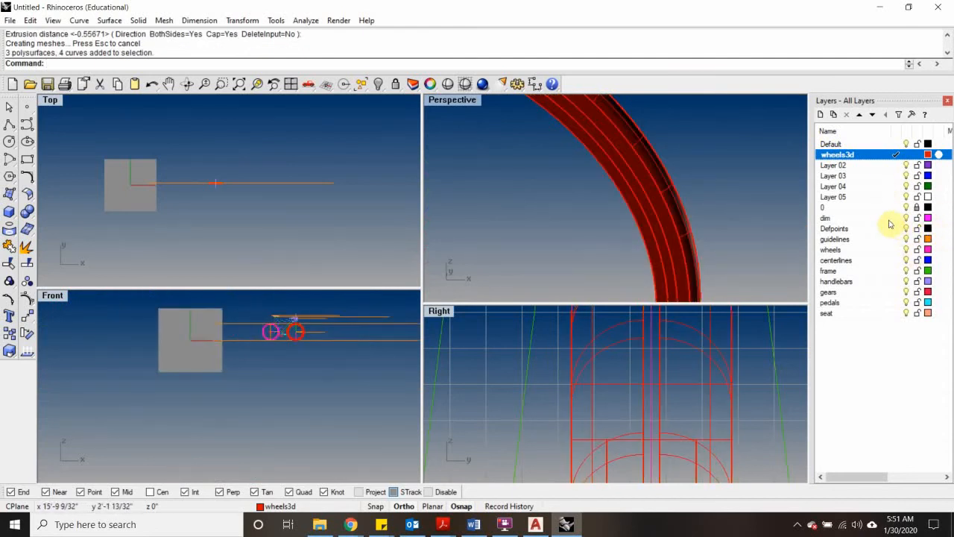
pyautogui.click(886, 239)
pyautogui.keyDown('shift'); pyautogui.click(889, 313); pyautogui.keyUp('shift')
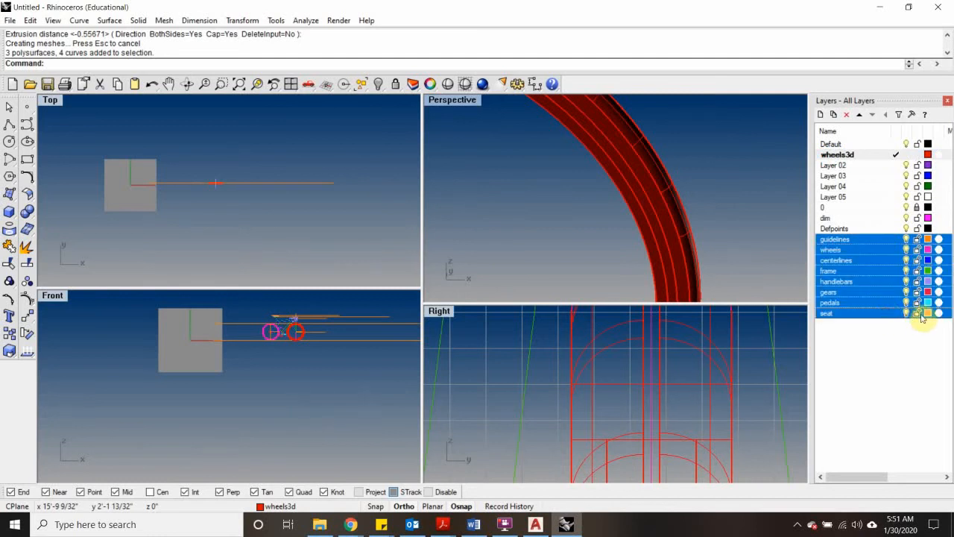
pyautogui.click(918, 314)
# Step: Copy the front wheel's three solids in the maximized Front viewport from the tire's top point to the top of the drawn rear wheel
pyautogui.scroll(-5, 508, 223)
pyautogui.moveTo(615, 178); pyautogui.dragTo(468, 225)
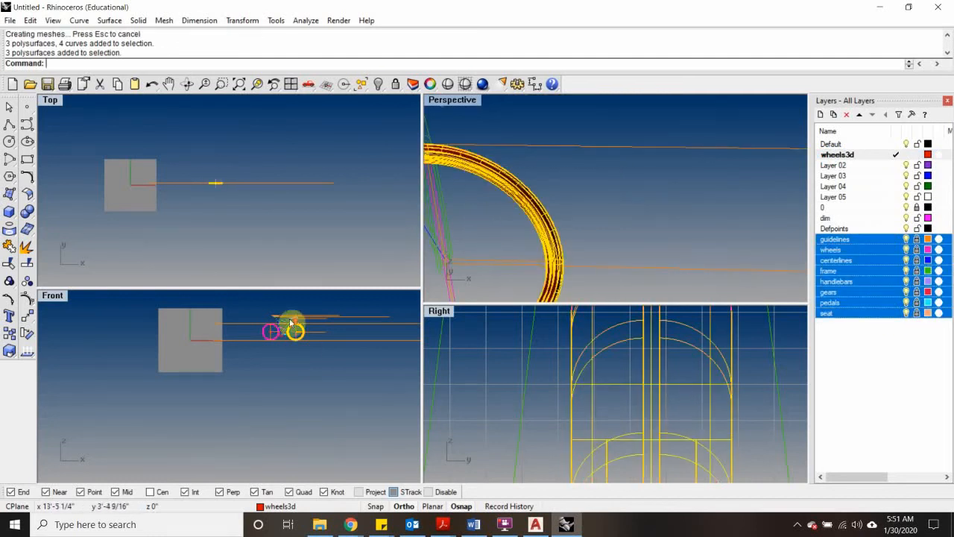
pyautogui.scroll(8, 295, 333)
pyautogui.doubleClick(64, 295)
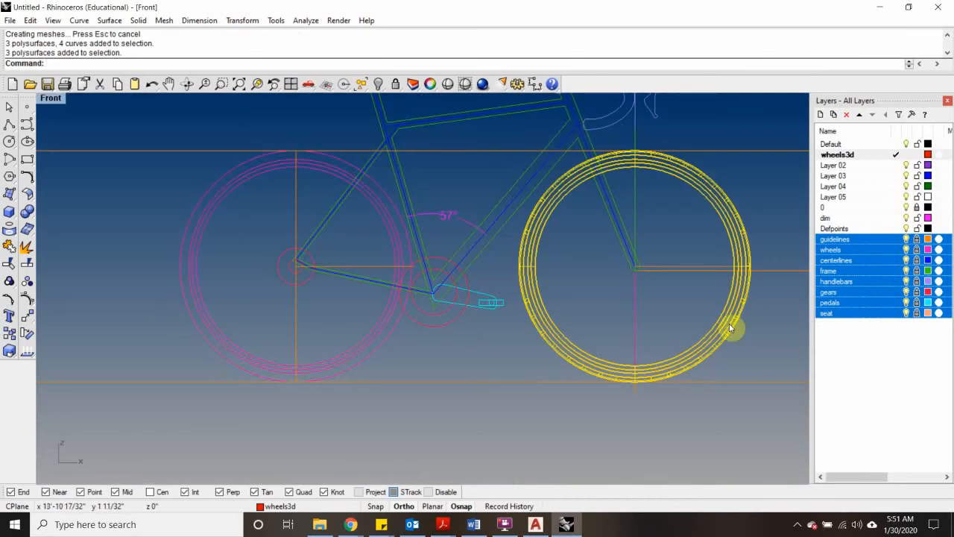
pyautogui.write('CO')
pyautogui.press('Return')
pyautogui.scroll(3, 761, 261)
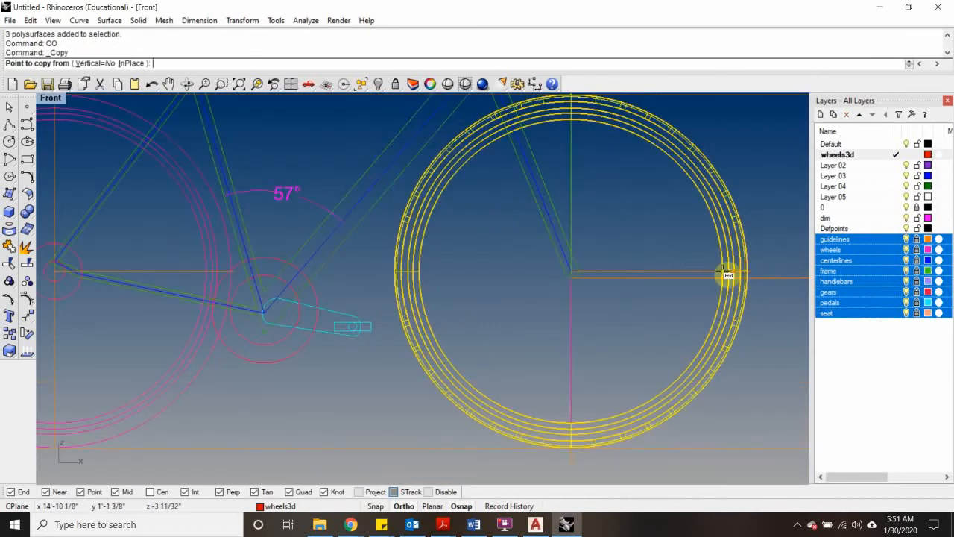
pyautogui.scroll(-2, 596, 176)
pyautogui.scroll(4, 594, 164)
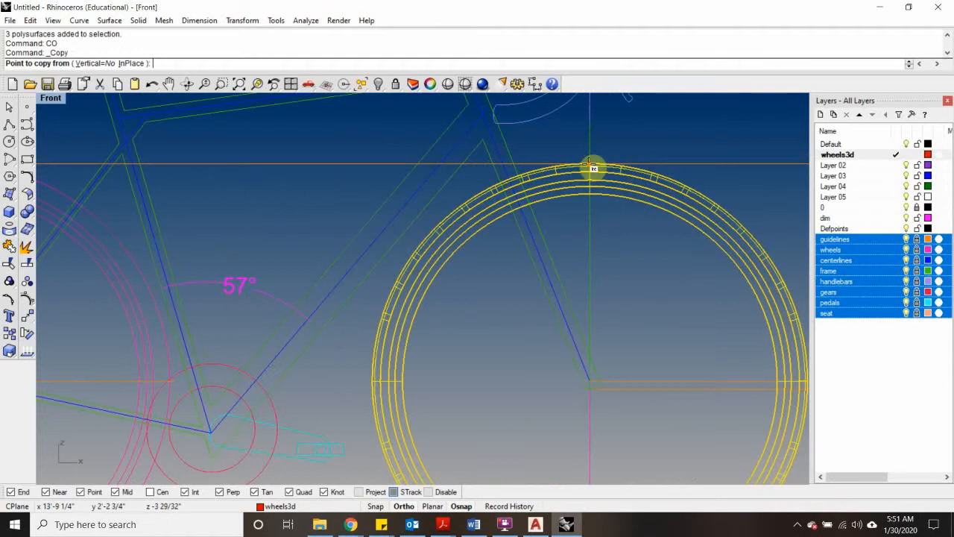
pyautogui.scroll(3, 590, 164)
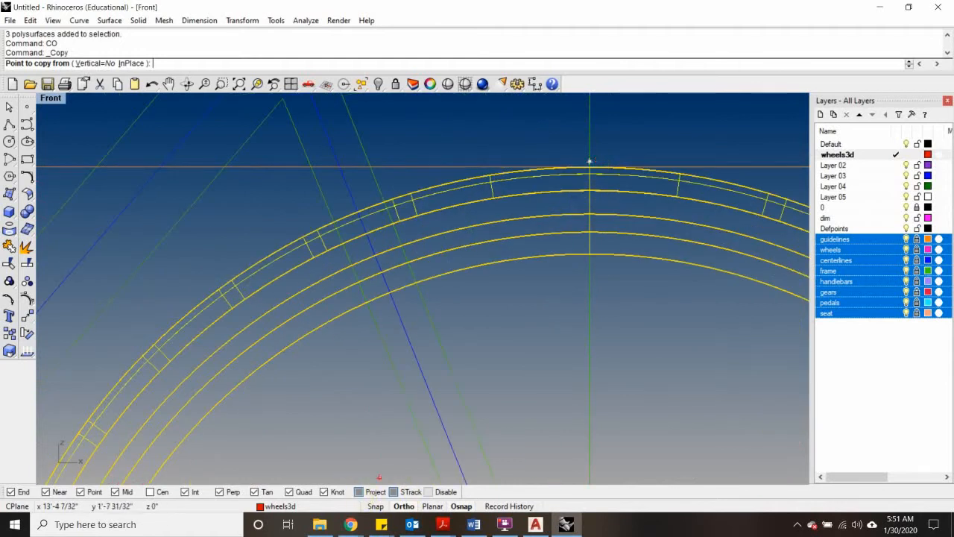
pyautogui.click(594, 169)
pyautogui.scroll(-3, 507, 179)
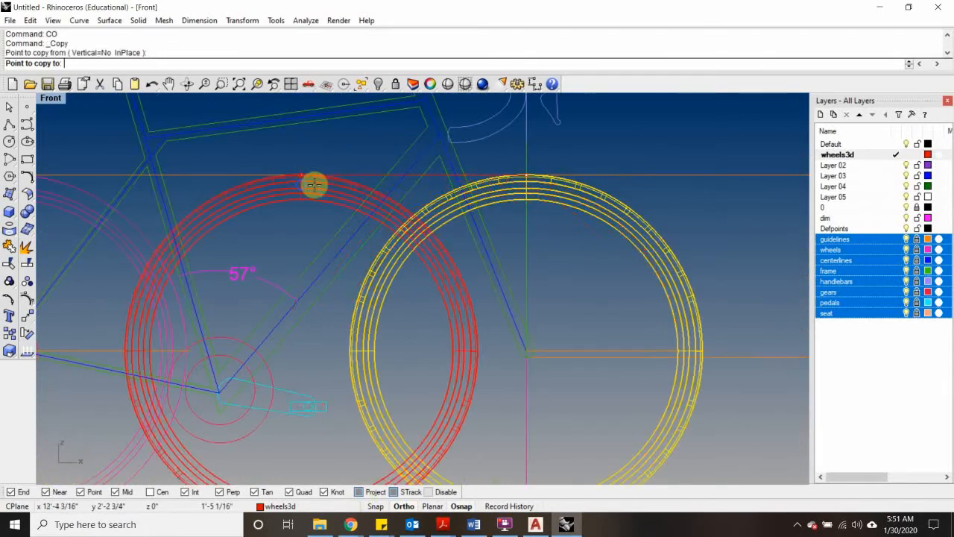
pyautogui.moveTo(314, 184); pyautogui.dragTo(727, 188, button='right')
pyautogui.click(428, 177)
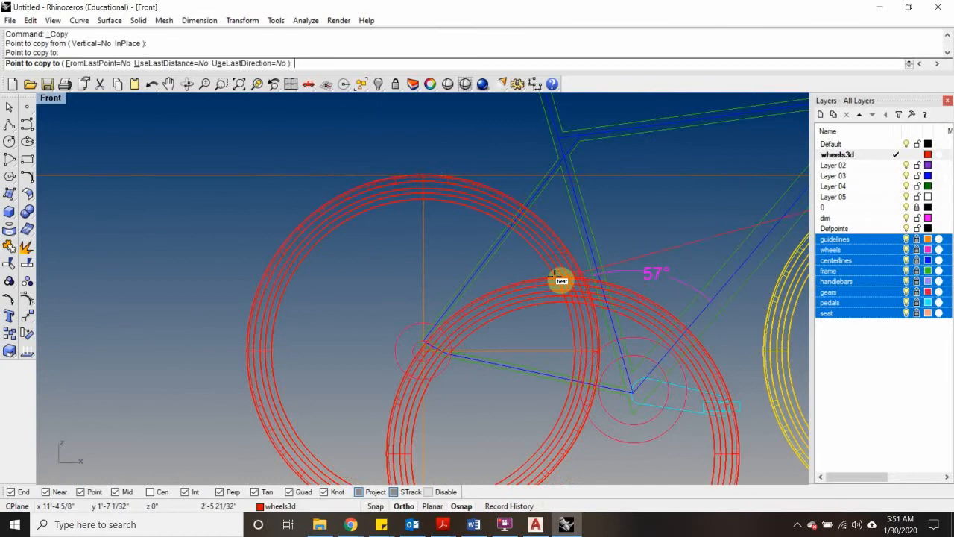
pyautogui.rightClick(560, 279)
# Step: Check the copied rear wheel against the drawn hub, gears and frame, and clear the layer selection
pyautogui.scroll(-4, 414, 335)
pyautogui.scroll(4, 528, 380)
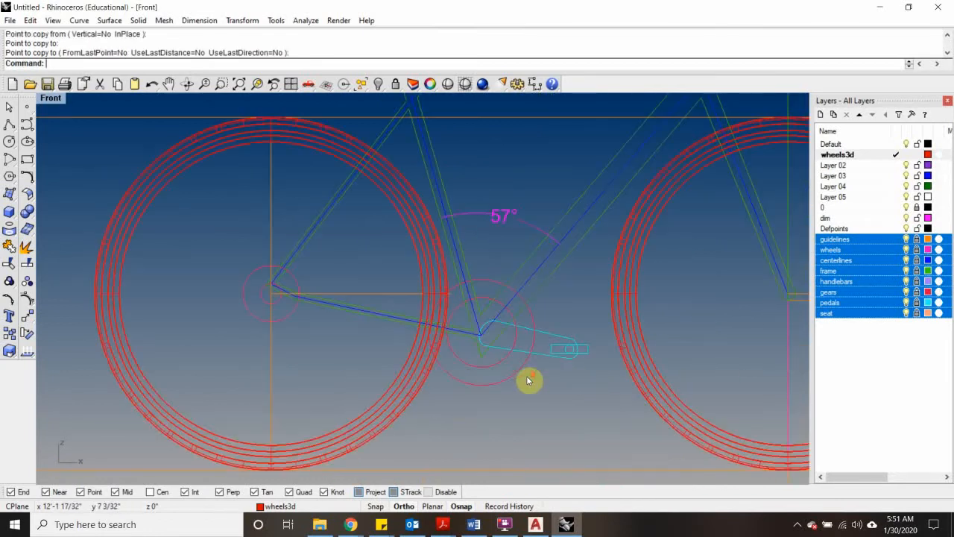
pyautogui.scroll(-5, 528, 381)
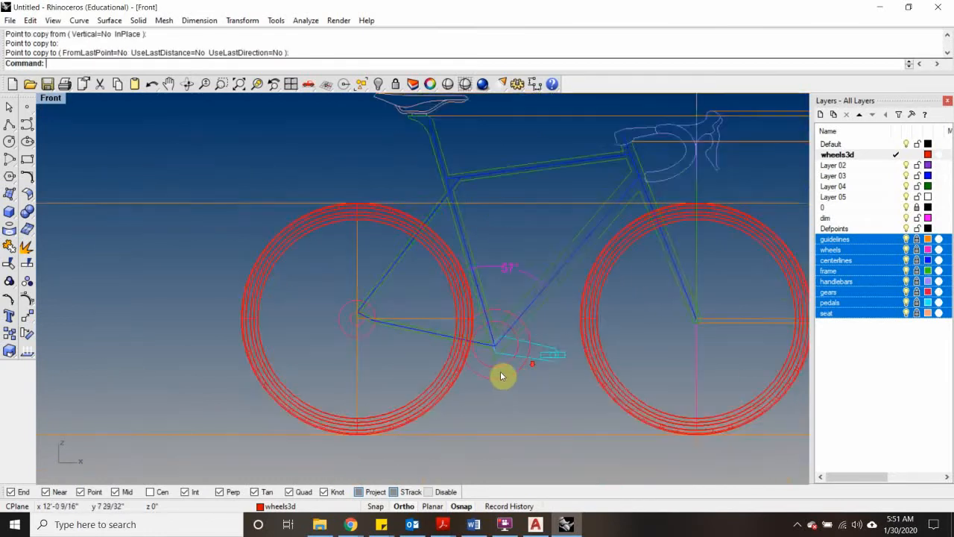
pyautogui.scroll(4, 581, 293)
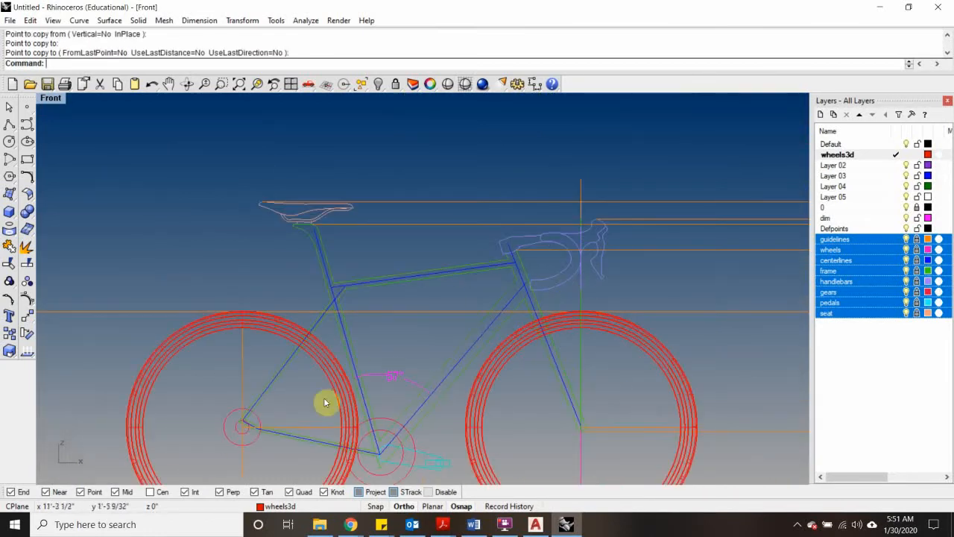
pyautogui.moveTo(323, 400); pyautogui.dragTo(465, 302, button='right')
pyautogui.scroll(2, 399, 322)
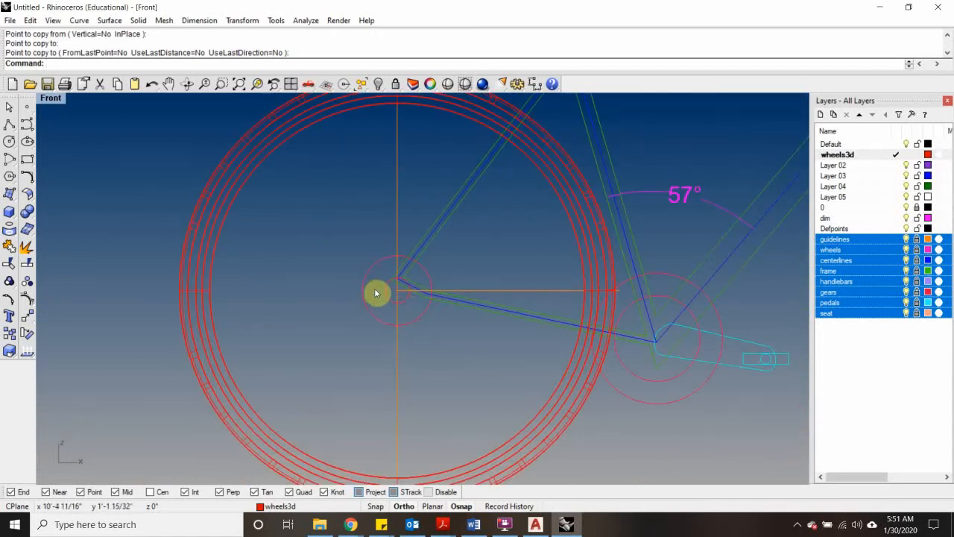
pyautogui.scroll(-3, 384, 283)
pyautogui.scroll(3, 579, 345)
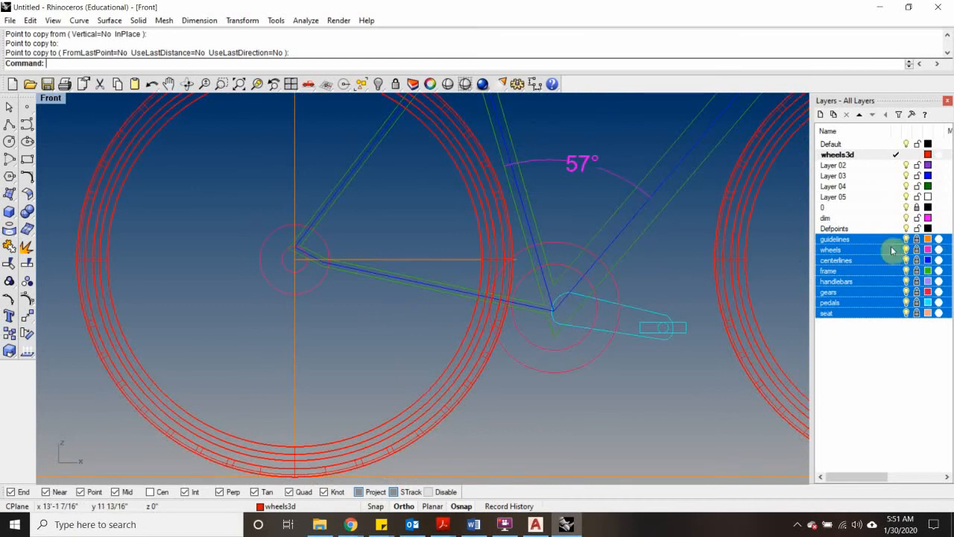
pyautogui.click(890, 364)
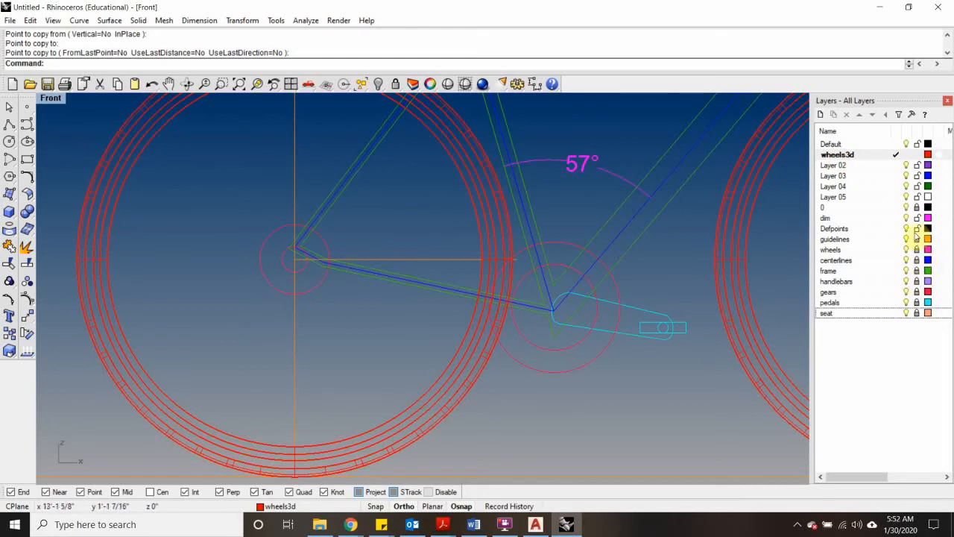
# Step: Unlock all layers from Defpoints through seat
pyautogui.click(892, 239)
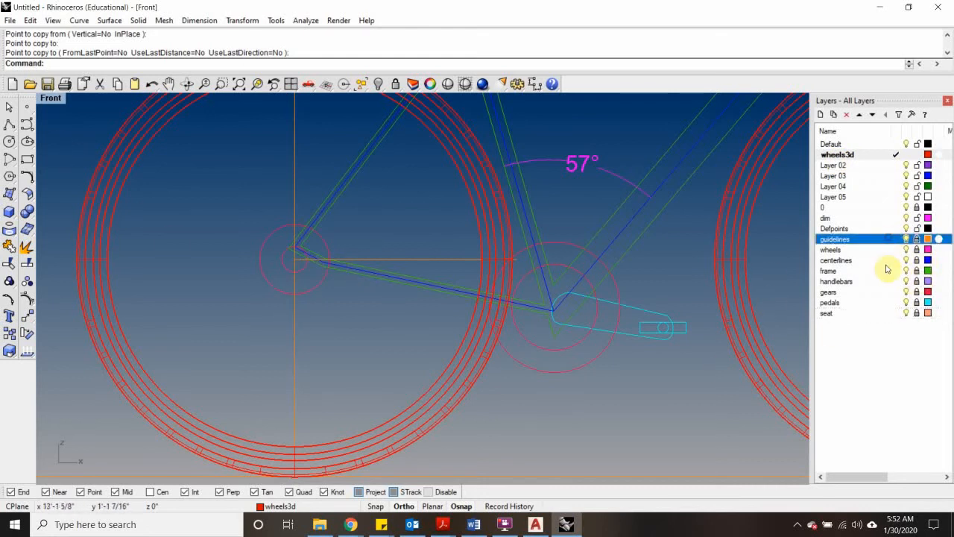
pyautogui.keyDown('shift'); pyautogui.click(858, 230); pyautogui.keyUp('shift')
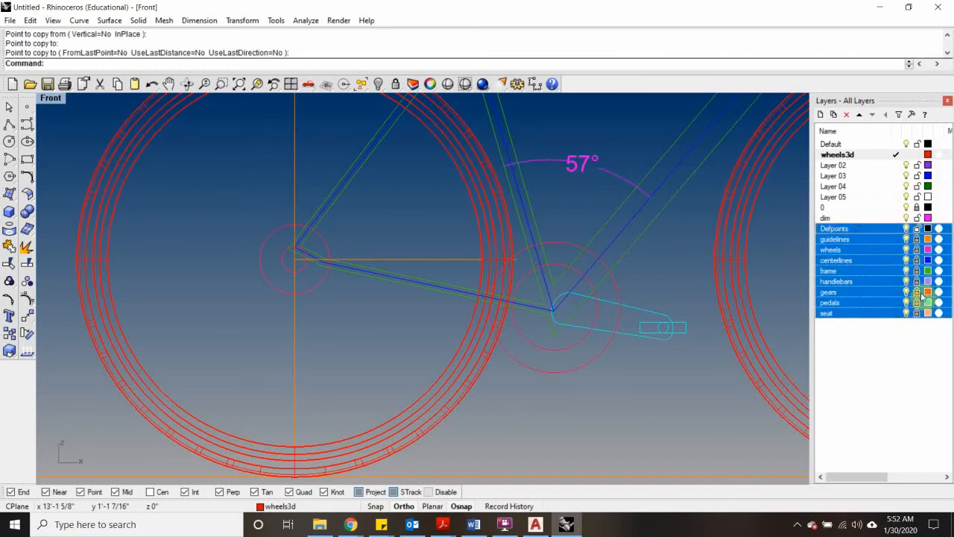
pyautogui.scroll(3, 307, 273)
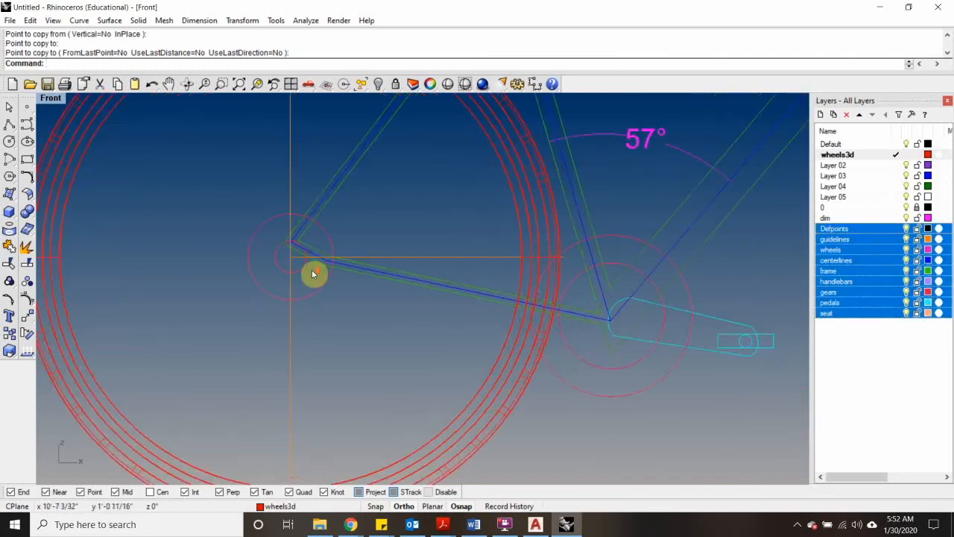
# Step: Try extruding the four circles of the rear and crank gears 1/8" to both sides with caps in the Front viewport
pyautogui.click(301, 273)
pyautogui.keyDown('shift'); pyautogui.click(319, 294); pyautogui.keyUp('shift')
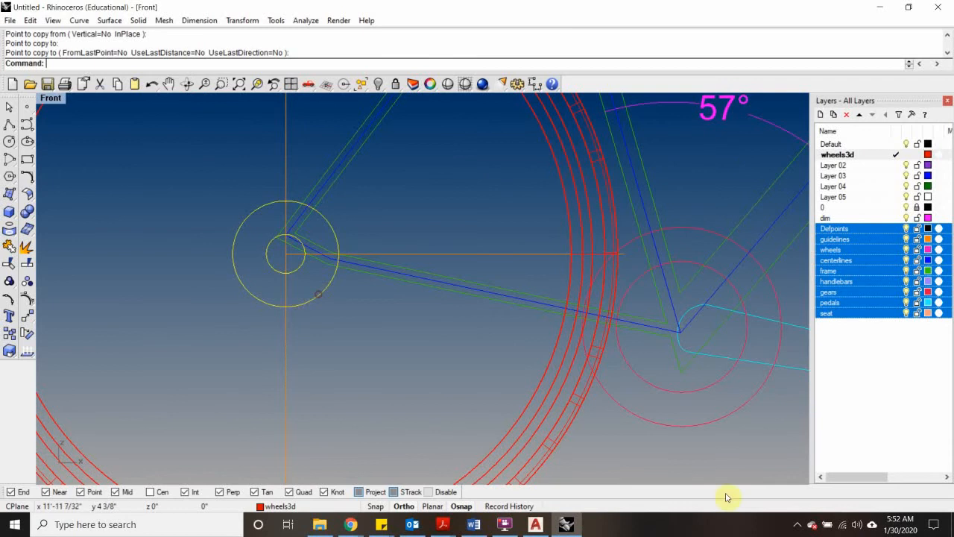
pyautogui.keyDown('shift'); pyautogui.click(648, 424); pyautogui.keyUp('shift')
pyautogui.keyDown('shift'); pyautogui.click(653, 391); pyautogui.keyUp('shift')
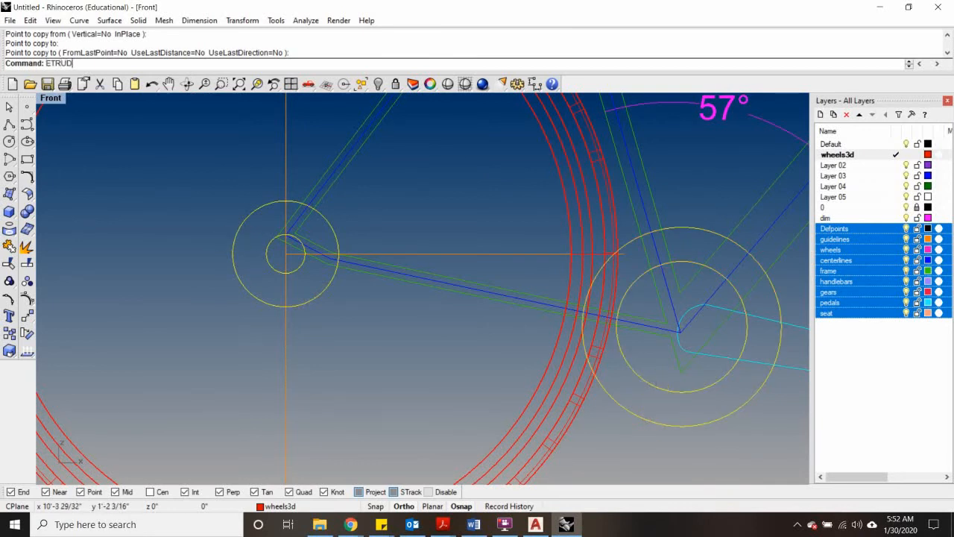
pyautogui.write('ExtrudeCrv')
pyautogui.press('Return')
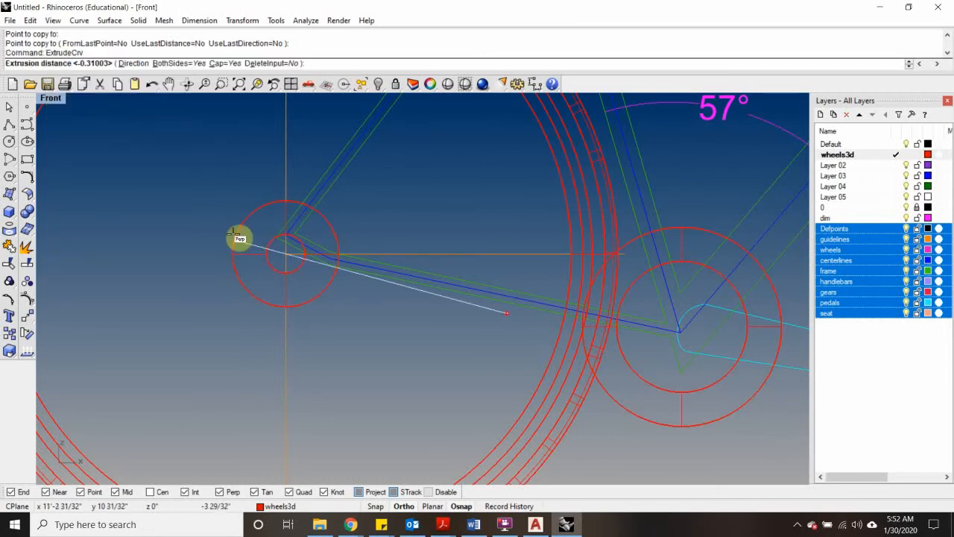
pyautogui.write('1/8"')
pyautogui.press('Return')
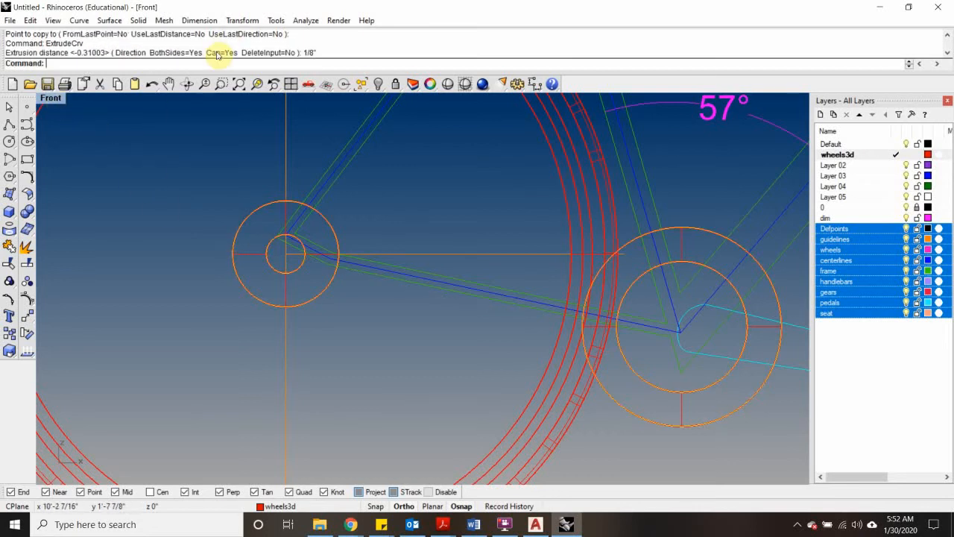
# Step: Inspect the capped gear extrusions in the Perspective viewport and undo the extrusion
pyautogui.doubleClick(49, 98)
pyautogui.moveTo(609, 251); pyautogui.dragTo(428, 232, button='right')
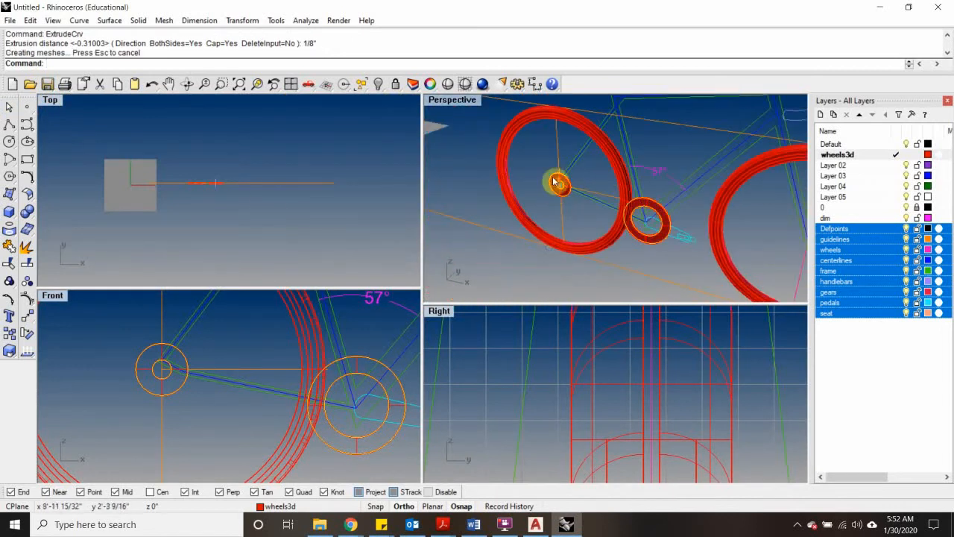
pyautogui.moveTo(555, 182); pyautogui.dragTo(575, 138, button='right')
pyautogui.hotkey('ctrl', 'z')
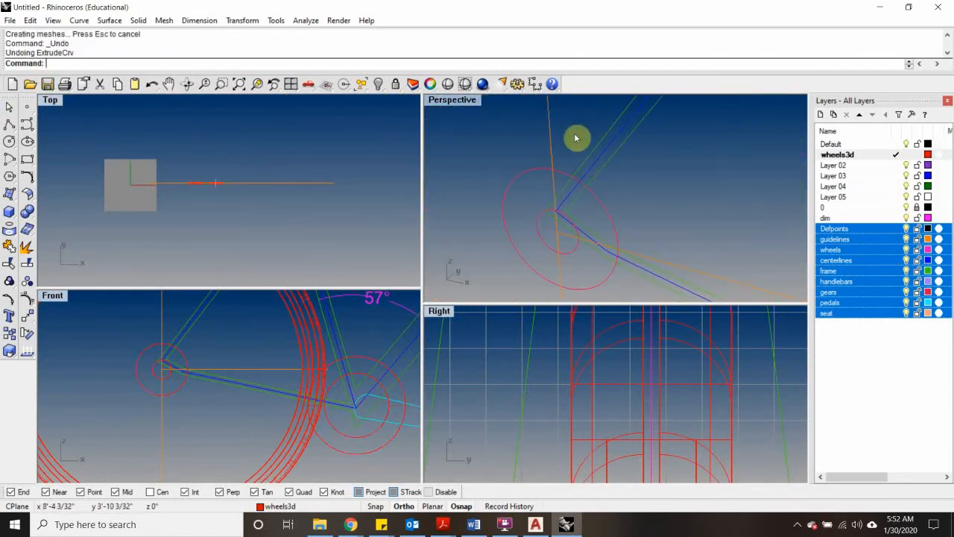
# Step: Try extruding the four gear circles about 2.27" to both sides with capping turned off
pyautogui.click(604, 207)
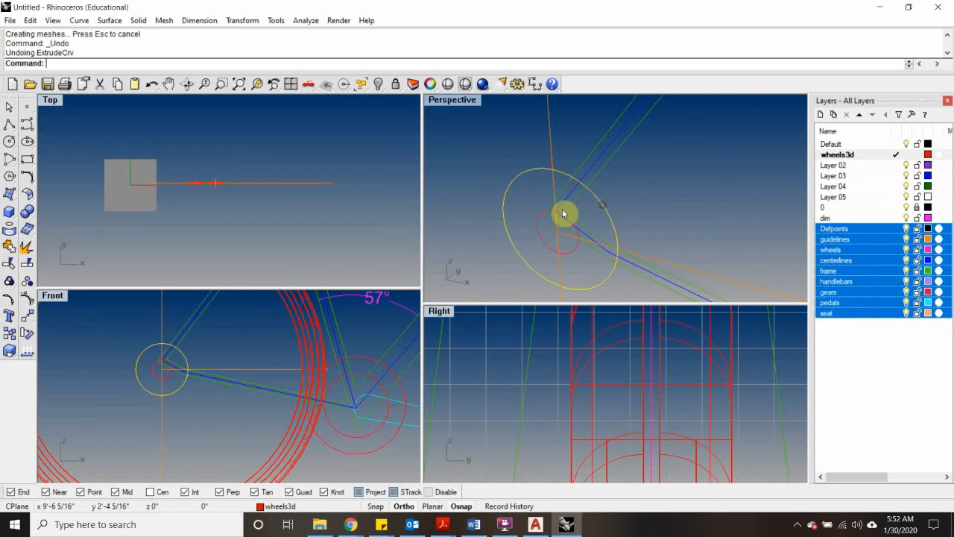
pyautogui.moveTo(538, 212); pyautogui.dragTo(632, 242, button='right')
pyautogui.keyDown('shift'); pyautogui.click(671, 224); pyautogui.keyUp('shift')
pyautogui.keyDown('shift'); pyautogui.click(674, 216); pyautogui.keyUp('shift')
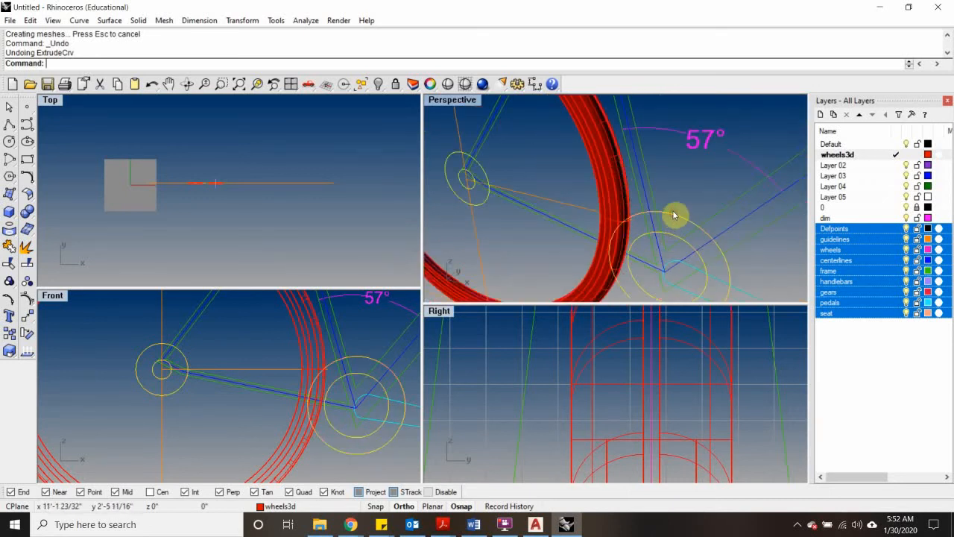
pyautogui.rightClick(673, 215)
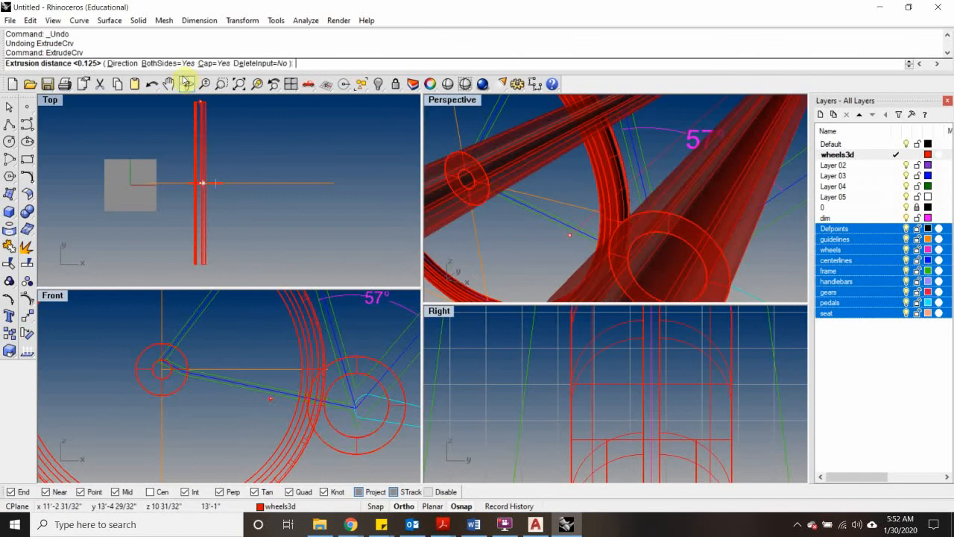
pyautogui.click(222, 66)
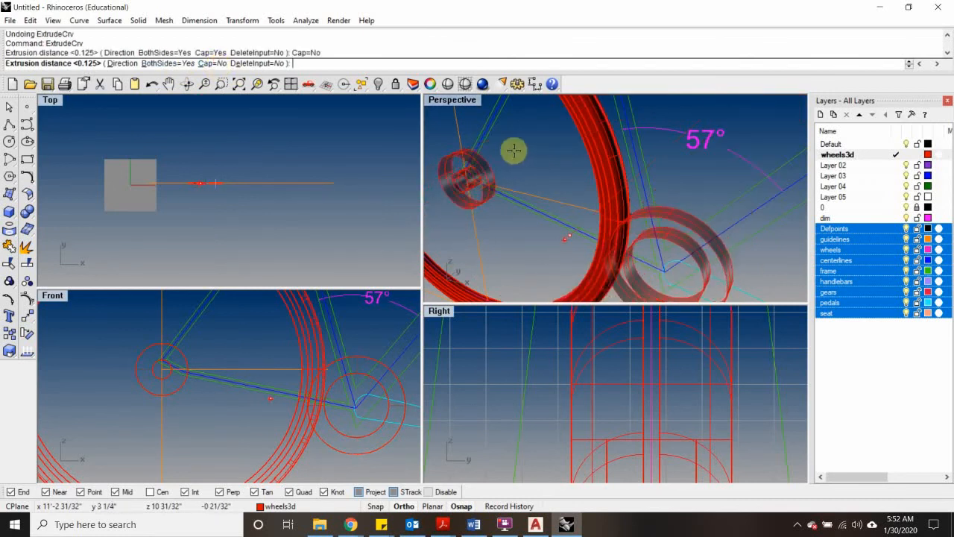
pyautogui.click(514, 164)
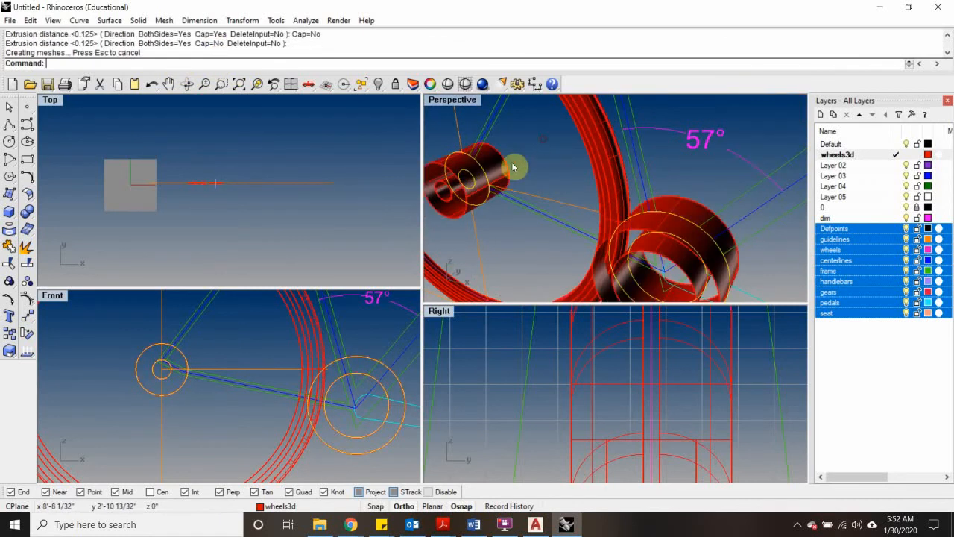
# Step: Examine the uncapped gear extrusions from several angles in the Perspective viewport and undo them
pyautogui.moveTo(570, 199); pyautogui.dragTo(651, 135, button='right')
pyautogui.click(660, 209)
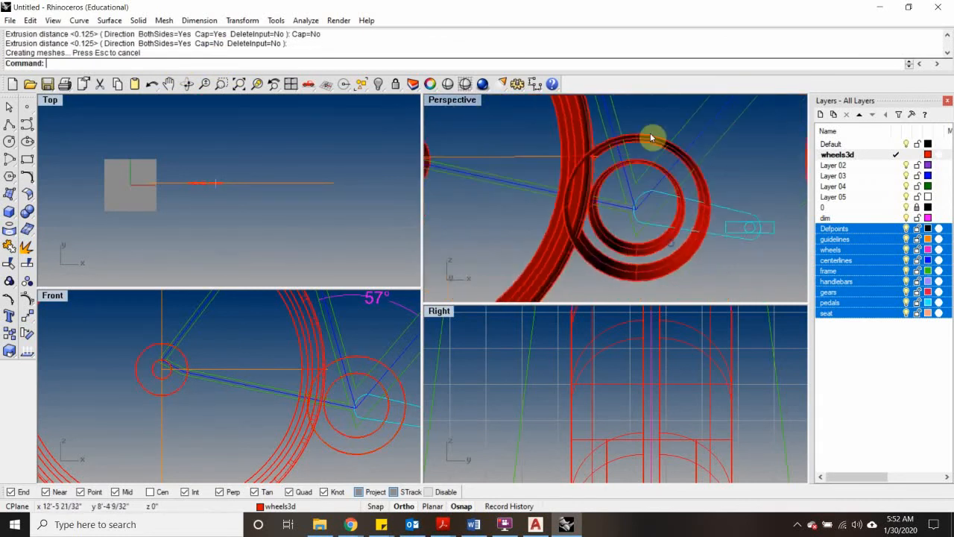
pyautogui.moveTo(629, 245); pyautogui.dragTo(527, 246, button='right')
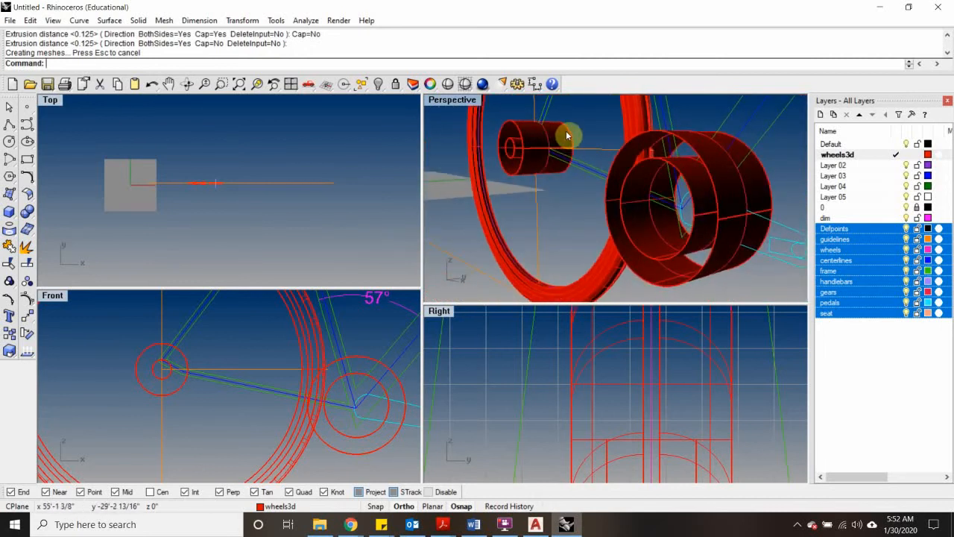
pyautogui.hotkey('ctrl', 'z')
# Step: Extrude the rear and crank gear circles 1/8" with Cap set to Yes and BothSides set to No
pyautogui.press('Return')
pyautogui.click(534, 151)
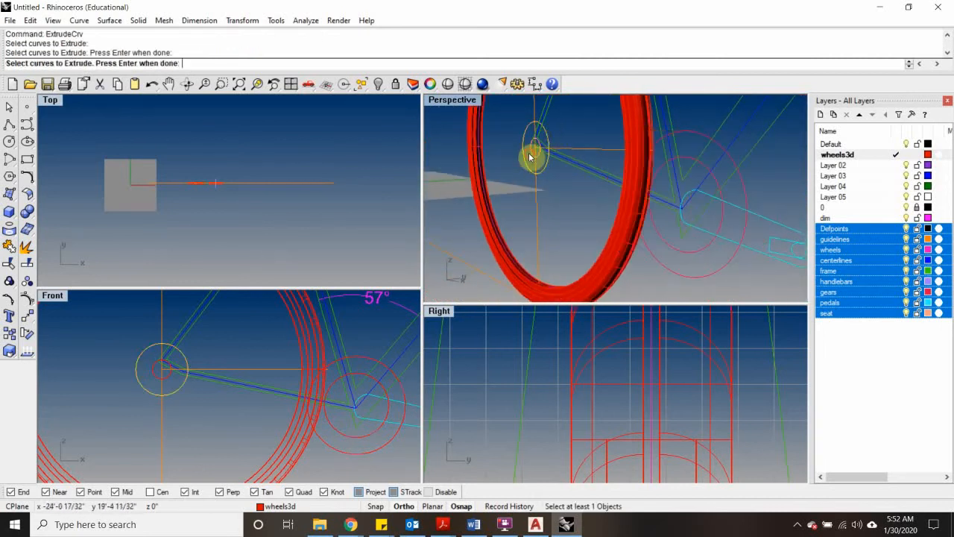
pyautogui.click(699, 162)
pyautogui.click(687, 135)
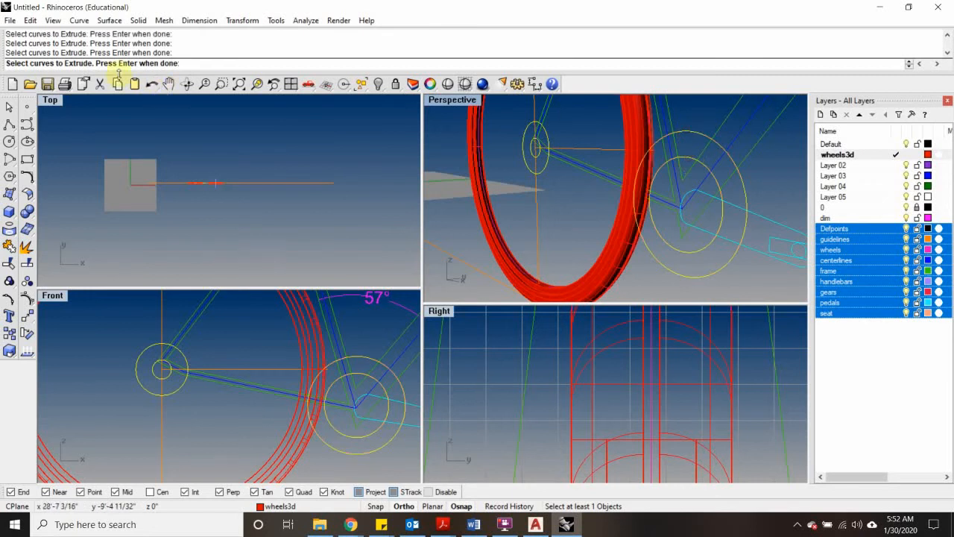
pyautogui.press('Return')
pyautogui.click(212, 64)
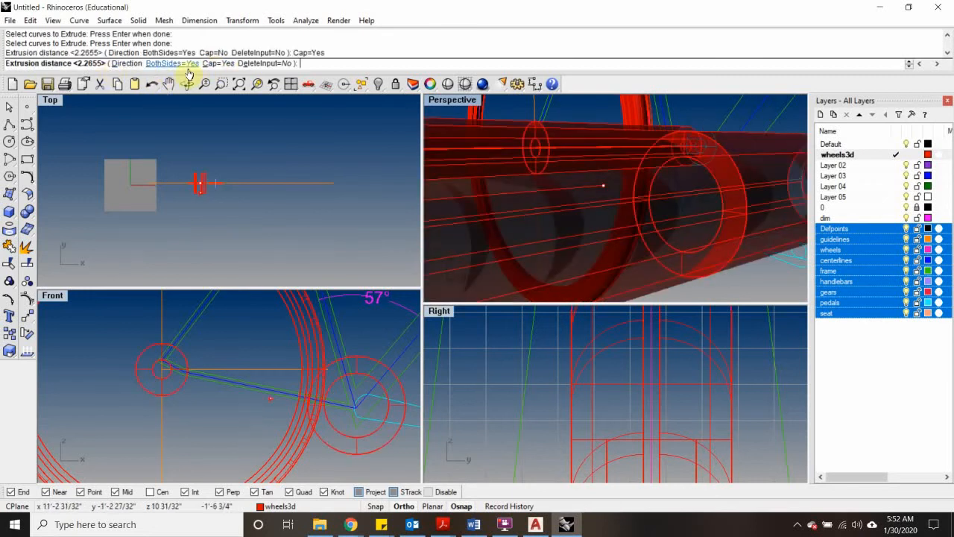
pyautogui.click(185, 65)
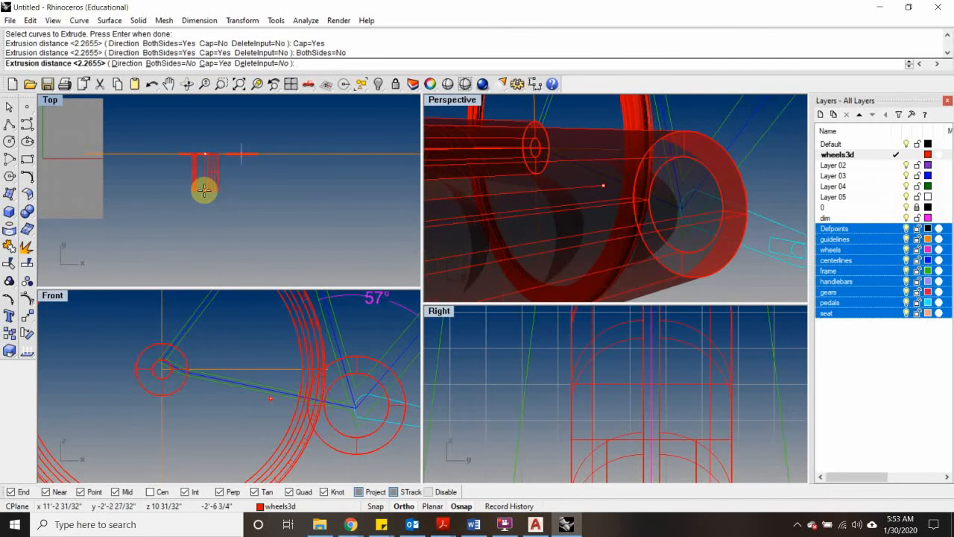
pyautogui.write('1/8"')
pyautogui.press('Return')
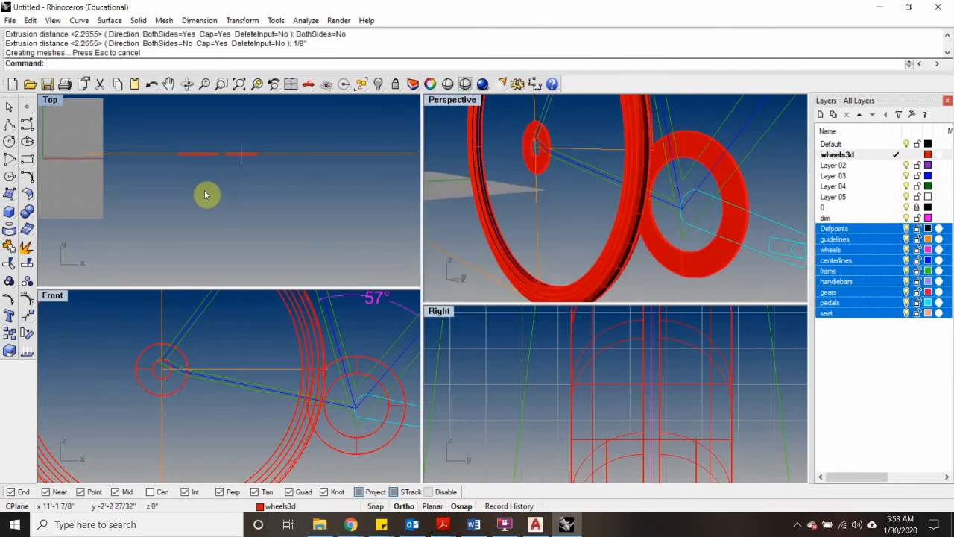
# Step: Select the crank and rear gear solids together with their outline curves for positioning in the Right viewport
pyautogui.click(704, 113)
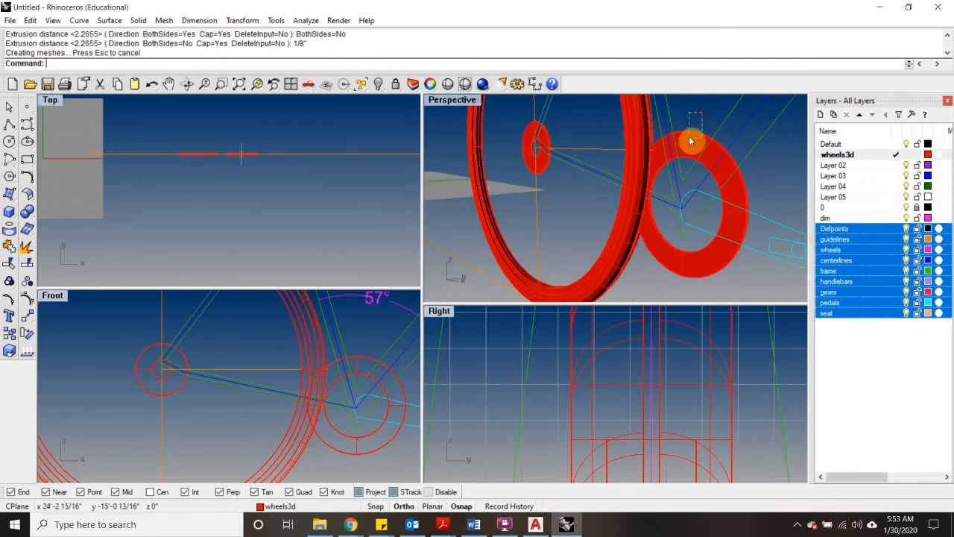
pyautogui.click(692, 130)
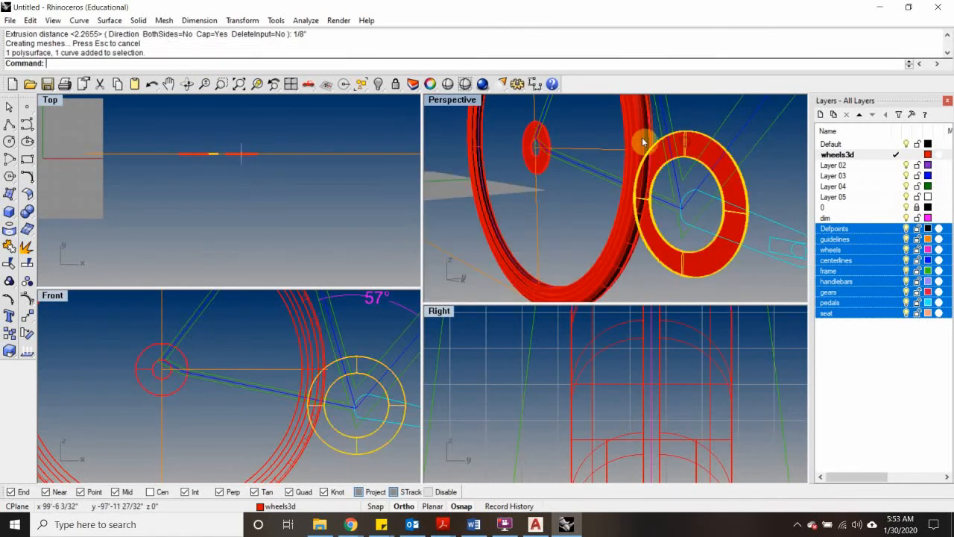
pyautogui.keyDown('shift'); pyautogui.click(542, 163); pyautogui.keyUp('shift')
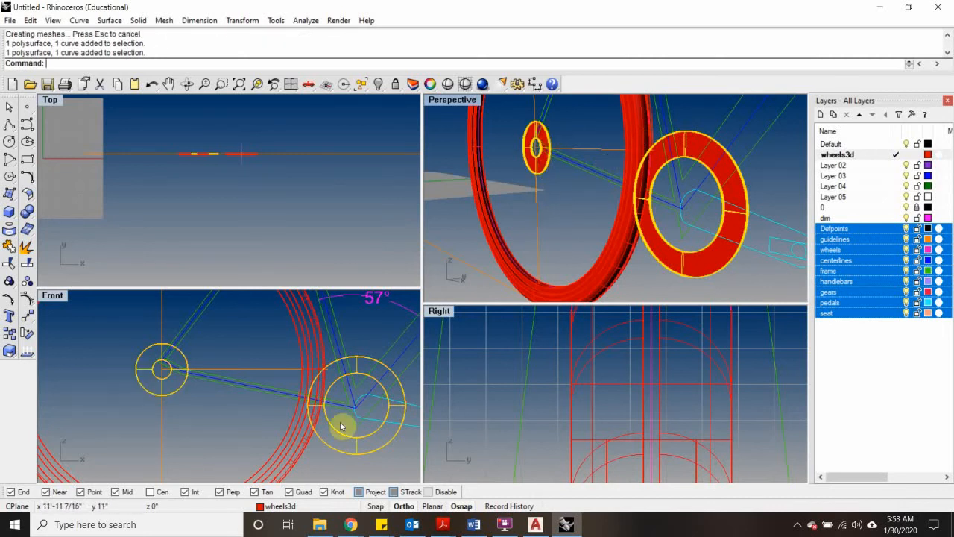
pyautogui.scroll(8, 666, 382)
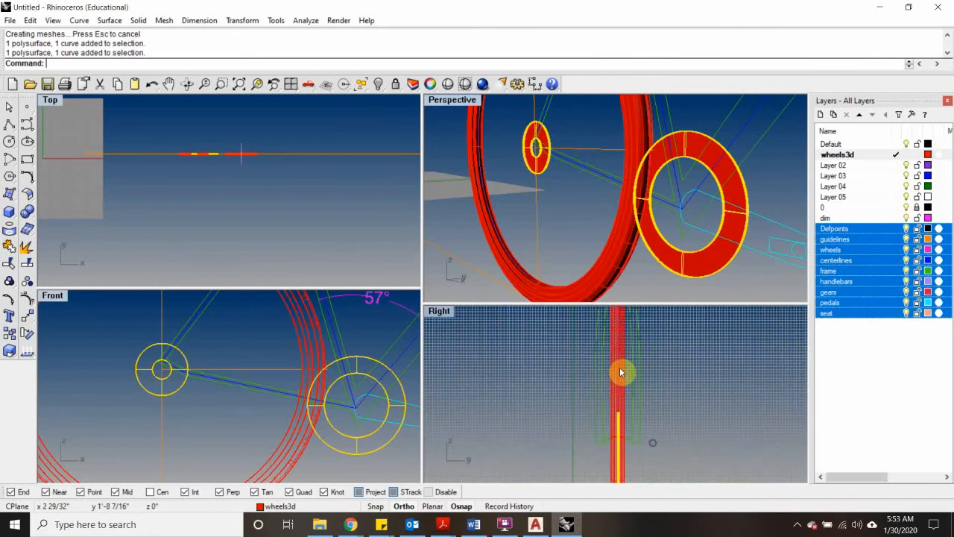
pyautogui.scroll(4, 626, 436)
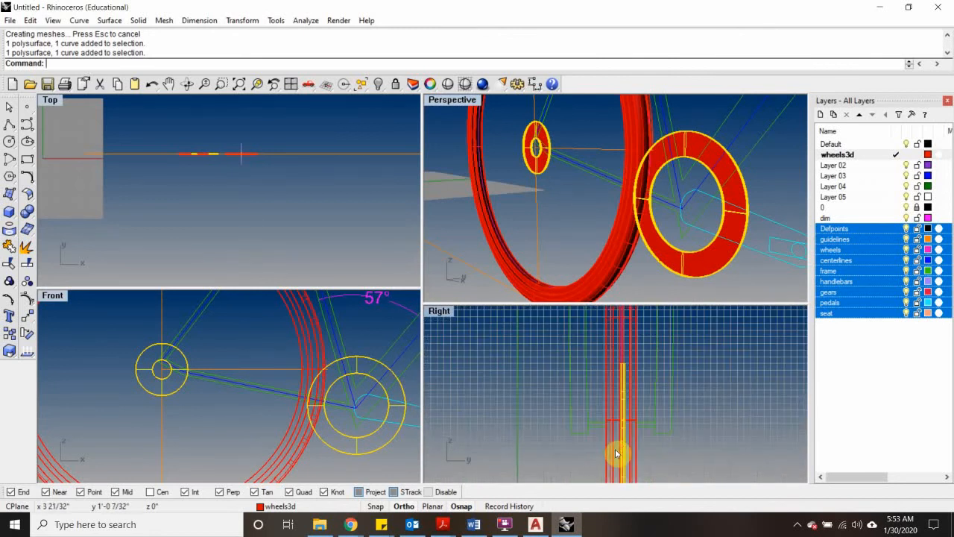
pyautogui.scroll(3, 619, 401)
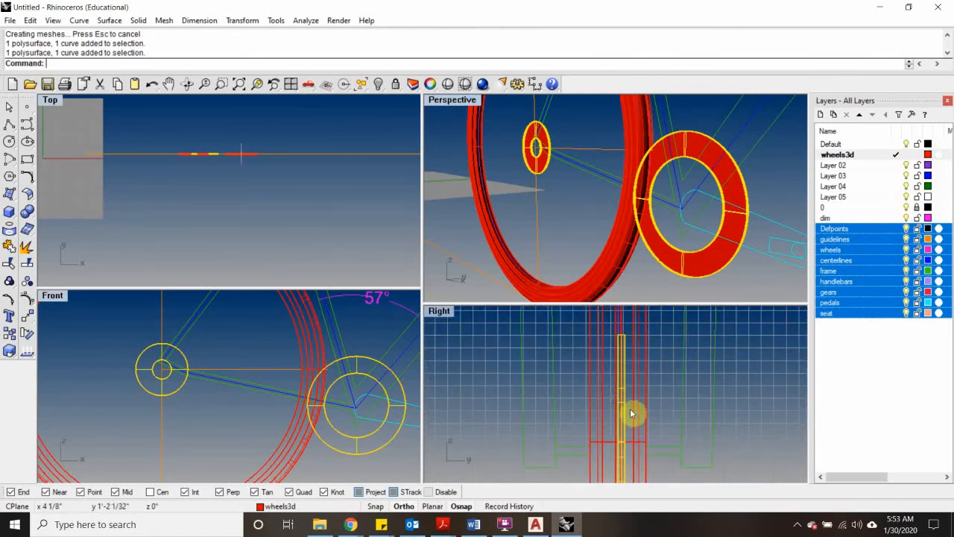
pyautogui.scroll(3, 626, 414)
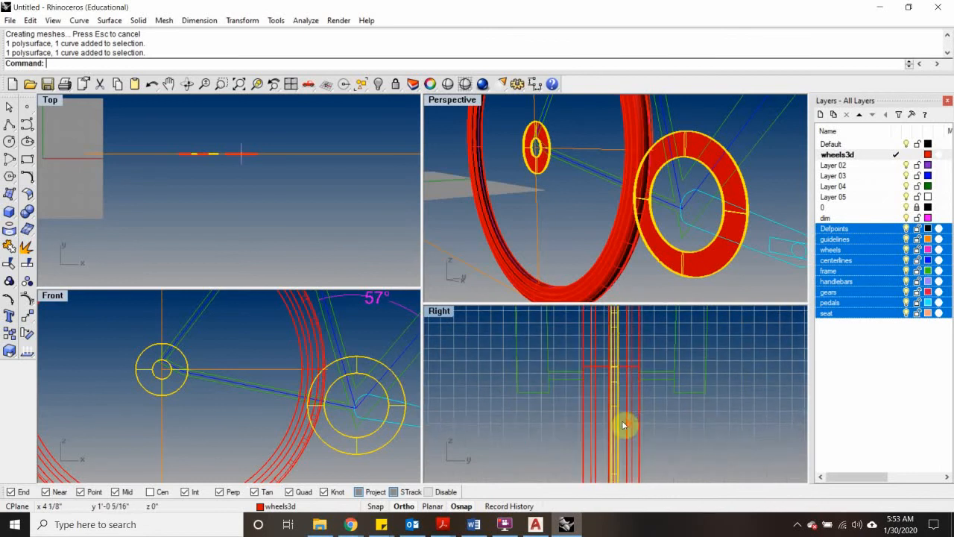
# Step: Start the Move command on the selected gears and turn off object snap projection
pyautogui.write('m')
pyautogui.press('Return')
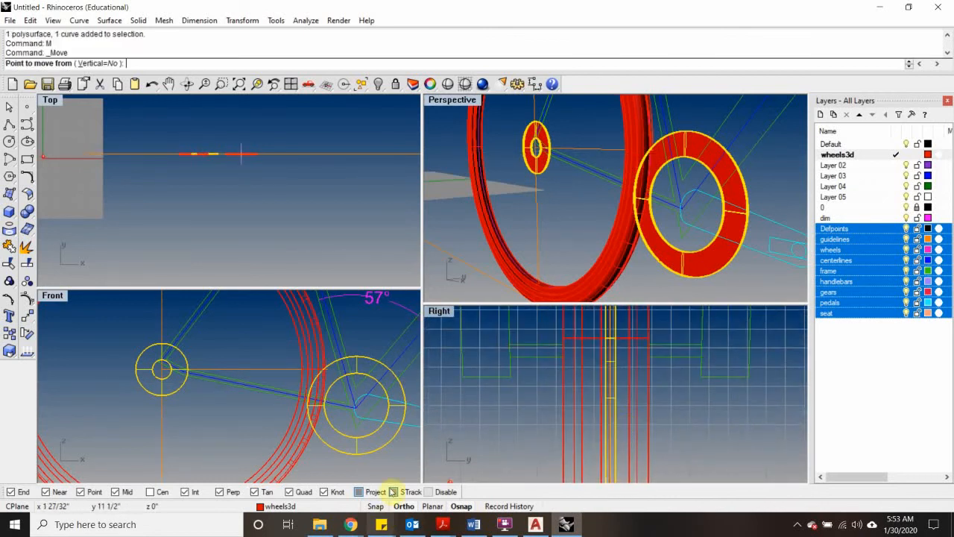
pyautogui.click(360, 496)
# Step: Try moving the selected gears between two points picked in the Perspective viewport, and undo the move
pyautogui.scroll(-4, 563, 190)
pyautogui.click(565, 192)
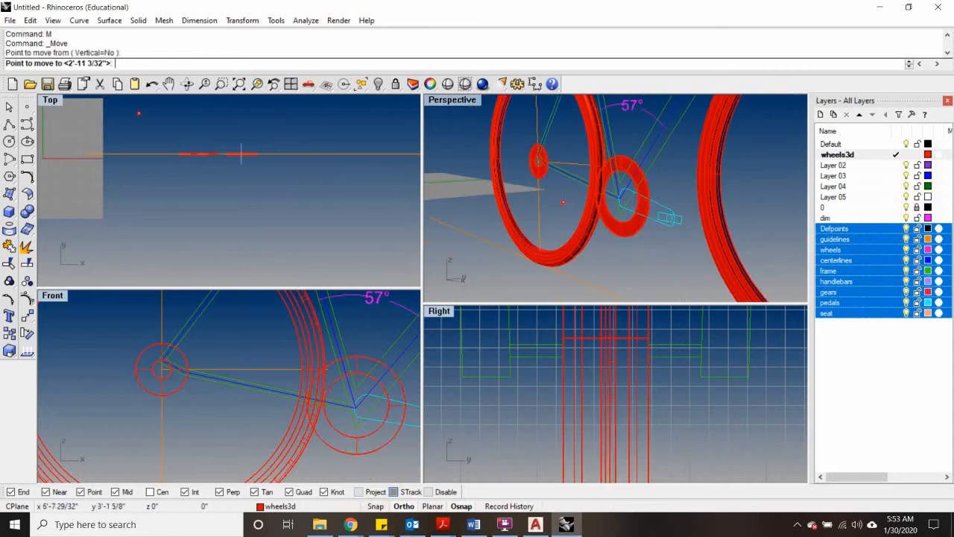
pyautogui.click(481, 175)
pyautogui.scroll(-5, 599, 180)
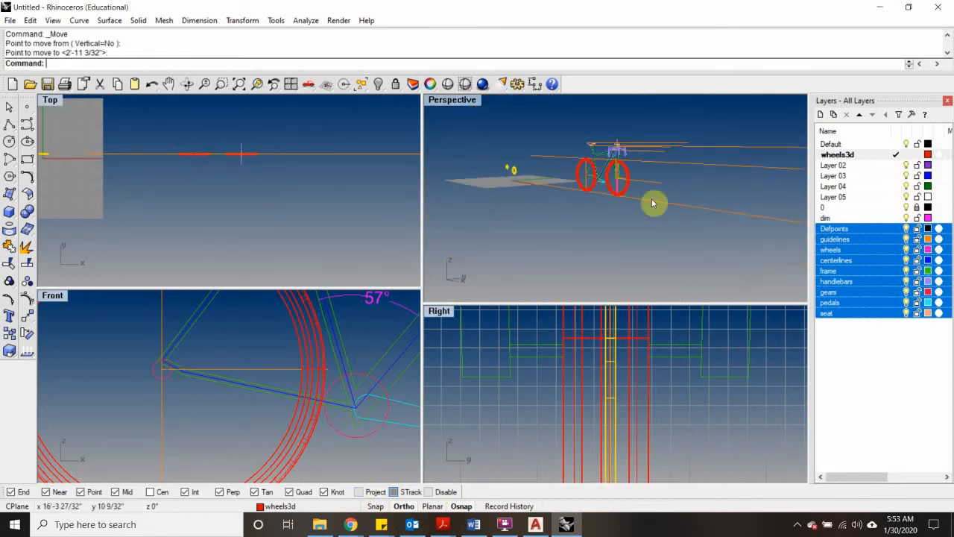
pyautogui.hotkey('ctrl', 'z')
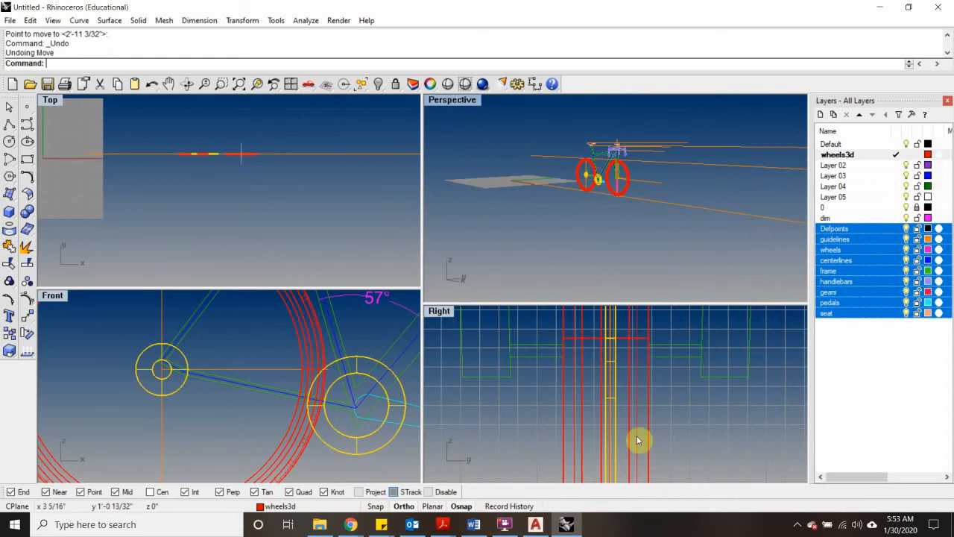
pyautogui.moveTo(565, 400); pyautogui.dragTo(655, 407, button='right')
pyautogui.scroll(-5, 655, 407)
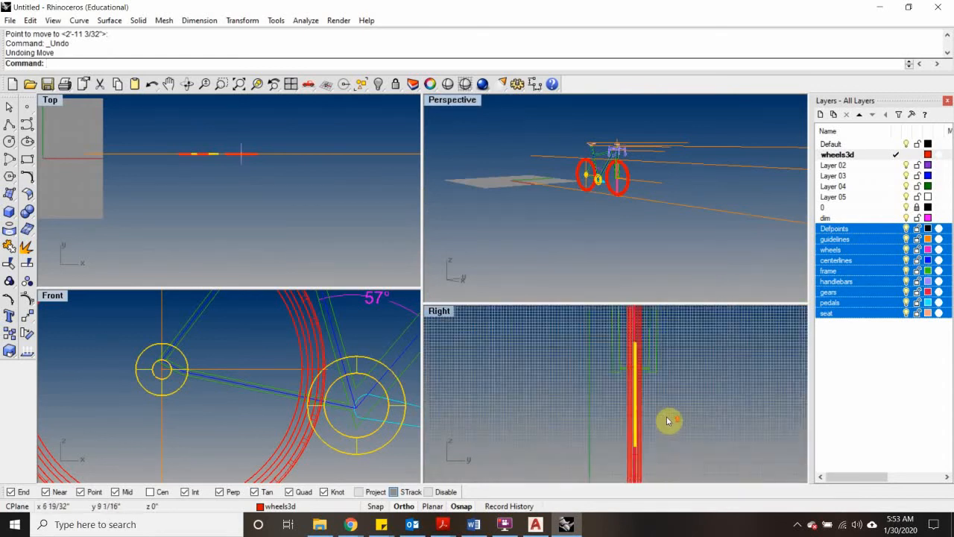
pyautogui.scroll(2, 637, 340)
pyautogui.write('M')
pyautogui.scroll(2, 650, 352)
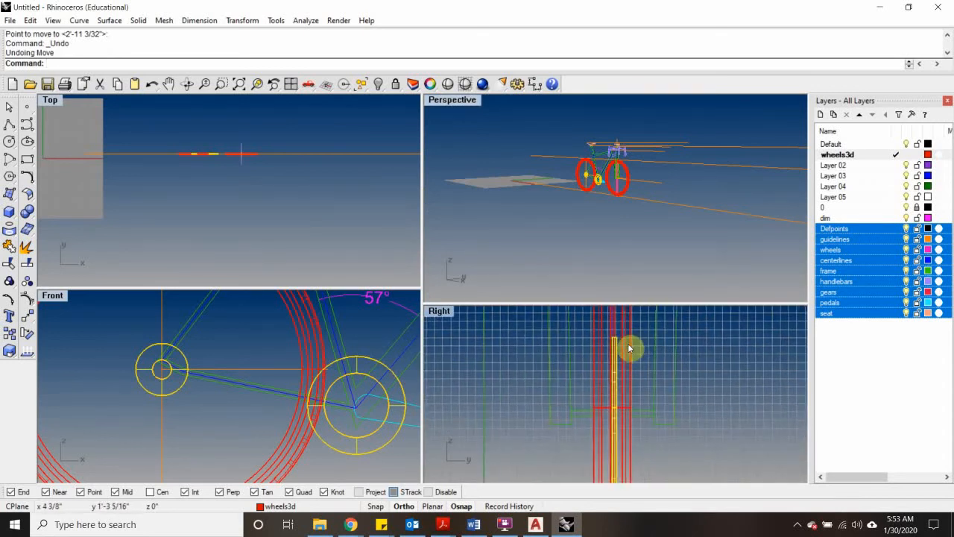
pyautogui.press('Return')
pyautogui.scroll(1, 661, 344)
pyautogui.click(714, 348)
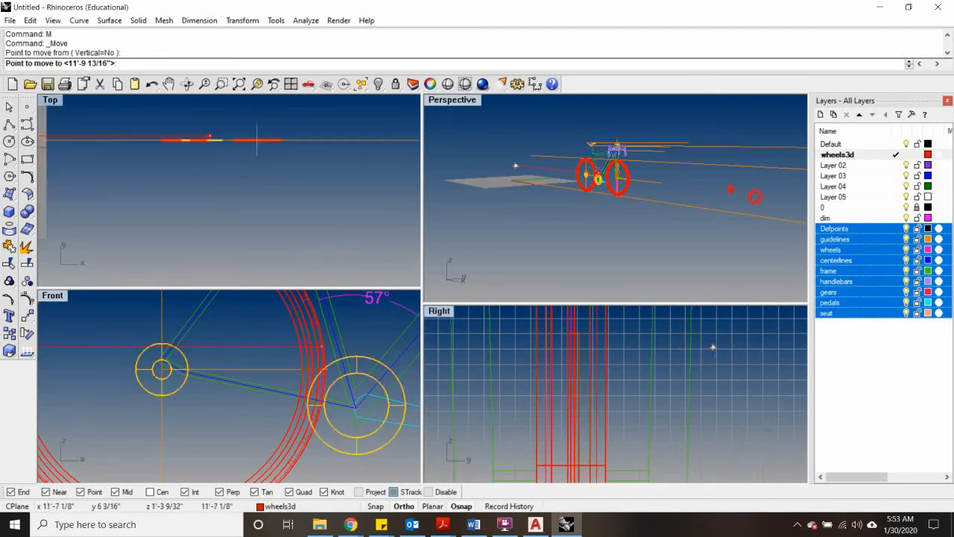
pyautogui.click(194, 209)
# Step: Move the selected gear solids and outlines 1/2" sideways in the negative Y direction in the Top viewport, and clear the selection
pyautogui.write('m')
pyautogui.press('Return')
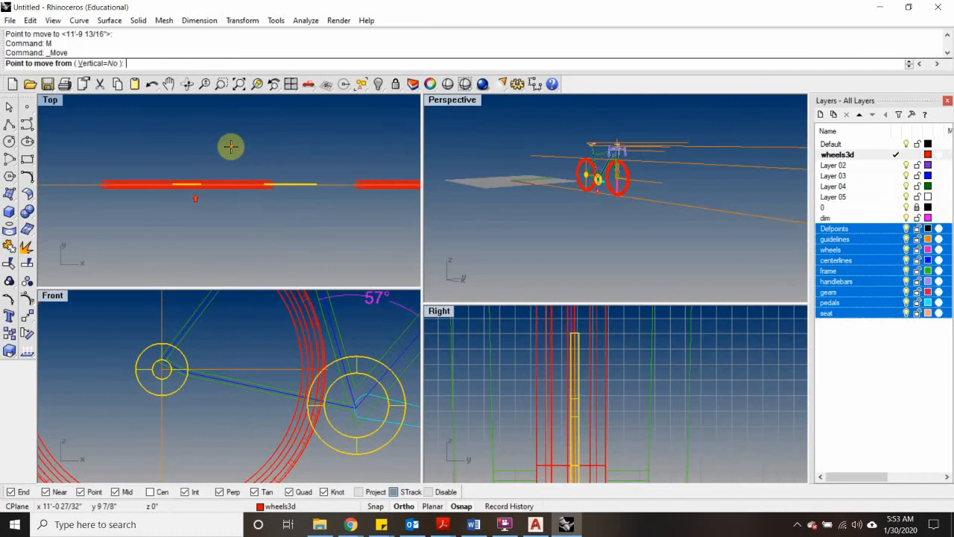
pyautogui.click(232, 152)
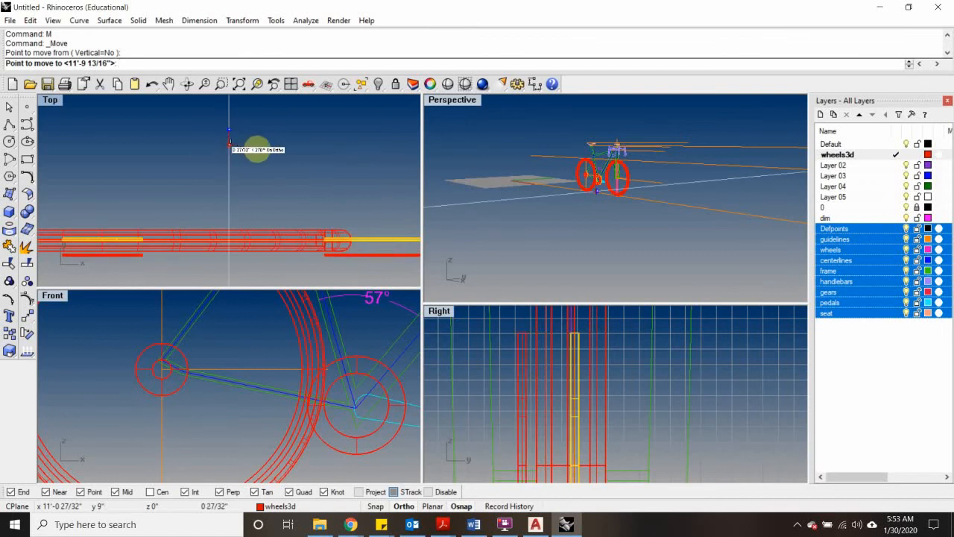
pyautogui.write('1/2')
pyautogui.press('Return')
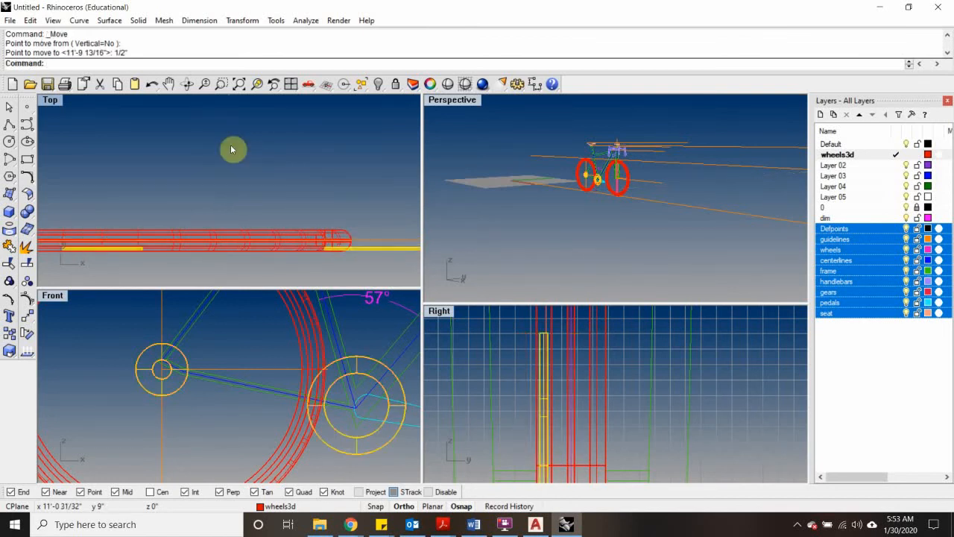
pyautogui.scroll(6, 588, 157)
pyautogui.press('Escape')
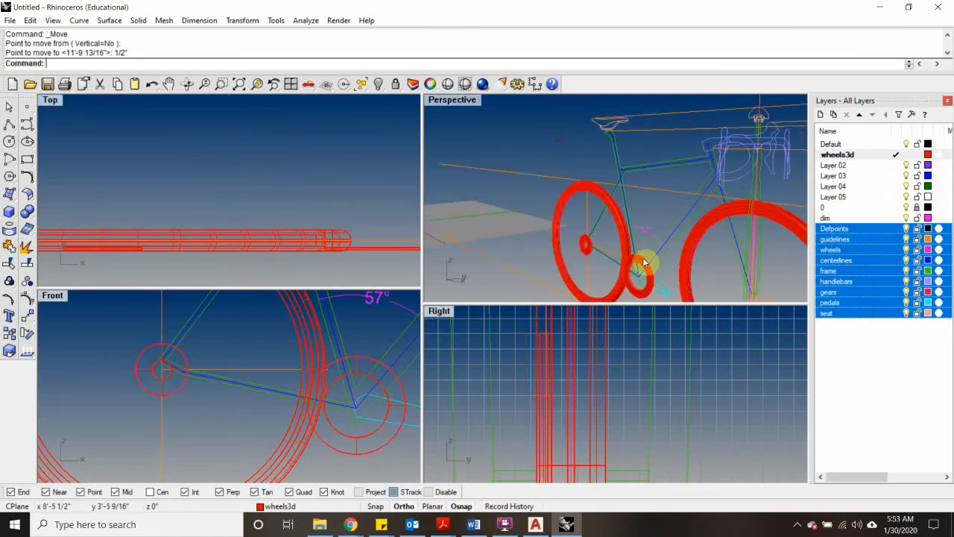
# Step: Select the crank arm, axle and pedal curves and move them 1/2" in the negative Y direction in the Top viewport
pyautogui.scroll(5, 656, 281)
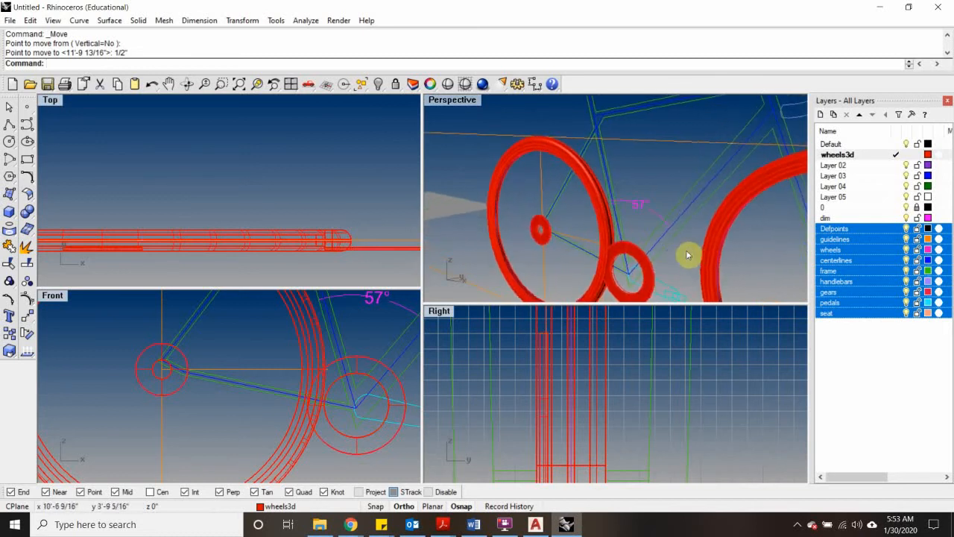
pyautogui.scroll(5, 666, 208)
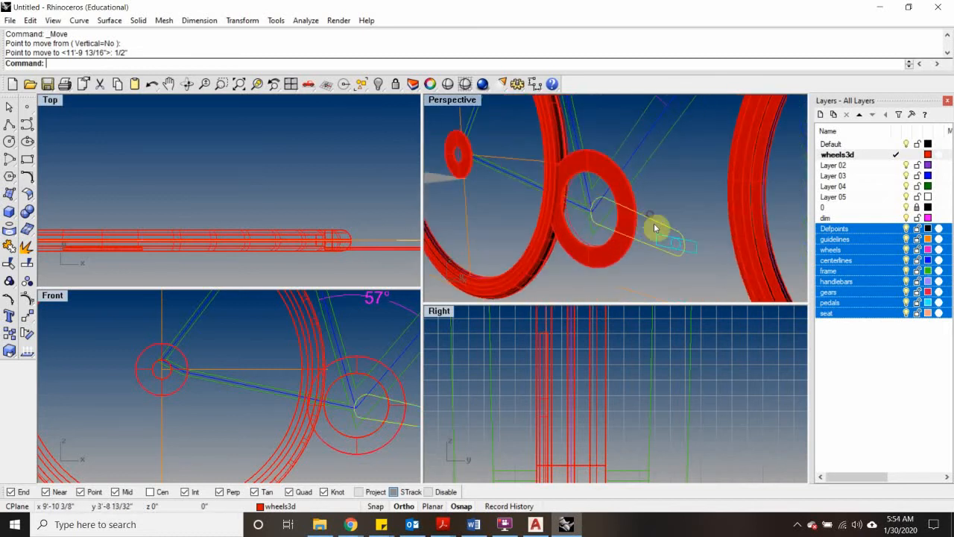
pyautogui.click(693, 246)
pyautogui.click(667, 256)
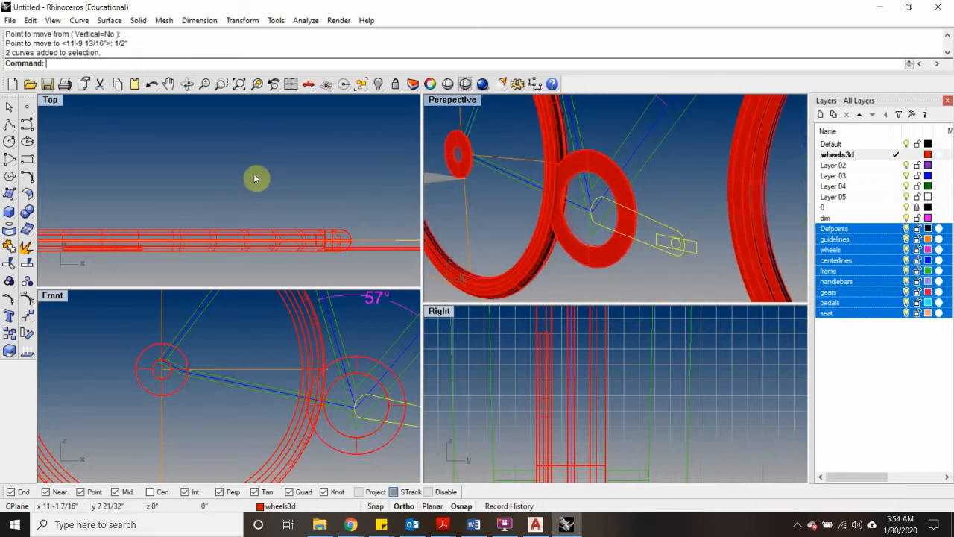
pyautogui.scroll(-3, 268, 172)
pyautogui.write('M')
pyautogui.press('Return')
pyautogui.click(304, 150)
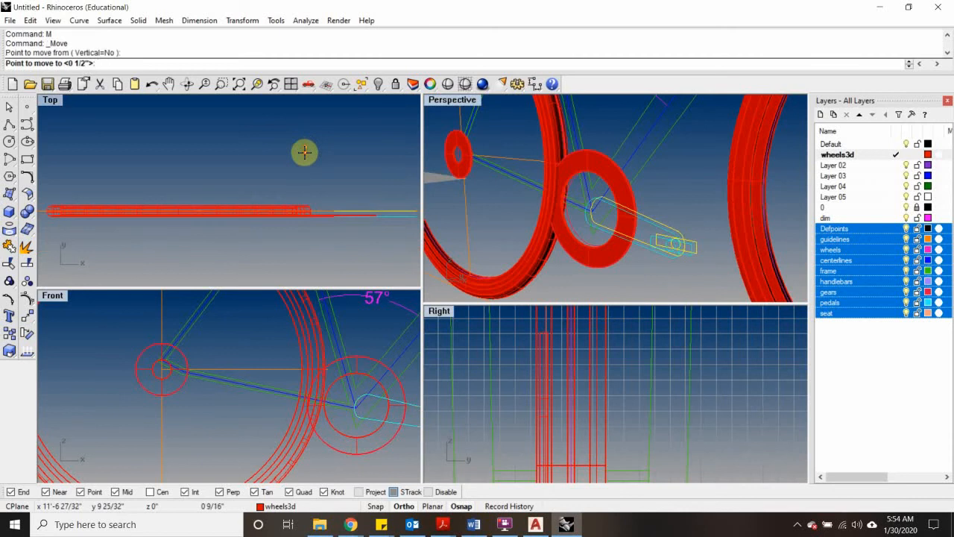
pyautogui.write('1/2"')
pyautogui.press('Return')
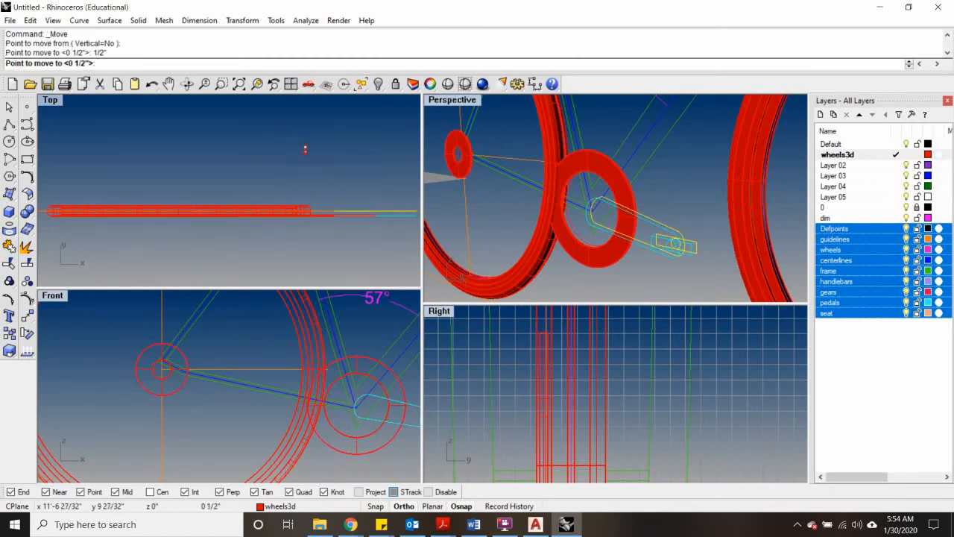
pyautogui.click(299, 184)
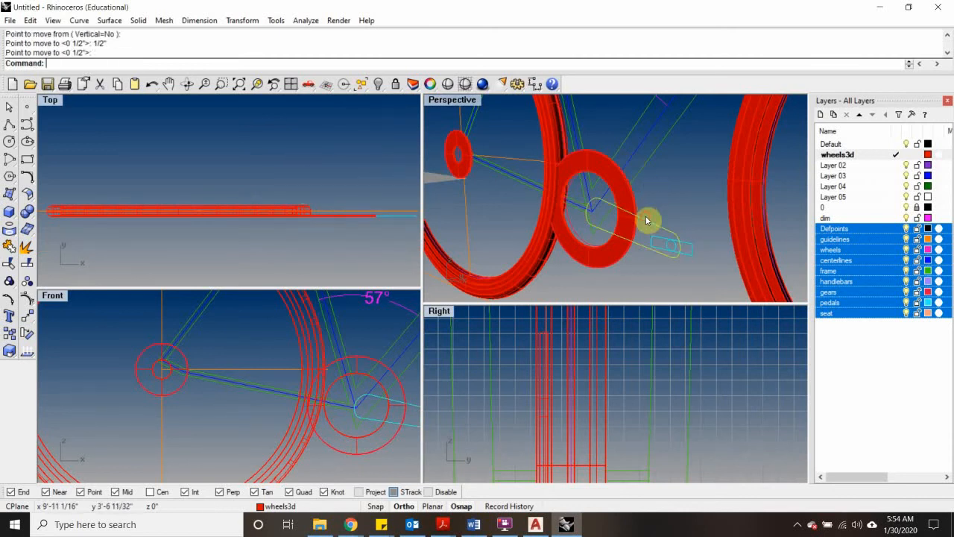
pyautogui.write('m')
pyautogui.press('Return')
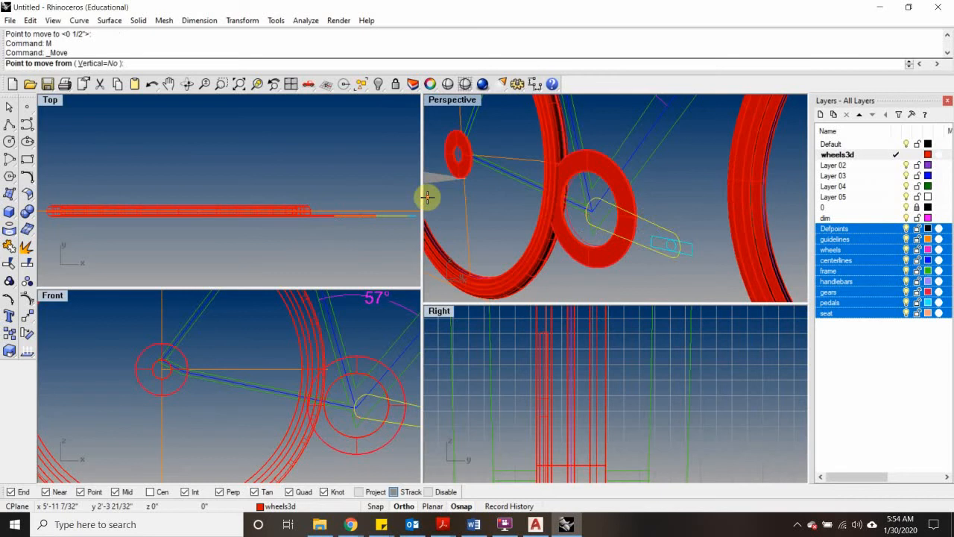
pyautogui.press('Escape')
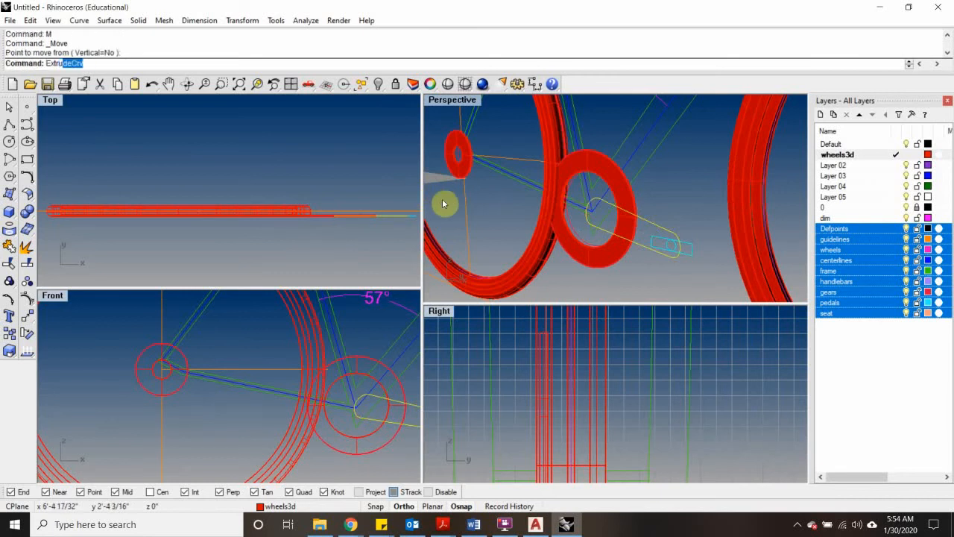
# Step: Extrude the crank arm outline 1/2" with Cap set to Yes and BothSides set to No
pyautogui.write('Extru')
pyautogui.press('Return')
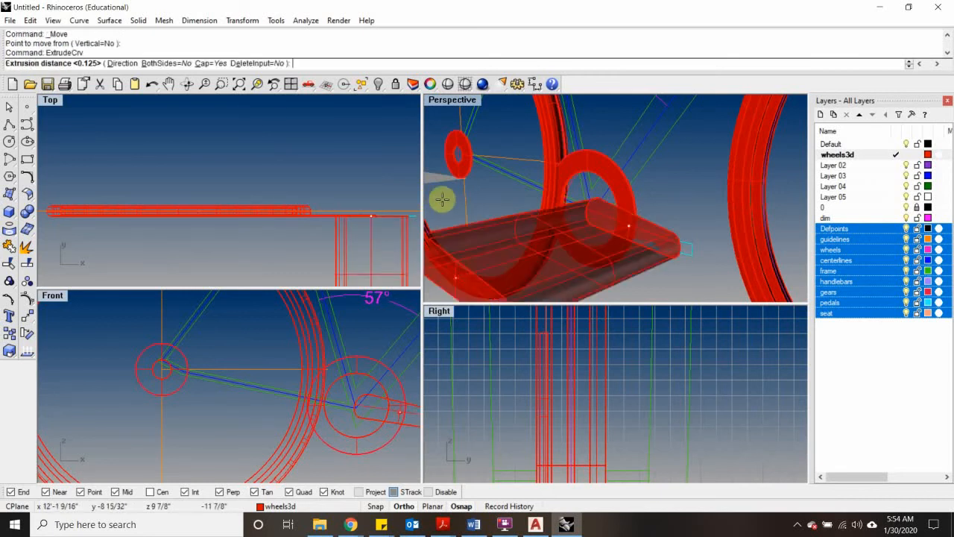
pyautogui.write('1/2')
pyautogui.press('Return')
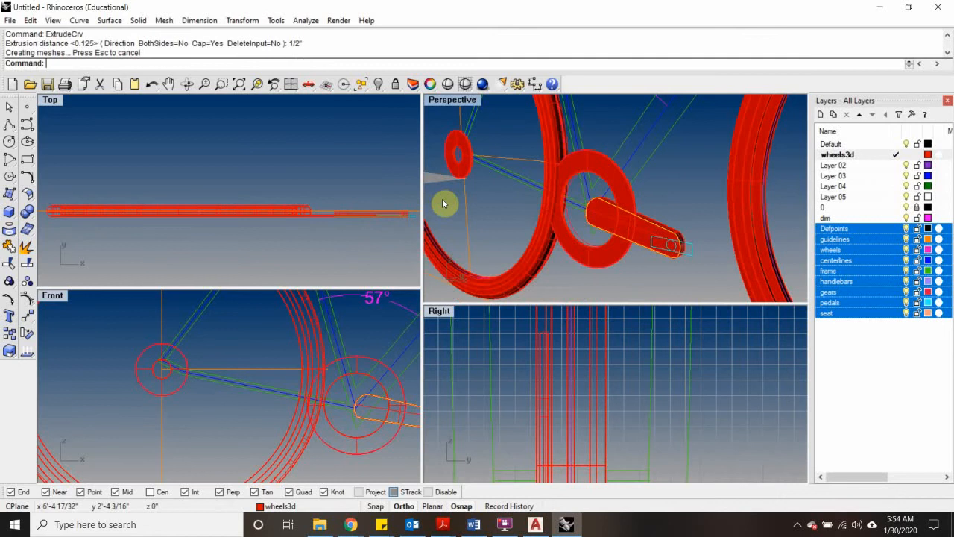
# Step: Extrude the pedal axle circle at the end of the crank arm 3" as a capped solid
pyautogui.scroll(3, 690, 250)
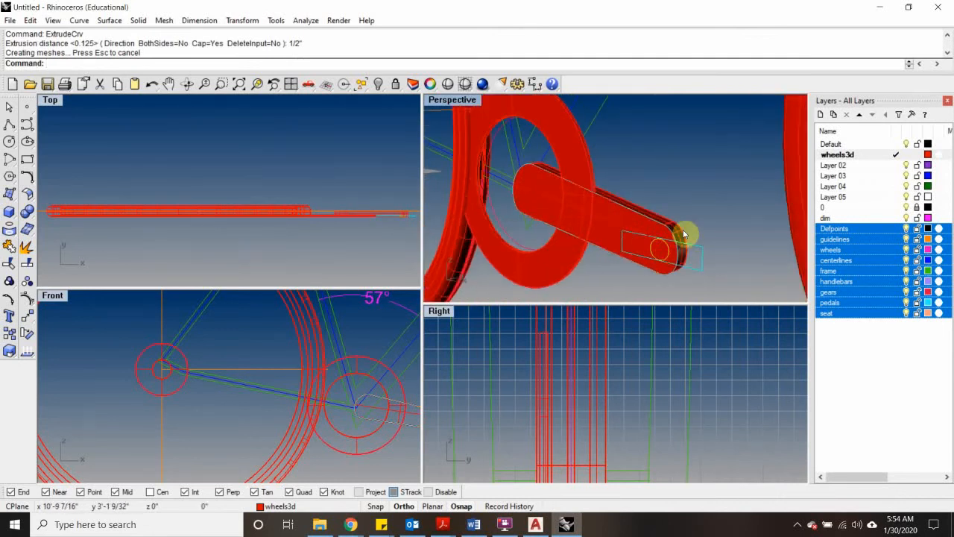
pyautogui.rightClick(347, 199)
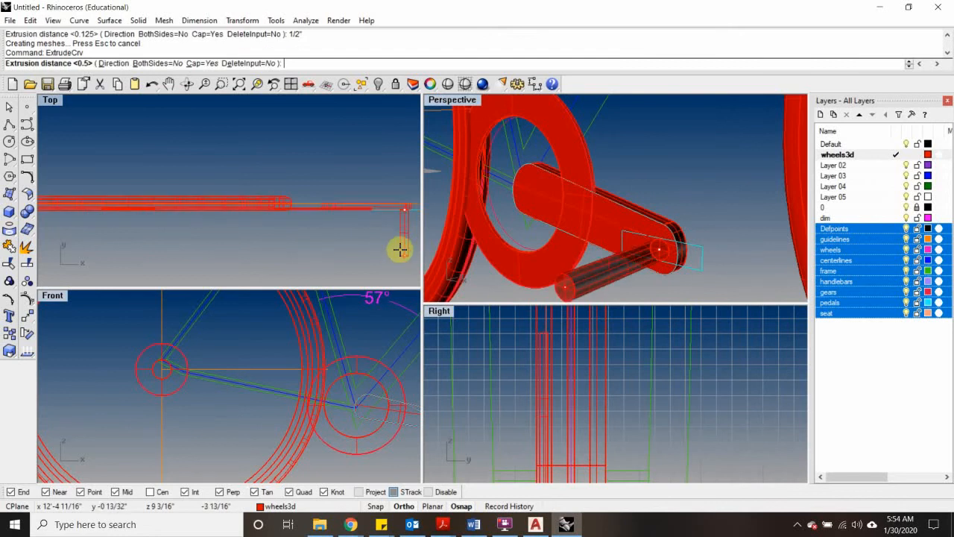
pyautogui.moveTo(399, 249); pyautogui.dragTo(297, 224, button='right')
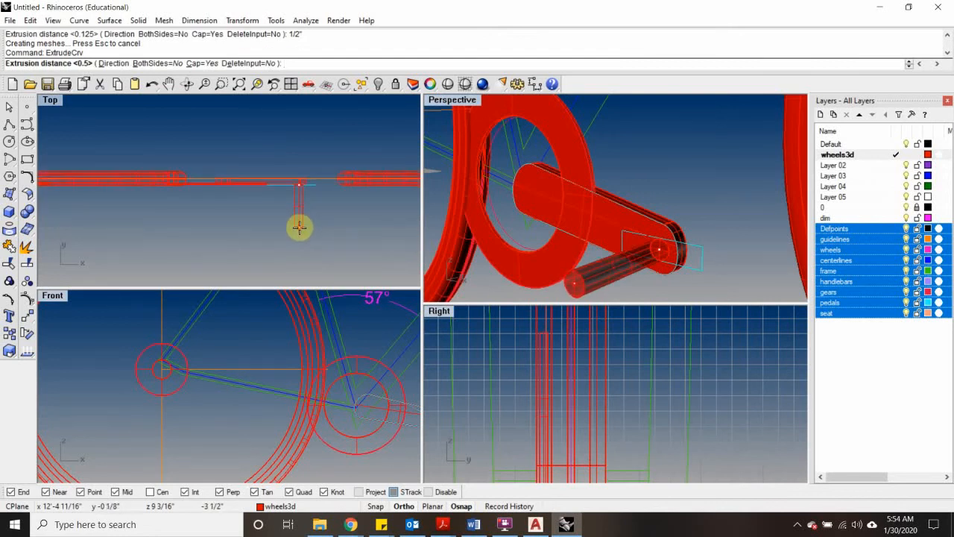
pyautogui.write('3')
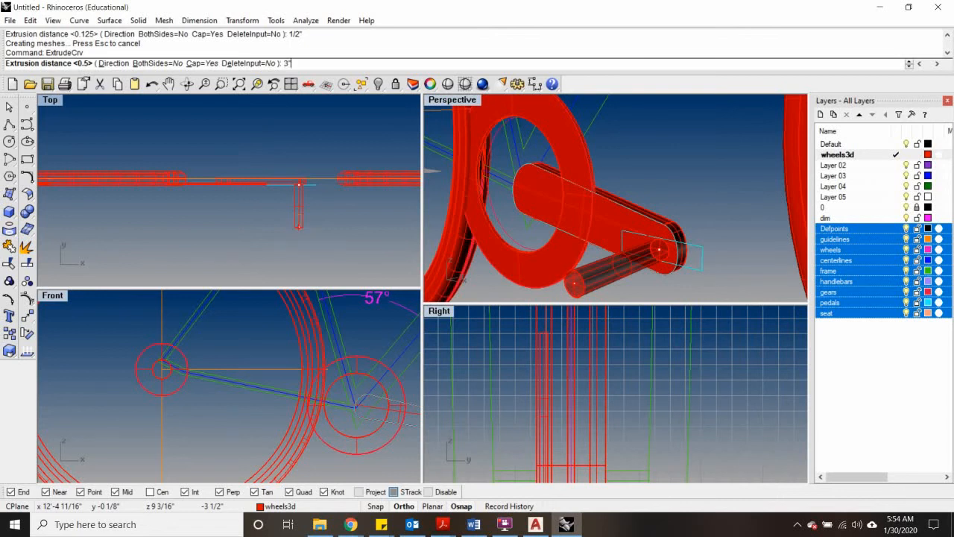
pyautogui.write('"')
pyautogui.press('Return')
# Step: Mirror the crank arm and pedal axle solids to the outer side of the gear in the Top viewport, and delete the originals
pyautogui.scroll(2, 290, 190)
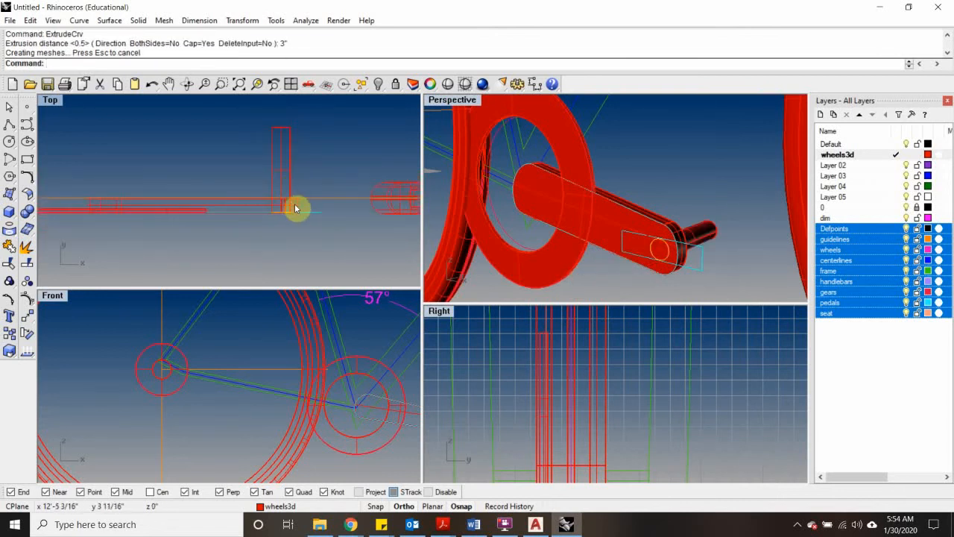
pyautogui.click(294, 205)
pyautogui.write('Mi')
pyautogui.press('Return')
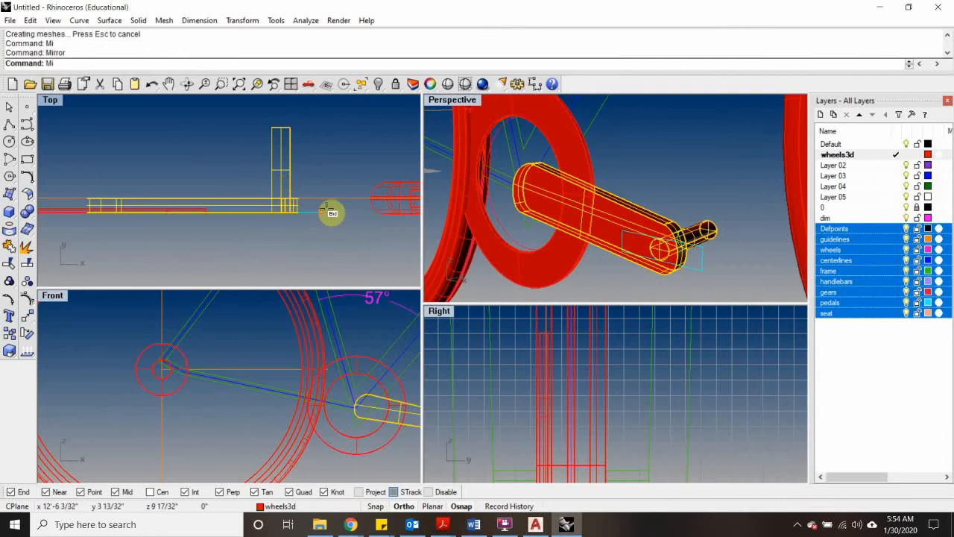
pyautogui.click(328, 211)
pyautogui.click(316, 220)
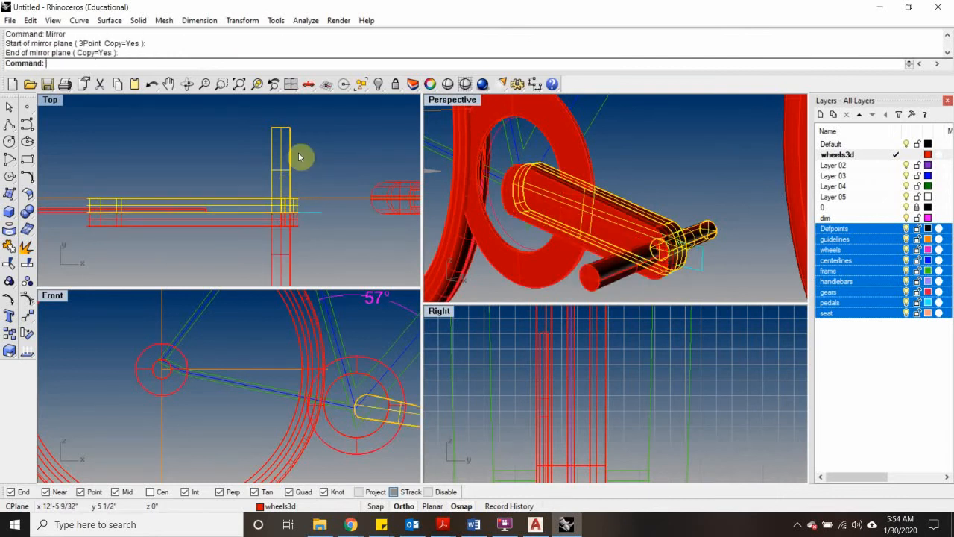
pyautogui.press('Delete')
# Step: Move the pedal rectangle about 13/16" outward along the pedal axle in the Top viewport
pyautogui.moveTo(664, 177); pyautogui.dragTo(616, 229, button='right')
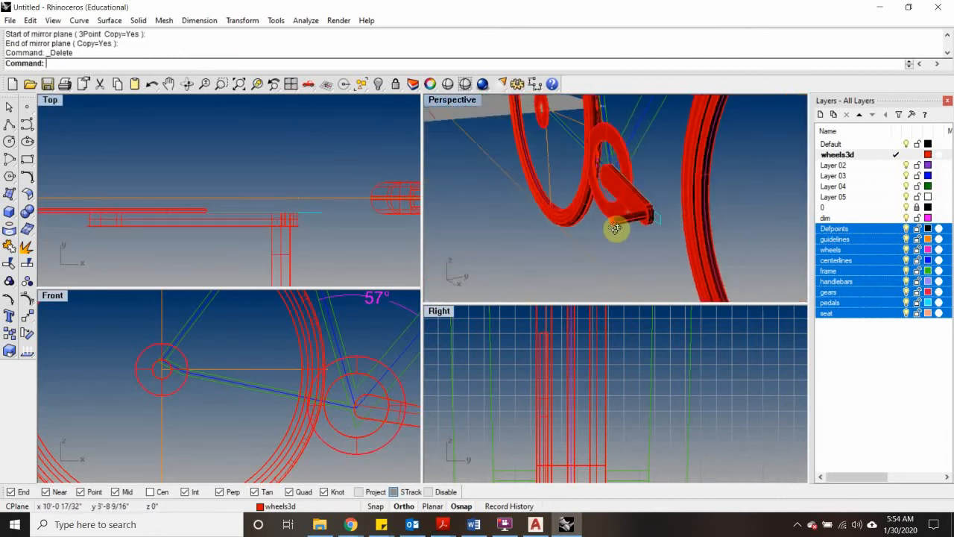
pyautogui.scroll(5, 677, 213)
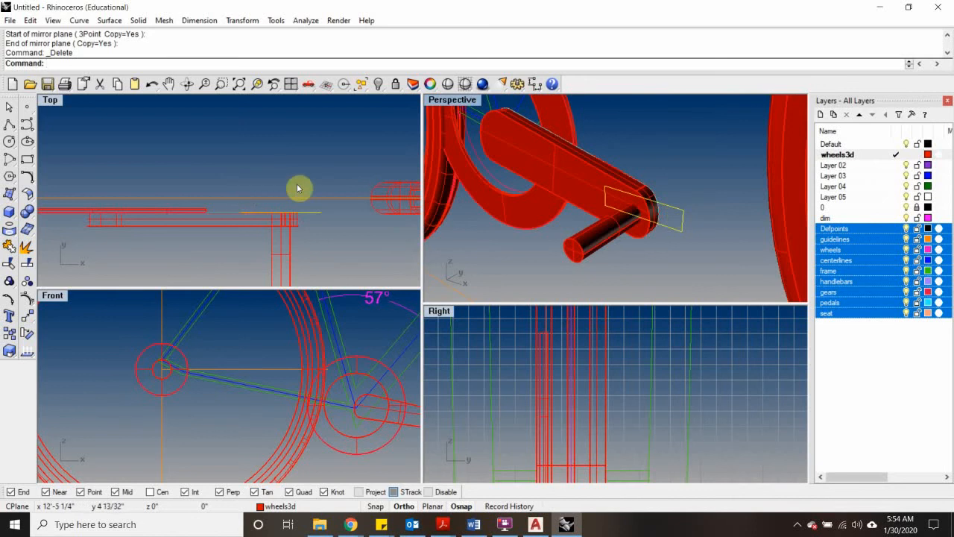
pyautogui.write('M')
pyautogui.press('Return')
pyautogui.click(330, 116)
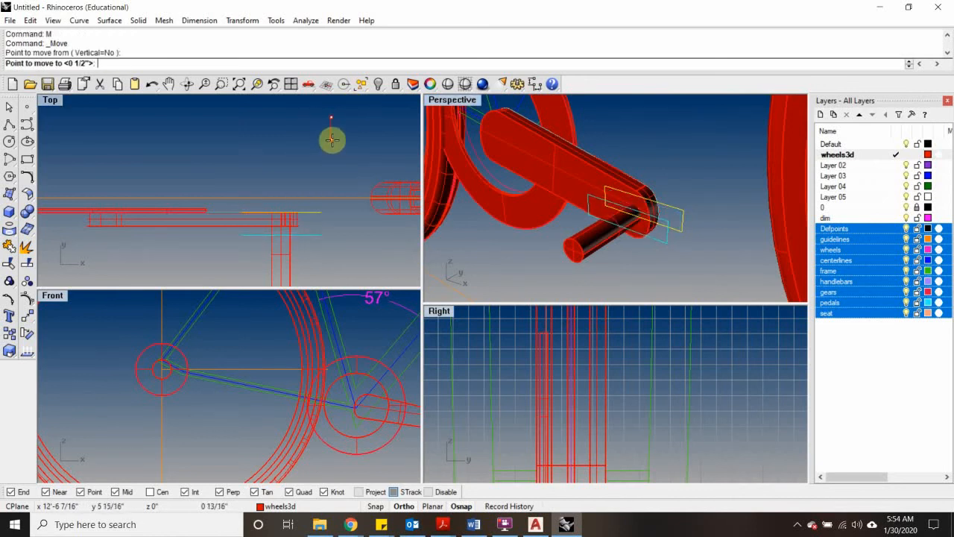
pyautogui.click(332, 139)
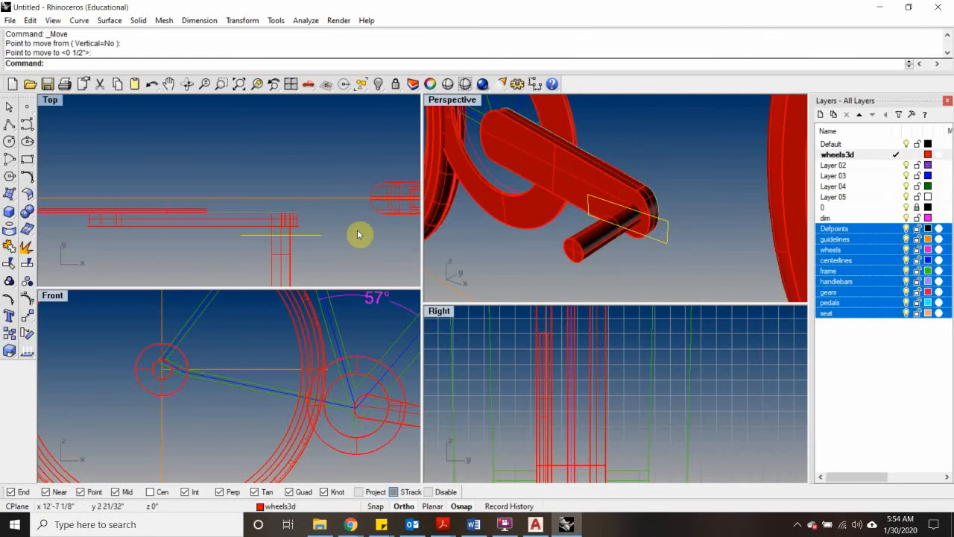
# Step: Extrude the pedal rectangle 3" outward around the axle with Cap set to Yes
pyautogui.scroll(-2, 279, 213)
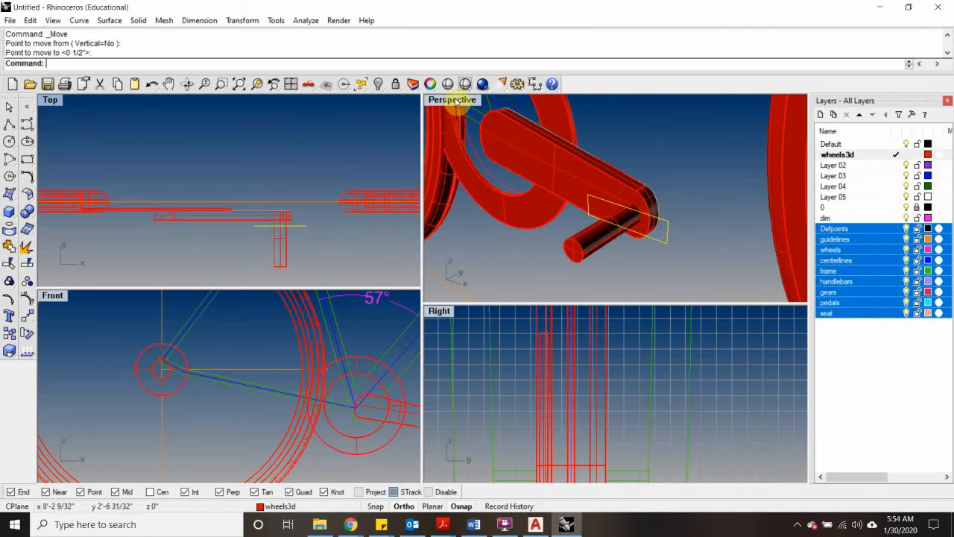
pyautogui.write('udeCrv')
pyautogui.press('Return')
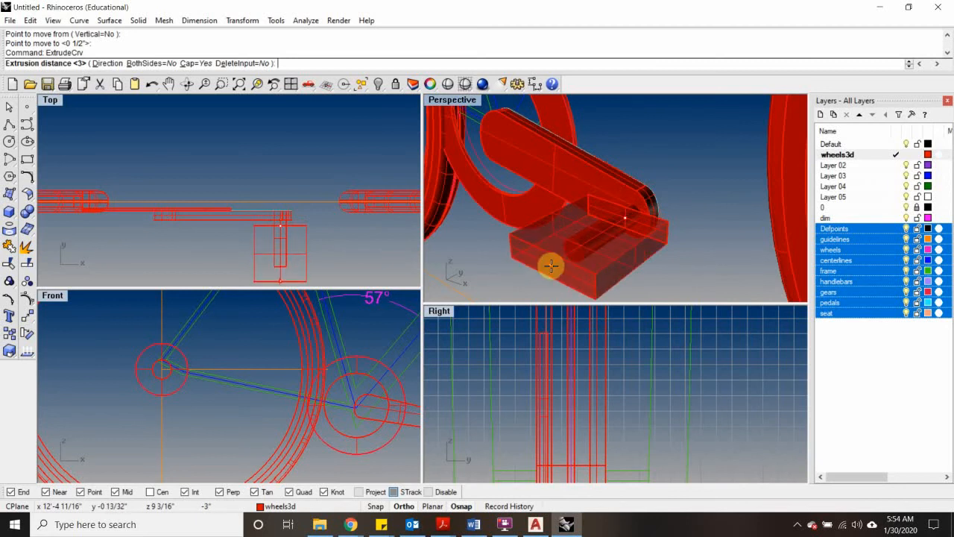
pyautogui.click(552, 265)
# Step: Examine the crank and pedal assembly, the frame, and the handlebar and fork curves above the front wheel in the Perspective viewport
pyautogui.moveTo(552, 266); pyautogui.dragTo(638, 240, button='right')
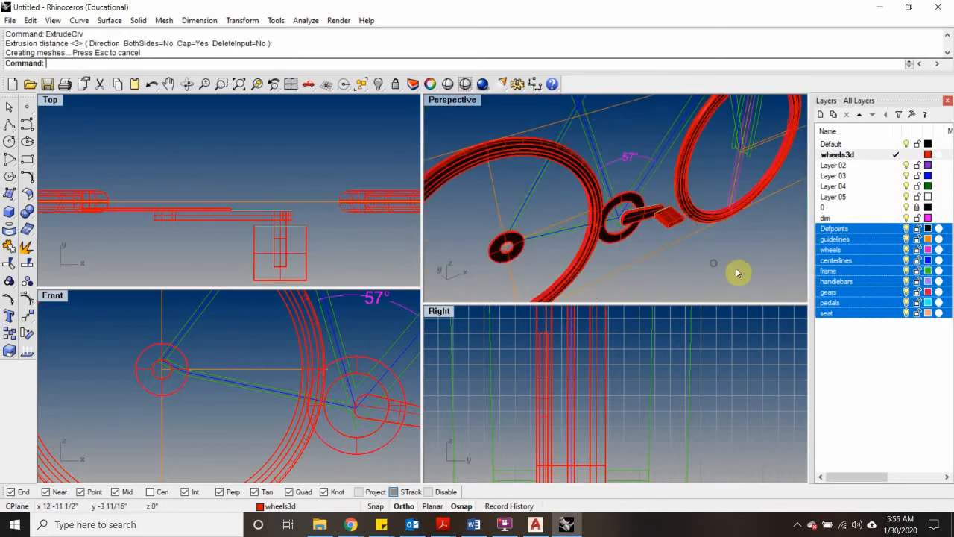
pyautogui.keyDown('shift'); pyautogui.moveTo(736, 267); pyautogui.dragTo(567, 230, button='right'); pyautogui.keyUp('shift')
pyautogui.scroll(5, 587, 197)
pyautogui.scroll(-5, 624, 206)
pyautogui.moveTo(624, 206); pyautogui.dragTo(485, 207, button='right')
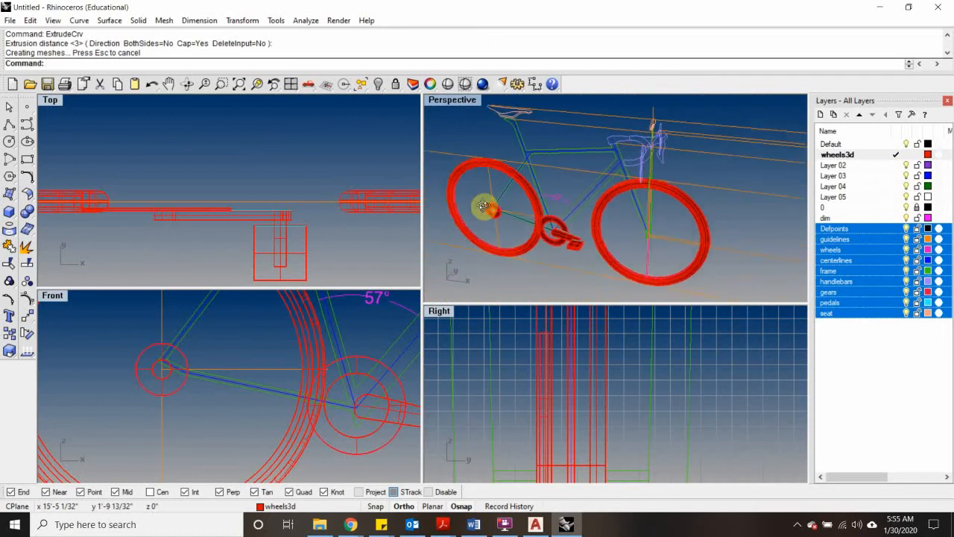
pyautogui.scroll(3, 659, 141)
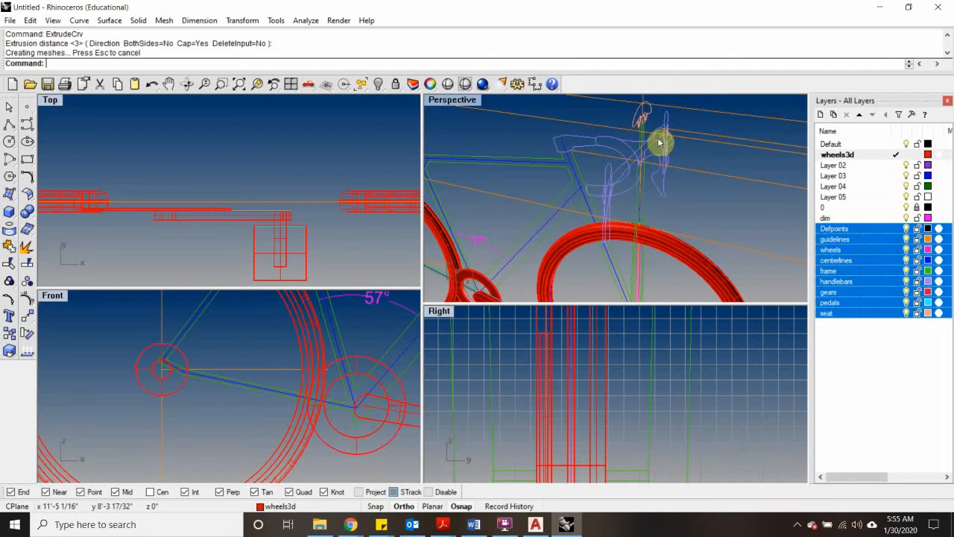
pyautogui.scroll(-3, 599, 209)
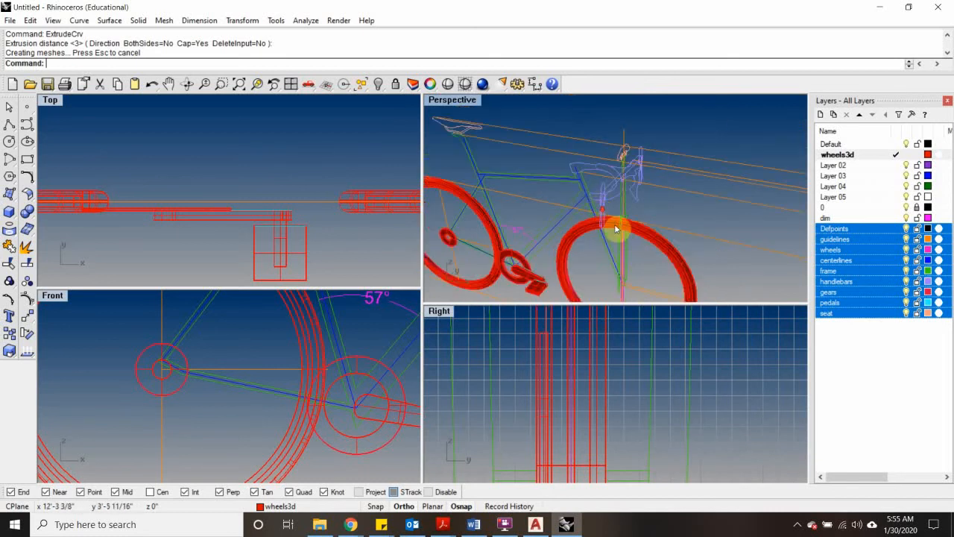
pyautogui.moveTo(616, 228); pyautogui.dragTo(540, 227, button='right')
pyautogui.scroll(5, 580, 206)
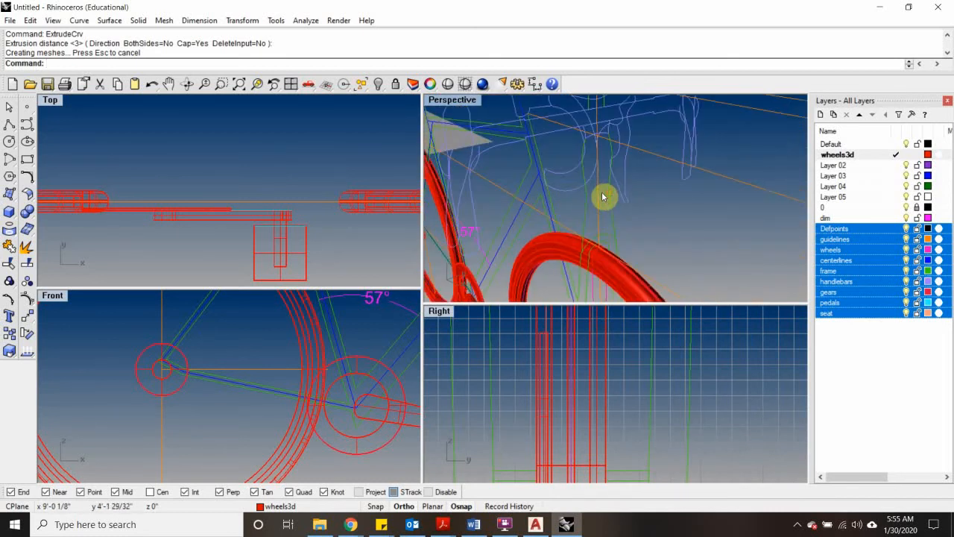
# Step: Examine the fork centerline, front wheel and handlebar curves from several angles in the Perspective and Right viewports
pyautogui.scroll(-5, 602, 192)
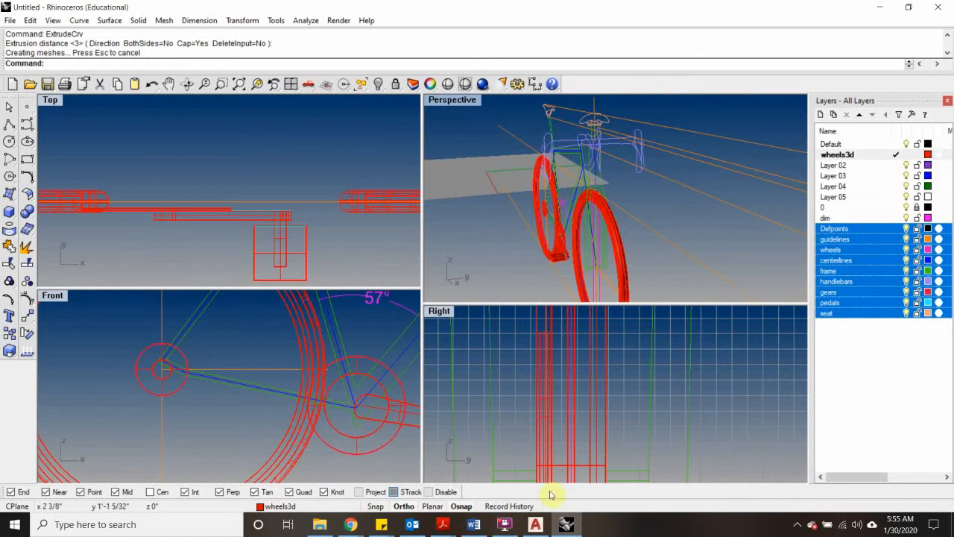
pyautogui.scroll(-2, 566, 445)
pyautogui.scroll(-2, 566, 445)
pyautogui.moveTo(560, 421); pyautogui.dragTo(560, 421, button='right')
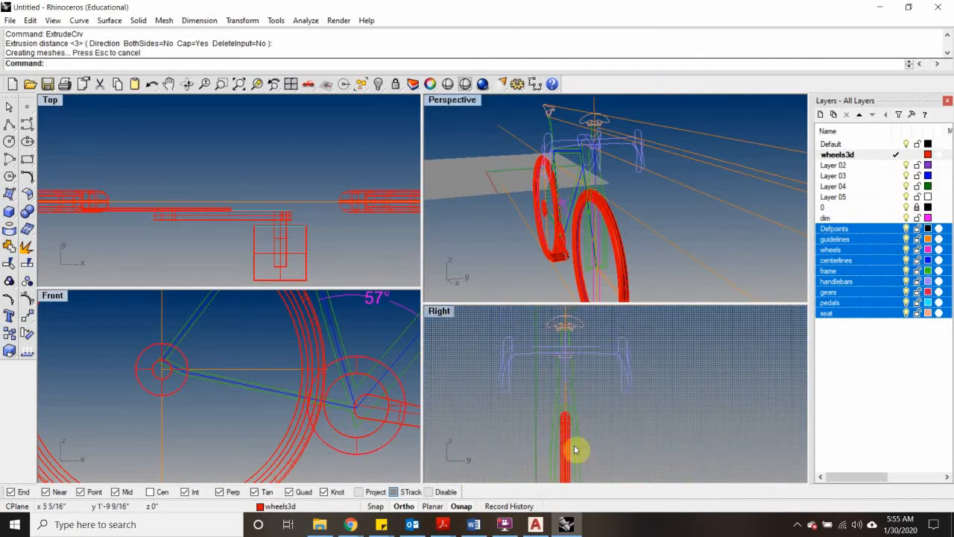
pyautogui.scroll(3, 590, 203)
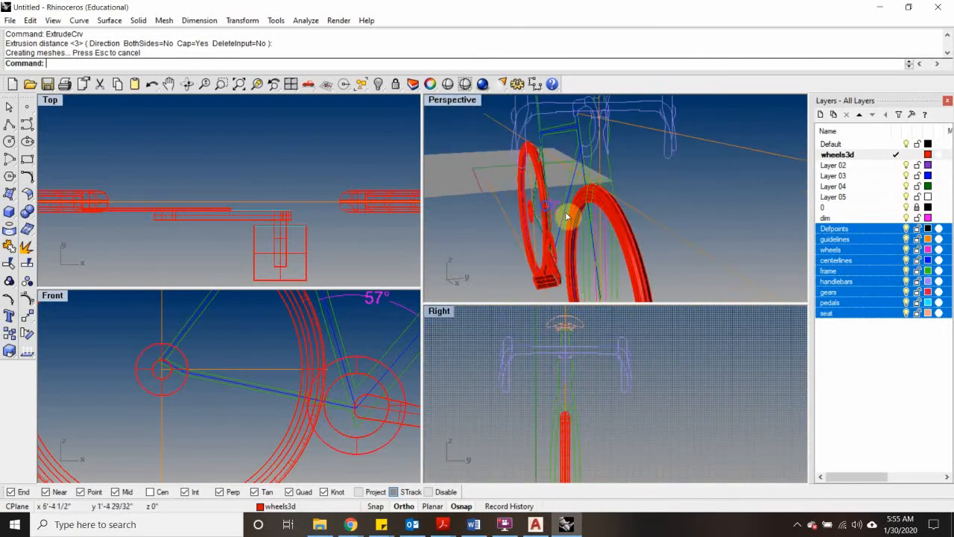
pyautogui.moveTo(569, 215); pyautogui.dragTo(623, 222, button='right')
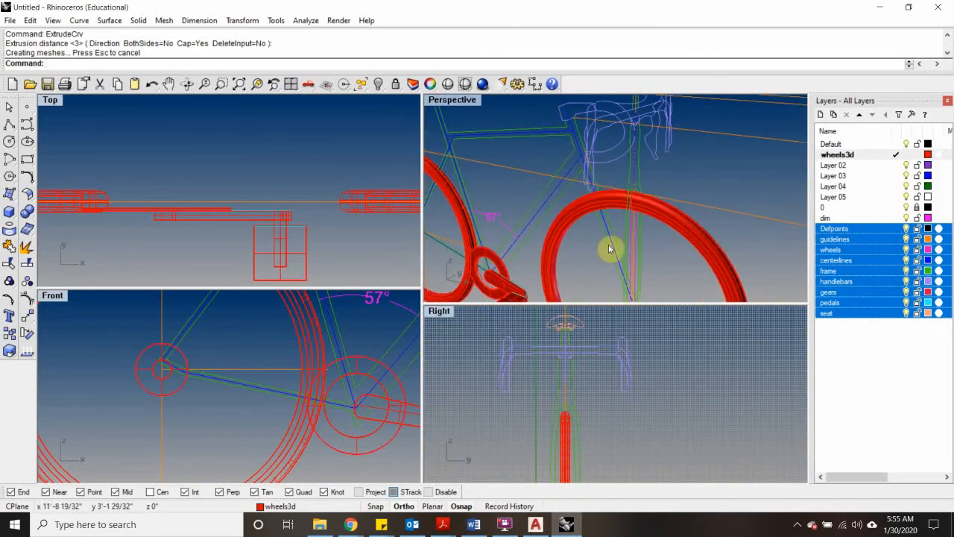
pyautogui.moveTo(618, 203); pyautogui.dragTo(584, 226, button='right')
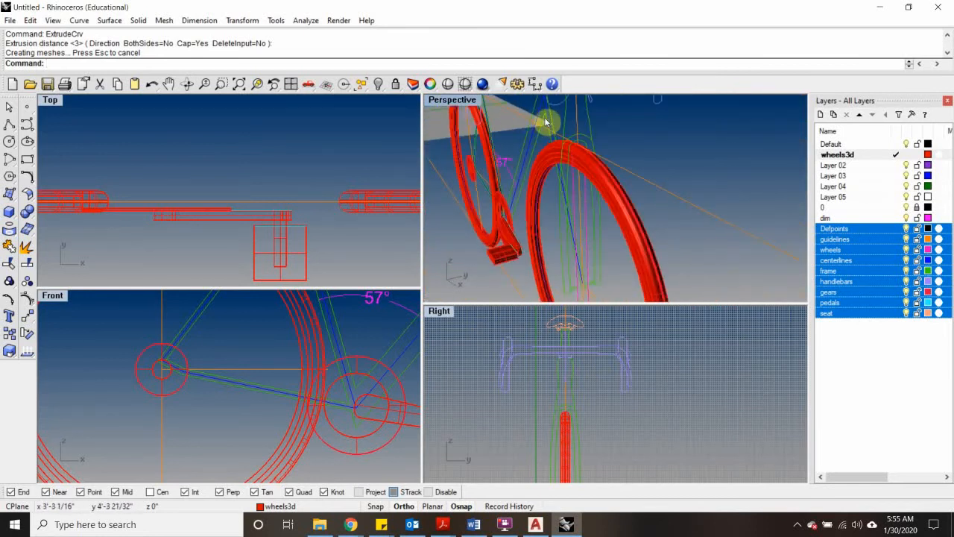
pyautogui.moveTo(544, 117); pyautogui.dragTo(584, 141, button='right')
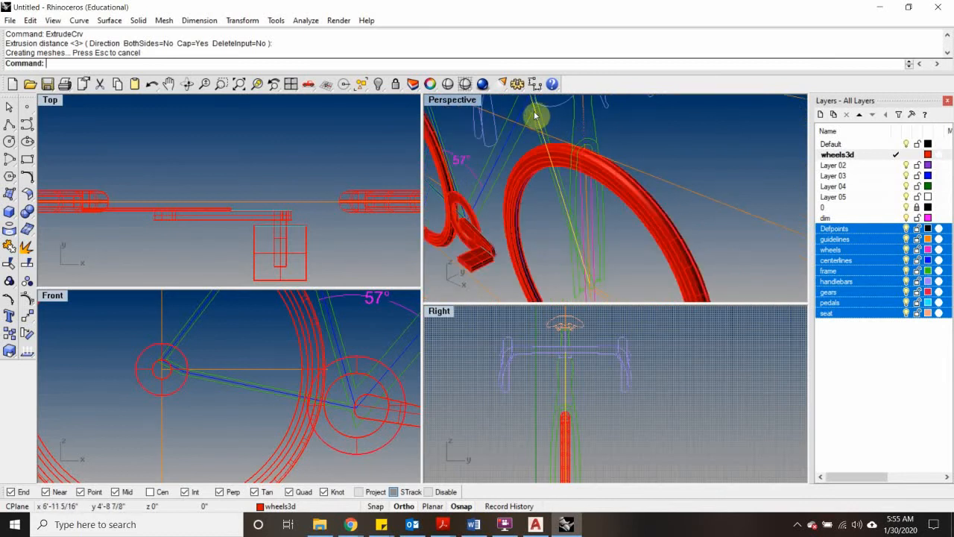
pyautogui.moveTo(535, 116); pyautogui.dragTo(616, 134, button='right')
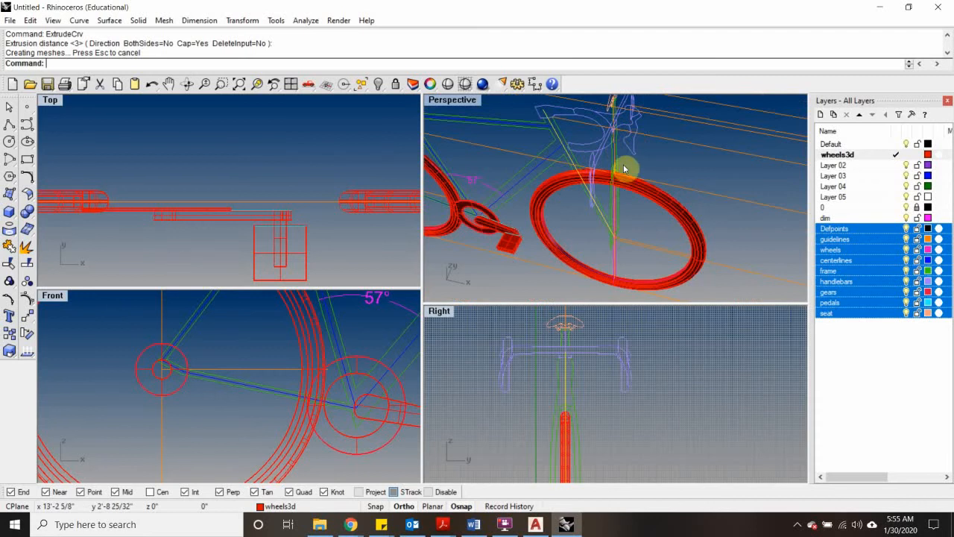
pyautogui.moveTo(624, 166); pyautogui.dragTo(594, 144, button='right')
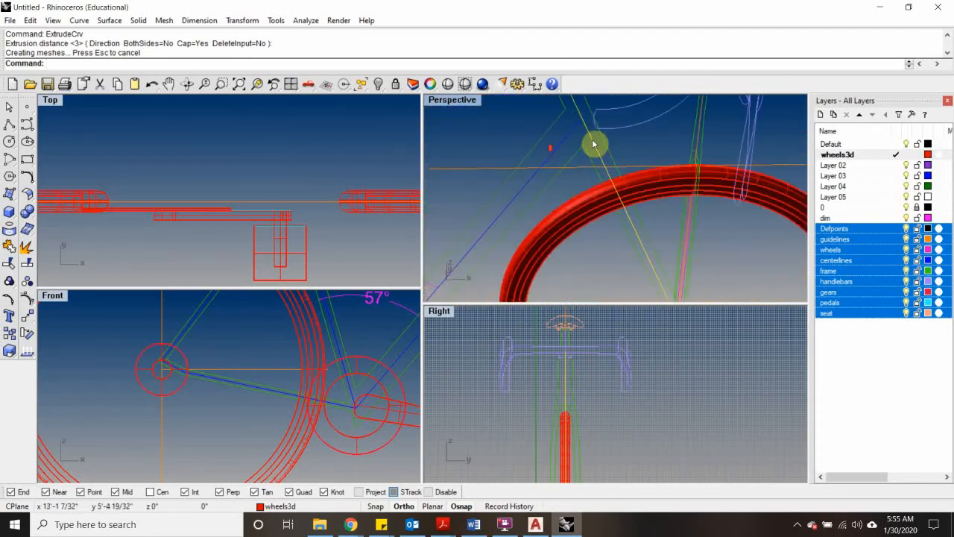
# Step: Draw a polyline across the fork centerline between the two frame outline corners at the lower end of the head tube
pyautogui.click(6, 123)
pyautogui.scroll(5, 606, 148)
pyautogui.click(543, 143)
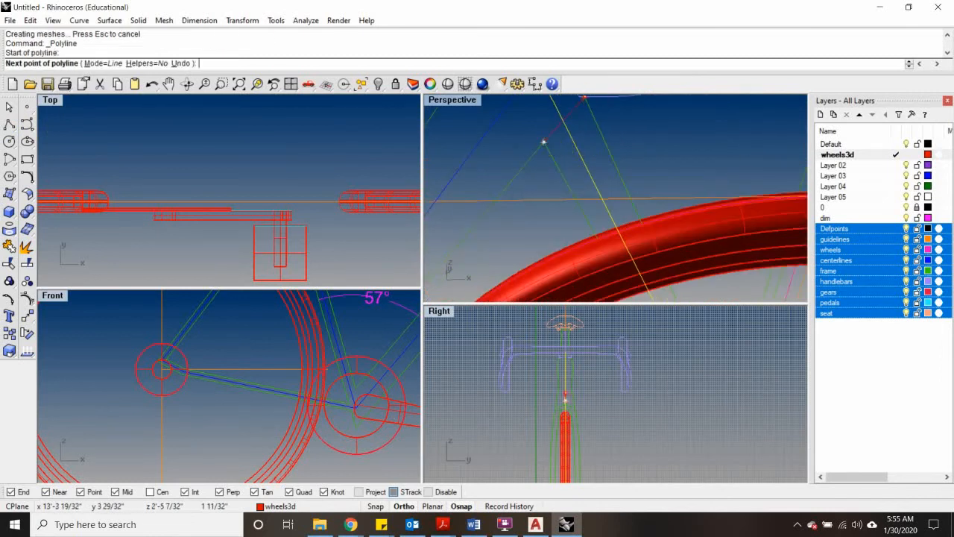
pyautogui.click(588, 104)
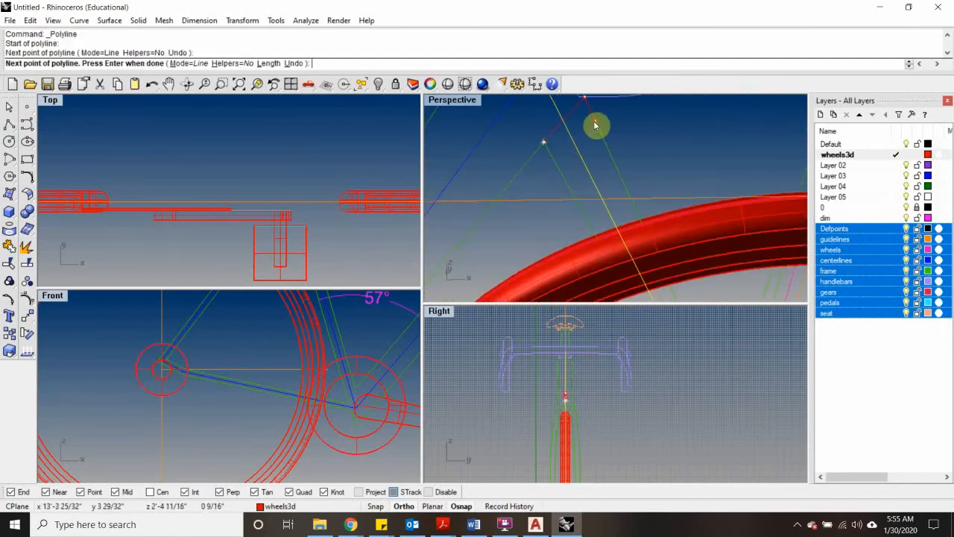
pyautogui.press('Return')
# Step: Split the fork centerline using the short cross line at the head tube as the cutting object
pyautogui.click(576, 146)
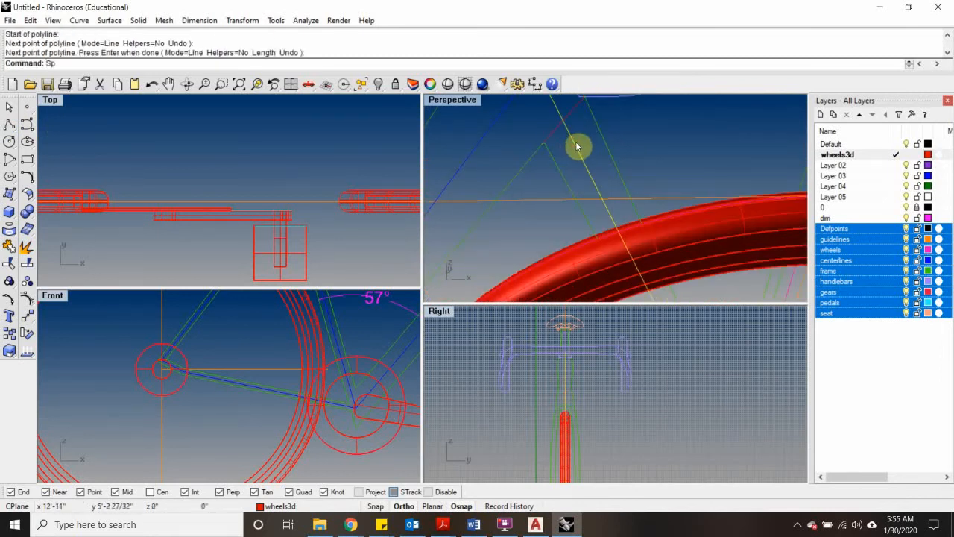
pyautogui.write('SPLit')
pyautogui.press('Return')
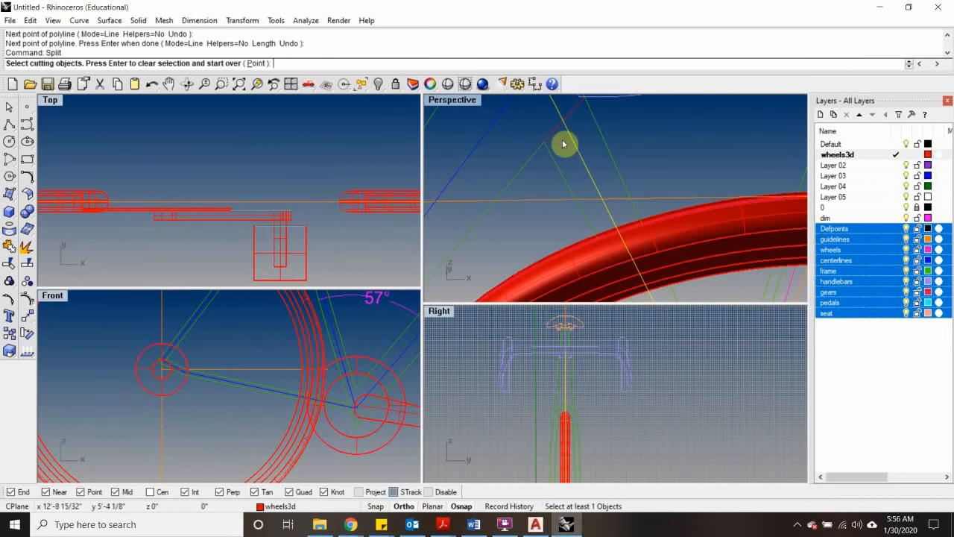
pyautogui.click(557, 136)
pyautogui.press('Return')
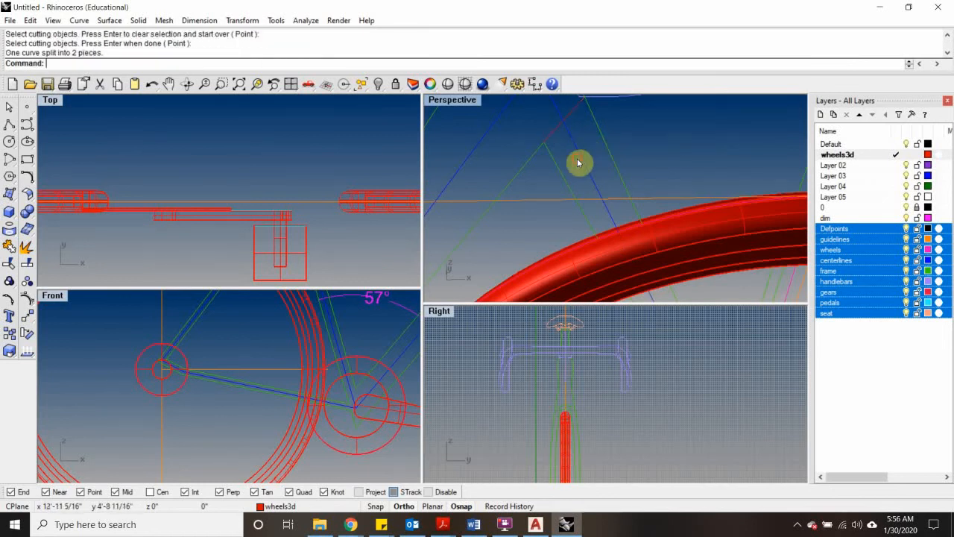
# Step: Examine how the lower piece of the fork centerline relates to the fork outlines in the Perspective and Right viewports
pyautogui.moveTo(587, 159); pyautogui.dragTo(587, 194, button='right')
pyautogui.scroll(4, 589, 425)
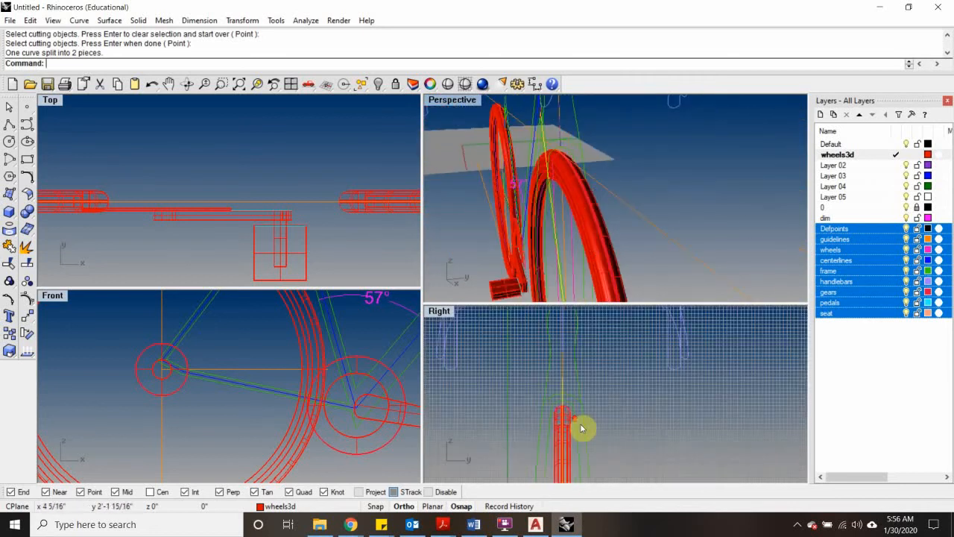
pyautogui.scroll(-3, 563, 361)
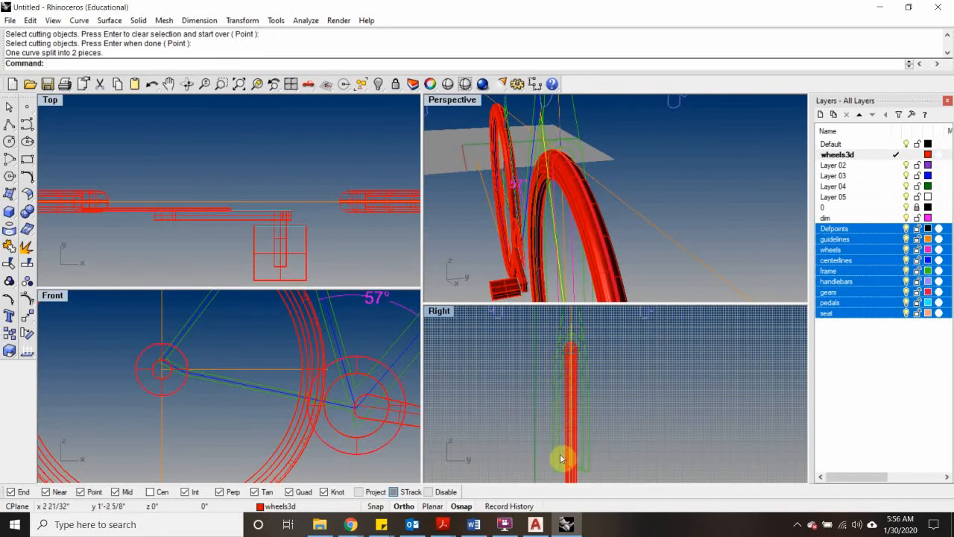
pyautogui.scroll(2, 558, 468)
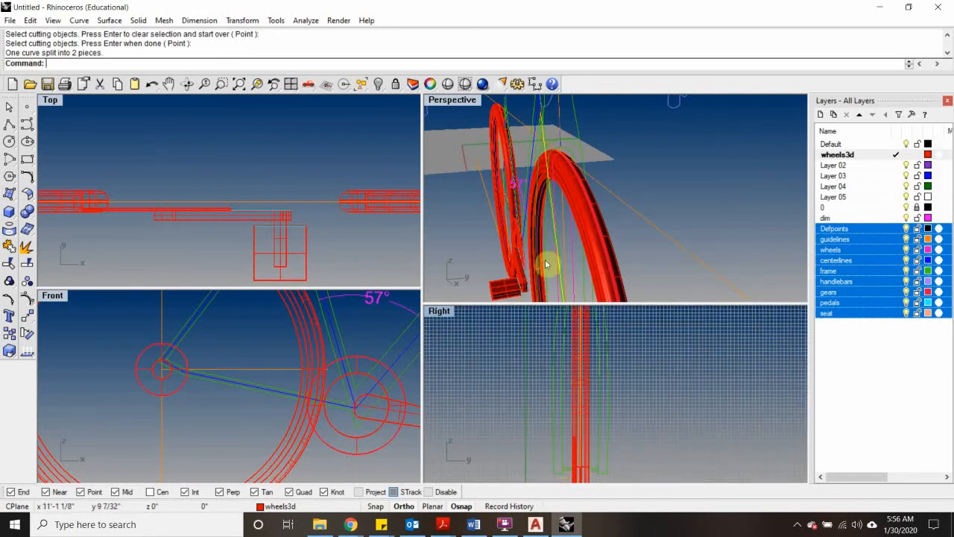
pyautogui.scroll(5, 616, 221)
pyautogui.moveTo(624, 225); pyautogui.dragTo(665, 221, button='right')
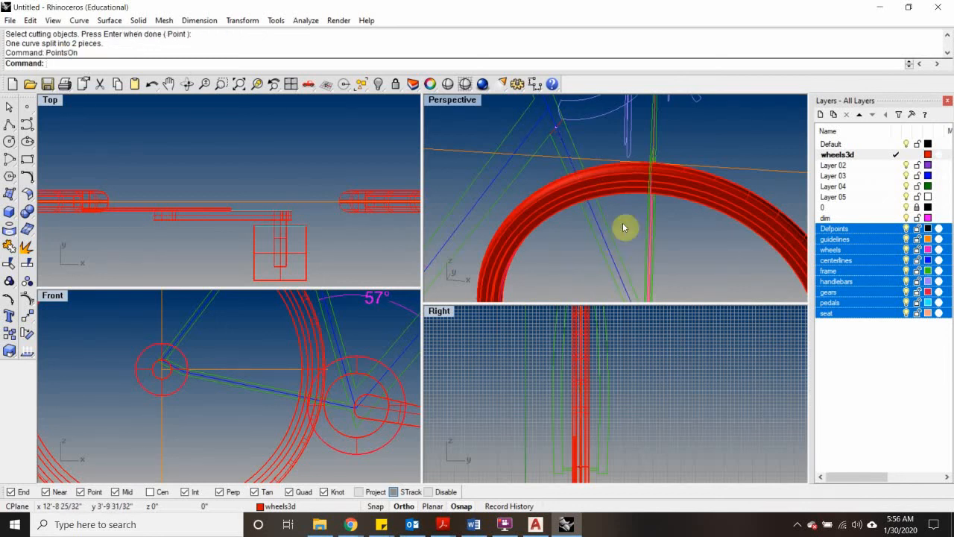
pyautogui.scroll(-5, 616, 243)
pyautogui.scroll(5, 625, 246)
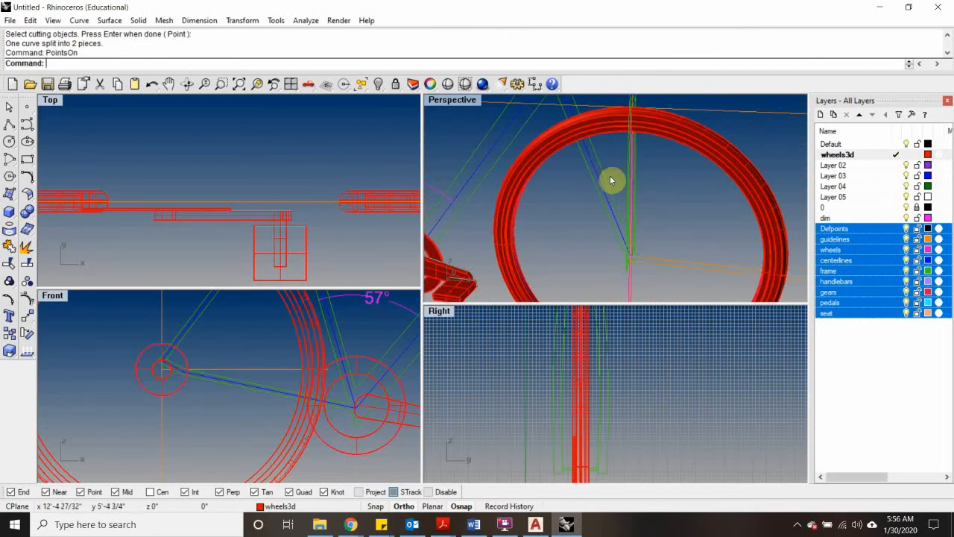
# Step: Try to rename Layer 02 as FRAME
pyautogui.click(871, 165)
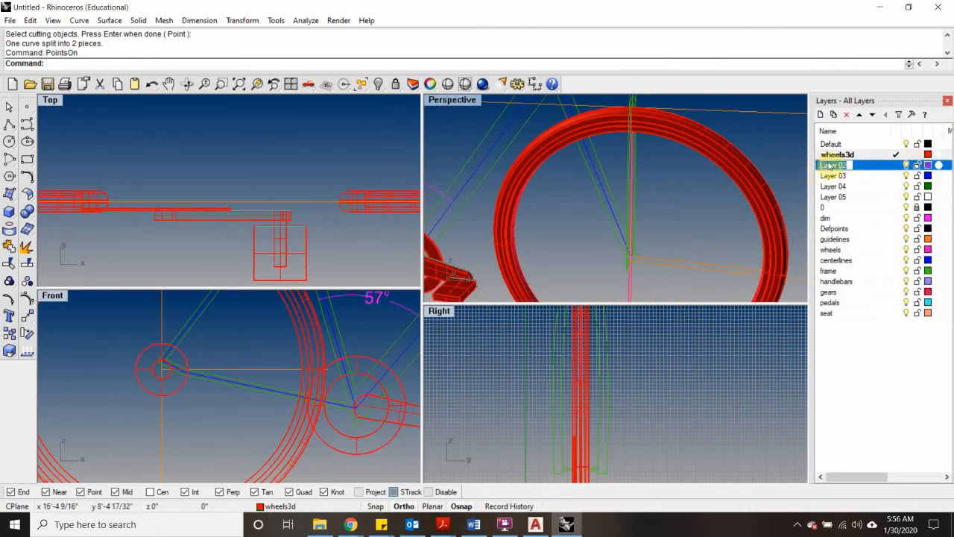
pyautogui.write('FRA')
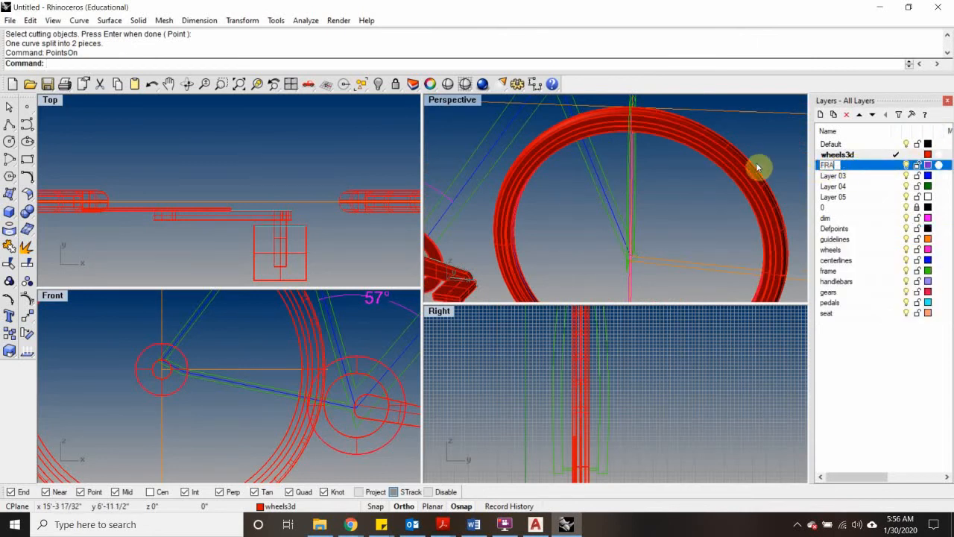
pyautogui.write('ME')
pyautogui.press('Return')
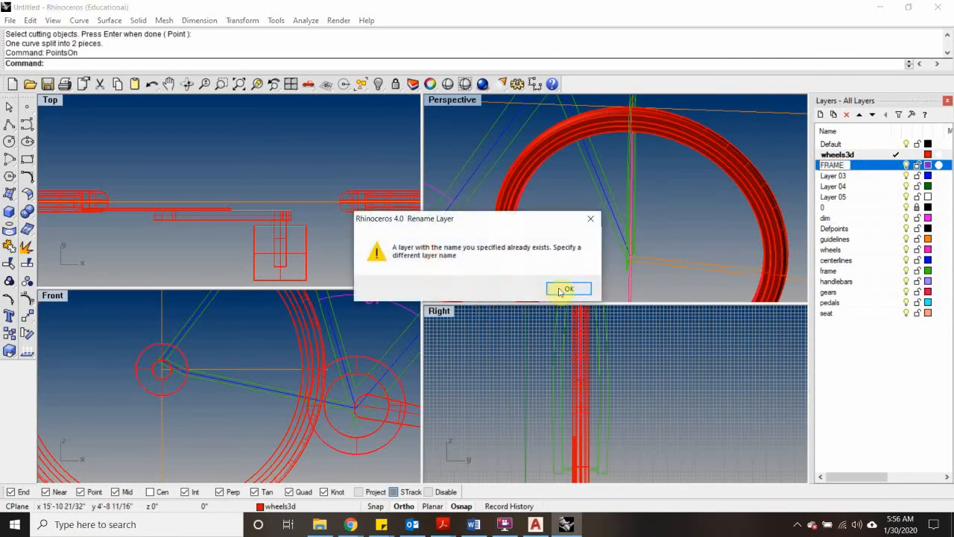
pyautogui.press('Return')
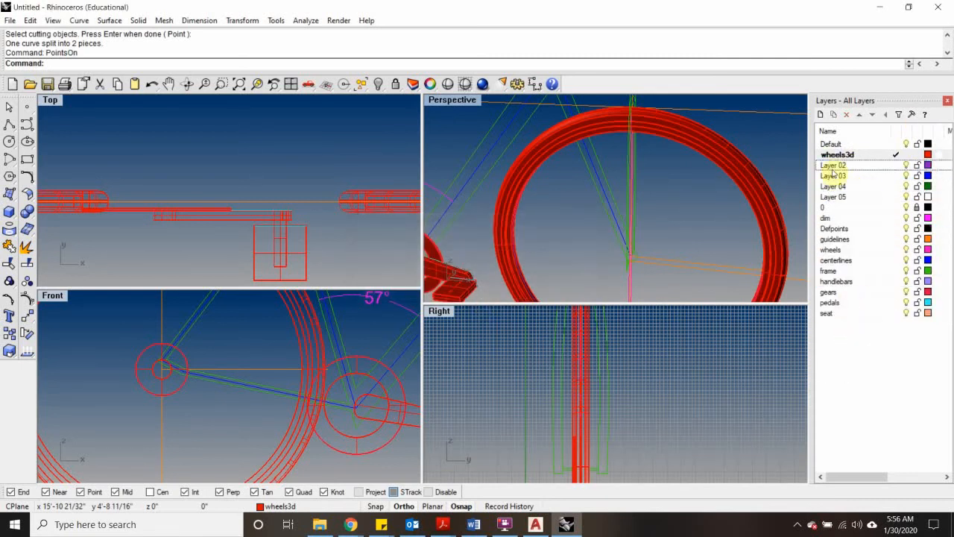
# Step: Make Layer 02 the current layer and rename it frame3d
pyautogui.doubleClick(828, 166)
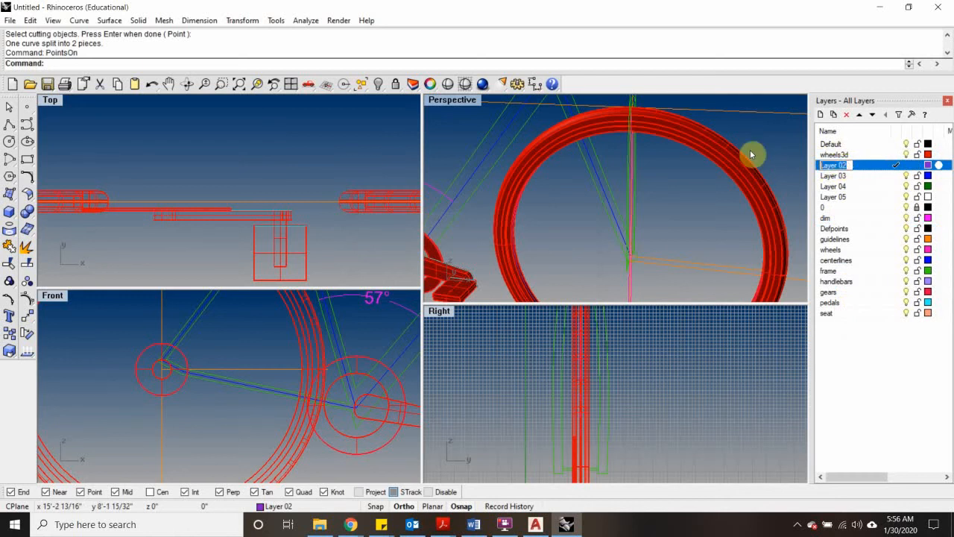
pyautogui.write('FRAME3D')
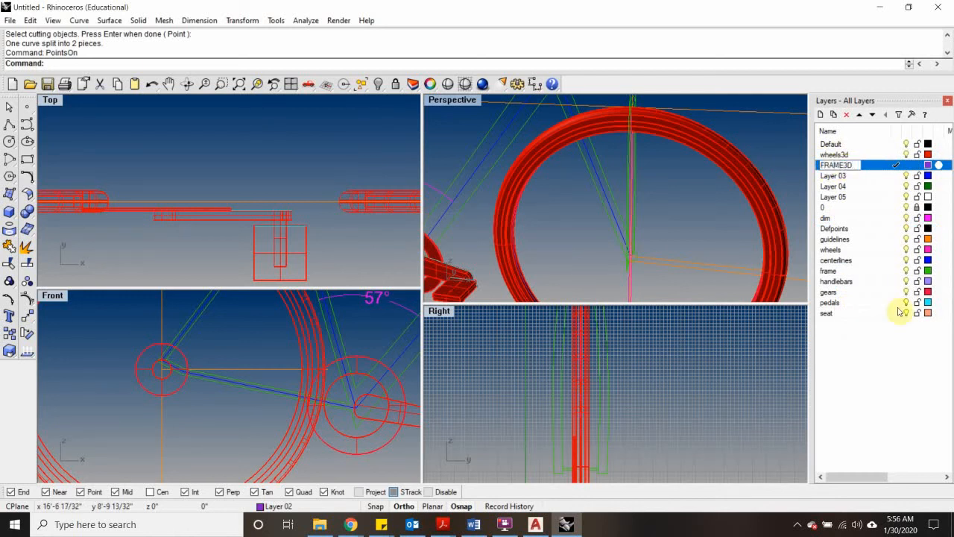
pyautogui.click(885, 390)
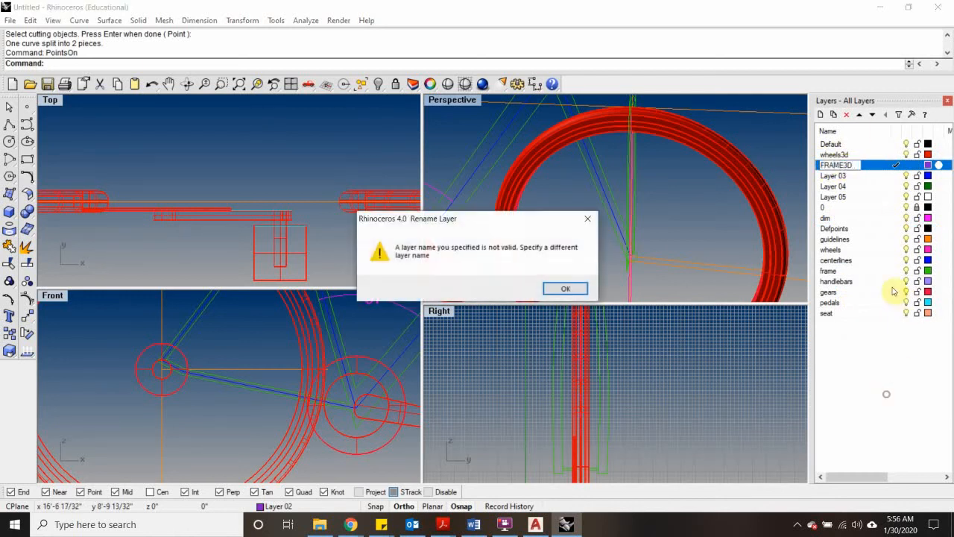
pyautogui.click(564, 288)
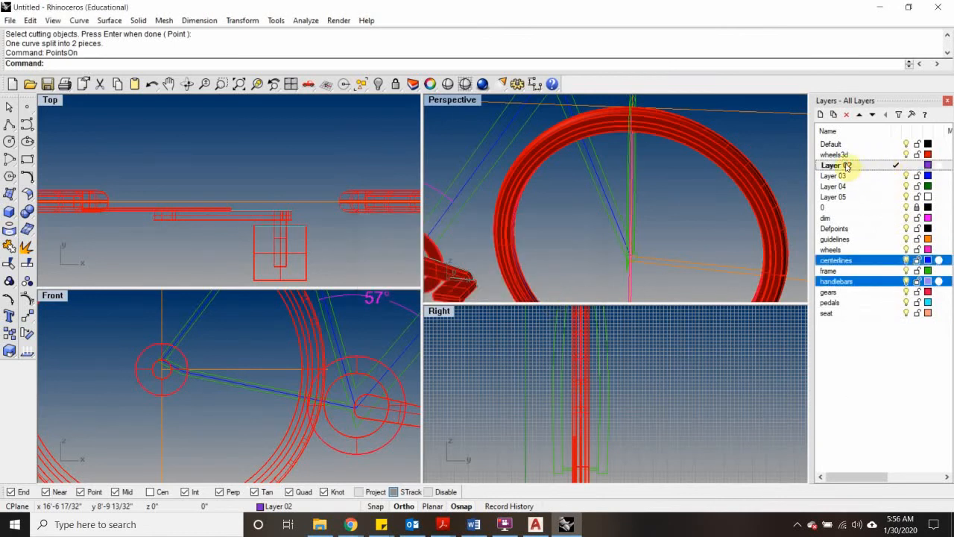
pyautogui.click(849, 168)
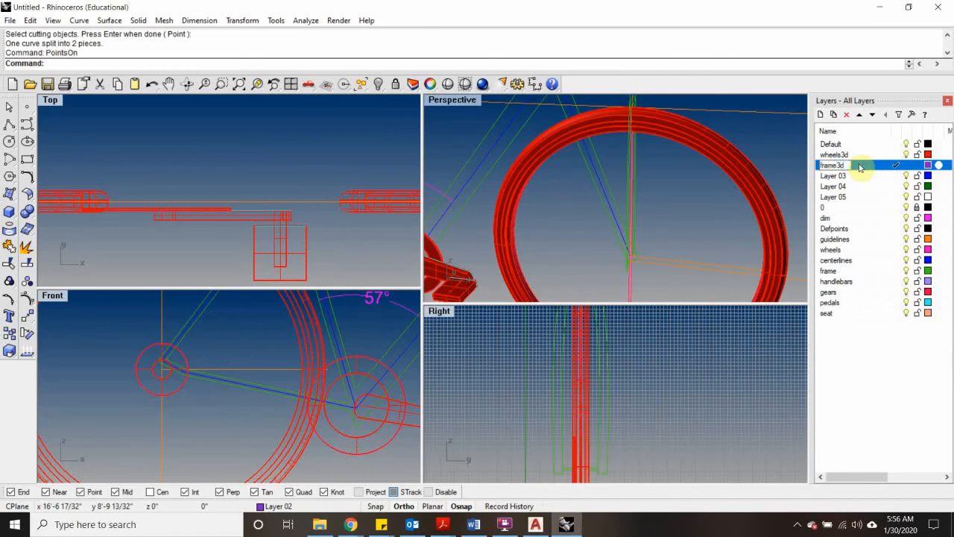
pyautogui.click(904, 386)
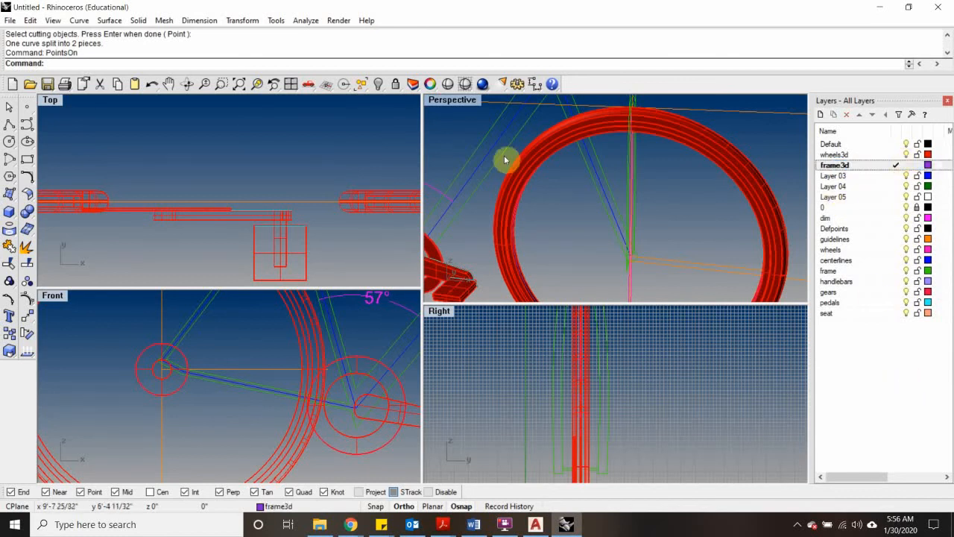
# Step: Draw a degree 3 control-point curve along the lower fork centerline from the split point at the head tube to the front wheel axle
pyautogui.scroll(-2, 596, 186)
pyautogui.click(27, 124)
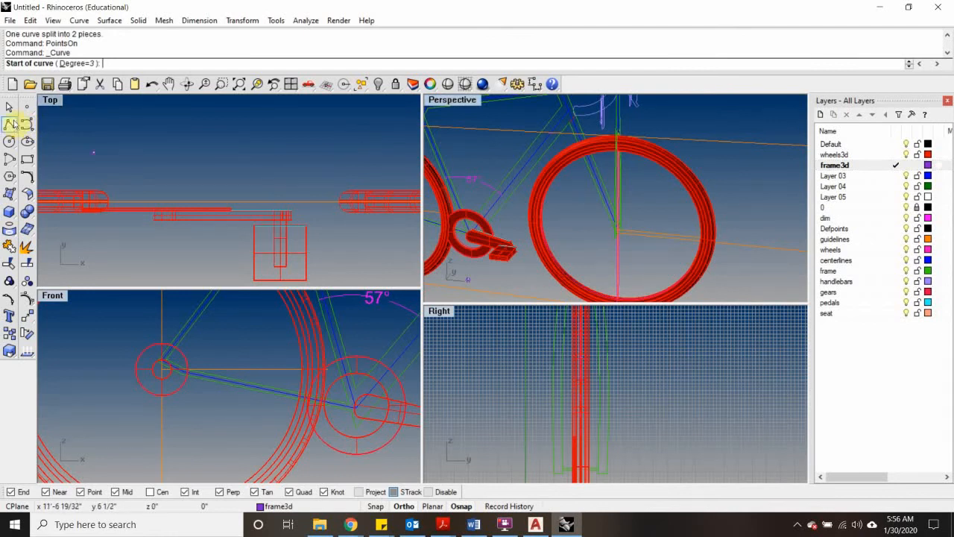
pyautogui.click(27, 124)
pyautogui.scroll(4, 589, 128)
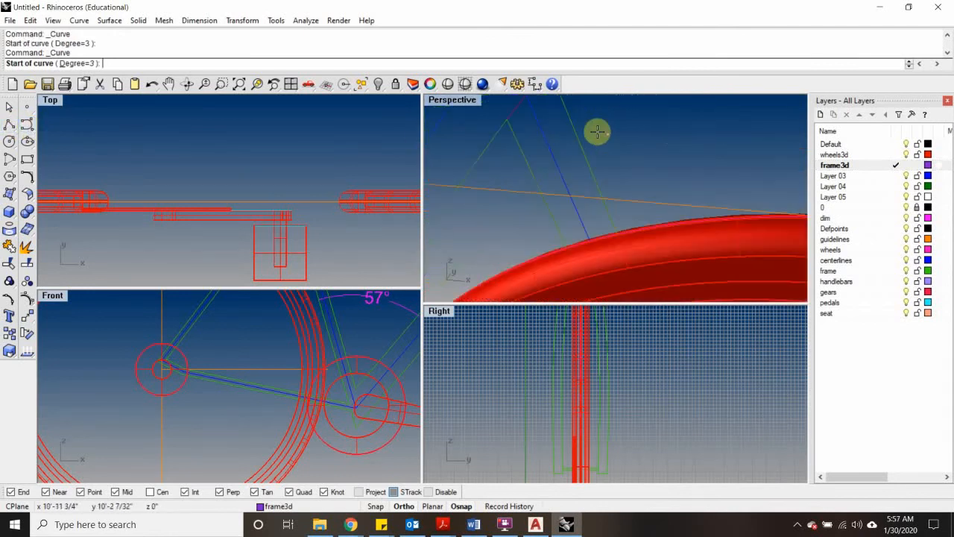
pyautogui.click(507, 105)
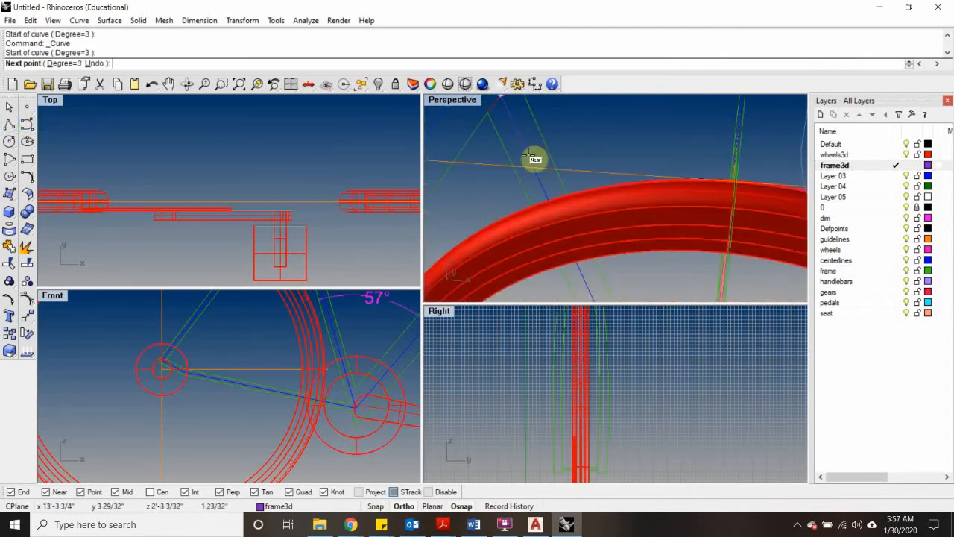
pyautogui.click(591, 285)
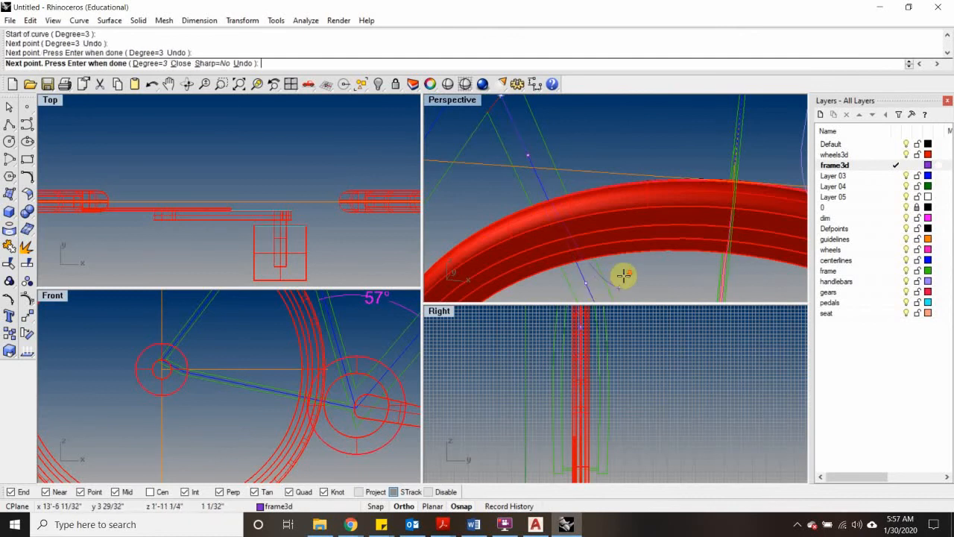
pyautogui.scroll(-3, 624, 272)
pyautogui.scroll(2, 625, 272)
pyautogui.scroll(2, 612, 224)
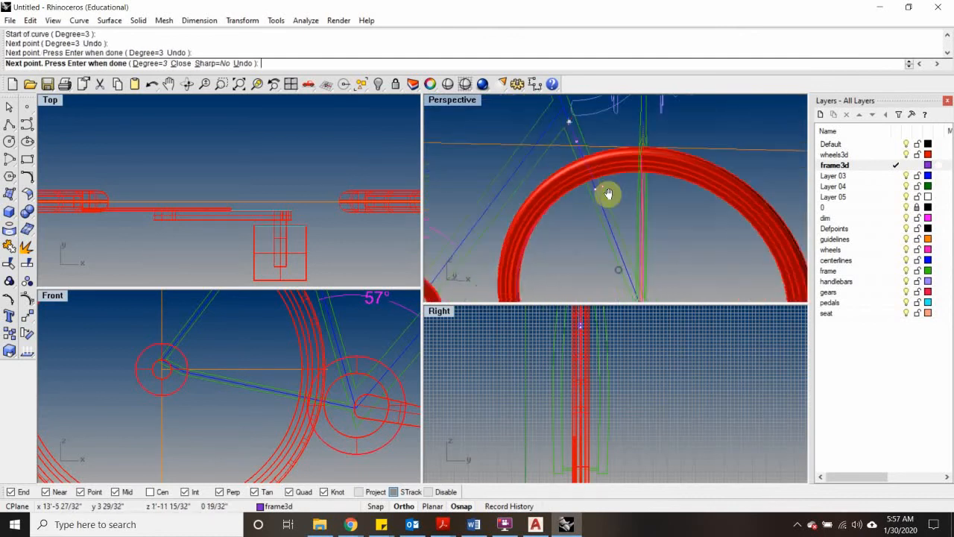
pyautogui.click(611, 216)
pyautogui.scroll(3, 619, 195)
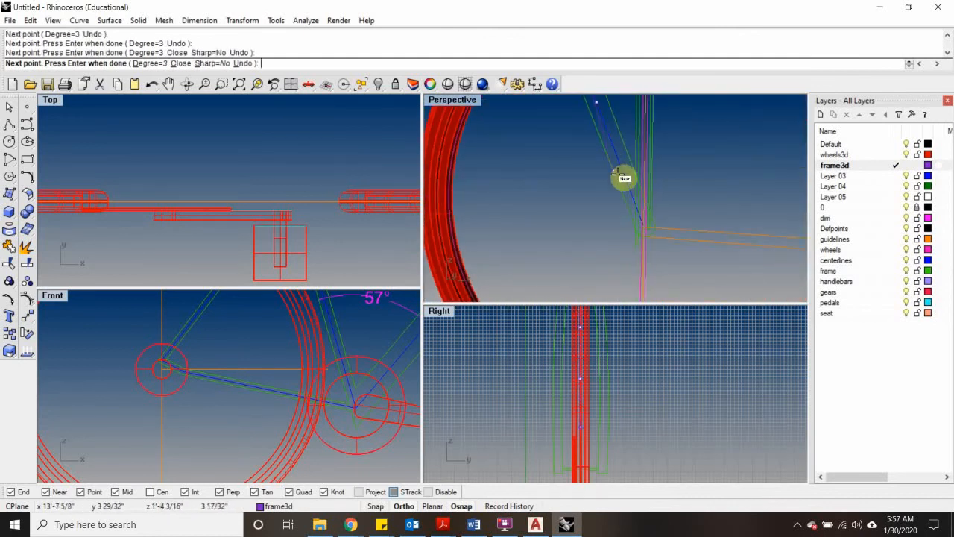
pyautogui.click(627, 186)
pyautogui.scroll(3, 642, 224)
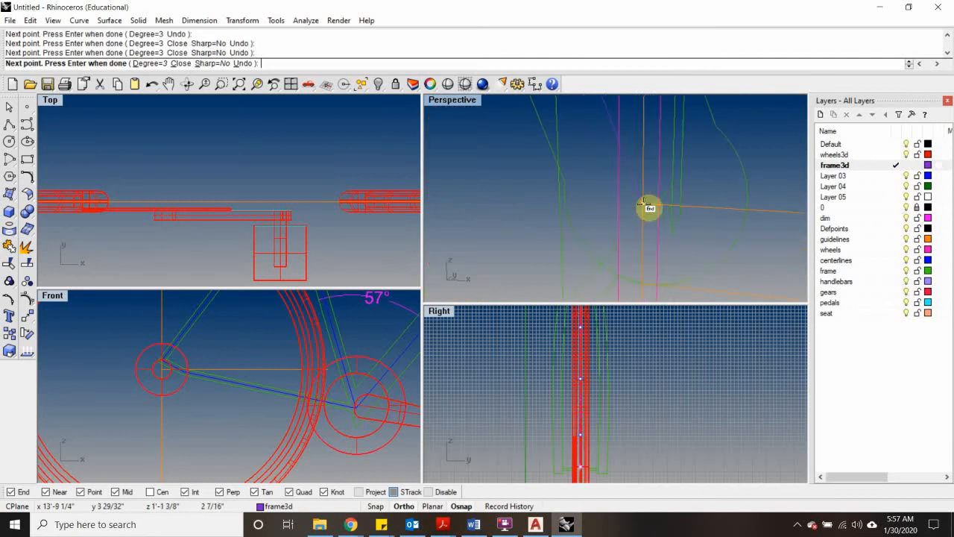
pyautogui.click(644, 205)
pyautogui.press('Return')
# Step: Select the new fork curve instead of the overlapping blue centerline and turn on its control points
pyautogui.click(643, 199)
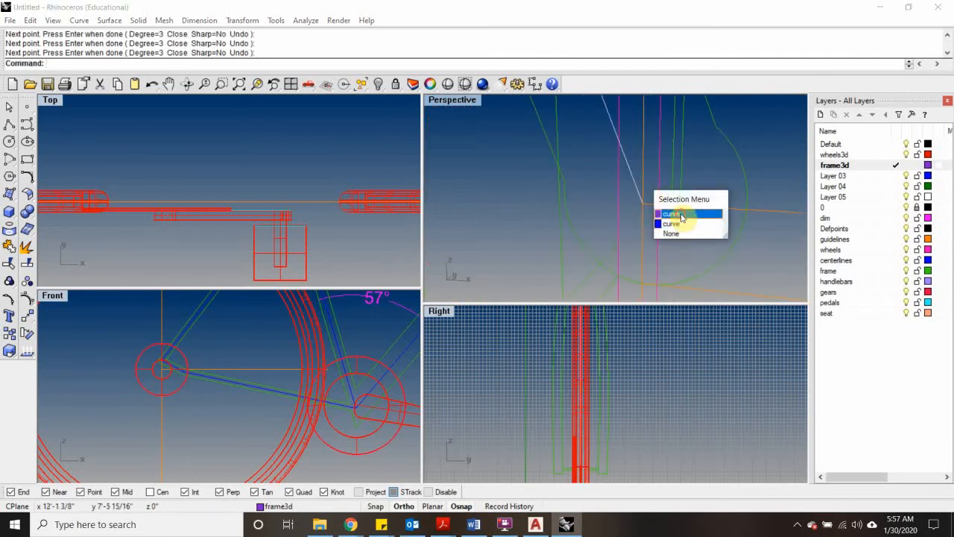
pyautogui.click(671, 211)
pyautogui.scroll(-3, 596, 375)
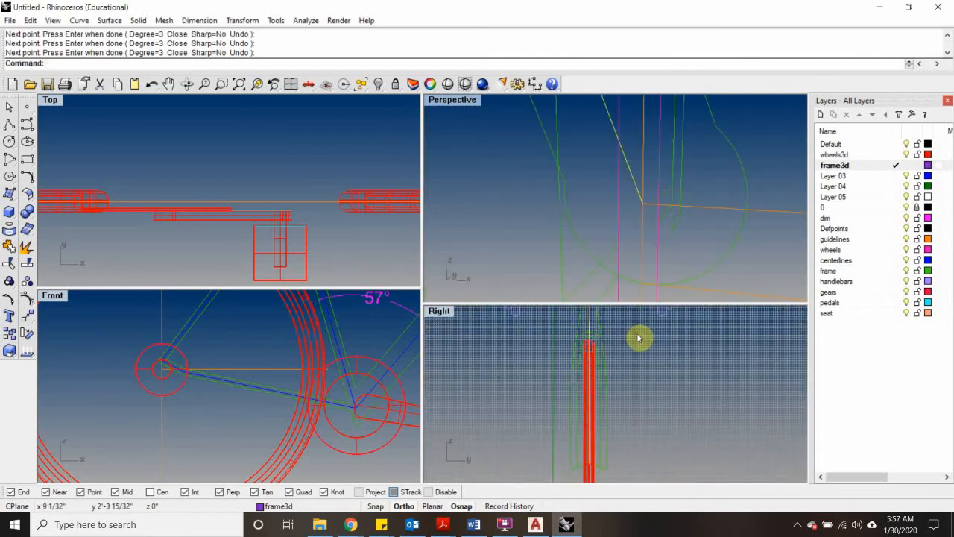
pyautogui.write('PointsOn')
pyautogui.press('Return')
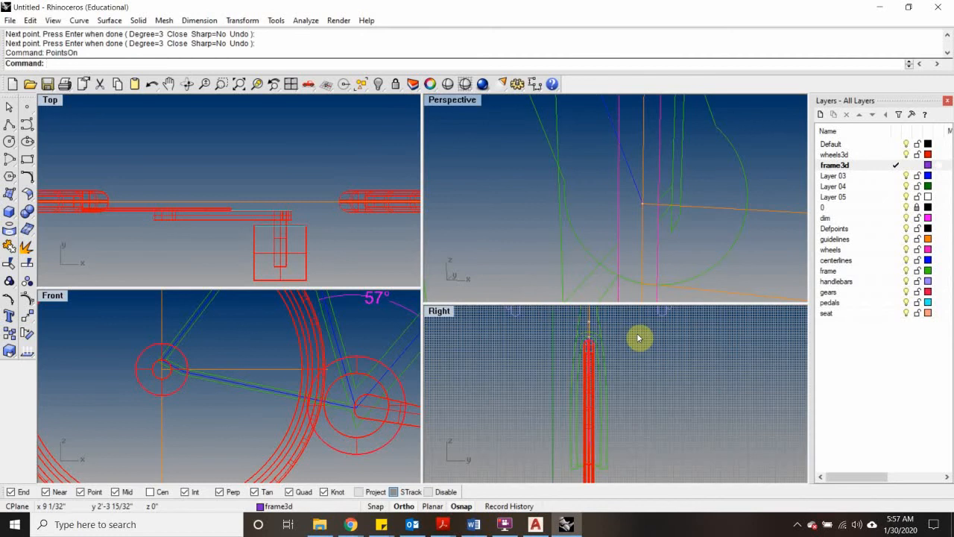
# Step: Move the curve's axle-end control point about 1 19/32" sideways into the left fork leg's outline in the Right viewport
pyautogui.scroll(-12, 656, 158)
pyautogui.scroll(6, 648, 123)
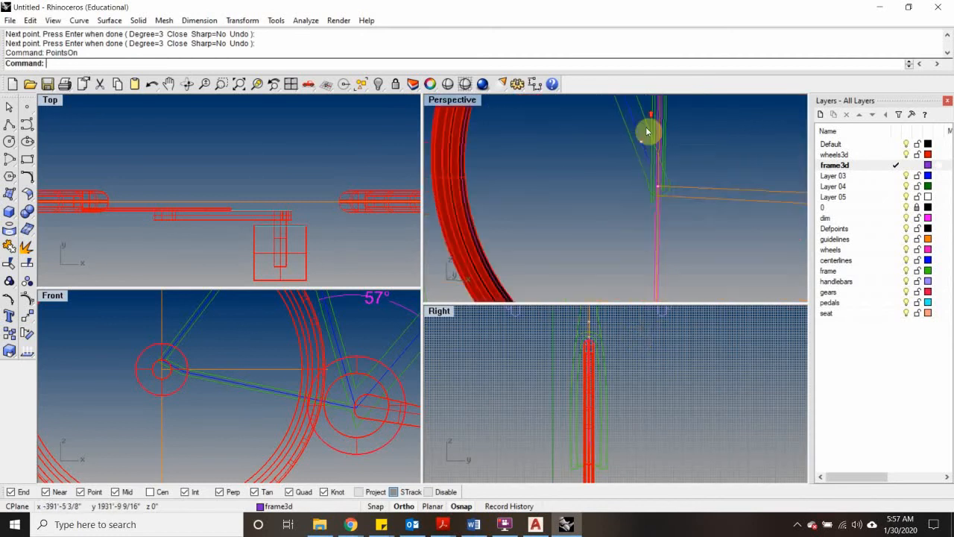
pyautogui.scroll(1, 660, 210)
pyautogui.click(668, 202)
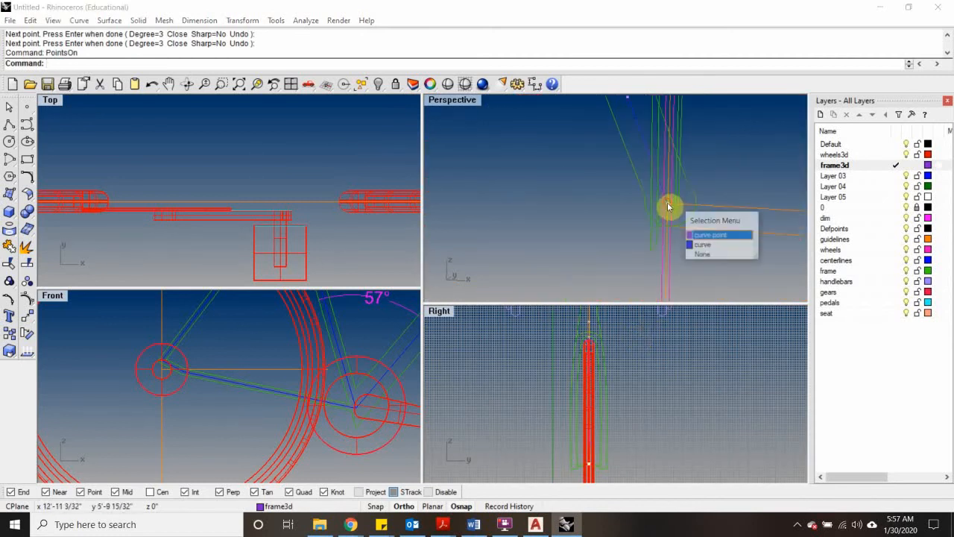
pyautogui.click(708, 236)
pyautogui.scroll(4, 664, 426)
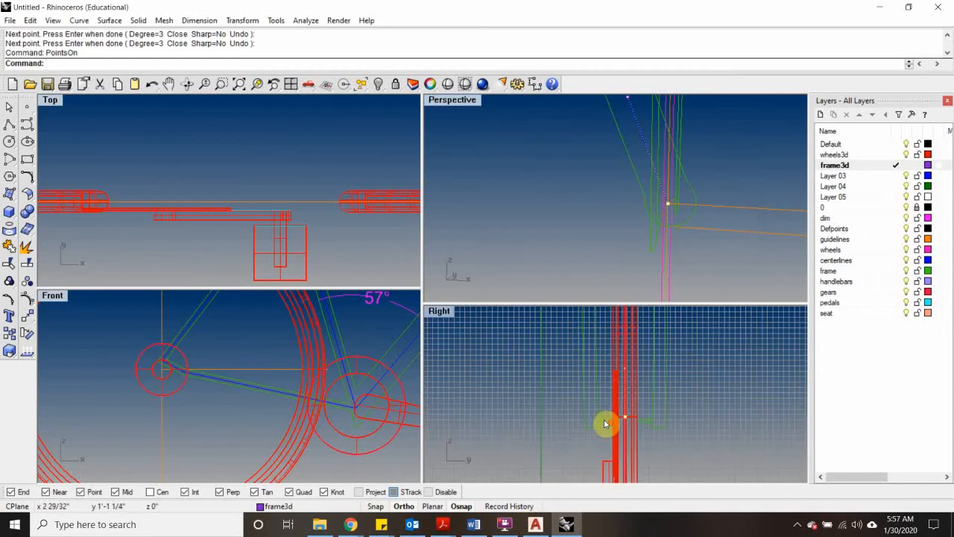
pyautogui.write('m')
pyautogui.press('Return')
pyautogui.click(540, 404)
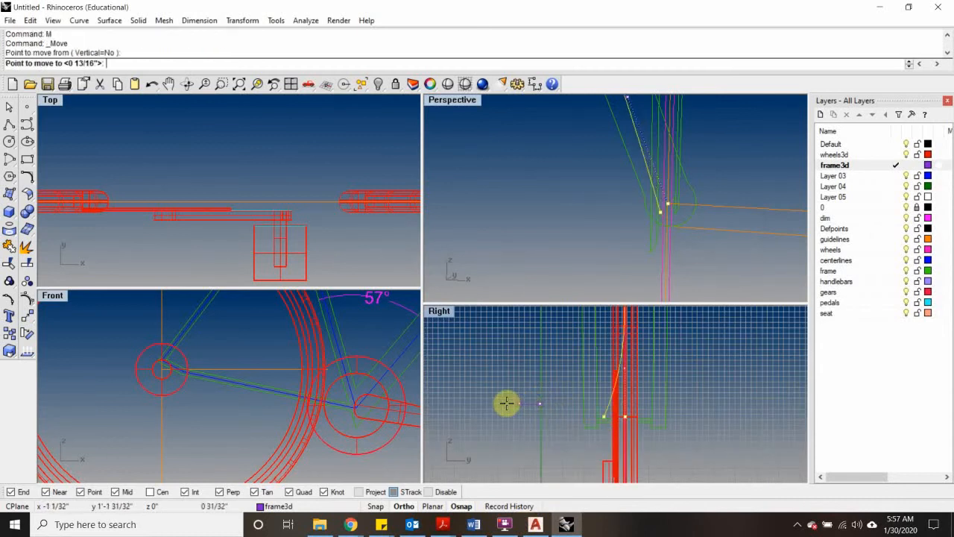
pyautogui.click(505, 403)
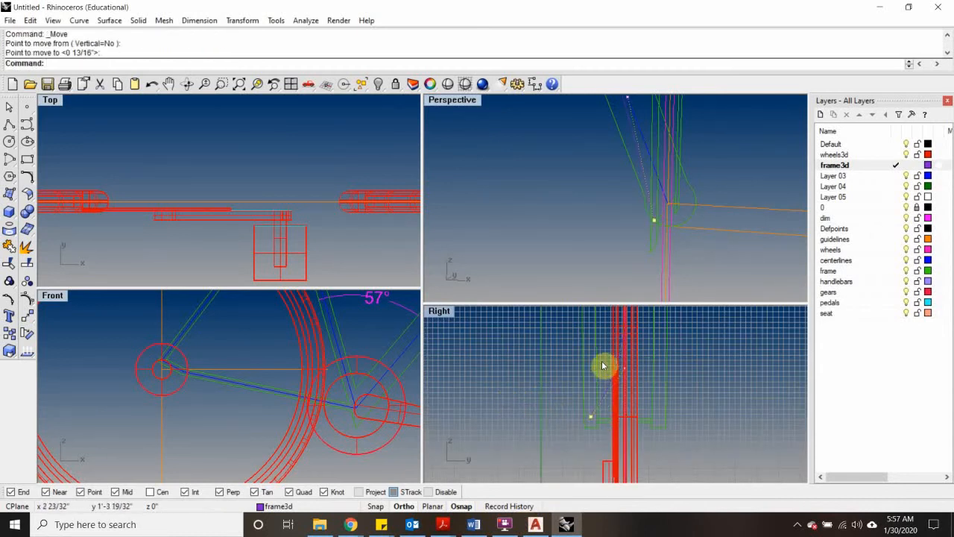
# Step: Move the second control point up from the axle about 1 13/32" sideways toward the left fork leg in the Right viewport
pyautogui.moveTo(603, 365); pyautogui.dragTo(605, 392, button='right')
pyautogui.scroll(2, 626, 397)
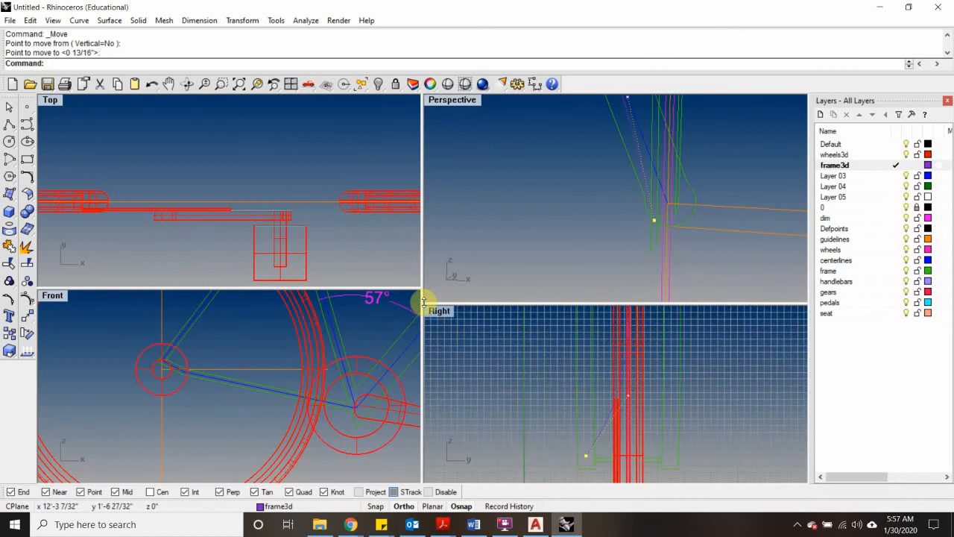
pyautogui.moveTo(424, 302); pyautogui.dragTo(424, 281)
pyautogui.click(632, 384)
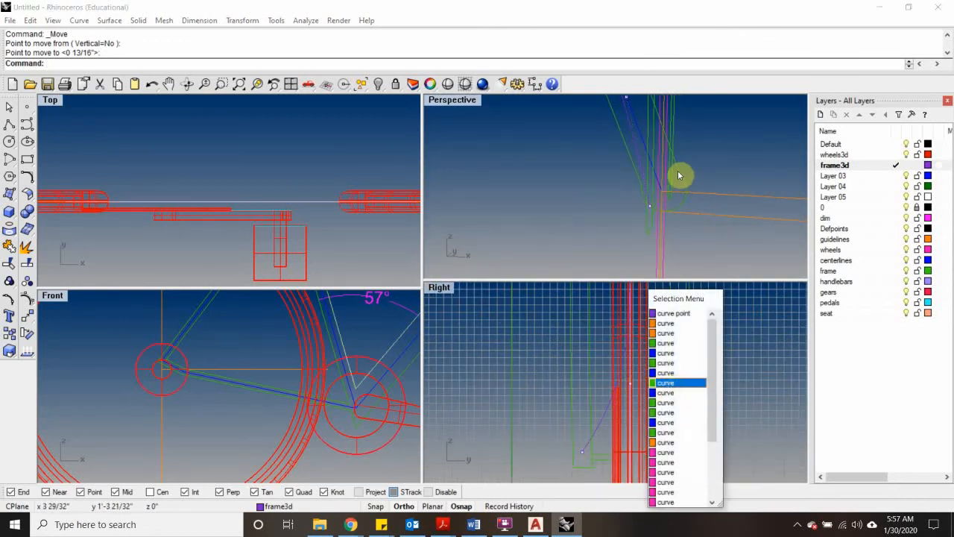
pyautogui.click(626, 96)
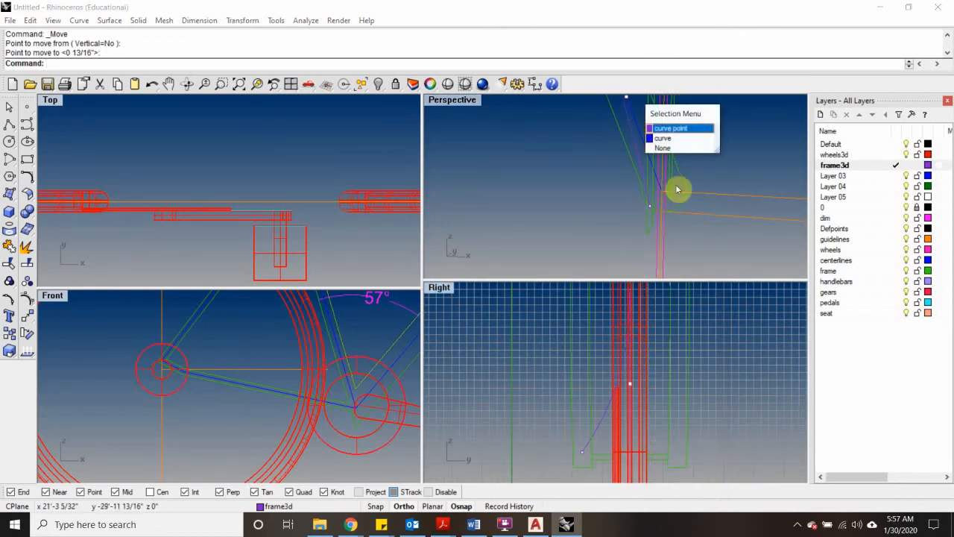
pyautogui.click(676, 128)
pyautogui.write('M')
pyautogui.press('Return')
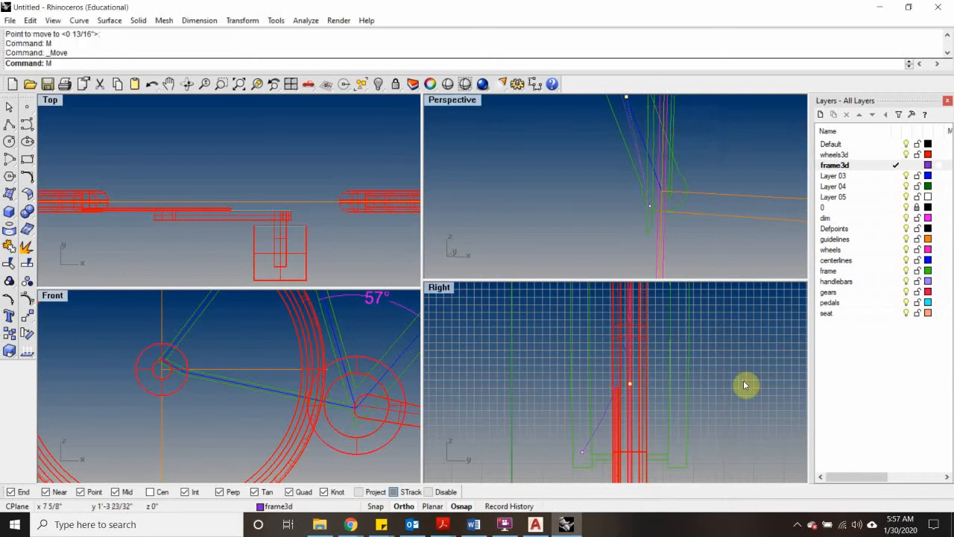
pyautogui.click(744, 380)
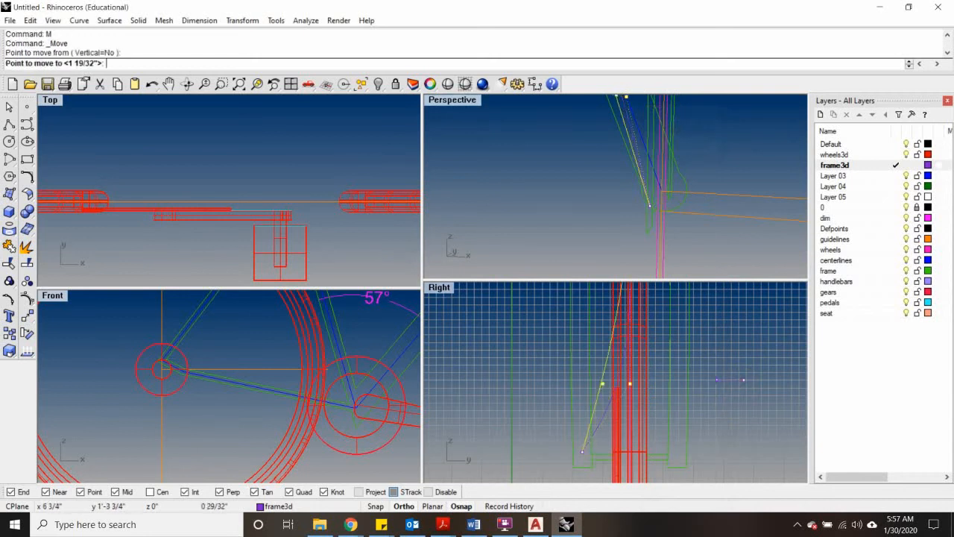
pyautogui.click(702, 381)
# Step: Disable object snaps and shift the same control point about 7/16" farther outward toward the fork leg's outer outline
pyautogui.click(429, 493)
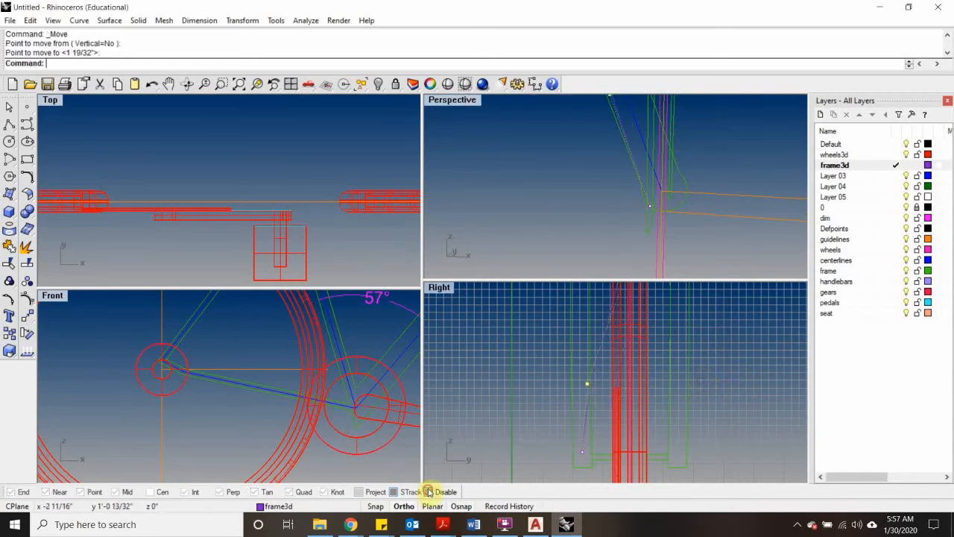
pyautogui.moveTo(682, 344); pyautogui.dragTo(672, 370, button='right')
pyautogui.write('M')
pyautogui.press('Return')
pyautogui.click(533, 389)
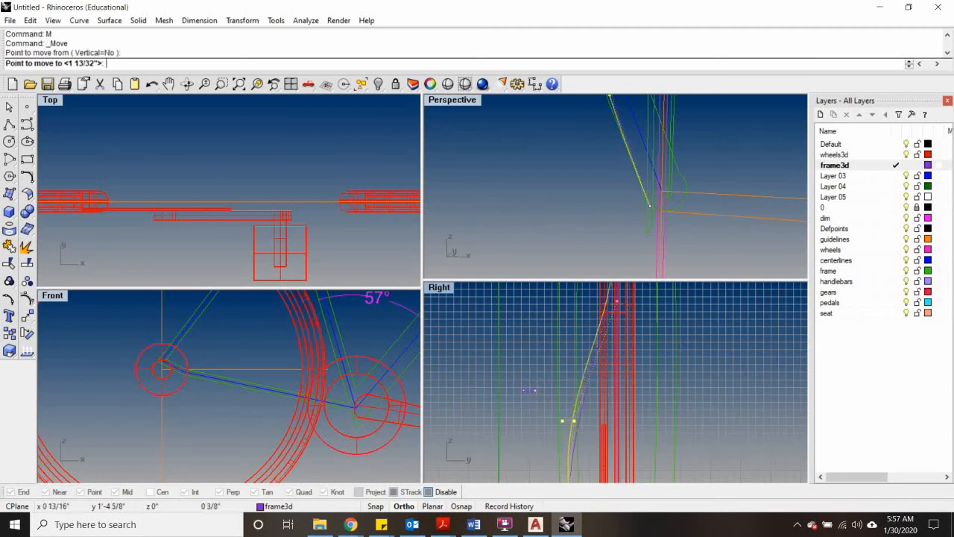
pyautogui.click(522, 391)
# Step: Move the third control point up from the axle about 1 11/16" outward to the left fork leg's outline in the Right viewport
pyautogui.keyDown('shift'); pyautogui.moveTo(598, 158); pyautogui.dragTo(610, 258, button='right'); pyautogui.keyUp('shift')
pyautogui.scroll(-3, 608, 207)
pyautogui.click(606, 180)
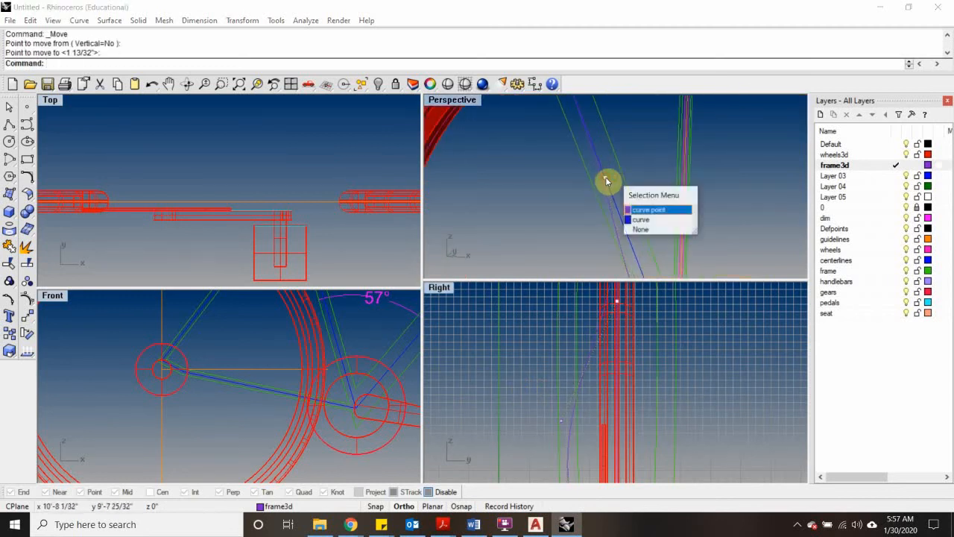
pyautogui.click(645, 211)
pyautogui.write('M')
pyautogui.press('Return')
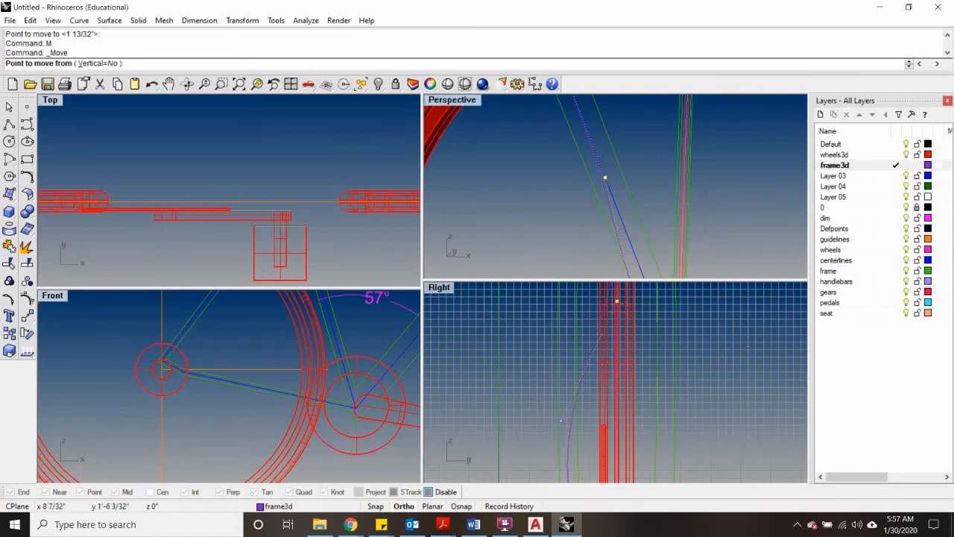
pyautogui.click(753, 345)
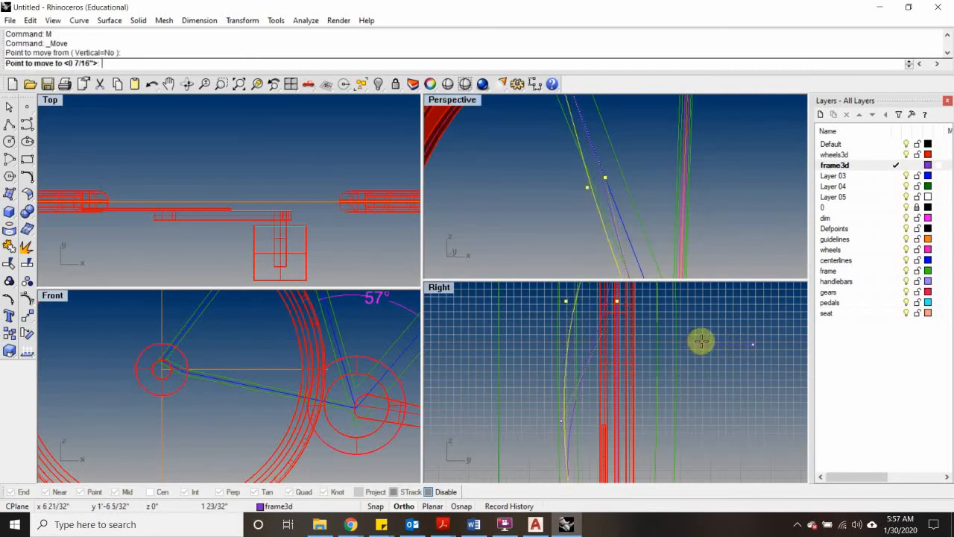
pyautogui.click(702, 341)
# Step: Move the fourth control point up from the axle about 1 21/32" outward so the curve follows the left fork leg
pyautogui.moveTo(707, 324); pyautogui.dragTo(707, 440, button='right')
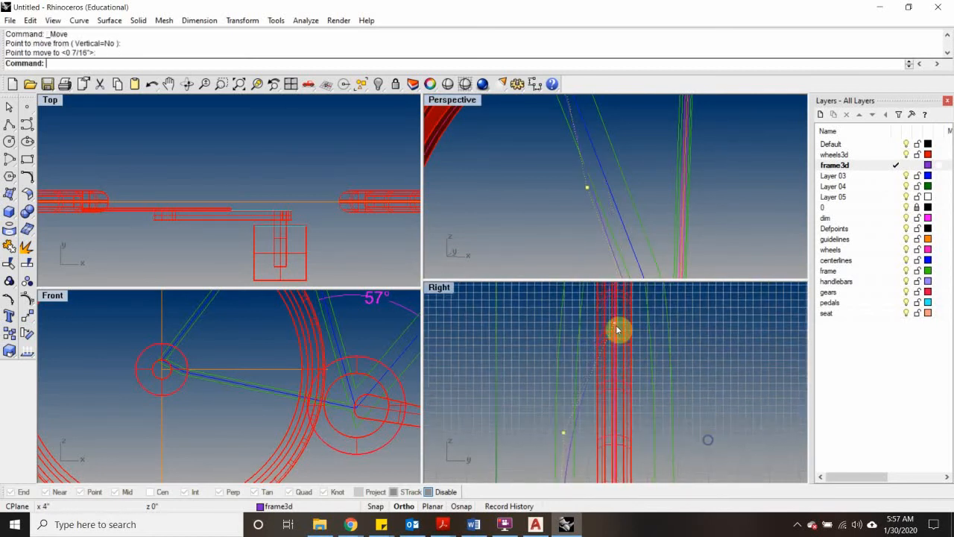
pyautogui.click(616, 326)
pyautogui.click(656, 356)
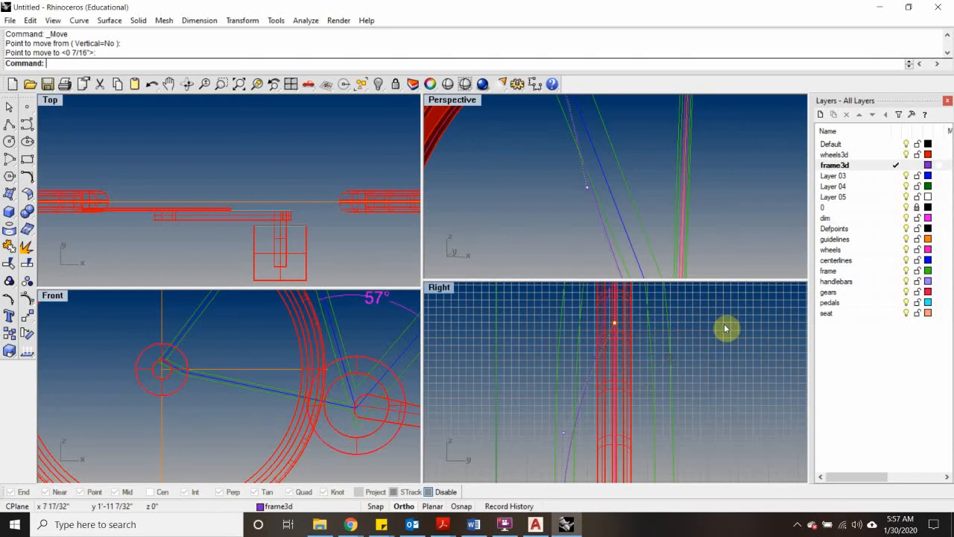
pyautogui.write('M')
pyautogui.press('Return')
pyautogui.click(759, 329)
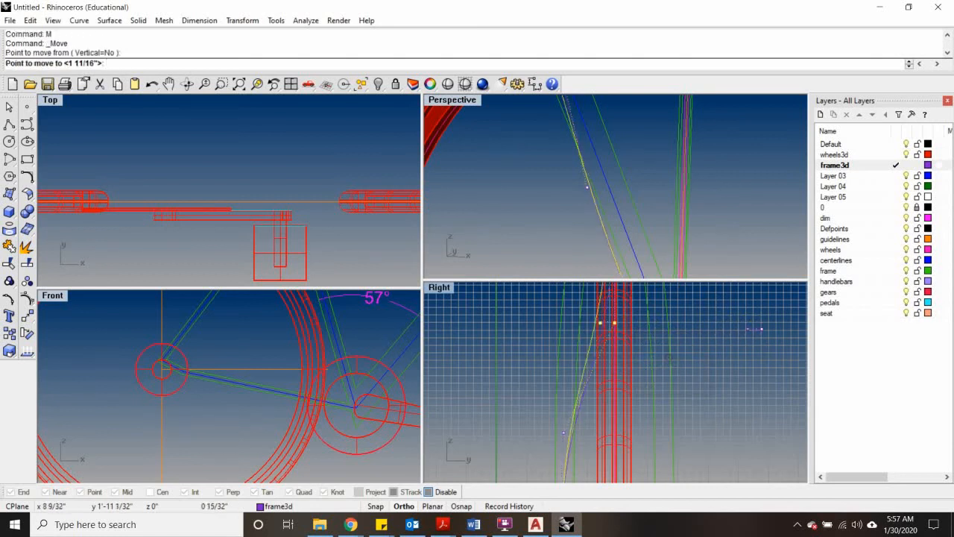
pyautogui.click(711, 330)
# Step: Move the control point just above the tire about 1 1/32" outward to round the curve over the fork's crown
pyautogui.moveTo(697, 323); pyautogui.dragTo(692, 410, button='right')
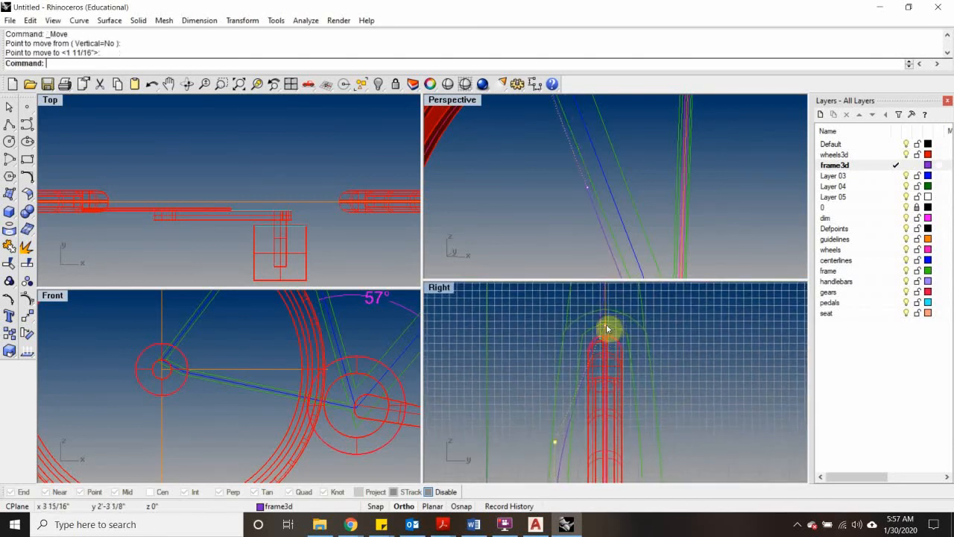
pyautogui.write('M')
pyautogui.press('Return')
pyautogui.click(727, 359)
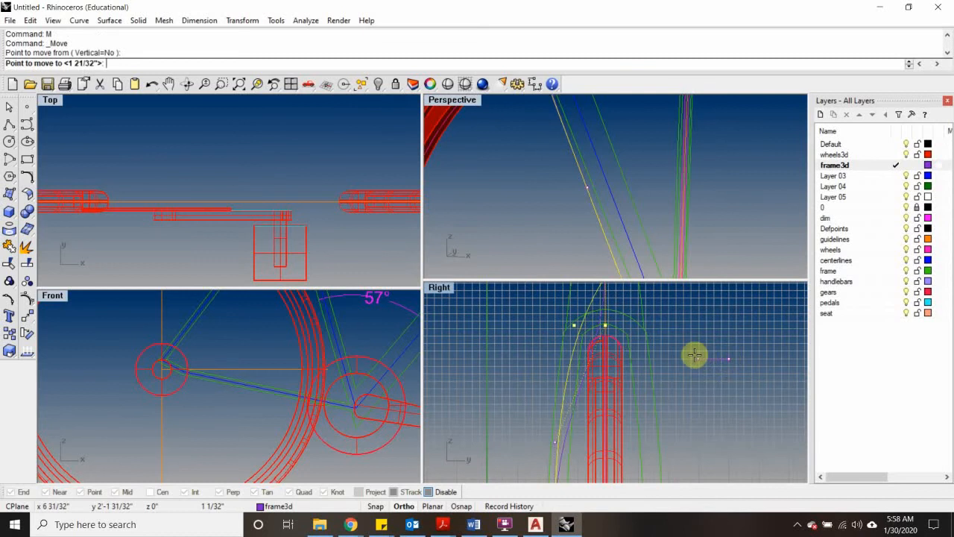
pyautogui.click(693, 355)
# Step: Examine how the reshaped fork-leg curve follows the fork outlines and clears the front wheel in the Right and Perspective viewports
pyautogui.moveTo(602, 358); pyautogui.dragTo(608, 396, button='right')
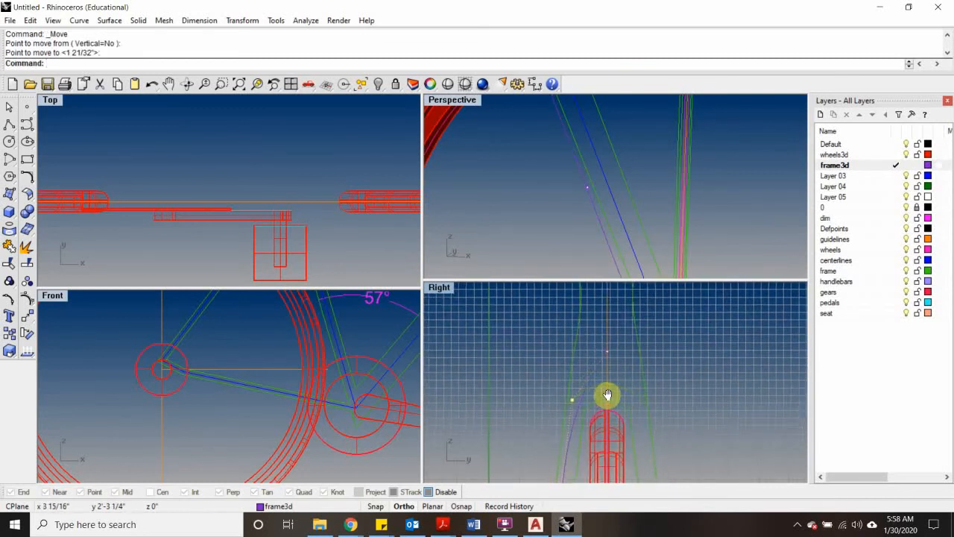
pyautogui.scroll(2, 611, 353)
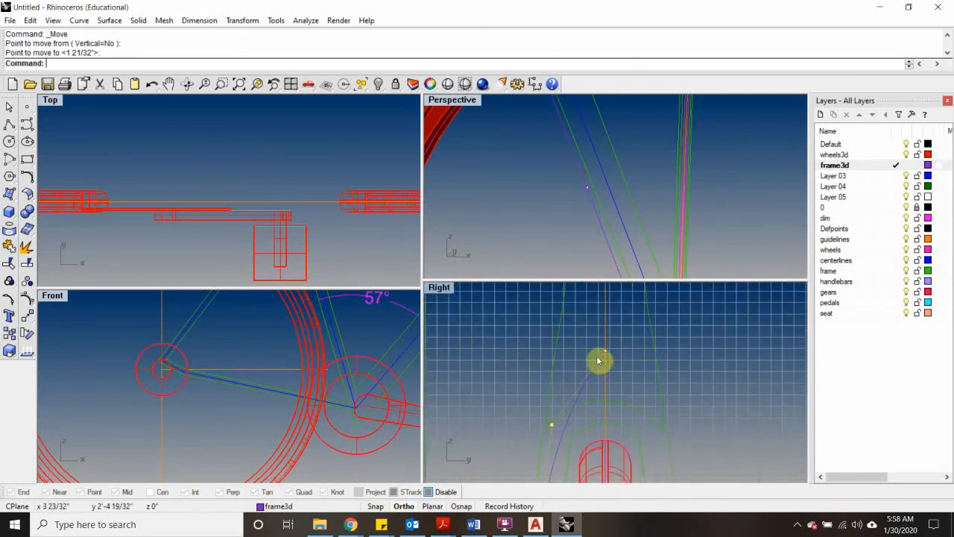
pyautogui.scroll(-2, 608, 365)
pyautogui.moveTo(573, 207); pyautogui.dragTo(526, 237, button='right')
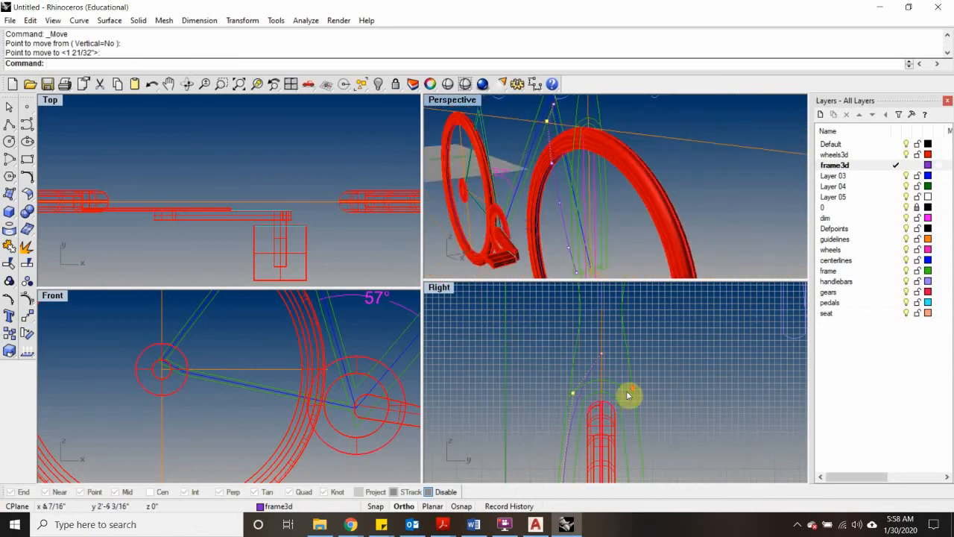
pyautogui.scroll(-2, 619, 388)
pyautogui.scroll(-2, 633, 382)
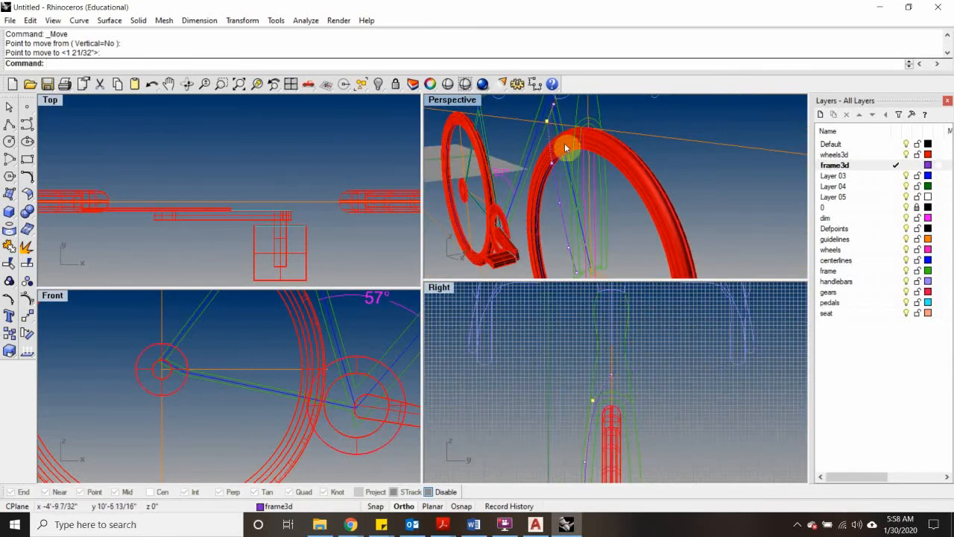
pyautogui.moveTo(544, 170); pyautogui.dragTo(604, 157, button='right')
pyautogui.click(586, 234)
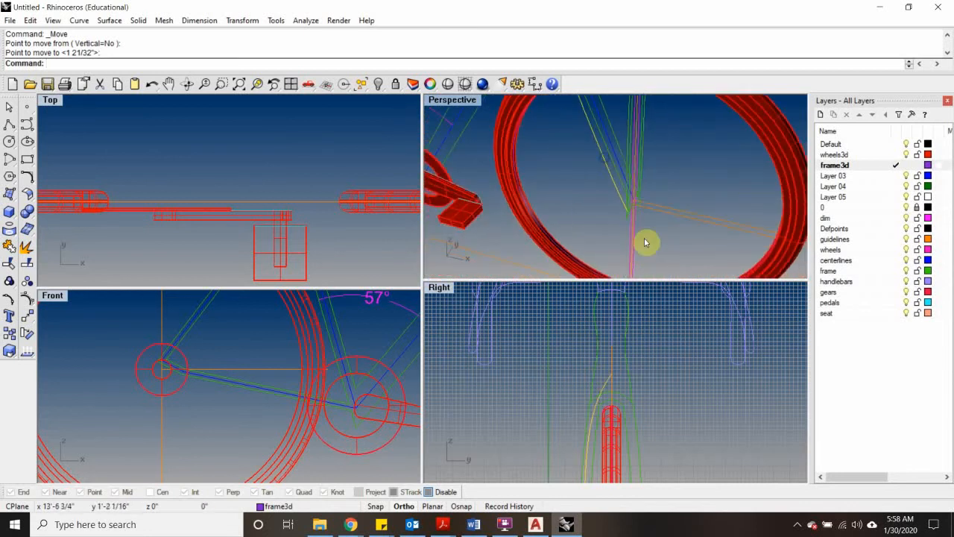
# Step: Measure the left fork leg's width between its outer and inner outlines in the Right viewport
pyautogui.scroll(4, 605, 419)
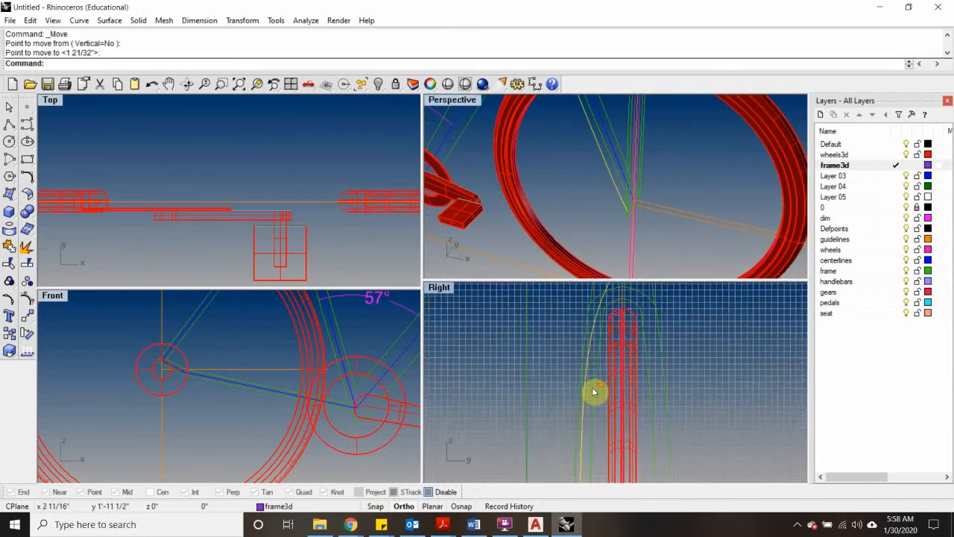
pyautogui.scroll(2, 601, 393)
pyautogui.scroll(2, 600, 390)
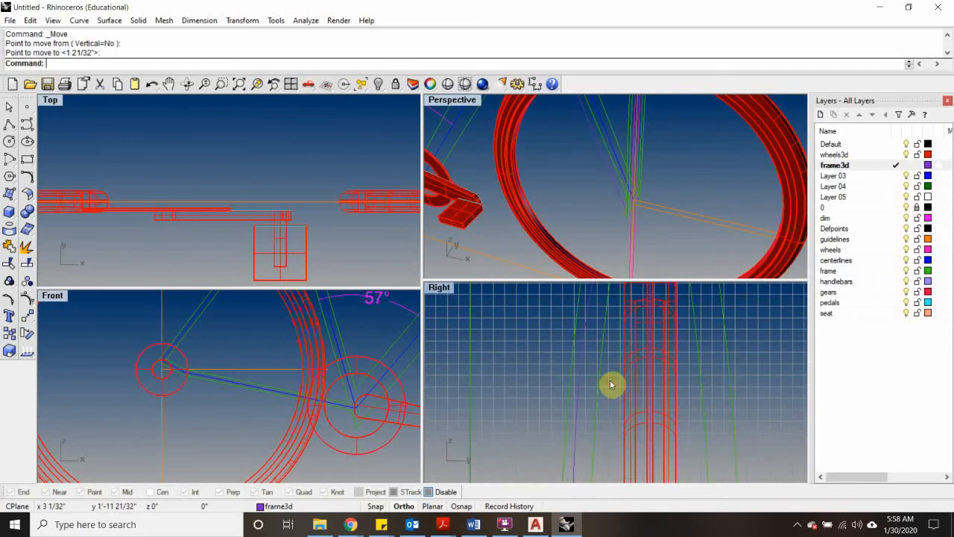
pyautogui.write('istance')
pyautogui.press('Return')
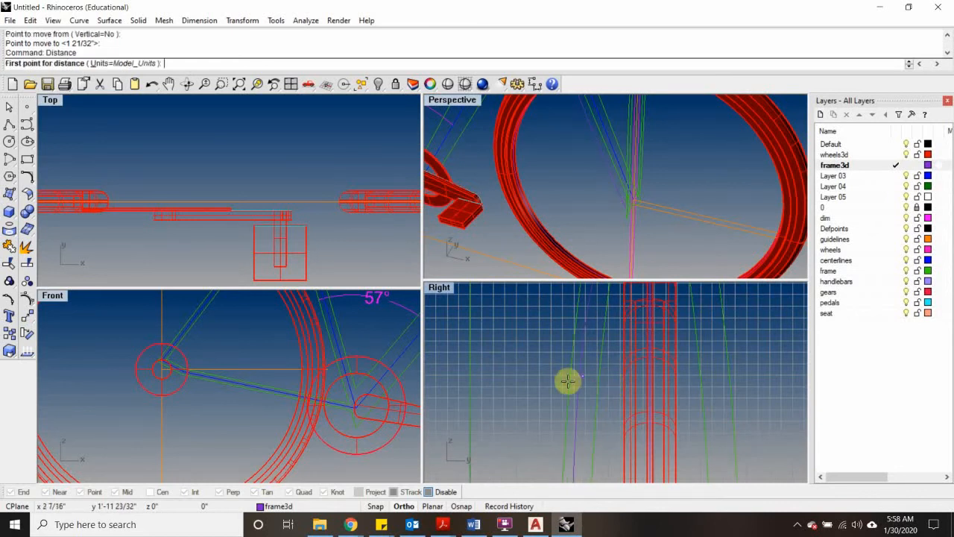
pyautogui.click(564, 439)
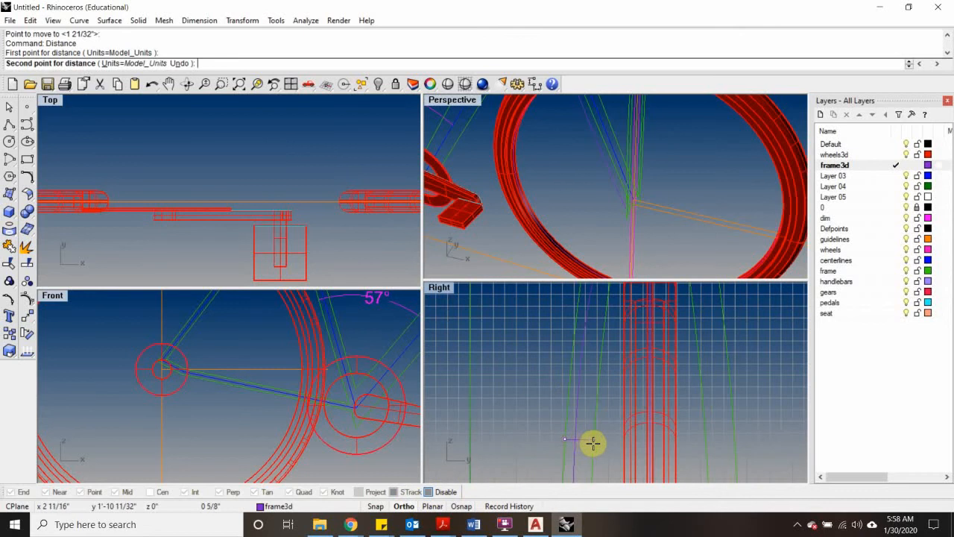
pyautogui.scroll(5, 594, 443)
pyautogui.click(599, 445)
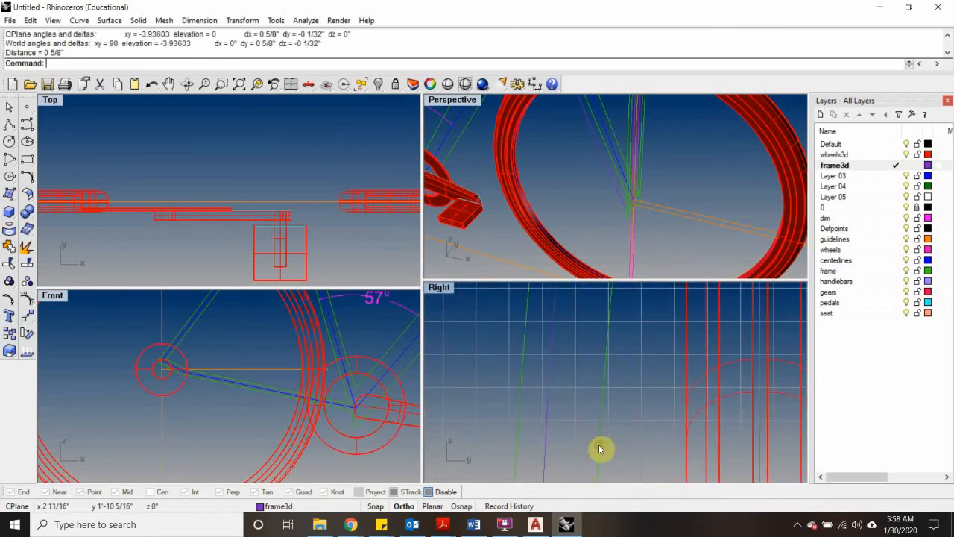
# Step: Create a flat-capped Pipe along the curved front fork centerline with 5/8" start and end diameters
pyautogui.scroll(-5, 575, 381)
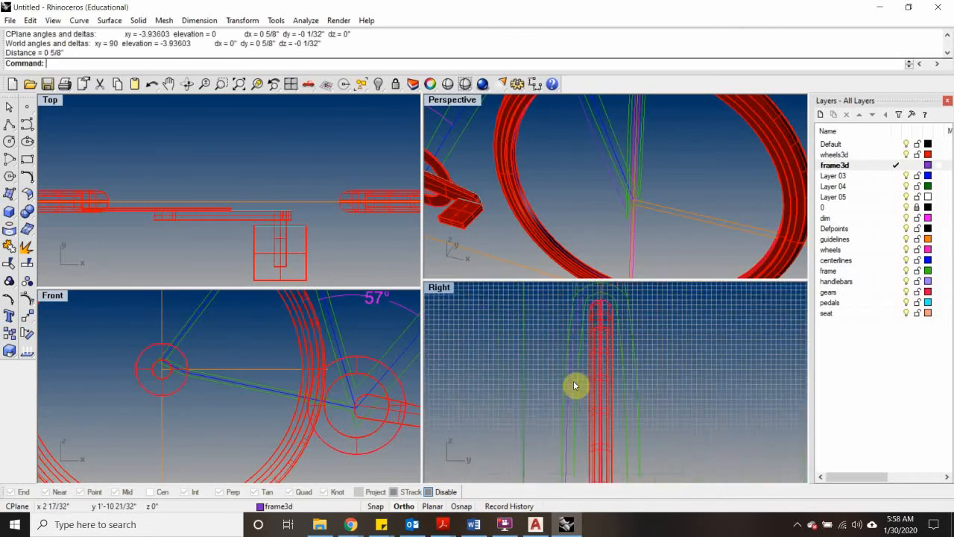
pyautogui.scroll(2, 574, 384)
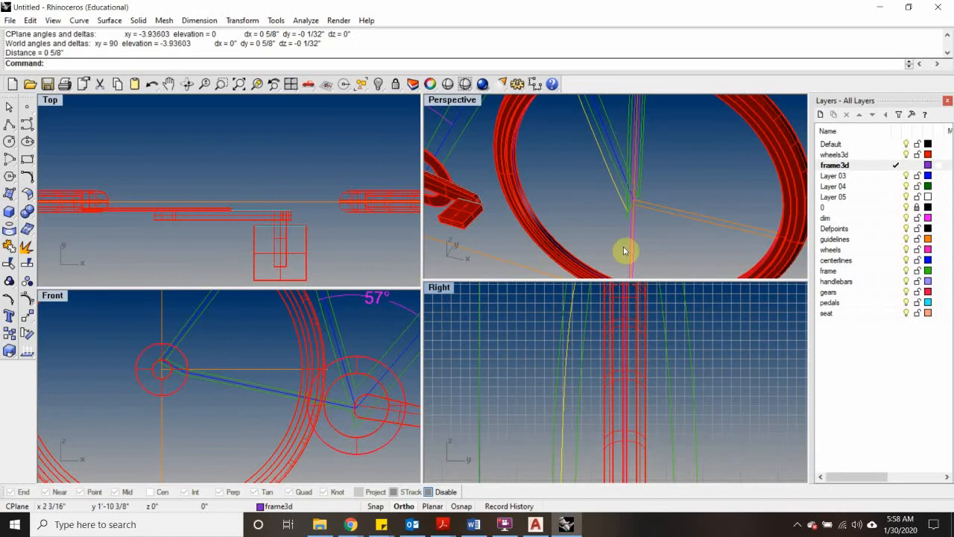
pyautogui.moveTo(625, 250); pyautogui.dragTo(620, 176, button='right')
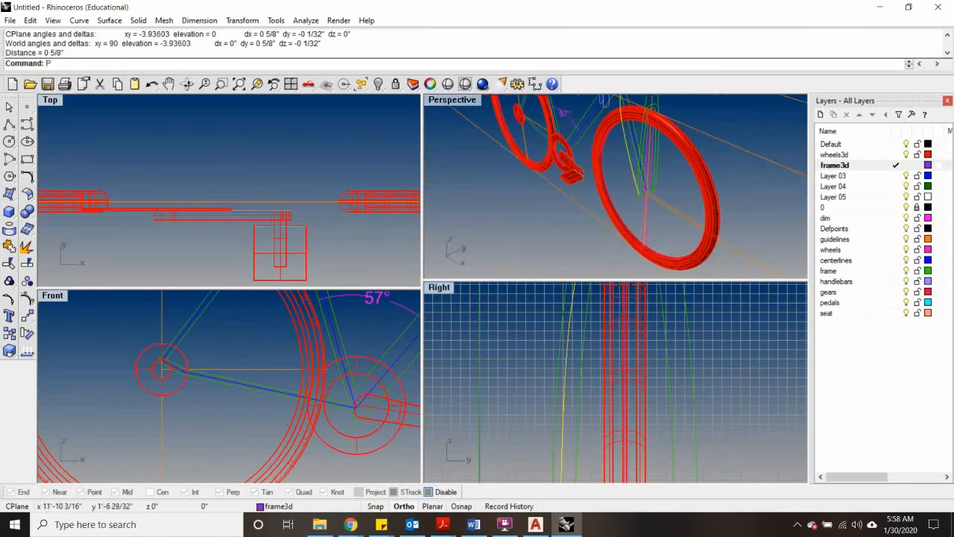
pyautogui.write('ipe')
pyautogui.press('Return')
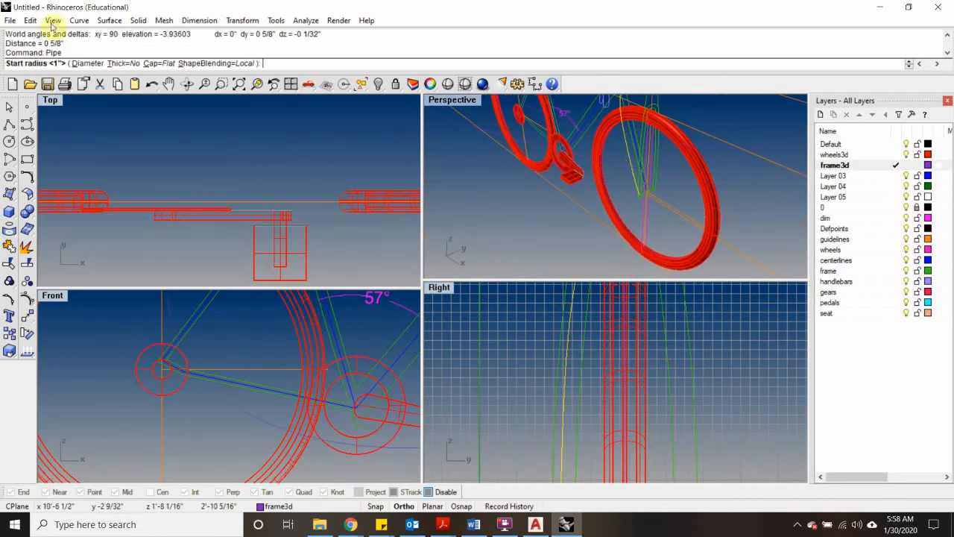
pyautogui.click(83, 64)
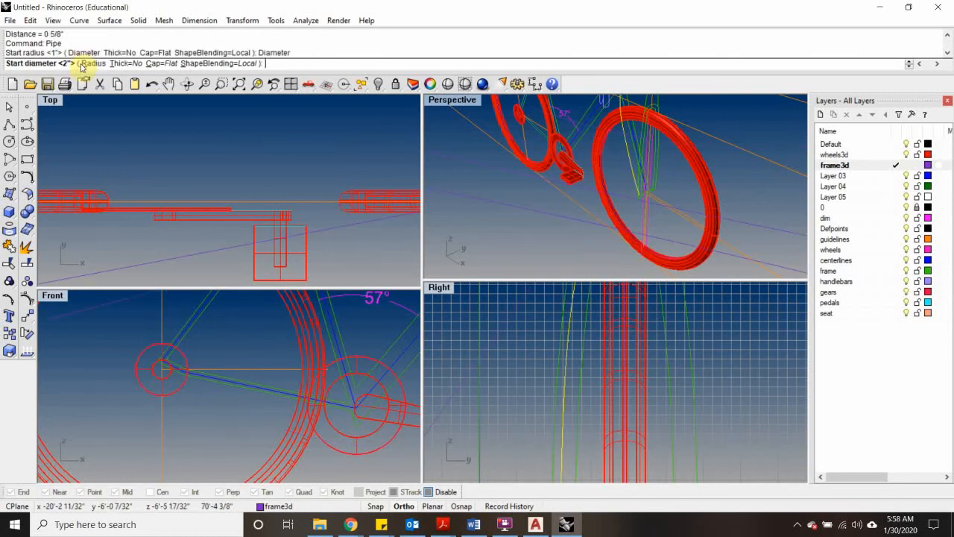
pyautogui.write('"')
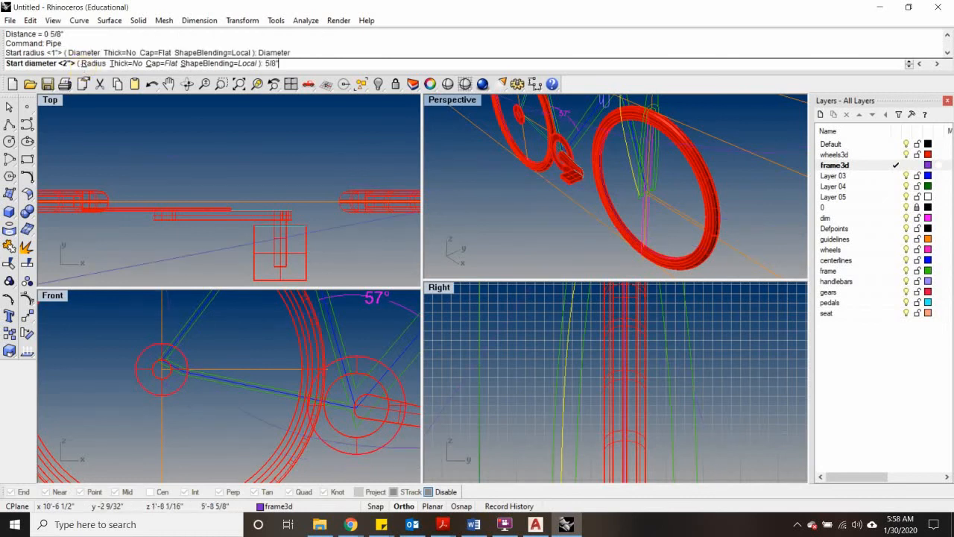
pyautogui.press('Return')
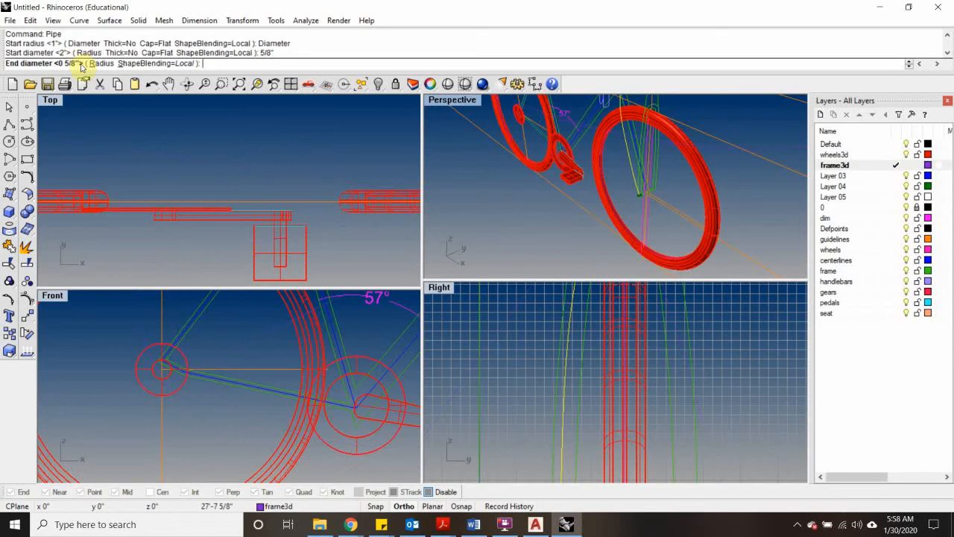
pyautogui.press('Return')
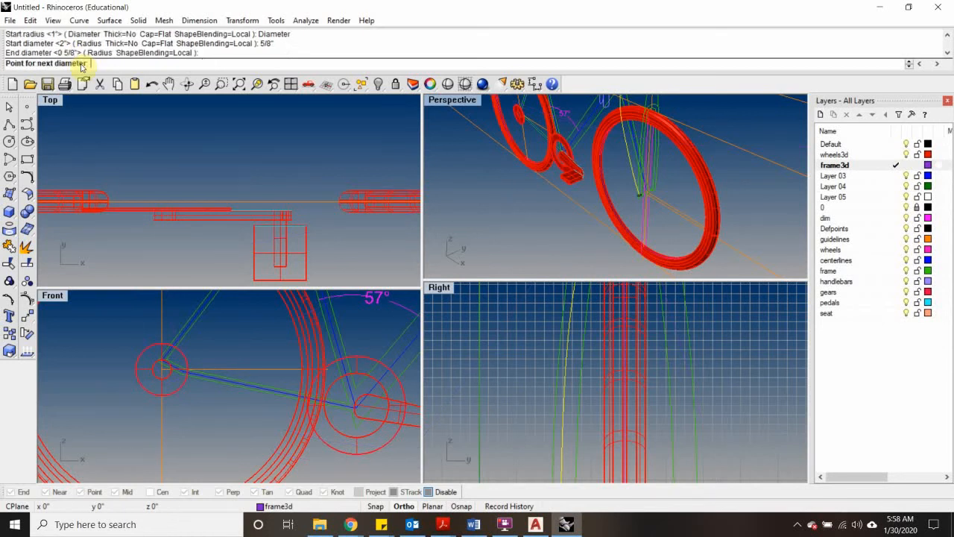
pyautogui.press('Return')
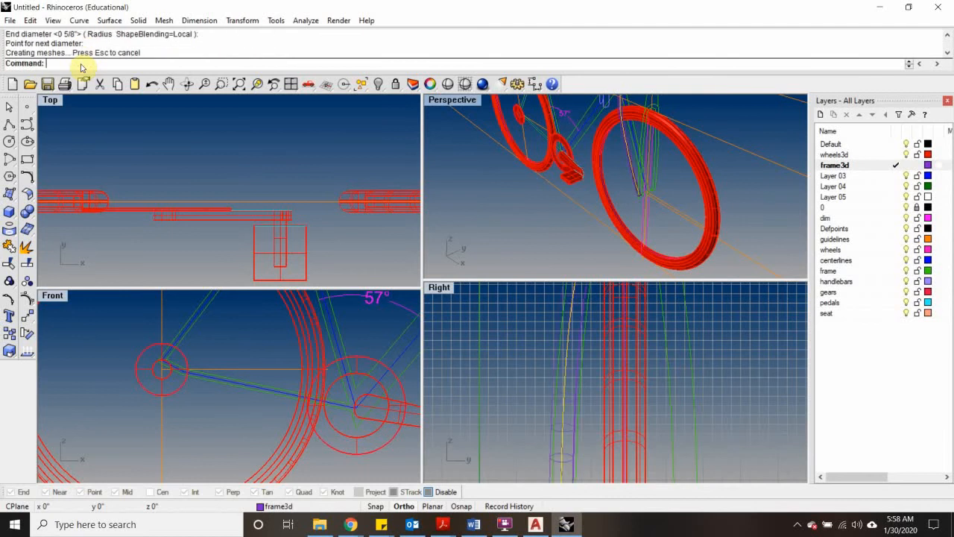
# Step: Mirror the fork blade pipe across the bike's horizontal centerline in the Top view, with object snaps enabled and the original kept
pyautogui.doubleClick(452, 100)
pyautogui.moveTo(463, 217); pyautogui.dragTo(428, 231, button='right')
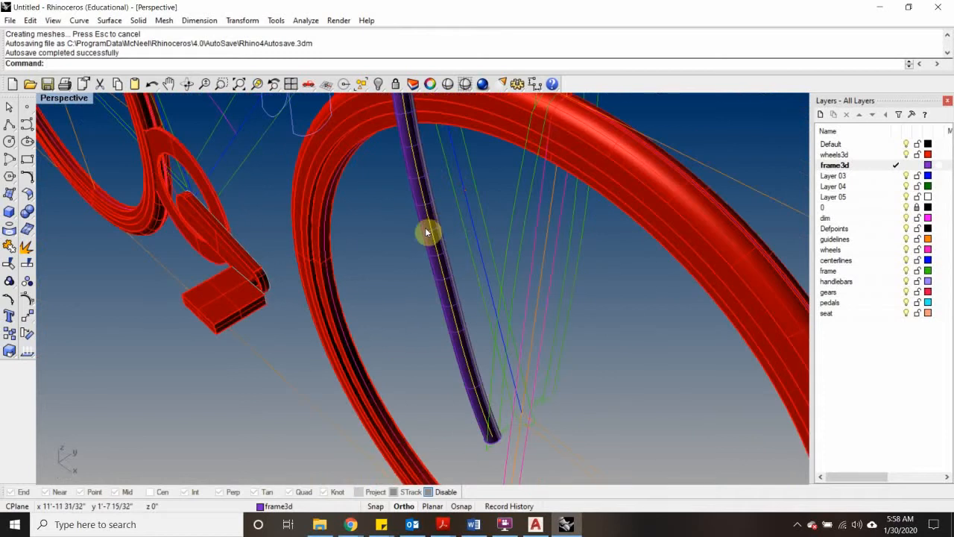
pyautogui.click(420, 235)
pyautogui.doubleClick(62, 99)
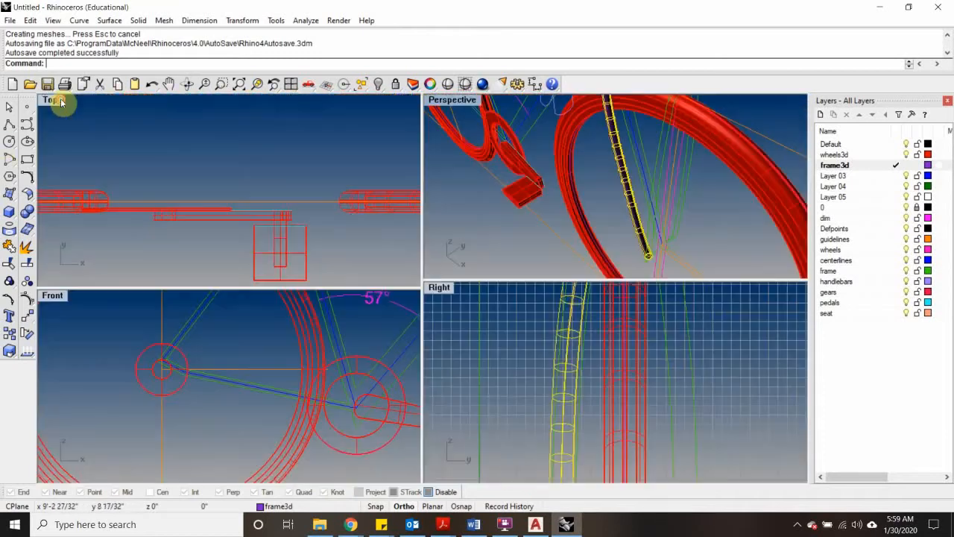
pyautogui.scroll(-12, 379, 201)
pyautogui.moveTo(360, 193); pyautogui.dragTo(264, 188, button='right')
pyautogui.scroll(4, 342, 201)
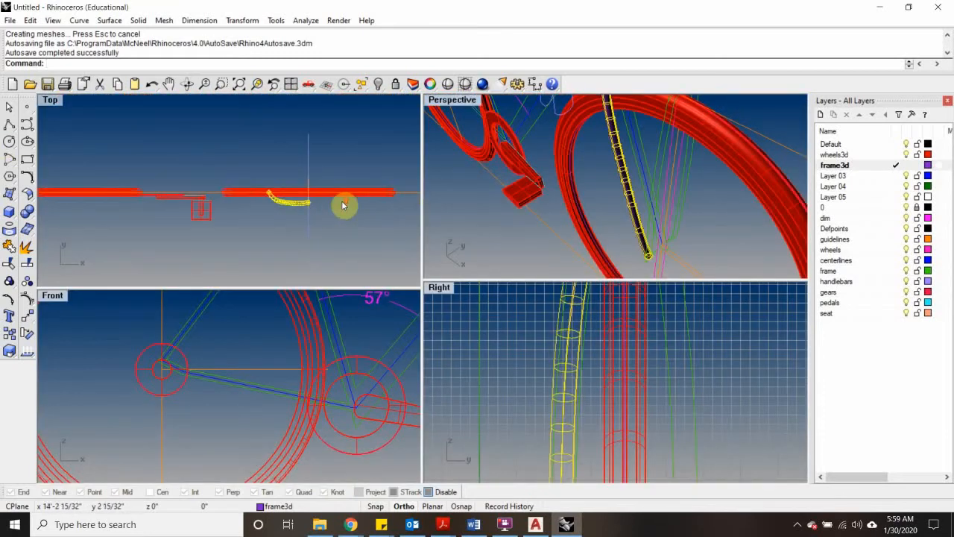
pyautogui.write('mi')
pyautogui.press('Return')
pyautogui.moveTo(355, 187); pyautogui.dragTo(236, 190, button='right')
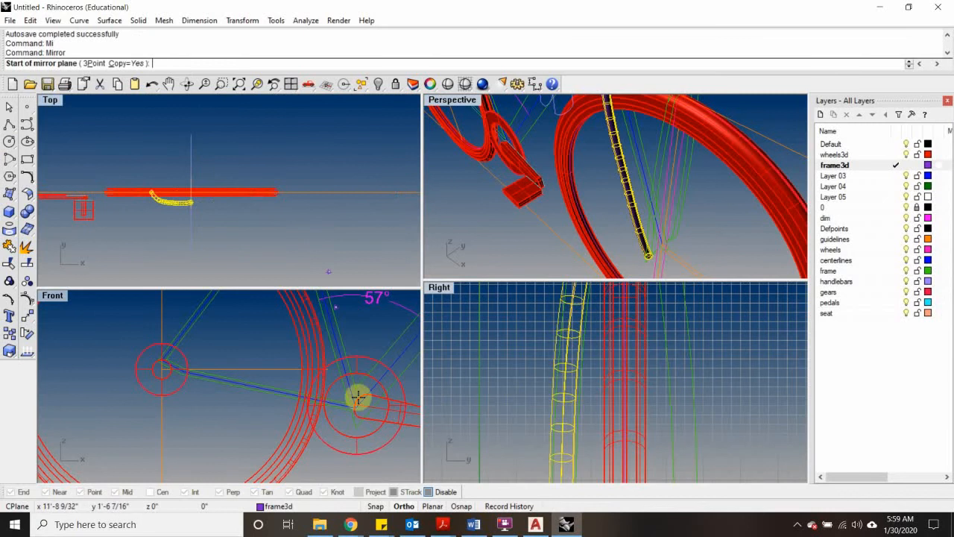
pyautogui.click(428, 492)
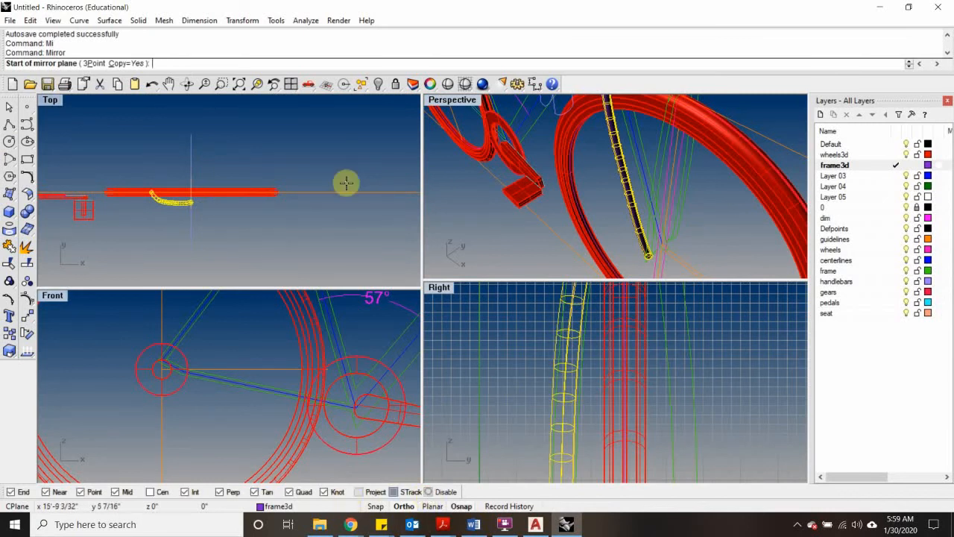
pyautogui.click(347, 193)
pyautogui.click(410, 196)
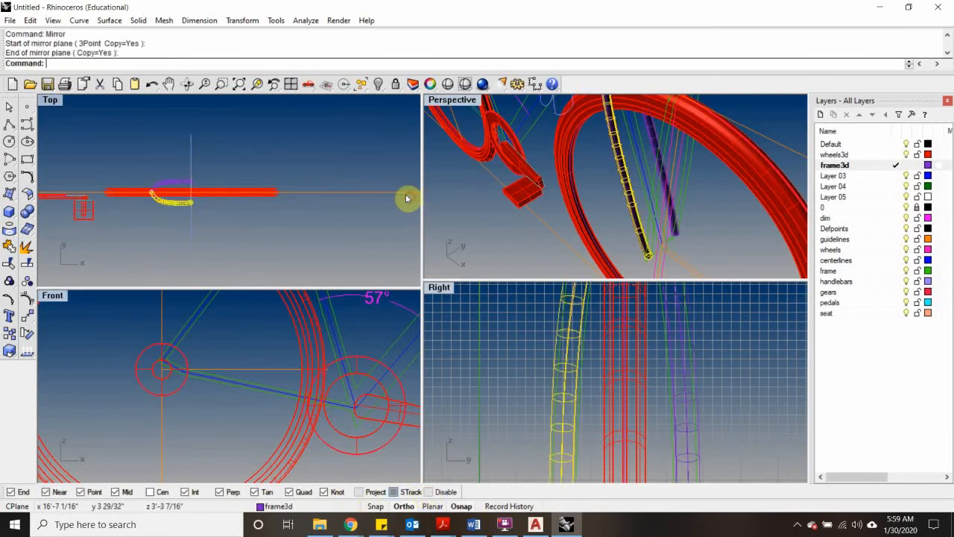
# Step: Start a Pipe along the head tube centerline above the fork, with object snaps disabled and a start diameter of about 1 29/32"
pyautogui.scroll(3, 164, 192)
pyautogui.scroll(-5, 628, 215)
pyautogui.moveTo(627, 214); pyautogui.dragTo(607, 186, button='right')
pyautogui.click(687, 152)
pyautogui.scroll(6, 678, 156)
pyautogui.scroll(3, 622, 149)
pyautogui.click(621, 142)
pyautogui.scroll(-4, 622, 142)
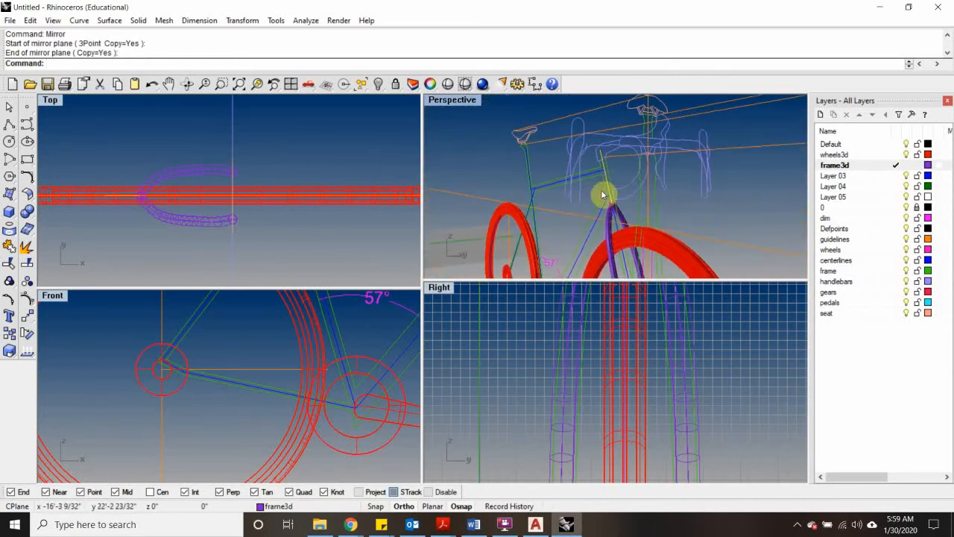
pyautogui.moveTo(646, 142); pyautogui.dragTo(642, 200, button='right')
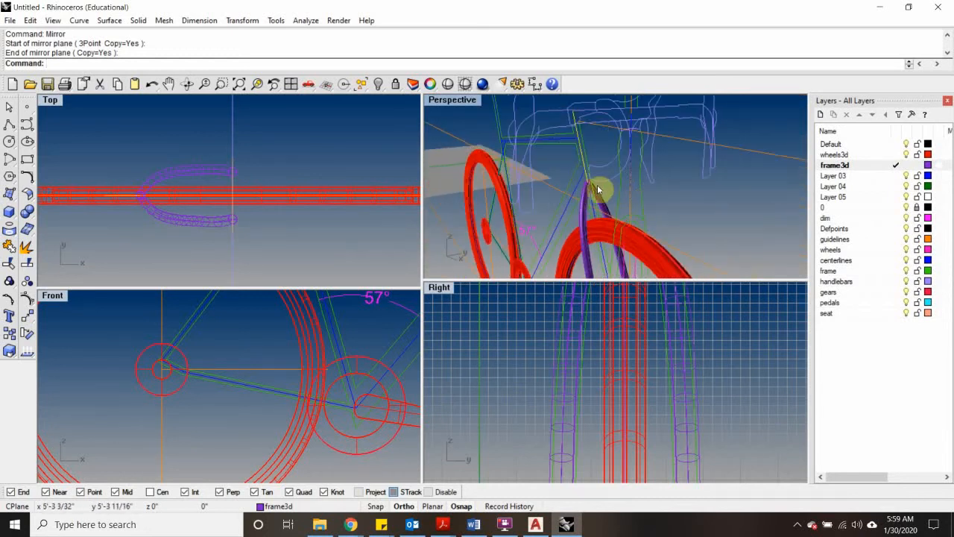
pyautogui.scroll(-5, 586, 367)
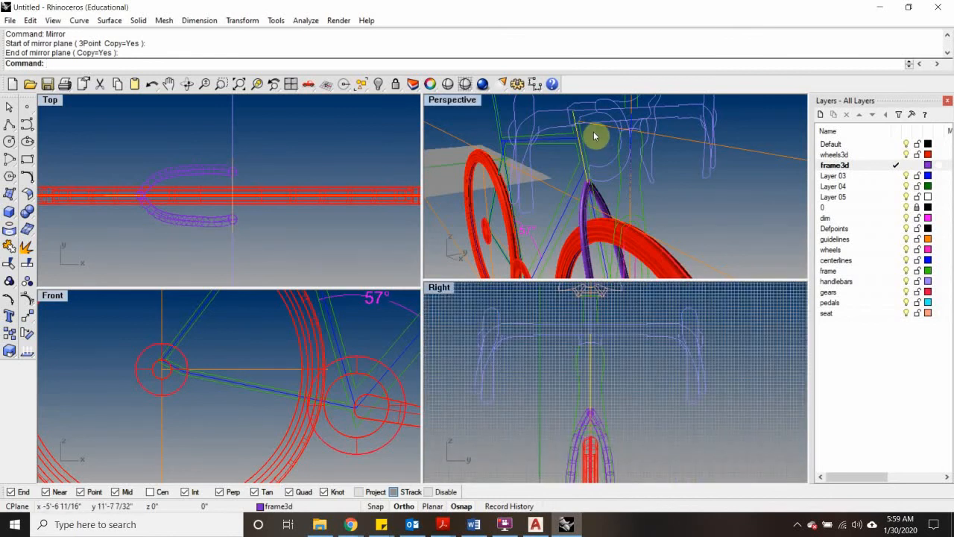
pyautogui.write('Pipe')
pyautogui.press('Return')
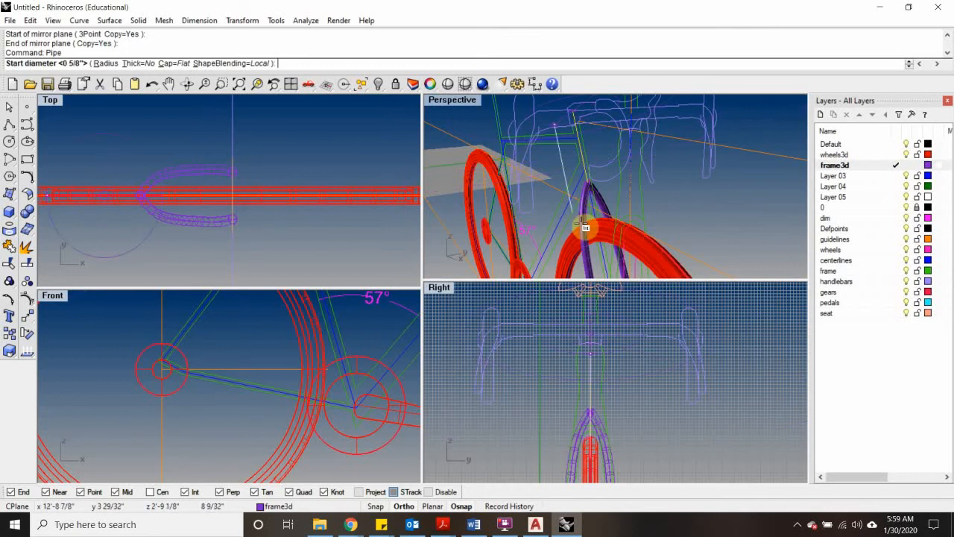
pyautogui.scroll(6, 585, 227)
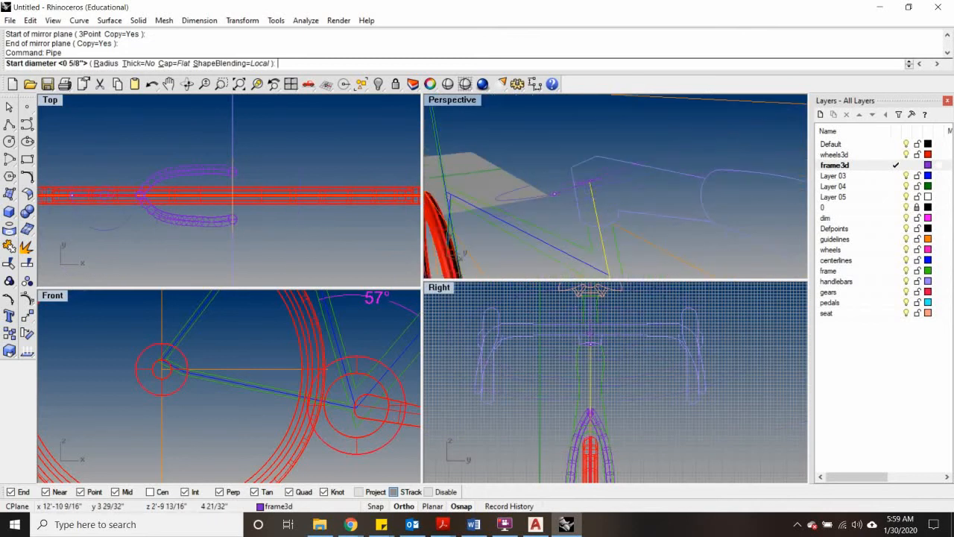
pyautogui.scroll(5, 592, 348)
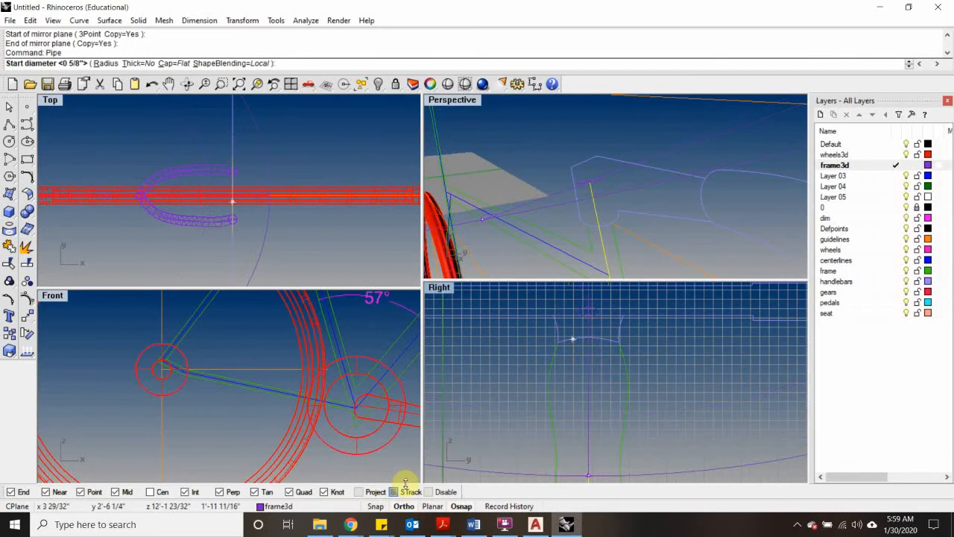
pyautogui.click(429, 492)
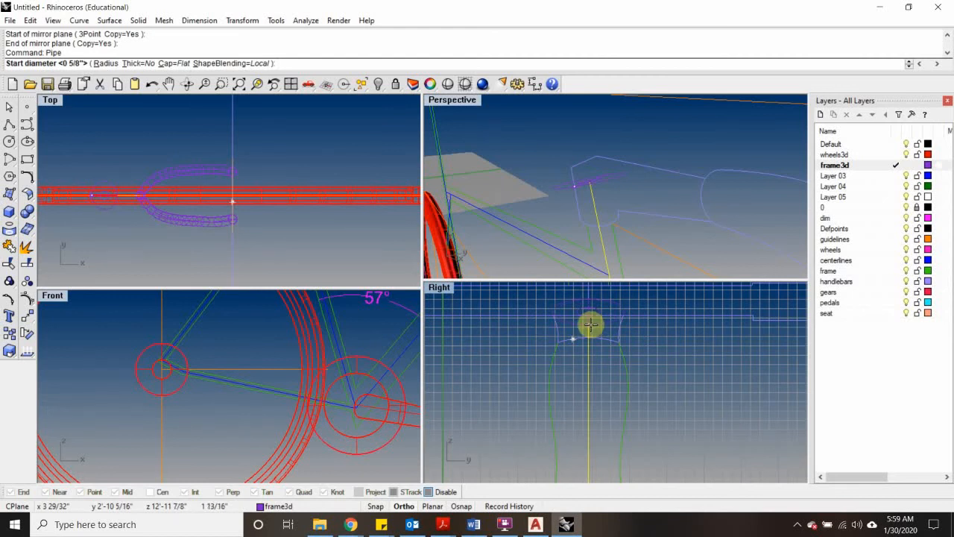
pyautogui.scroll(3, 589, 324)
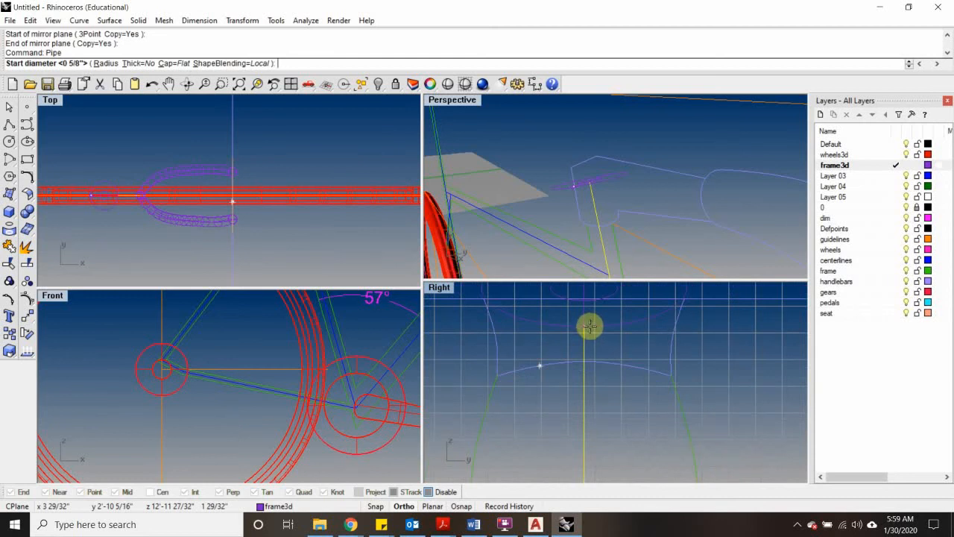
pyautogui.click(589, 325)
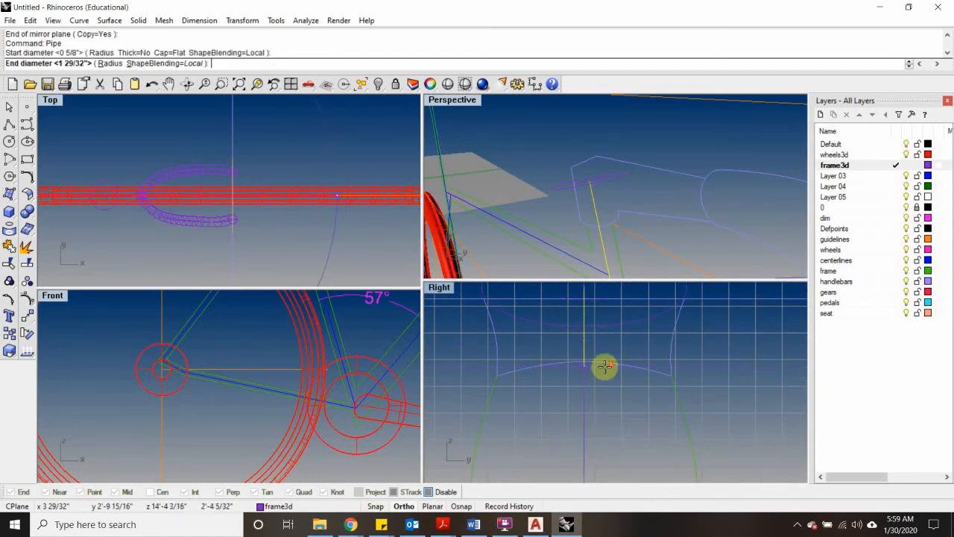
# Step: Set the pipe's end diameter at the fork crown to about 2 5/32", matching the green frame outline
pyautogui.scroll(-4, 605, 366)
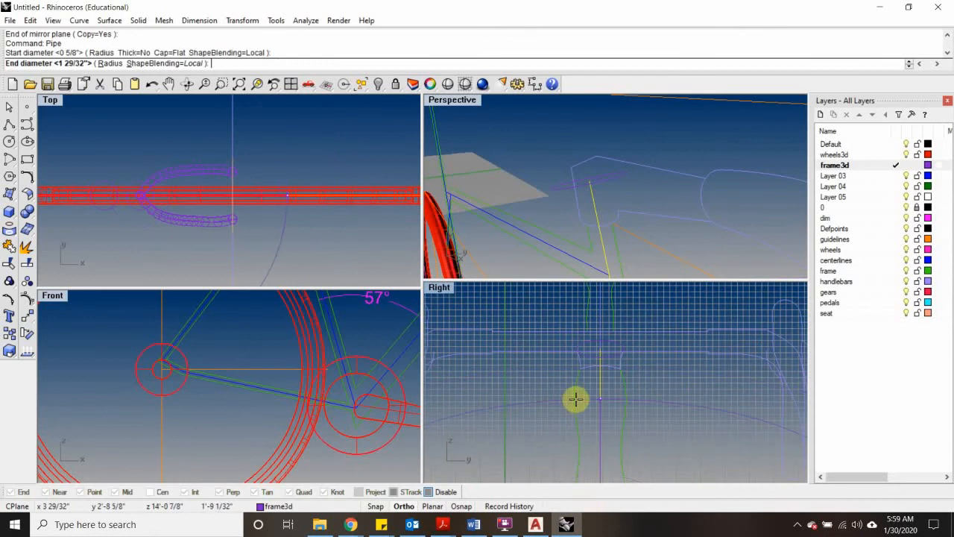
pyautogui.scroll(-6, 575, 400)
pyautogui.scroll(9, 577, 438)
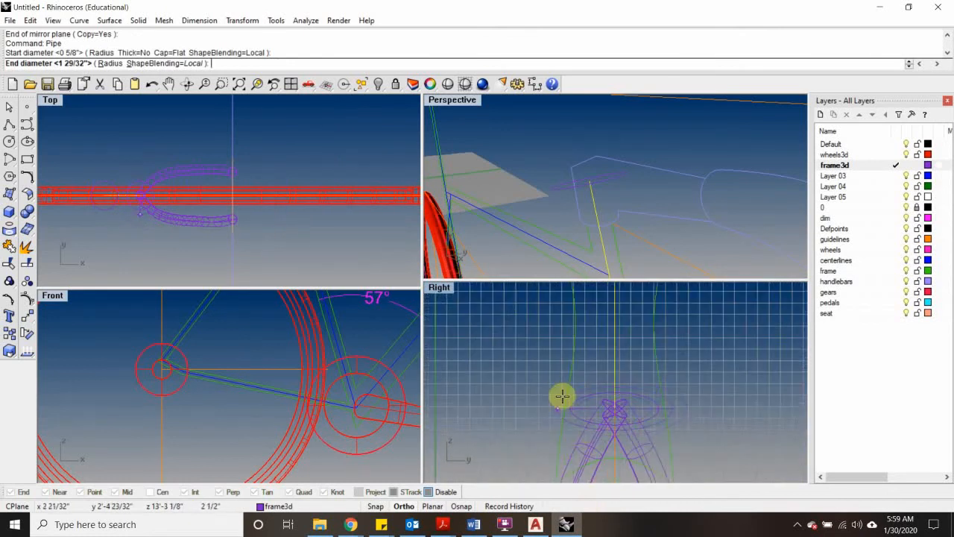
pyautogui.scroll(3, 563, 396)
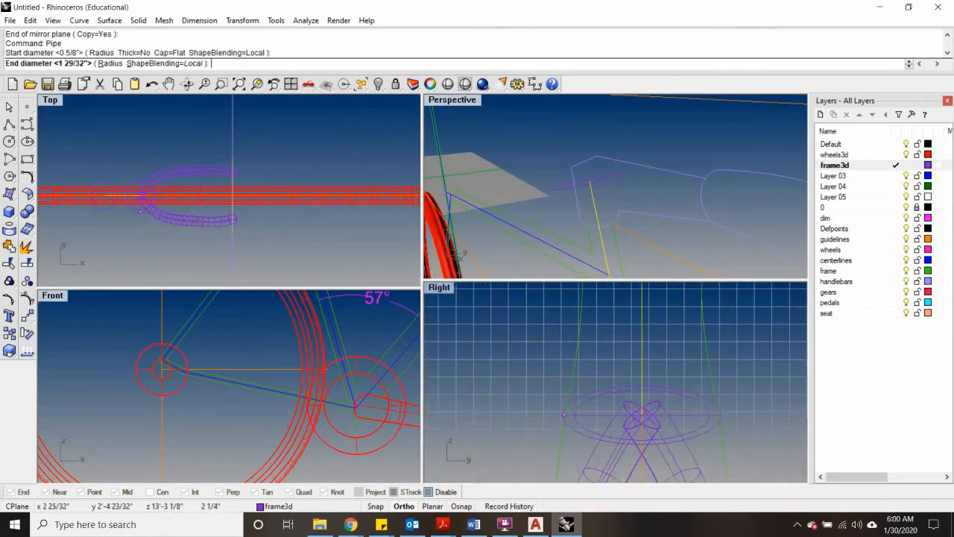
pyautogui.click(566, 397)
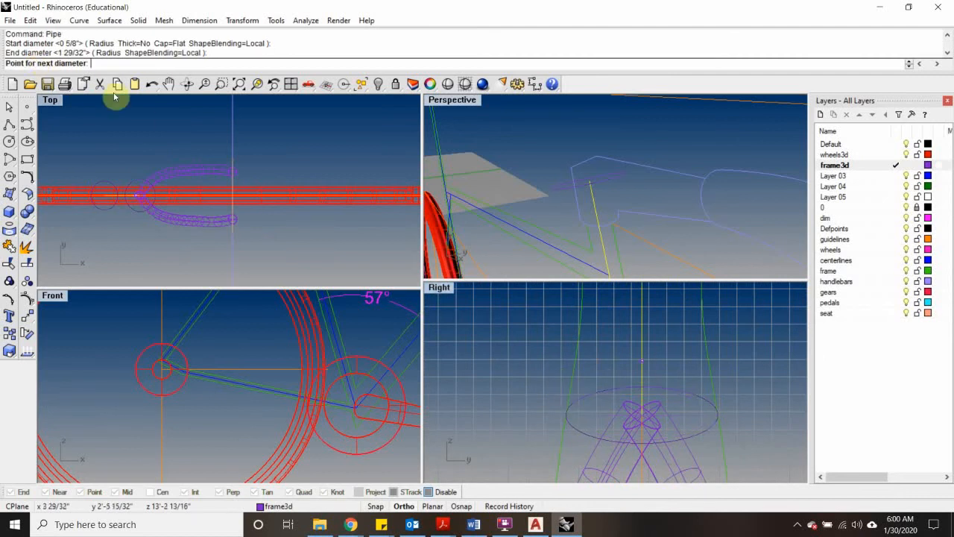
# Step: Add an intermediate pipe diameter of about 1 11/16" on the centerline at the narrow part of the outline above the fork crown
pyautogui.scroll(-8, 701, 352)
pyautogui.scroll(4, 689, 334)
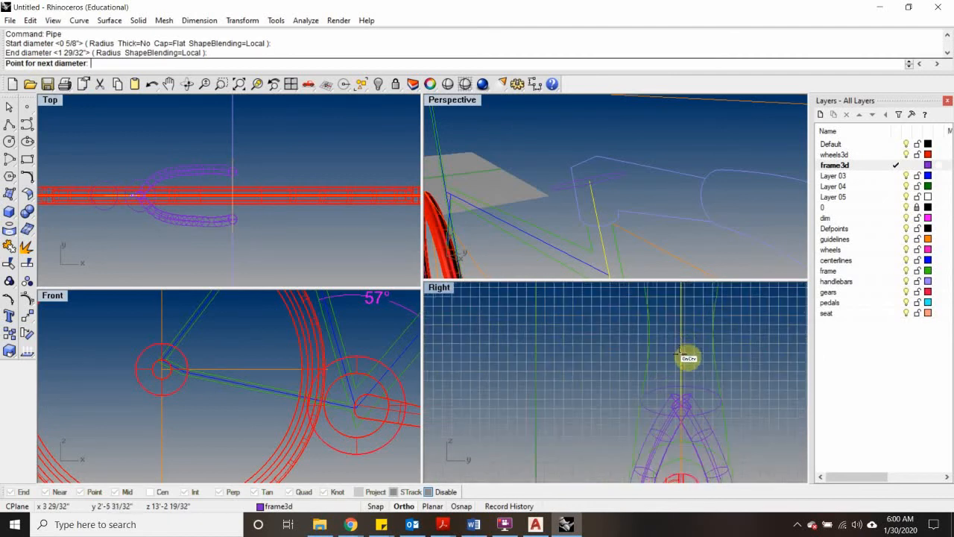
pyautogui.scroll(3, 680, 350)
pyautogui.scroll(-2, 682, 347)
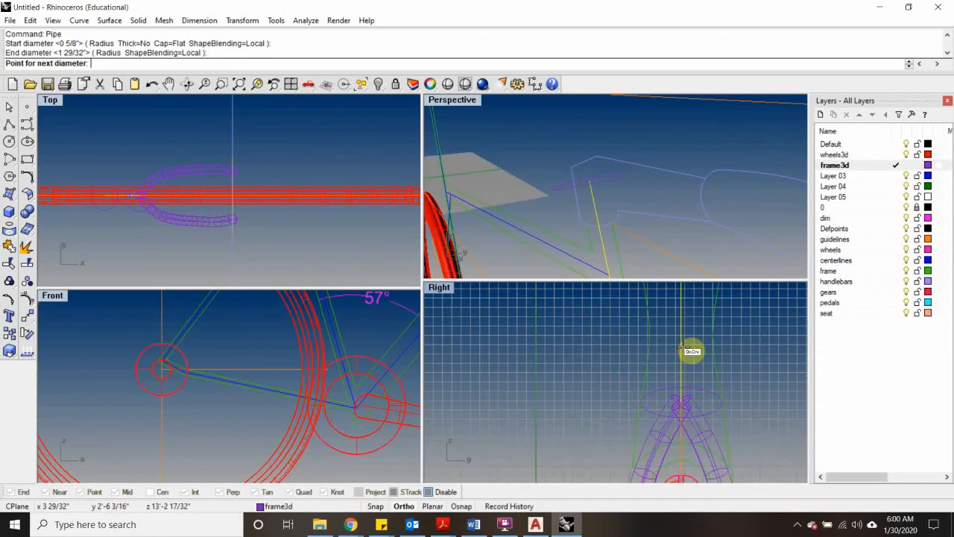
pyautogui.click(692, 344)
pyautogui.scroll(2, 709, 340)
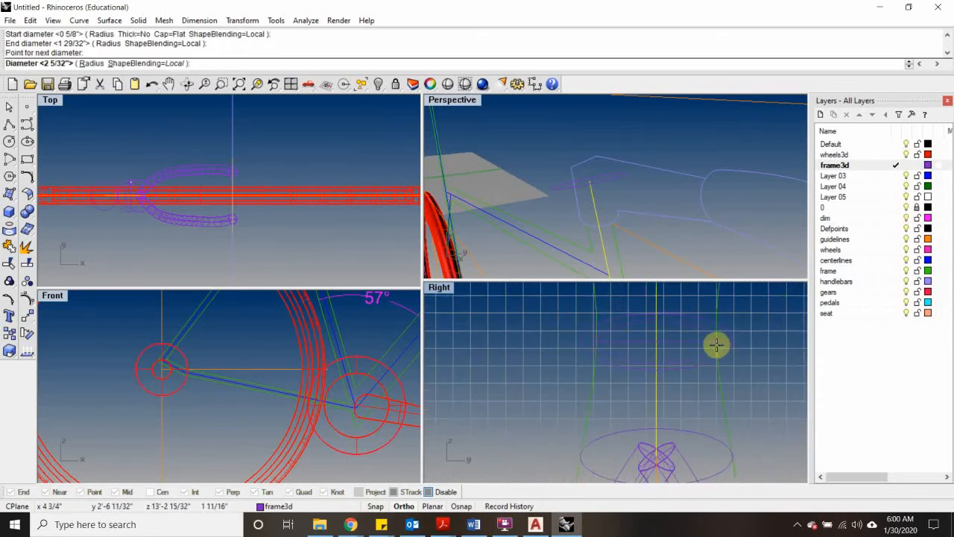
pyautogui.click(717, 345)
# Step: Add another intermediate diameter matching the outline's wide bulge below the handlebar stem, and finish the head tube pipe
pyautogui.scroll(-5, 695, 346)
pyautogui.moveTo(688, 346); pyautogui.dragTo(662, 438, button='right')
pyautogui.scroll(4, 655, 388)
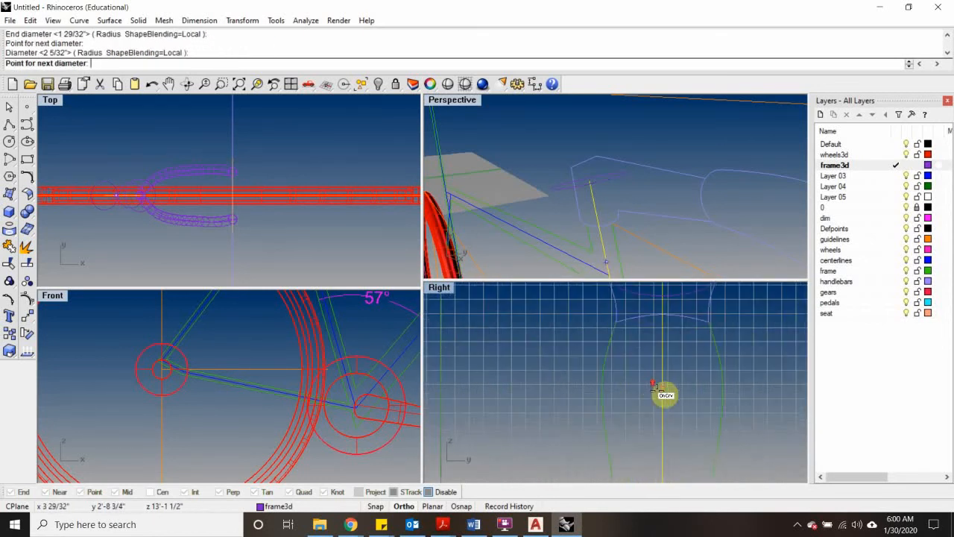
pyautogui.click(661, 384)
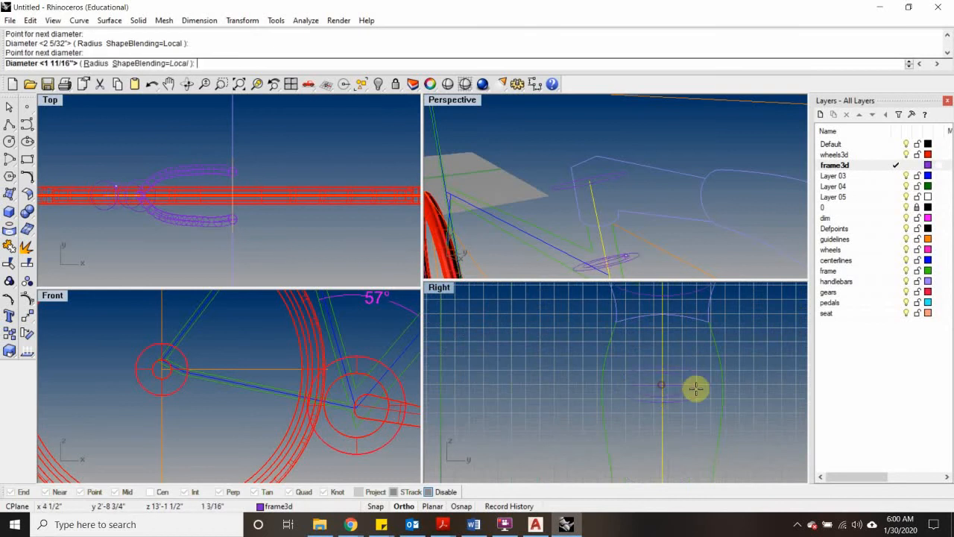
pyautogui.click(724, 385)
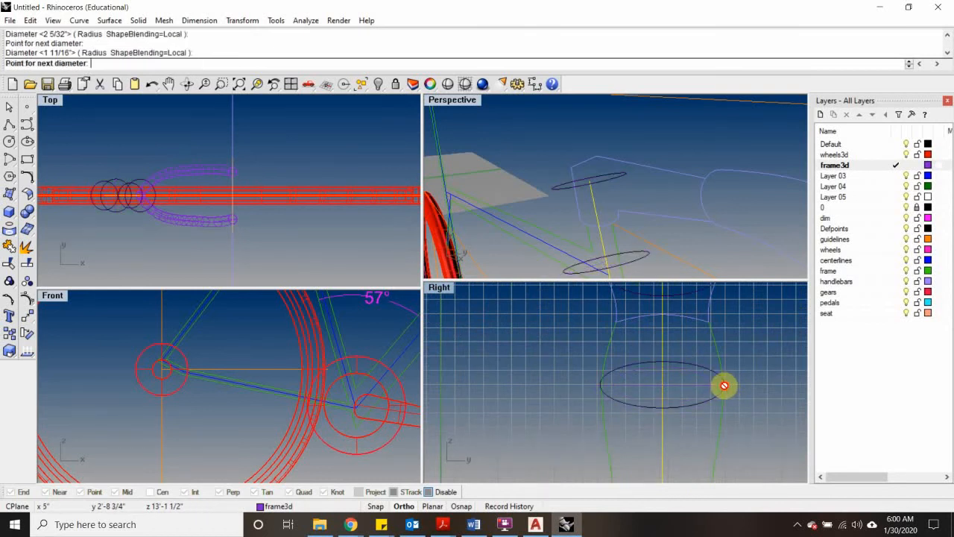
pyautogui.rightClick(736, 367)
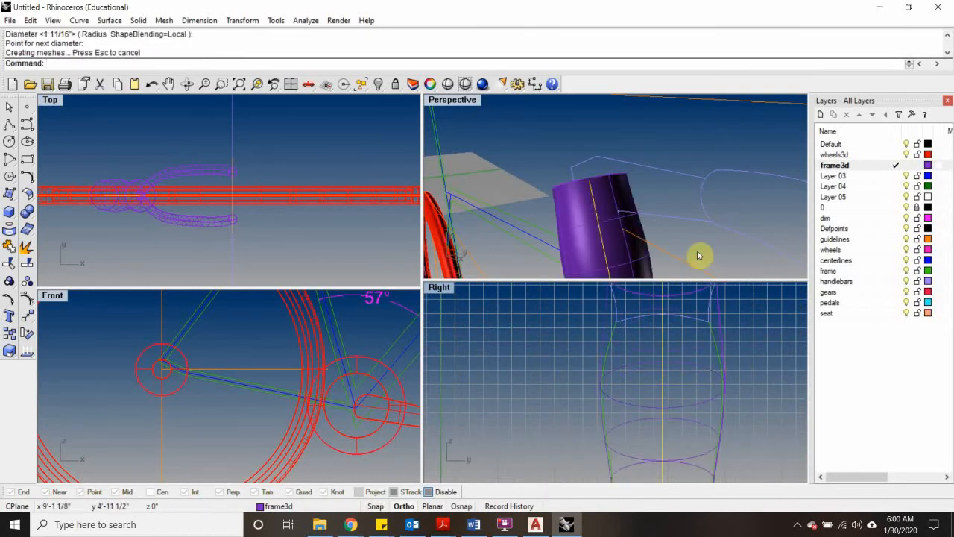
# Step: Examine the finished head tube and fork pipes from several angles in the Perspective view
pyautogui.moveTo(697, 251); pyautogui.dragTo(723, 209, button='right')
pyautogui.scroll(10, 683, 217)
pyautogui.scroll(6, 666, 195)
pyautogui.scroll(-6, 673, 166)
pyautogui.scroll(6, 671, 184)
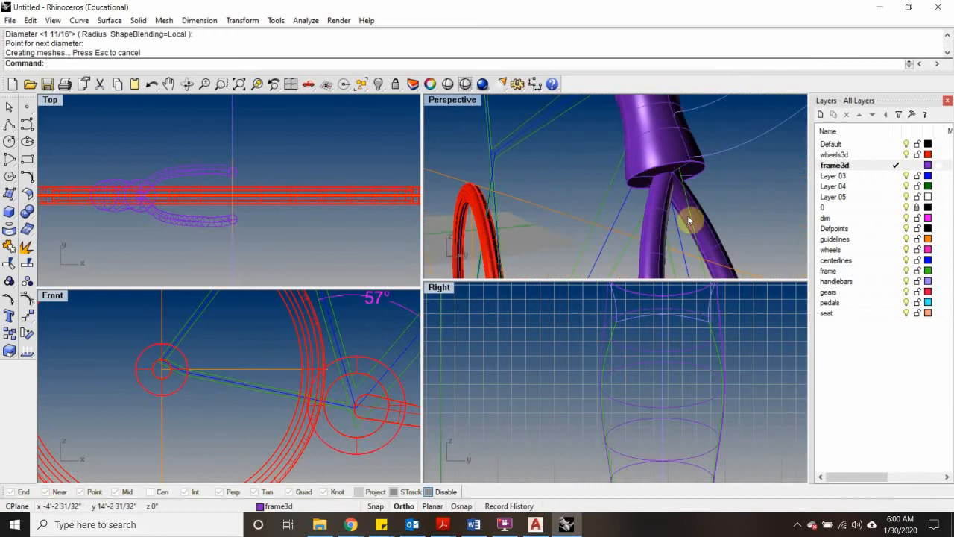
pyautogui.scroll(-6, 699, 189)
pyautogui.moveTo(663, 213)
pyautogui.mouseDown(button='right')
pyautogui.moveTo(757, 229)
pyautogui.moveTo(666, 236)
pyautogui.moveTo(659, 211)
pyautogui.mouseUp(button='right')
pyautogui.scroll(5, 680, 203)
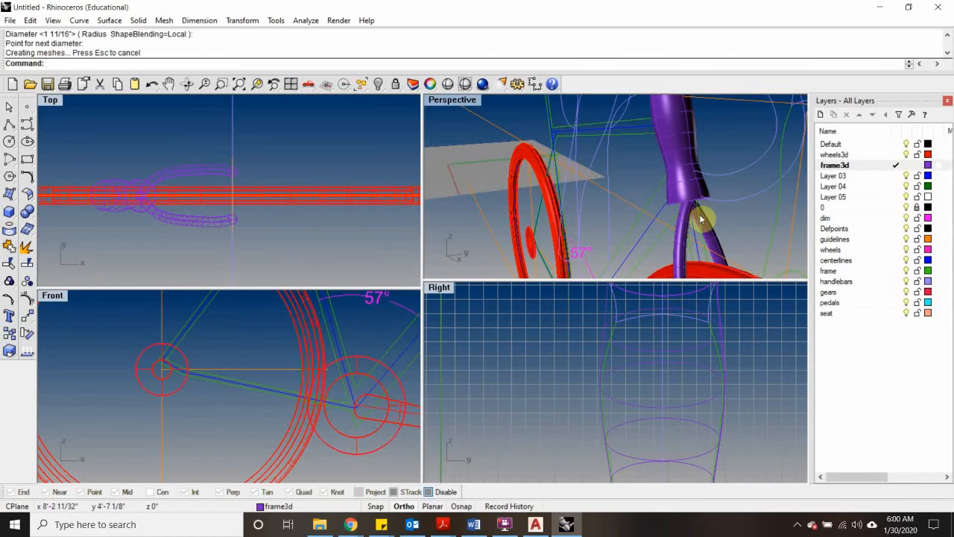
pyautogui.scroll(-3, 688, 206)
pyautogui.moveTo(688, 207); pyautogui.dragTo(428, 211, button='right')
pyautogui.scroll(5, 677, 168)
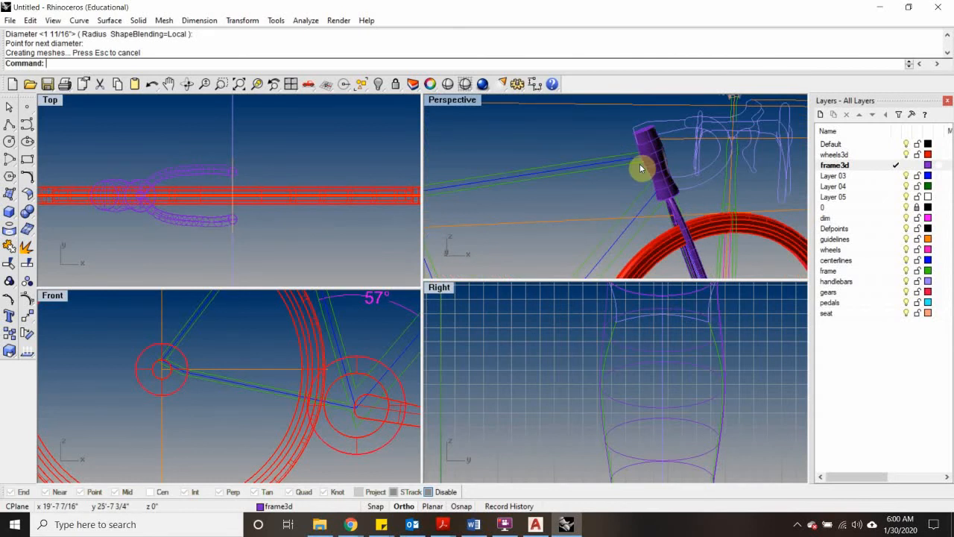
# Step: Examine the centerlines and green outlines of the frame tubes not yet piped, from the handlebars to the rear wheel hub
pyautogui.scroll(-3, 640, 168)
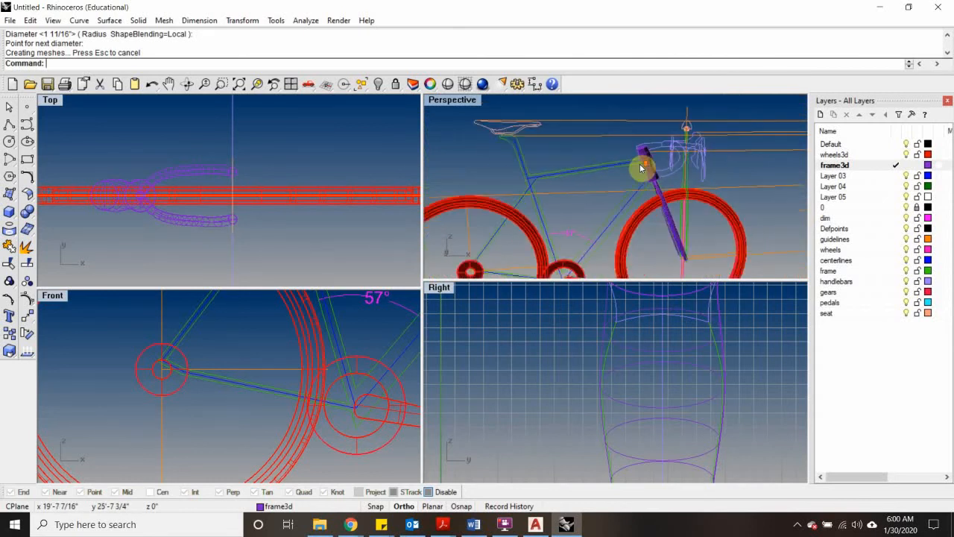
pyautogui.moveTo(640, 168); pyautogui.dragTo(676, 129, button='right')
pyautogui.scroll(7, 675, 129)
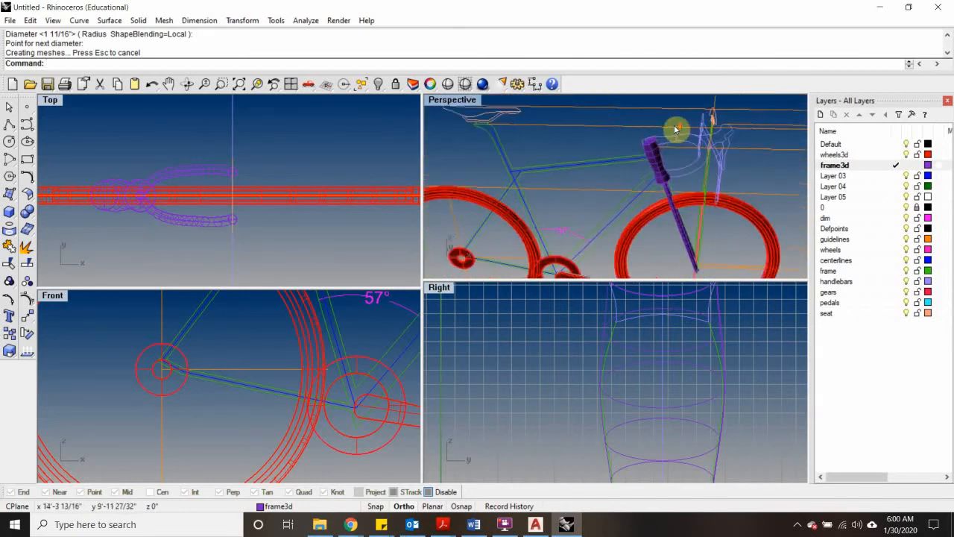
pyautogui.scroll(-7, 671, 132)
pyautogui.scroll(5, 609, 195)
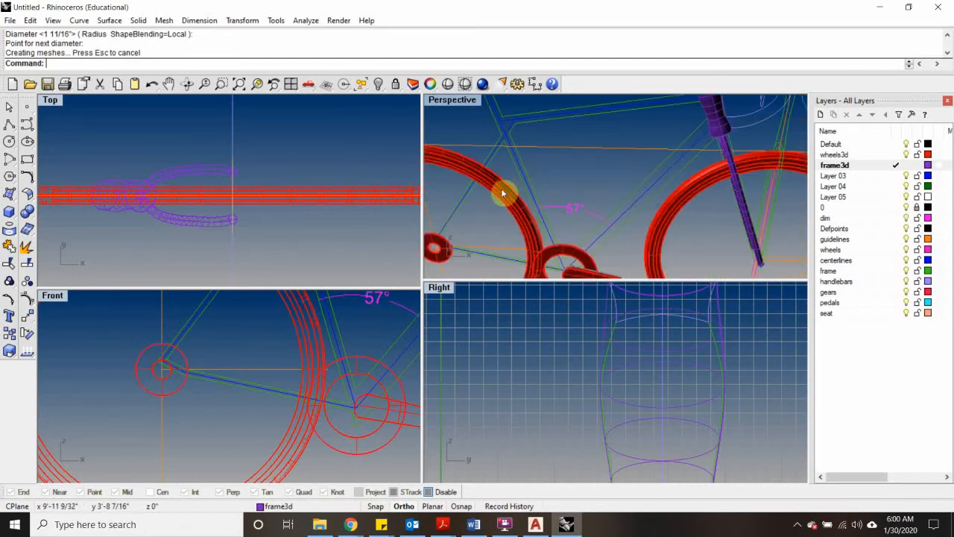
pyautogui.scroll(-5, 503, 194)
pyautogui.scroll(5, 532, 185)
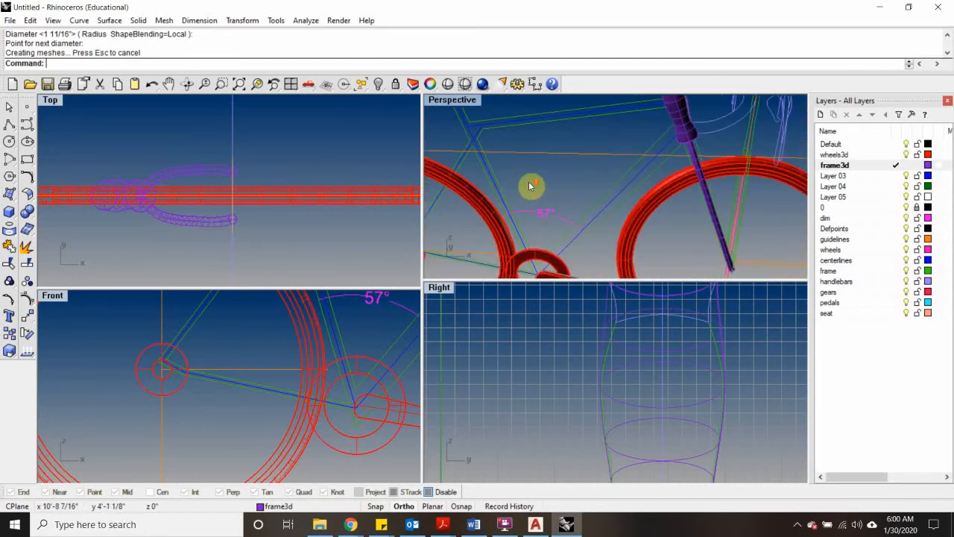
pyautogui.scroll(-5, 500, 153)
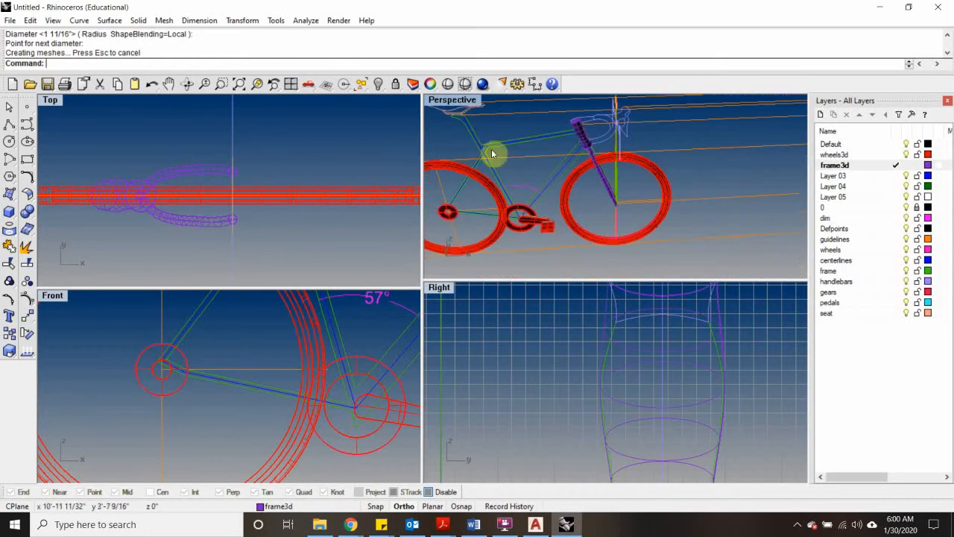
pyautogui.scroll(3, 471, 220)
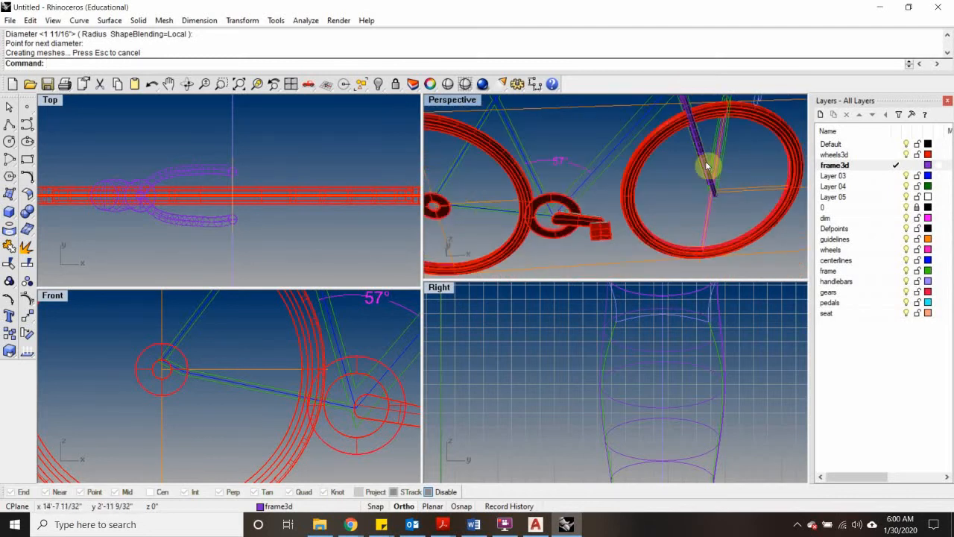
pyautogui.scroll(2, 457, 207)
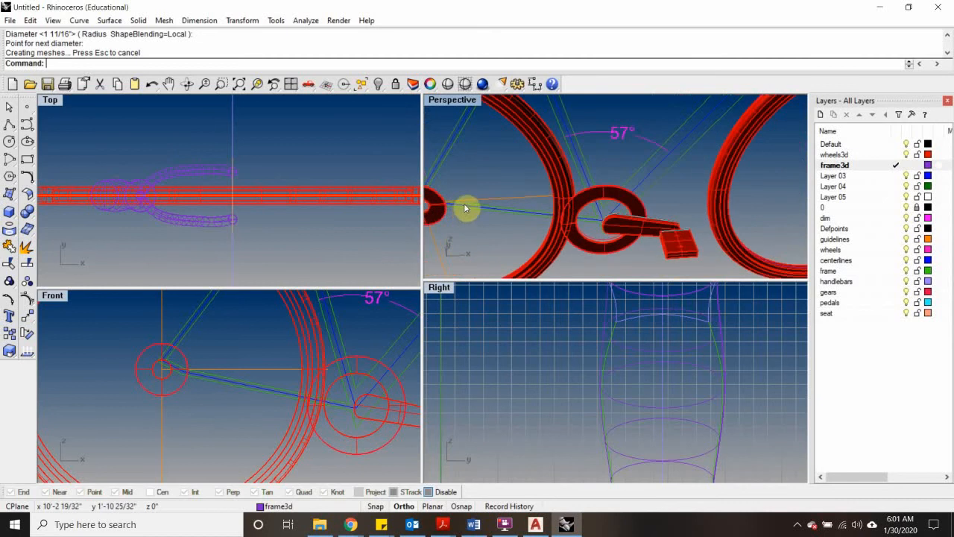
# Step: Select the seat tube centerline and examine its upper end below the saddle in the Perspective and Front views
pyautogui.click(463, 208)
pyautogui.scroll(-5, 514, 178)
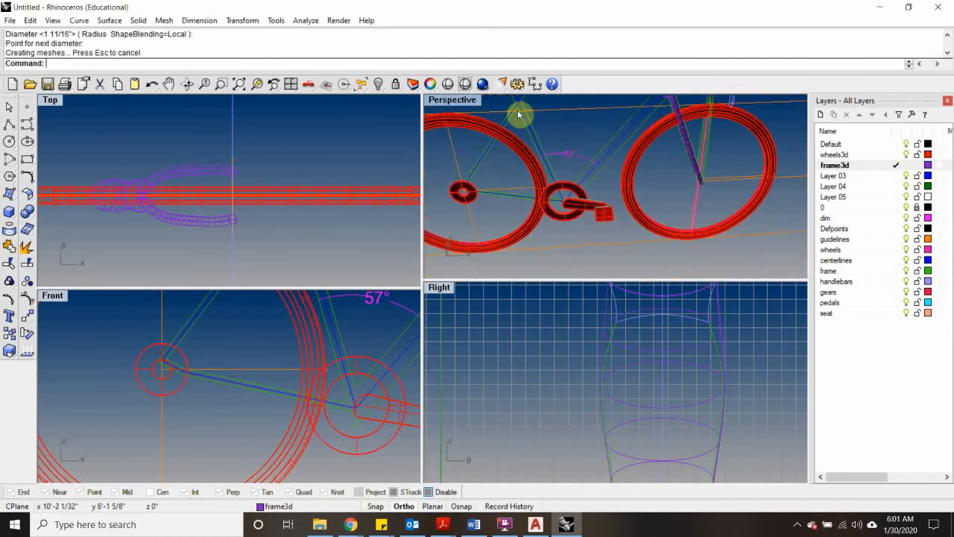
pyautogui.scroll(-1, 620, 165)
pyautogui.scroll(4, 537, 171)
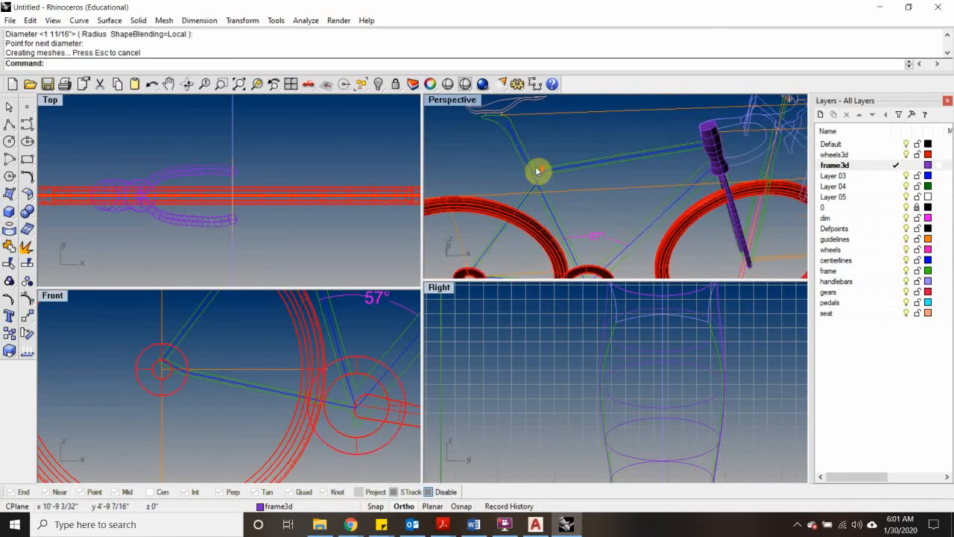
pyautogui.scroll(2, 511, 132)
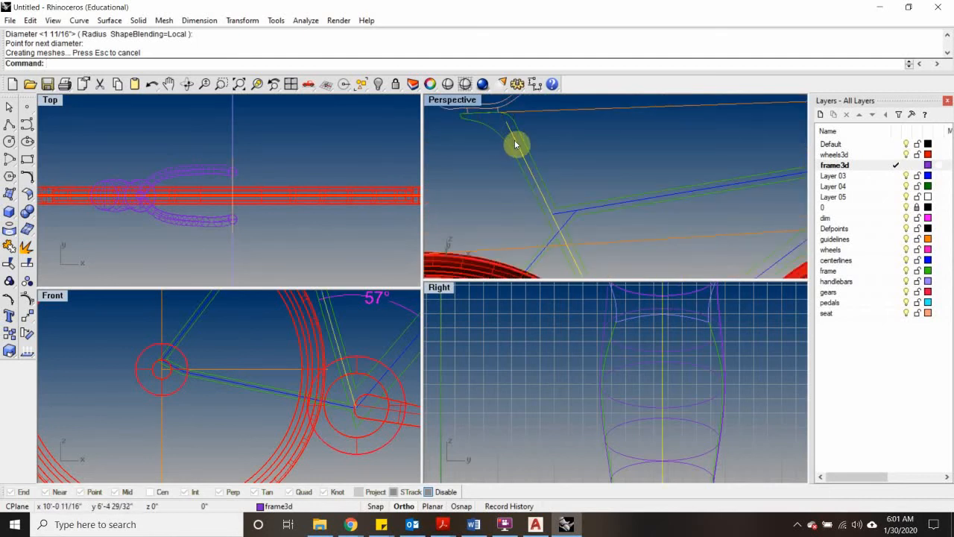
pyautogui.scroll(1, 513, 144)
pyautogui.scroll(-5, 215, 384)
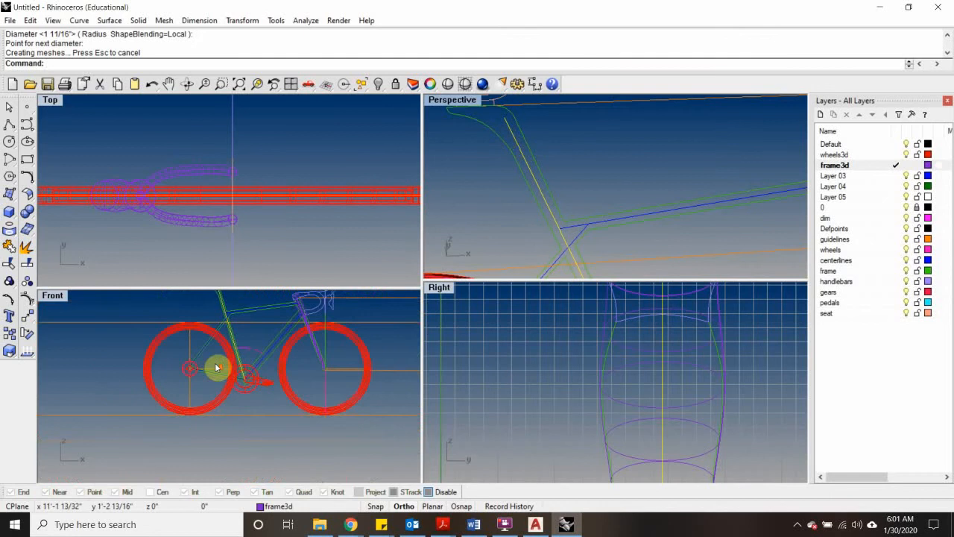
pyautogui.scroll(7, 246, 373)
pyautogui.scroll(3, 246, 357)
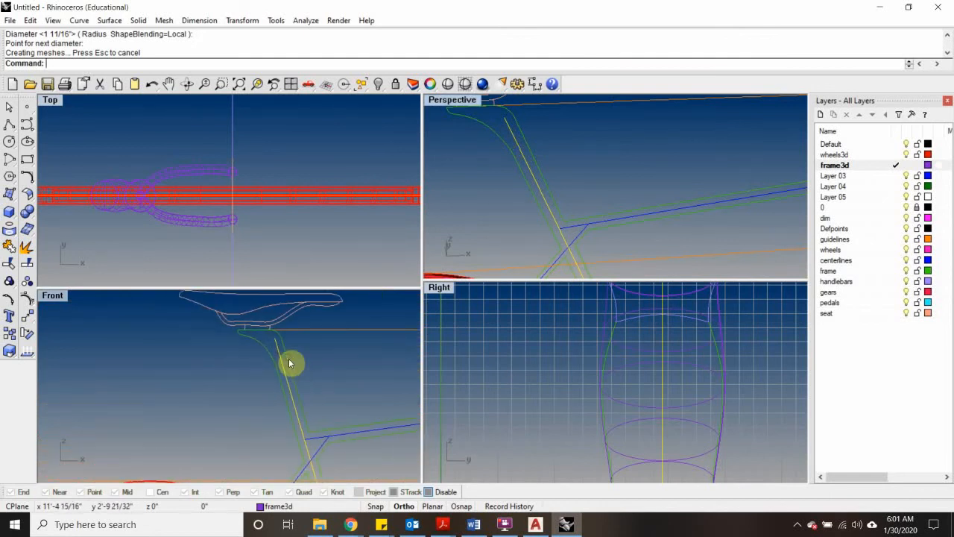
# Step: Maximize the Front view around the seat post and saddle, cancelling the curve started there
pyautogui.click(28, 126)
pyautogui.scroll(2, 298, 375)
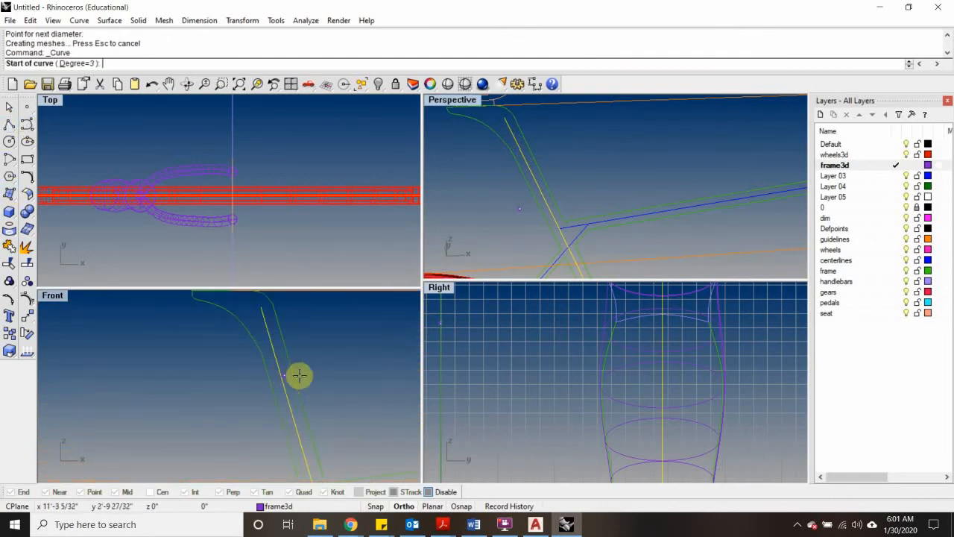
pyautogui.scroll(-3, 511, 230)
pyautogui.scroll(-2, 567, 198)
pyautogui.scroll(4, 539, 153)
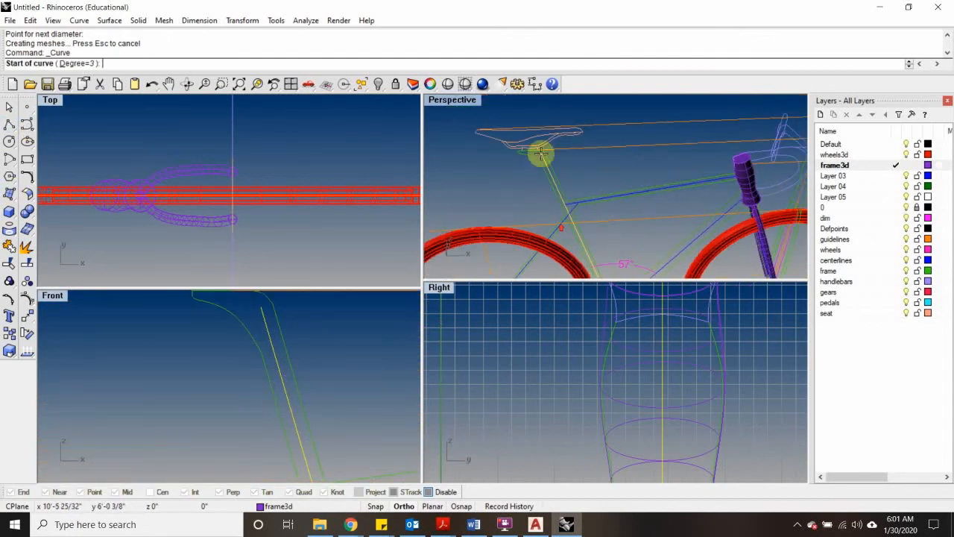
pyautogui.scroll(2, 537, 154)
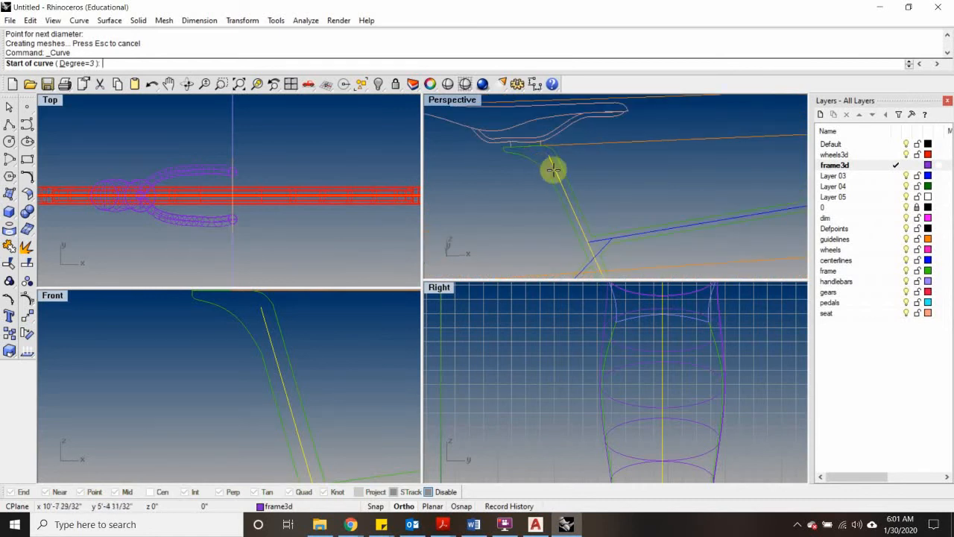
pyautogui.scroll(-2, 249, 355)
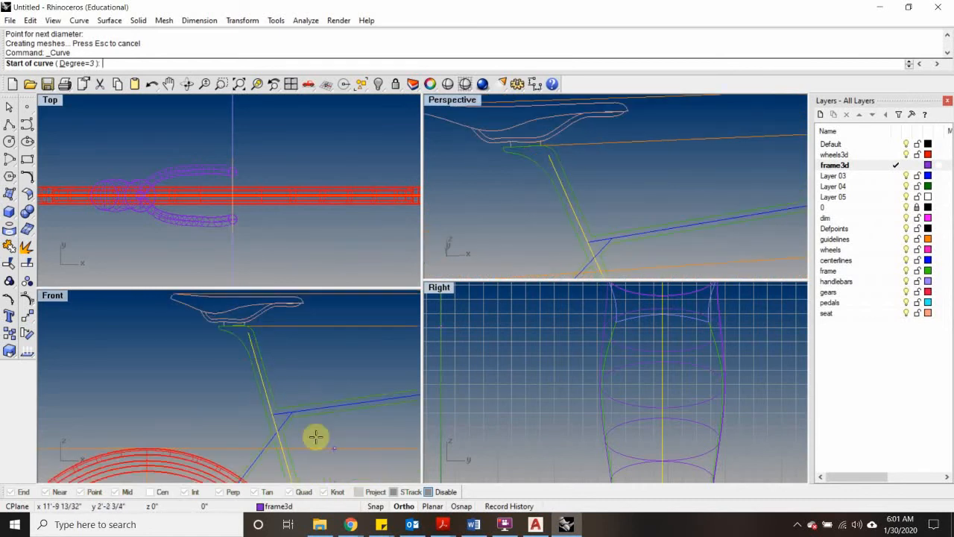
pyautogui.doubleClick(46, 295)
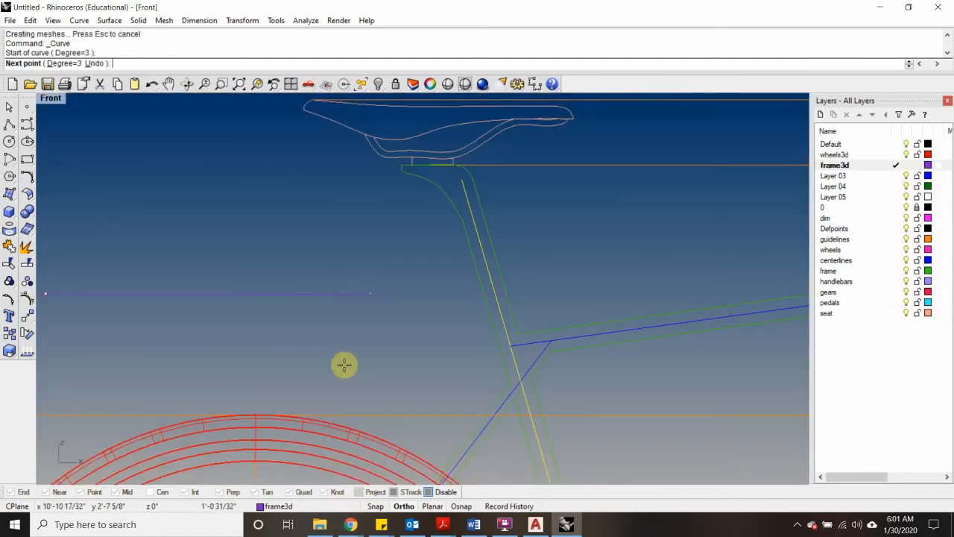
pyautogui.press('Escape')
# Step: Start a degree 3 control point curve with centerlines as the current layer and object snaps enabled
pyautogui.scroll(3, 444, 166)
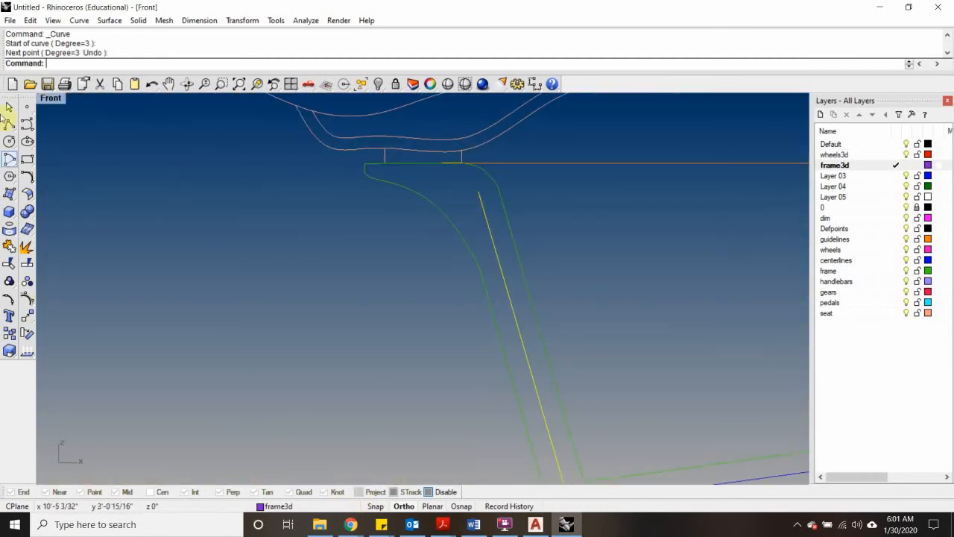
pyautogui.click(30, 125)
pyautogui.scroll(3, 433, 179)
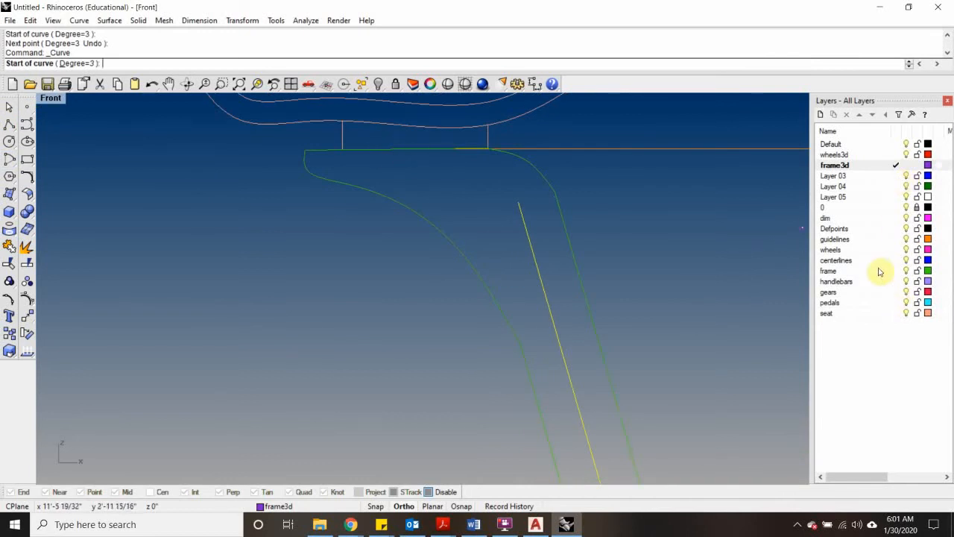
pyautogui.click(891, 260)
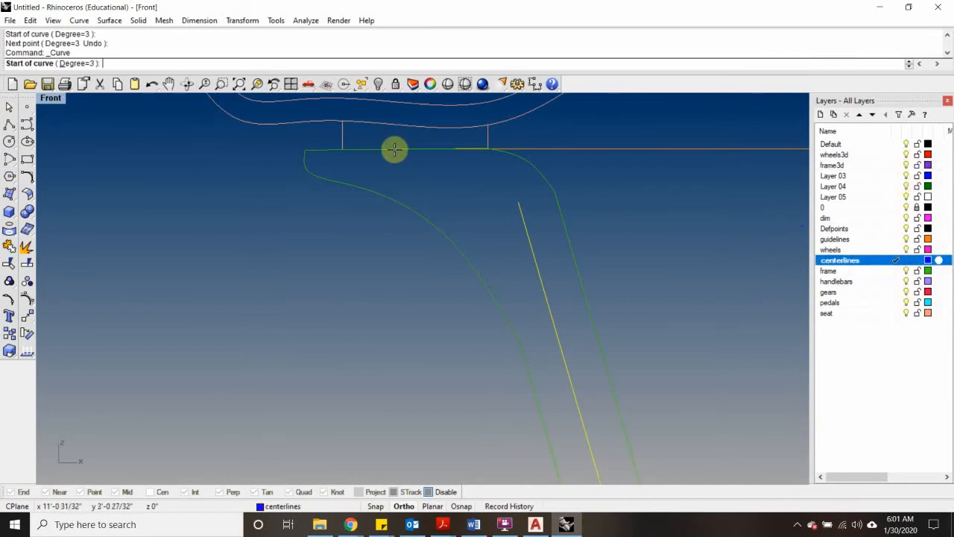
pyautogui.click(437, 493)
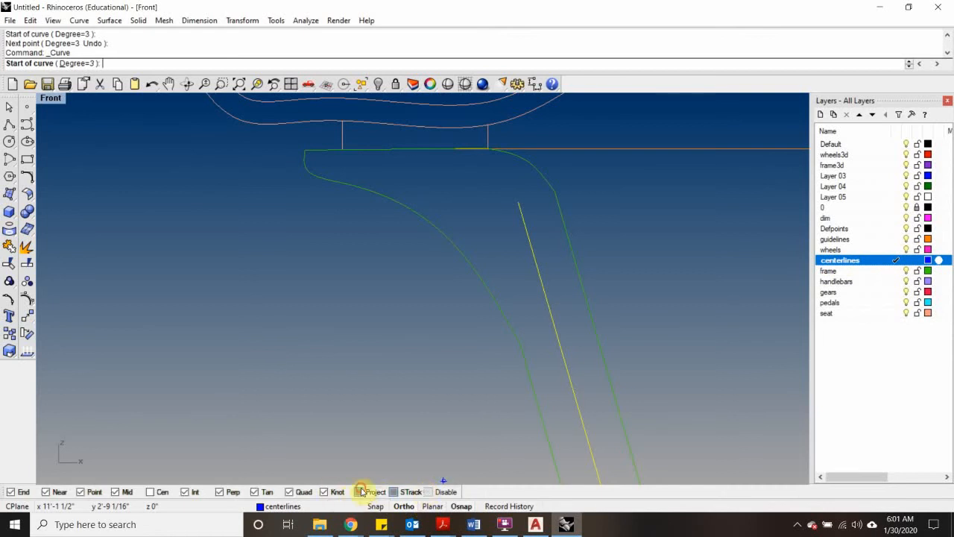
# Step: Draw a four-point curve, with Ortho off, from the seat post outline's top edge bending down onto the seat tube centerline
pyautogui.click(382, 152)
pyautogui.scroll(5, 447, 179)
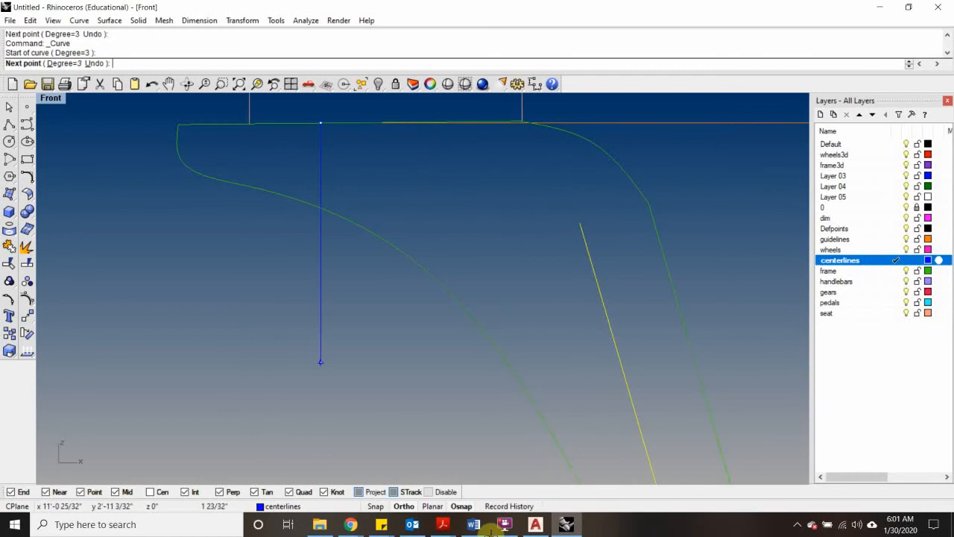
pyautogui.click(403, 507)
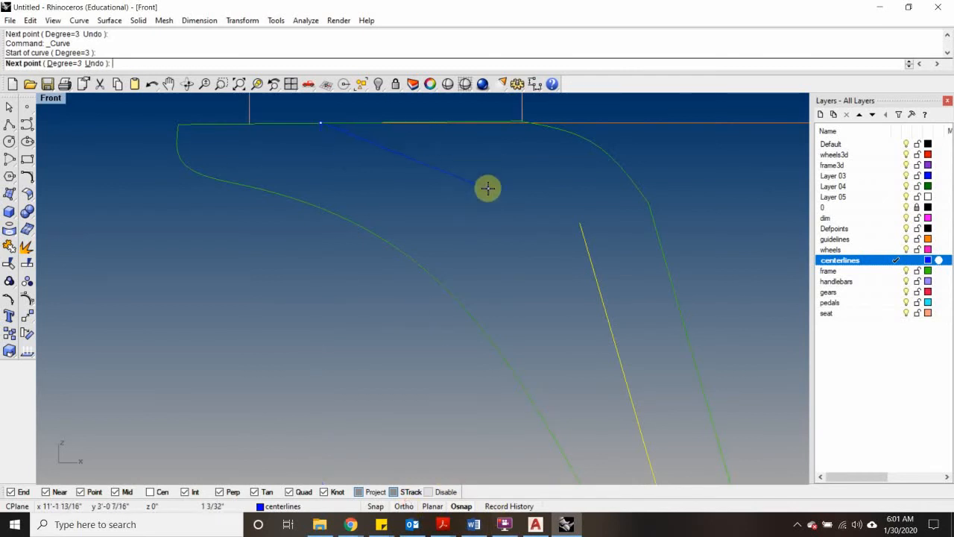
pyautogui.click(490, 195)
pyautogui.click(604, 309)
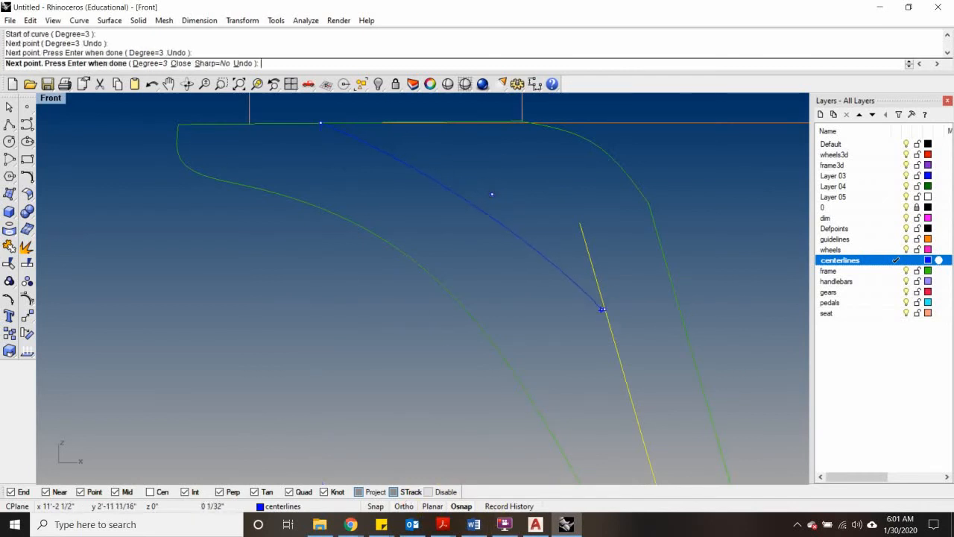
pyautogui.click(628, 393)
pyautogui.press('Return')
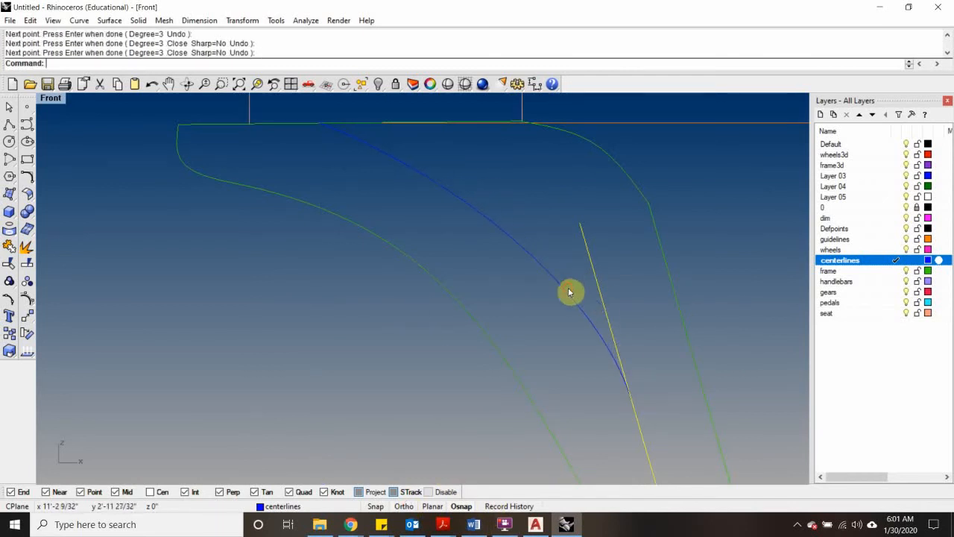
# Step: Try to trim the seat tube centerline's upper end, using the new seat post curve as the cutting object
pyautogui.click(569, 292)
pyautogui.write('Trim')
pyautogui.press('Return')
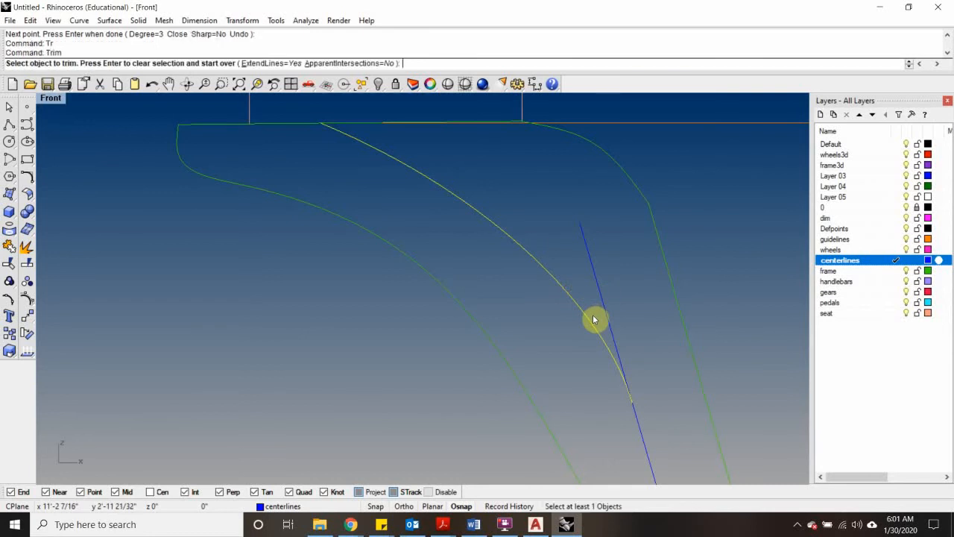
pyautogui.click(600, 286)
pyautogui.click(596, 290)
pyautogui.click(581, 280)
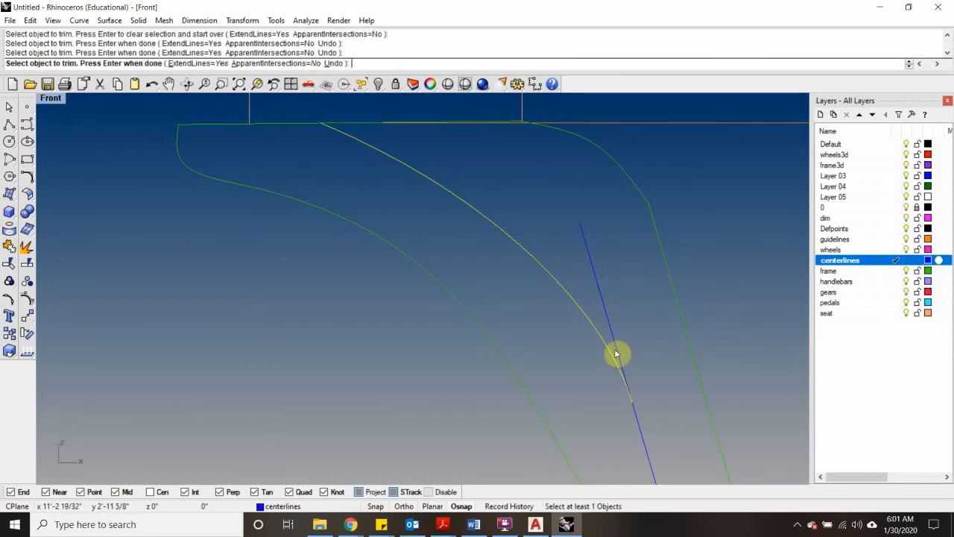
pyautogui.press('Return')
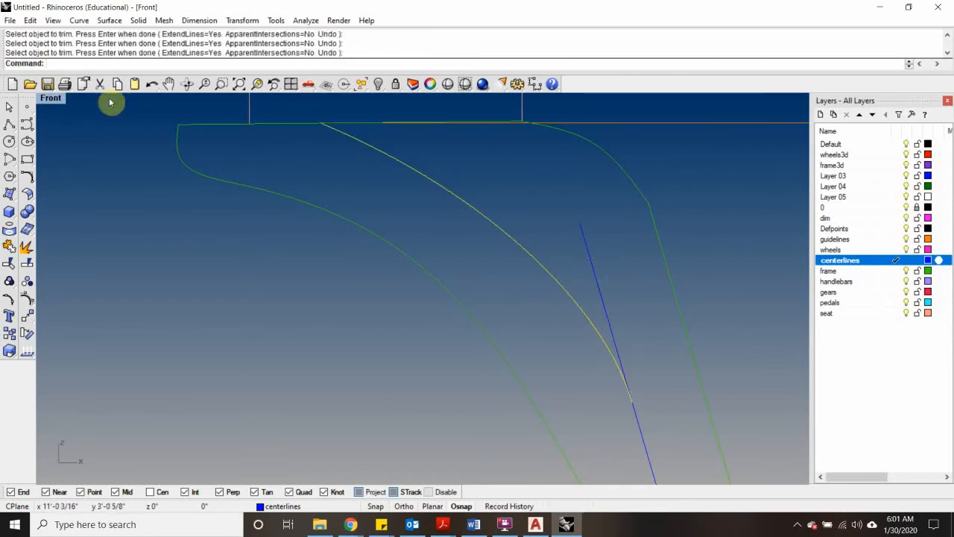
# Step: Return to the four-viewport layout and examine the new curve's position relative to the seat tube centerline in Perspective
pyautogui.doubleClick(60, 95)
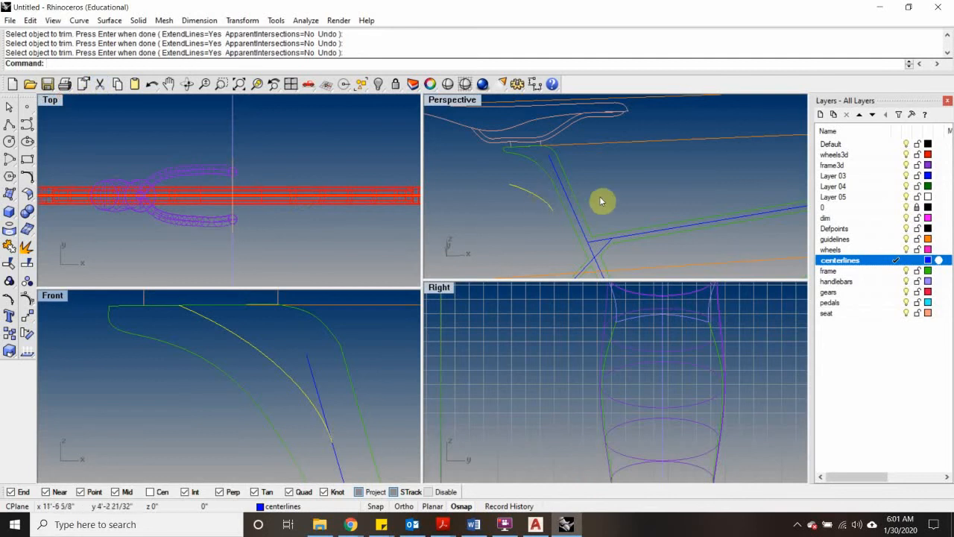
pyautogui.moveTo(601, 201); pyautogui.dragTo(580, 207, button='right')
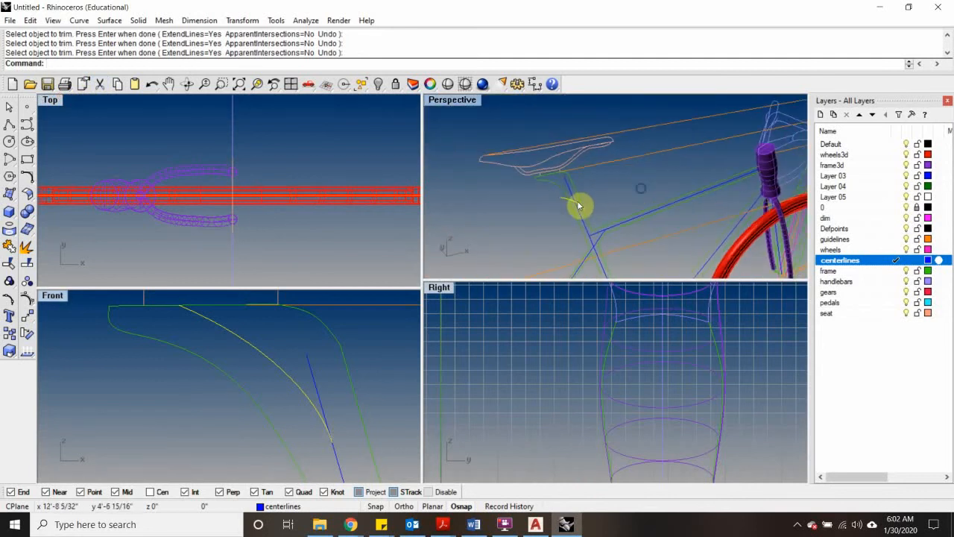
pyautogui.scroll(3, 580, 205)
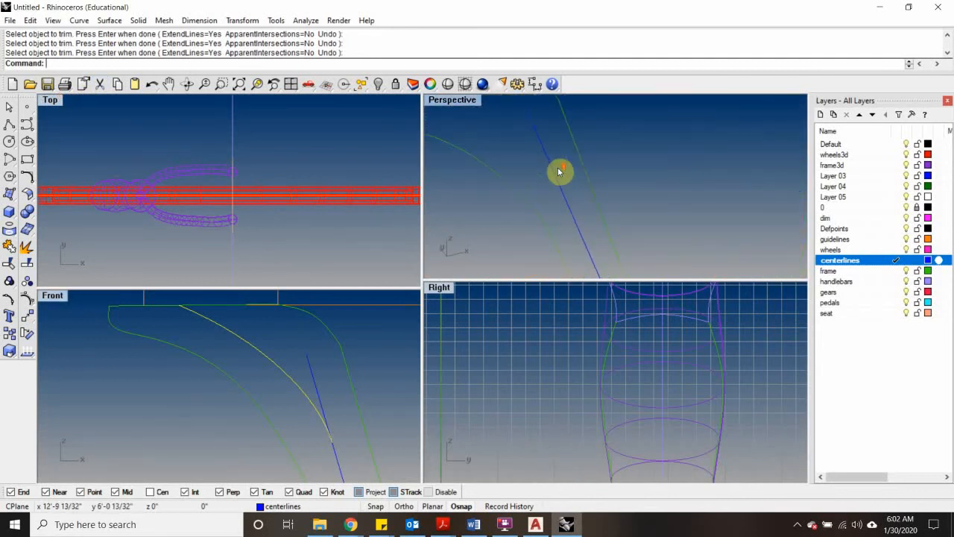
pyautogui.scroll(-3, 560, 171)
pyautogui.scroll(3, 560, 172)
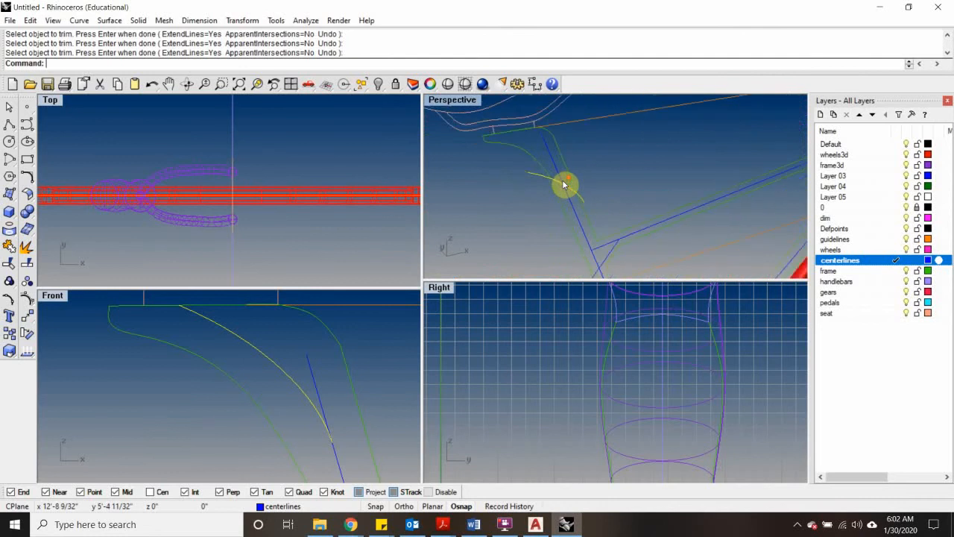
# Step: Compare the seat post curve's position with the frame outline and seat tube centerline in the Perspective and Top views
pyautogui.scroll(-3, 565, 185)
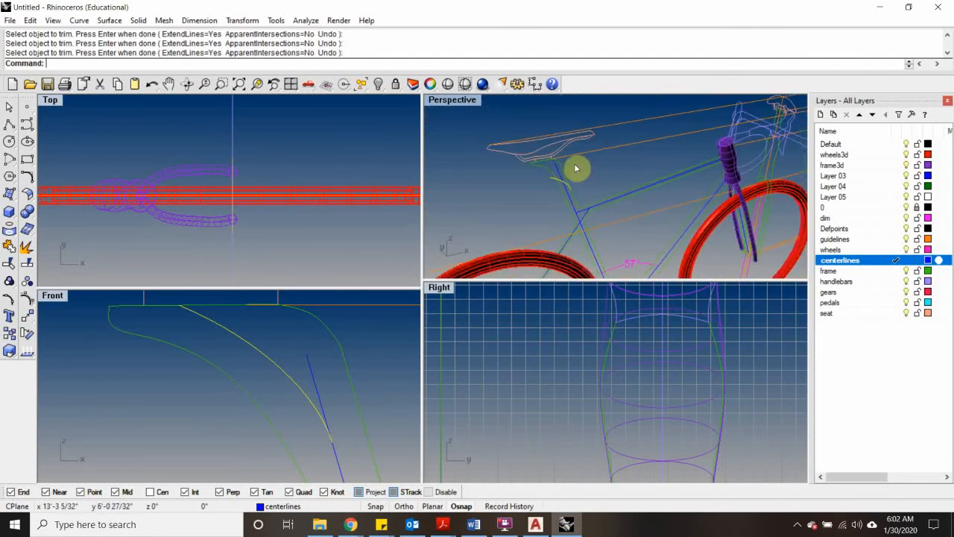
pyautogui.scroll(3, 567, 173)
pyautogui.click(556, 185)
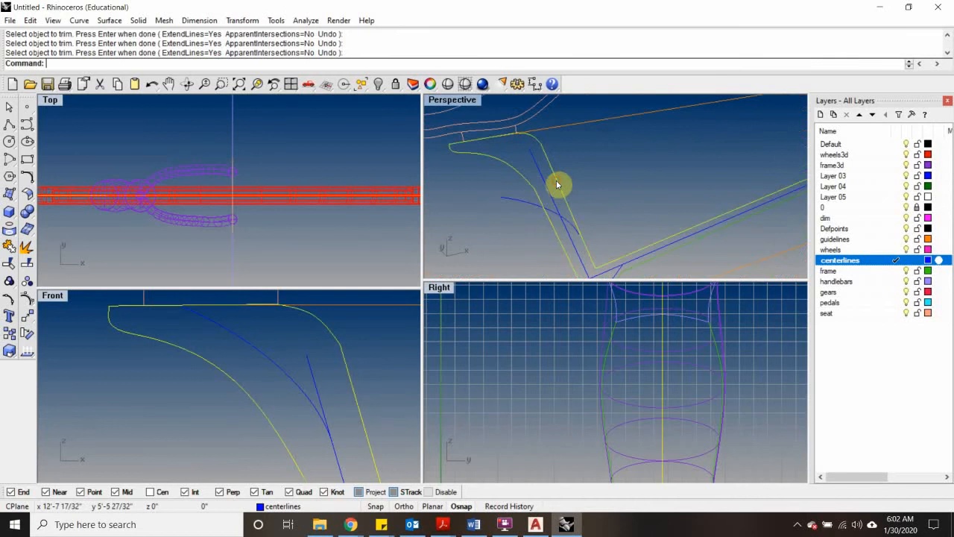
pyautogui.scroll(-3, 582, 168)
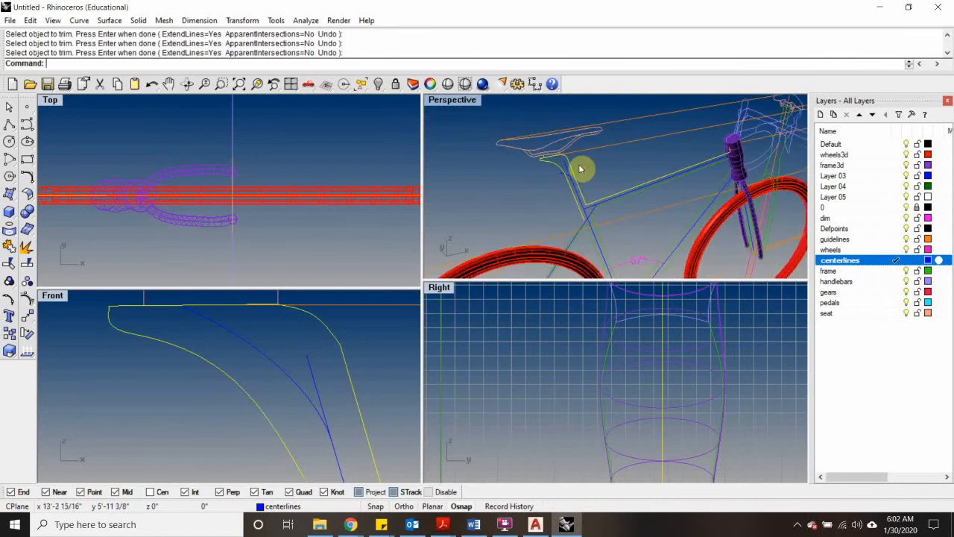
pyautogui.scroll(3, 574, 172)
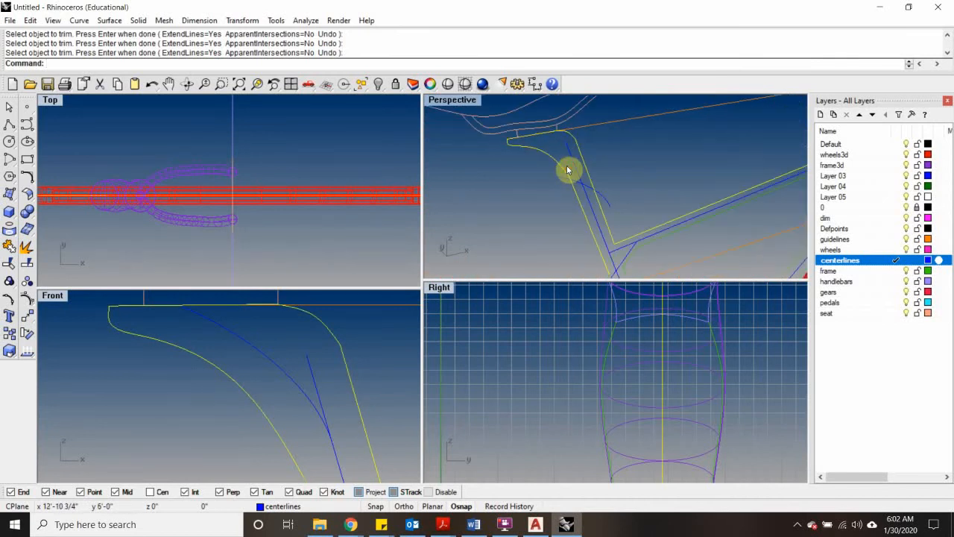
pyautogui.scroll(-3, 596, 167)
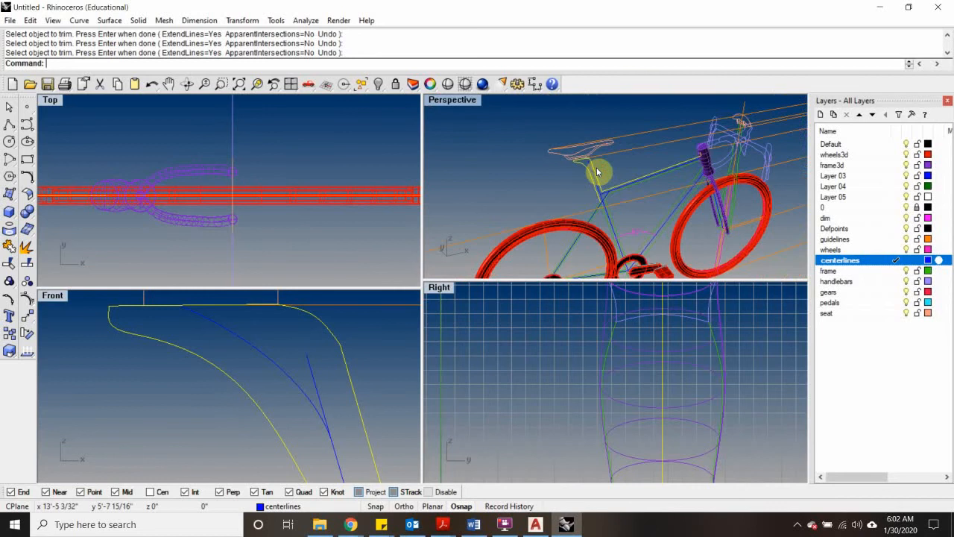
pyautogui.scroll(-5, 175, 165)
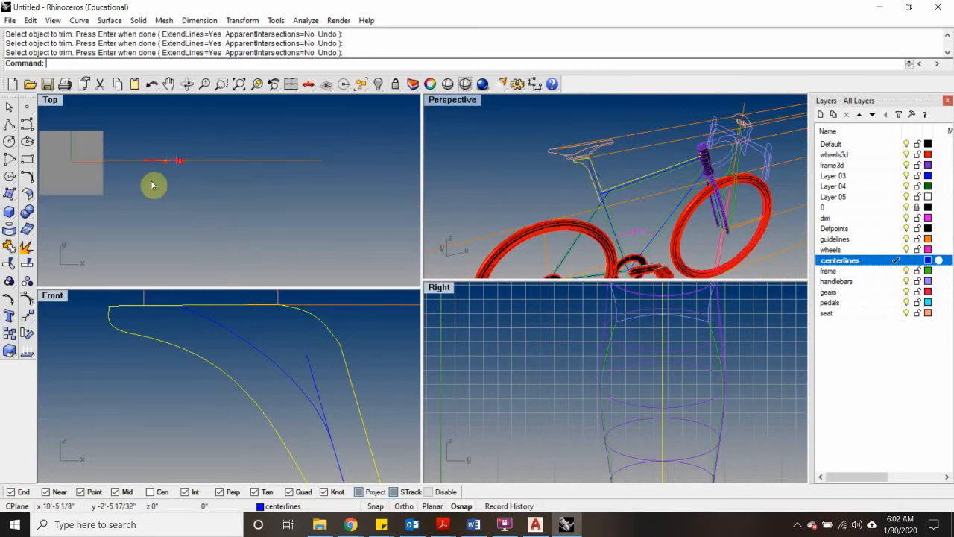
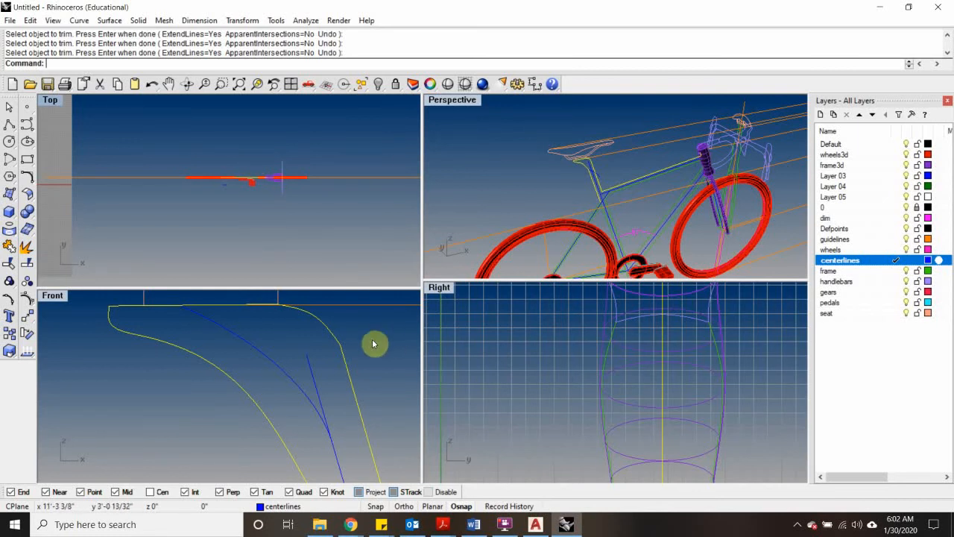
# Step: Try to move the seat post curve by its lower end onto the bicycle's center plane in the Top view, and undo the move
pyautogui.click(258, 348)
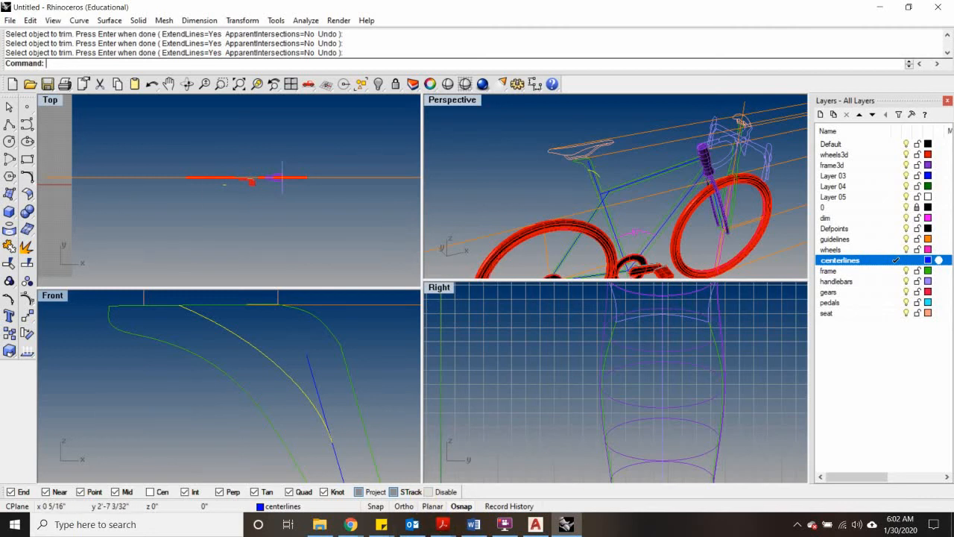
pyautogui.press('Return')
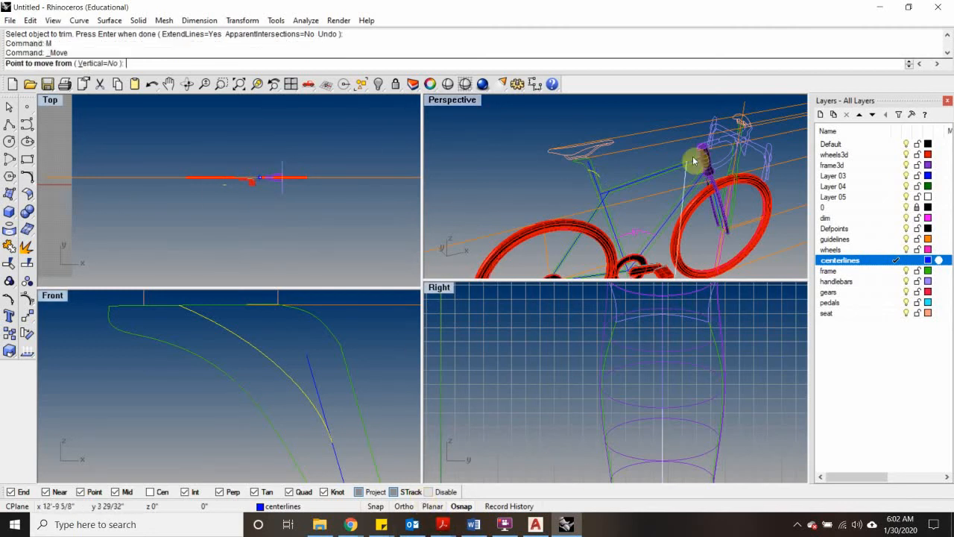
pyautogui.scroll(4, 603, 177)
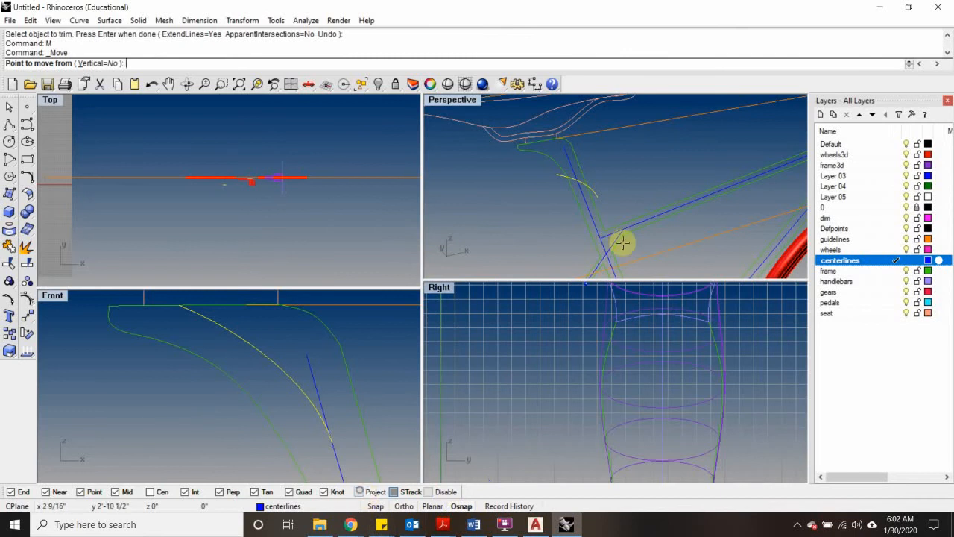
pyautogui.scroll(2, 618, 171)
pyautogui.click(575, 227)
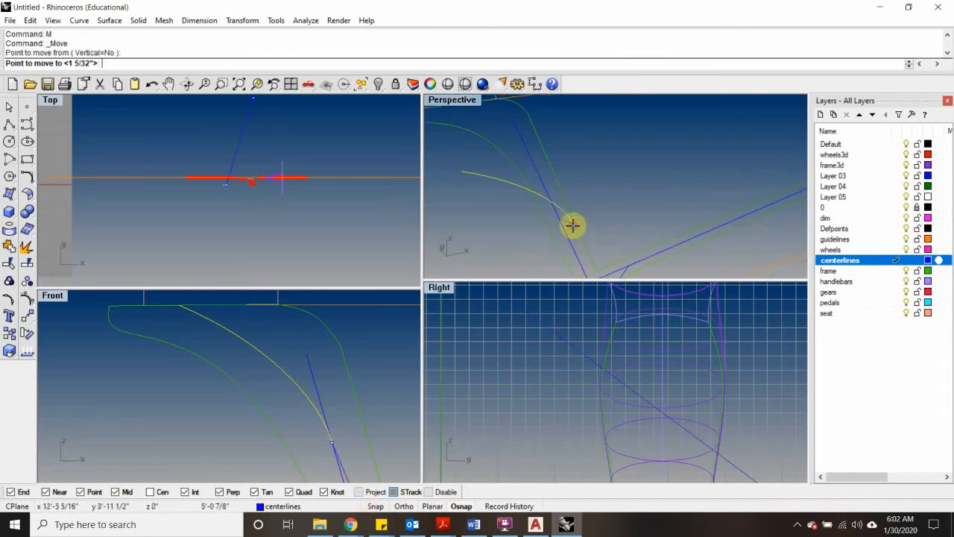
pyautogui.scroll(5, 282, 177)
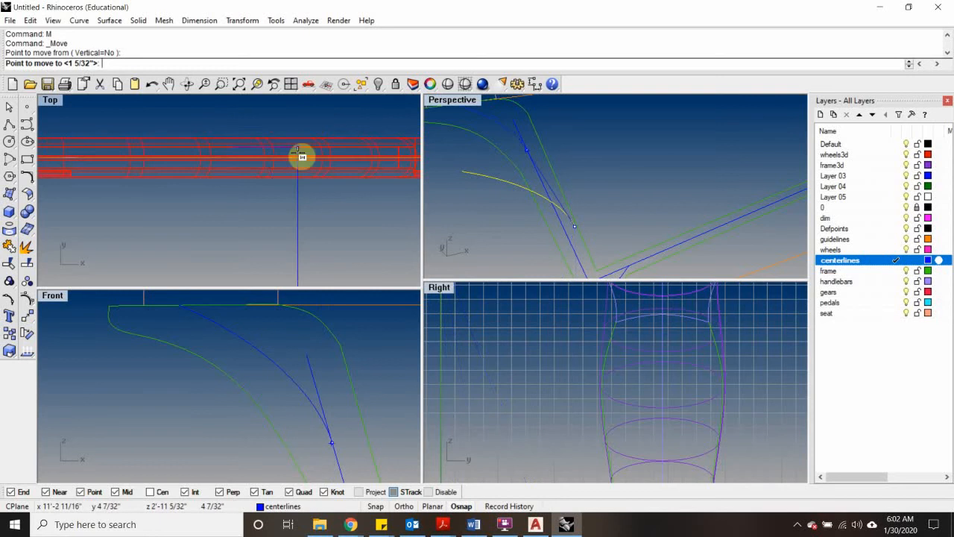
pyautogui.scroll(3, 303, 163)
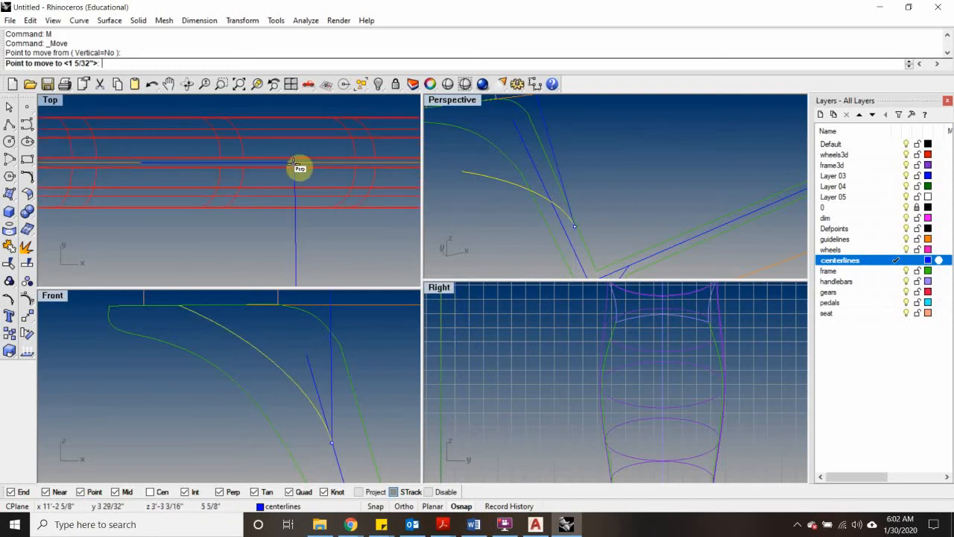
pyautogui.click(295, 163)
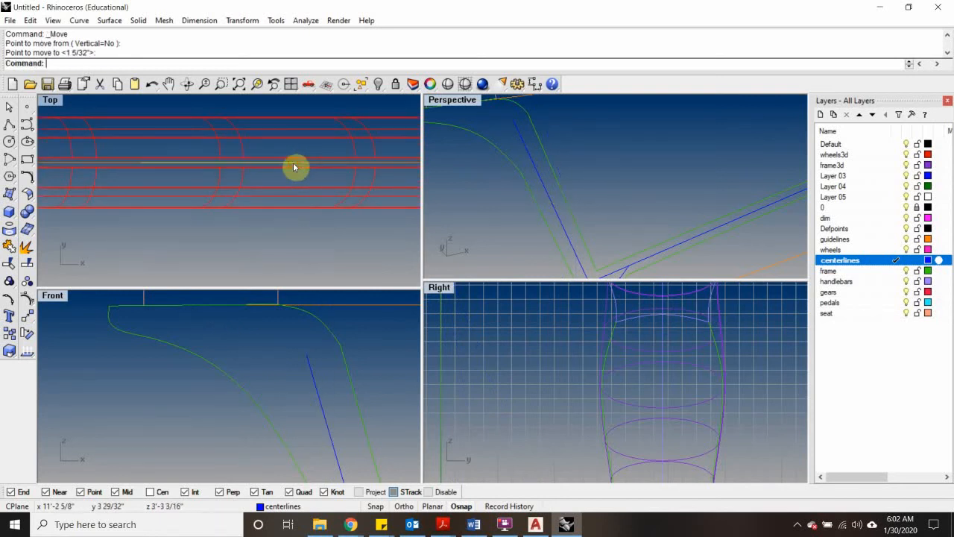
pyautogui.scroll(-5, 545, 163)
pyautogui.scroll(5, 544, 167)
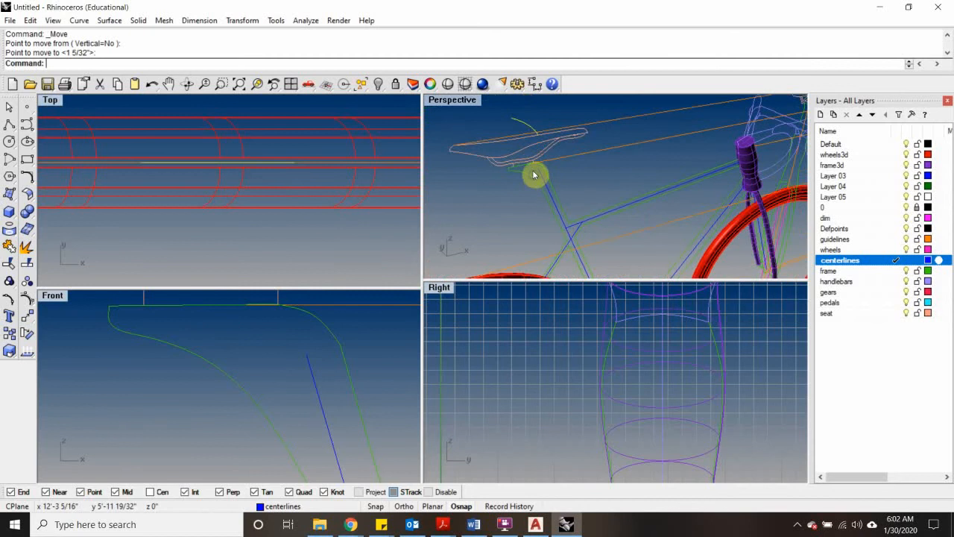
pyautogui.scroll(-1, 527, 113)
pyautogui.hotkey('ctrl', 'z')
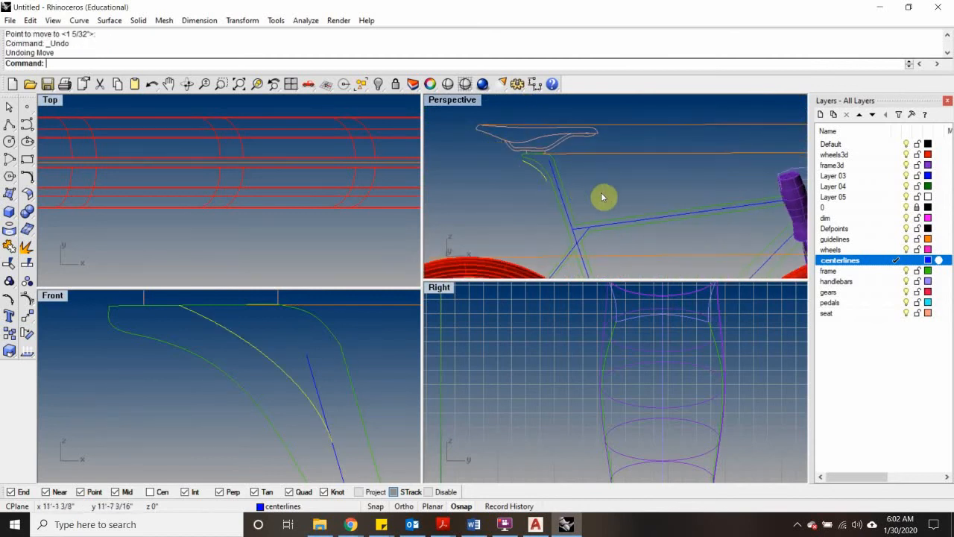
# Step: Draw a straight helper line about 8 inches long from the seat post curve's lower end, perpendicular to and across the bicycle's center plane
pyautogui.moveTo(602, 194); pyautogui.dragTo(494, 217, button='right')
pyautogui.scroll(3, 587, 158)
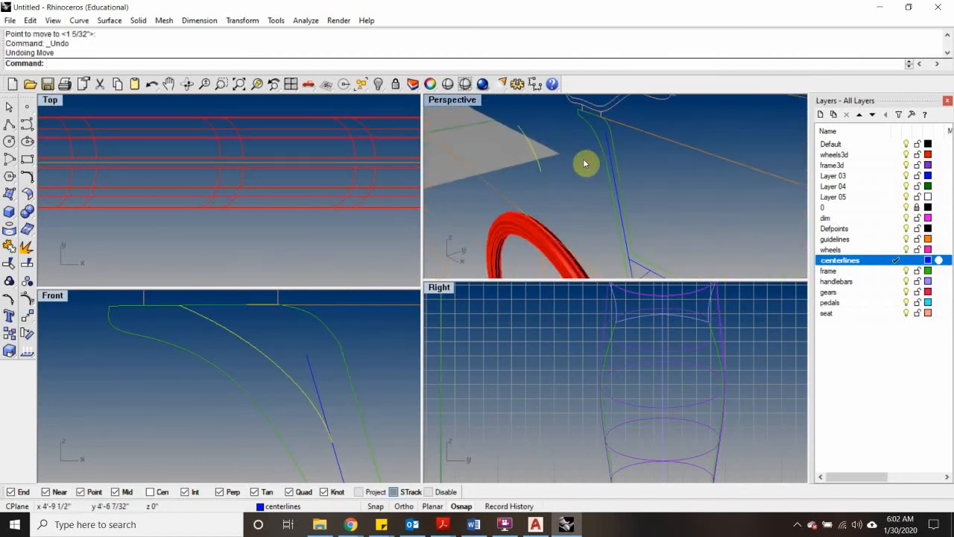
pyautogui.click(586, 191)
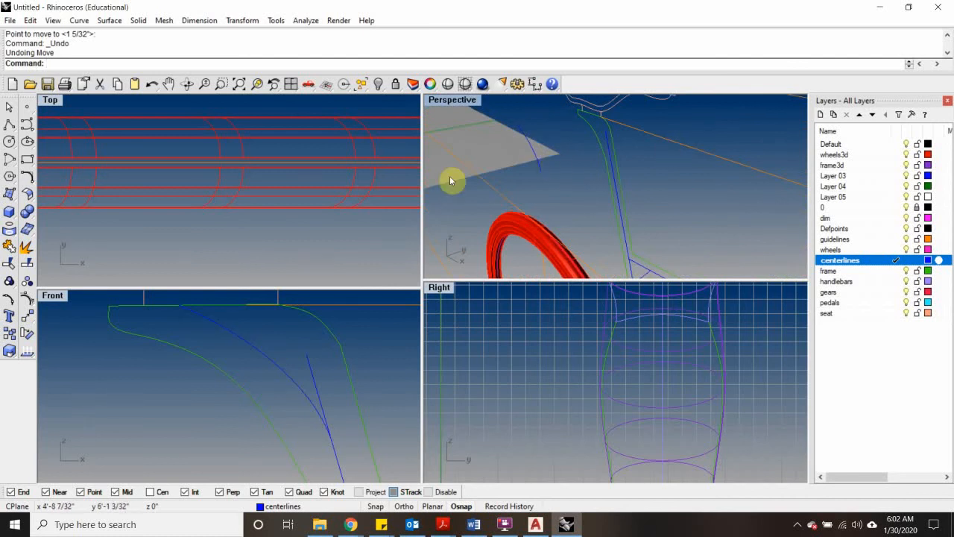
pyautogui.write('L')
pyautogui.press('Return')
pyautogui.click(545, 172)
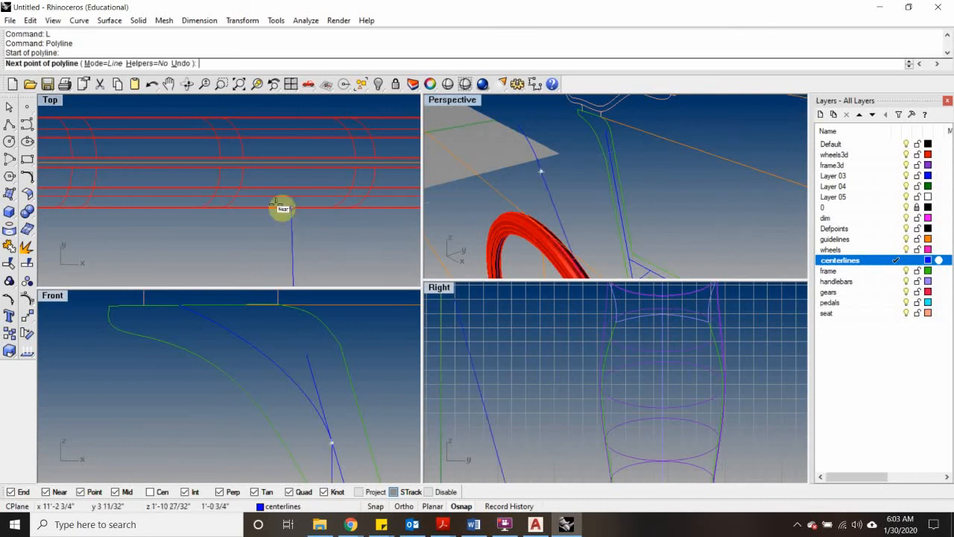
pyautogui.scroll(-3, 279, 201)
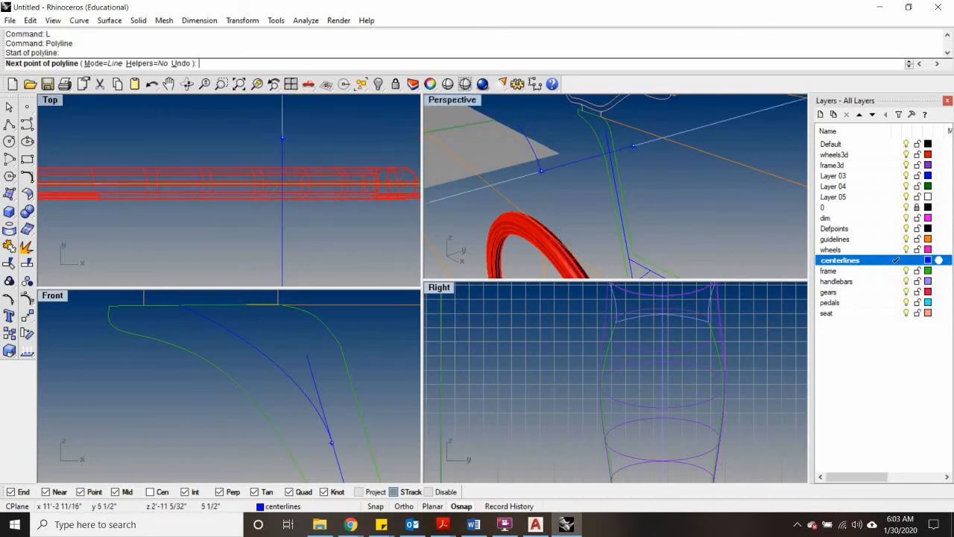
pyautogui.scroll(-5, 561, 149)
pyautogui.scroll(-8, 284, 135)
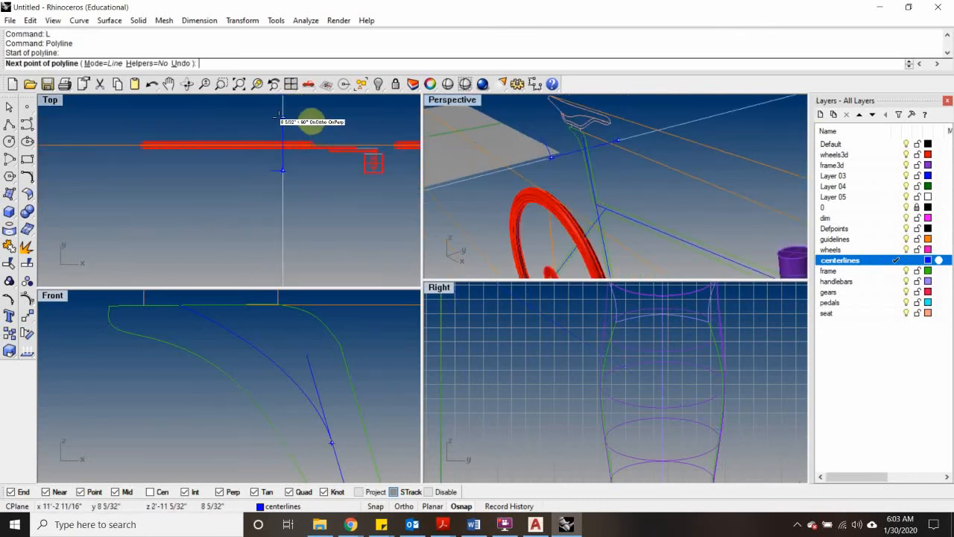
pyautogui.click(307, 118)
pyautogui.press('Return')
pyautogui.scroll(2, 589, 156)
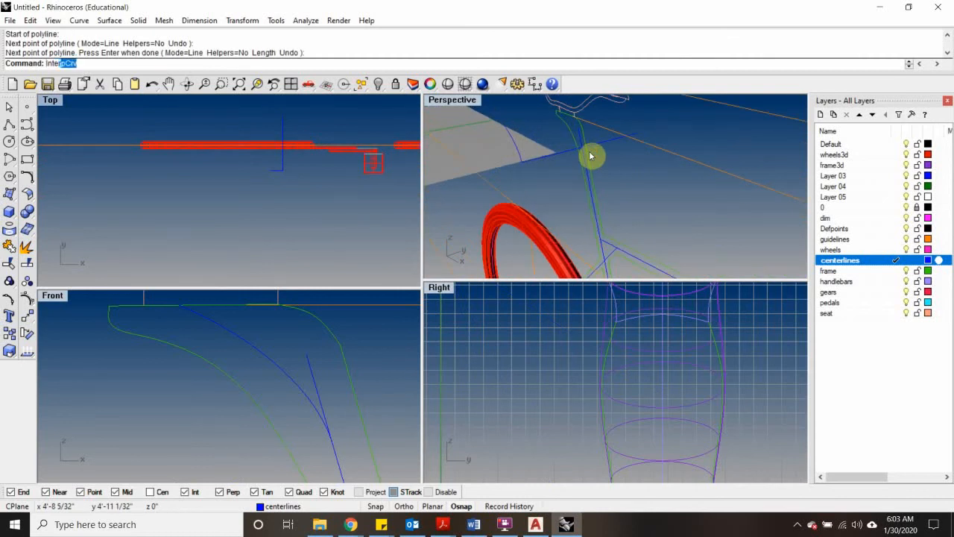
# Step: Create an intersection point between the helper line and the seat tube centerline using Intersect
pyautogui.write('Interse')
pyautogui.press('Return')
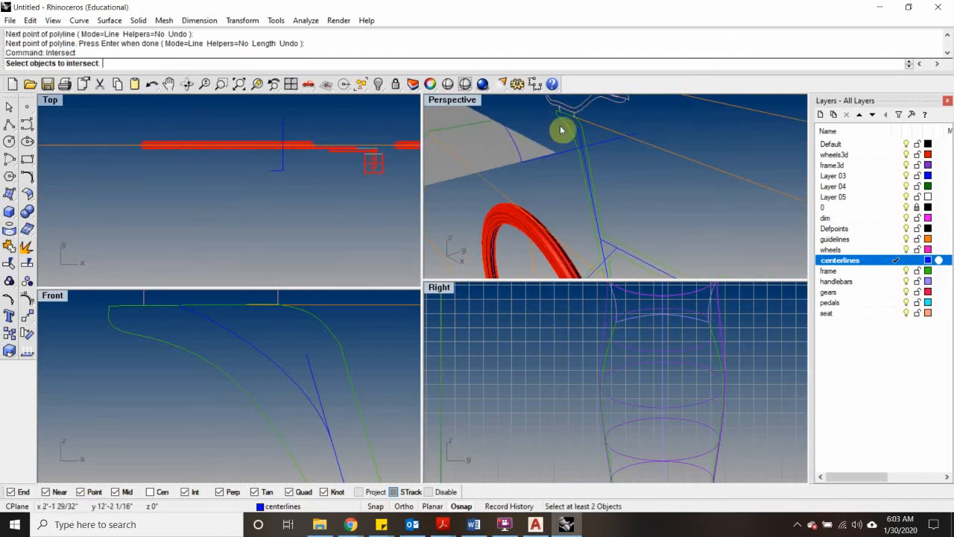
pyautogui.scroll(3, 577, 141)
pyautogui.click(581, 142)
pyautogui.click(548, 162)
pyautogui.press('Return')
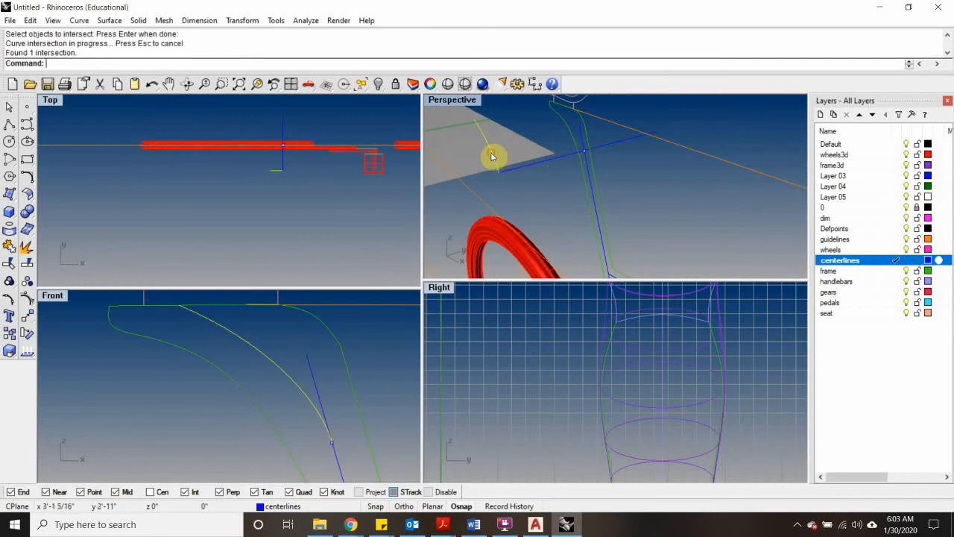
# Step: Move the seat post curve from its lower end to the intersection point on the seat tube centerline, and delete the helper line
pyautogui.write('m')
pyautogui.press('Return')
pyautogui.click(500, 171)
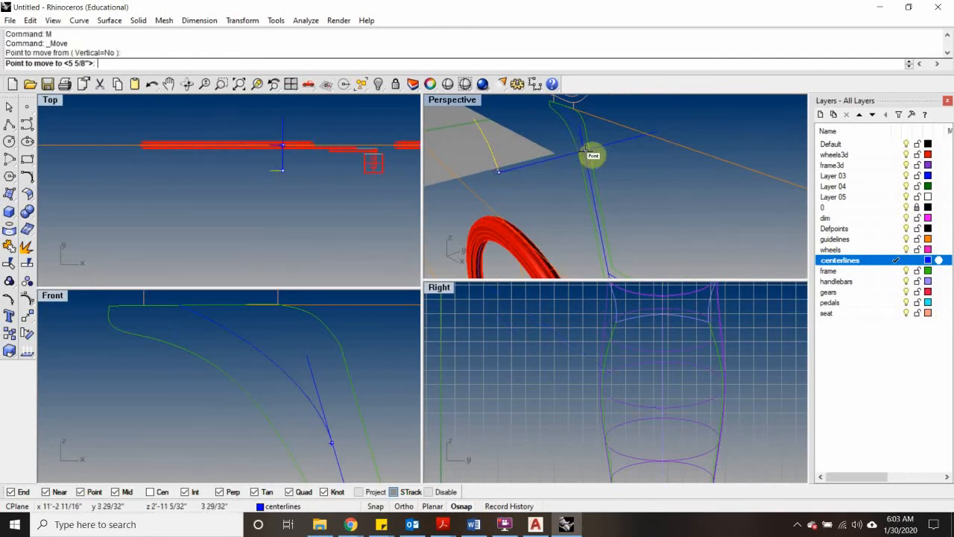
pyautogui.click(586, 153)
pyautogui.moveTo(492, 200); pyautogui.dragTo(610, 200, button='right')
pyautogui.click(567, 200)
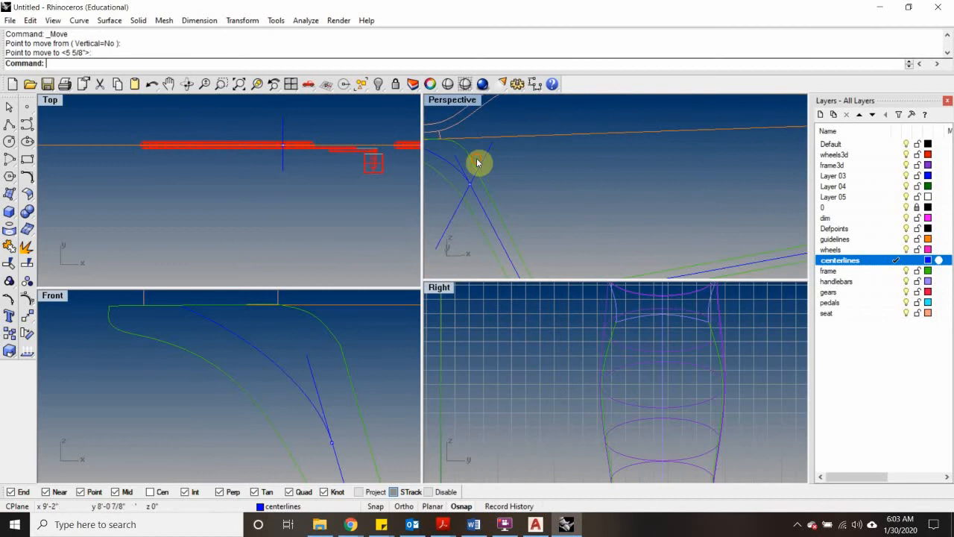
pyautogui.press('Delete')
# Step: Trim off the seat tube centerline's upper end above the intersection point, using the seat post curve as the cutting object
pyautogui.moveTo(465, 182); pyautogui.dragTo(570, 172, button='right')
pyautogui.write('tr')
pyautogui.press('Return')
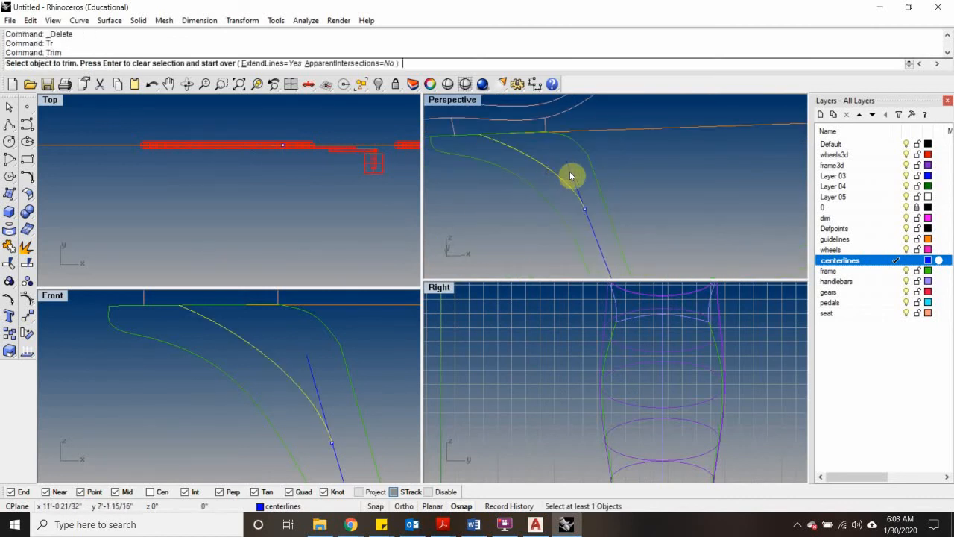
pyautogui.click(573, 178)
pyautogui.scroll(-7, 574, 180)
pyautogui.press('Return')
# Step: Join the seat post curve and the trimmed seat tube centerline into one curve
pyautogui.click(581, 200)
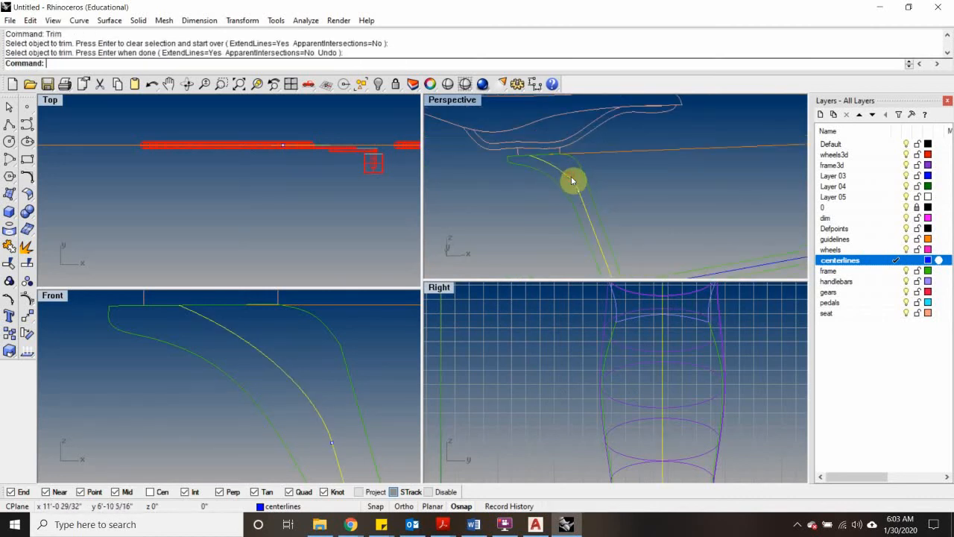
pyautogui.hotkey('ctrl', 'j')
pyautogui.scroll(-9, 644, 195)
pyautogui.keyDown('shift'); pyautogui.moveTo(646, 198); pyautogui.dragTo(588, 164, button='right'); pyautogui.keyUp('shift')
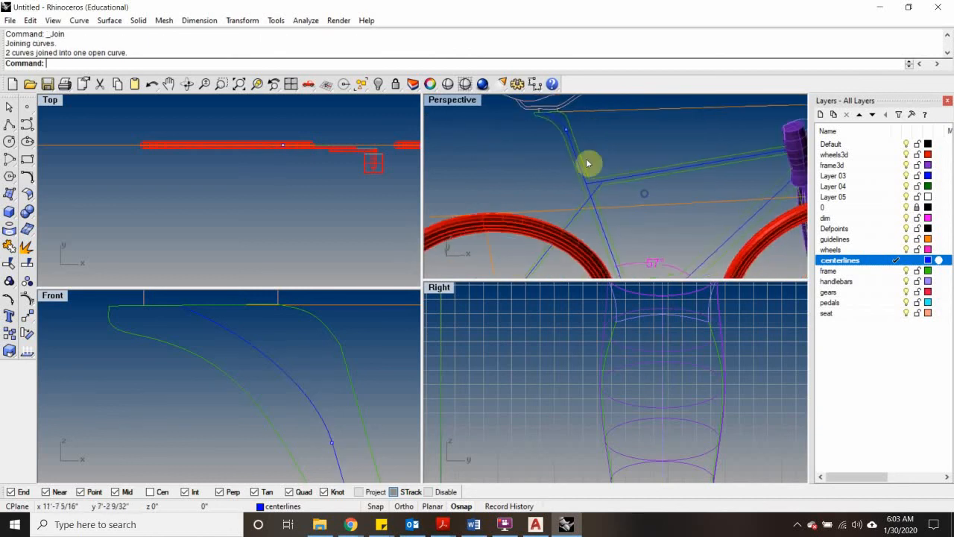
# Step: Select the top tube and seat tube centerlines around their junction to examine which frame centerlines are joined together
pyautogui.scroll(7, 591, 187)
pyautogui.click(606, 195)
pyautogui.click(607, 185)
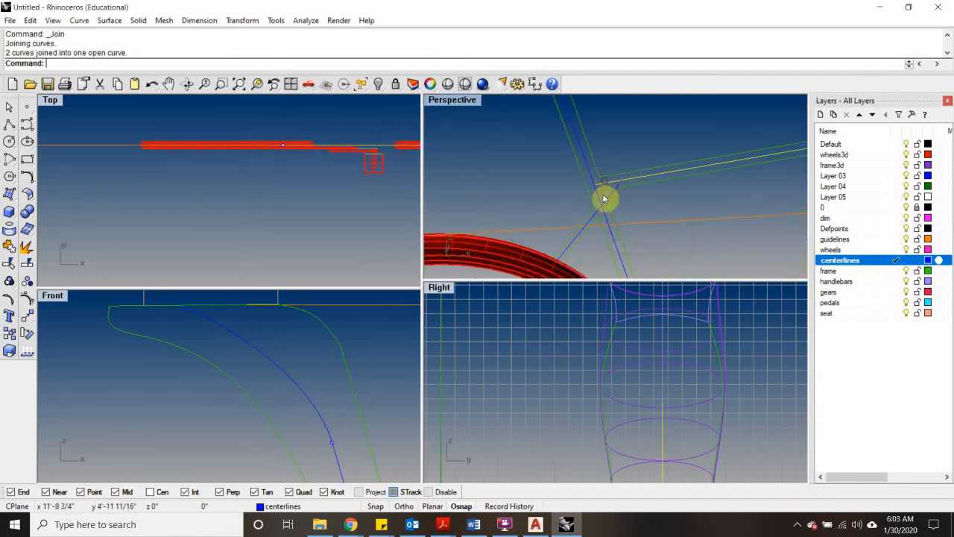
pyautogui.keyDown('shift'); pyautogui.click(600, 199); pyautogui.keyUp('shift')
pyautogui.scroll(-6, 613, 191)
pyautogui.scroll(3, 650, 249)
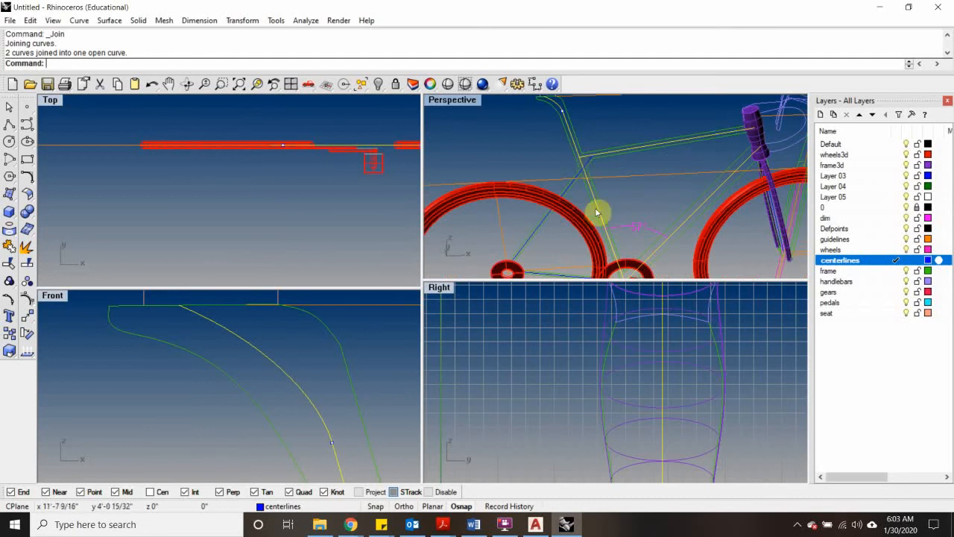
pyautogui.scroll(5, 604, 175)
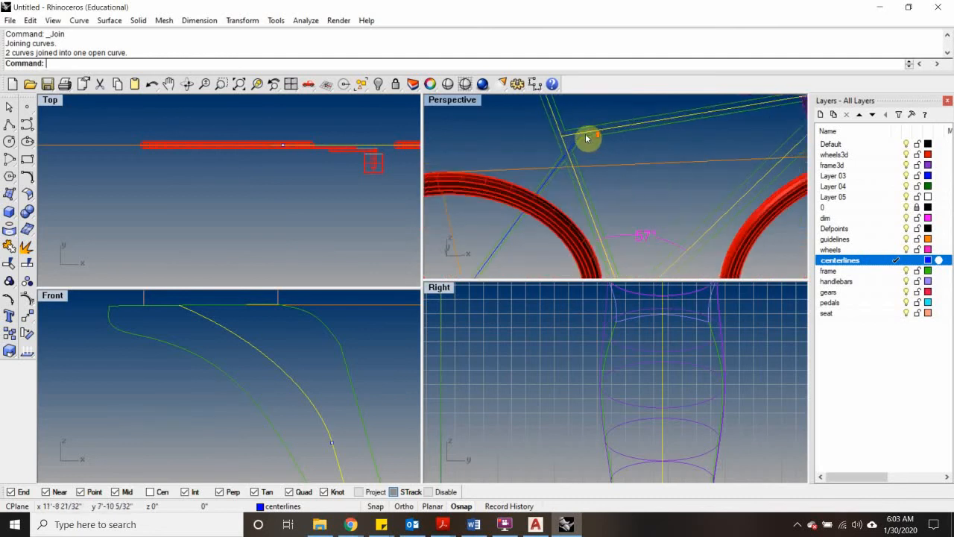
pyautogui.press('Escape')
pyautogui.scroll(-3, 604, 149)
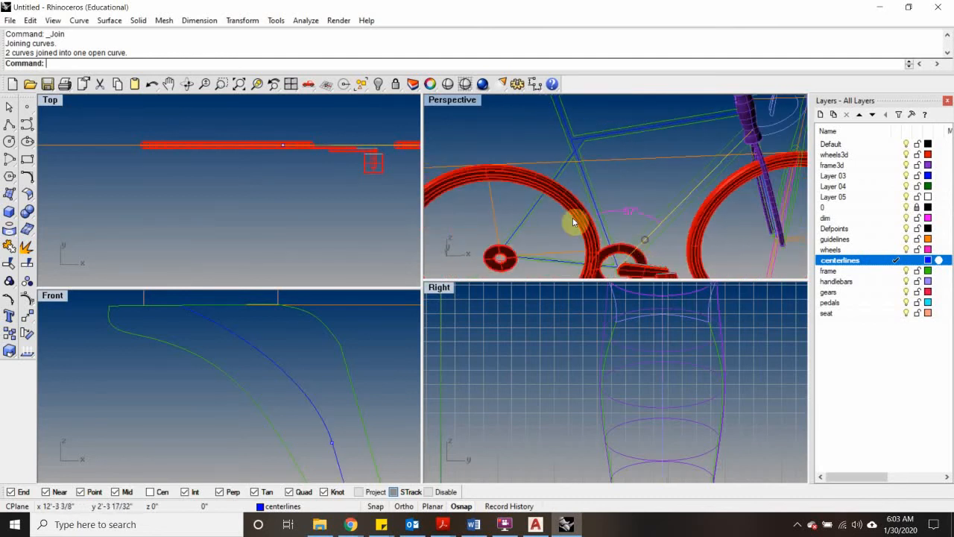
pyautogui.click(587, 183)
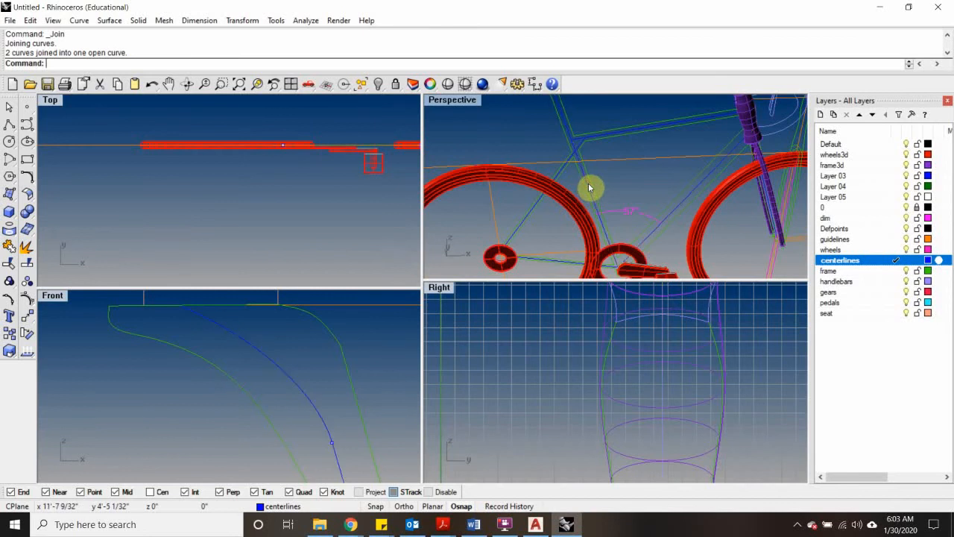
pyautogui.scroll(-2, 605, 183)
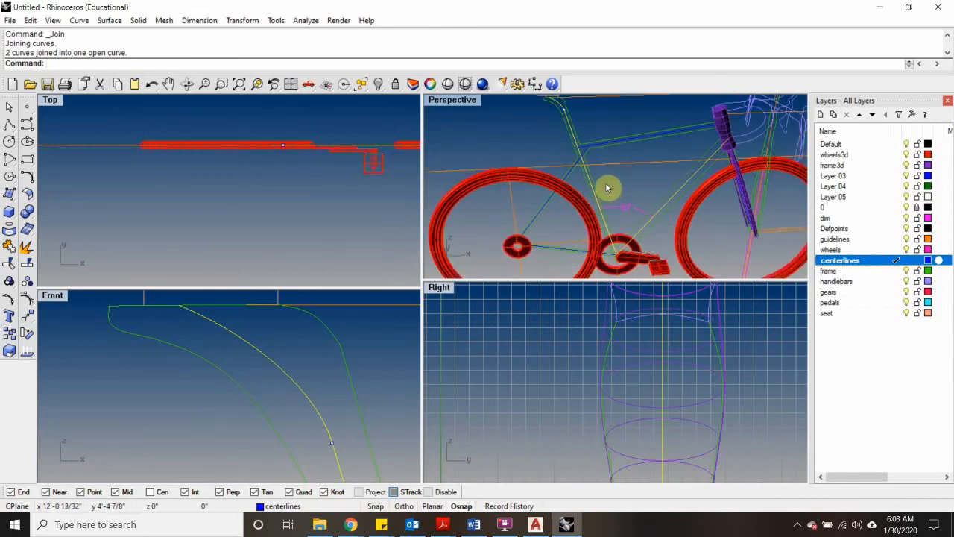
# Step: Undo the last curve join and make frame3d the current layer for piping the selected seat post and seat tube curve
pyautogui.hotkey('ctrl', 'z')
pyautogui.scroll(3, 572, 115)
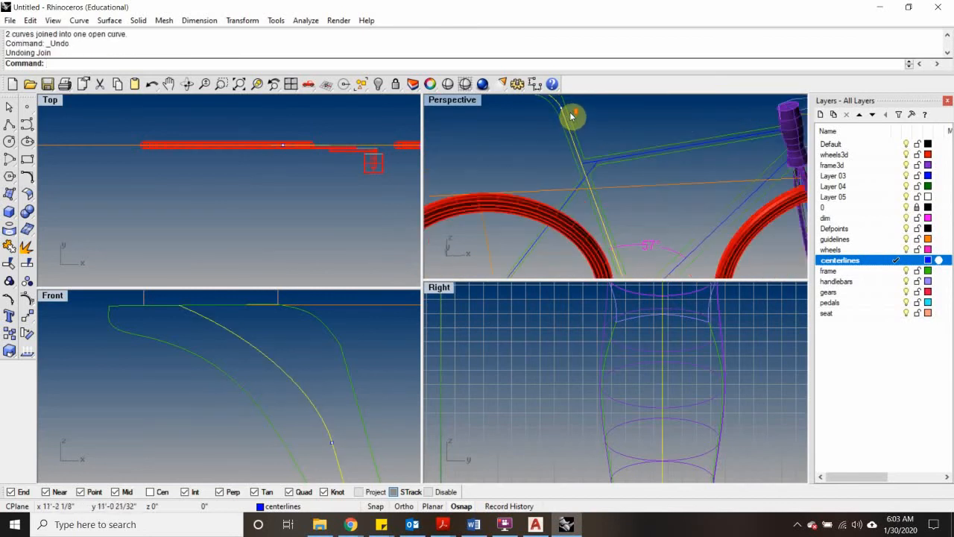
pyautogui.write('Pipe')
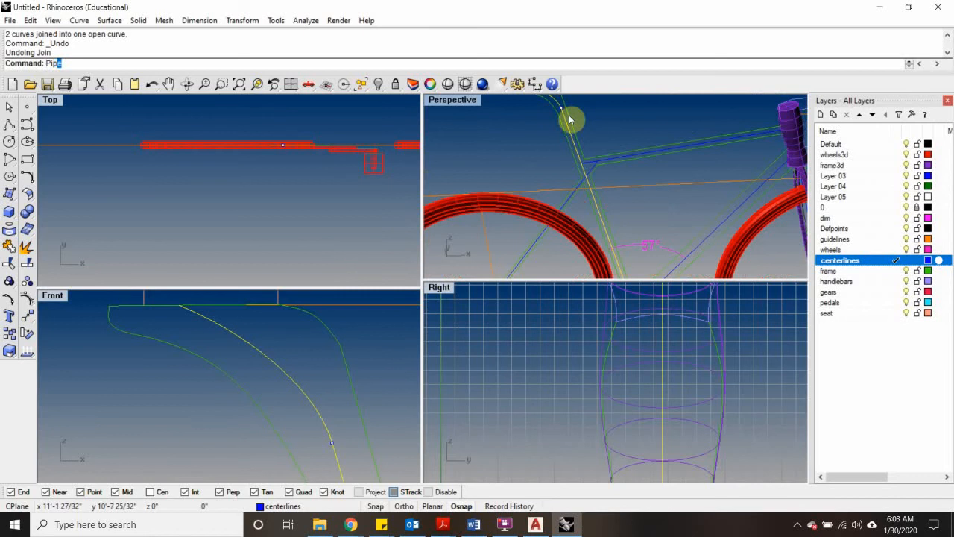
pyautogui.doubleClick(885, 166)
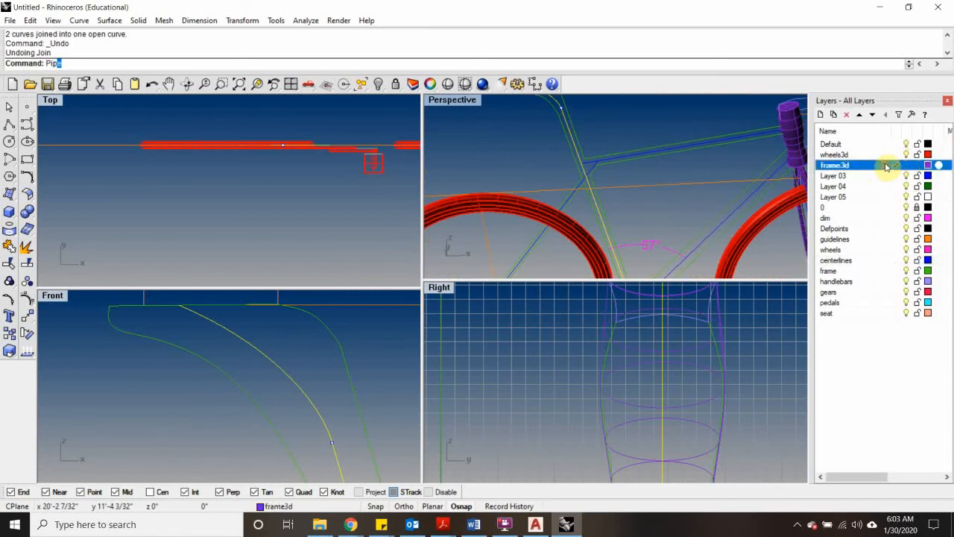
pyautogui.press('Return')
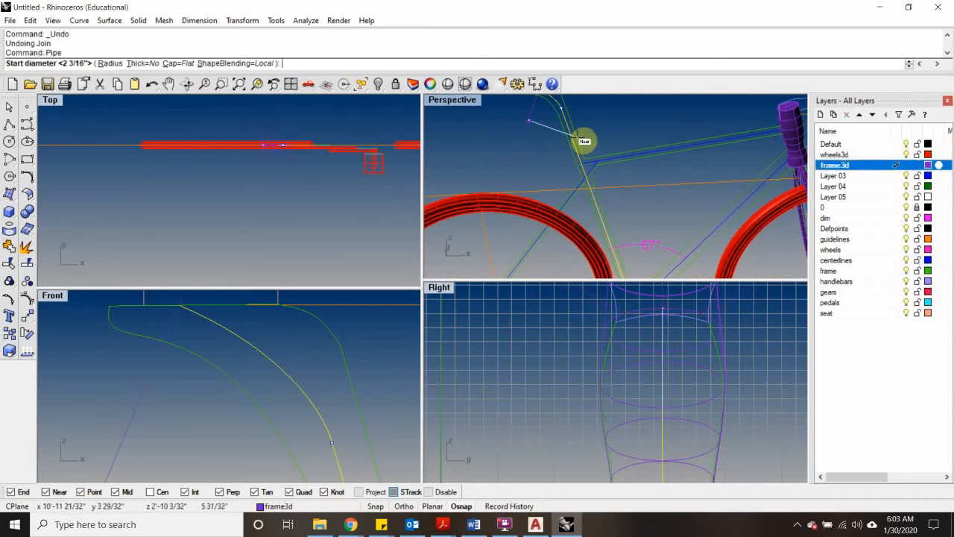
# Step: Size the seat tube pipe by radius, fitting its start radius to the outline under the saddle and its end radius at the bottom bracket
pyautogui.keyDown('shift'); pyautogui.moveTo(584, 140); pyautogui.dragTo(576, 221, button='right'); pyautogui.keyUp('shift')
pyautogui.scroll(2, 543, 155)
pyautogui.scroll(5, 514, 186)
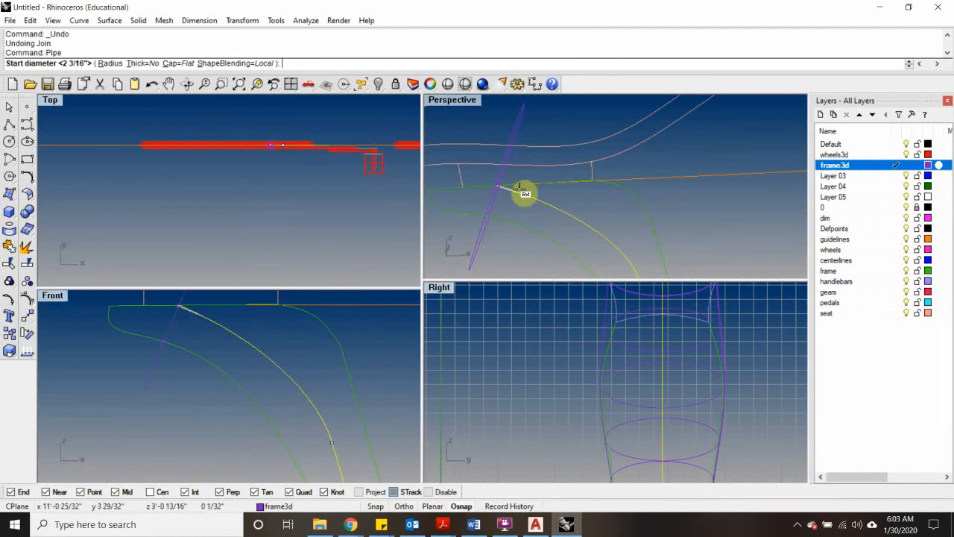
pyautogui.scroll(3, 526, 194)
pyautogui.scroll(1, 562, 190)
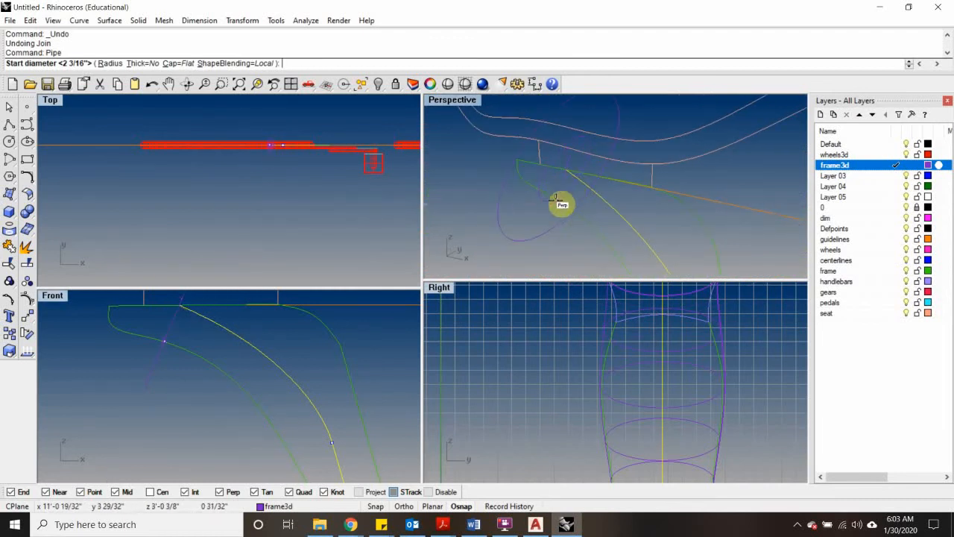
pyautogui.click(110, 63)
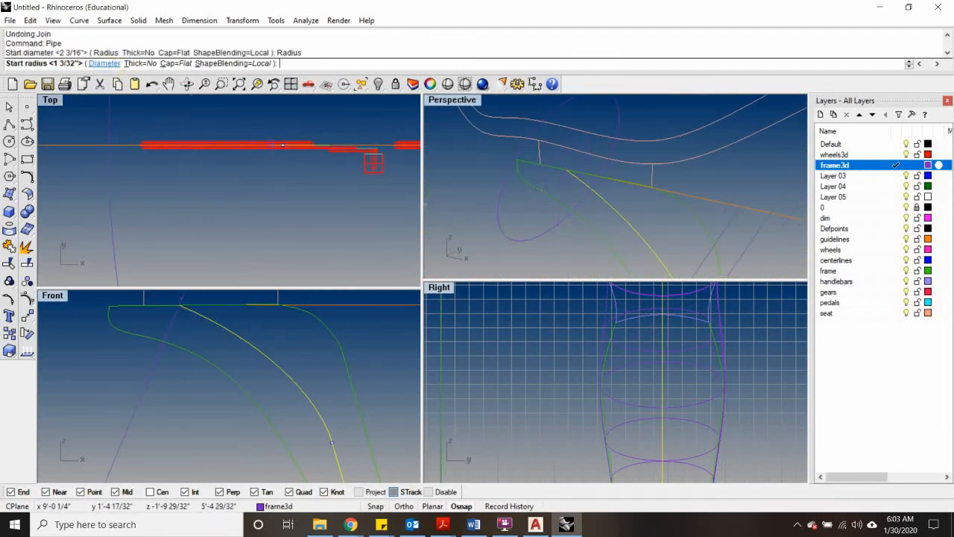
pyautogui.click(559, 194)
pyautogui.scroll(-13, 617, 188)
pyautogui.keyDown('shift'); pyautogui.moveTo(644, 236); pyautogui.dragTo(639, 152, button='right'); pyautogui.keyUp('shift')
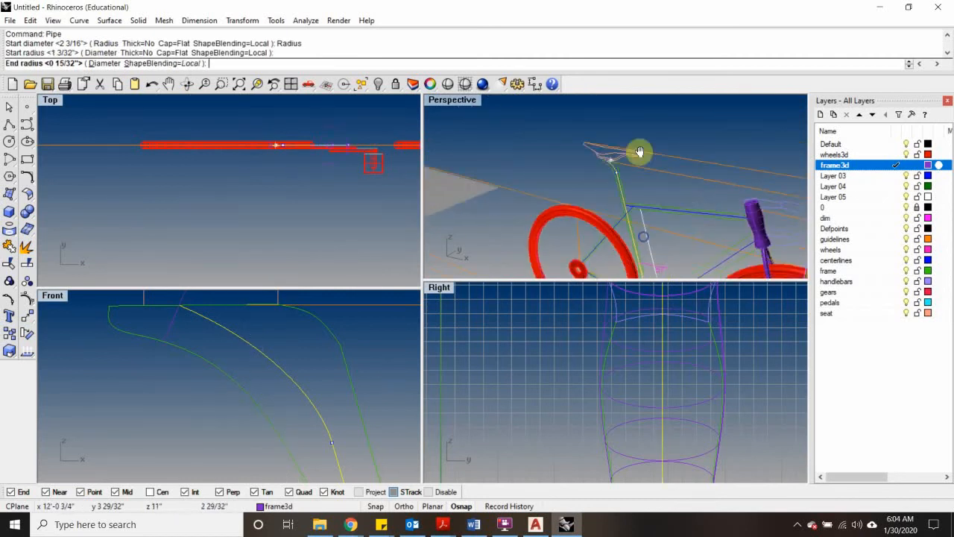
pyautogui.scroll(12, 652, 224)
pyautogui.click(651, 196)
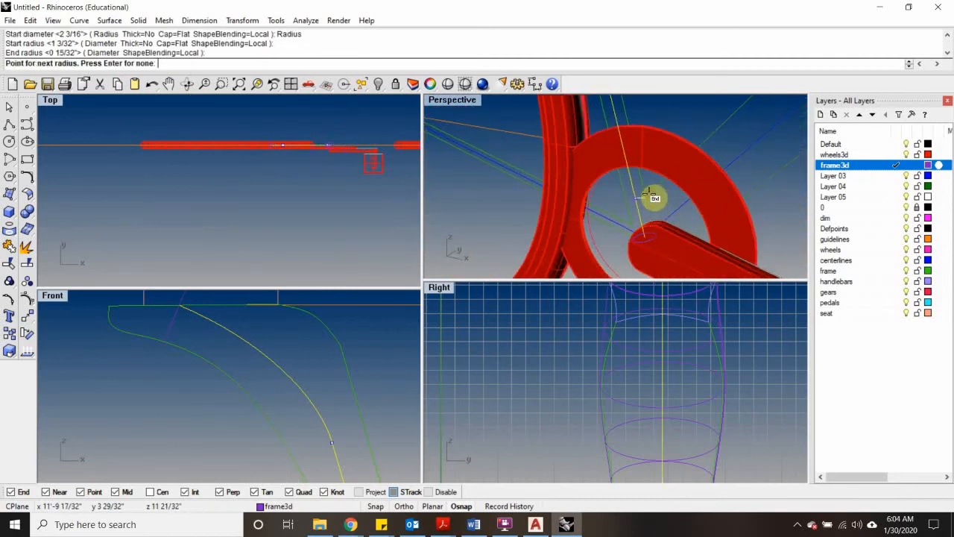
# Step: Add two intermediate pipe radii on the seat tube, just below and just above the top tube junction, matching the outline
pyautogui.scroll(-8, 641, 190)
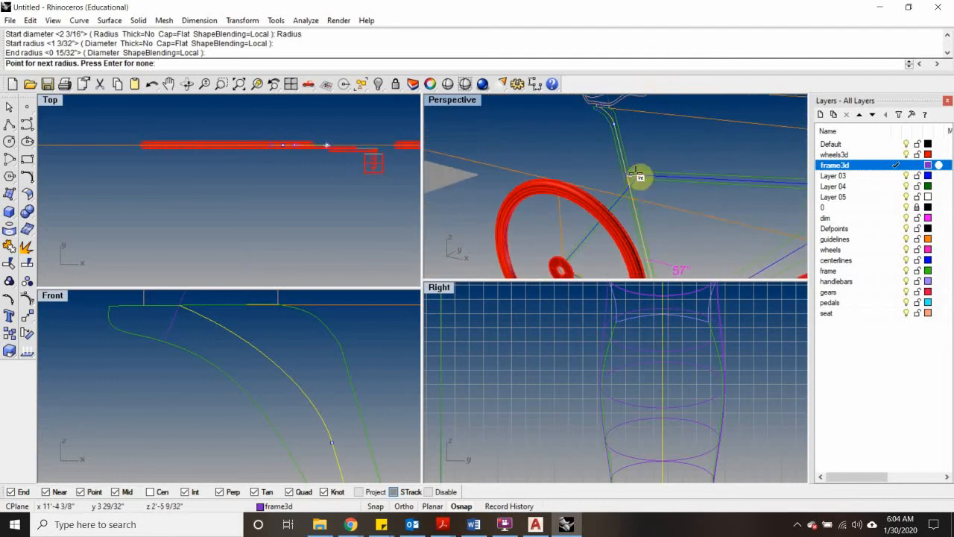
pyautogui.scroll(4, 638, 177)
pyautogui.click(638, 195)
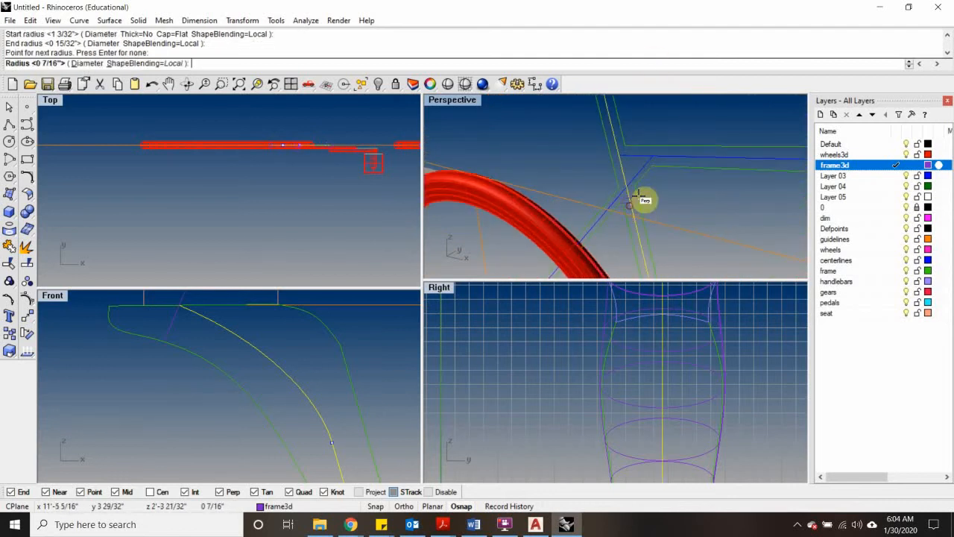
pyautogui.click(638, 196)
pyautogui.moveTo(638, 194); pyautogui.dragTo(617, 197, button='right')
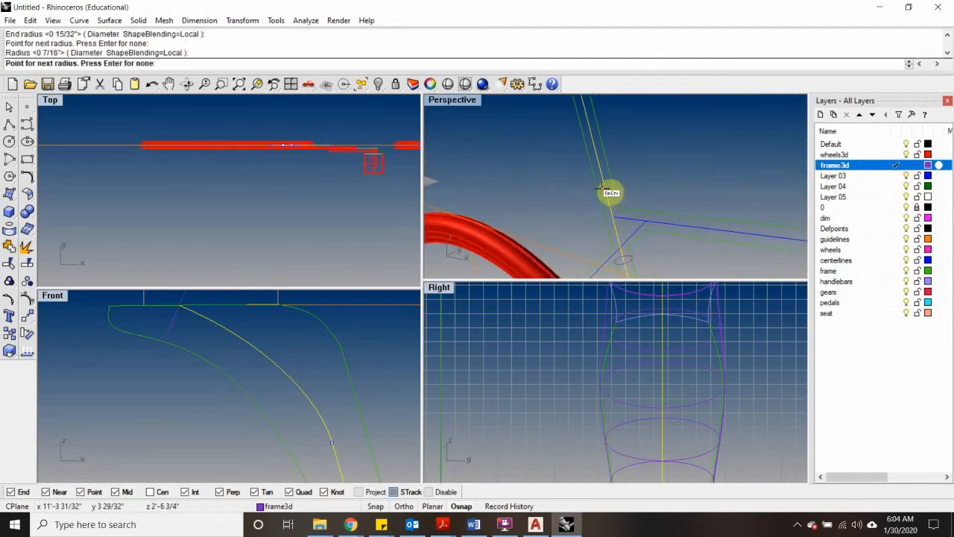
pyautogui.click(603, 187)
pyautogui.click(613, 183)
# Step: Add two more pipe radii at the seat post bend and its curved upper part, and complete the seat tube pipe
pyautogui.scroll(-5, 602, 164)
pyautogui.keyDown('shift'); pyautogui.moveTo(602, 159); pyautogui.dragTo(590, 206, button='right'); pyautogui.keyUp('shift')
pyautogui.scroll(4, 589, 201)
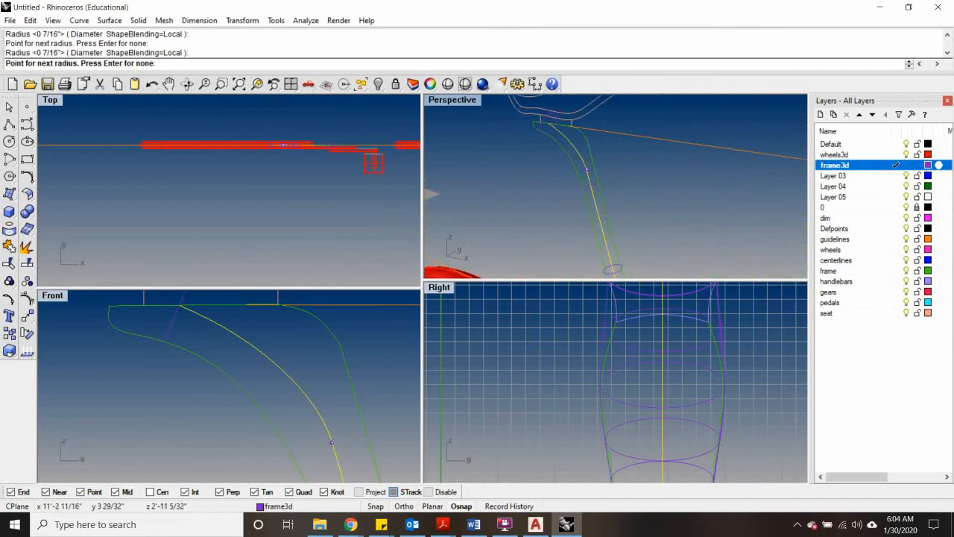
pyautogui.click(601, 167)
pyautogui.click(596, 165)
pyautogui.click(572, 141)
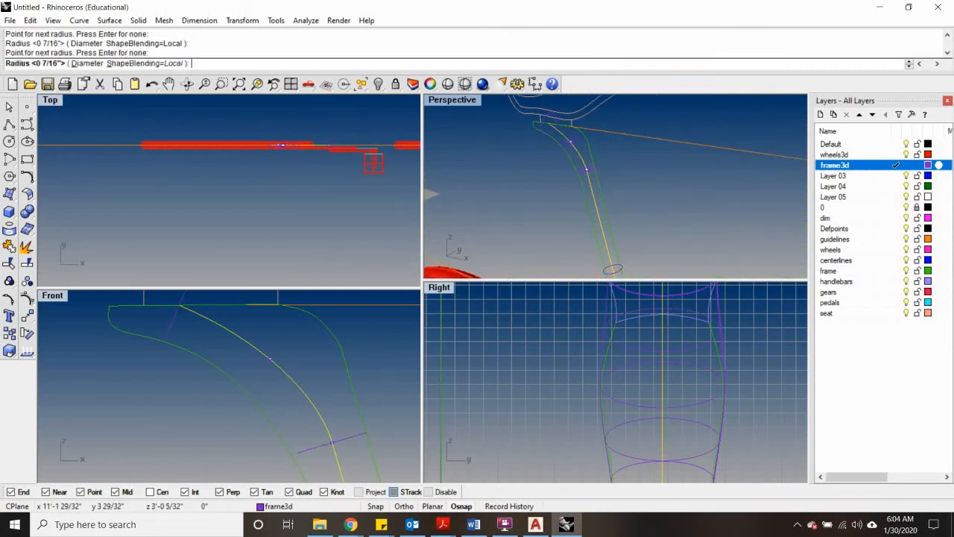
pyautogui.click(579, 126)
pyautogui.press('Return')
pyautogui.scroll(-5, 581, 134)
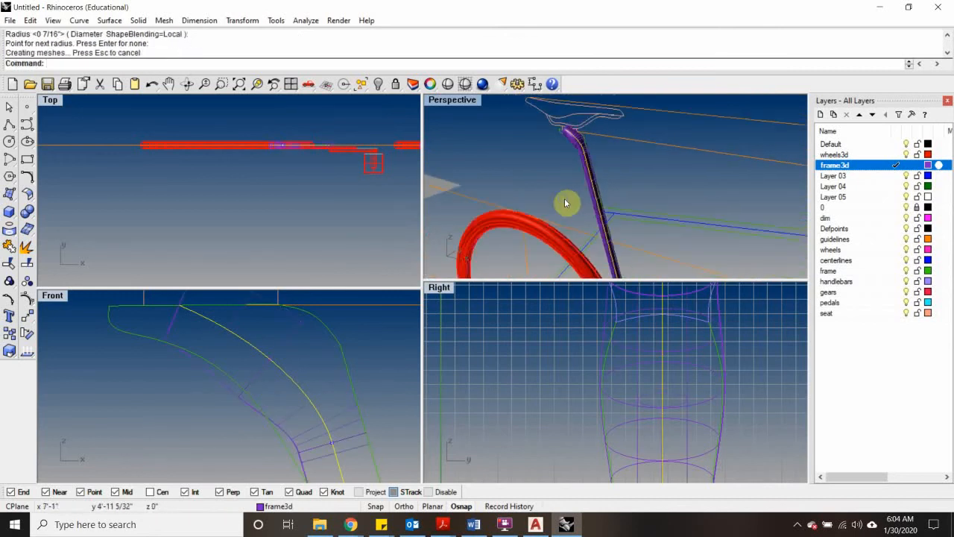
# Step: Pipe the down tube centerline between the bottom bracket and the head tube
pyautogui.moveTo(567, 203); pyautogui.dragTo(666, 164, button='right')
pyautogui.scroll(6, 552, 140)
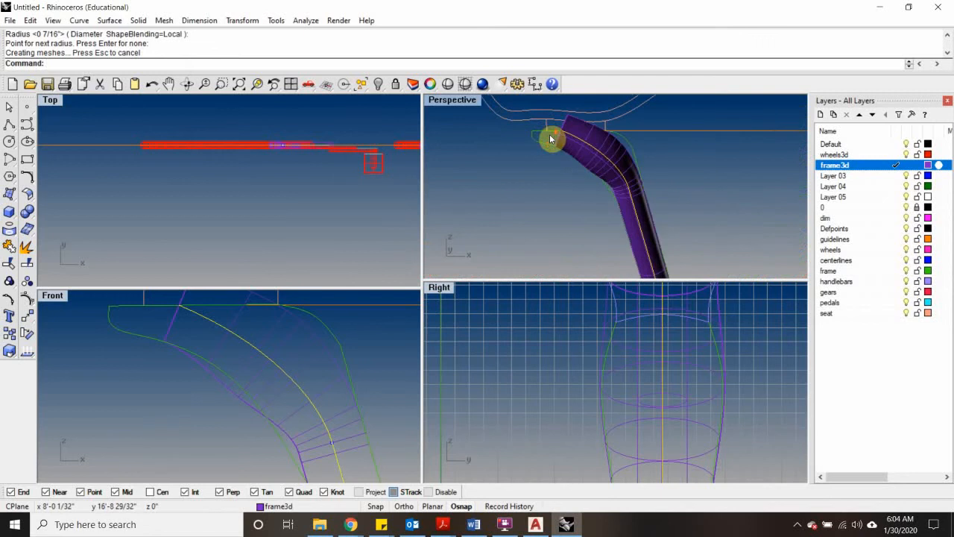
pyautogui.scroll(2, 522, 134)
pyautogui.scroll(-8, 594, 125)
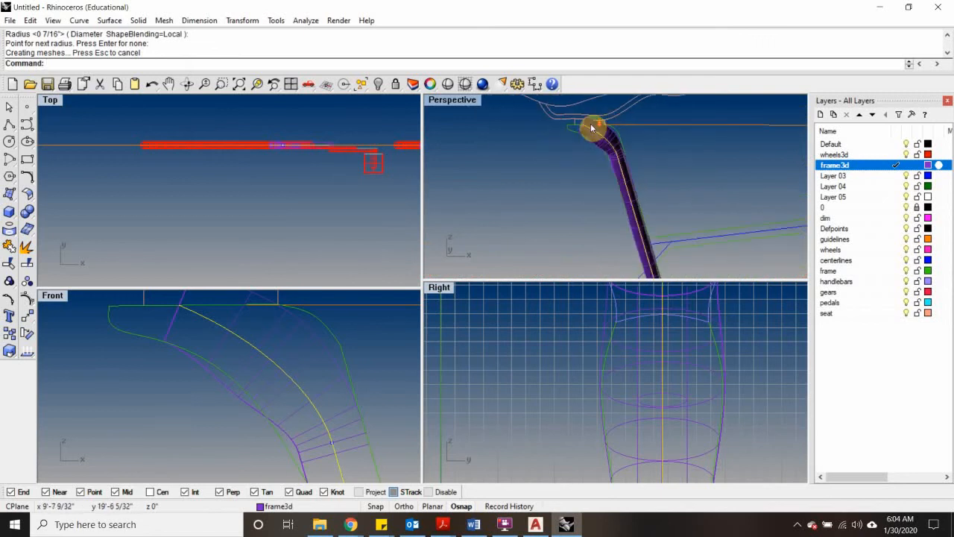
pyautogui.moveTo(577, 164); pyautogui.dragTo(575, 186, button='right')
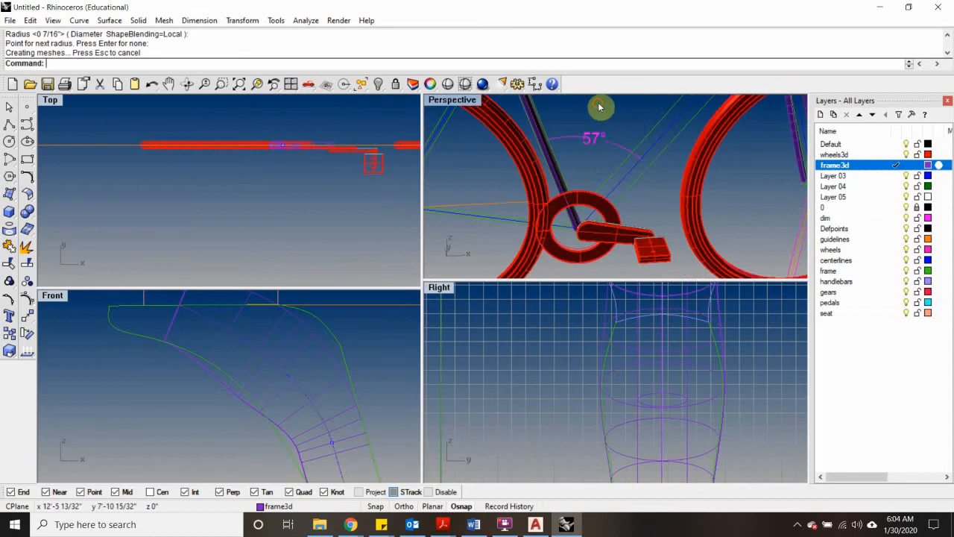
pyautogui.moveTo(602, 105); pyautogui.dragTo(550, 211, button='right')
pyautogui.rightClick(625, 220)
pyautogui.scroll(4, 550, 211)
pyautogui.press('Return')
pyautogui.press('Return')
pyautogui.press('Return')
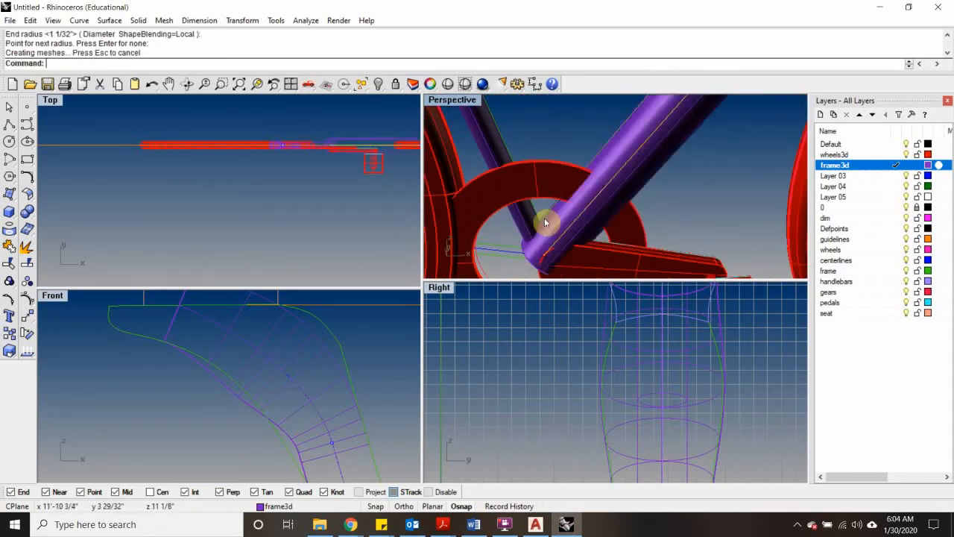
# Step: Pipe the top tube centerline, fitting its start radius at the head tube and its end radius at the seat tube
pyautogui.scroll(-4, 544, 218)
pyautogui.keyDown('shift'); pyautogui.moveTo(612, 176); pyautogui.dragTo(601, 231, button='right'); pyautogui.keyUp('shift')
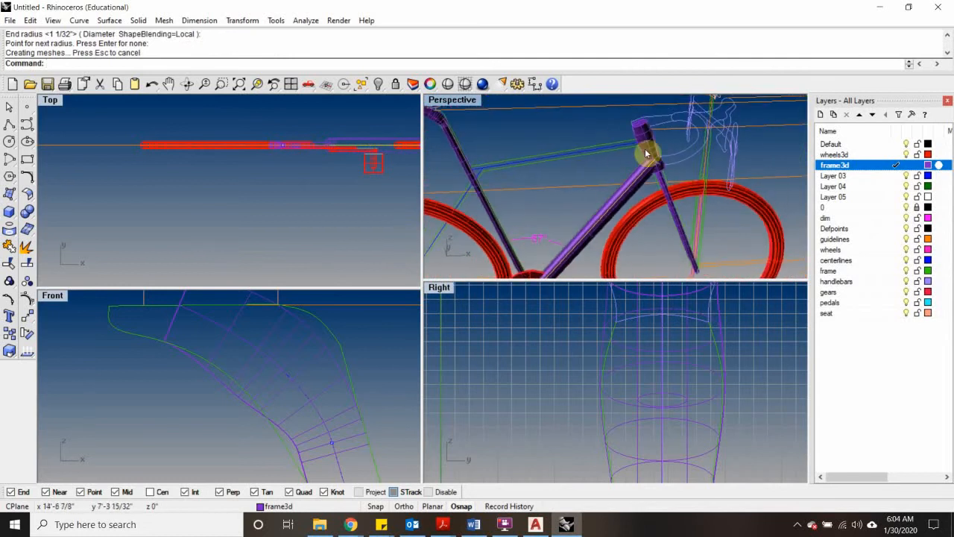
pyautogui.scroll(3, 594, 162)
pyautogui.moveTo(569, 151); pyautogui.dragTo(562, 181, button='right')
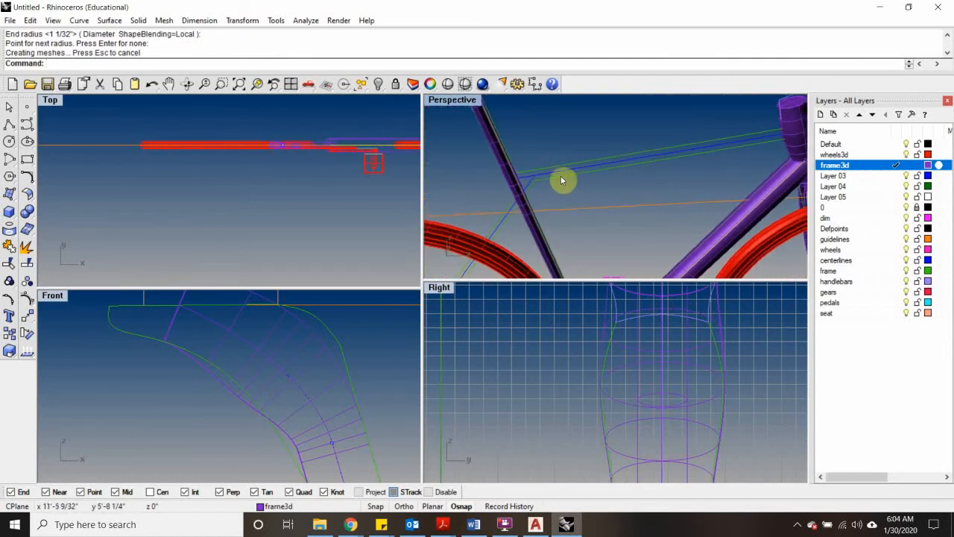
pyautogui.click(560, 176)
pyautogui.press('Return')
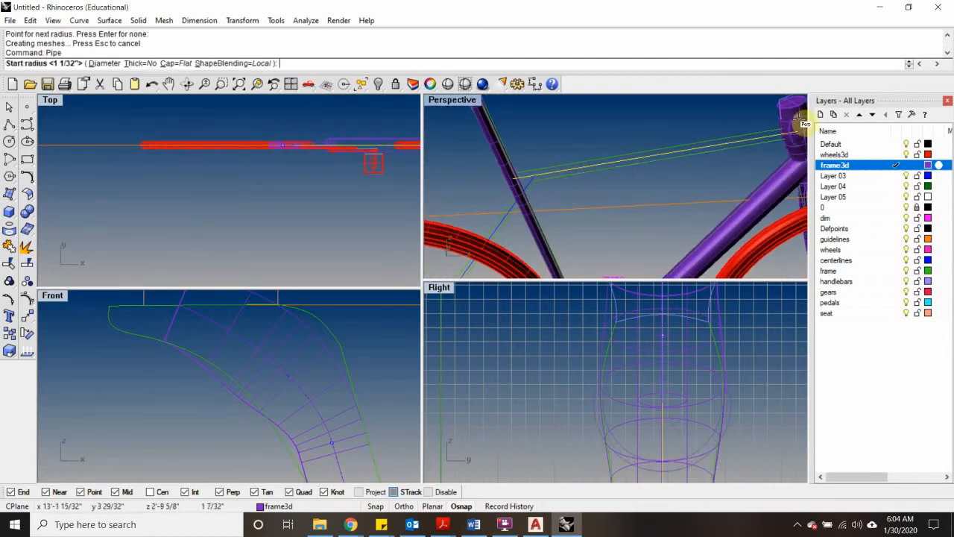
pyautogui.click(791, 131)
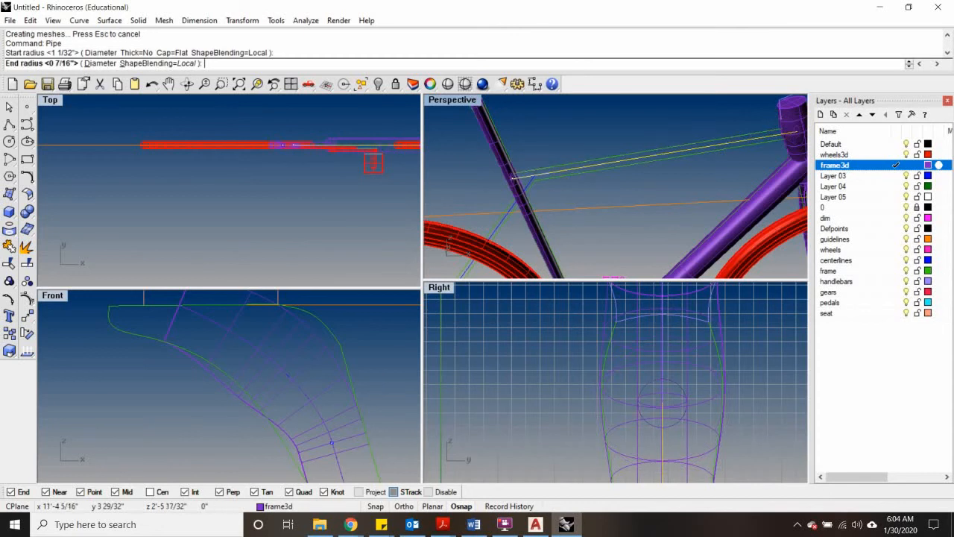
pyautogui.click(537, 161)
pyautogui.press('Return')
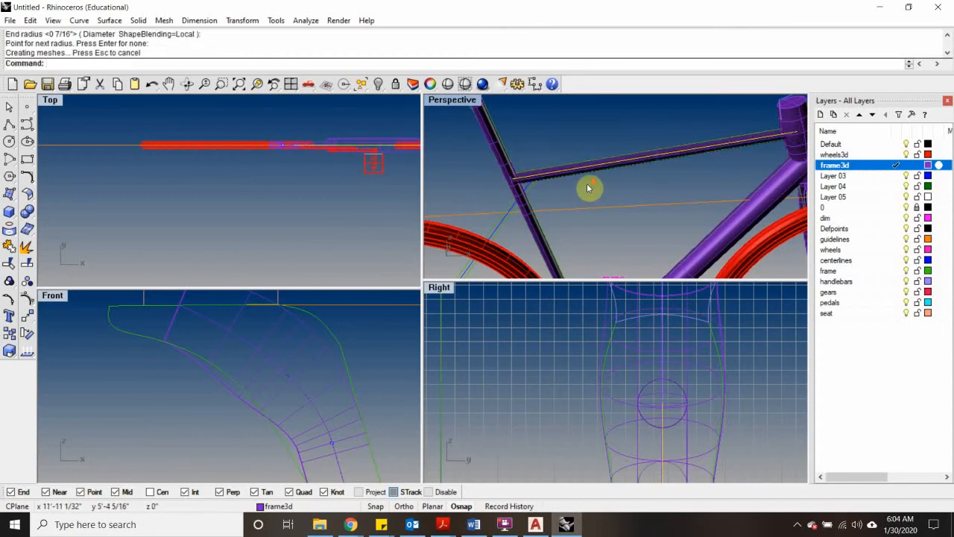
# Step: Examine the seat stay and chain stay centerlines around the rear hub
pyautogui.scroll(-5, 596, 190)
pyautogui.scroll(5, 560, 187)
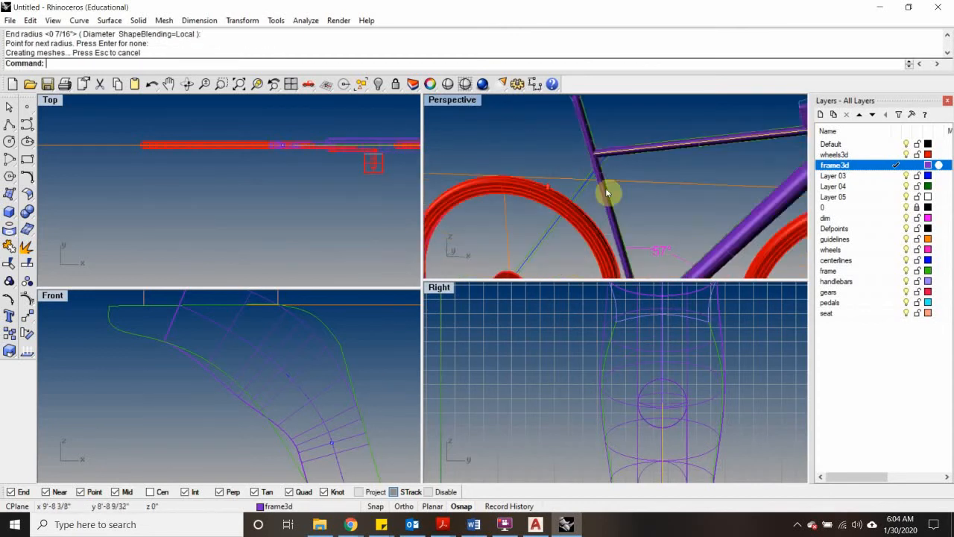
pyautogui.scroll(3, 586, 198)
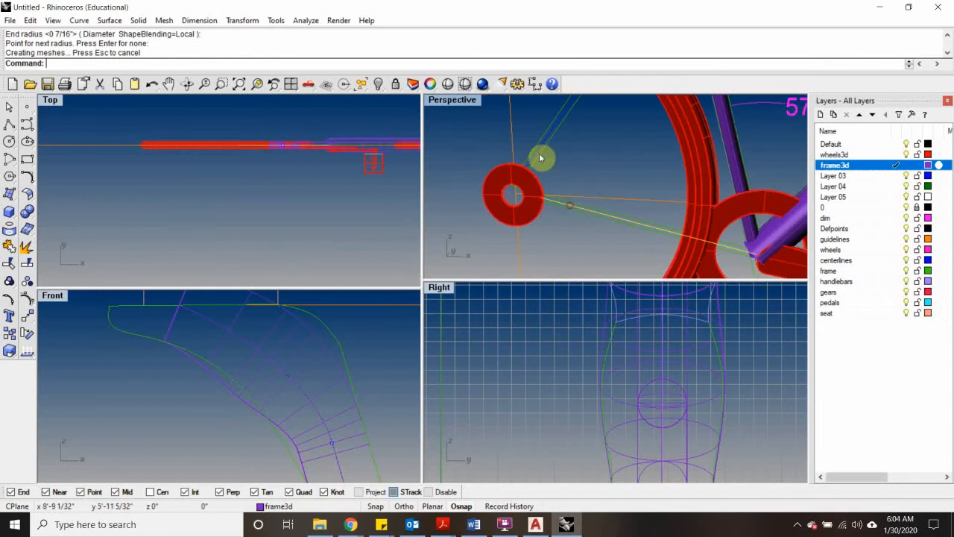
pyautogui.scroll(2, 522, 185)
pyautogui.click(521, 186)
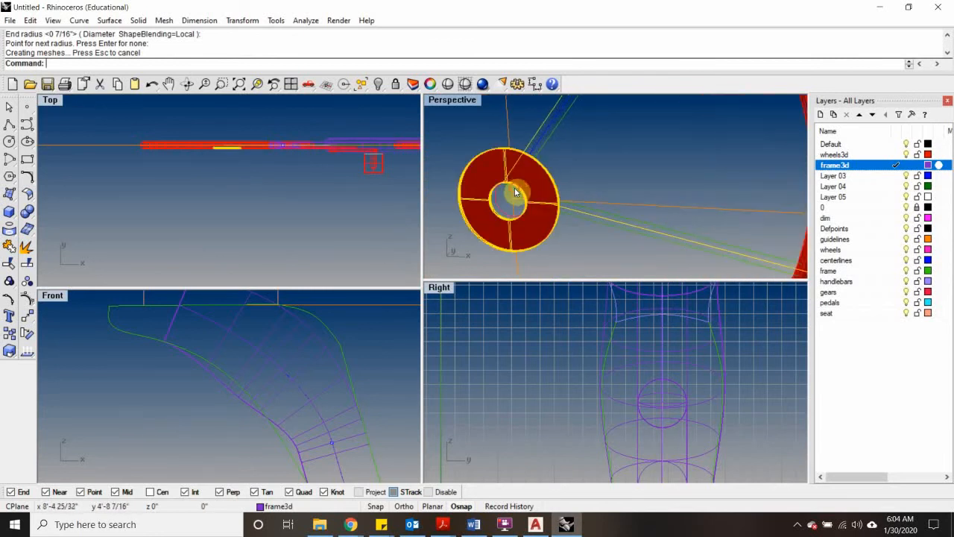
pyautogui.click(584, 152)
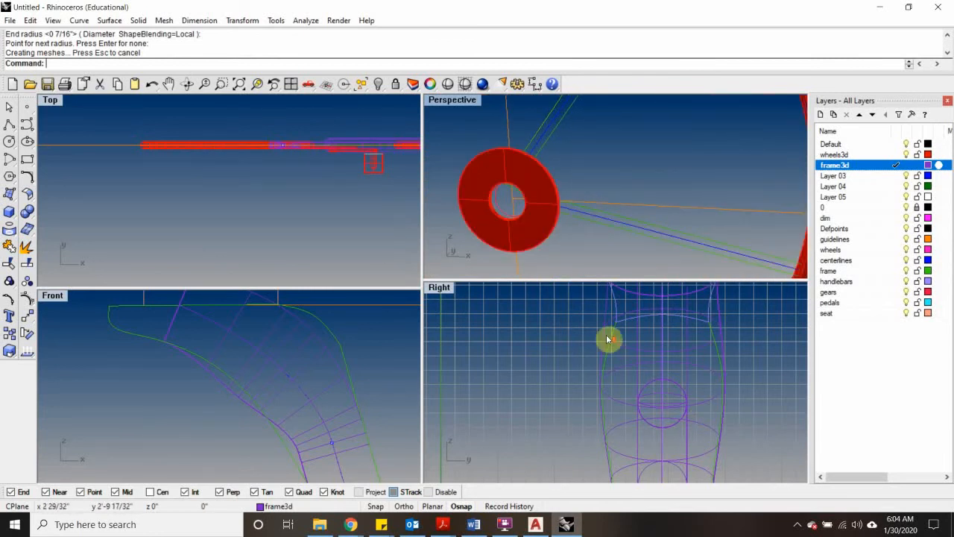
pyautogui.scroll(-3, 607, 336)
pyautogui.scroll(-5, 639, 173)
pyautogui.moveTo(719, 202); pyautogui.dragTo(714, 202, button='right')
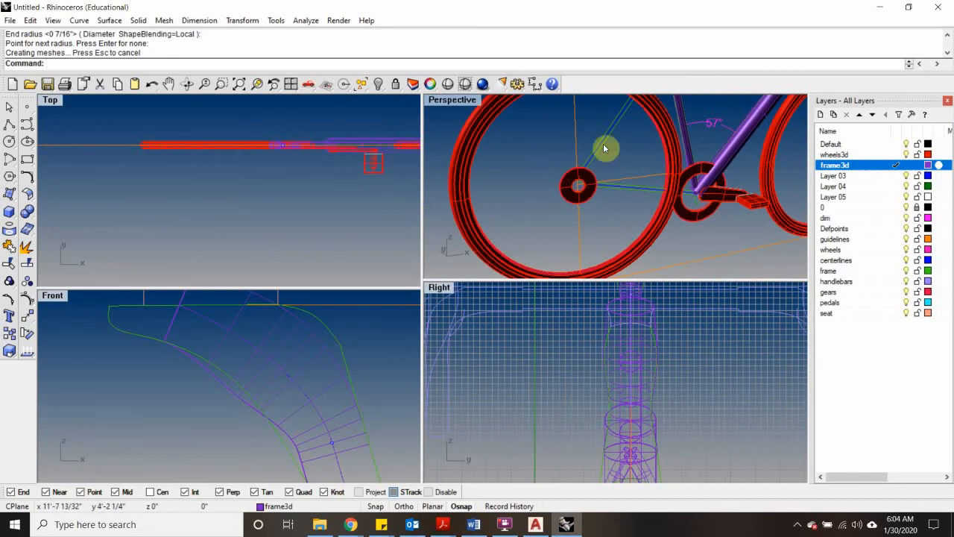
# Step: Start a degree-3 control point curve on the top tube centerline and place points down the upper seat stay centerline in the Front view
pyautogui.scroll(-6, 302, 357)
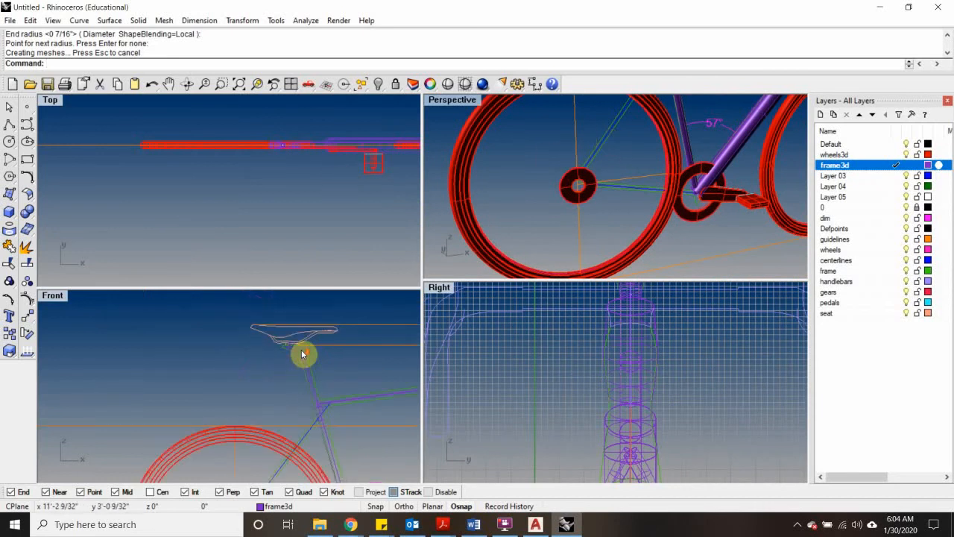
pyautogui.scroll(5, 305, 357)
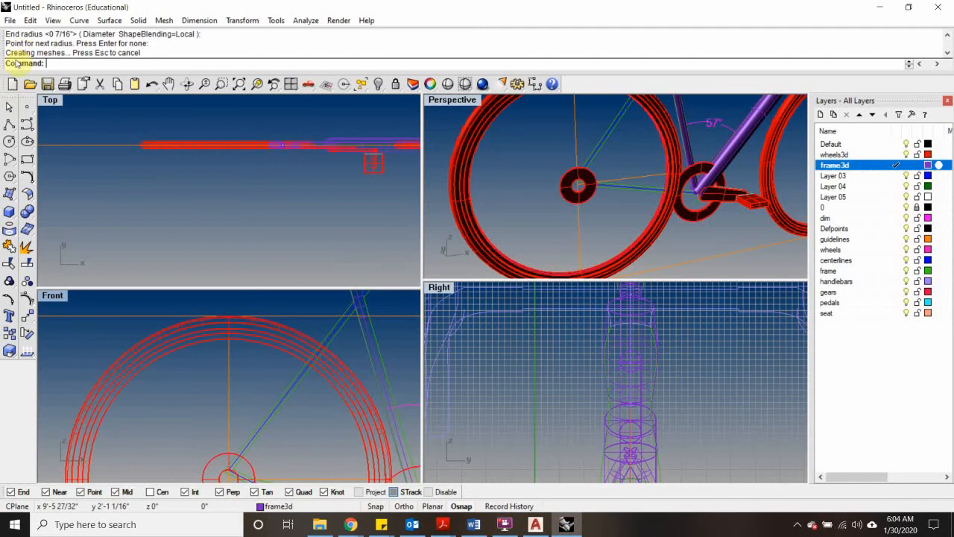
pyautogui.click(9, 124)
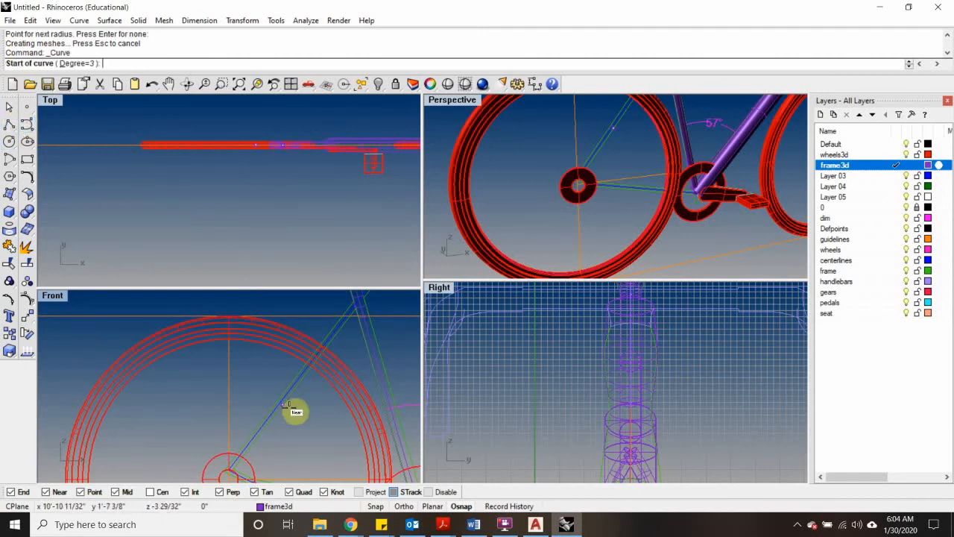
pyautogui.doubleClick(155, 293)
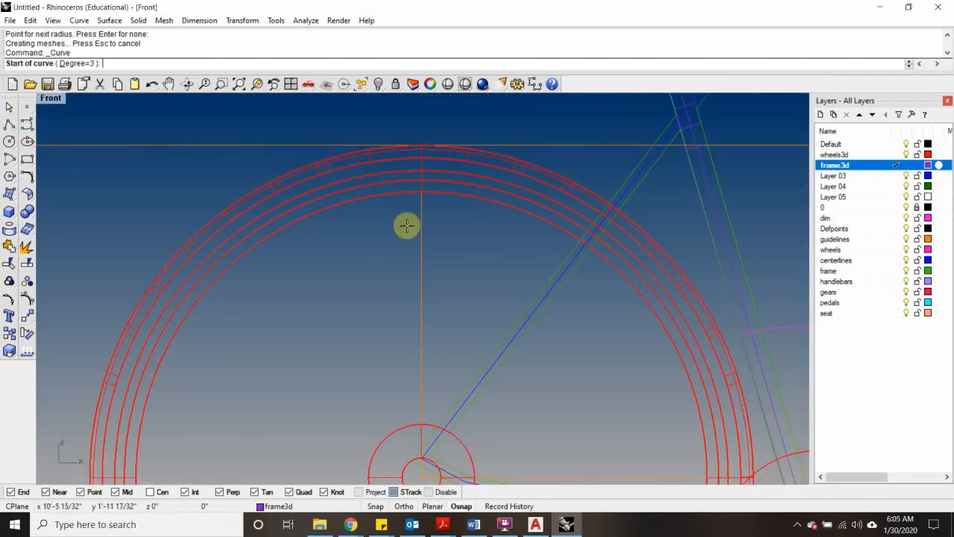
pyautogui.scroll(-2, 612, 240)
pyautogui.scroll(3, 566, 248)
pyautogui.scroll(2, 602, 217)
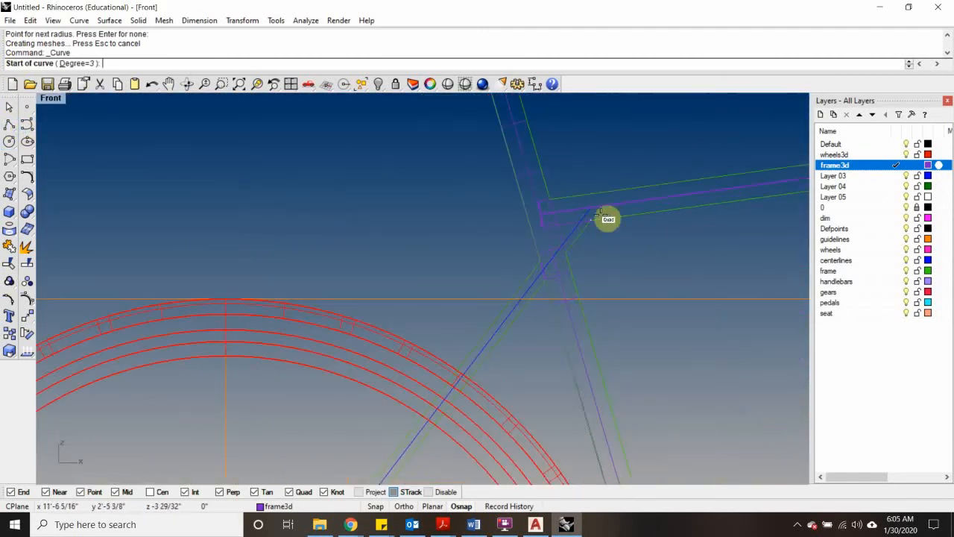
pyautogui.scroll(2, 601, 216)
pyautogui.click(598, 206)
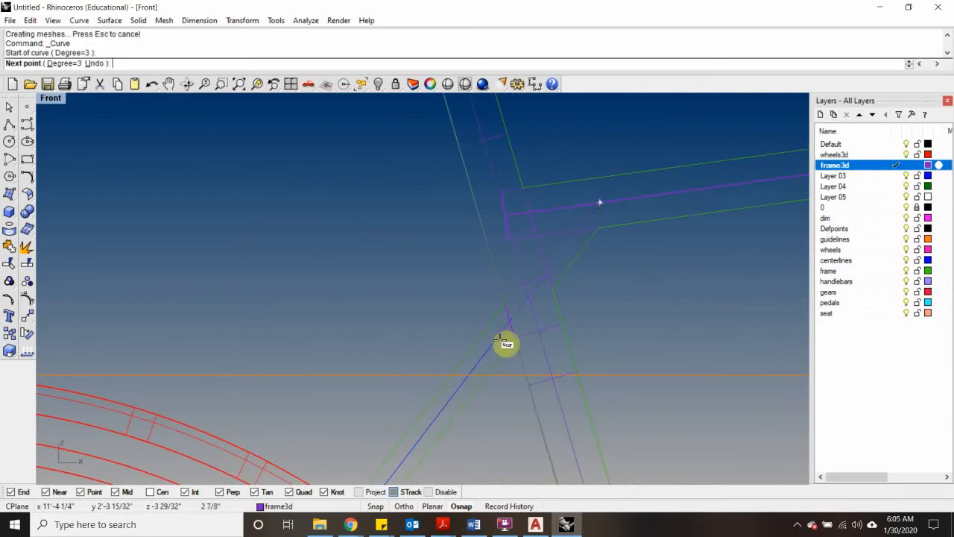
pyautogui.click(460, 372)
pyautogui.scroll(-2, 460, 372)
pyautogui.moveTo(459, 372); pyautogui.dragTo(560, 213, button='right')
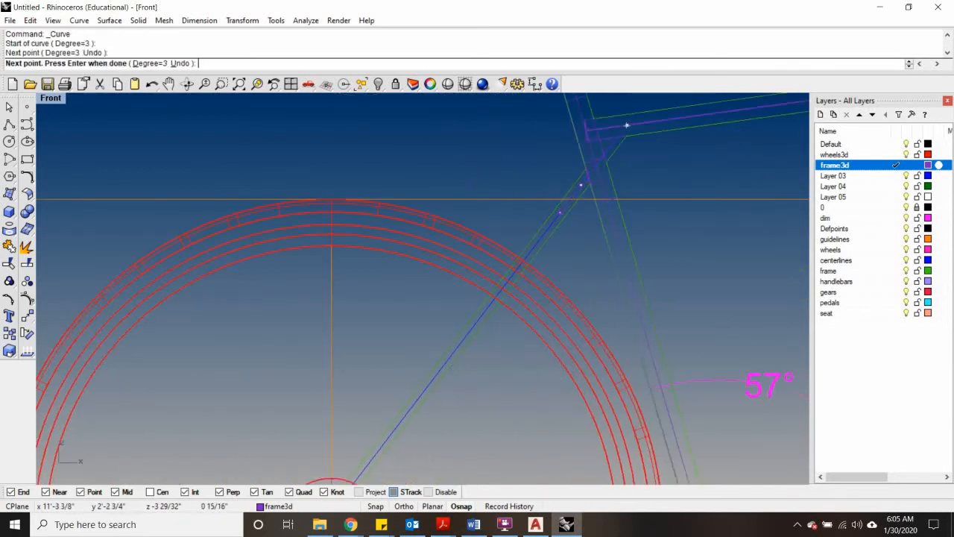
pyautogui.scroll(3, 543, 249)
pyautogui.click(543, 249)
# Step: Continue the curve down the seat stay centerline and end it where the stays meet at the rear hub
pyautogui.scroll(-3, 453, 339)
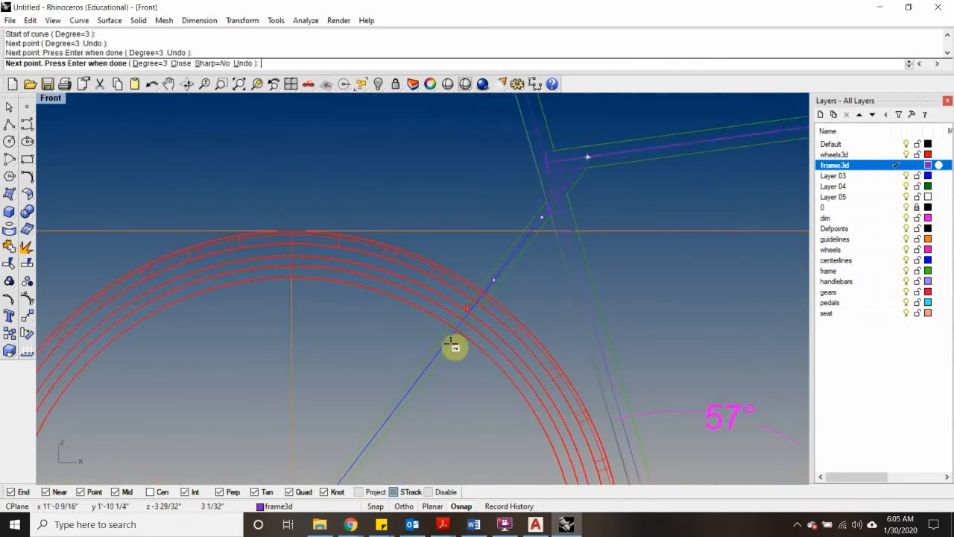
pyautogui.click(437, 358)
pyautogui.moveTo(425, 379); pyautogui.dragTo(518, 234, button='right')
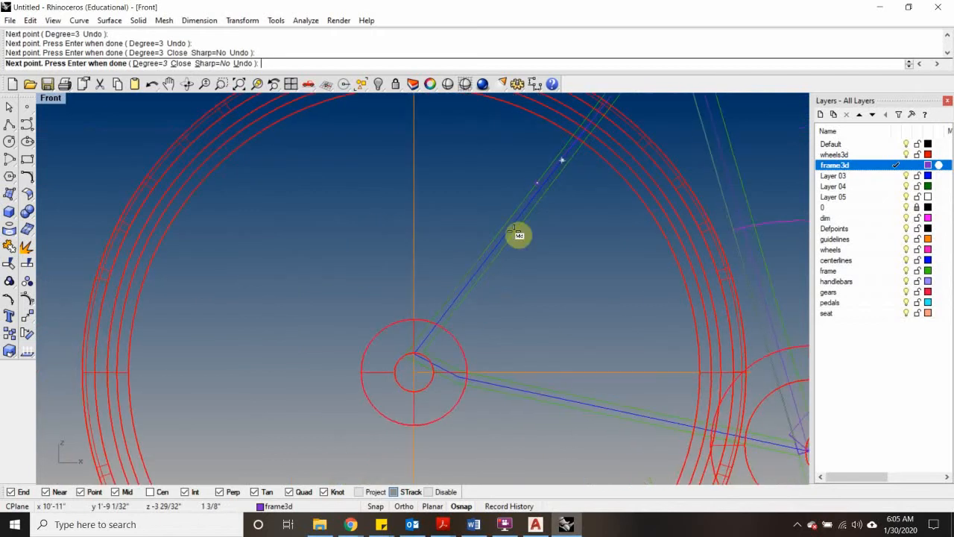
pyautogui.click(447, 308)
pyautogui.scroll(2, 451, 328)
pyautogui.click(425, 347)
pyautogui.scroll(2, 418, 360)
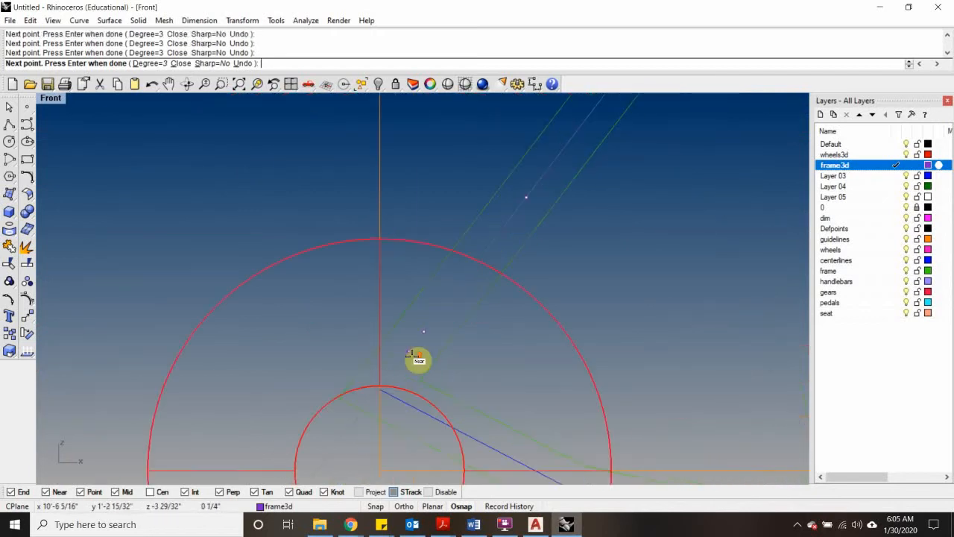
pyautogui.scroll(2, 380, 394)
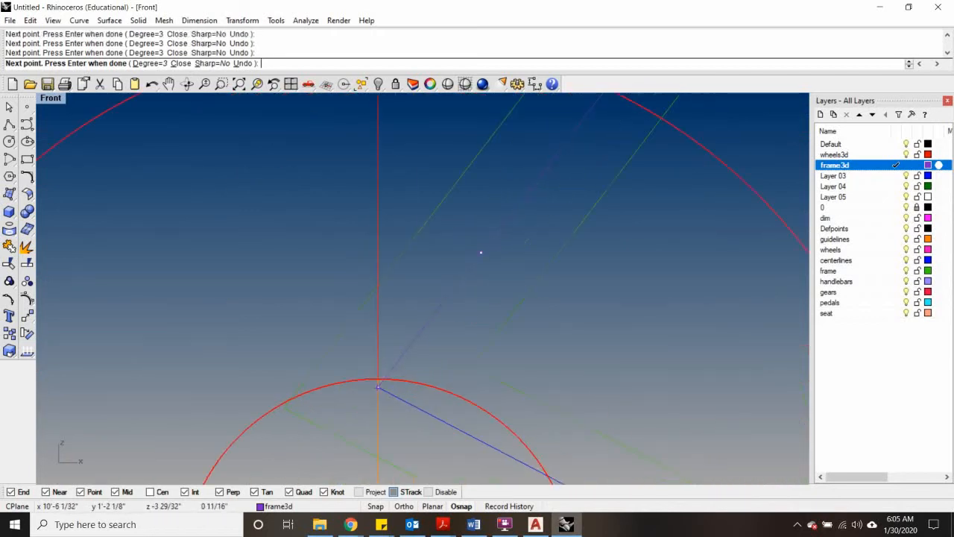
pyautogui.click(380, 388)
pyautogui.press('Return')
# Step: Draw a second degree-3 curve along the short centerline from the stay junction at the rear hub to the chain stay bend
pyautogui.press('Return')
pyautogui.scroll(-4, 395, 399)
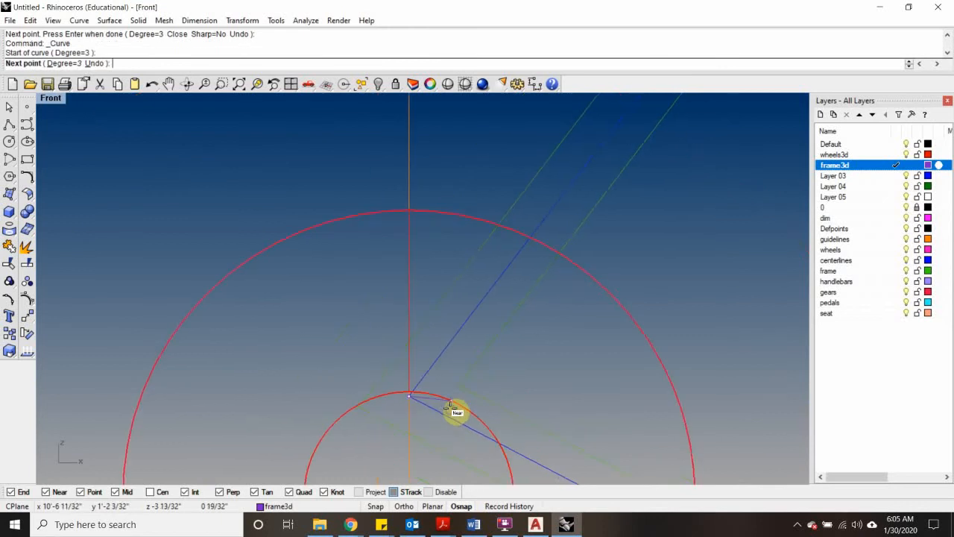
pyautogui.click(329, 318)
pyautogui.click(388, 350)
pyautogui.click(451, 381)
pyautogui.moveTo(451, 381); pyautogui.dragTo(368, 309, button='right')
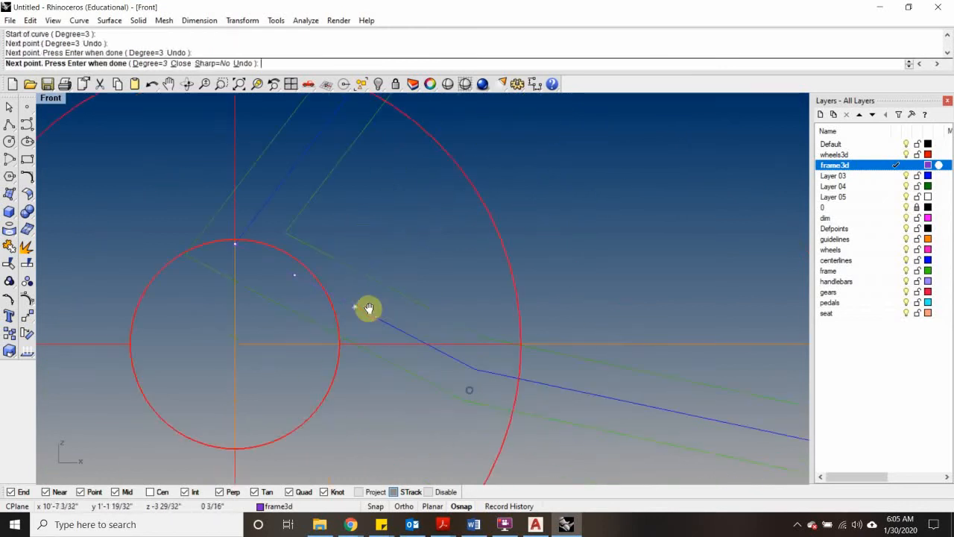
pyautogui.click(462, 363)
pyautogui.press('Return')
# Step: Draw a third degree-3 curve along the chain stay centerline from the bend to the bottom bracket
pyautogui.press('Return')
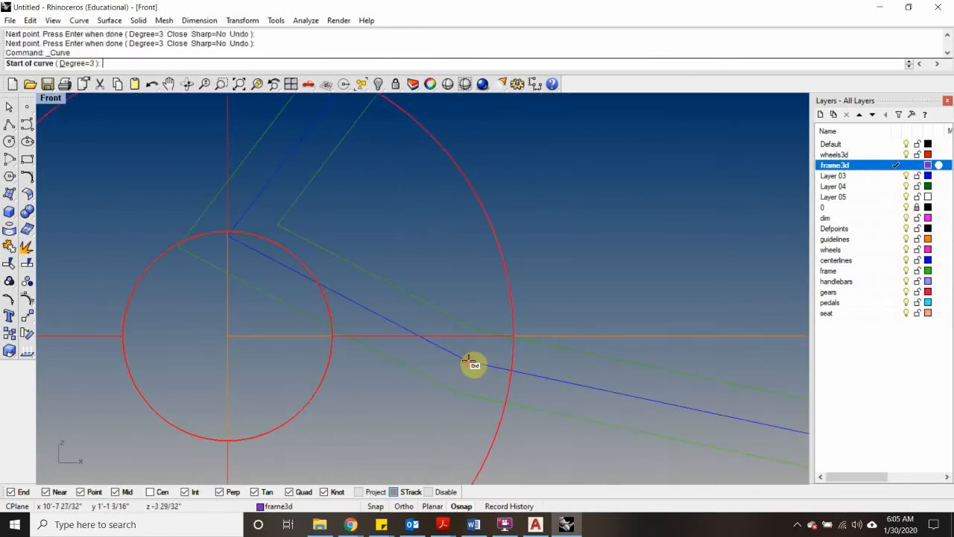
pyautogui.click(466, 362)
pyautogui.scroll(-7, 486, 366)
pyautogui.moveTo(603, 387); pyautogui.dragTo(445, 323, button='right')
pyautogui.scroll(-6, 477, 328)
pyautogui.moveTo(480, 326); pyautogui.dragTo(294, 263, button='right')
pyautogui.click(435, 299)
pyautogui.moveTo(480, 311); pyautogui.dragTo(277, 268, button='right')
pyautogui.scroll(5, 284, 274)
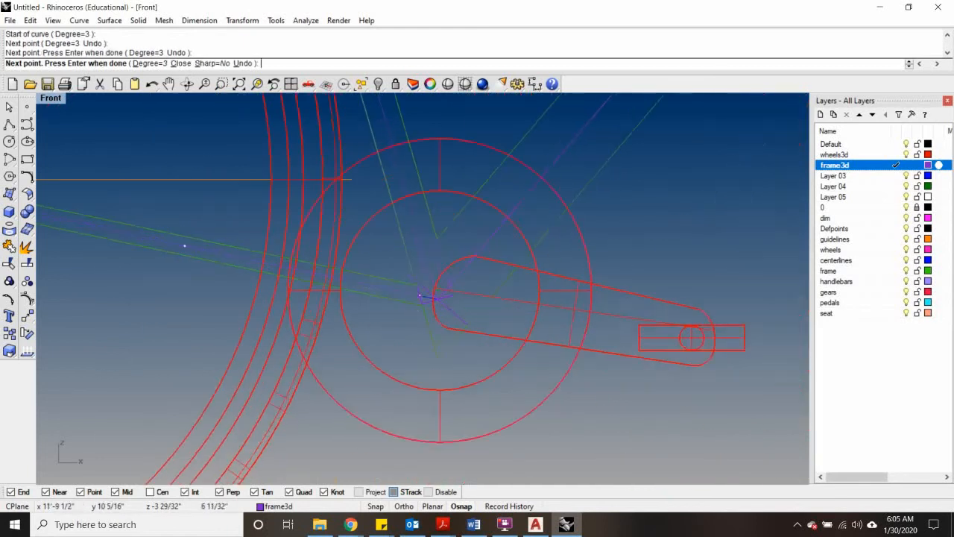
pyautogui.click(394, 292)
pyautogui.scroll(2, 462, 311)
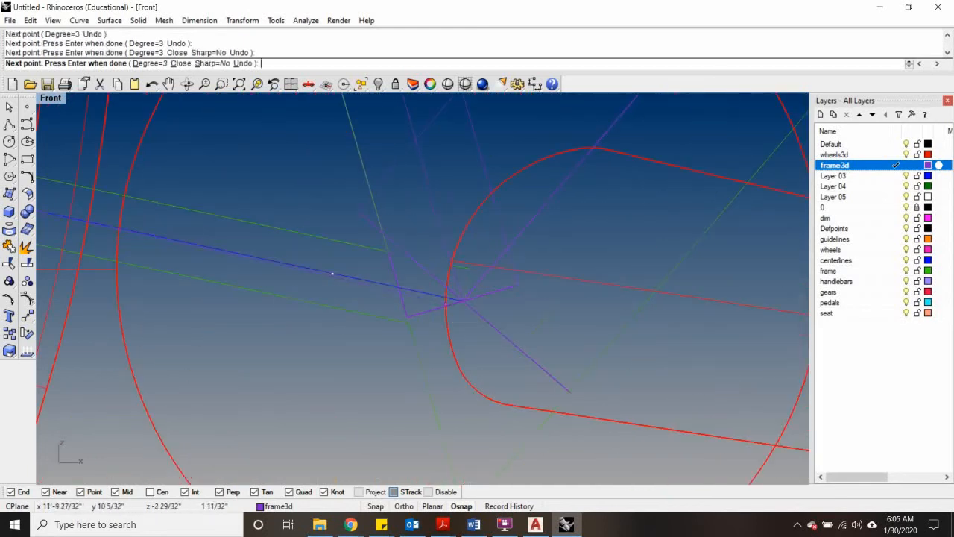
pyautogui.click(462, 306)
pyautogui.press('Return')
# Step: Select the three new seat stay, hub and chain stay curves on the frame3d layer and join them into one curve
pyautogui.scroll(-3, 320, 276)
pyautogui.click(336, 284)
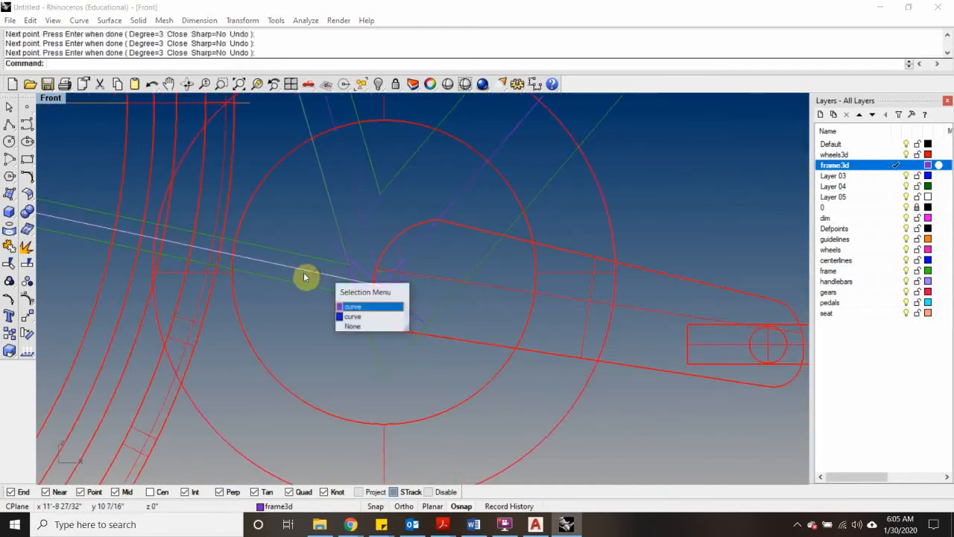
pyautogui.click(365, 306)
pyautogui.scroll(-3, 224, 273)
pyautogui.moveTo(224, 273); pyautogui.dragTo(471, 333, button='right')
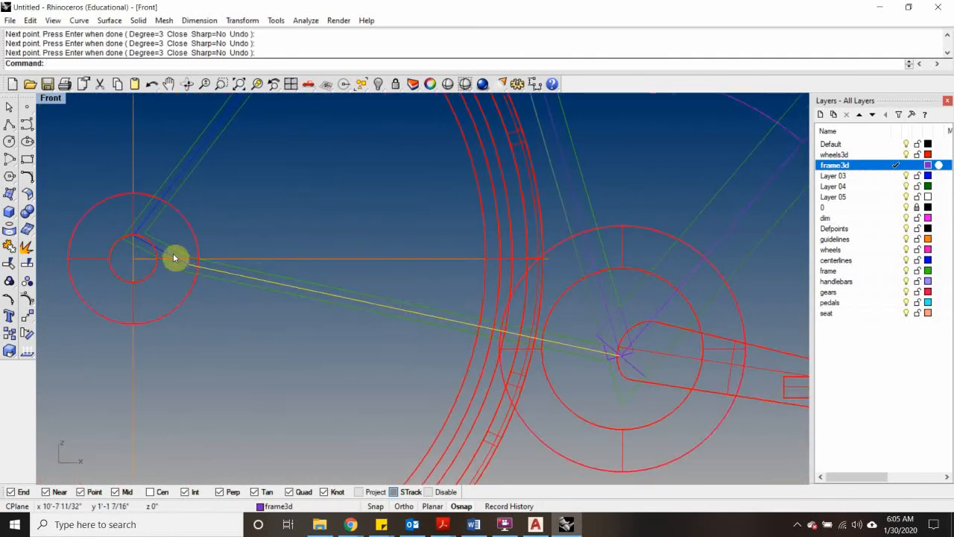
pyautogui.click(173, 258)
pyautogui.click(217, 290)
pyautogui.click(145, 225)
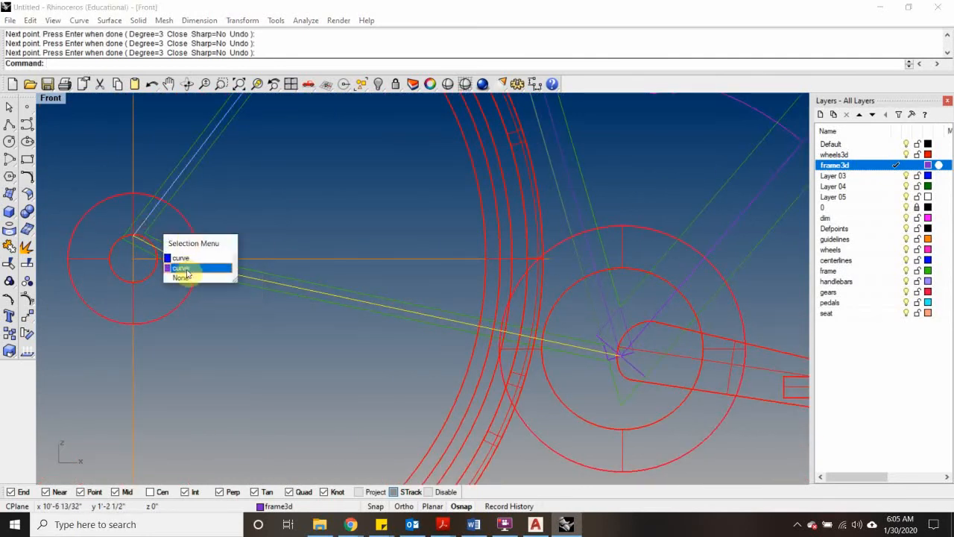
pyautogui.click(186, 269)
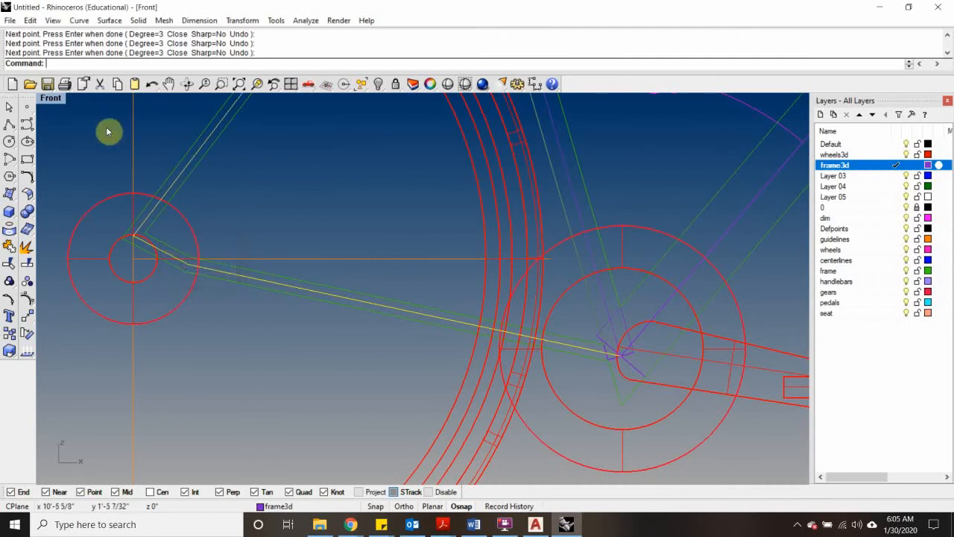
pyautogui.doubleClick(51, 99)
pyautogui.moveTo(653, 168); pyautogui.dragTo(461, 258, button='right')
pyautogui.scroll(10, 304, 143)
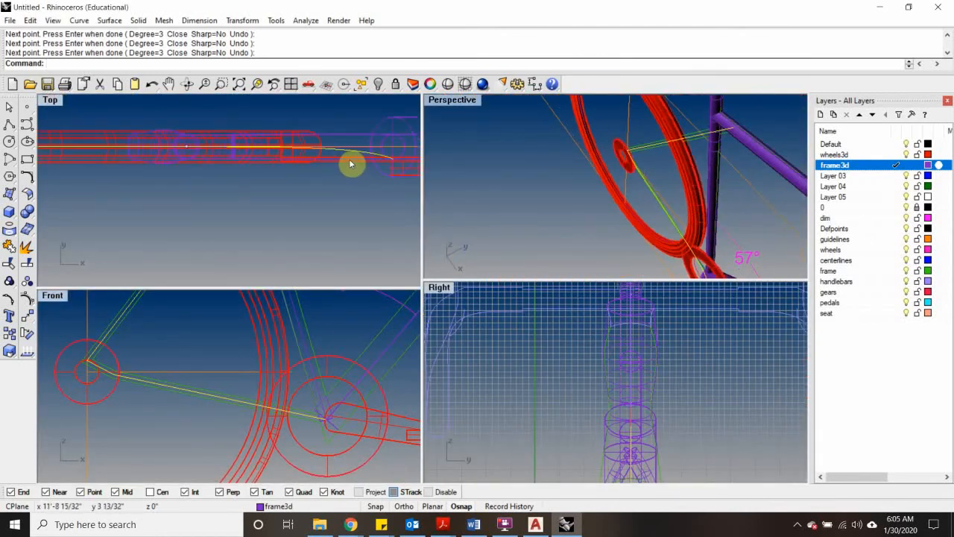
pyautogui.scroll(2, 351, 161)
pyautogui.scroll(4, 292, 184)
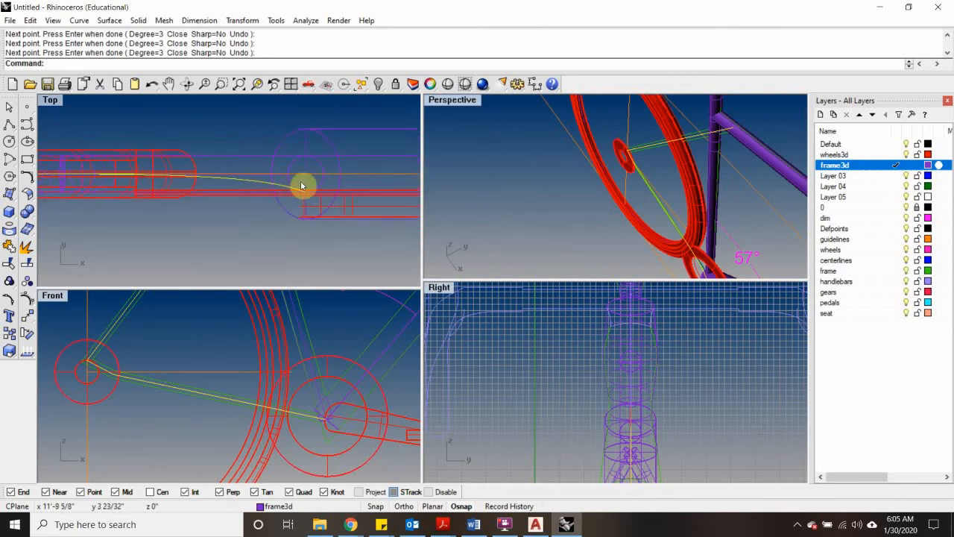
pyautogui.moveTo(700, 215); pyautogui.dragTo(607, 201, button='right')
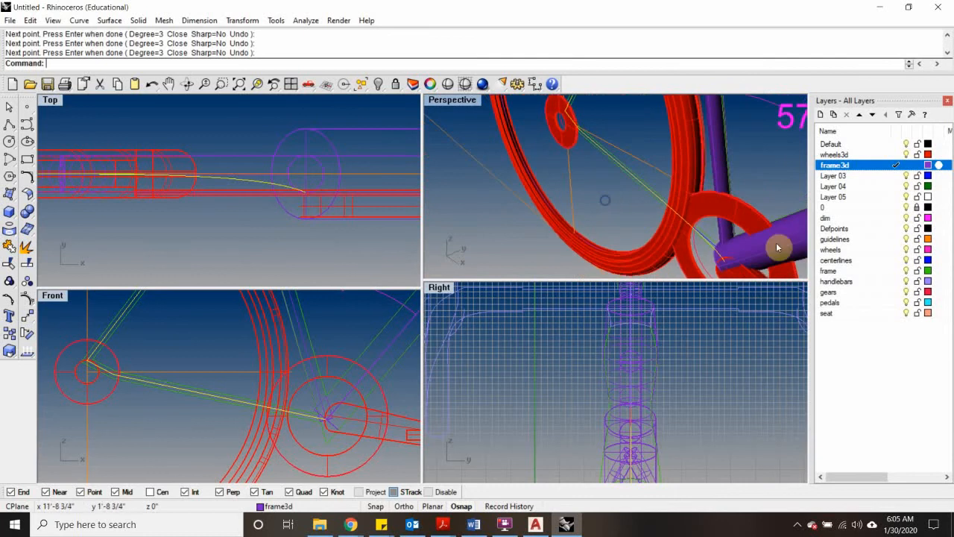
pyautogui.click(204, 186)
pyautogui.hotkey('ctrl', 'j')
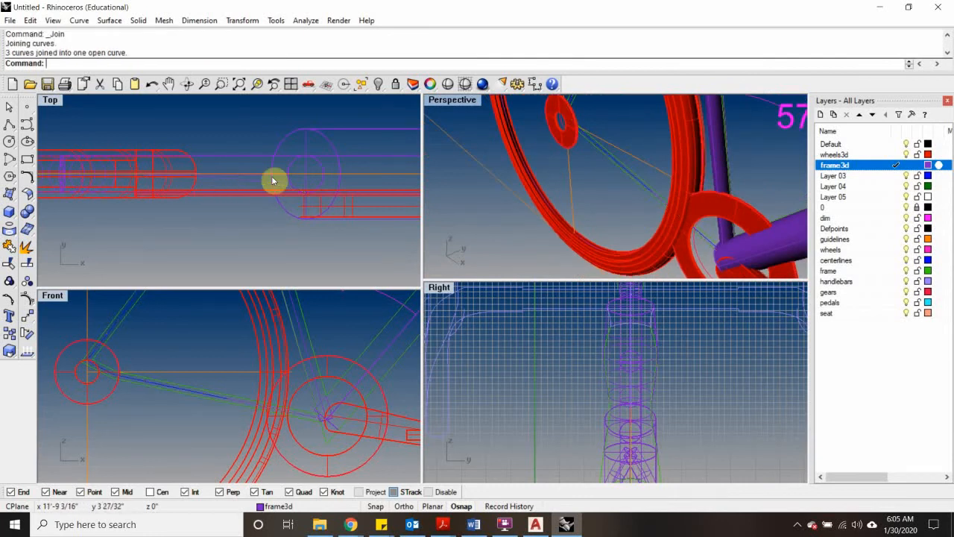
# Step: Turn on the control points of the joined stay curve and view them edge-on beside the rear wheel
pyautogui.write('ointsOn')
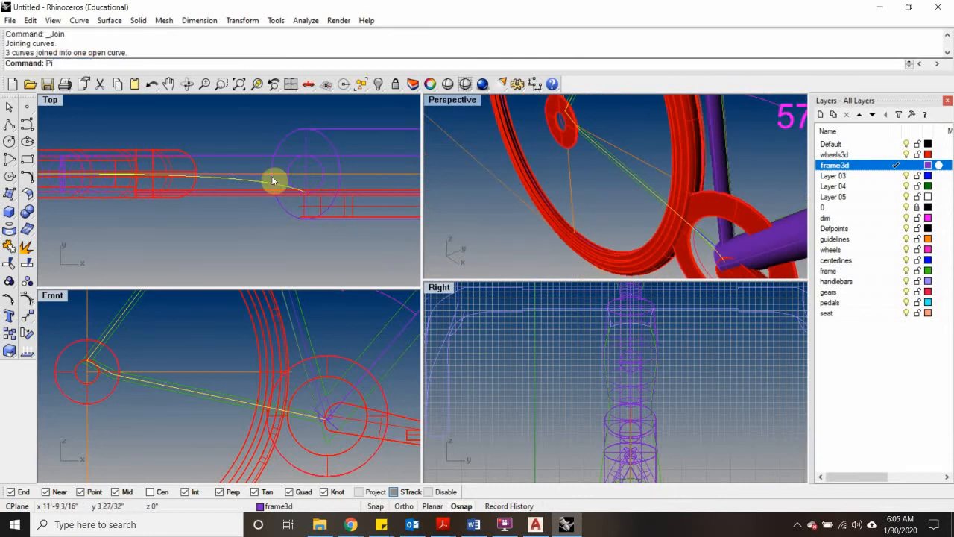
pyautogui.press('Return')
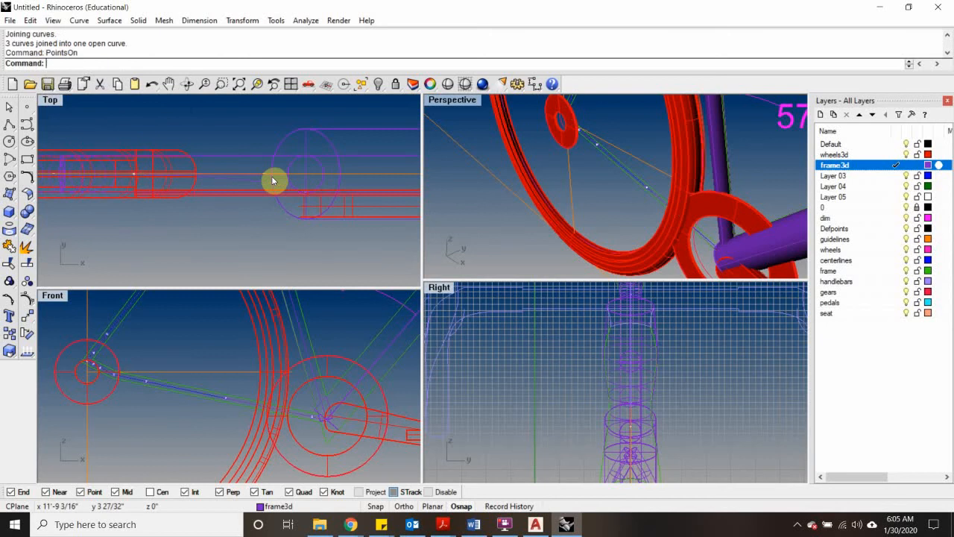
pyautogui.moveTo(567, 143); pyautogui.dragTo(727, 205, button='right')
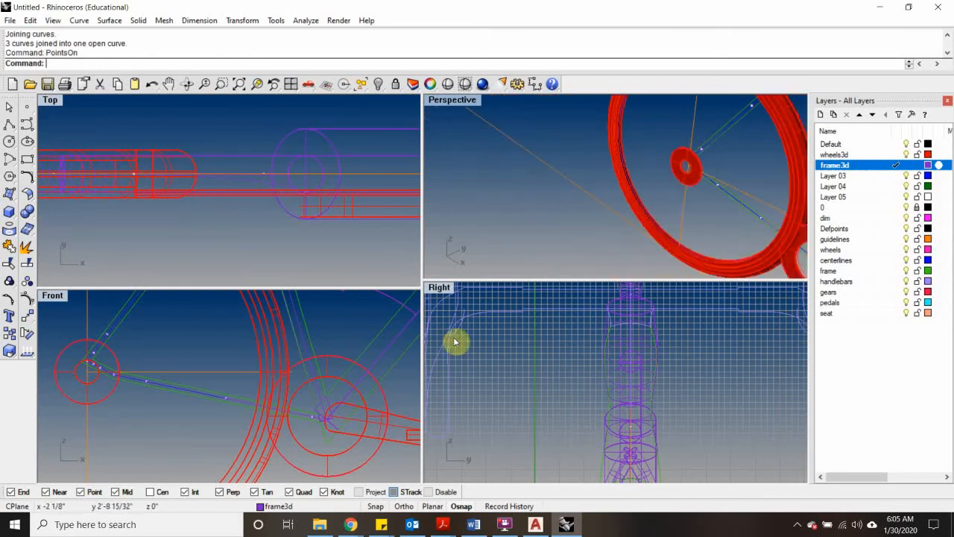
pyautogui.scroll(-3, 657, 389)
pyautogui.moveTo(639, 410); pyautogui.dragTo(570, 362, button='right')
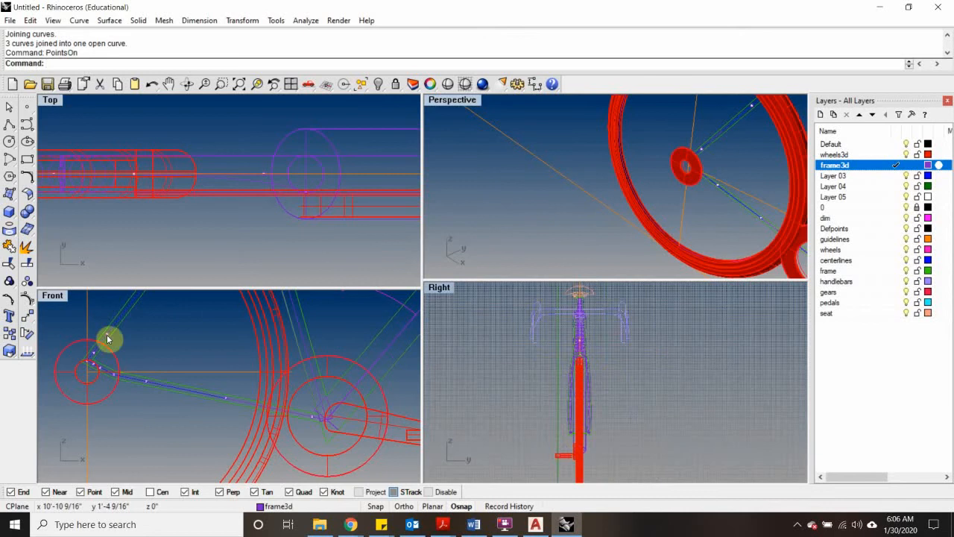
pyautogui.moveTo(189, 385); pyautogui.dragTo(134, 395, button='right')
pyautogui.moveTo(624, 205); pyautogui.dragTo(727, 189, button='right')
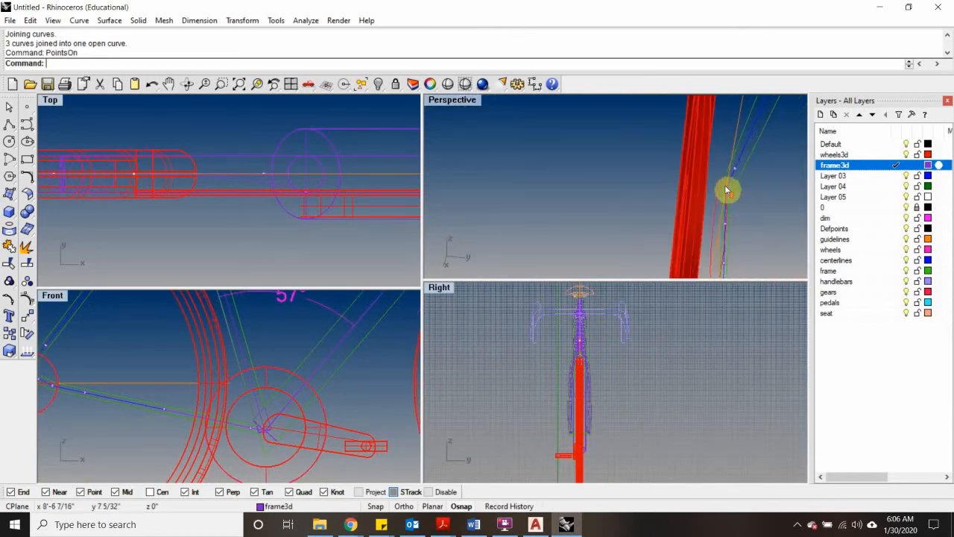
# Step: Move the stay curve's control points clustered around the rear hub 13/16" sideways, out past the side of the wheel
pyautogui.click(727, 193)
pyautogui.click(734, 171)
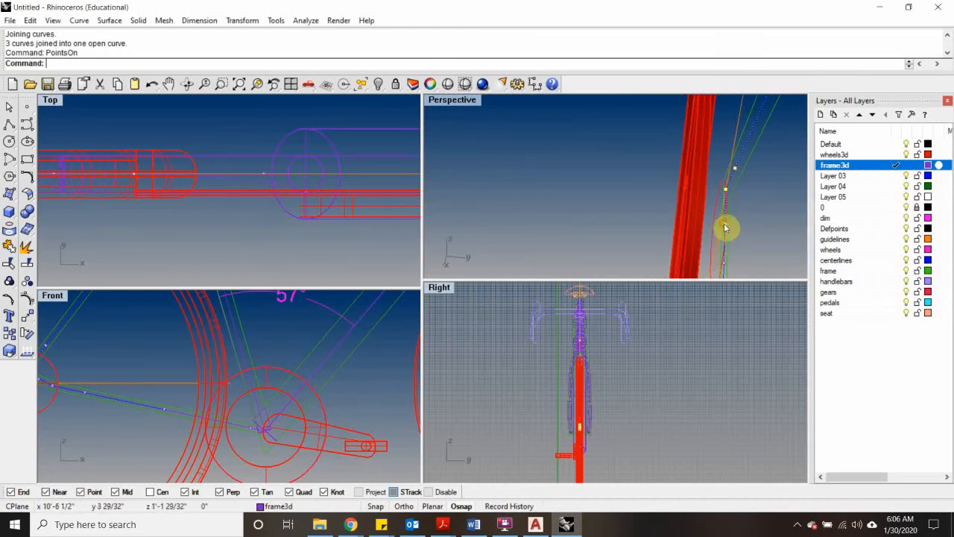
pyautogui.keyDown('shift'); pyautogui.click(724, 264); pyautogui.keyUp('shift')
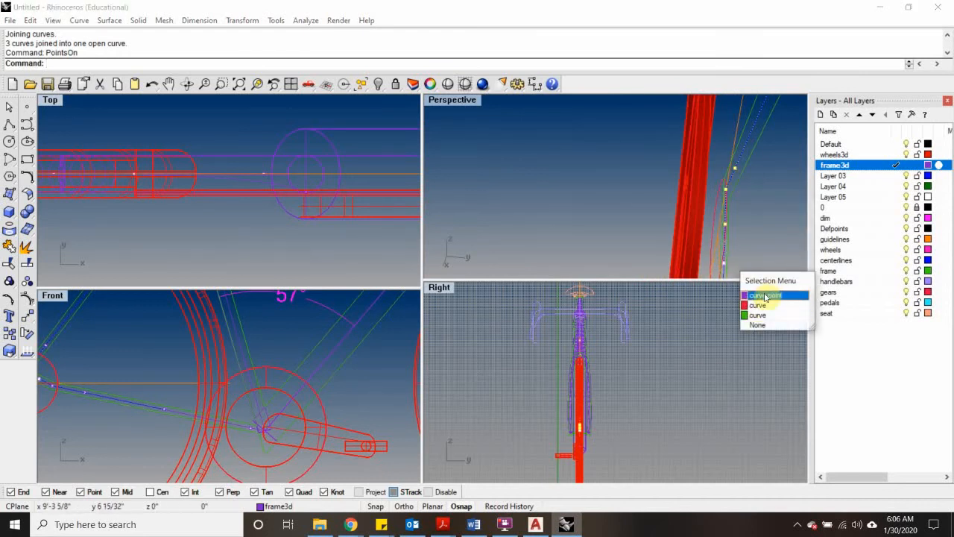
pyautogui.click(763, 294)
pyautogui.moveTo(731, 239); pyautogui.dragTo(738, 197, button='right')
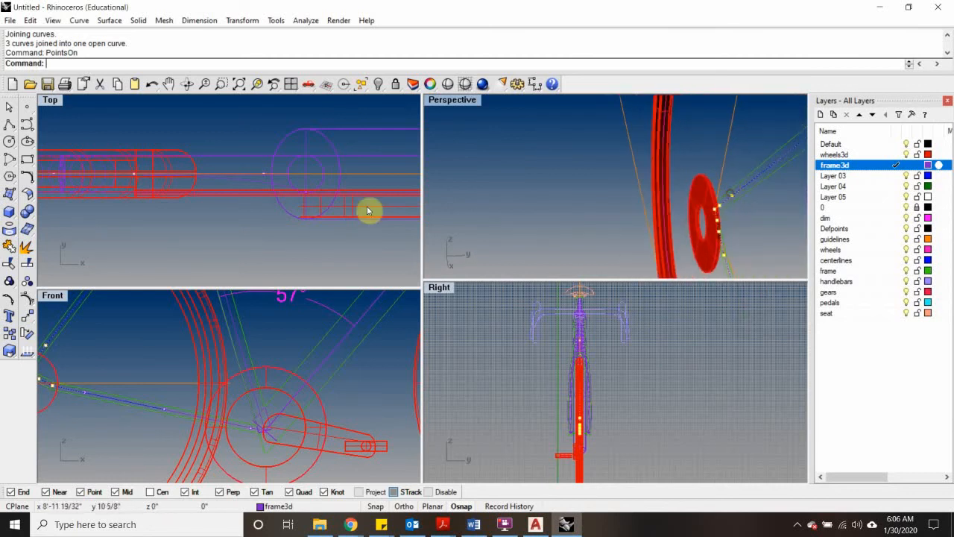
pyautogui.moveTo(366, 211); pyautogui.dragTo(276, 153, button='right')
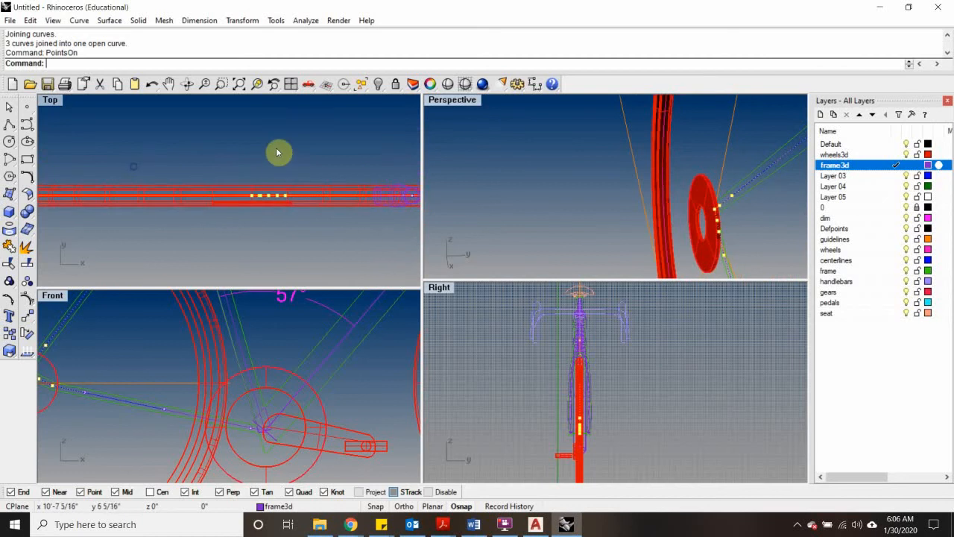
pyautogui.write('M')
pyautogui.press('Return')
pyautogui.click(267, 125)
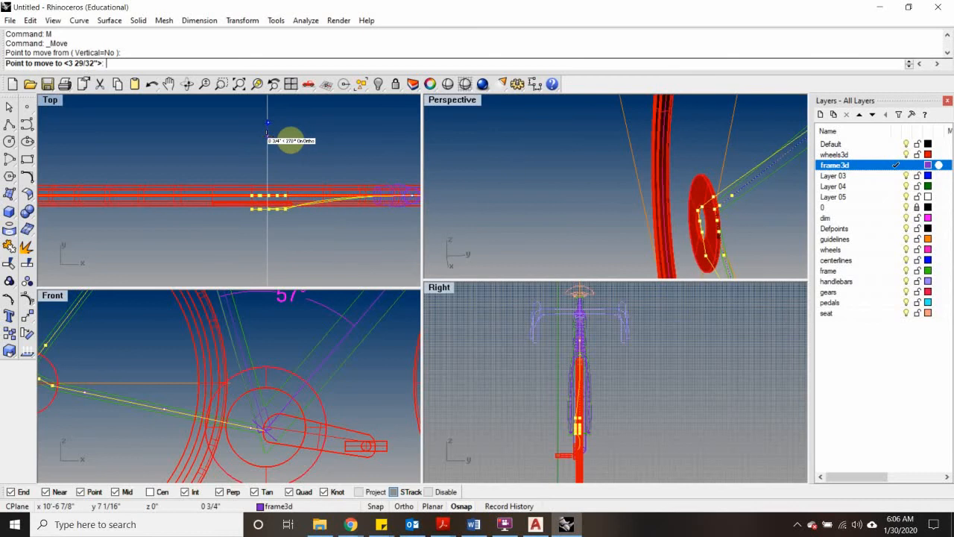
pyautogui.scroll(3, 267, 134)
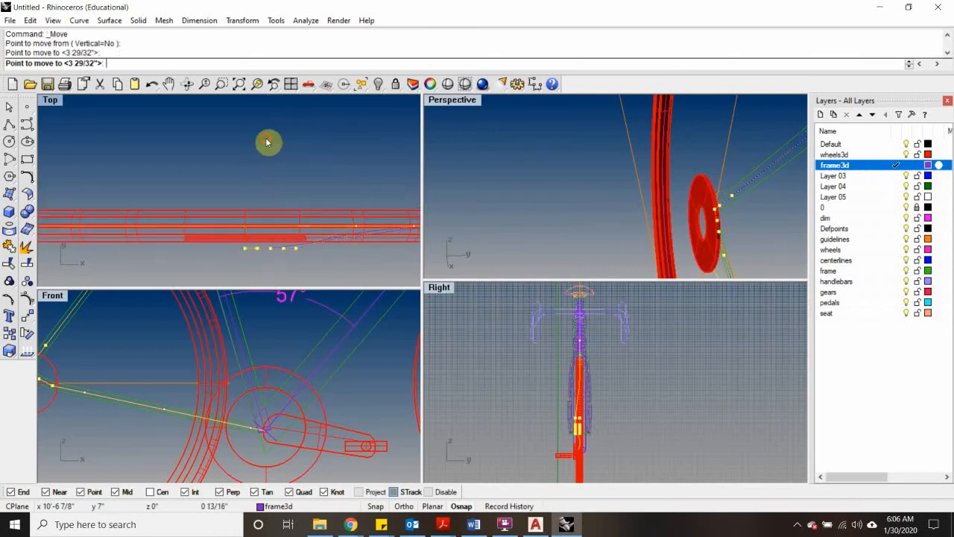
pyautogui.click(266, 258)
pyautogui.scroll(-3, 266, 262)
pyautogui.moveTo(364, 269); pyautogui.dragTo(318, 246, button='right')
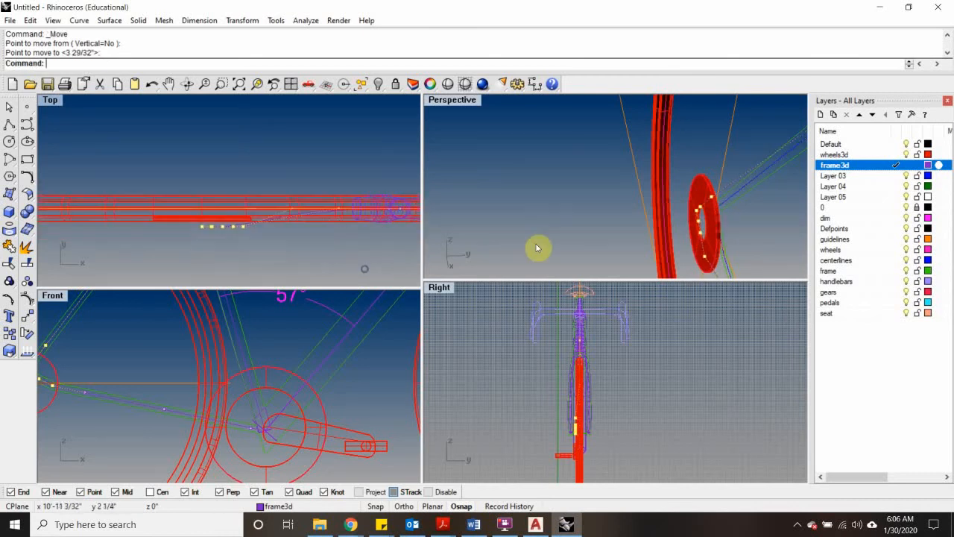
# Step: Move the chain stay control point just ahead of the rear hub 15/16" sideways, away from the wheel
pyautogui.moveTo(718, 153)
pyautogui.mouseDown(button='right')
pyautogui.moveTo(723, 187)
pyautogui.moveTo(699, 185)
pyautogui.moveTo(716, 168)
pyautogui.mouseUp(button='right')
pyautogui.click(701, 183)
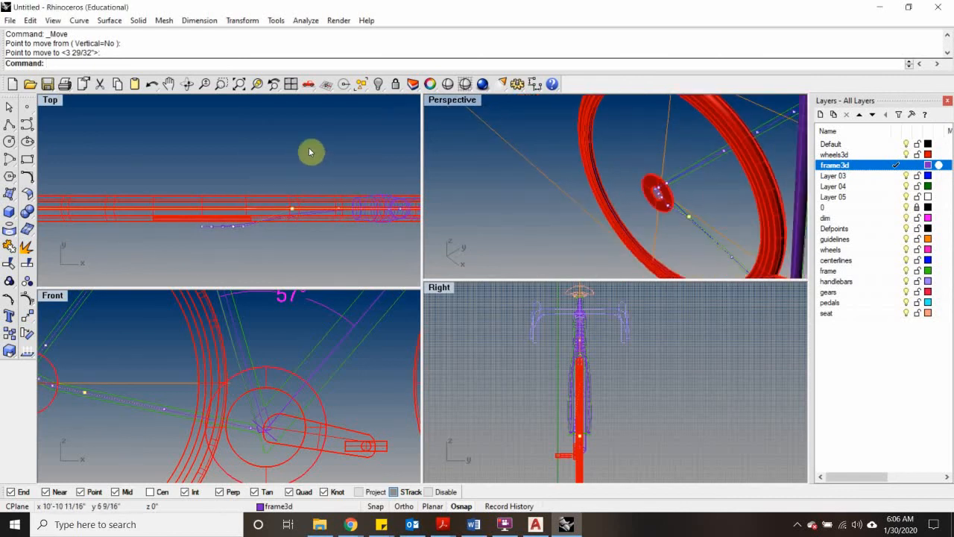
pyautogui.write('n')
pyautogui.press('Return')
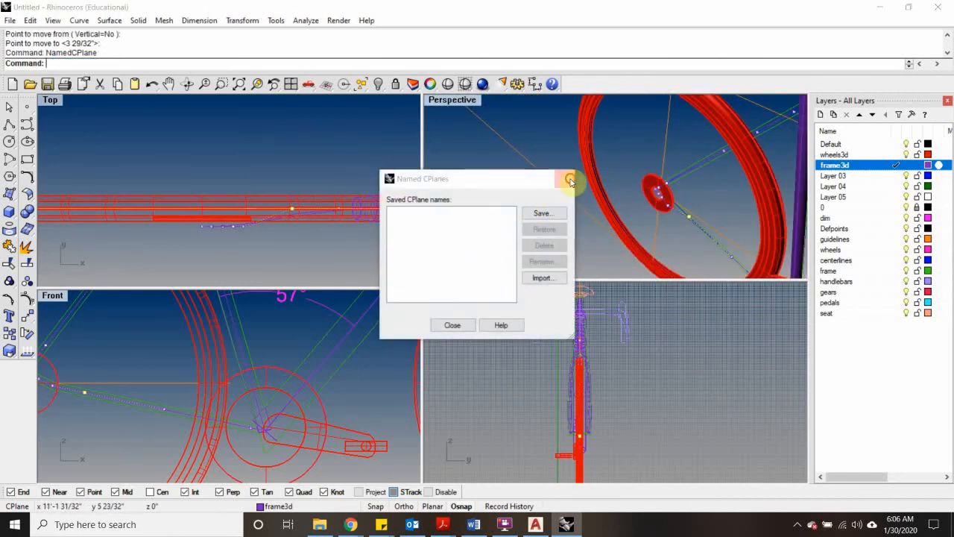
pyautogui.click(570, 180)
pyautogui.write('M')
pyautogui.press('Return')
pyautogui.click(325, 133)
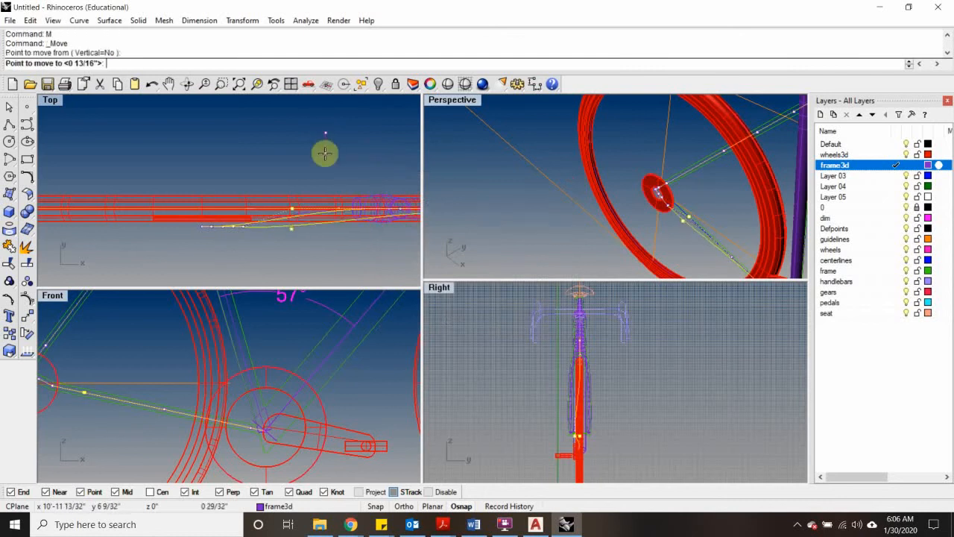
pyautogui.click(325, 155)
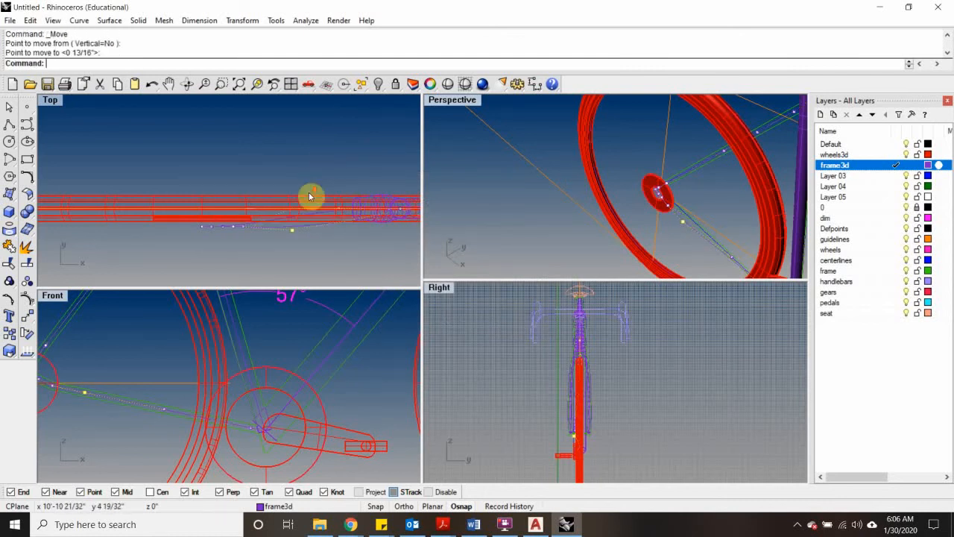
# Step: Move the lower mid-length seat stay control point 1 1/8" sideways, clear of the rear wheel
pyautogui.scroll(-6, 308, 193)
pyautogui.moveTo(343, 232); pyautogui.dragTo(257, 218, button='right')
pyautogui.scroll(-6, 257, 217)
pyautogui.scroll(6, 257, 217)
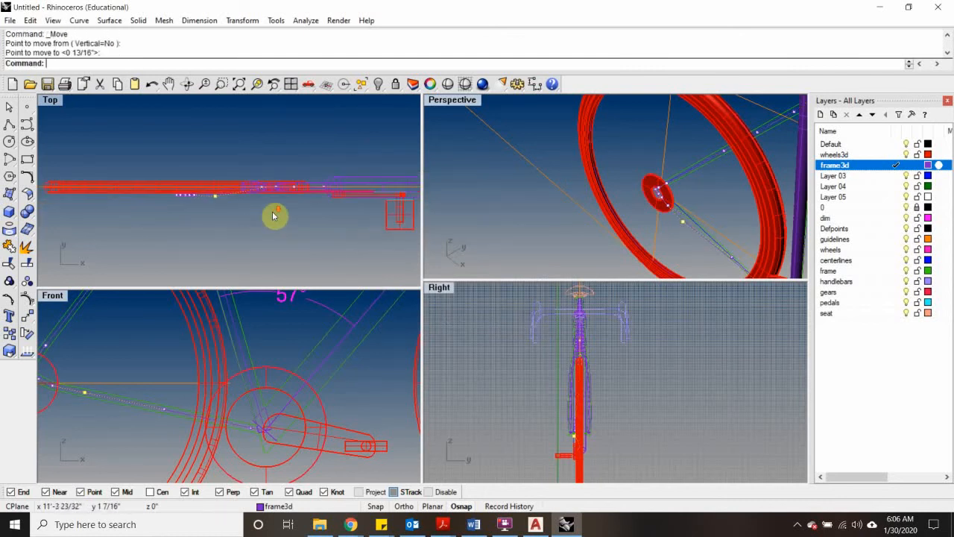
pyautogui.scroll(-5, 272, 216)
pyautogui.scroll(3, 262, 216)
pyautogui.scroll(2, 739, 254)
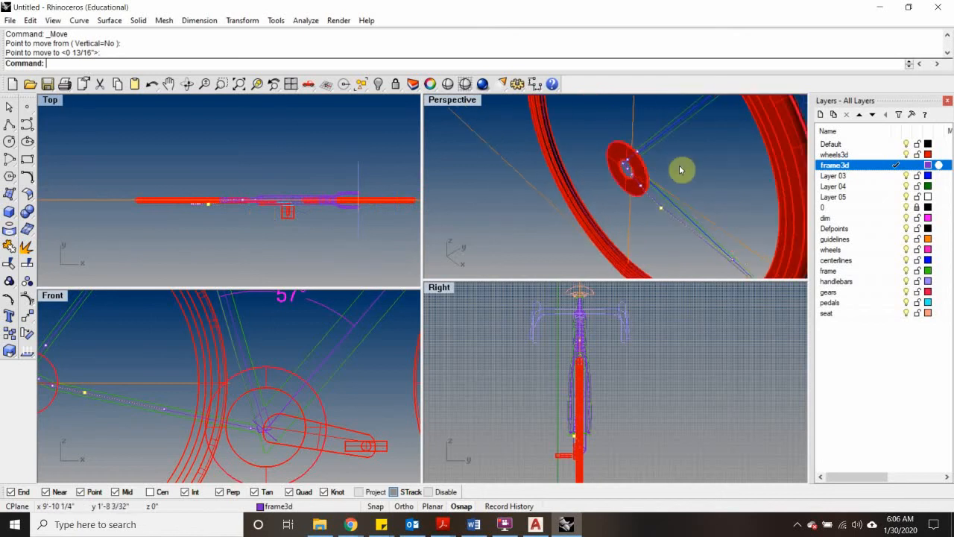
pyautogui.moveTo(680, 170); pyautogui.dragTo(690, 204, button='right')
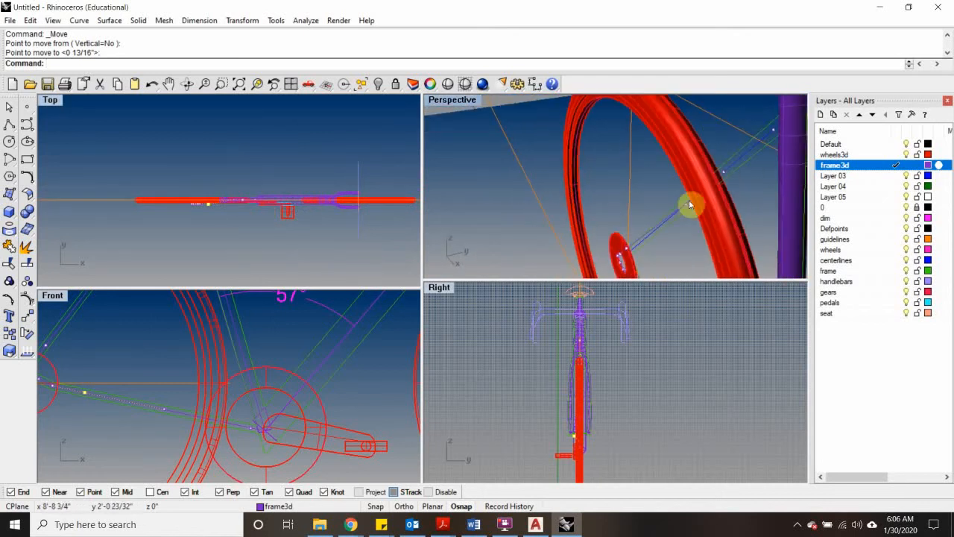
pyautogui.click(686, 206)
pyautogui.click(651, 370)
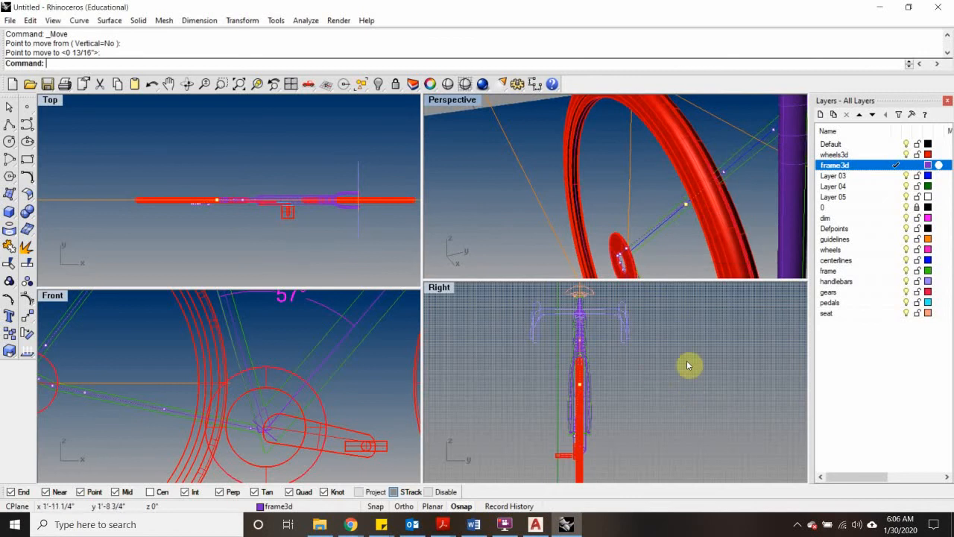
pyautogui.press('Return')
pyautogui.scroll(3, 624, 365)
pyautogui.click(619, 364)
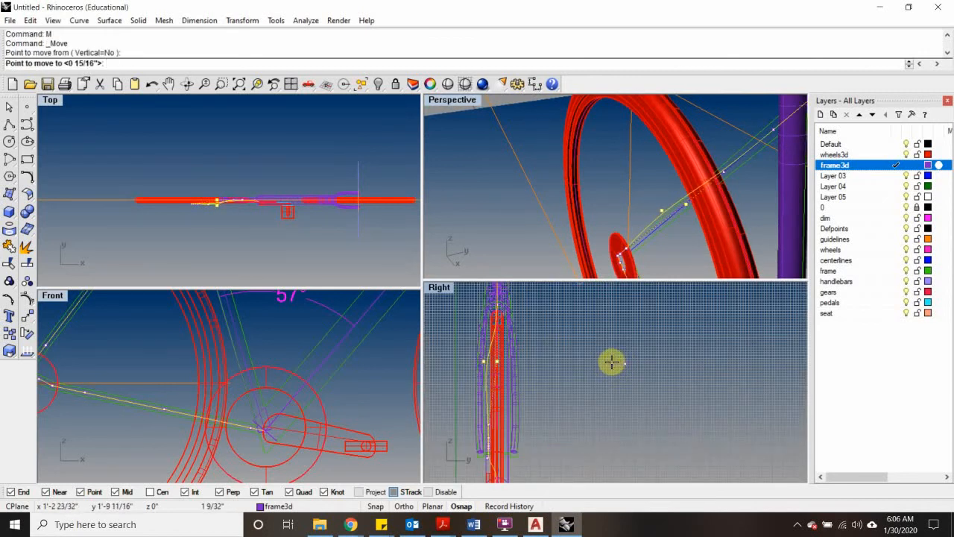
pyautogui.click(612, 362)
# Step: Move the next seat stay control point up, beside the tire, 15/16" sideways to the same side of the wheel
pyautogui.moveTo(682, 229); pyautogui.dragTo(678, 187, button='right')
pyautogui.click(677, 186)
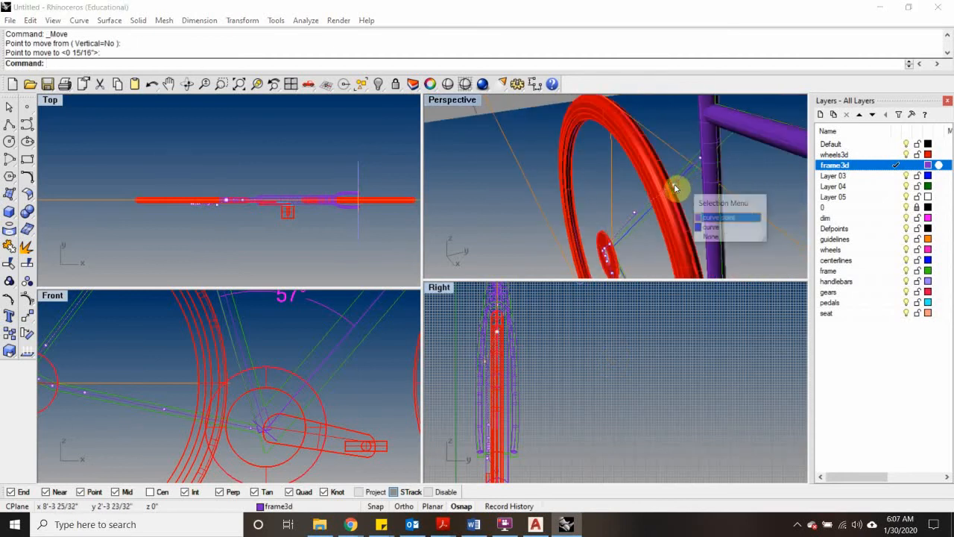
pyautogui.click(717, 219)
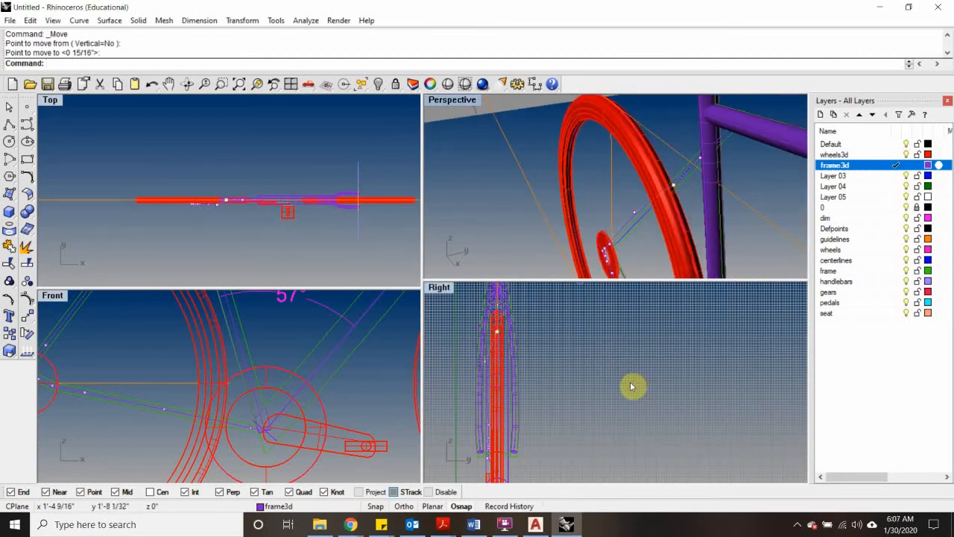
pyautogui.write('m')
pyautogui.press('Return')
pyautogui.click(630, 383)
pyautogui.scroll(2, 619, 378)
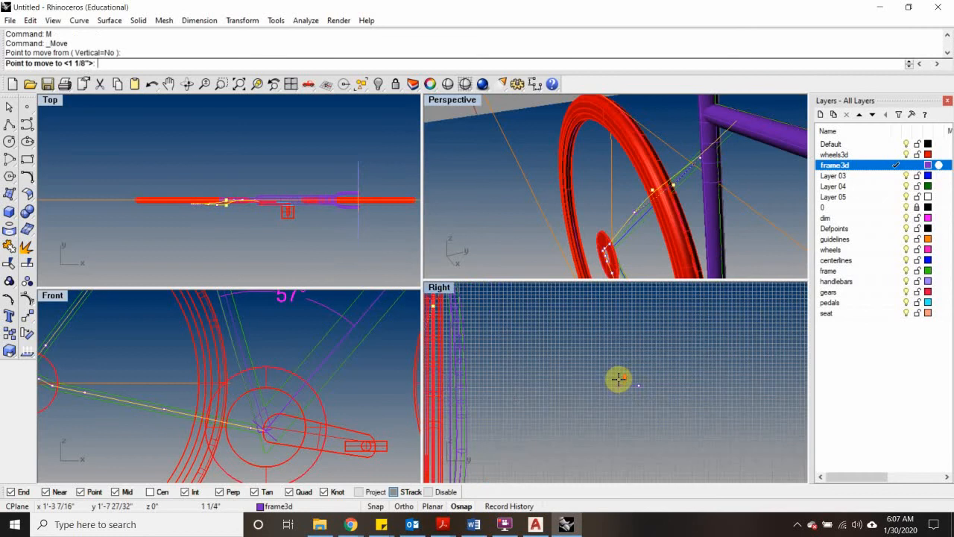
pyautogui.scroll(-2, 619, 379)
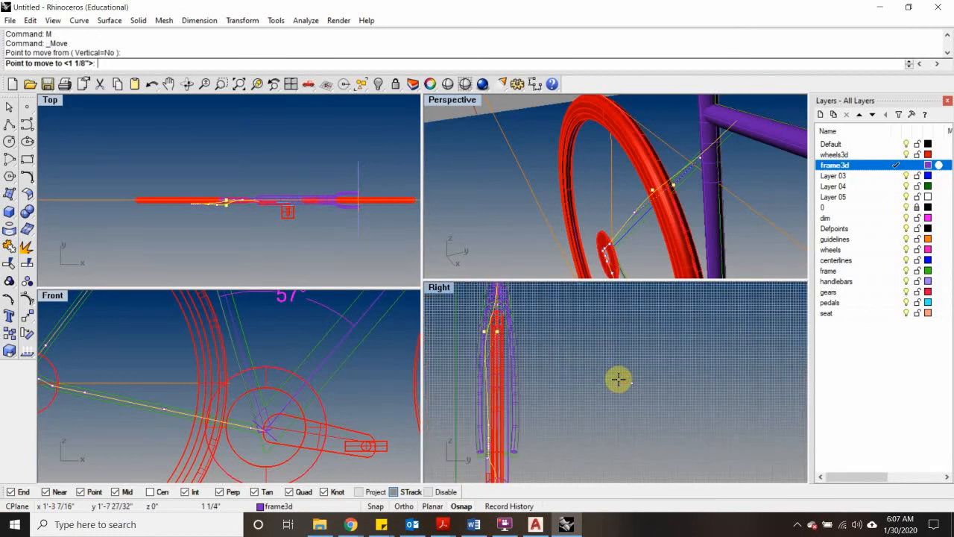
pyautogui.click(621, 380)
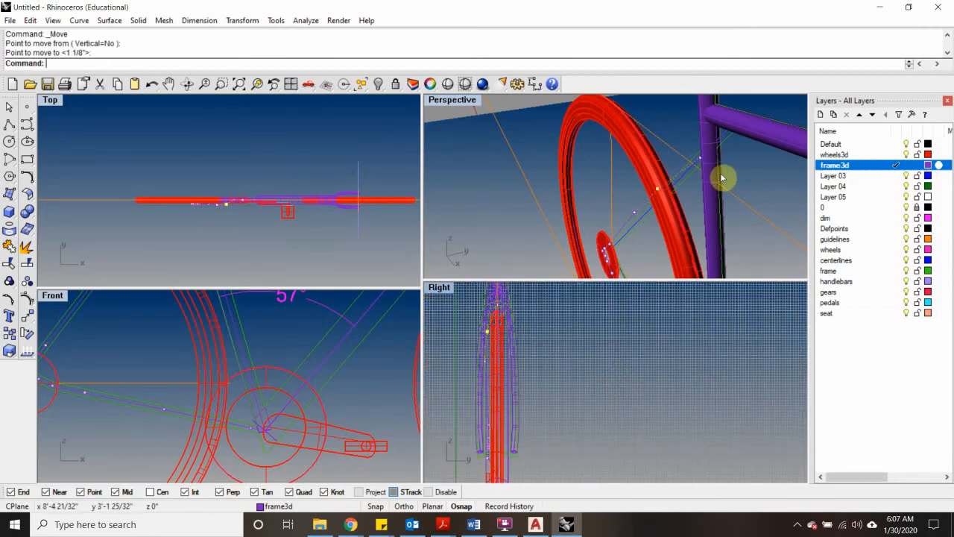
# Step: Move the seat stay control point between the tire and the seat tube 1 1/16" out to the same side
pyautogui.moveTo(679, 179); pyautogui.dragTo(752, 187, button='right')
pyautogui.scroll(3, 756, 174)
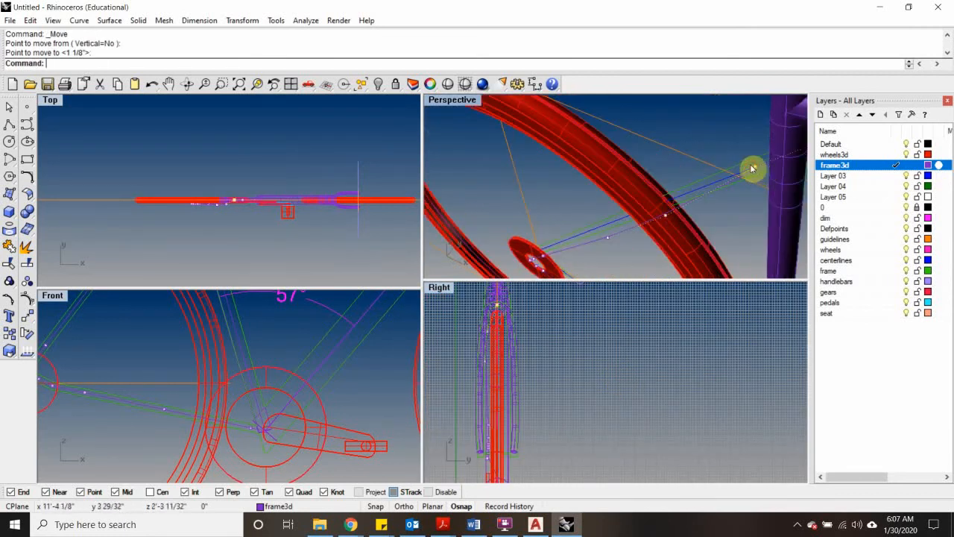
pyautogui.write('M')
pyautogui.press('Return')
pyautogui.click(686, 378)
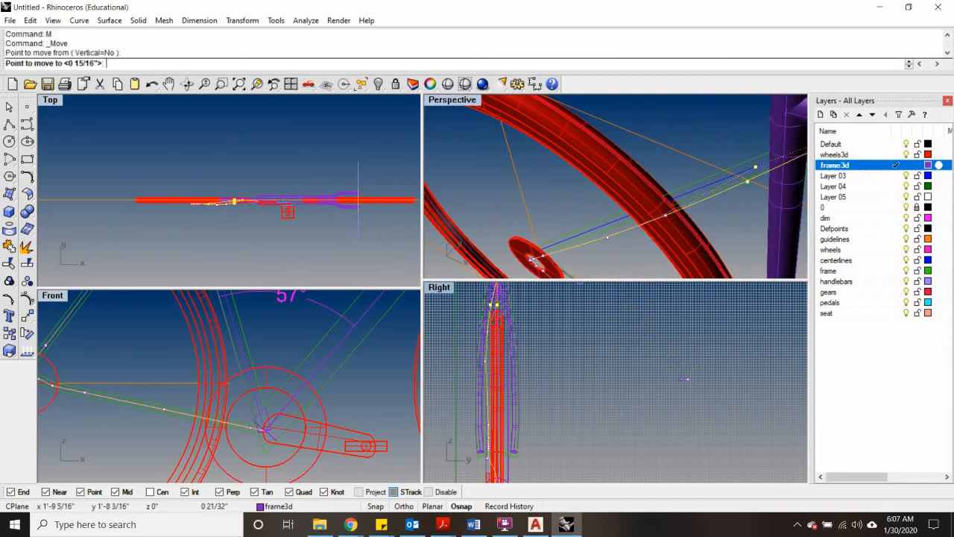
pyautogui.click(676, 378)
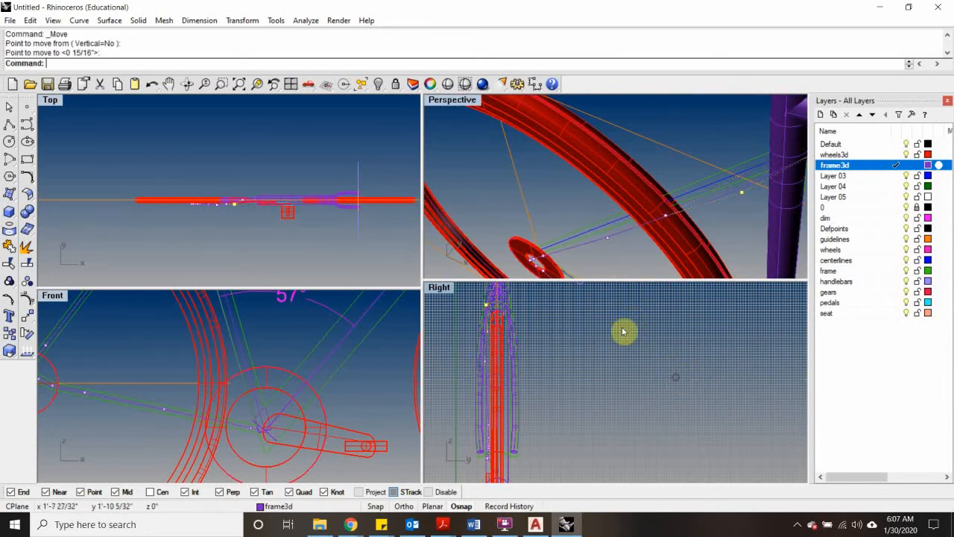
# Step: Select the two seat stay control points beside the tire and shift them together another 1/2" outward
pyautogui.scroll(5, 496, 407)
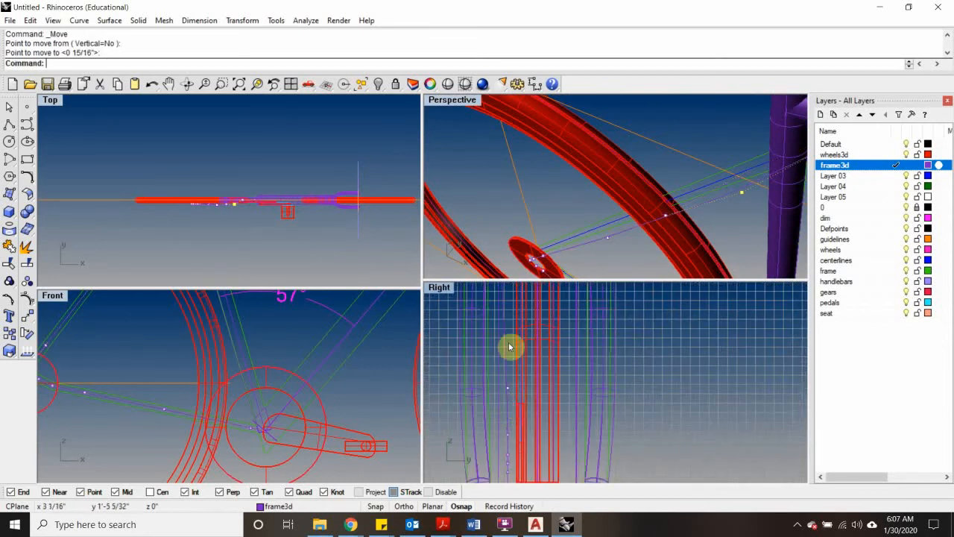
pyautogui.moveTo(635, 177); pyautogui.dragTo(652, 165, button='right')
pyautogui.moveTo(631, 214); pyautogui.dragTo(639, 214, button='right')
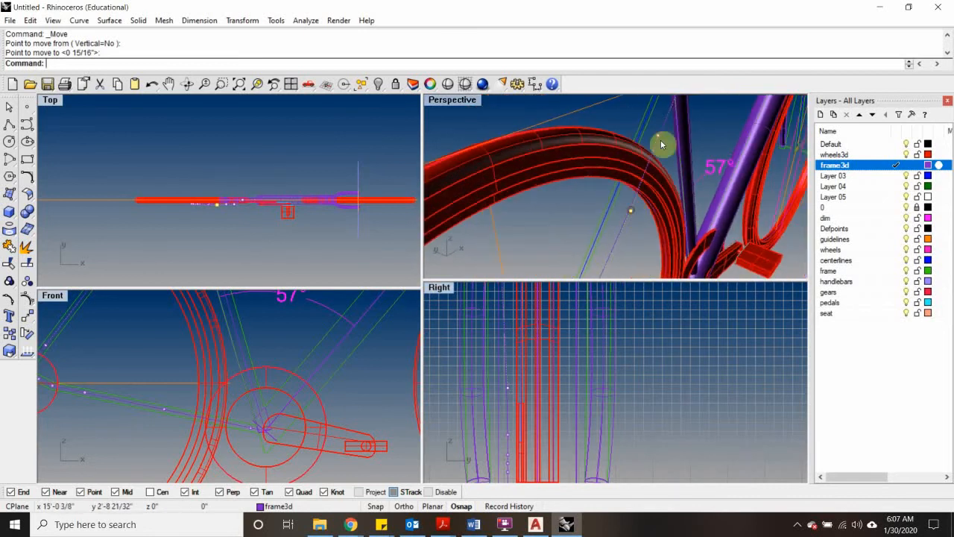
pyautogui.write('M')
pyautogui.press('Return')
pyautogui.click(691, 381)
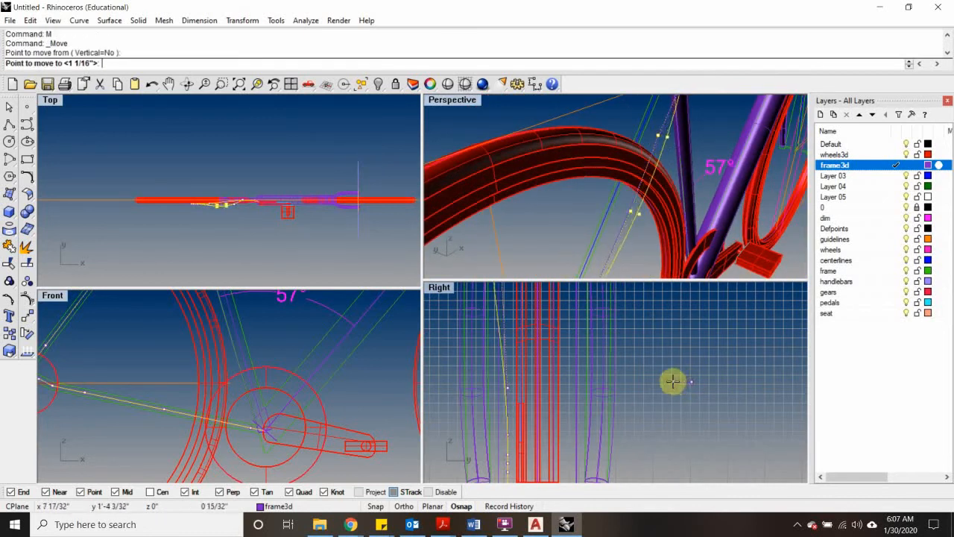
pyautogui.click(674, 380)
# Step: Move the seat stay control point just above the rear hub 17/32" farther out from the wheel
pyautogui.moveTo(656, 224); pyautogui.dragTo(601, 176, button='right')
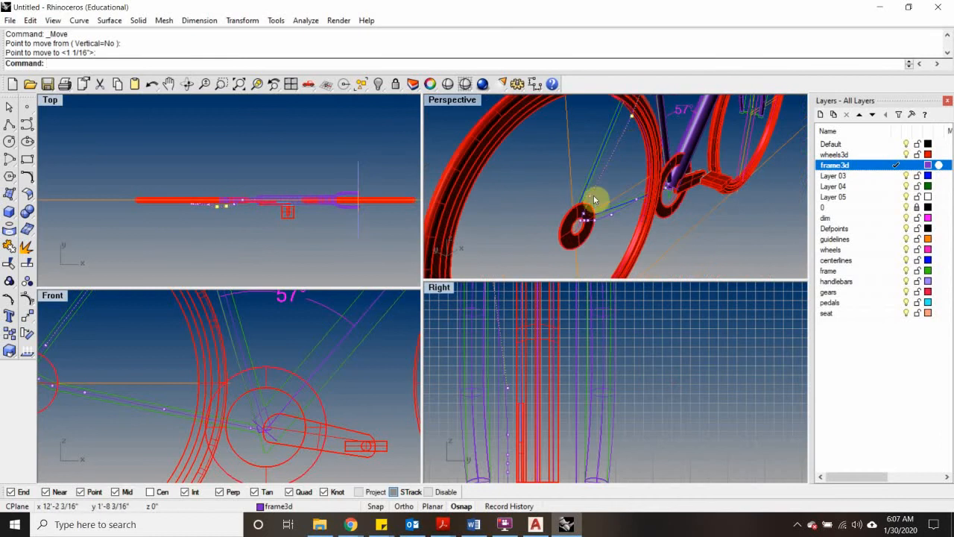
pyautogui.click(594, 200)
pyautogui.write('M')
pyautogui.press('Return')
pyautogui.click(653, 377)
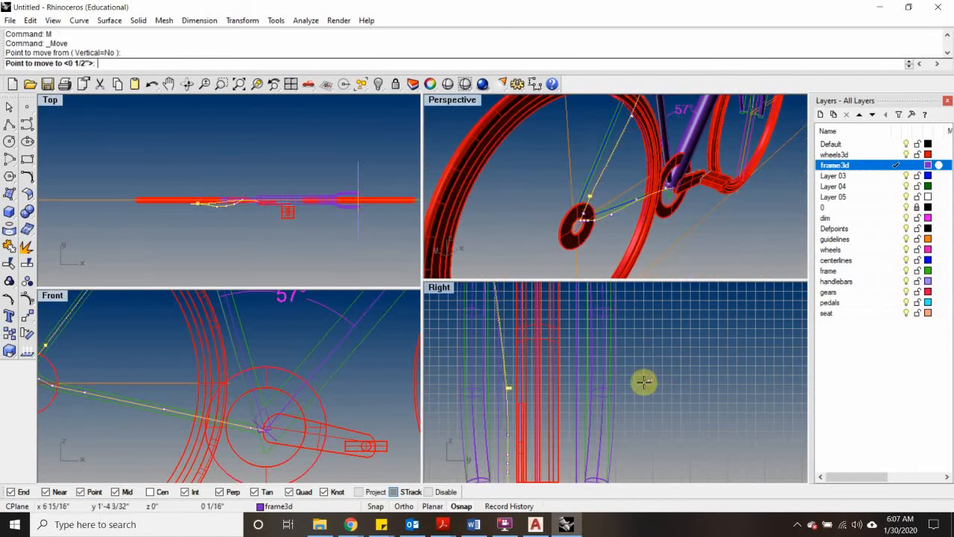
pyautogui.click(630, 381)
# Step: Shift the same control point above the hub outward by a further 5/16"
pyautogui.scroll(-2, 579, 383)
pyautogui.scroll(-1, 499, 413)
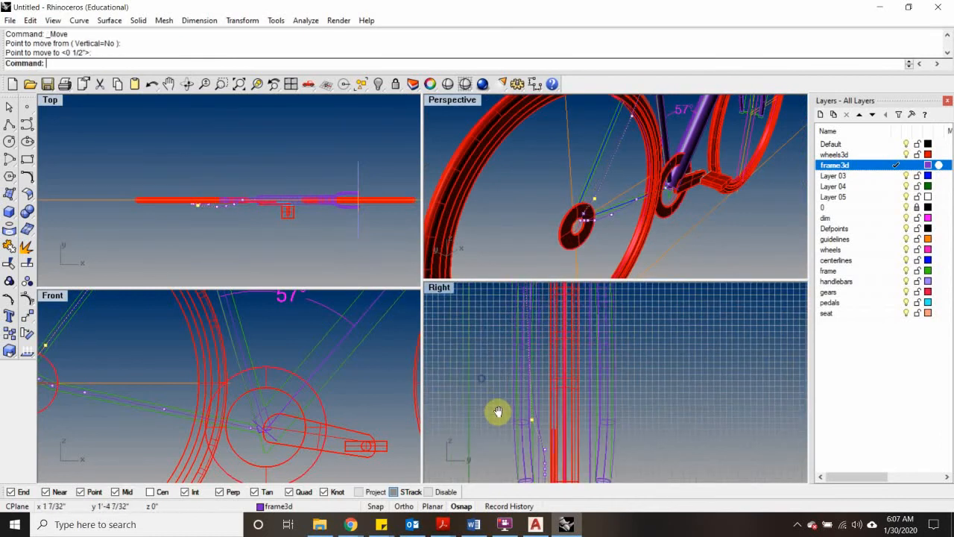
pyautogui.write('M')
pyautogui.press('Return')
pyautogui.click(494, 398)
pyautogui.click(488, 399)
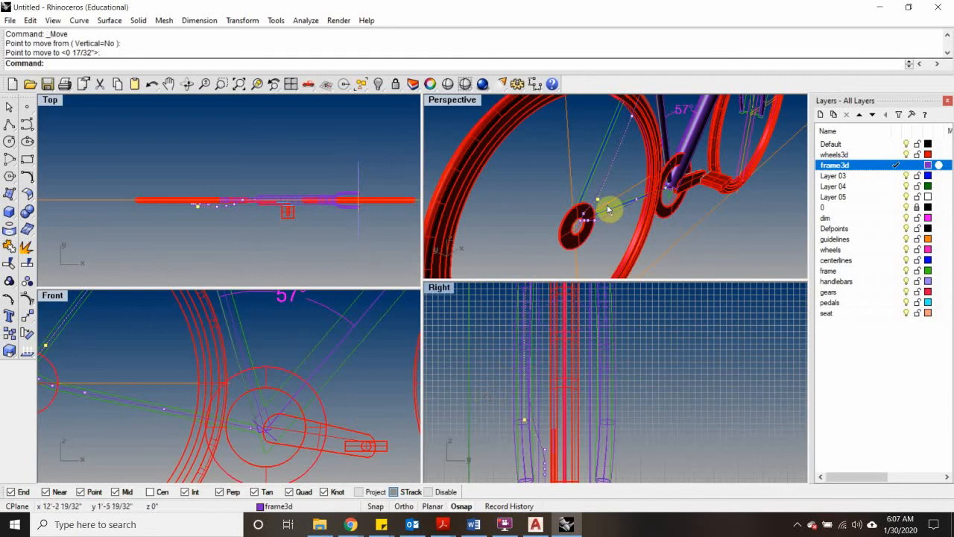
# Step: Move the stay curve's uppermost control point at the rear hub 7/32" outward to smooth the bend
pyautogui.scroll(3, 604, 206)
pyautogui.click(594, 233)
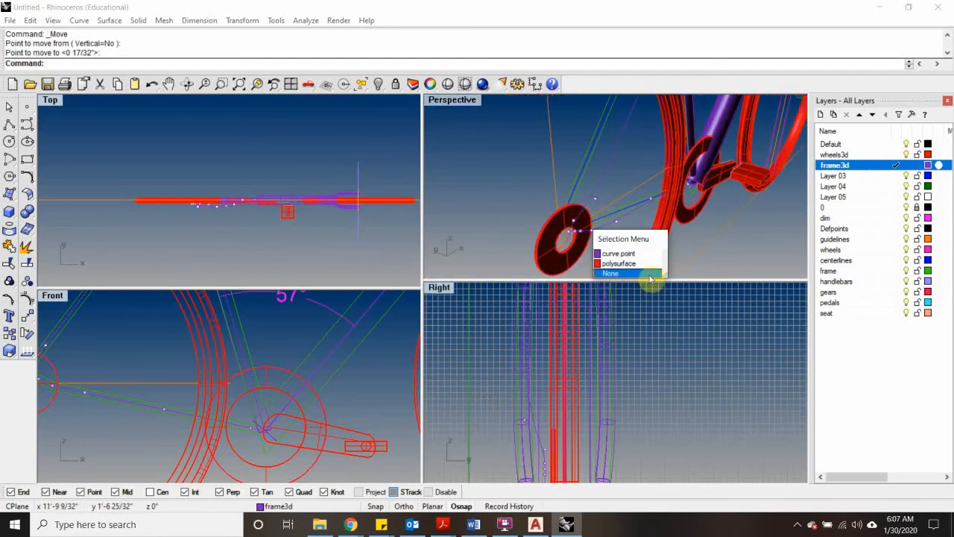
pyautogui.click(623, 253)
pyautogui.write('M')
pyautogui.press('Return')
pyautogui.click(488, 373)
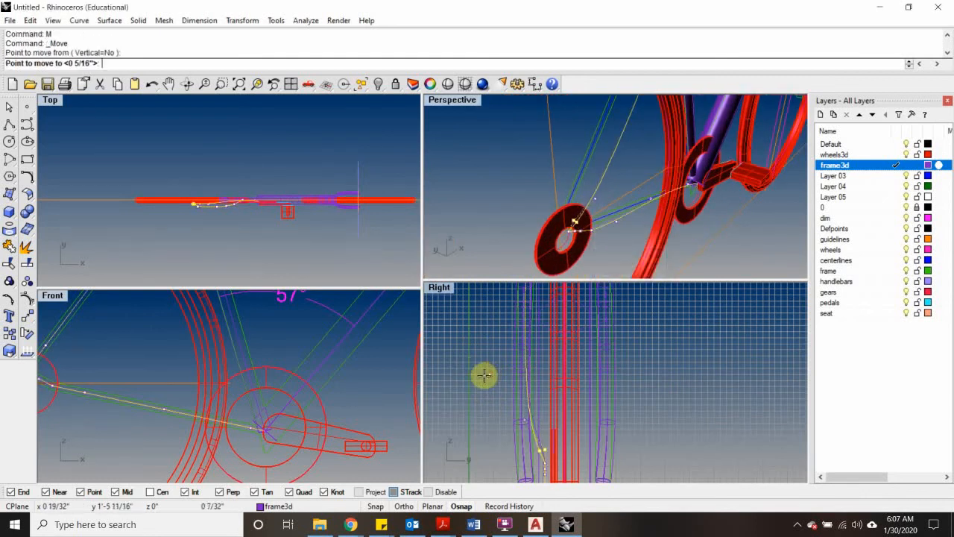
pyautogui.click(485, 379)
# Step: Move the chain stay control point nearer the bottom bracket slightly sideways in the end view
pyautogui.moveTo(654, 214); pyautogui.dragTo(677, 226, button='right')
pyautogui.click(679, 225)
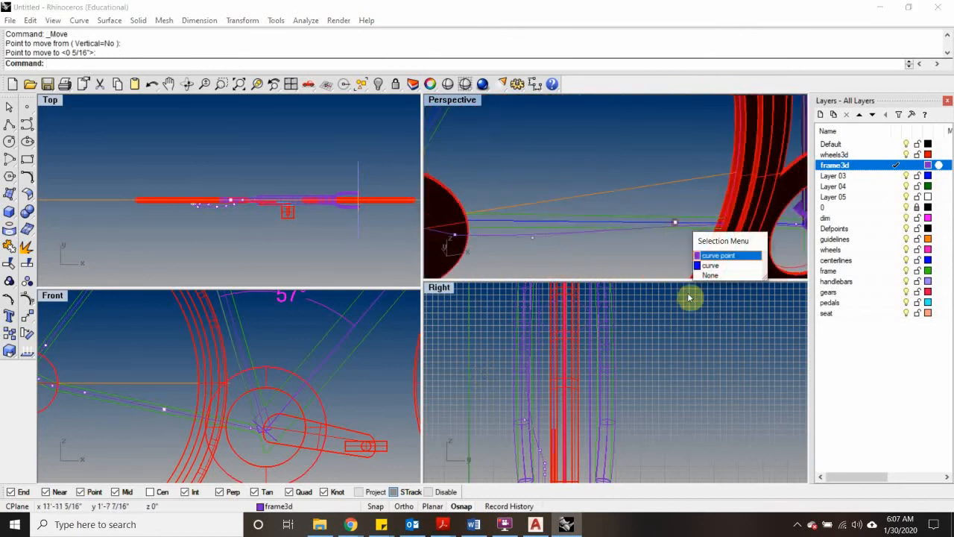
pyautogui.click(719, 256)
pyautogui.write('M')
pyautogui.press('Return')
pyautogui.click(690, 414)
pyautogui.moveTo(695, 413); pyautogui.dragTo(683, 371, button='right')
pyautogui.click(692, 375)
pyautogui.moveTo(671, 228); pyautogui.dragTo(627, 156, button='right')
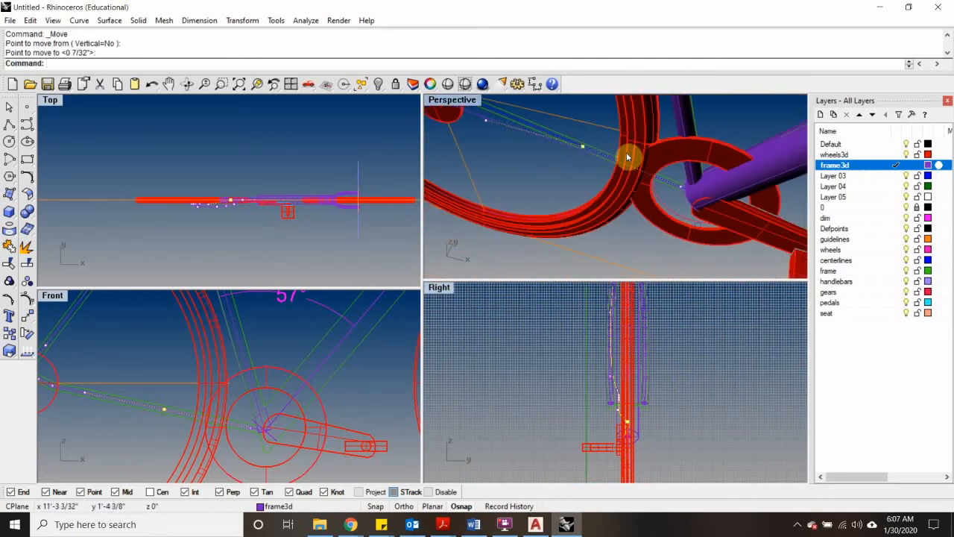
# Step: Show the perspective view as wireframe and move the selected chain stay control point 1 1/16" outward in the end view
pyautogui.click(469, 104)
pyautogui.click(485, 174)
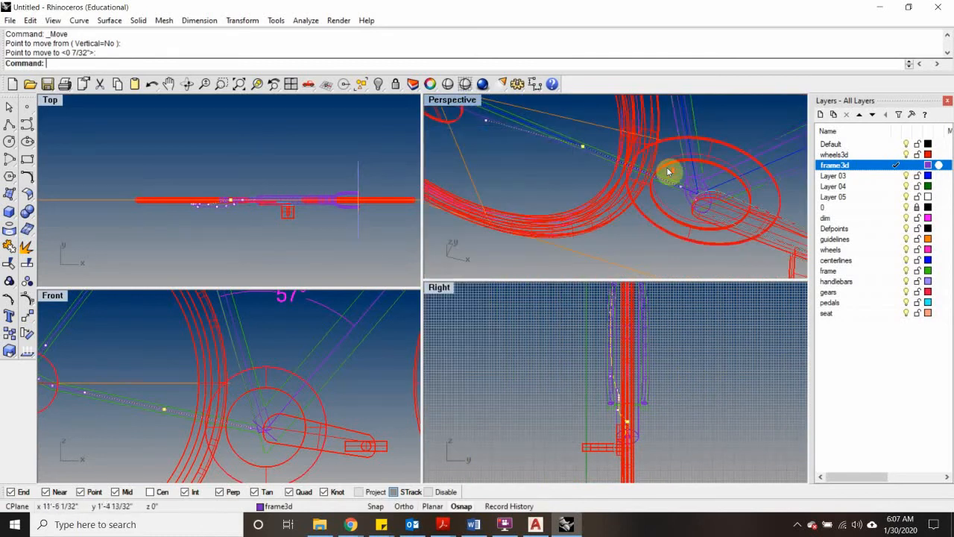
pyautogui.moveTo(668, 172); pyautogui.dragTo(677, 140, button='right')
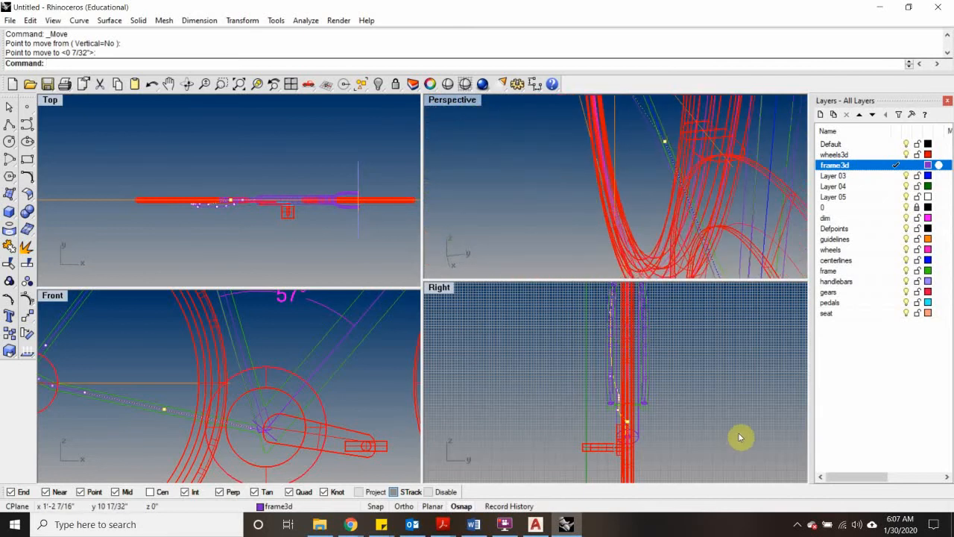
pyautogui.scroll(2, 648, 396)
pyautogui.write('M')
pyautogui.press('Return')
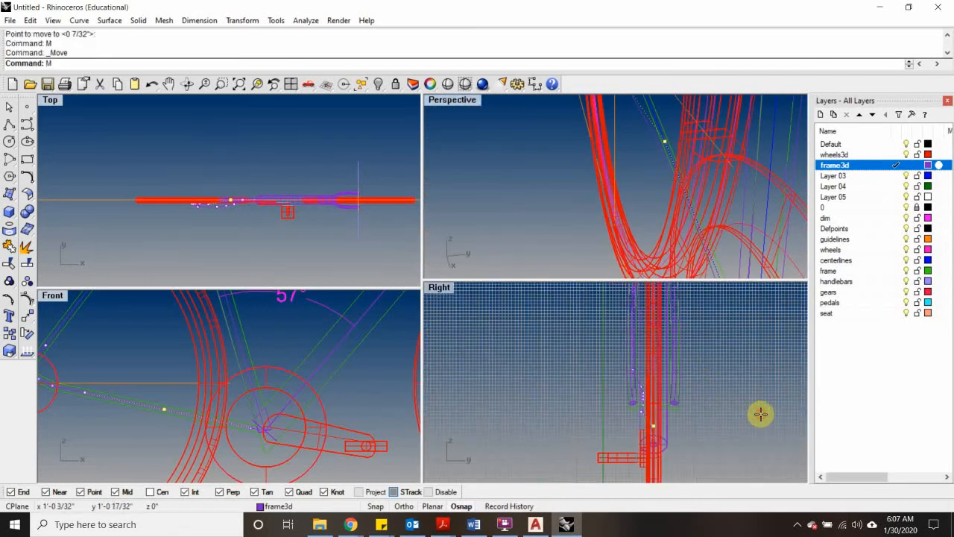
pyautogui.click(760, 414)
pyautogui.moveTo(760, 414); pyautogui.dragTo(749, 420)
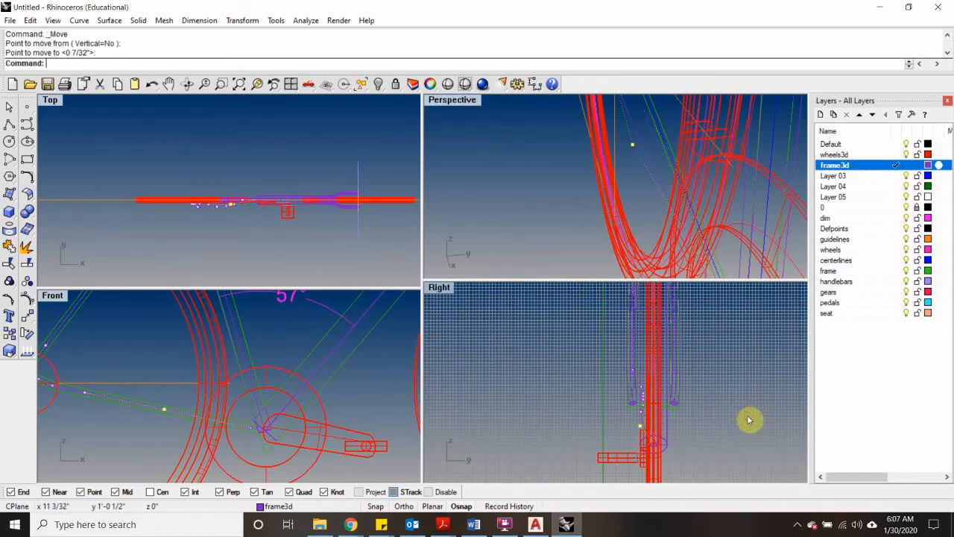
# Step: Move the chain stay curve's control point closest to the bottom bracket 13/16" outward in the end view
pyautogui.moveTo(676, 191); pyautogui.dragTo(689, 227, button='right')
pyautogui.click(688, 222)
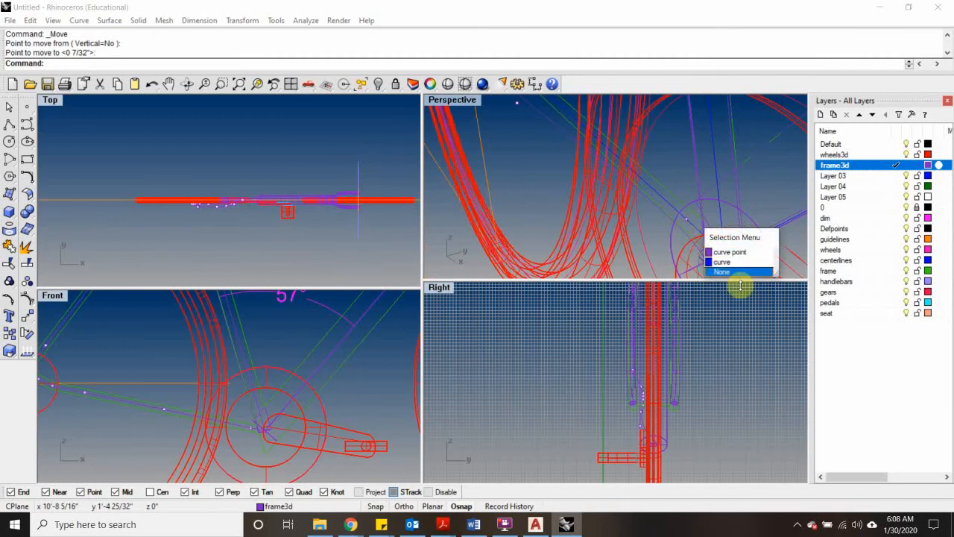
pyautogui.click(742, 255)
pyautogui.write('M')
pyautogui.press('Return')
pyautogui.click(755, 389)
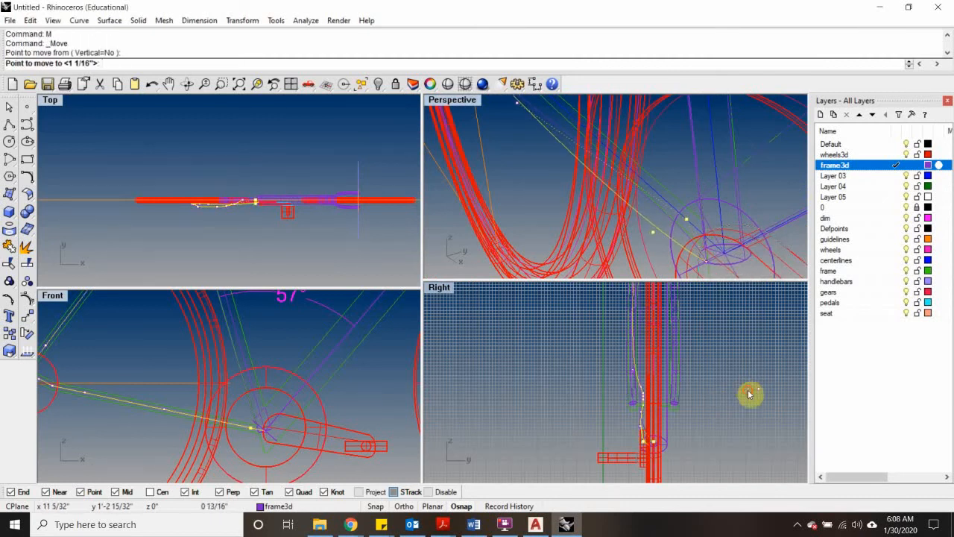
pyautogui.click(750, 395)
# Step: Move the group of stay curve control points around the rear hub 1/4" away from the wheel
pyautogui.moveTo(572, 143); pyautogui.dragTo(638, 261, button='right')
pyautogui.scroll(3, 643, 417)
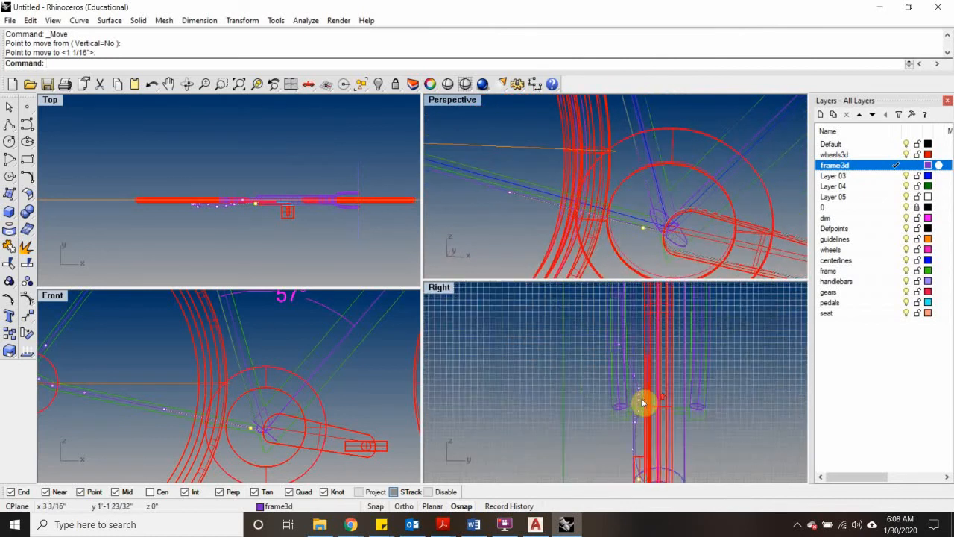
pyautogui.scroll(3, 643, 403)
pyautogui.click(640, 359)
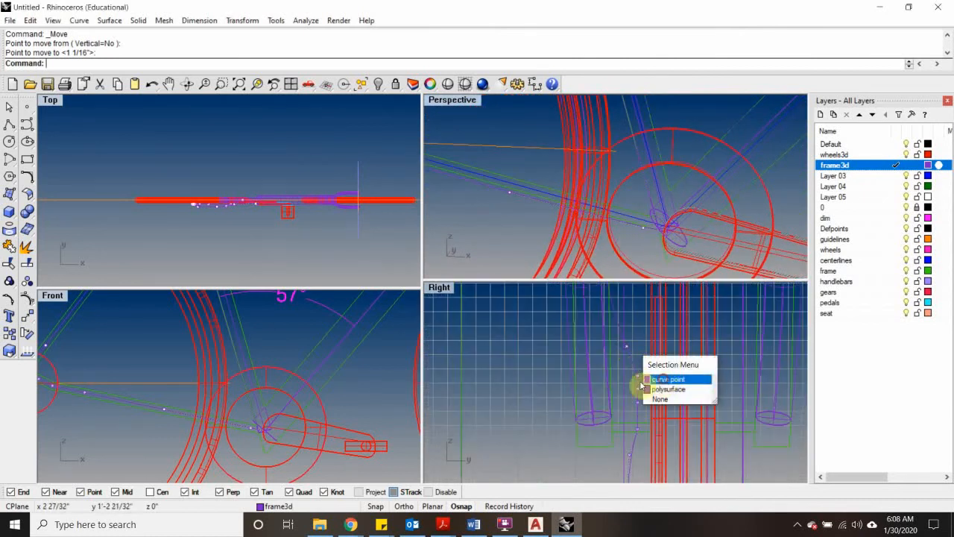
pyautogui.click(642, 377)
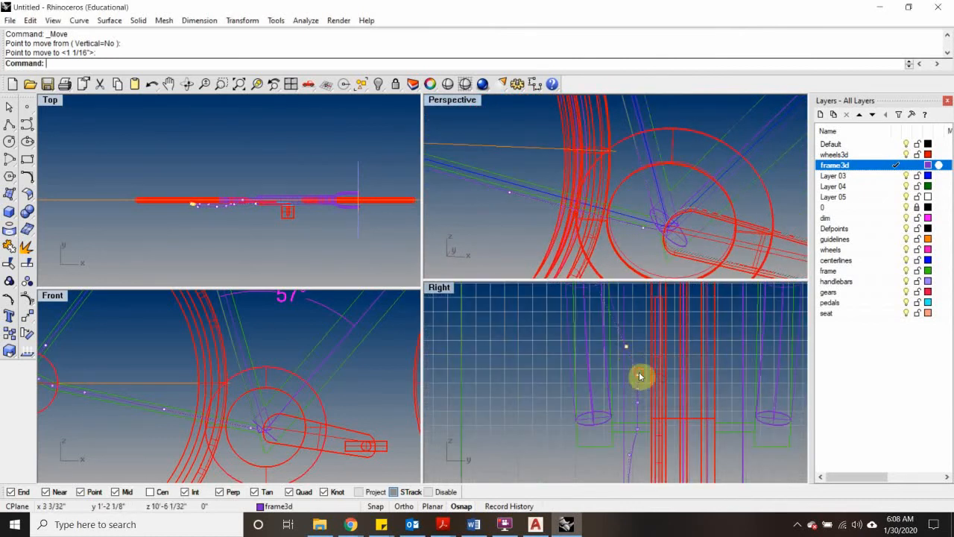
pyautogui.click(639, 428)
pyautogui.write('M')
pyautogui.press('Return')
pyautogui.click(496, 383)
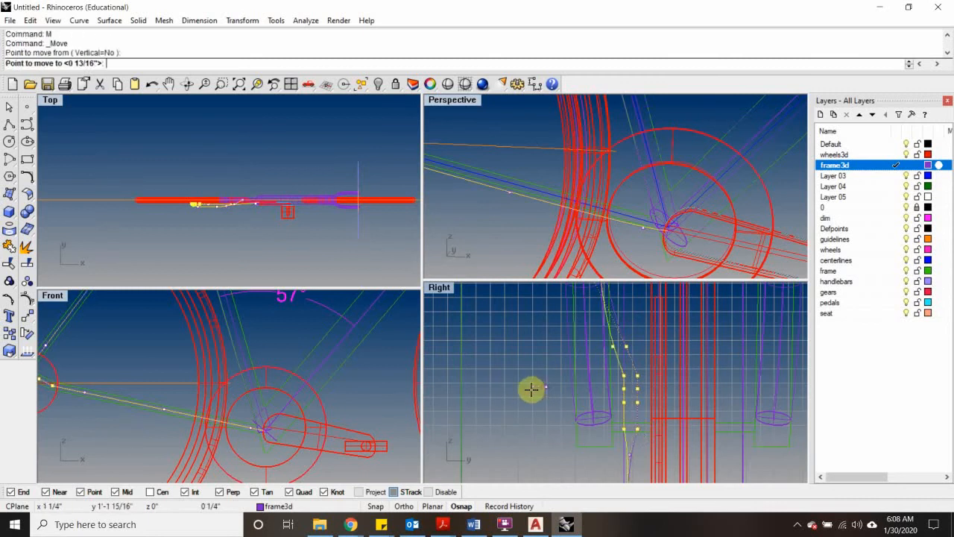
pyautogui.click(531, 389)
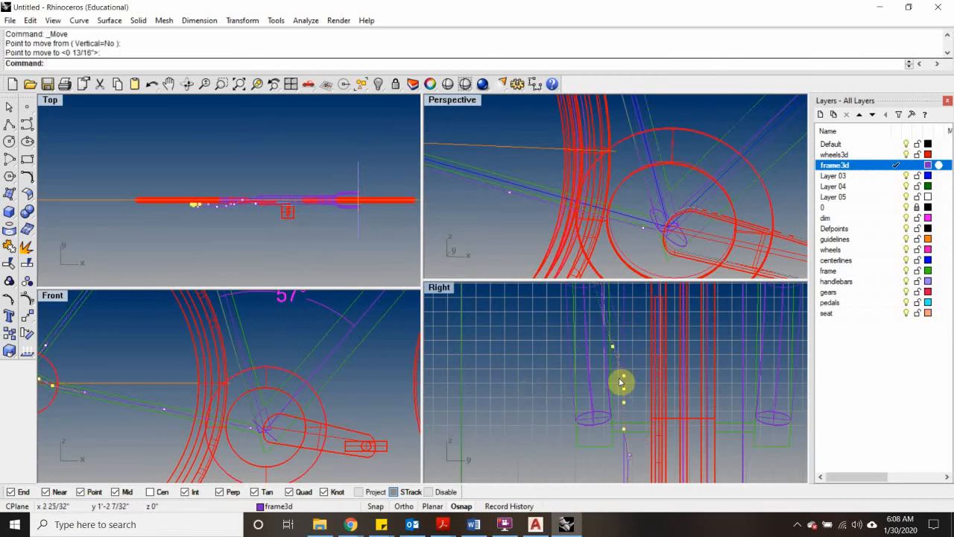
# Step: Move three hub control points slightly farther outward one by one, the first 5/32" and the second 1/8", and hide the points
pyautogui.write('M')
pyautogui.press('Return')
pyautogui.click(523, 379)
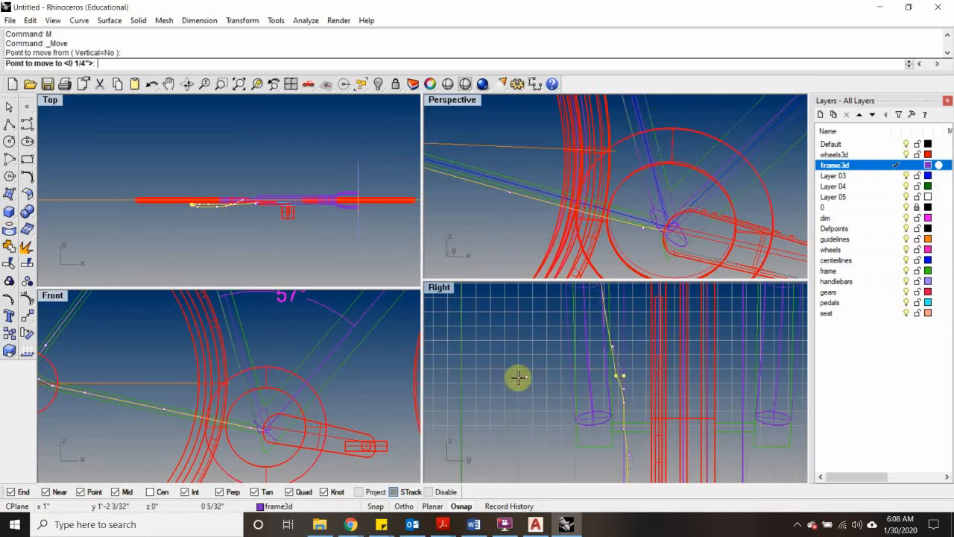
pyautogui.click(519, 377)
pyautogui.press('Return')
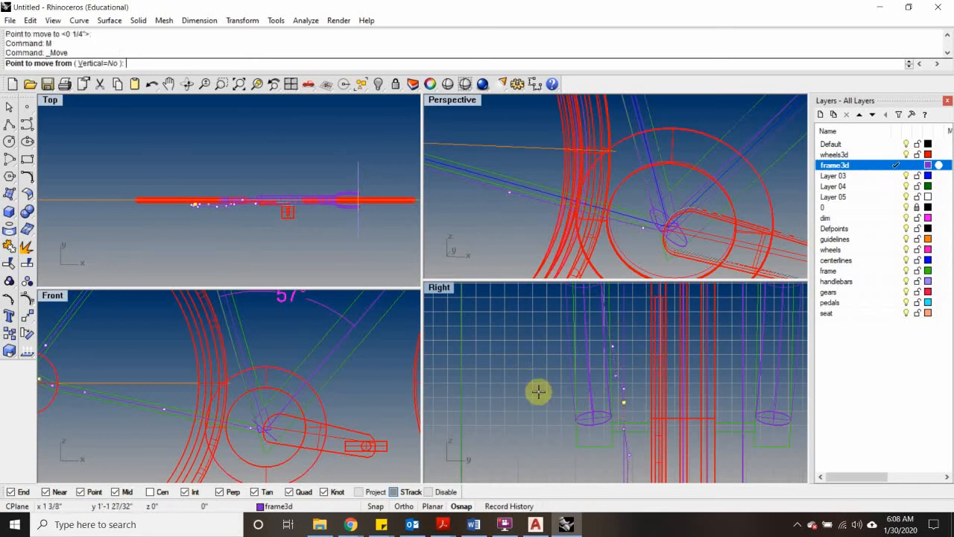
pyautogui.click(535, 390)
pyautogui.click(532, 396)
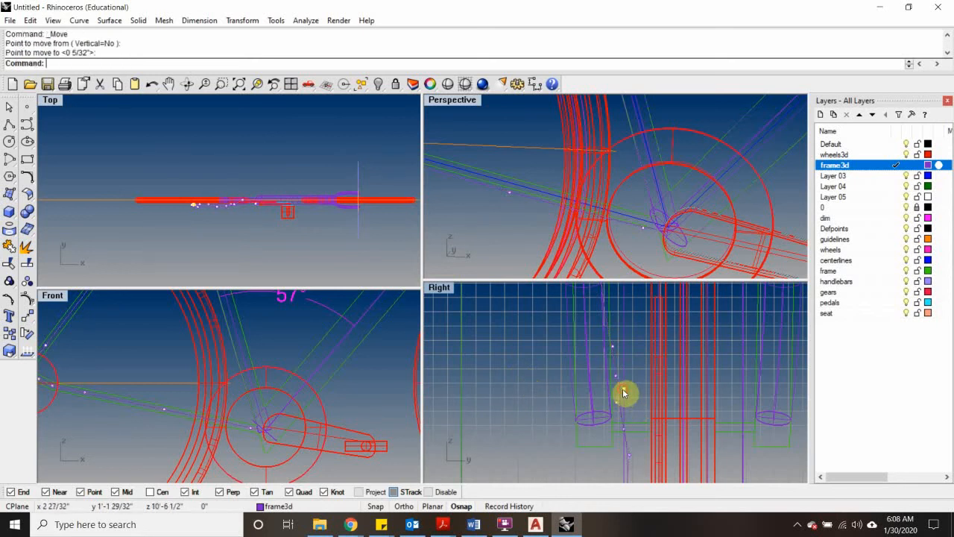
pyautogui.press('Return')
pyautogui.click(516, 381)
pyautogui.click(518, 385)
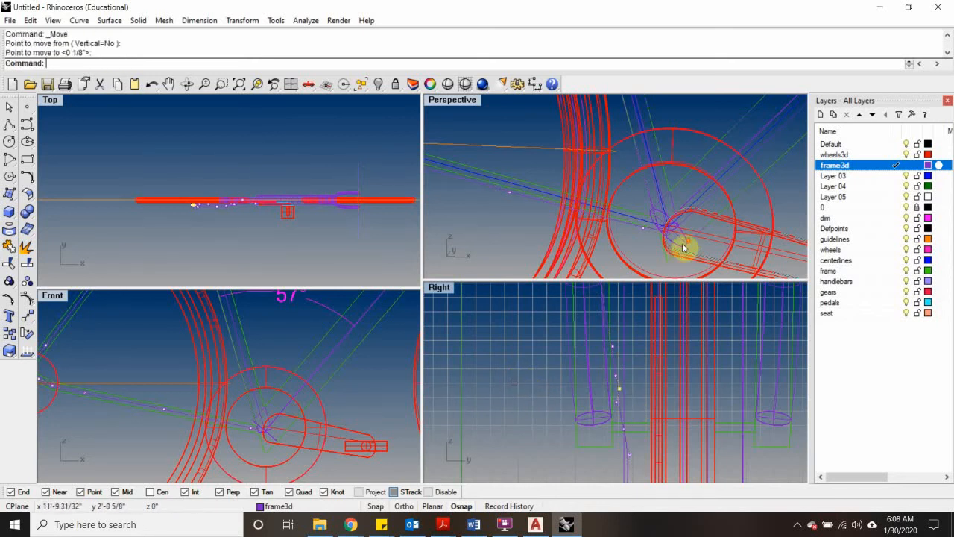
pyautogui.moveTo(684, 249); pyautogui.dragTo(638, 202, button='right')
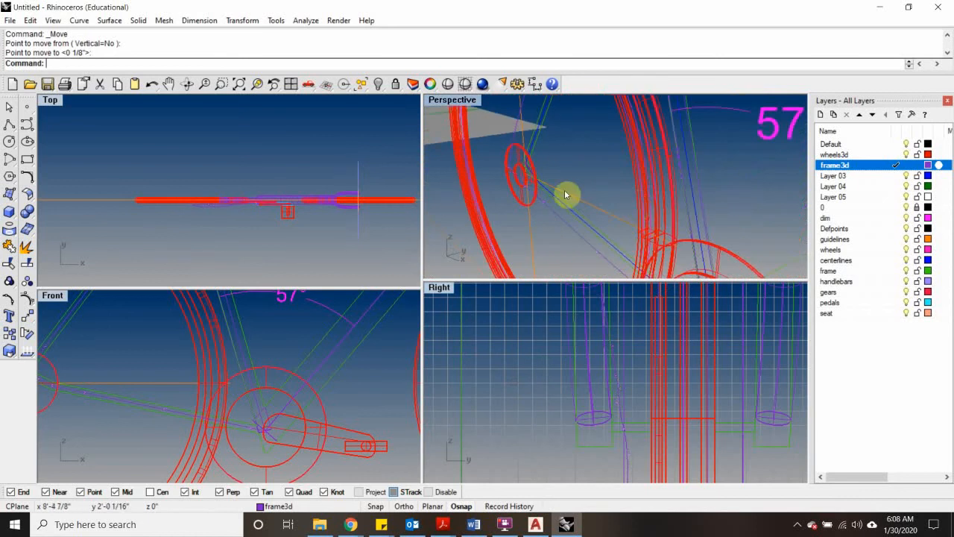
# Step: Pipe the joined rear stay curve with a start and end radius of 5/16"
pyautogui.moveTo(564, 194); pyautogui.dragTo(643, 248, button='right')
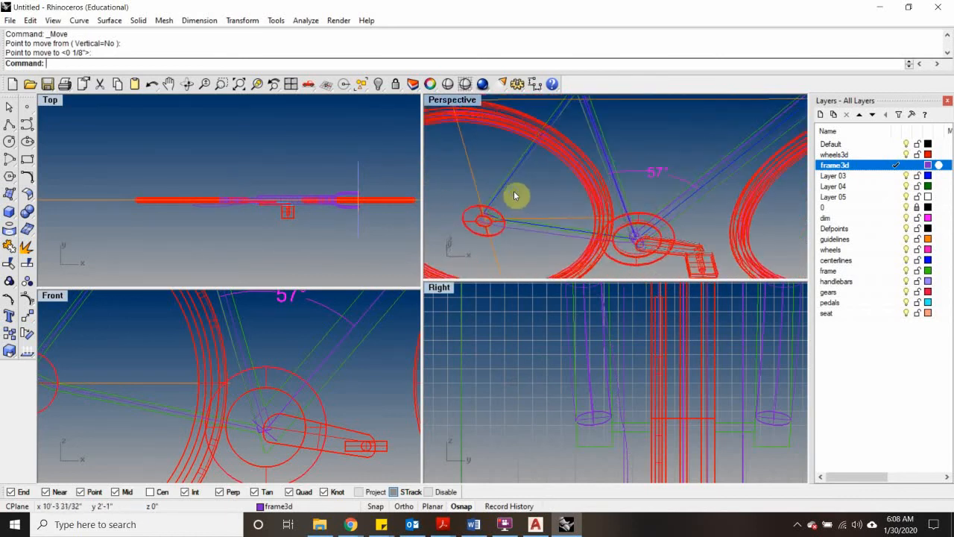
pyautogui.moveTo(515, 196); pyautogui.dragTo(636, 199, button='right')
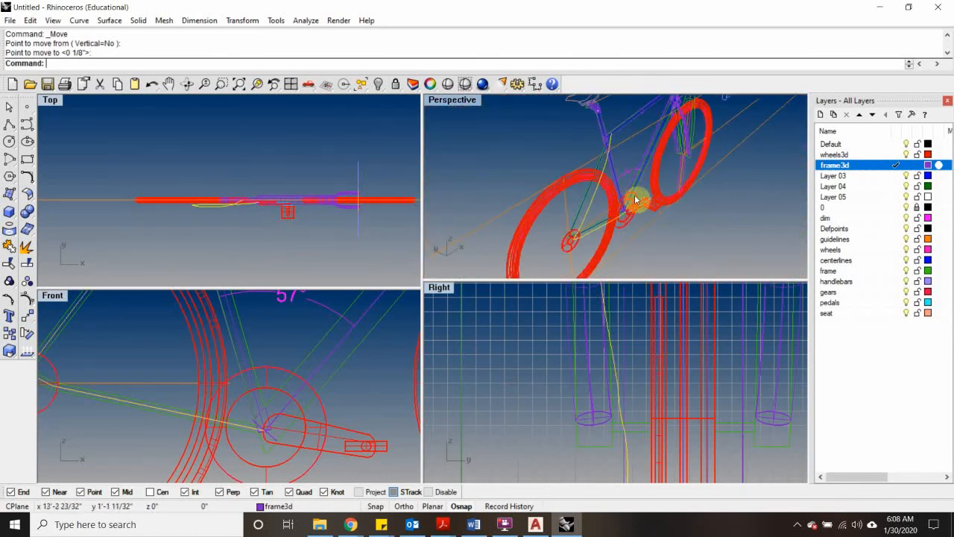
pyautogui.press('Return')
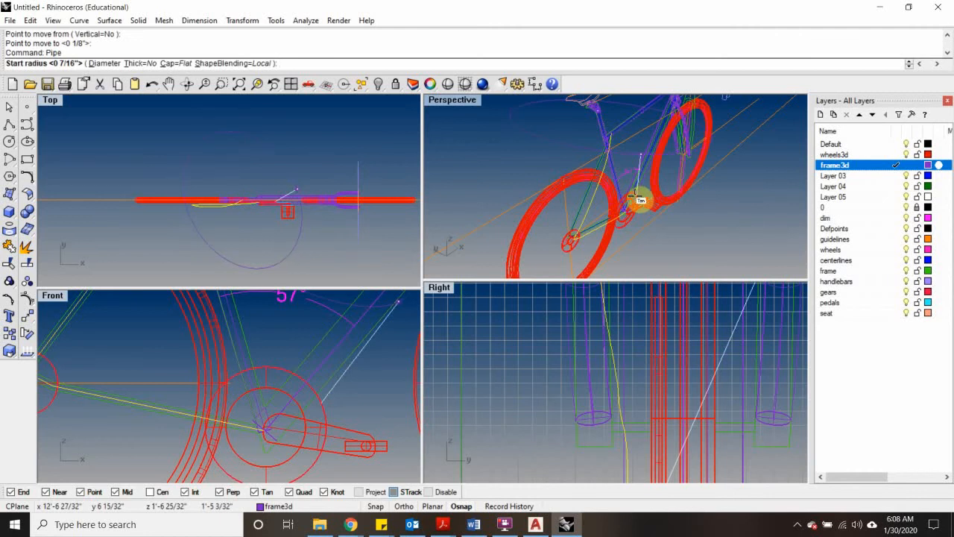
pyautogui.rightClick(635, 198)
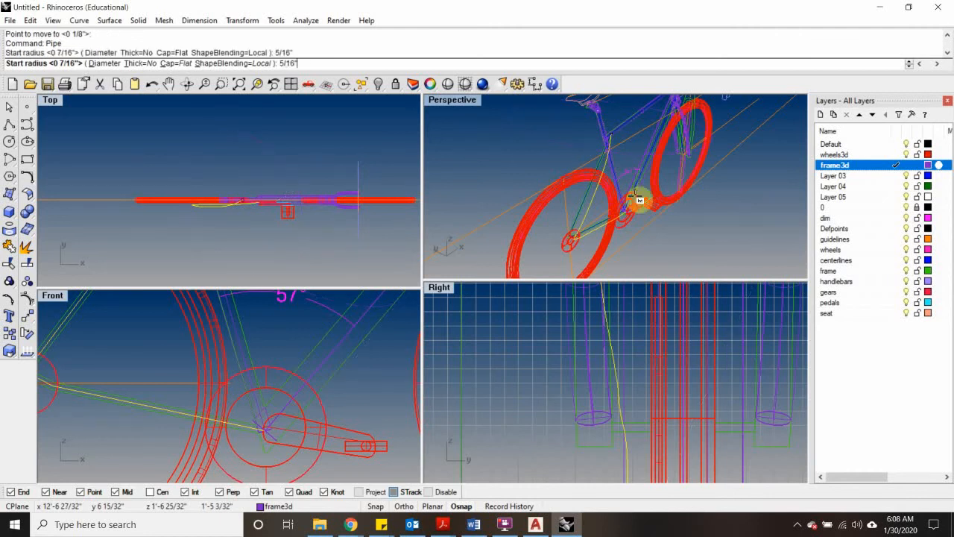
pyautogui.rightClick(636, 200)
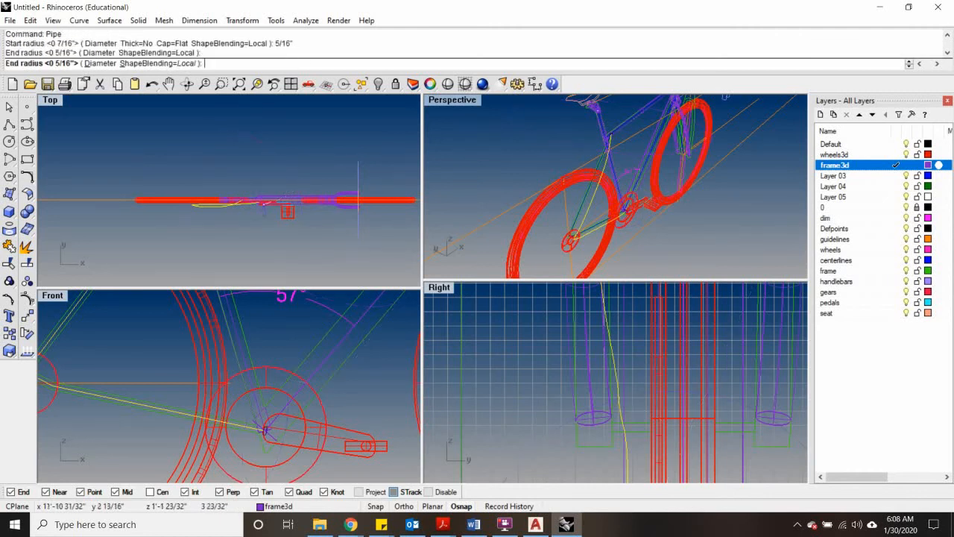
pyautogui.rightClick(636, 200)
# Step: Set the perspective view to ghosted display
pyautogui.moveTo(613, 142); pyautogui.dragTo(494, 120, button='right')
pyautogui.click(455, 100)
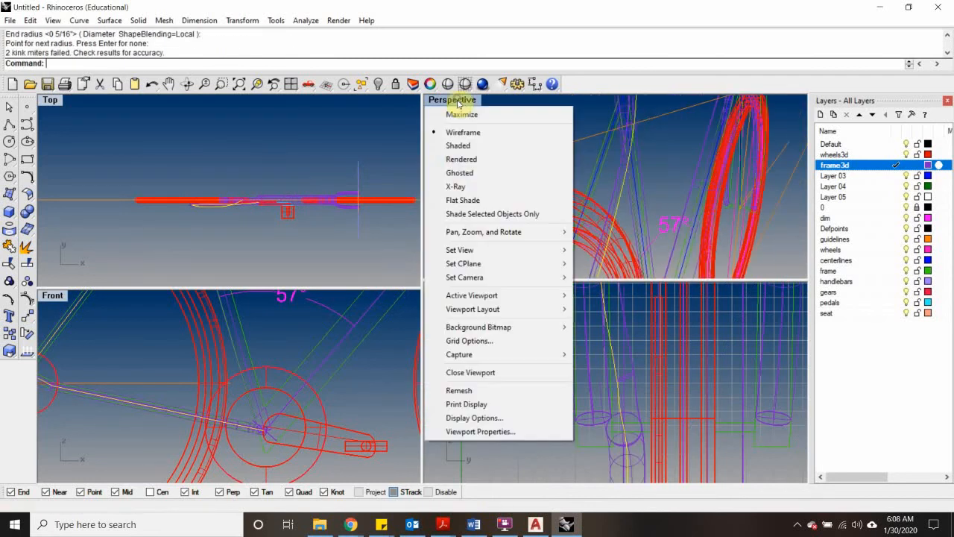
pyautogui.click(462, 173)
pyautogui.moveTo(673, 196); pyautogui.dragTo(526, 238, button='right')
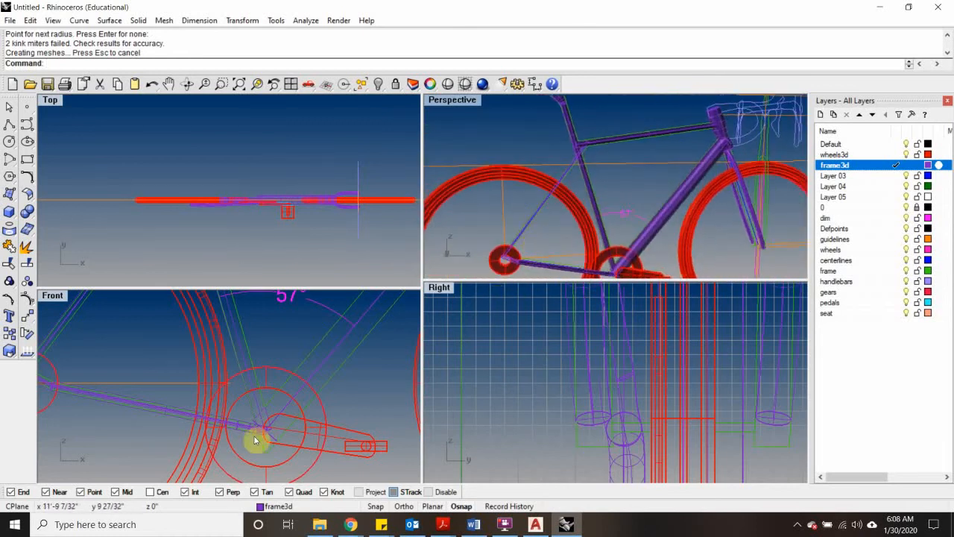
# Step: Examine the piped stay where it meets the seat tube and where it bends at the rear hub
pyautogui.moveTo(76, 388); pyautogui.dragTo(221, 412, button='right')
pyautogui.scroll(-4, 217, 409)
pyautogui.scroll(6, 643, 141)
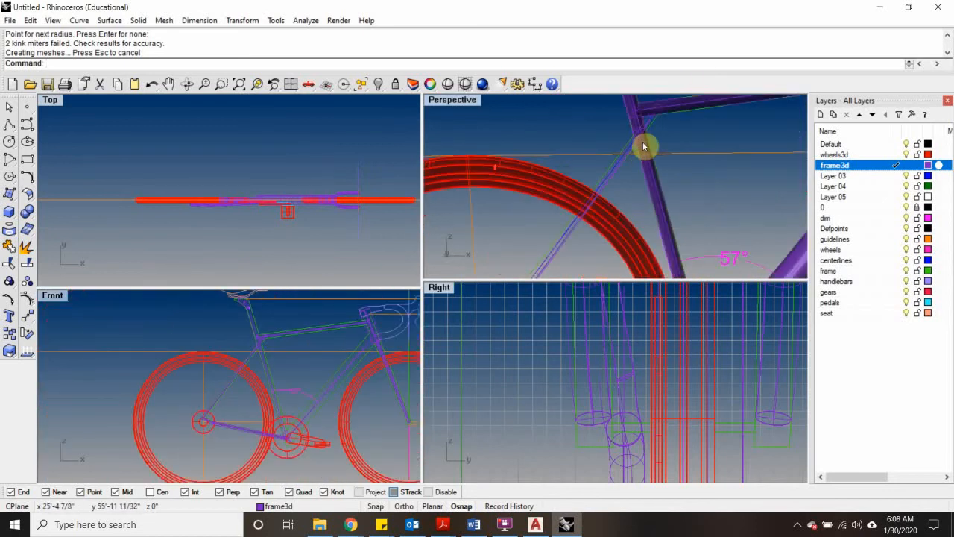
pyautogui.click(650, 119)
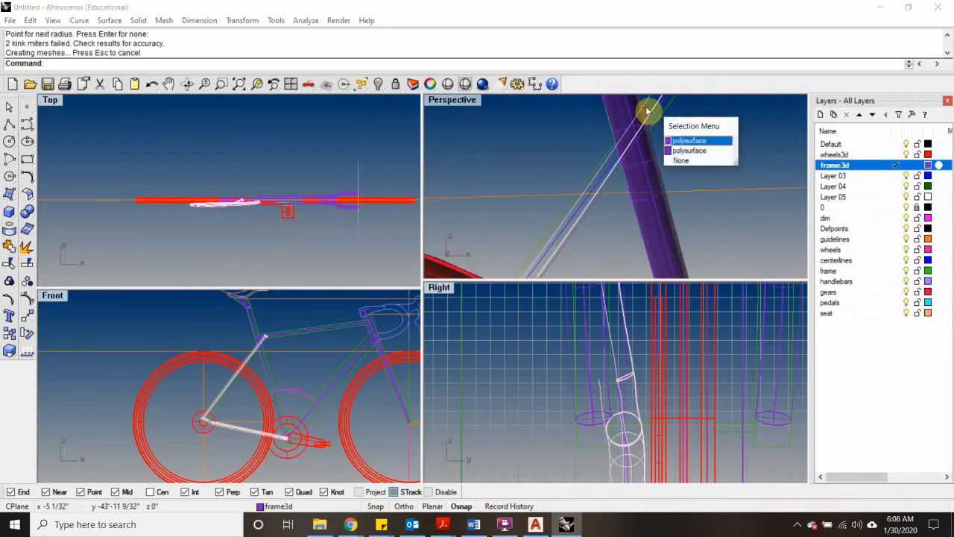
pyautogui.click(698, 151)
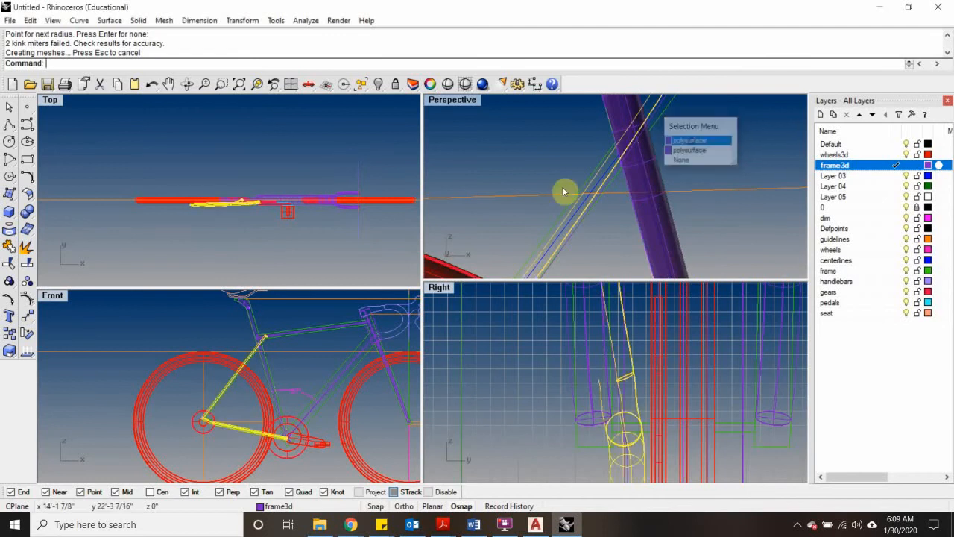
pyautogui.scroll(-5, 565, 192)
pyautogui.moveTo(550, 198); pyautogui.dragTo(493, 234, button='right')
pyautogui.scroll(4, 558, 228)
pyautogui.click(489, 228)
pyautogui.scroll(3, 519, 242)
pyautogui.scroll(2, 523, 246)
pyautogui.click(527, 160)
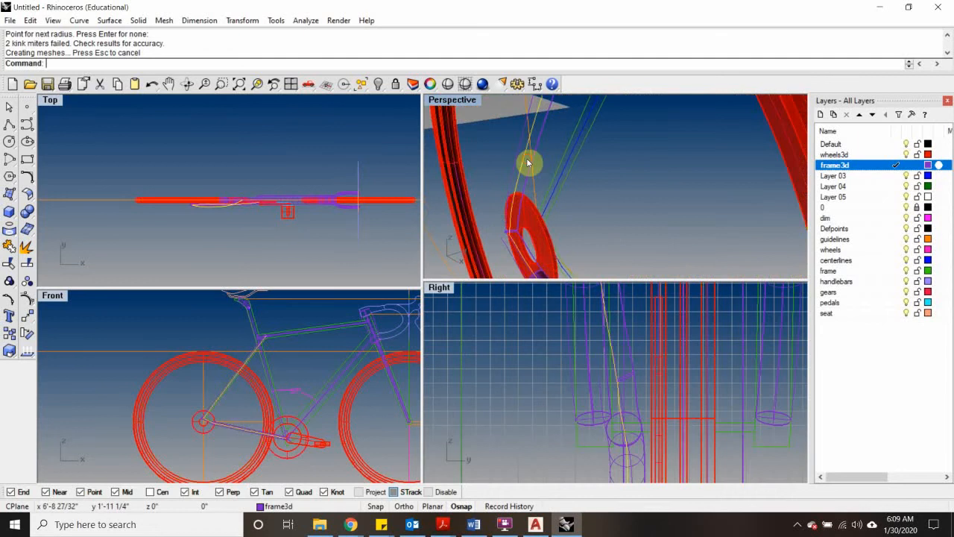
pyautogui.click(531, 179)
pyautogui.moveTo(531, 179); pyautogui.dragTo(516, 254, button='right')
pyautogui.click(511, 235)
pyautogui.scroll(3, 510, 238)
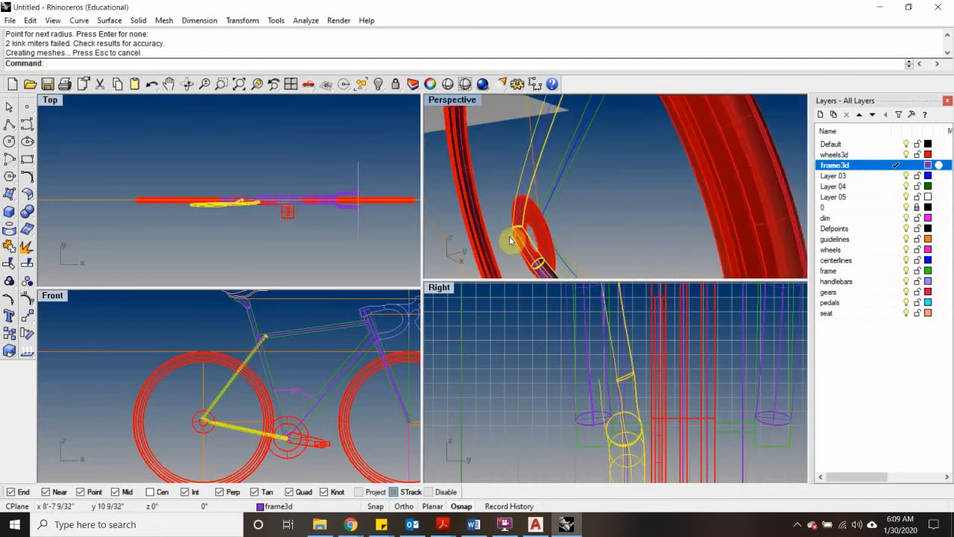
pyautogui.scroll(-5, 510, 236)
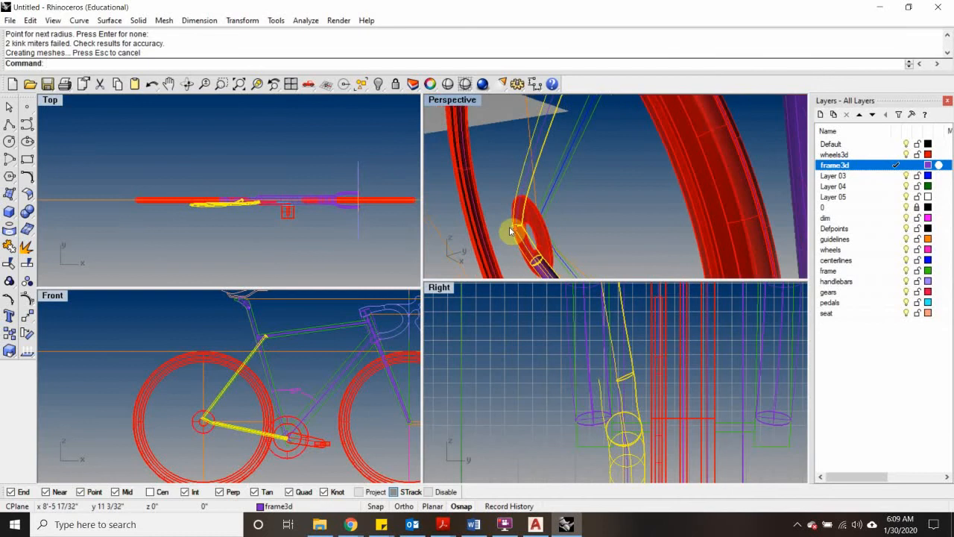
pyautogui.click(662, 153)
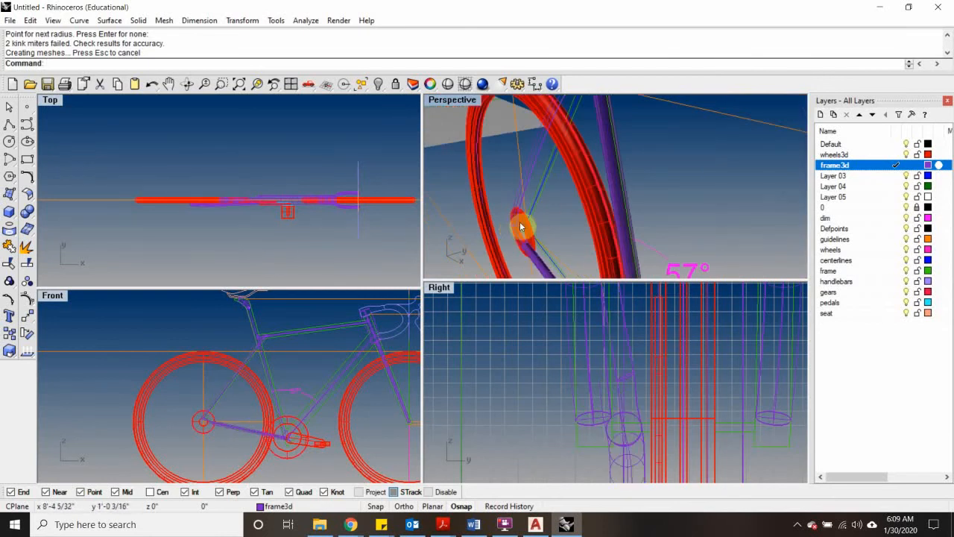
# Step: Undo the stay pipe and explode the joined rear stay curve into its separate segments
pyautogui.hotkey('ctrl', 'z')
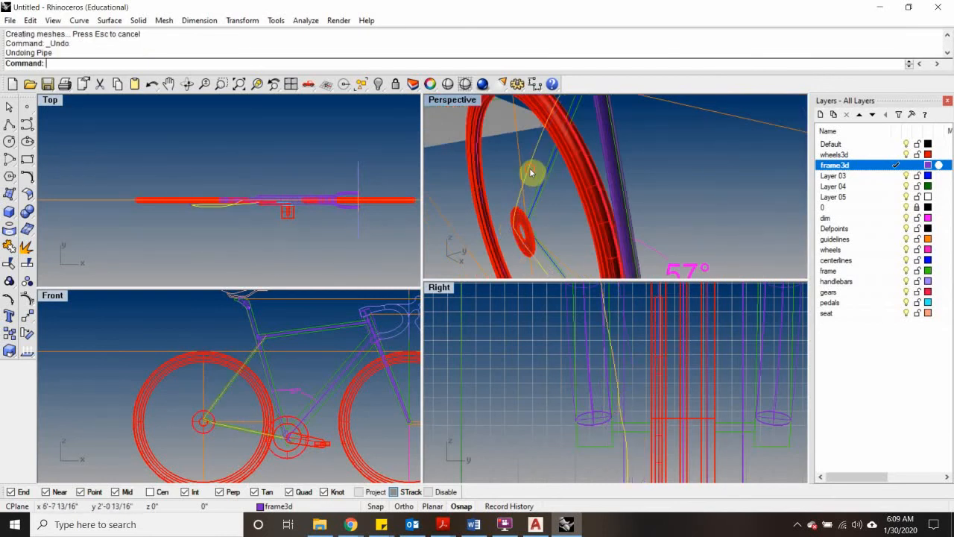
pyautogui.scroll(2, 504, 232)
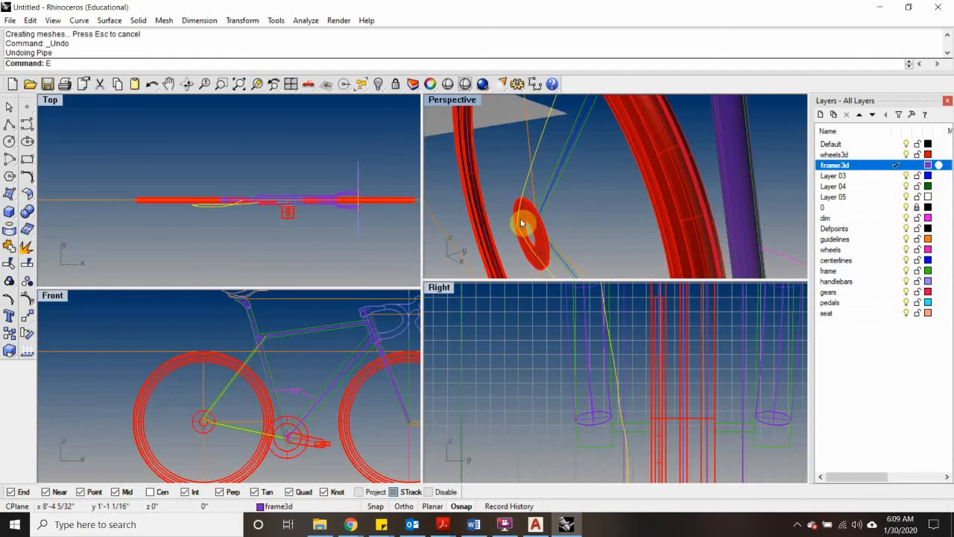
pyautogui.write('xplode')
pyautogui.press('Return')
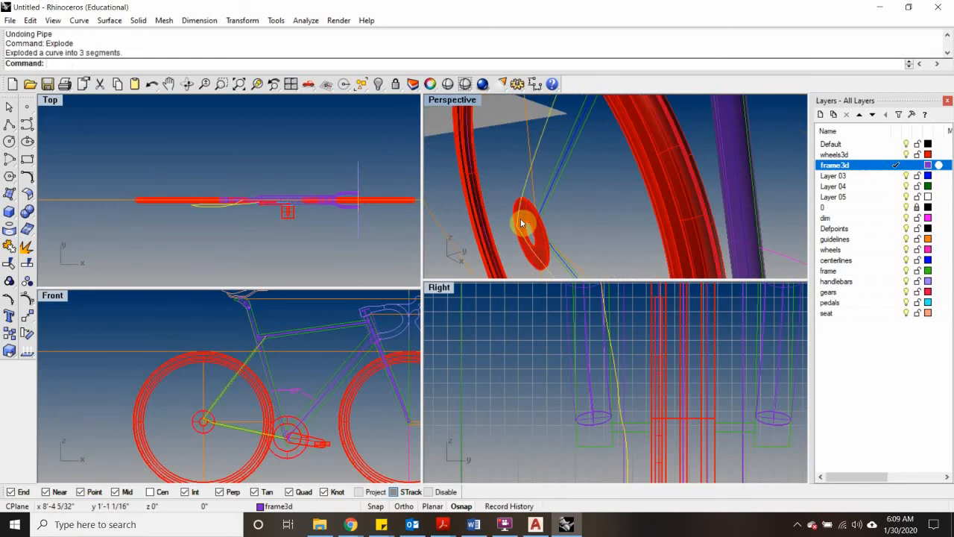
# Step: Try to explode the seat stay segment further
pyautogui.click(509, 174)
pyautogui.click(521, 189)
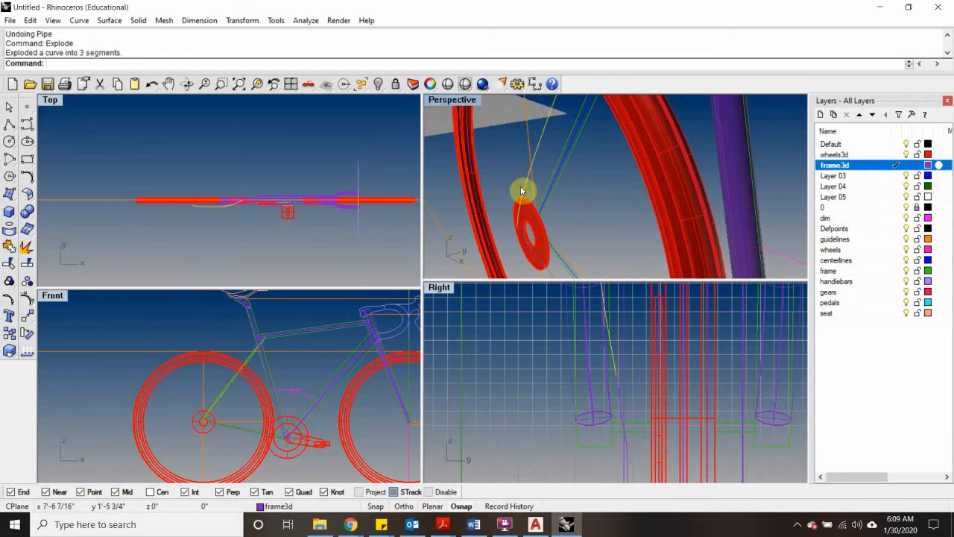
pyautogui.press('Return')
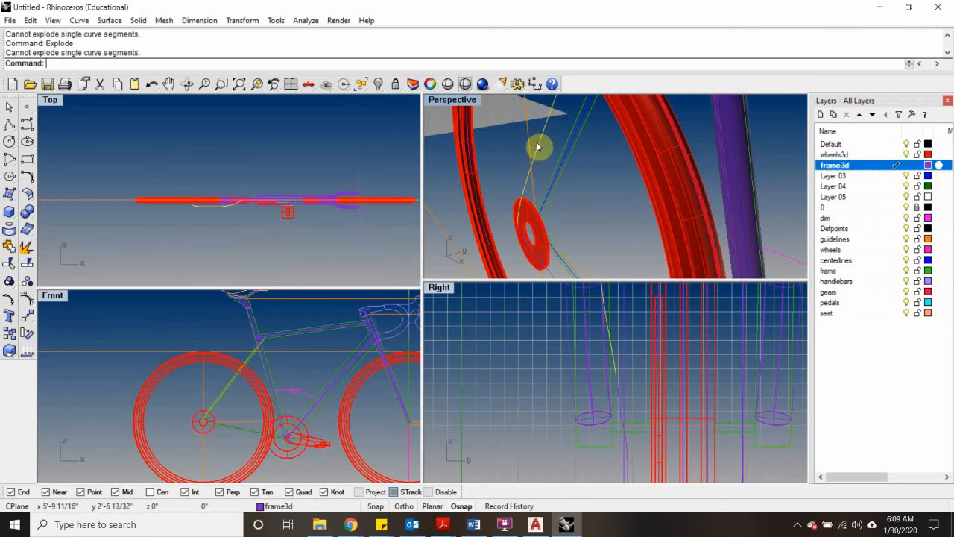
# Step: Pipe the curved seat stay segment with a 5/16" radius at both ends and flat caps
pyautogui.write('Pipe')
pyautogui.press('Return')
pyautogui.press('Return')
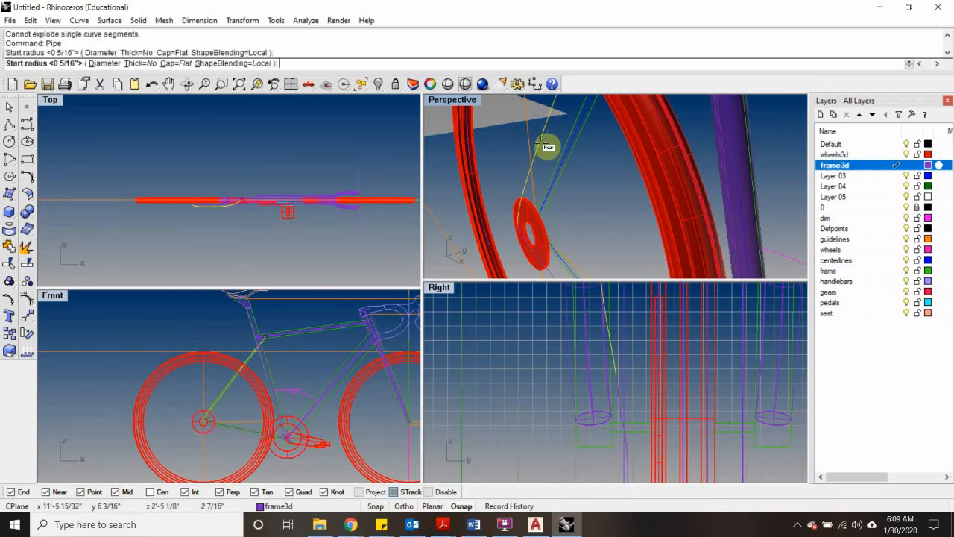
pyautogui.press('Return')
pyautogui.press('Return')
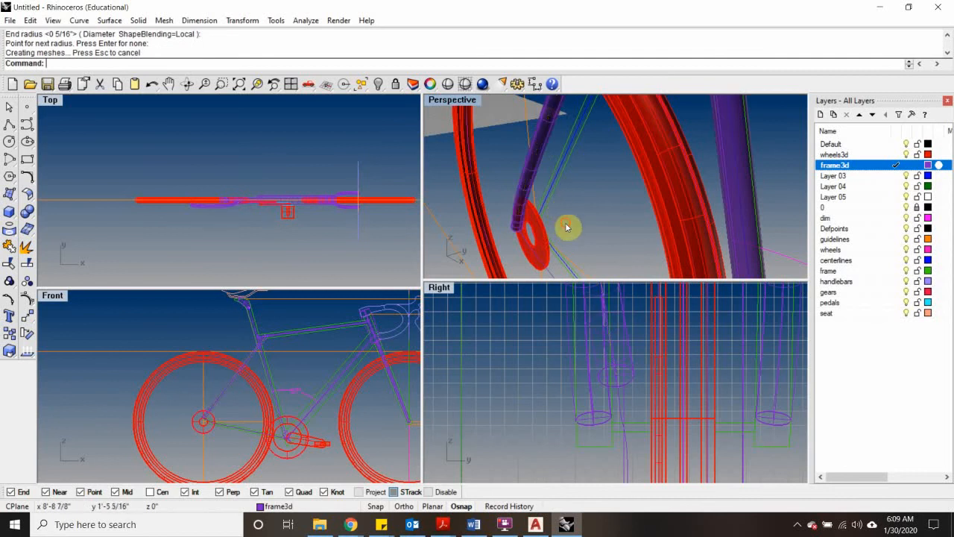
# Step: Pipe the short stay segment at the rear hub with a 5/16" start and end radius
pyautogui.scroll(1, 522, 239)
pyautogui.press('Return')
pyautogui.press('Return')
pyautogui.press('Return')
pyautogui.press('Return')
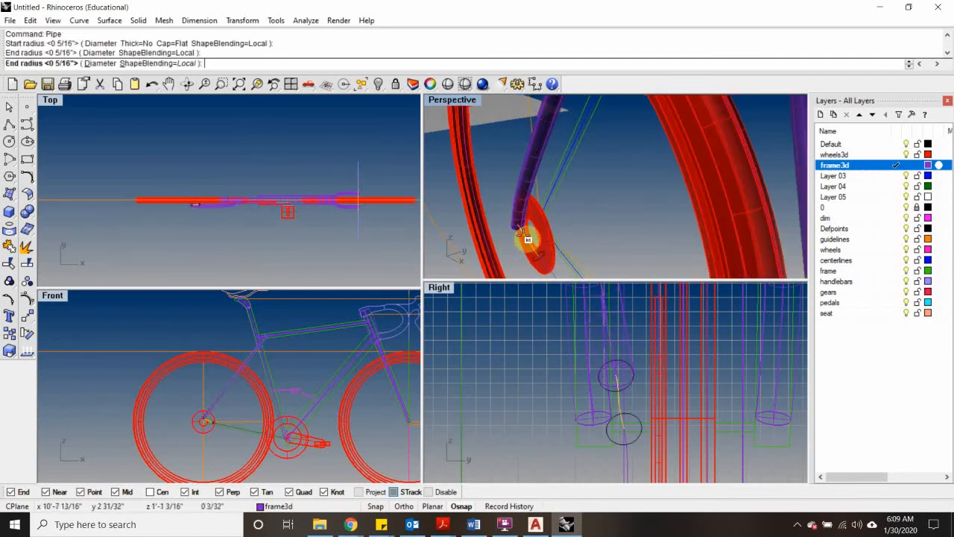
pyautogui.scroll(-2, 559, 239)
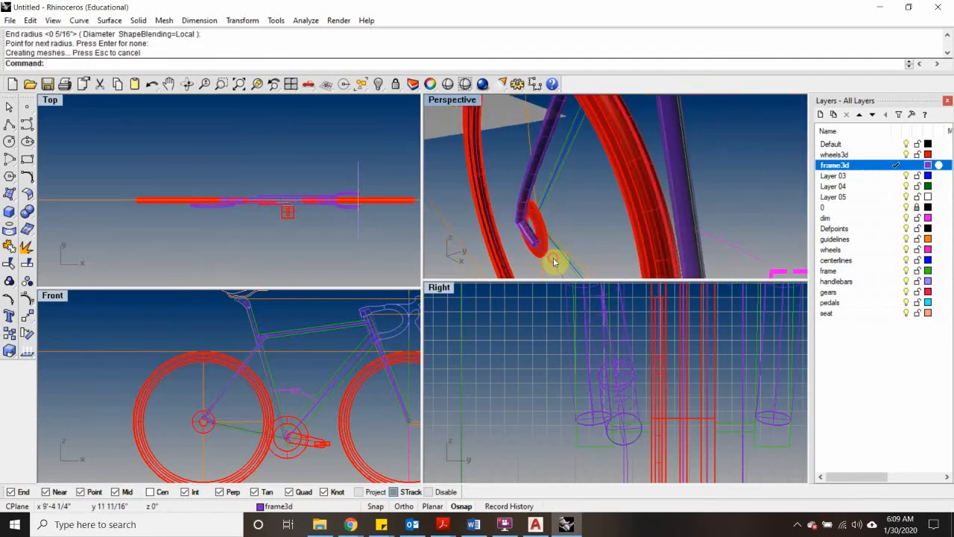
# Step: Pipe the chainstay curve from the rear hub to the bottom bracket with a 5/16" radius
pyautogui.press('Return')
pyautogui.press('Return')
pyautogui.press('Return')
pyautogui.press('Return')
pyautogui.scroll(-5, 548, 246)
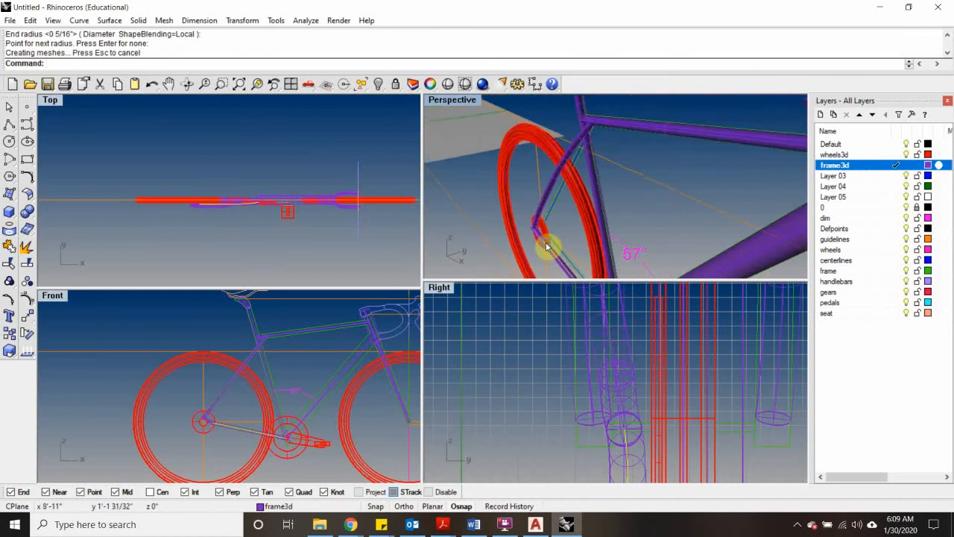
# Step: Mirror the three rear stay pipes to the other side of the wheel across the bike's centerline, keeping the originals
pyautogui.keyDown('shift'); pyautogui.moveTo(547, 247); pyautogui.dragTo(599, 206, button='right'); pyautogui.keyUp('shift')
pyautogui.scroll(-2, 600, 206)
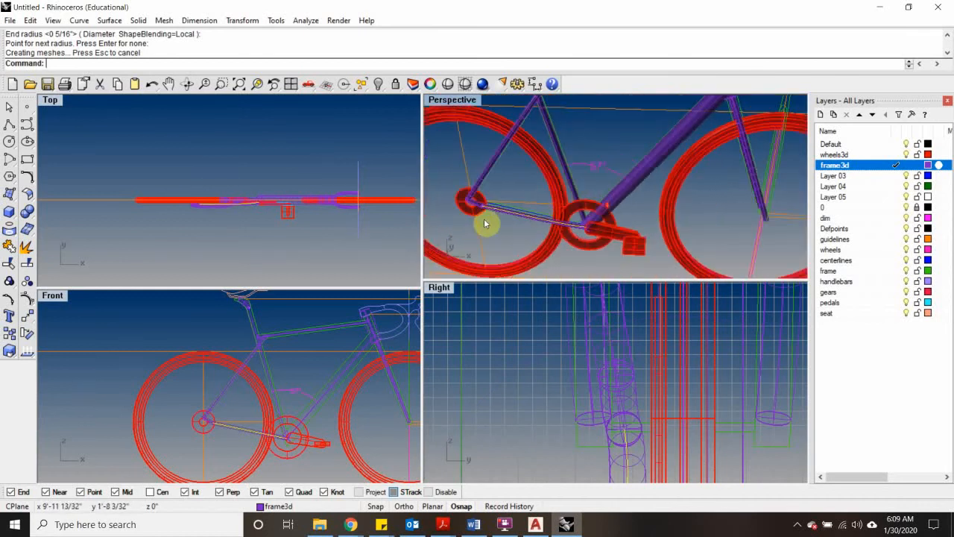
pyautogui.keyDown('shift'); pyautogui.moveTo(487, 223); pyautogui.dragTo(552, 175, button='right'); pyautogui.keyUp('shift')
pyautogui.scroll(4, 553, 175)
pyautogui.click(566, 185)
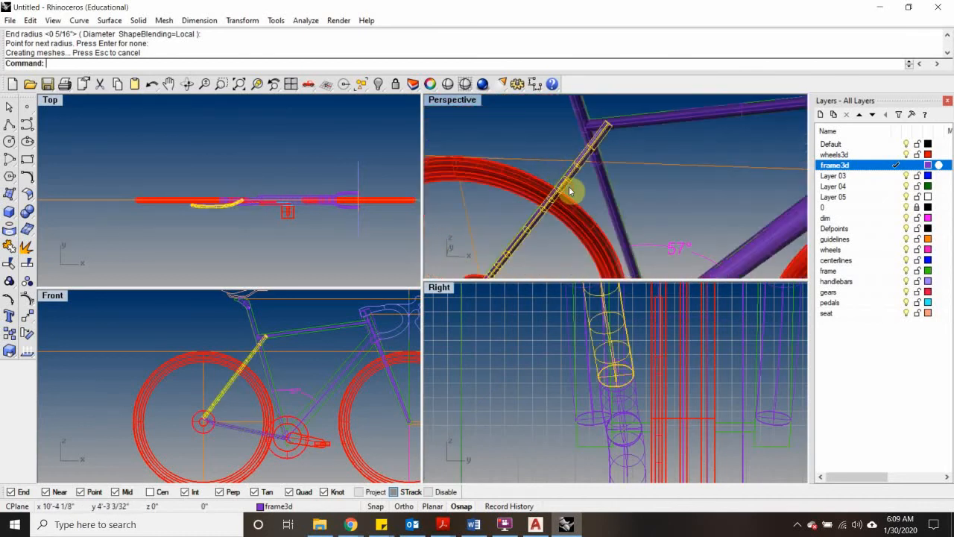
pyautogui.scroll(-4, 537, 234)
pyautogui.moveTo(532, 246); pyautogui.dragTo(536, 168, button='right')
pyautogui.moveTo(520, 230); pyautogui.dragTo(531, 186, button='right')
pyautogui.scroll(6, 524, 188)
pyautogui.click(513, 188)
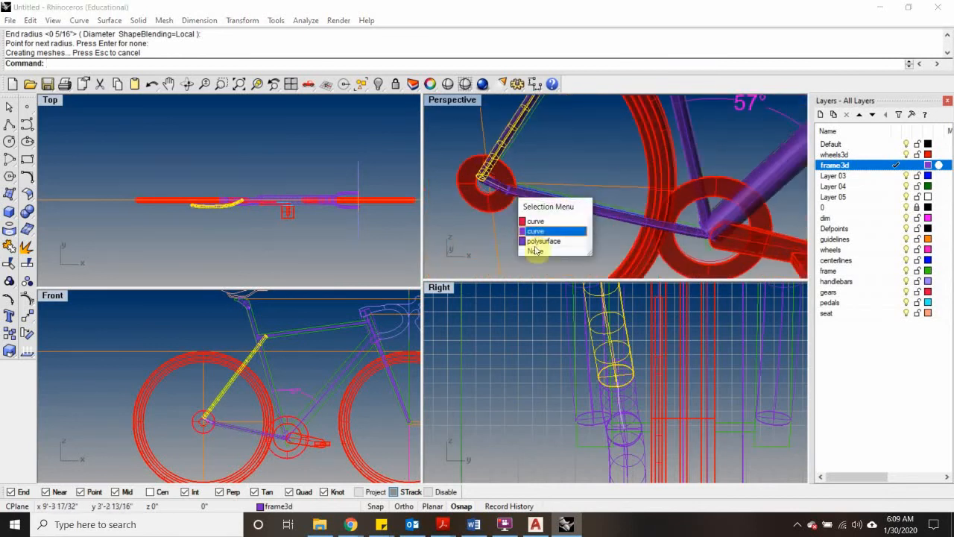
pyautogui.click(541, 240)
pyautogui.click(539, 198)
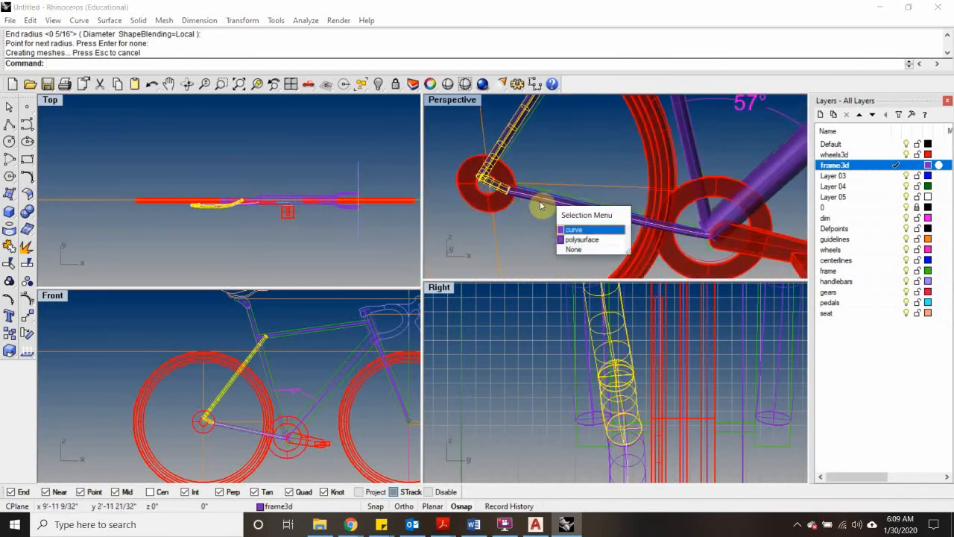
pyautogui.click(571, 240)
pyautogui.write('Mirror')
pyautogui.press('Return')
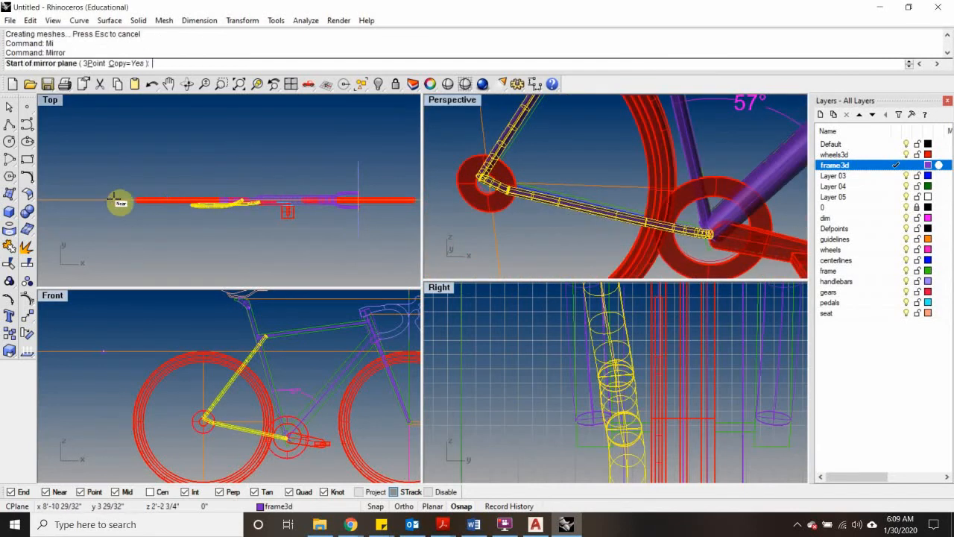
pyautogui.click(87, 203)
pyautogui.click(100, 199)
pyautogui.press('Escape')
pyautogui.scroll(-8, 581, 146)
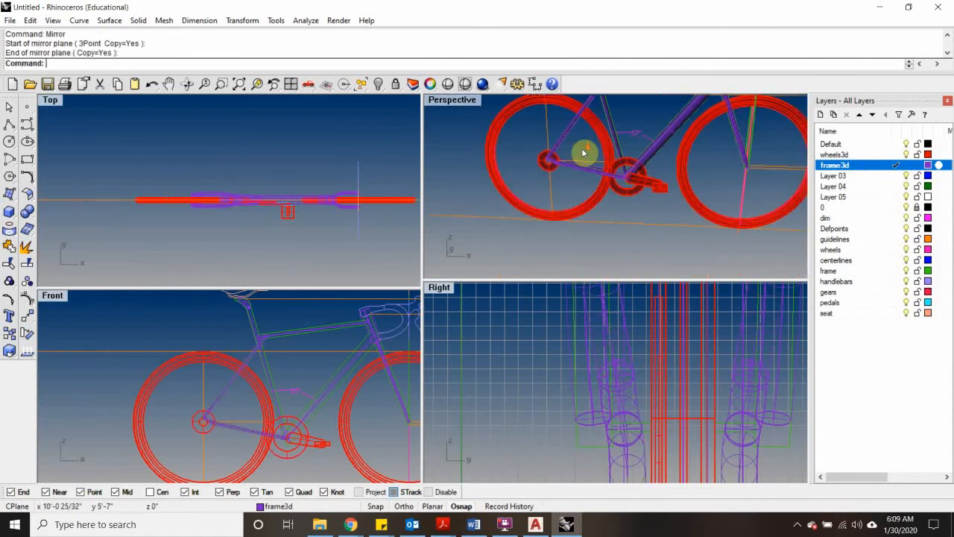
# Step: Enlarge the perspective view and examine the mirrored rear stays together with the rest of the frame
pyautogui.doubleClick(453, 102)
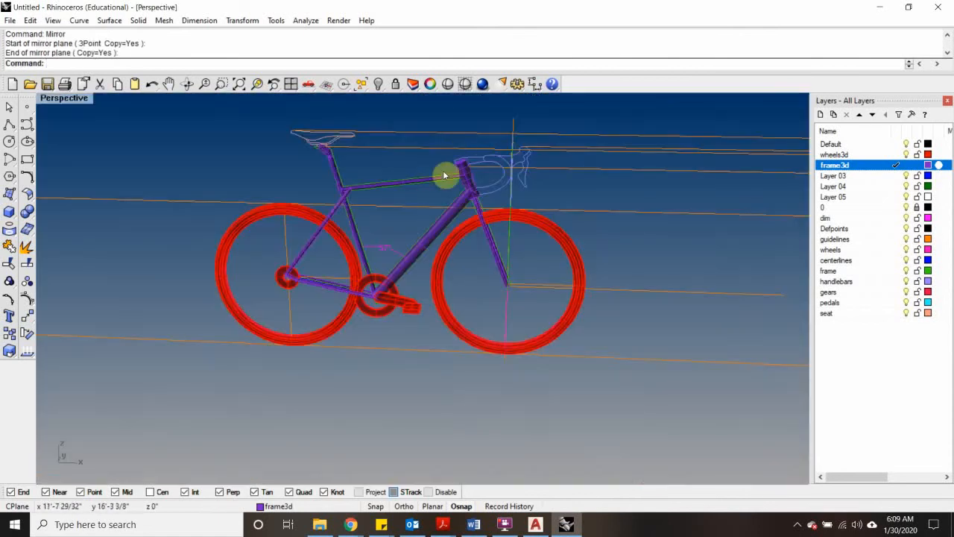
pyautogui.scroll(5, 356, 175)
pyautogui.moveTo(338, 232); pyautogui.dragTo(675, 262, button='right')
pyautogui.scroll(4, 396, 232)
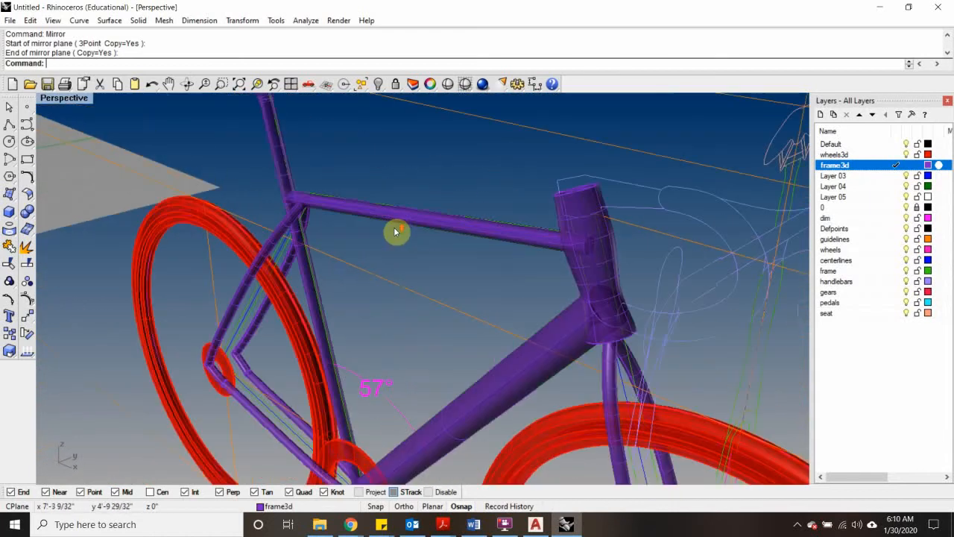
pyautogui.scroll(-4, 393, 232)
pyautogui.moveTo(279, 299); pyautogui.dragTo(387, 287, button='right')
pyautogui.scroll(-3, 387, 286)
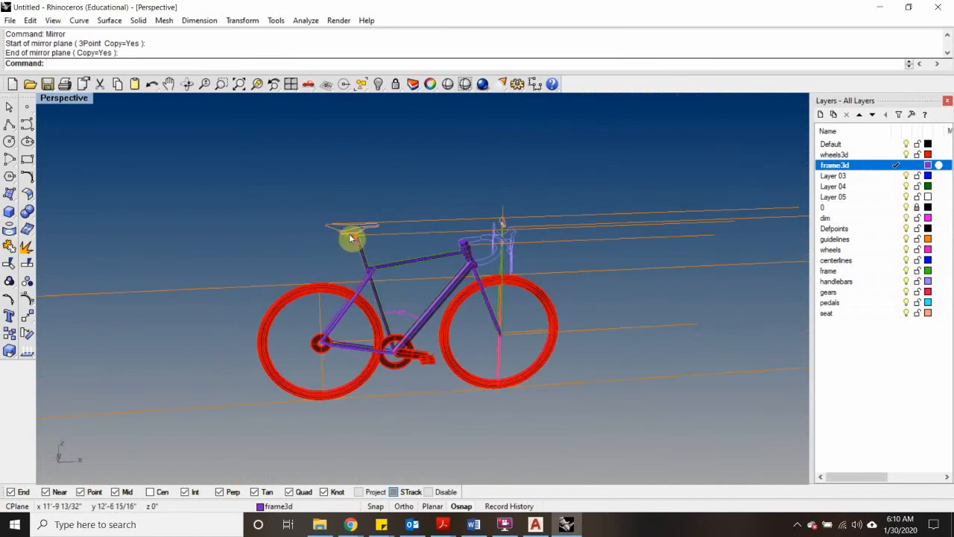
# Step: Examine the saddle outline above the seat post and the seat and handlebar profiles at the front of the bike
pyautogui.scroll(5, 351, 236)
pyautogui.scroll(3, 349, 237)
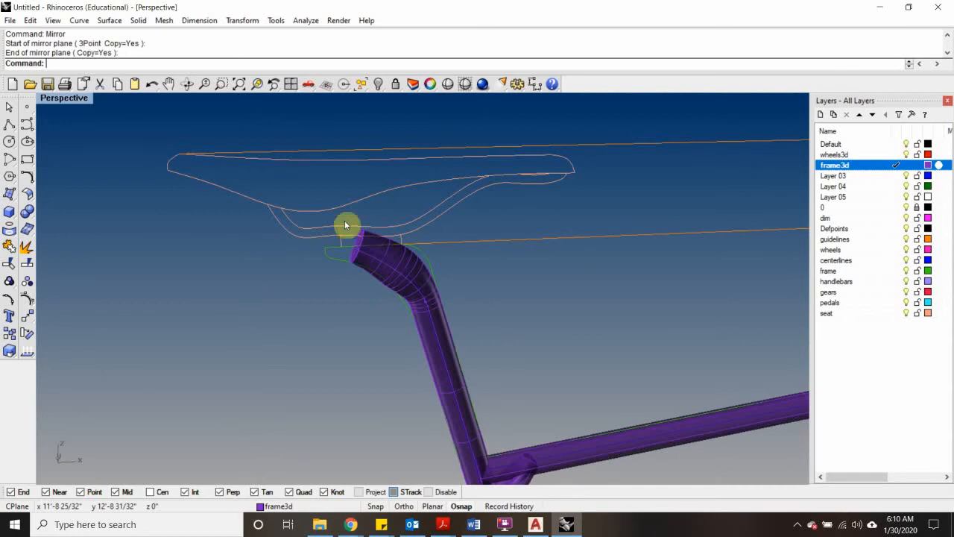
pyautogui.scroll(-6, 347, 216)
pyautogui.scroll(2, 519, 206)
pyautogui.scroll(7, 520, 206)
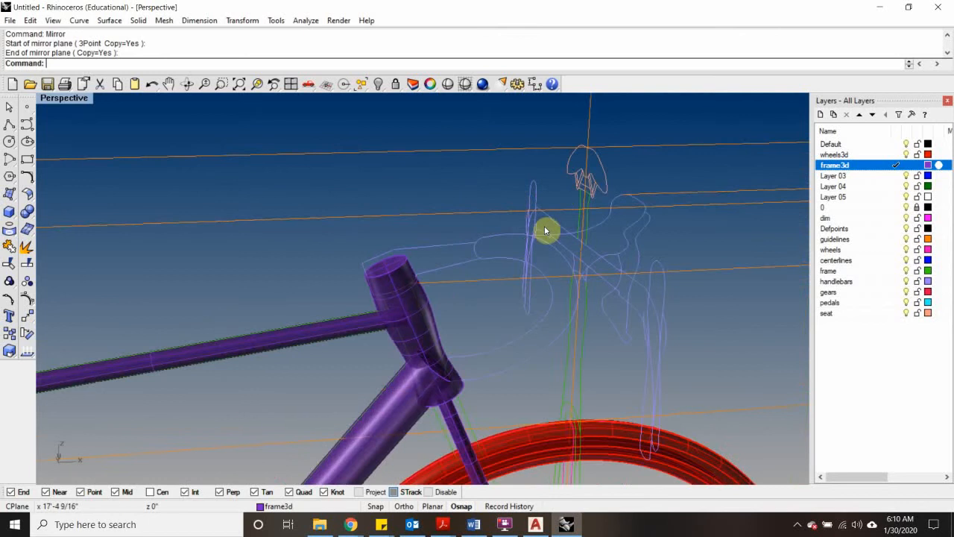
pyautogui.moveTo(602, 253); pyautogui.dragTo(528, 276, button='right')
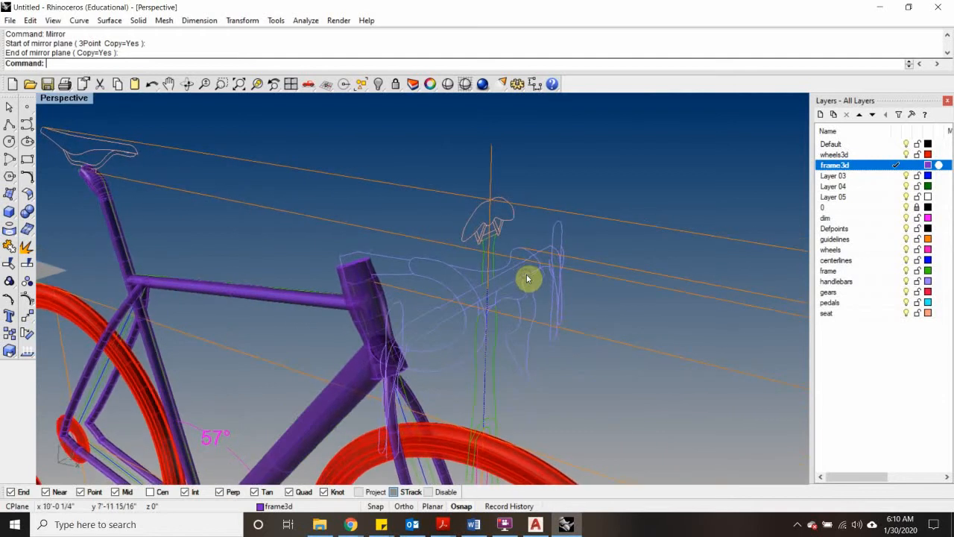
pyautogui.scroll(-3, 528, 277)
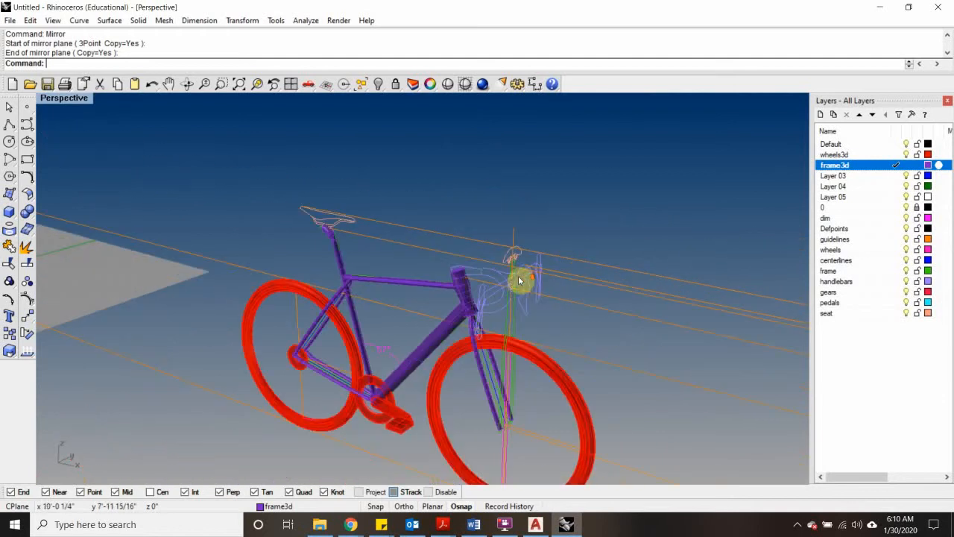
# Step: Rename Layer 03 as seat3d and make it the current layer
pyautogui.click(837, 178)
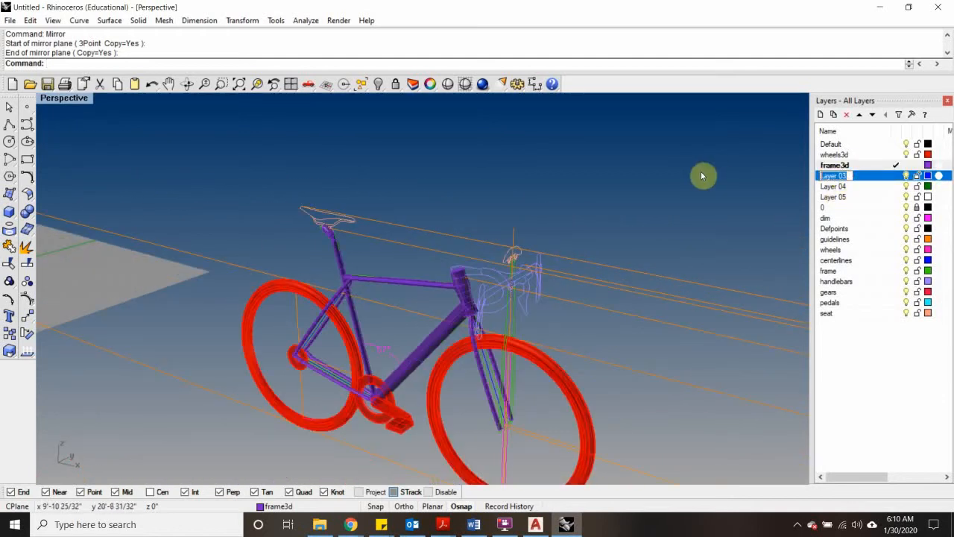
pyautogui.write('SEAT3D')
pyautogui.click(867, 426)
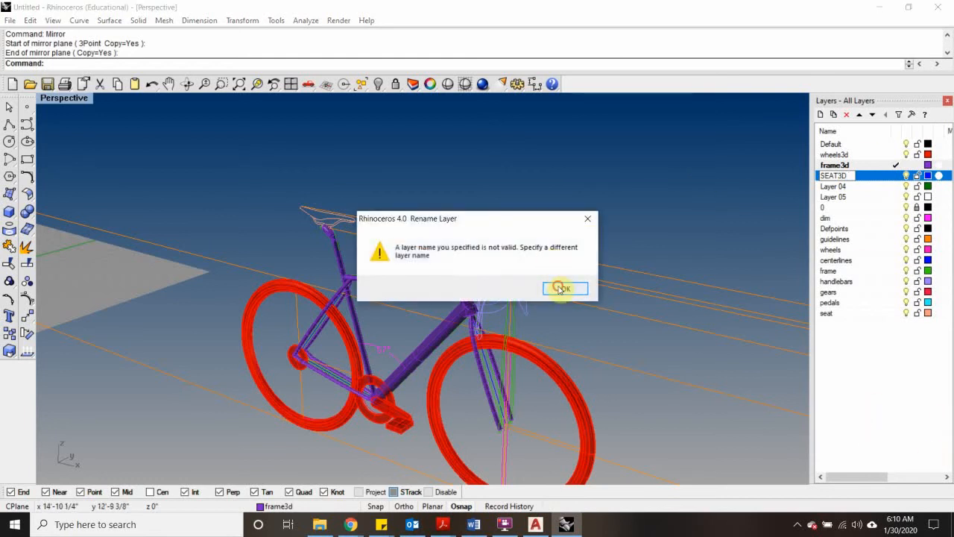
pyautogui.click(560, 288)
pyautogui.doubleClick(839, 176)
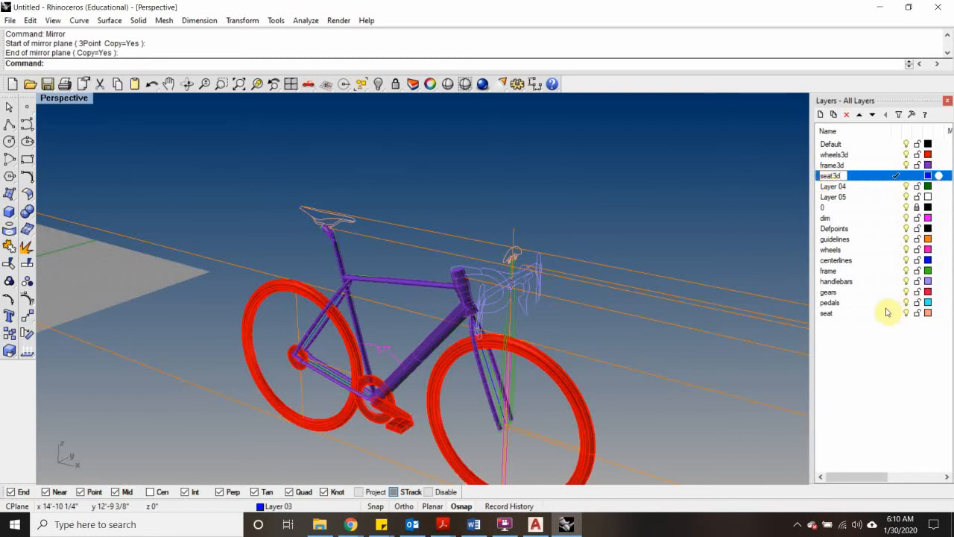
pyautogui.click(873, 362)
# Step: Move the saddle's front-view profile curves from above the front wheel back onto the saddle's side outline at the upper guideline
pyautogui.scroll(3, 310, 195)
pyautogui.scroll(3, 310, 197)
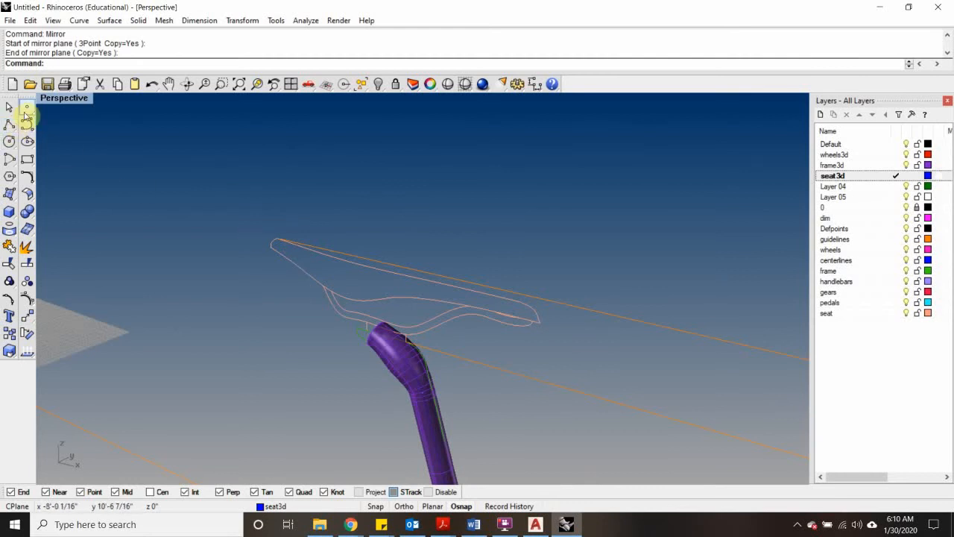
pyautogui.scroll(-5, 333, 253)
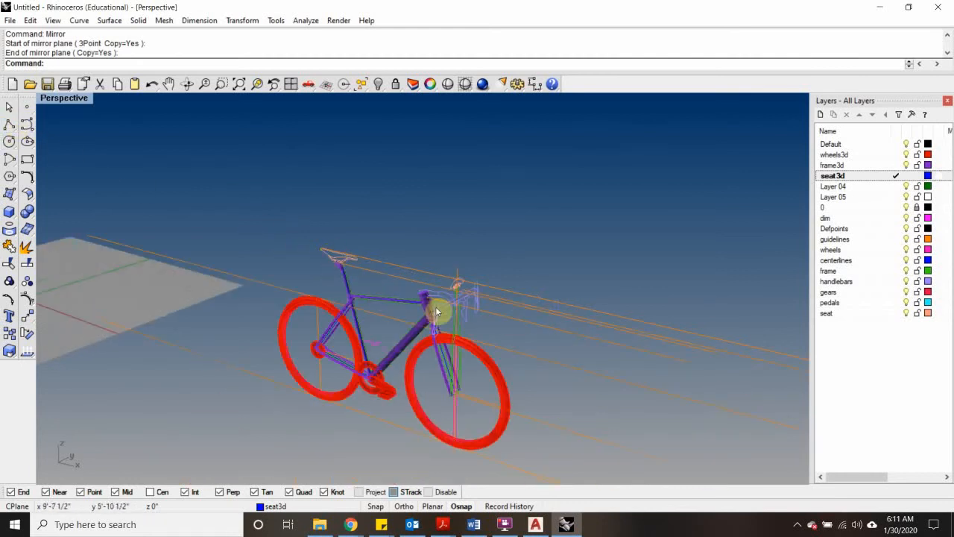
pyautogui.scroll(5, 439, 311)
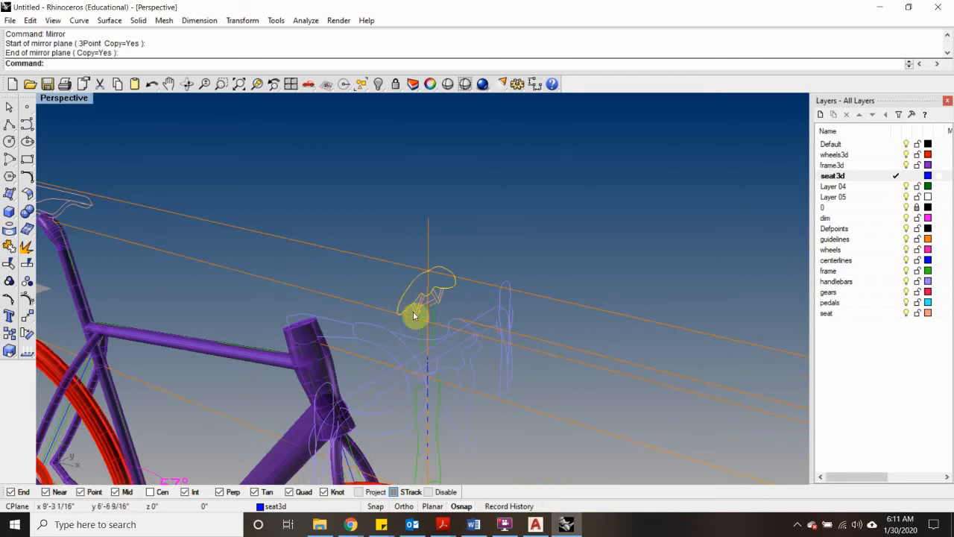
pyautogui.scroll(4, 415, 313)
pyautogui.scroll(-4, 338, 196)
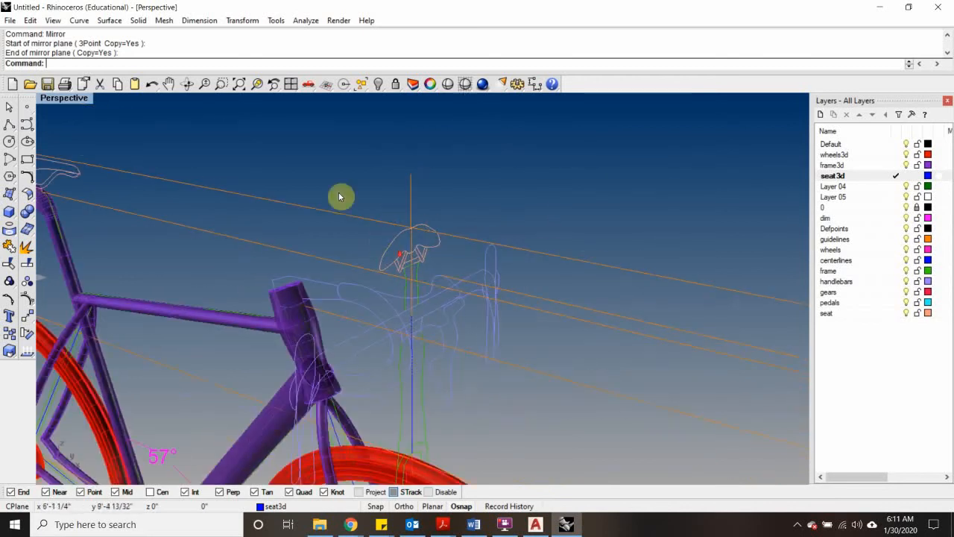
pyautogui.moveTo(442, 266); pyautogui.dragTo(444, 268)
pyautogui.scroll(5, 398, 264)
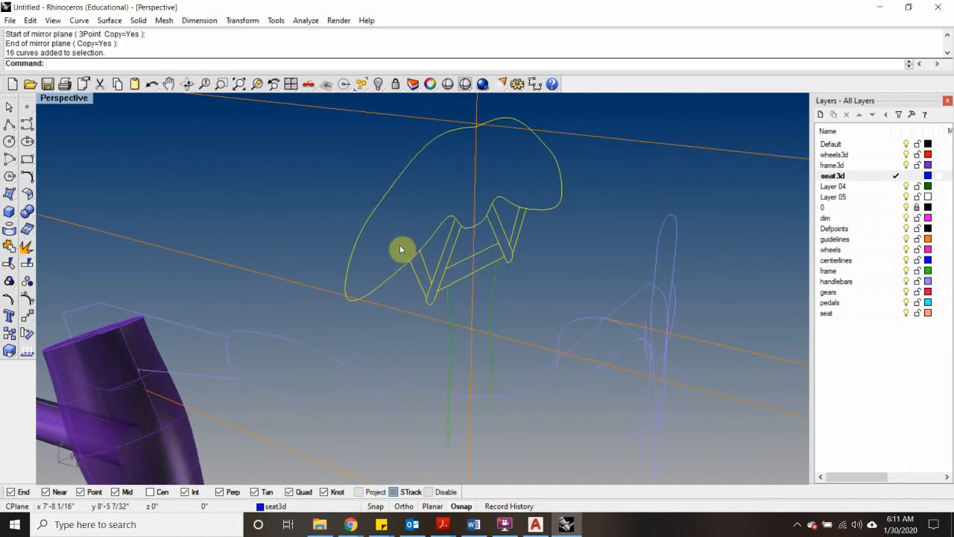
pyautogui.write('m')
pyautogui.press('Return')
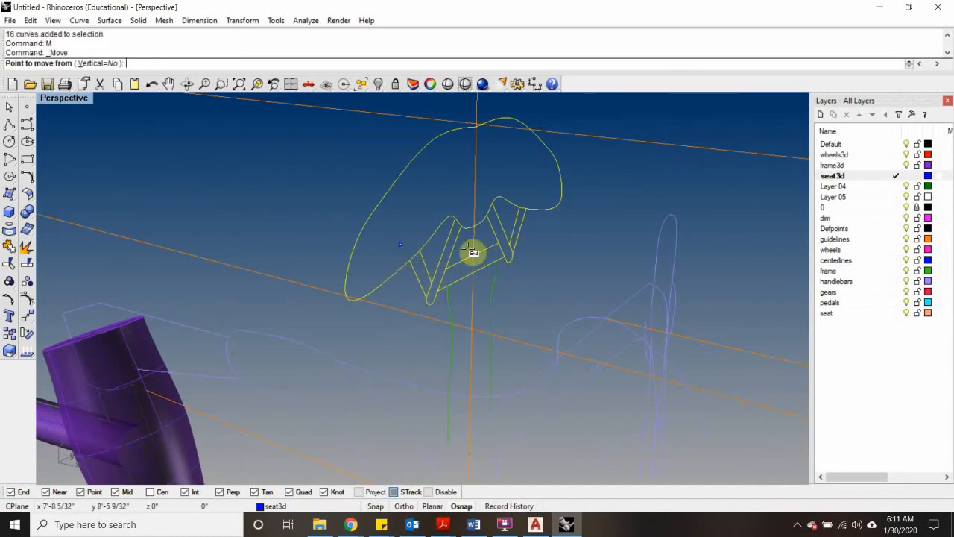
pyautogui.click(450, 121)
pyautogui.scroll(-3, 377, 121)
pyautogui.scroll(5, 511, 239)
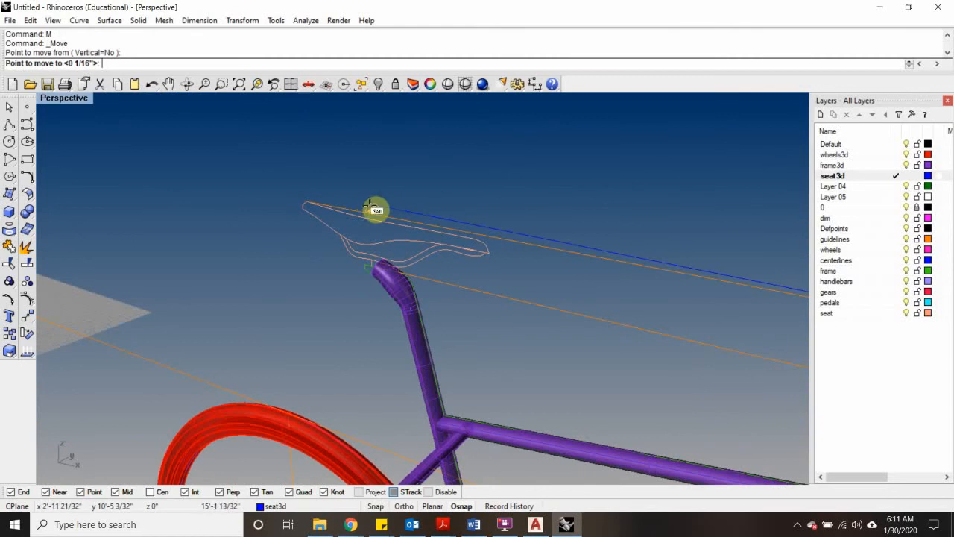
pyautogui.scroll(3, 367, 214)
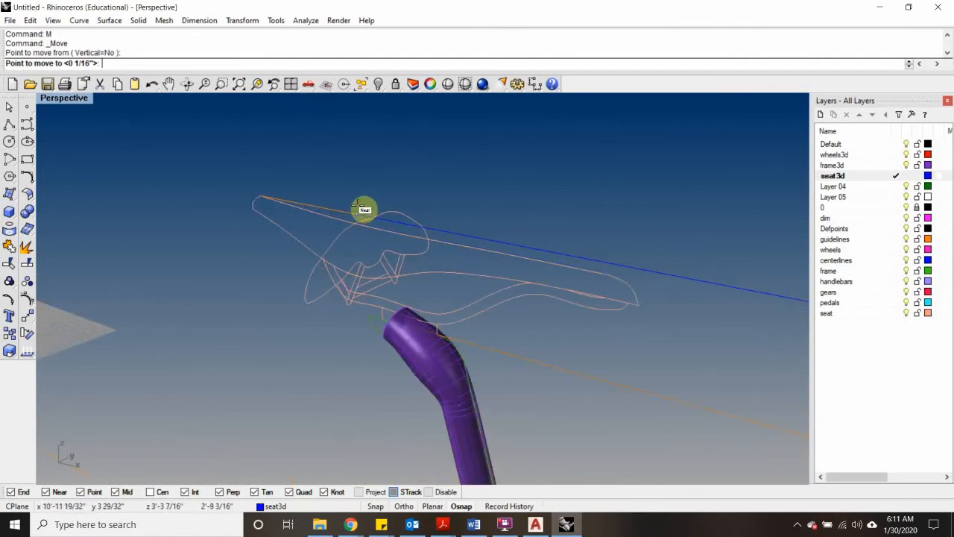
pyautogui.click(350, 208)
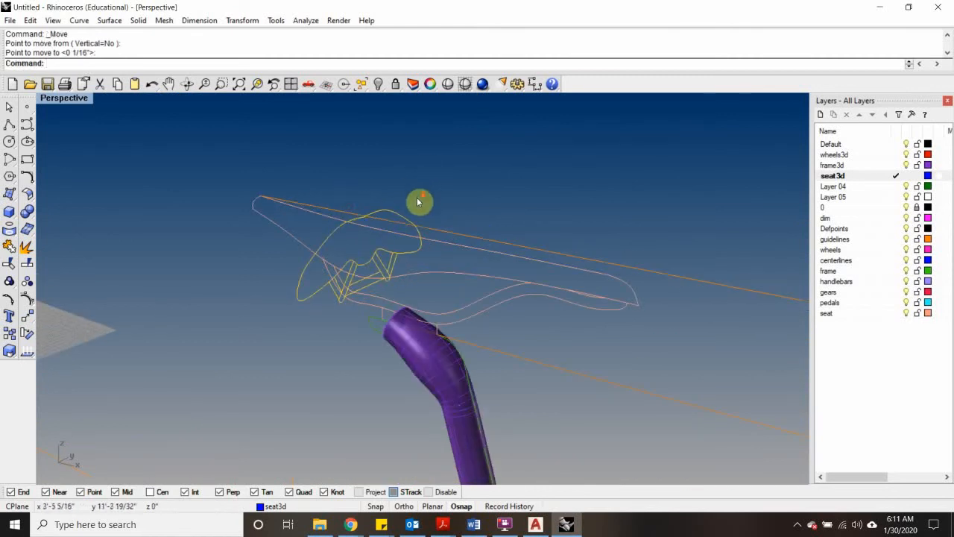
pyautogui.scroll(-2, 419, 198)
pyautogui.scroll(2, 468, 183)
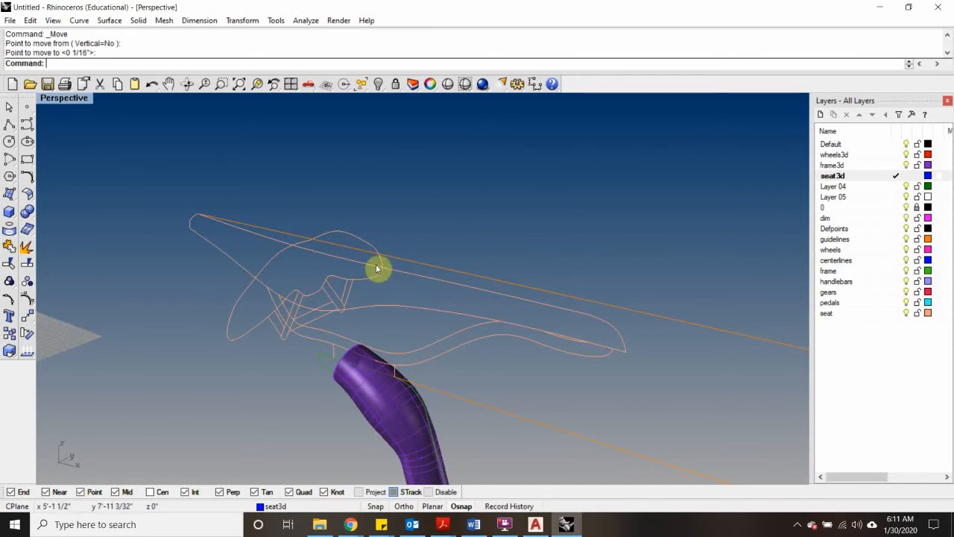
# Step: Restore the four-viewport layout and hide the bike, dimension and guideline layers, leaving the seat layer's curves visible
pyautogui.doubleClick(57, 100)
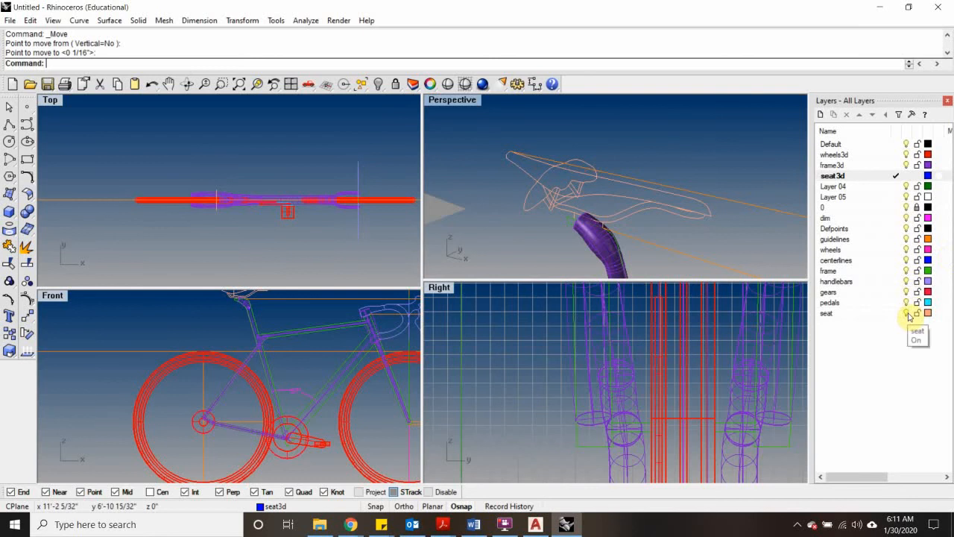
pyautogui.moveTo(909, 316); pyautogui.dragTo(909, 274)
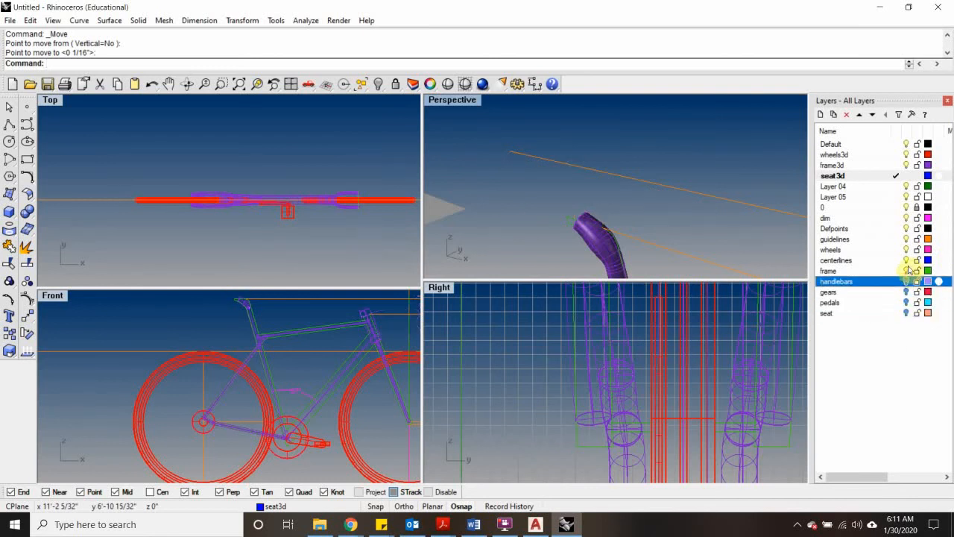
pyautogui.click(907, 313)
pyautogui.click(904, 270)
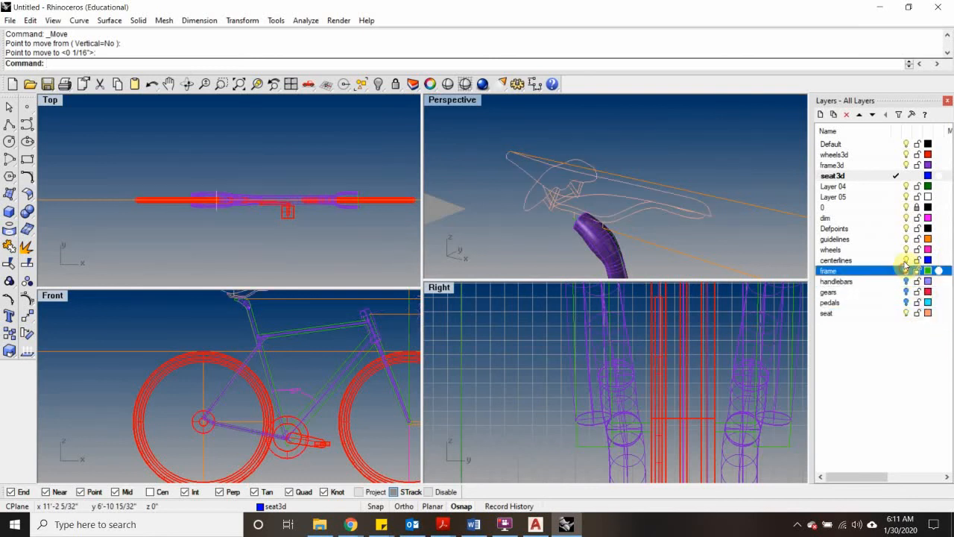
pyautogui.moveTo(905, 265); pyautogui.dragTo(905, 152)
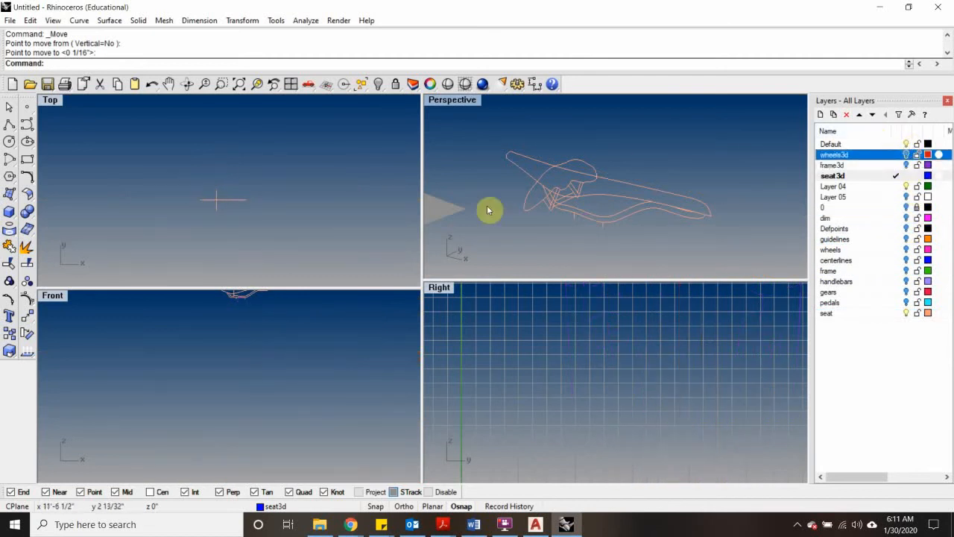
# Step: Select all the saddle curves and zoom every viewport to the selection
pyautogui.moveTo(488, 209); pyautogui.dragTo(460, 285, button='right')
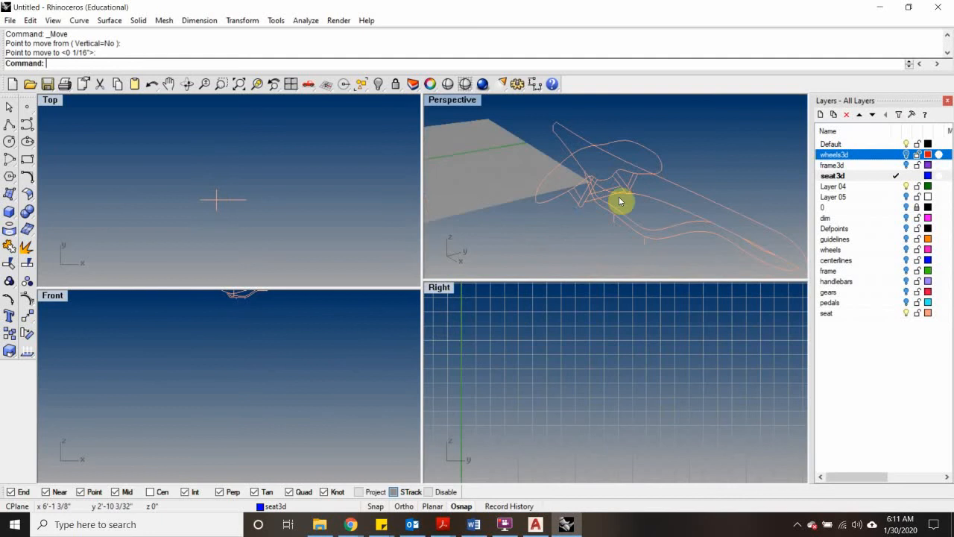
pyautogui.moveTo(620, 202); pyautogui.dragTo(646, 267, button='right')
pyautogui.moveTo(730, 145); pyautogui.dragTo(551, 224)
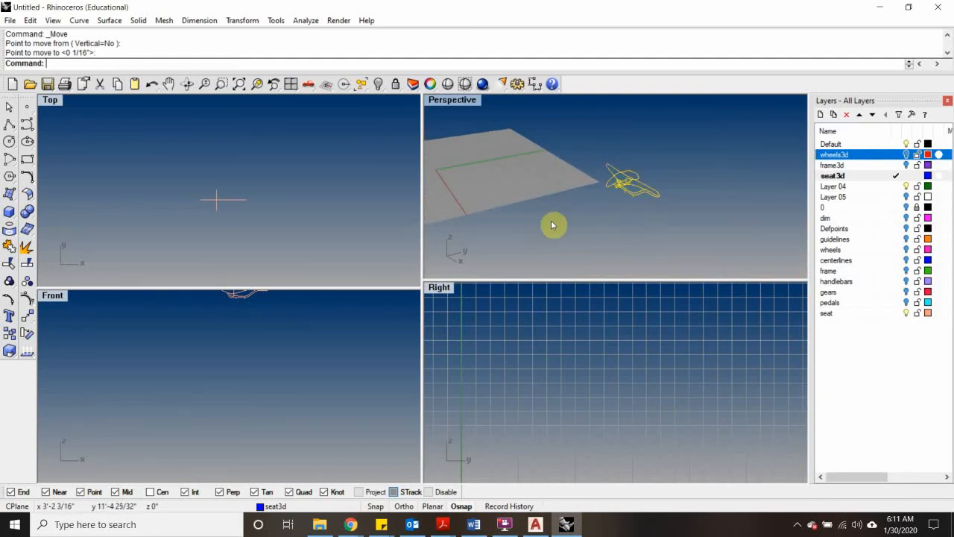
pyautogui.press('Return')
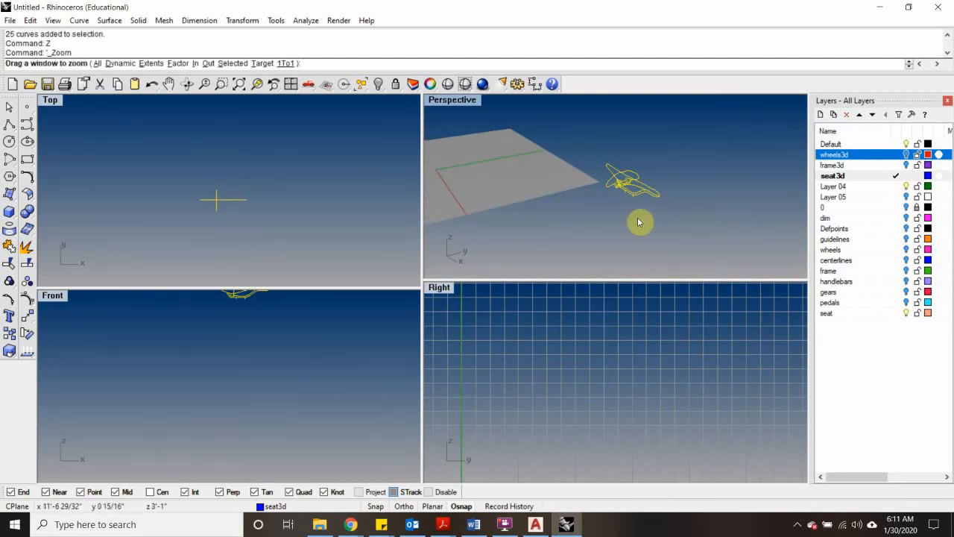
pyautogui.write('a')
pyautogui.press('Return')
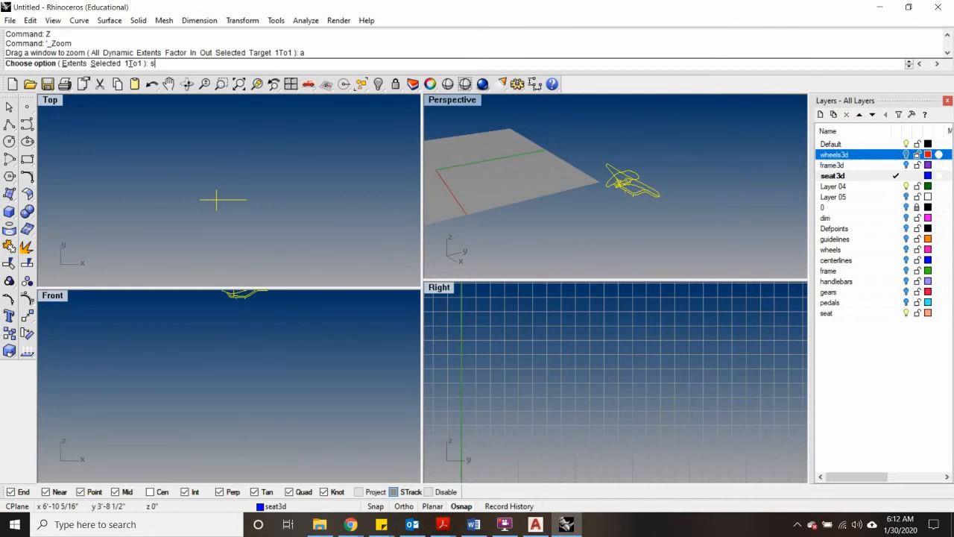
pyautogui.press('Return')
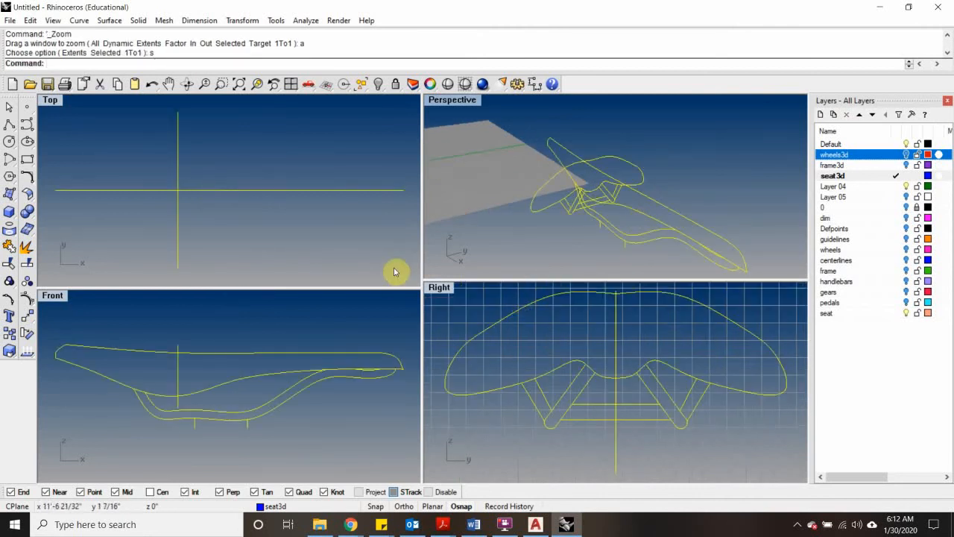
# Step: Make the Default layer current and draw a straight line across the saddle's nose tip, perpendicular to its centerline, in the Top view
pyautogui.scroll(-6, 149, 170)
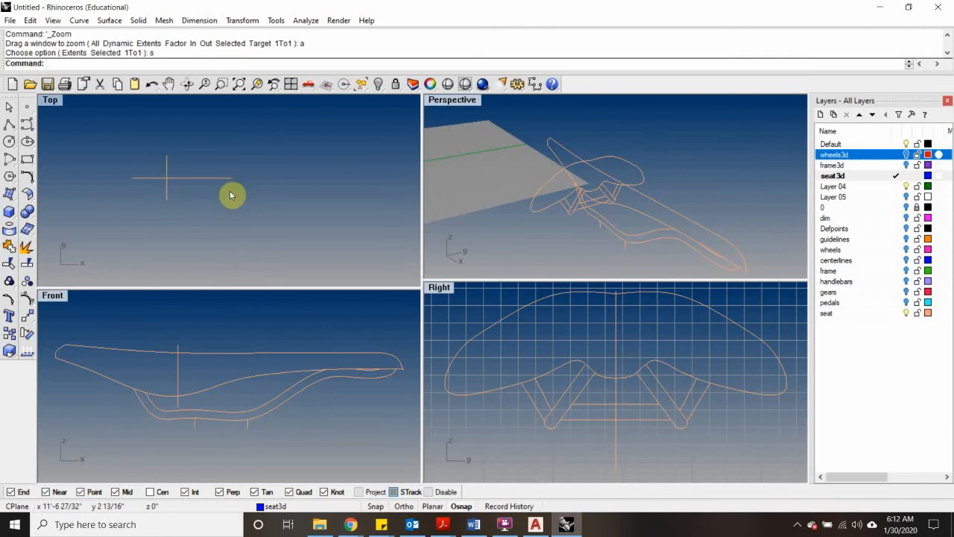
pyautogui.click(889, 146)
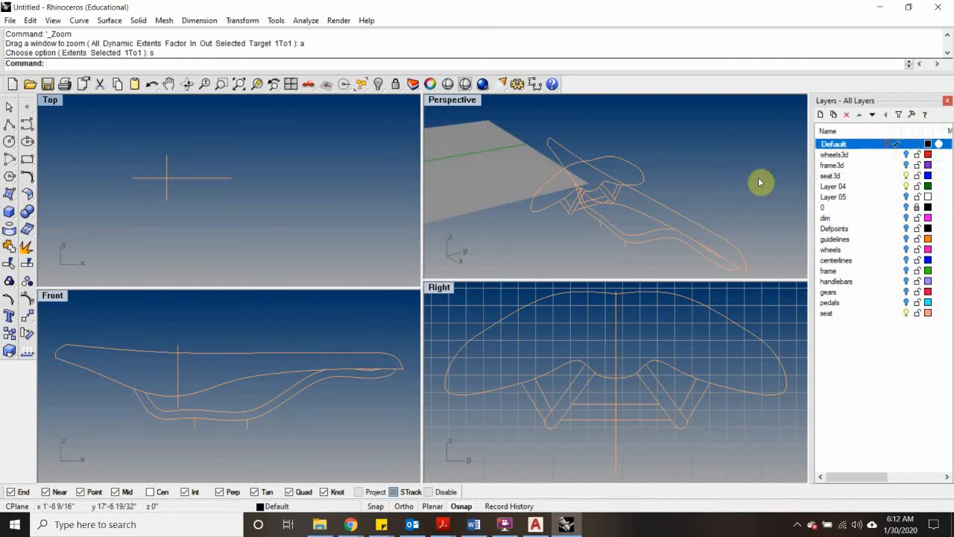
pyautogui.click(9, 123)
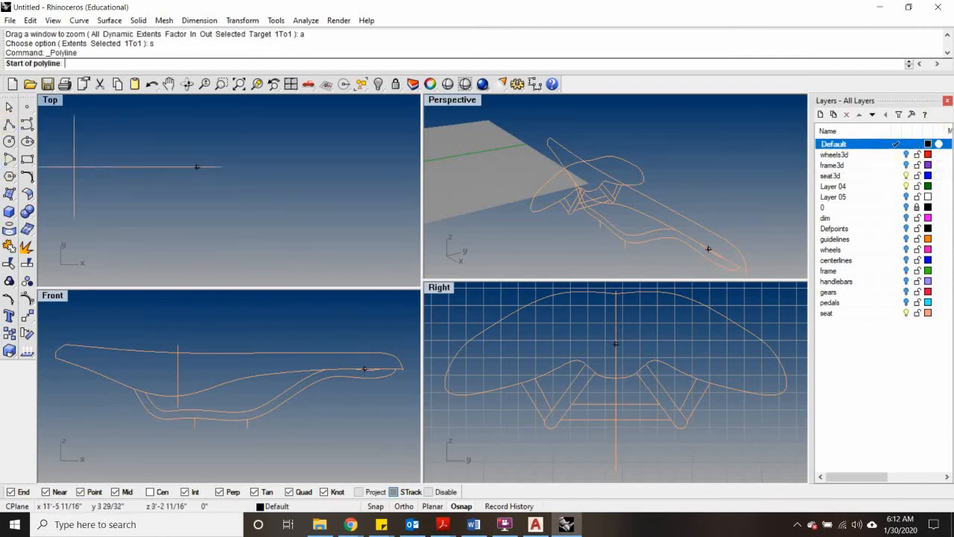
pyautogui.click(221, 111)
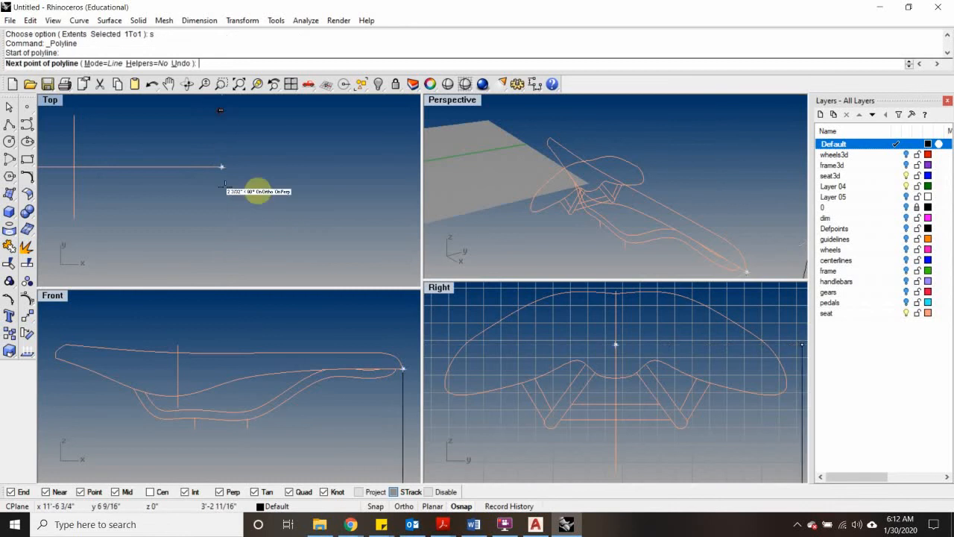
pyautogui.click(222, 246)
pyautogui.press('Return')
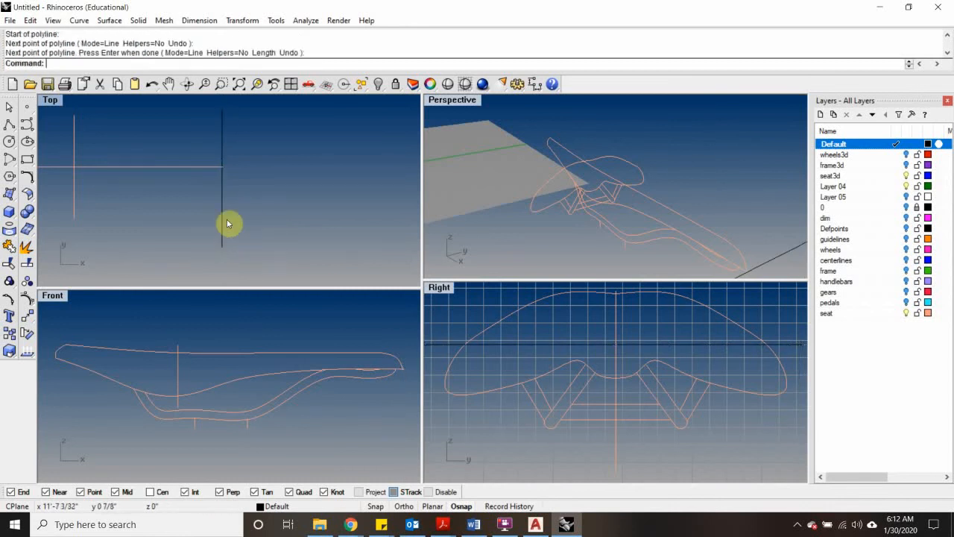
pyautogui.write('CO')
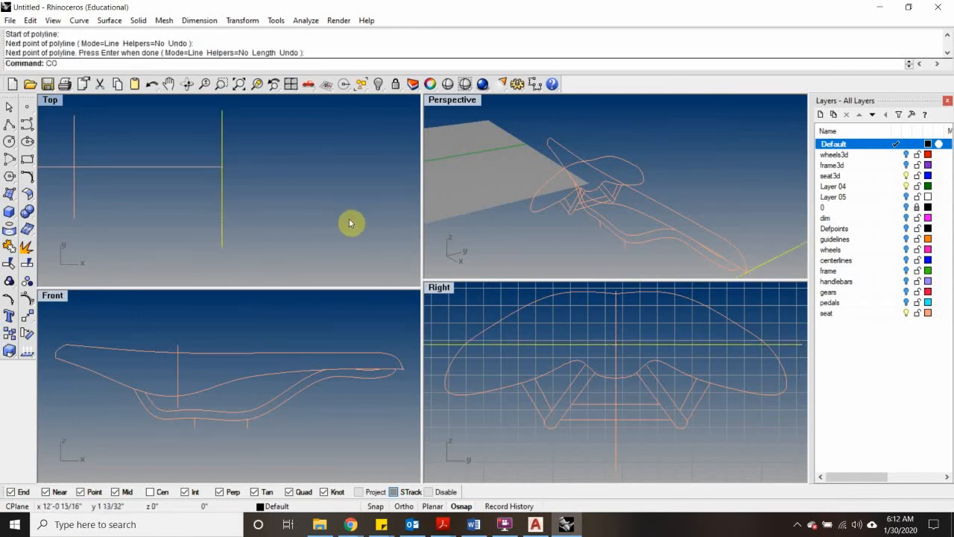
pyautogui.press('Return')
pyautogui.click(365, 214)
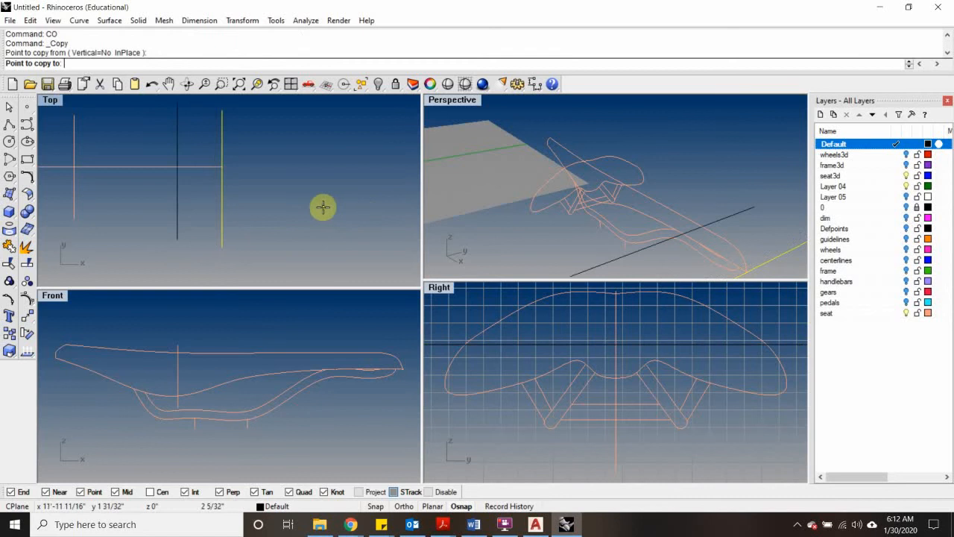
pyautogui.scroll(-5, 345, 351)
pyautogui.press('Escape')
# Step: Extrude the line at the nose tip vertically on both sides into a flat cutting plane extending above and below the saddle
pyautogui.scroll(-8, 345, 350)
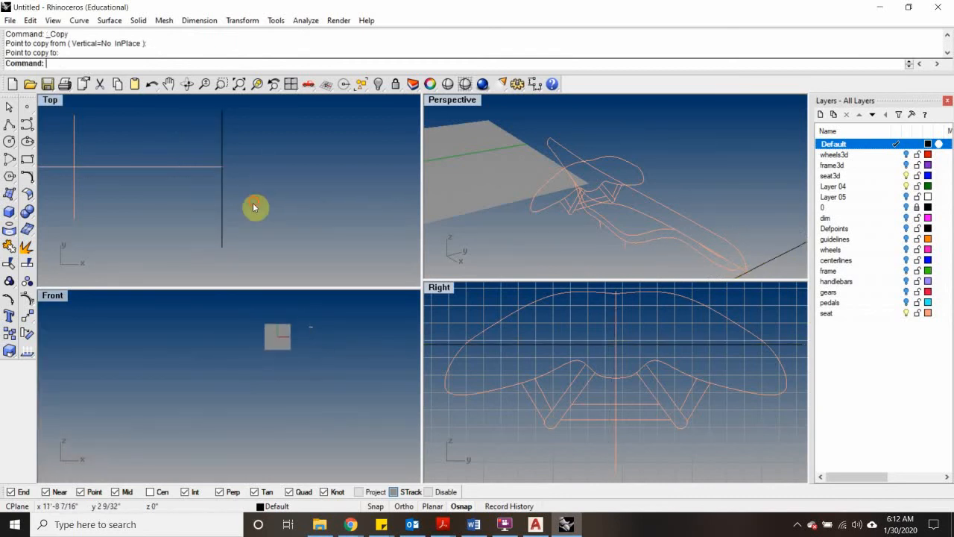
pyautogui.click(347, 337)
pyautogui.scroll(10, 313, 331)
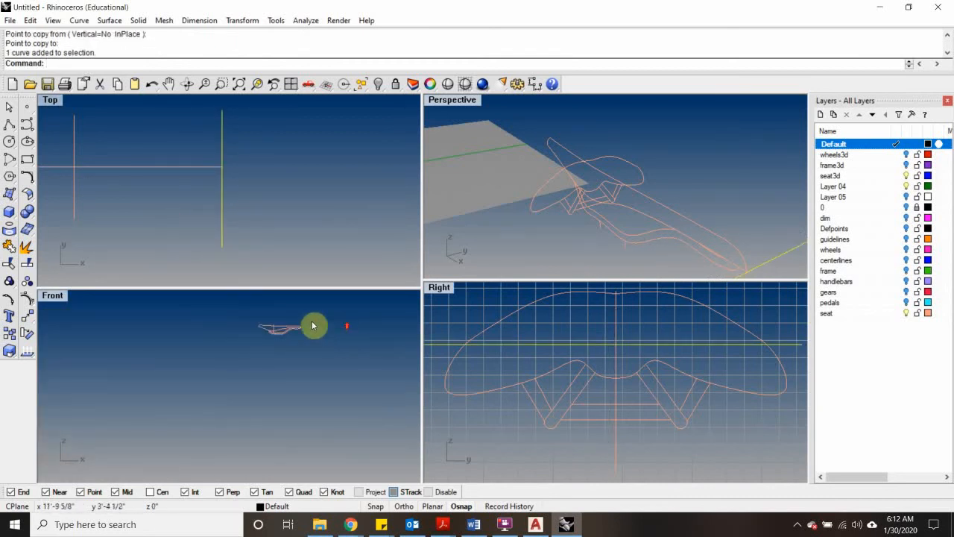
pyautogui.scroll(-10, 697, 358)
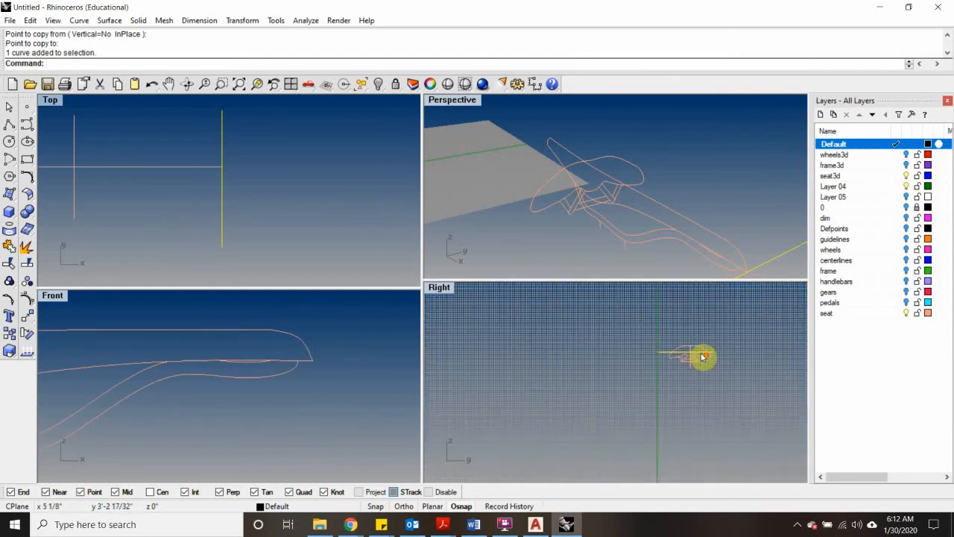
pyautogui.scroll(-3, 730, 219)
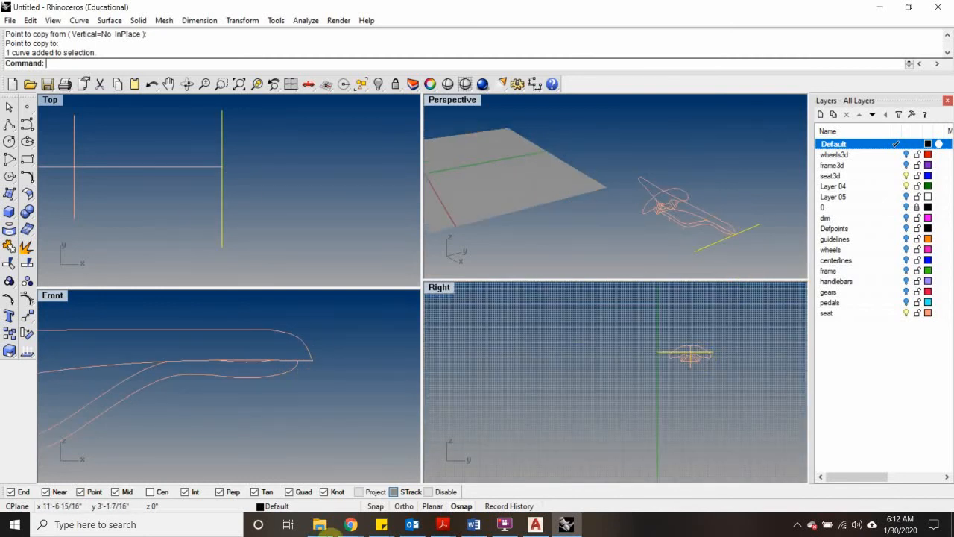
pyautogui.scroll(-4, 356, 355)
pyautogui.moveTo(279, 186); pyautogui.dragTo(320, 234, button='right')
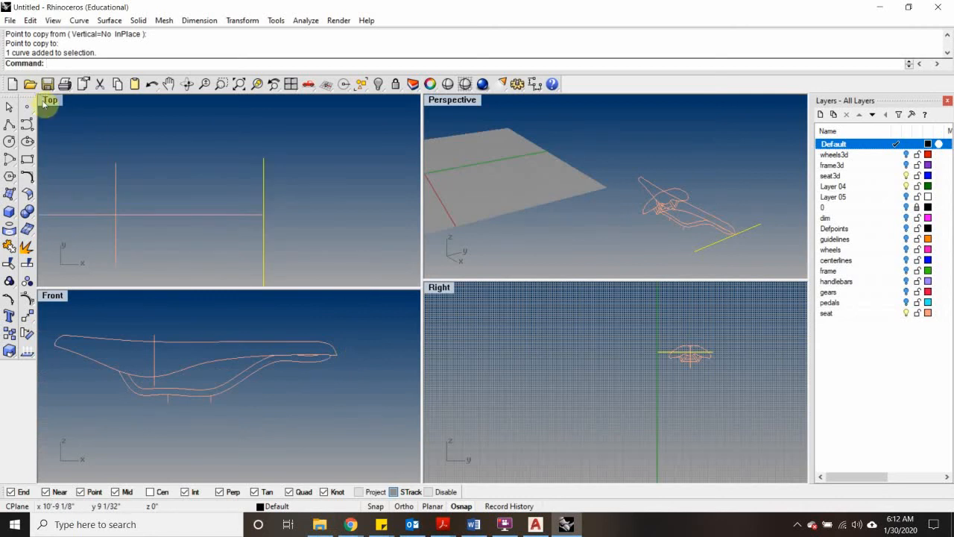
pyautogui.press('Return')
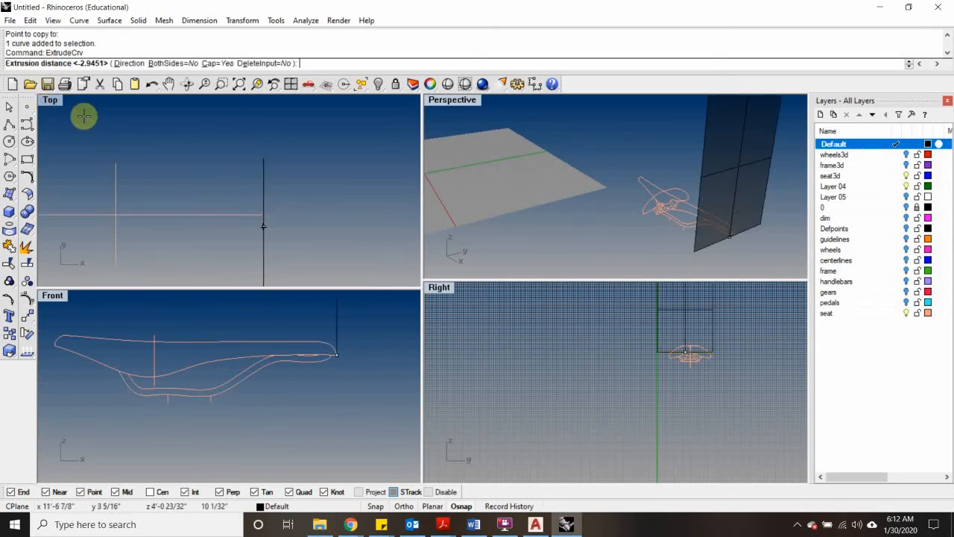
pyautogui.click(180, 65)
pyautogui.click(339, 437)
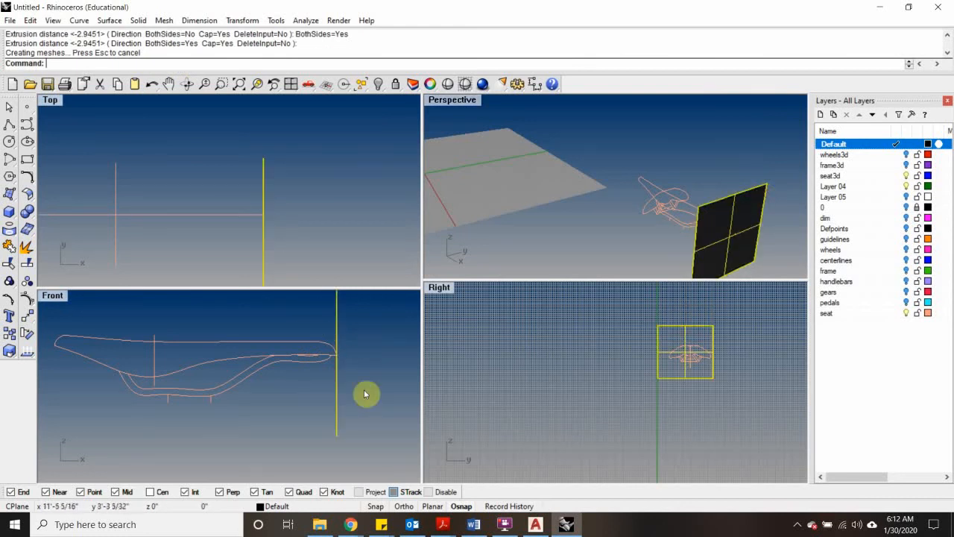
# Step: Copy the cutting plane to mid-saddle, to the wide cross-profile, and to the saddle's rear end about 10 3/4" from the original
pyautogui.write('Copy')
pyautogui.press('Return')
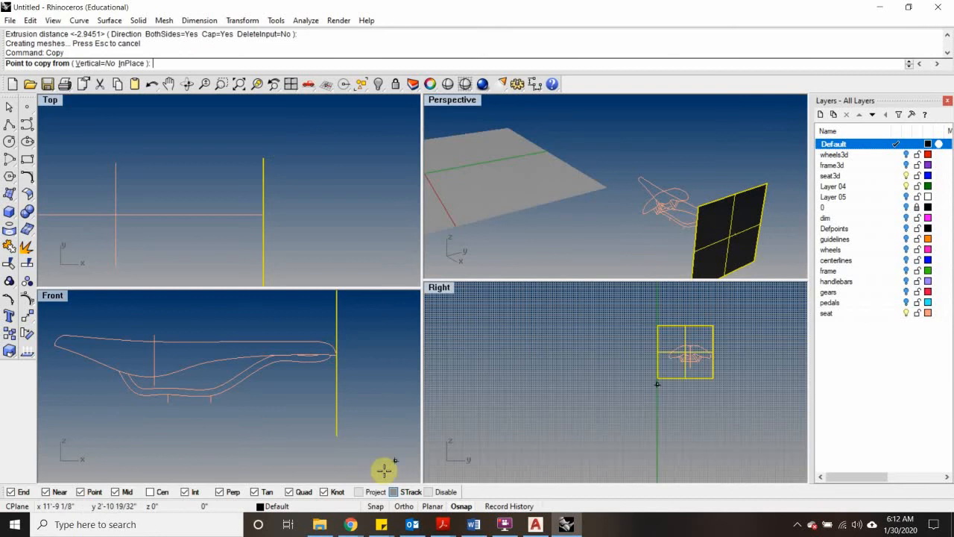
pyautogui.click(362, 481)
pyautogui.moveTo(287, 472); pyautogui.dragTo(288, 444, button='right')
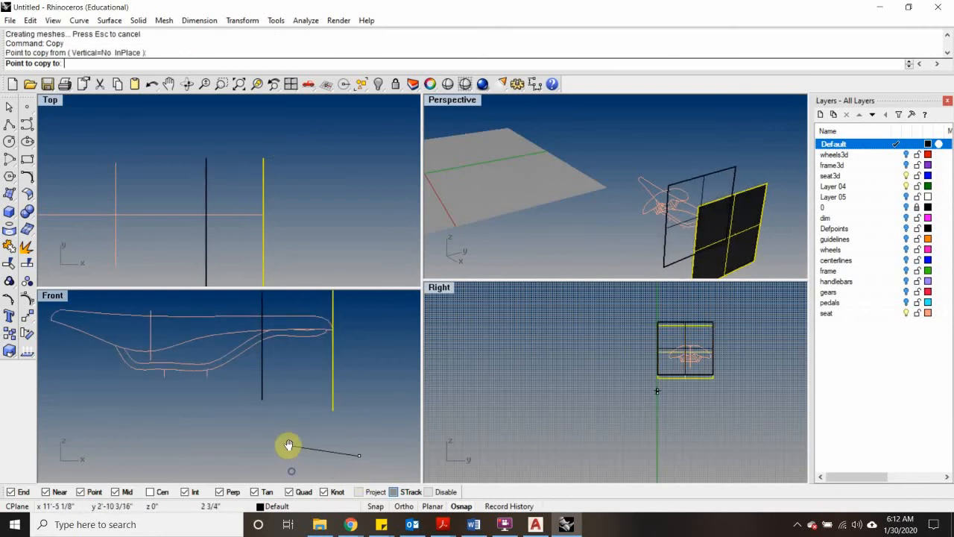
pyautogui.click(290, 468)
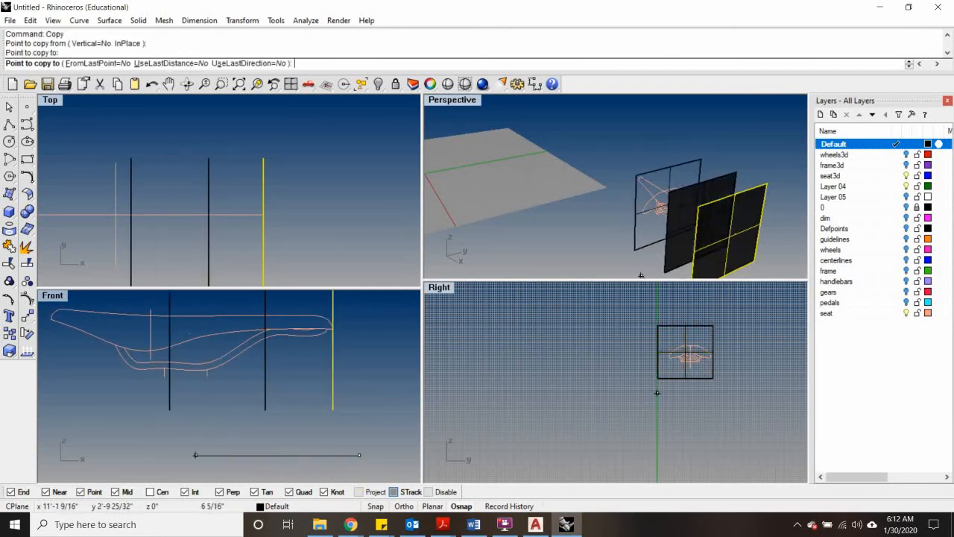
pyautogui.click(177, 475)
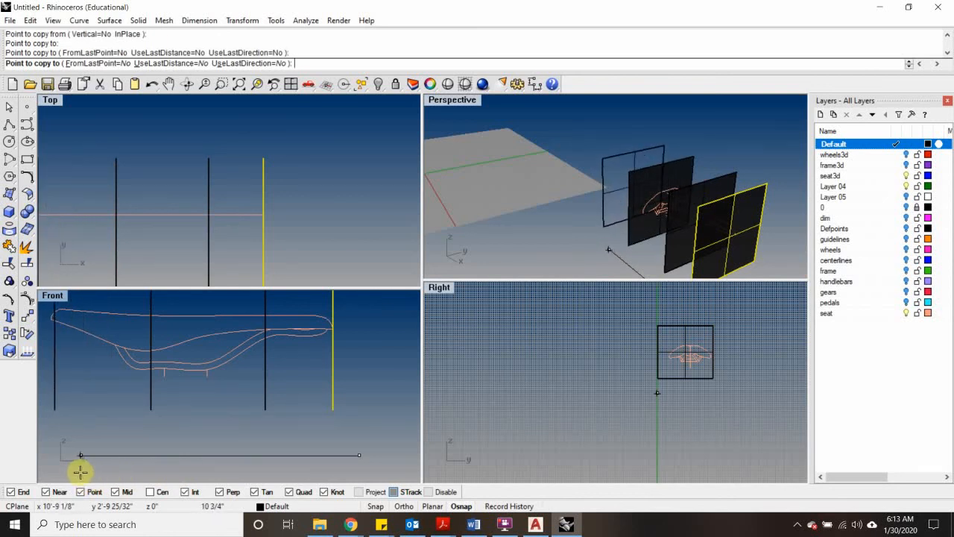
pyautogui.click(81, 471)
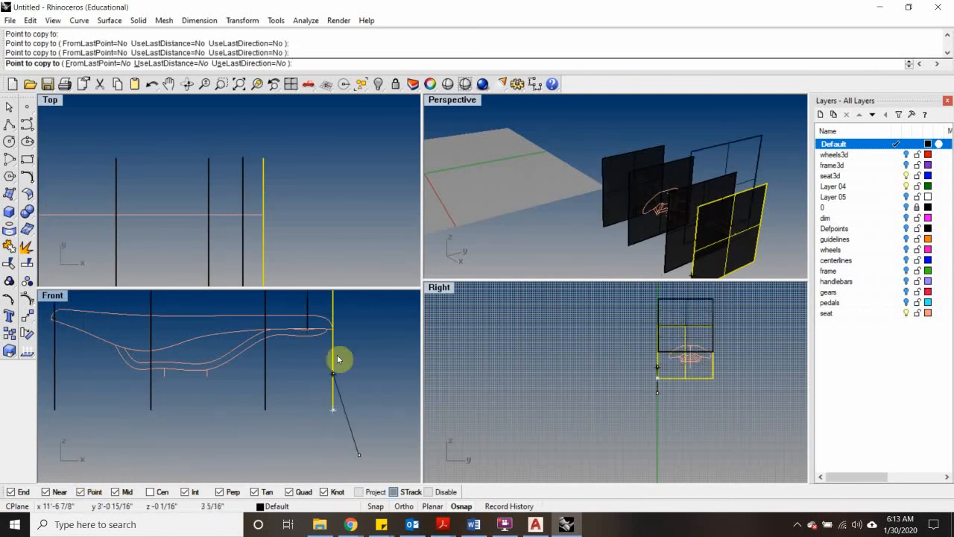
pyautogui.press('Return')
# Step: Try to intersect the saddle's upper, lower and end side-outline curves using Intersect without the planes, and undo the result
pyautogui.moveTo(643, 196); pyautogui.dragTo(683, 155, button='right')
pyautogui.scroll(2, 701, 175)
pyautogui.scroll(3, 703, 165)
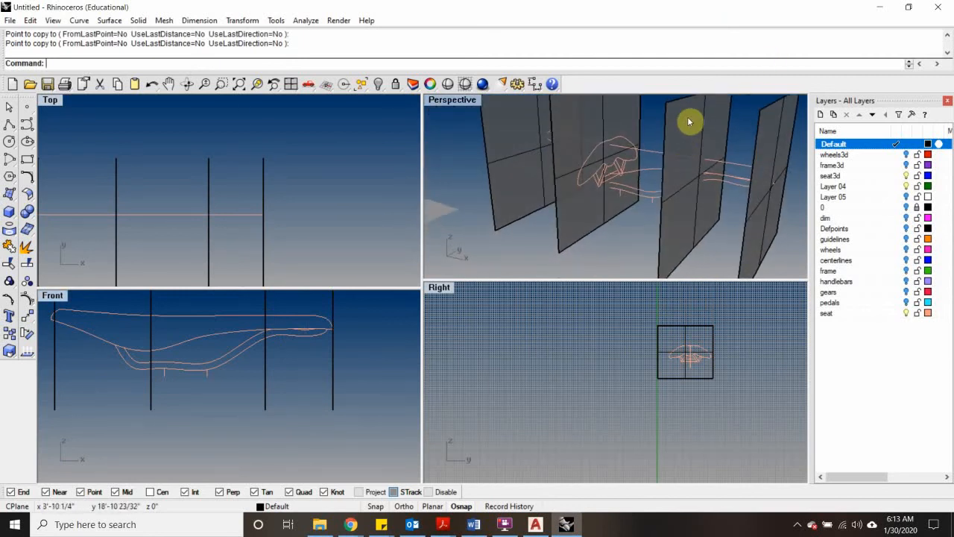
pyautogui.scroll(-4, 589, 153)
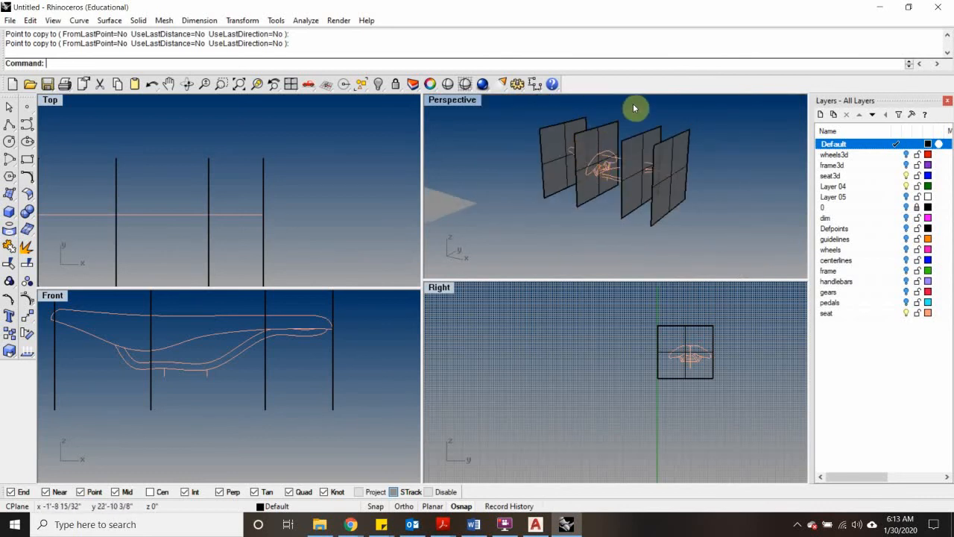
pyautogui.write('sect')
pyautogui.press('Return')
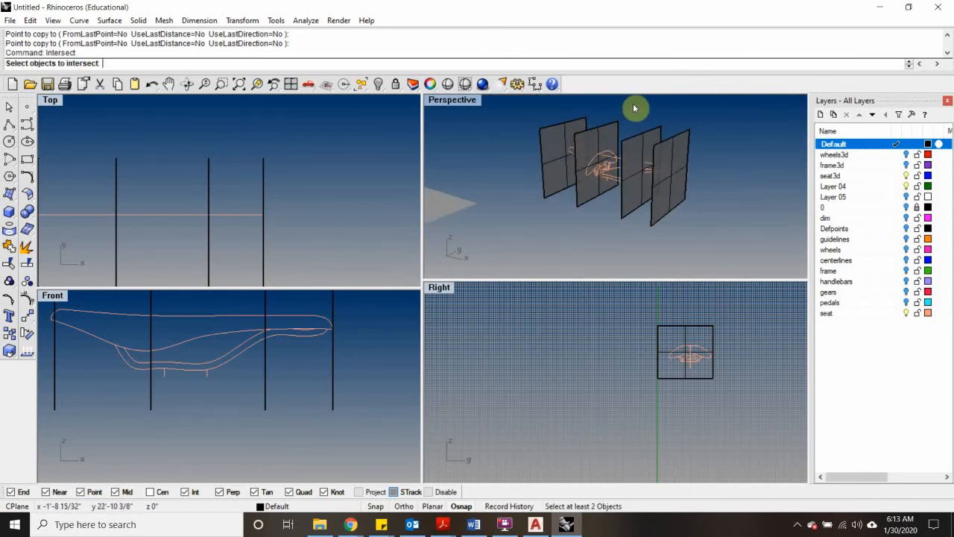
pyautogui.scroll(4, 667, 170)
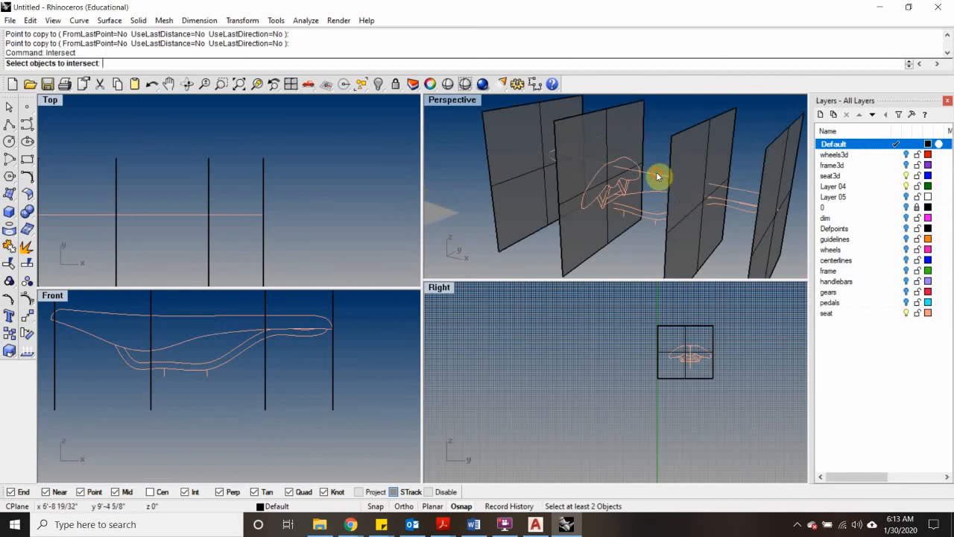
pyautogui.click(657, 176)
pyautogui.click(648, 192)
pyautogui.scroll(4, 548, 161)
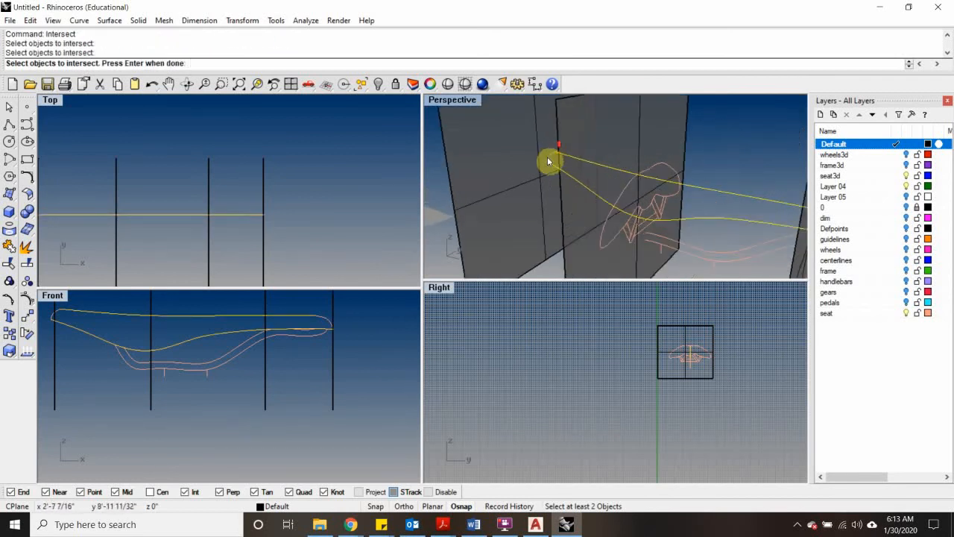
pyautogui.scroll(2, 552, 158)
pyautogui.click(556, 157)
pyautogui.scroll(-8, 557, 156)
pyautogui.scroll(5, 721, 191)
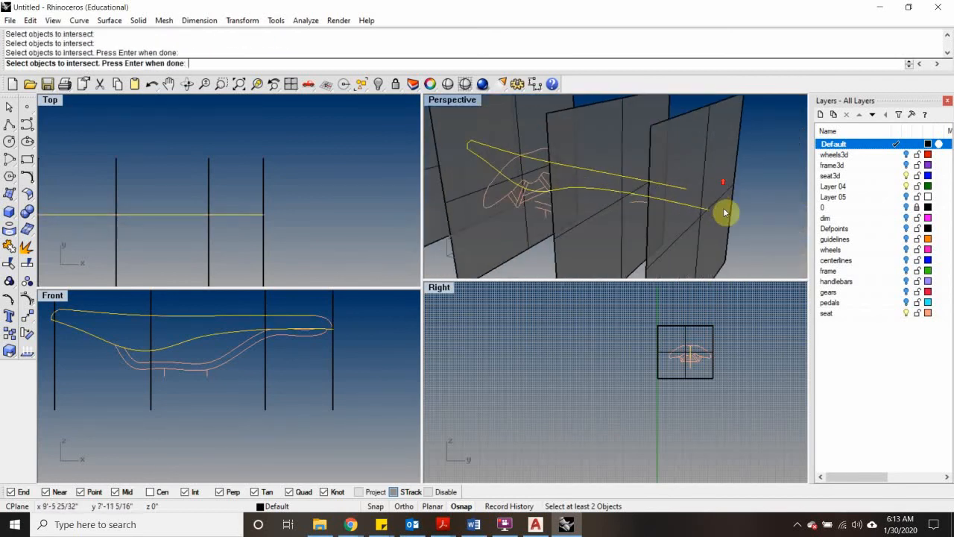
pyautogui.press('Return')
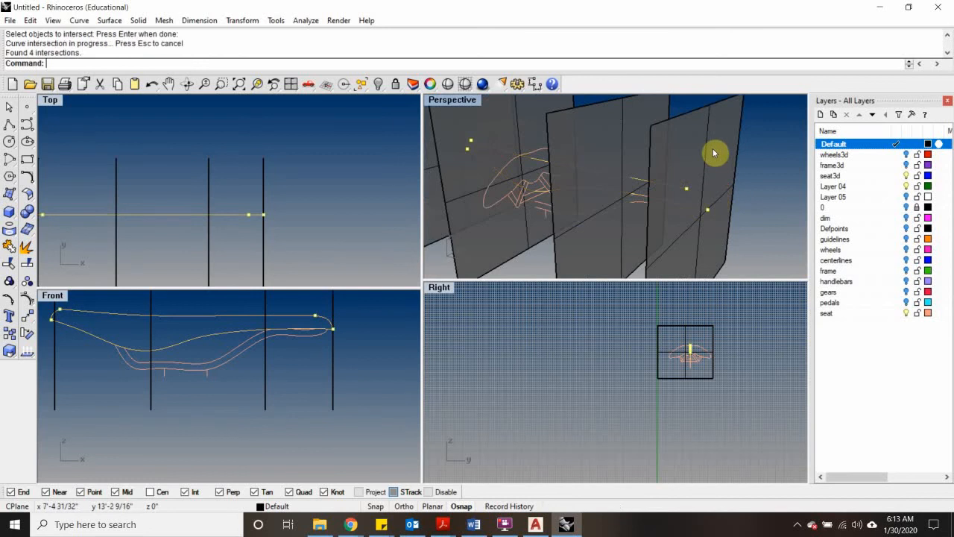
pyautogui.scroll(-5, 619, 197)
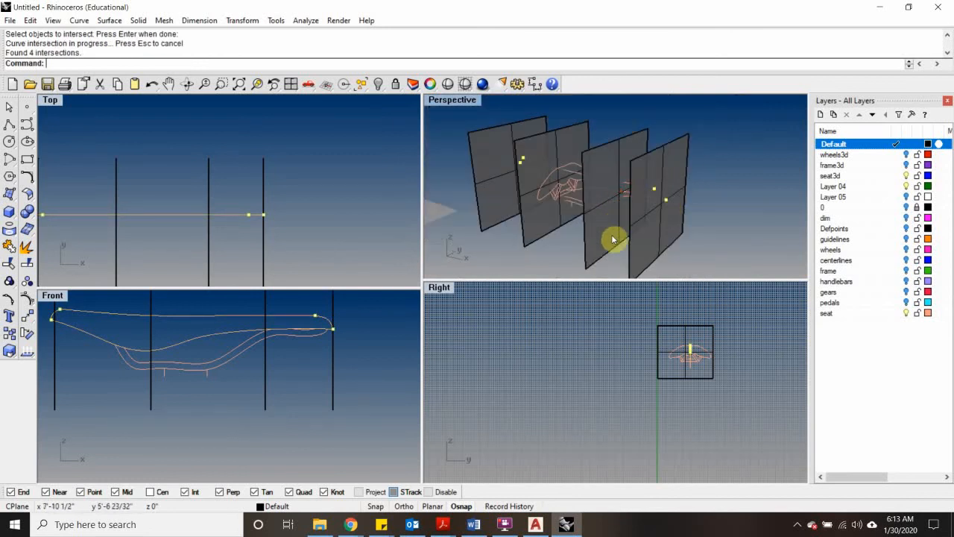
pyautogui.hotkey('ctrl', 'z')
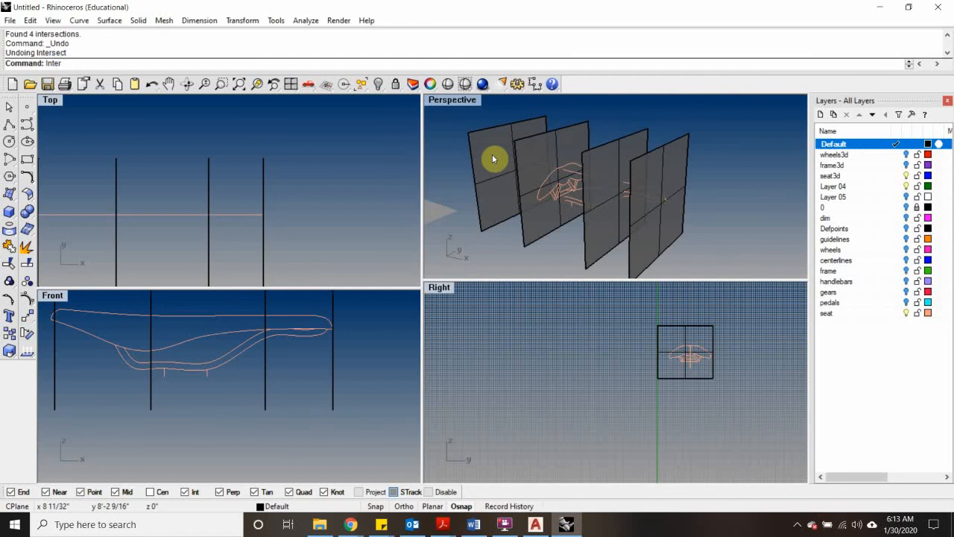
# Step: Intersect the four cutting planes with the saddle's side-outline curves to generate intersection points
pyautogui.press('Return')
pyautogui.moveTo(515, 100); pyautogui.dragTo(570, 160, button='right')
pyautogui.moveTo(702, 130); pyautogui.dragTo(469, 154)
pyautogui.scroll(5, 497, 174)
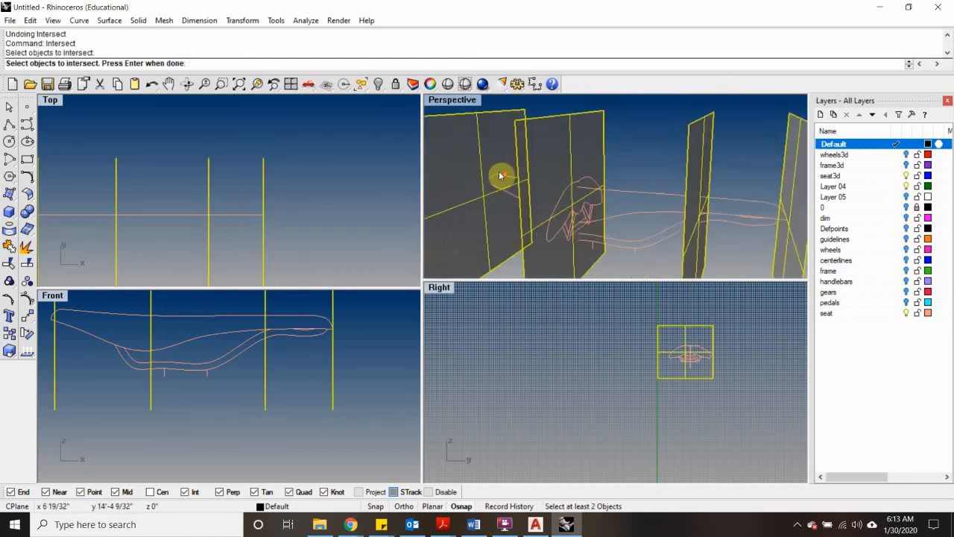
pyautogui.scroll(-3, 571, 179)
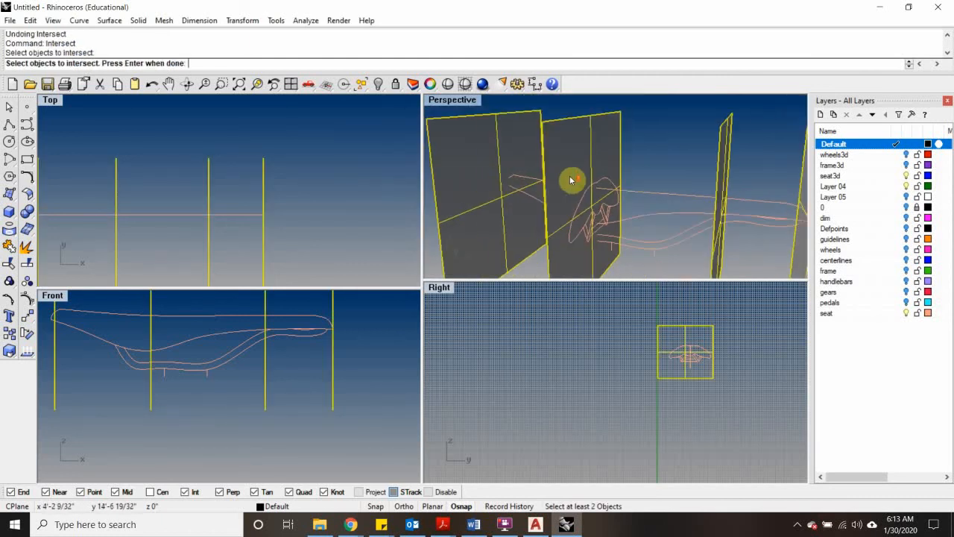
pyautogui.click(535, 181)
pyautogui.click(527, 200)
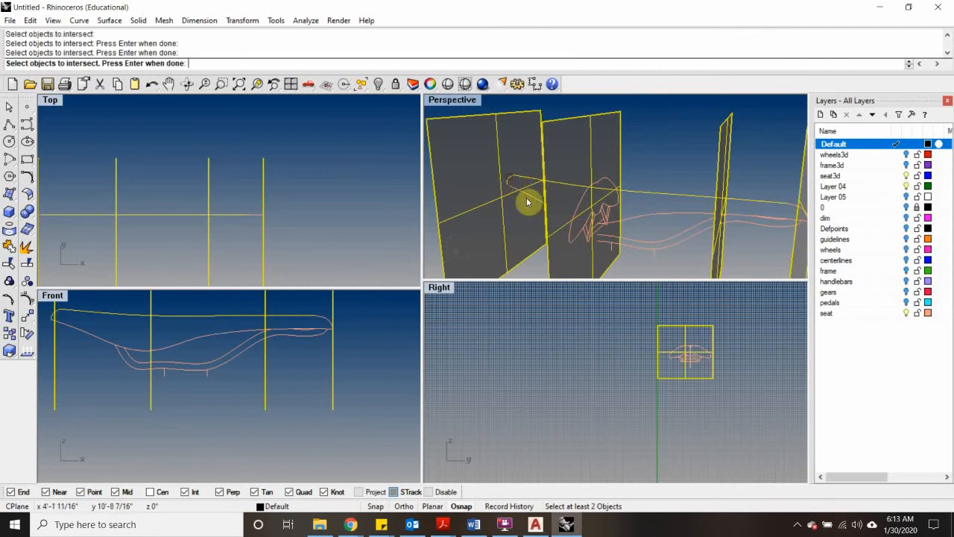
pyautogui.moveTo(741, 213); pyautogui.dragTo(592, 209, button='right')
pyautogui.press('Return')
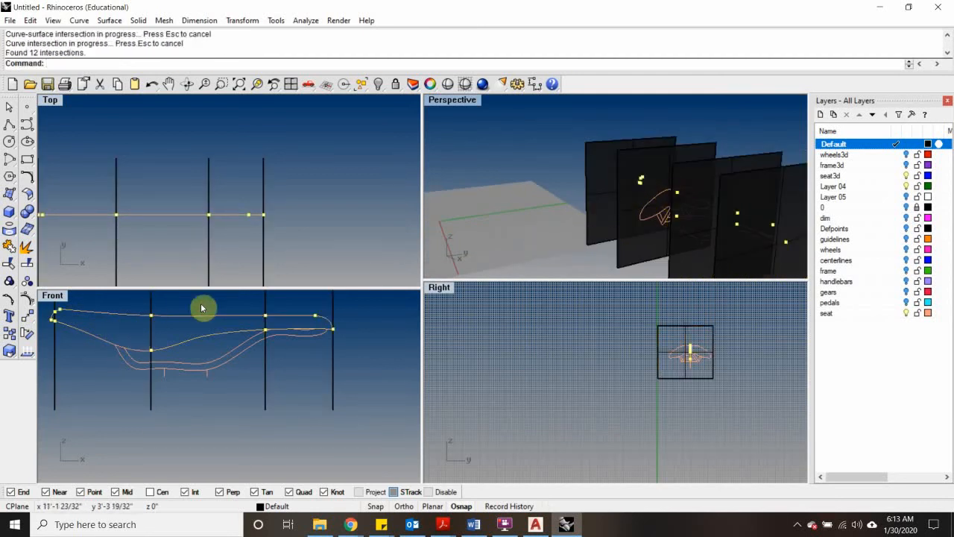
# Step: Examine the generated intersection points on the cutting planes and against the saddle's cross-profile
pyautogui.scroll(5, 692, 222)
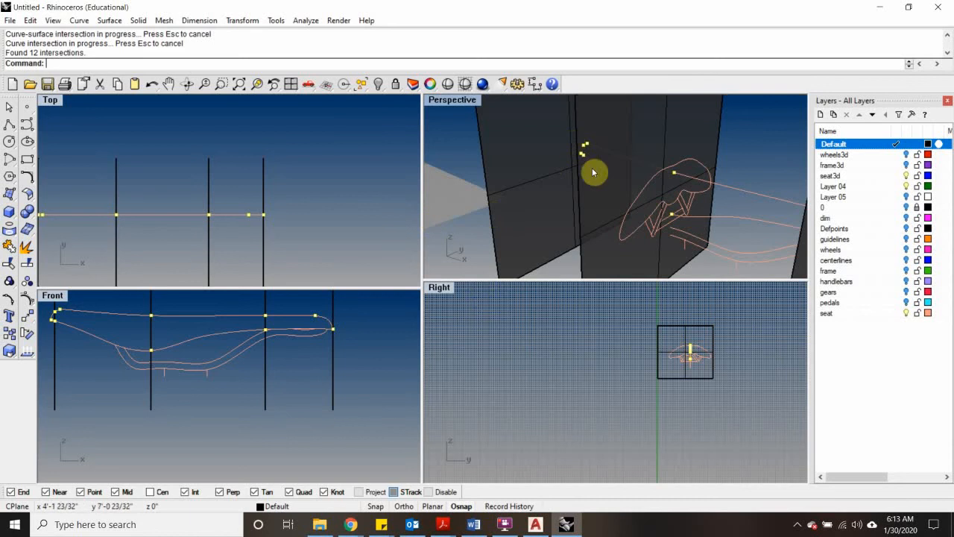
pyautogui.scroll(-6, 606, 176)
pyautogui.scroll(6, 741, 215)
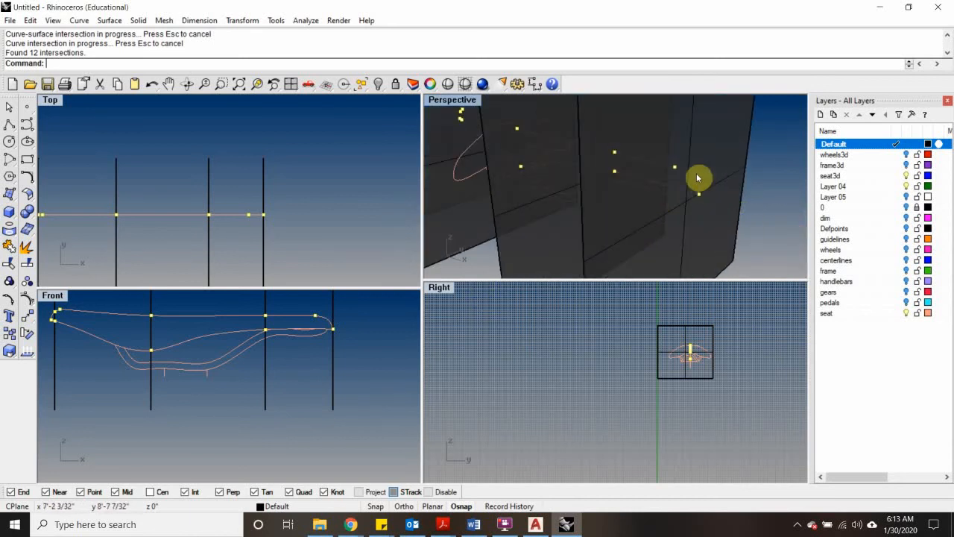
pyautogui.scroll(2, 700, 182)
pyautogui.scroll(-3, 707, 195)
pyautogui.scroll(4, 626, 179)
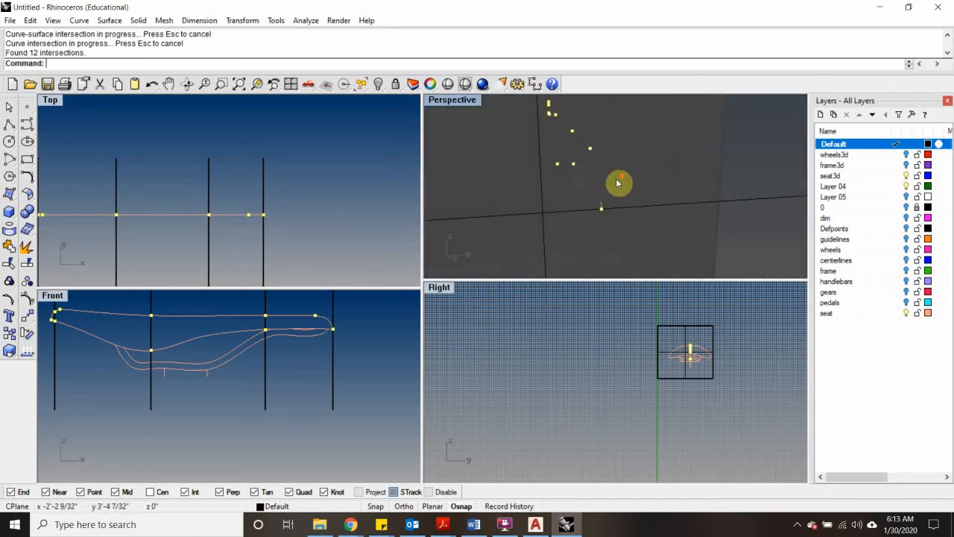
pyautogui.moveTo(552, 241); pyautogui.dragTo(661, 204, button='right')
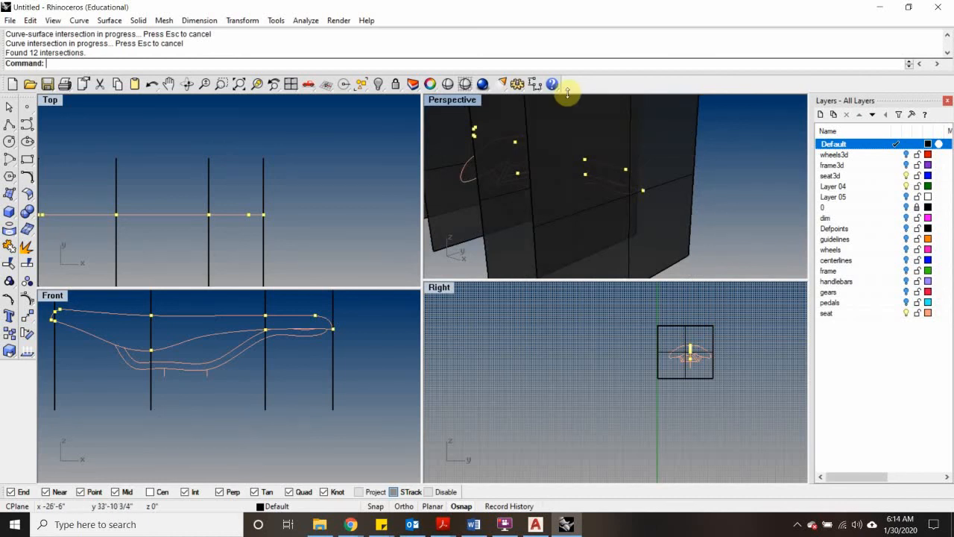
pyautogui.scroll(5, 727, 351)
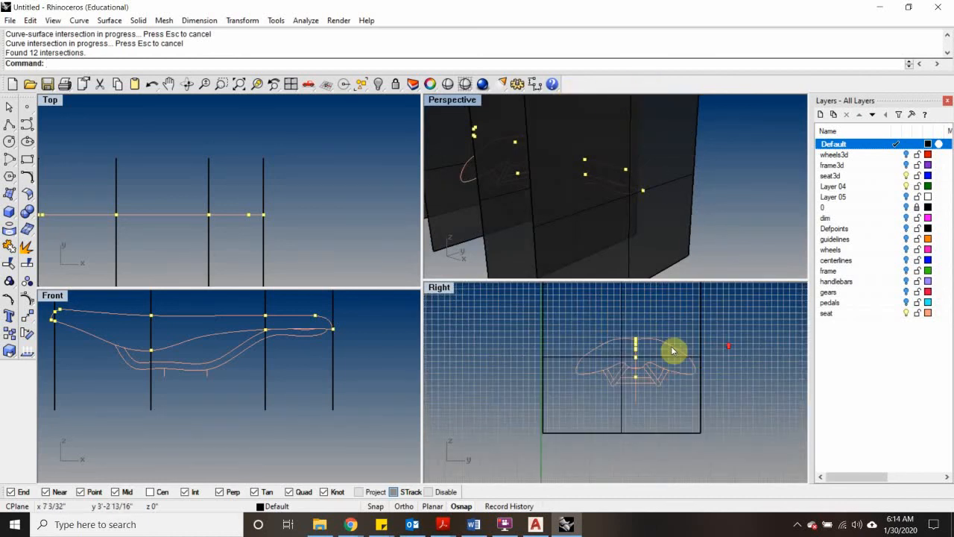
pyautogui.scroll(3, 612, 369)
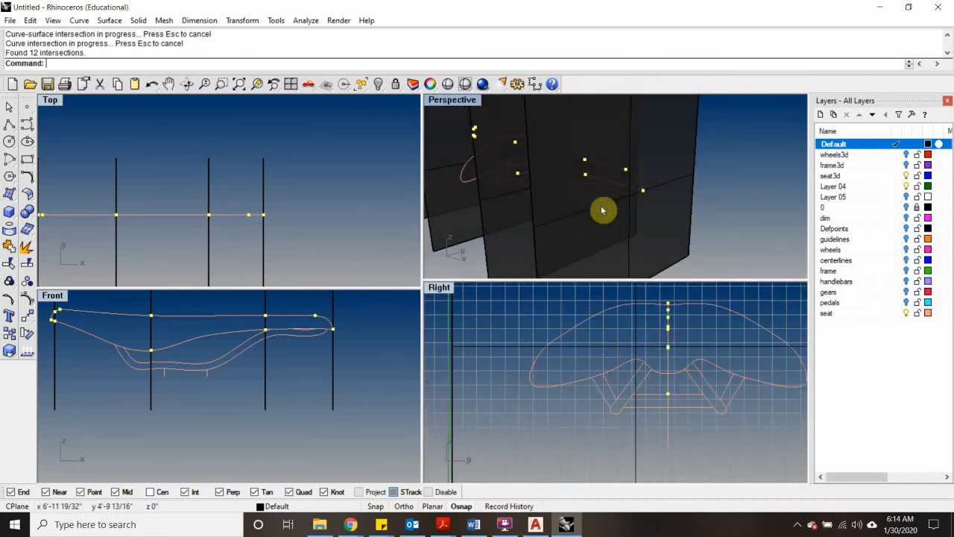
# Step: Delete the stray intersection point on the saddle's upper outline, between the last two cutting planes
pyautogui.click(736, 164)
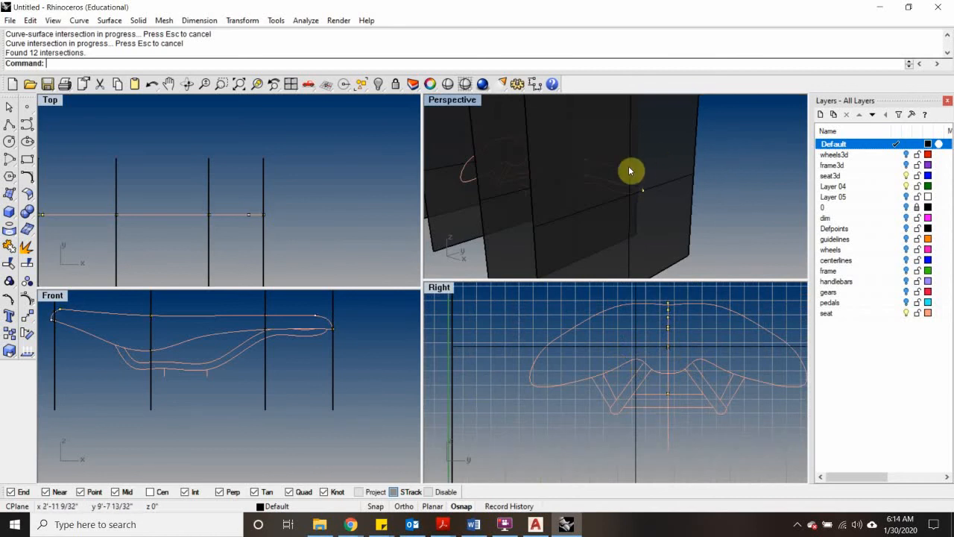
pyautogui.scroll(-2, 629, 172)
pyautogui.moveTo(628, 173); pyautogui.dragTo(706, 191, button='right')
pyautogui.scroll(3, 653, 173)
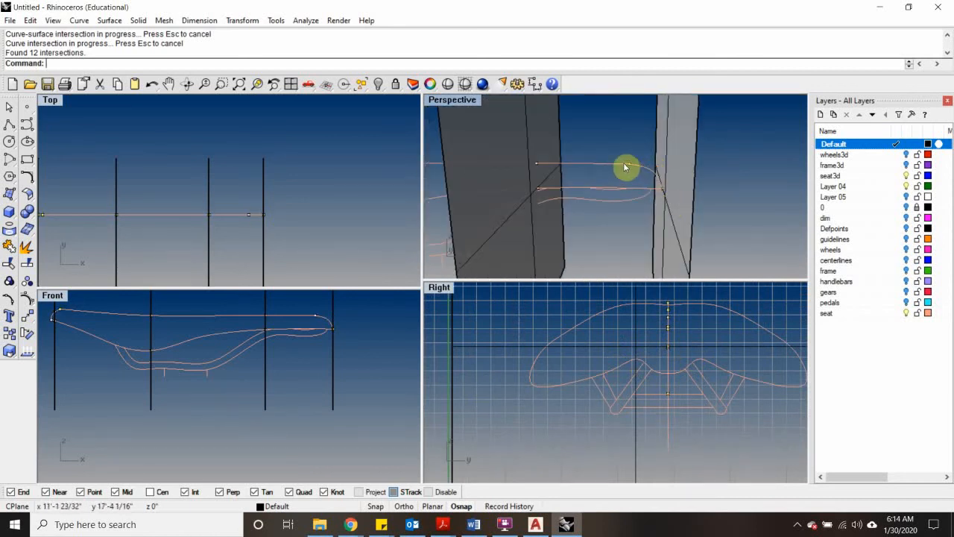
pyautogui.moveTo(616, 127); pyautogui.dragTo(635, 172)
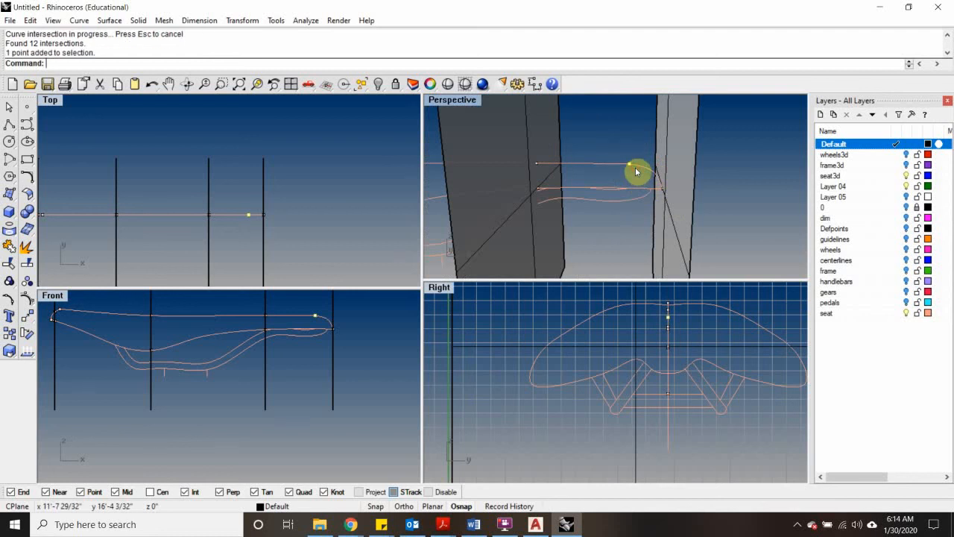
pyautogui.press('Delete')
pyautogui.click(687, 193)
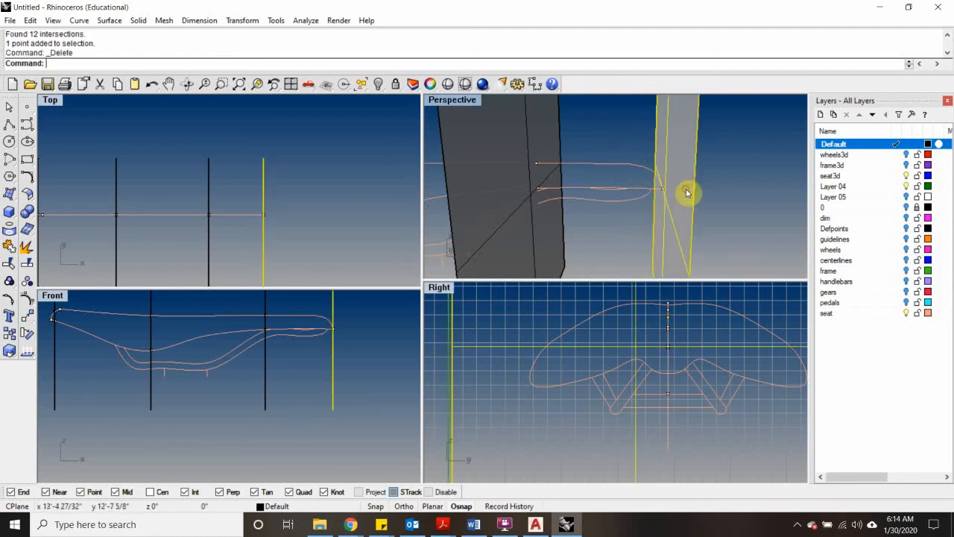
pyautogui.scroll(-9, 678, 369)
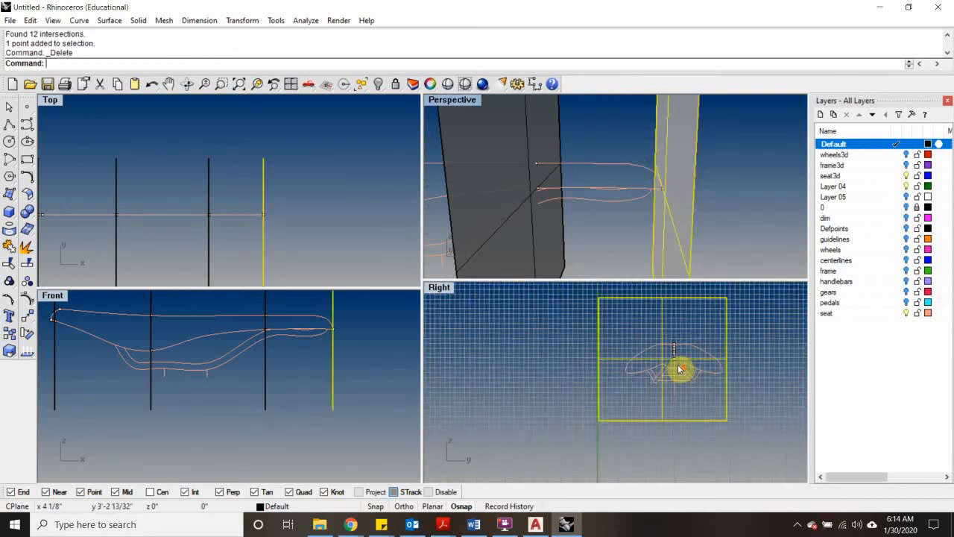
pyautogui.scroll(9, 679, 369)
pyautogui.scroll(3, 675, 366)
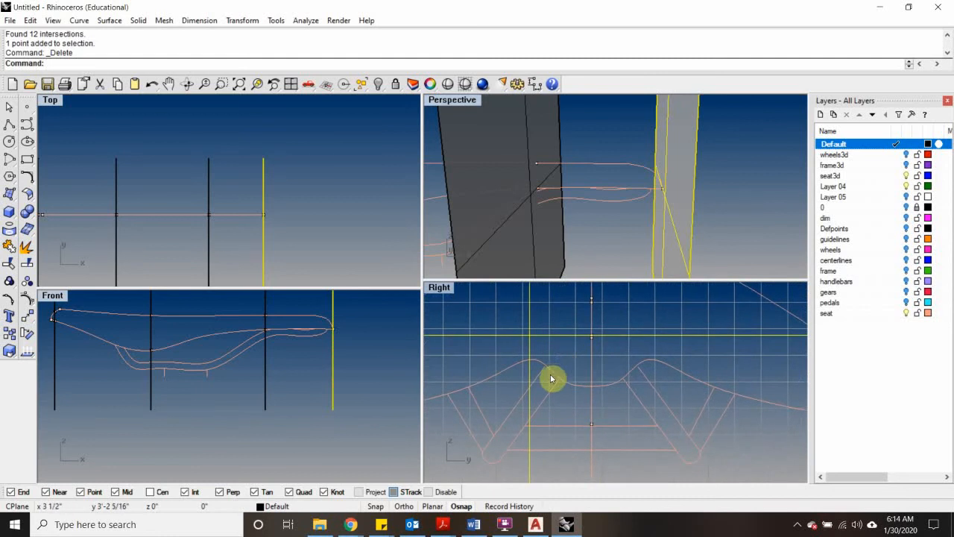
pyautogui.scroll(-4, 709, 307)
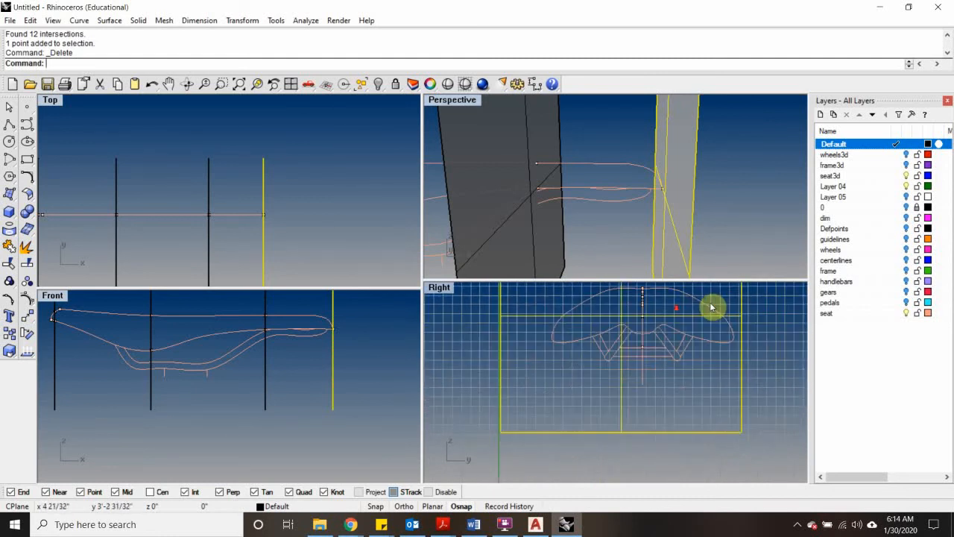
pyautogui.click(765, 320)
# Step: Create a new layer and set its color to orange, about RGB 255, 122, 0
pyautogui.click(821, 116)
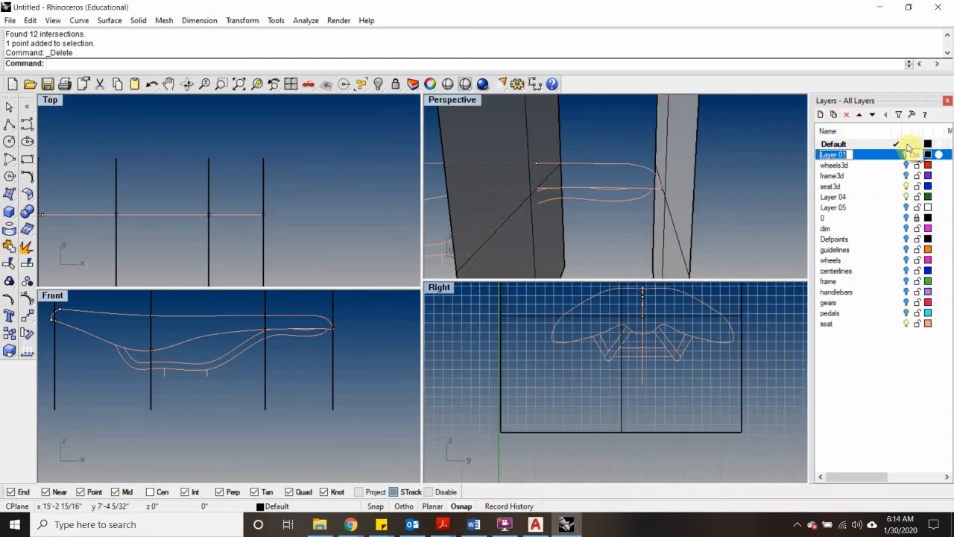
pyautogui.click(929, 154)
pyautogui.click(584, 201)
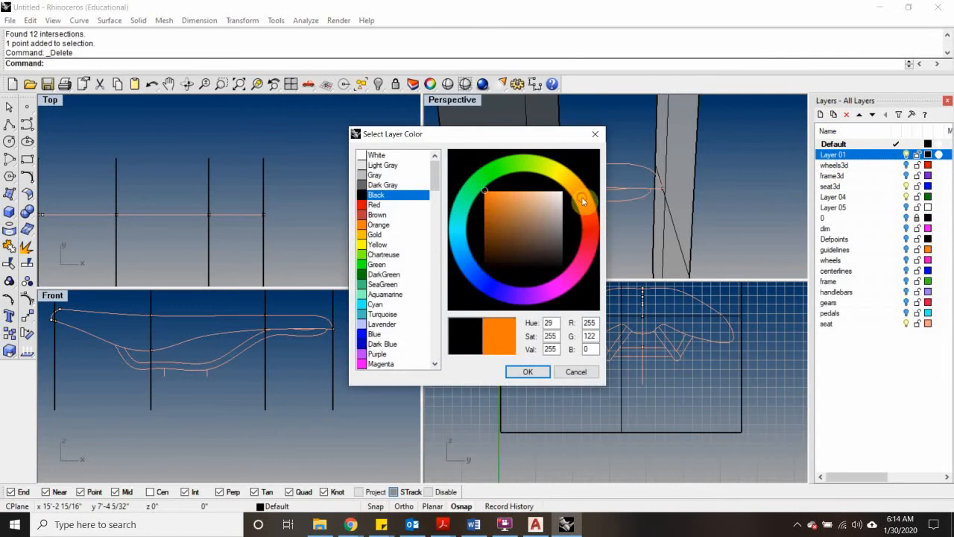
pyautogui.click(524, 371)
# Step: With Layer 01 current and object snaps disabled, draw a control-point curve arching from the profile's lower edge up to the centerline in the Right view
pyautogui.scroll(5, 656, 321)
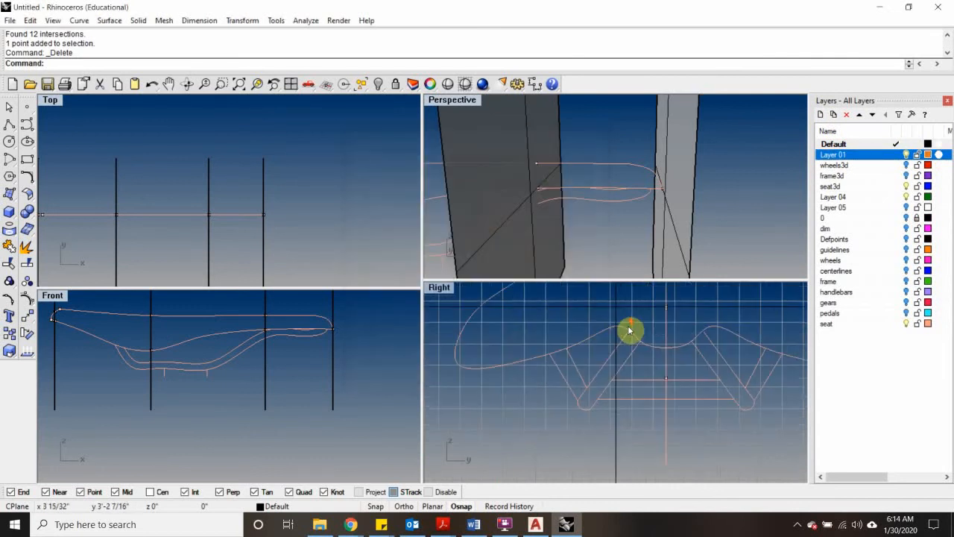
pyautogui.click(27, 125)
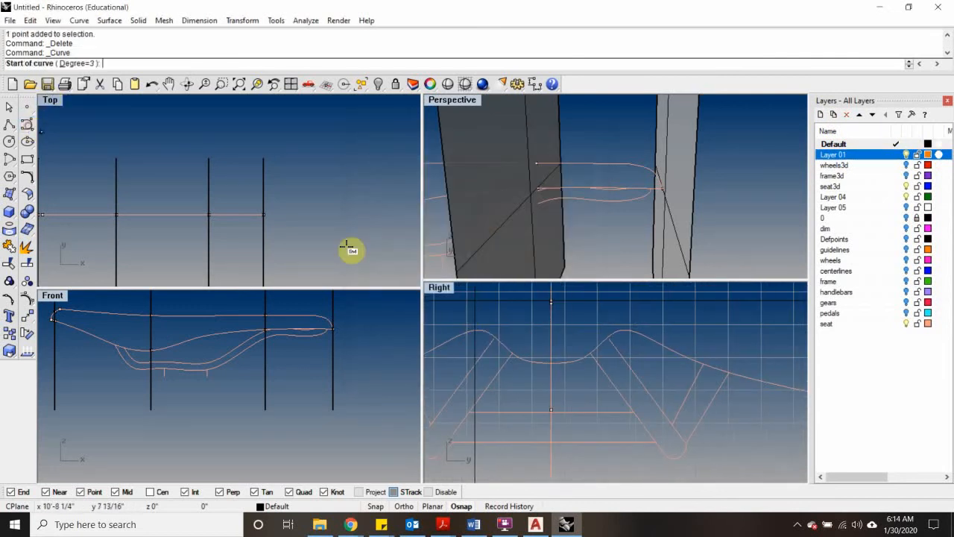
pyautogui.scroll(1, 552, 417)
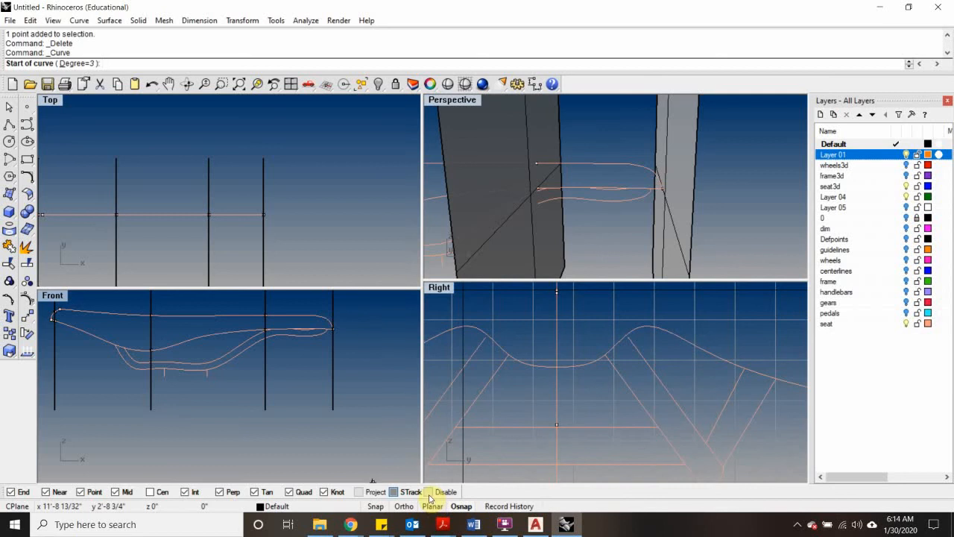
pyautogui.scroll(2, 555, 347)
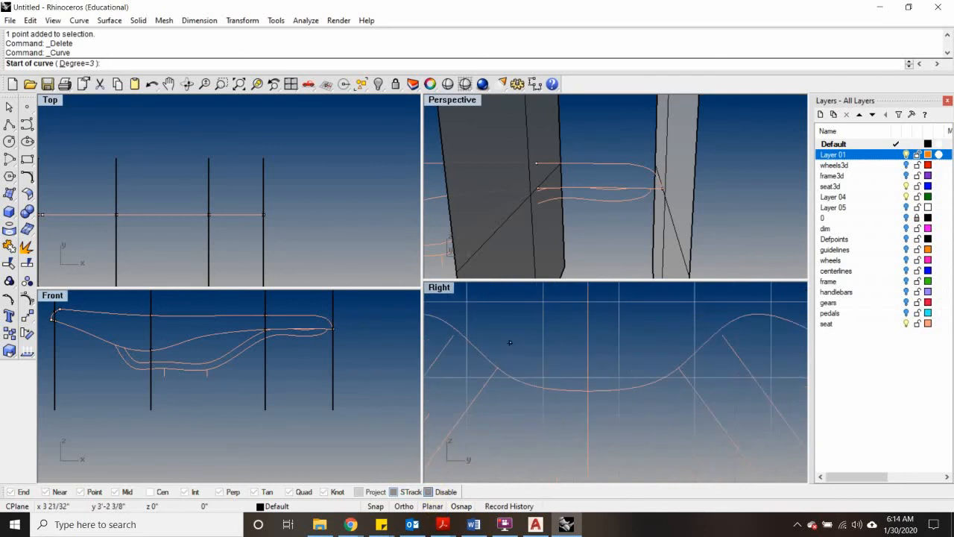
pyautogui.click(893, 155)
pyautogui.scroll(-3, 486, 358)
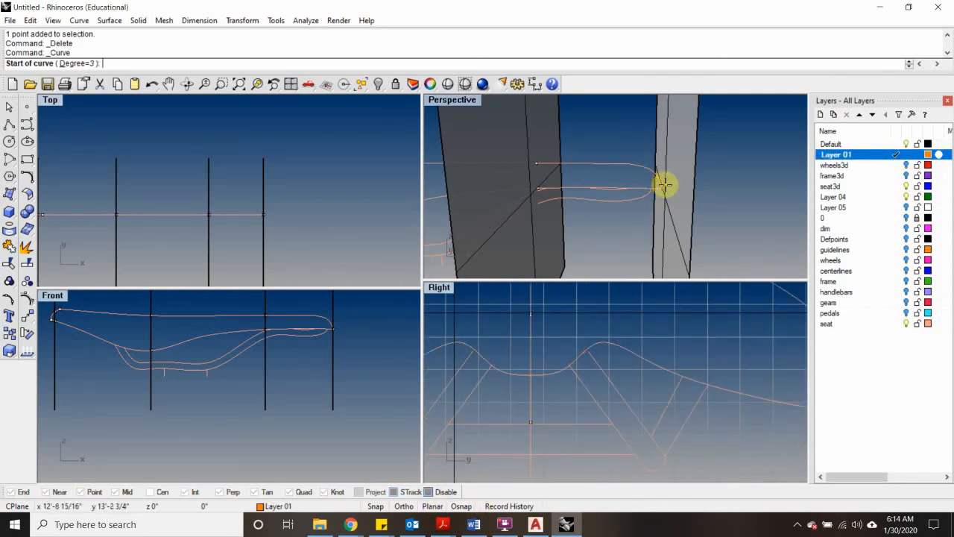
pyautogui.scroll(1, 478, 361)
pyautogui.click(481, 355)
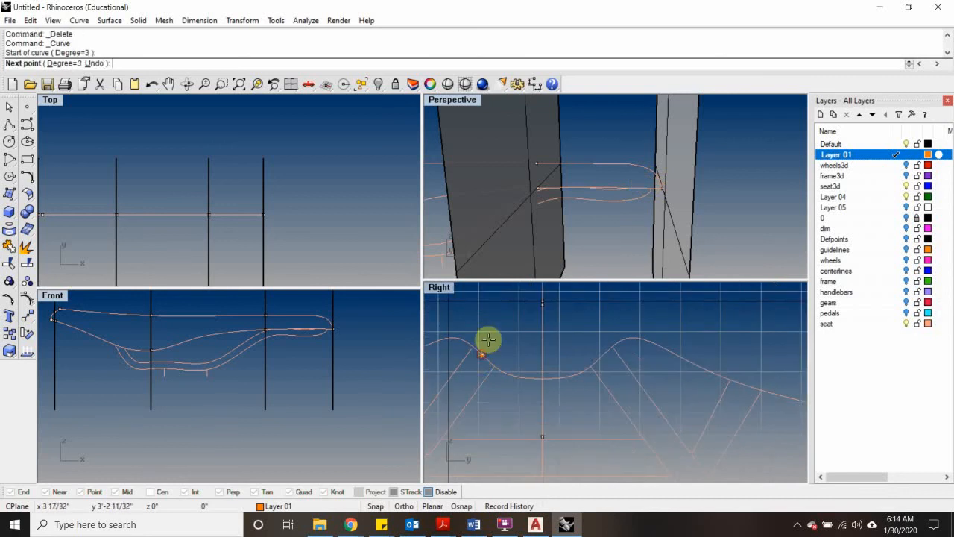
pyautogui.click(502, 320)
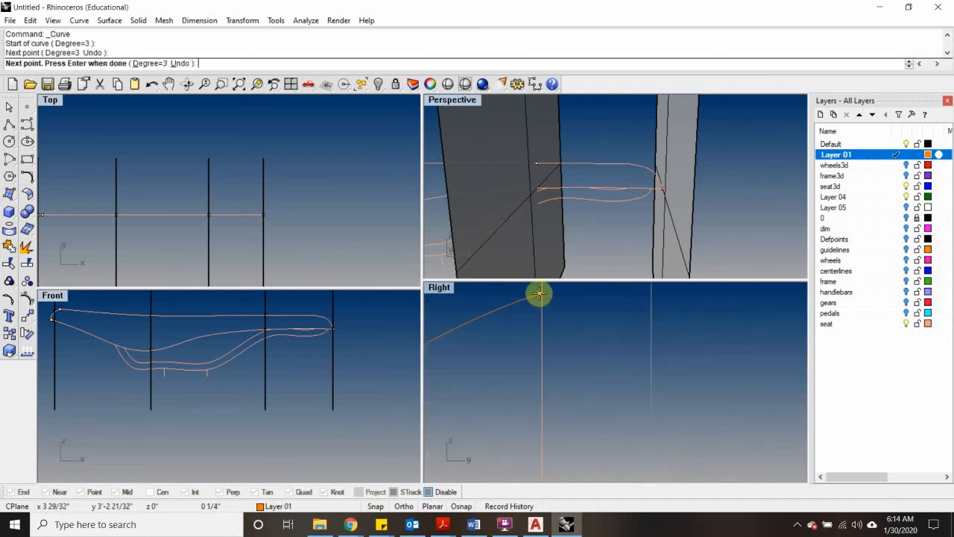
pyautogui.click(540, 335)
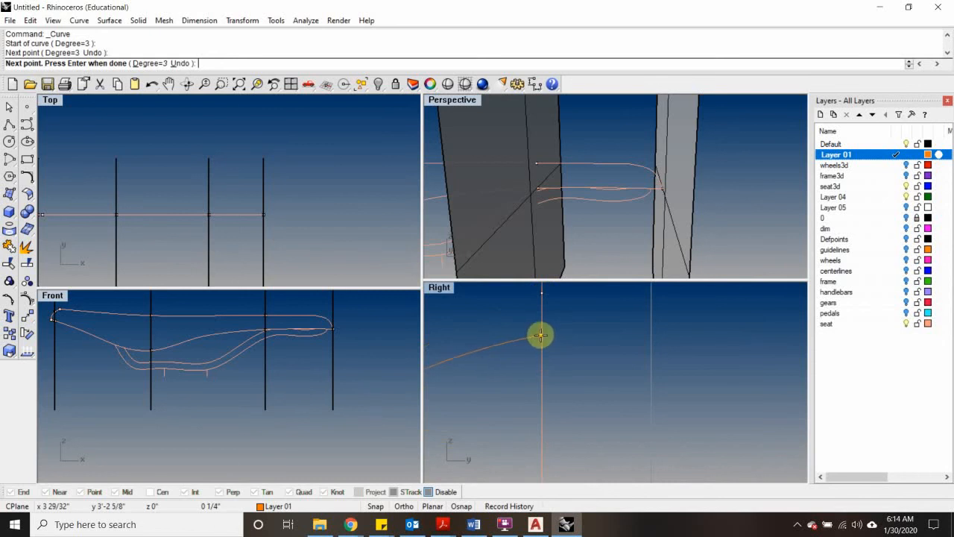
pyautogui.rightClick(577, 336)
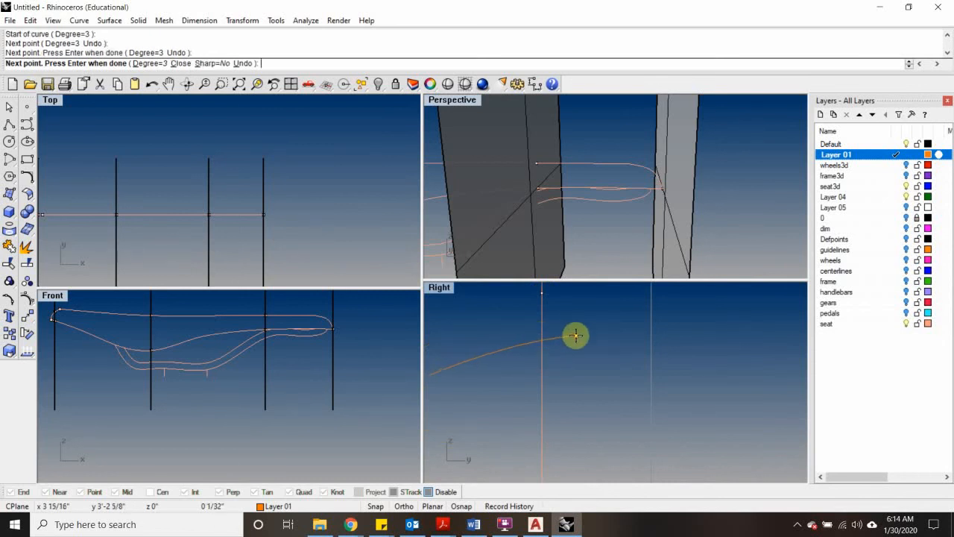
# Step: Mirror the arched curve across the saddle's centerline with object snaps re-enabled, and join the two halves
pyautogui.click(517, 347)
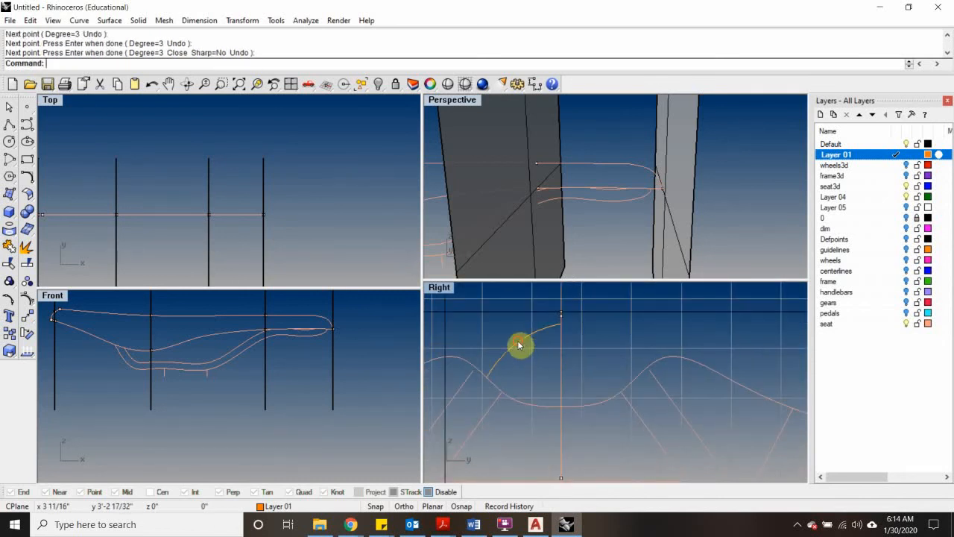
pyautogui.write('Mi')
pyautogui.press('Return')
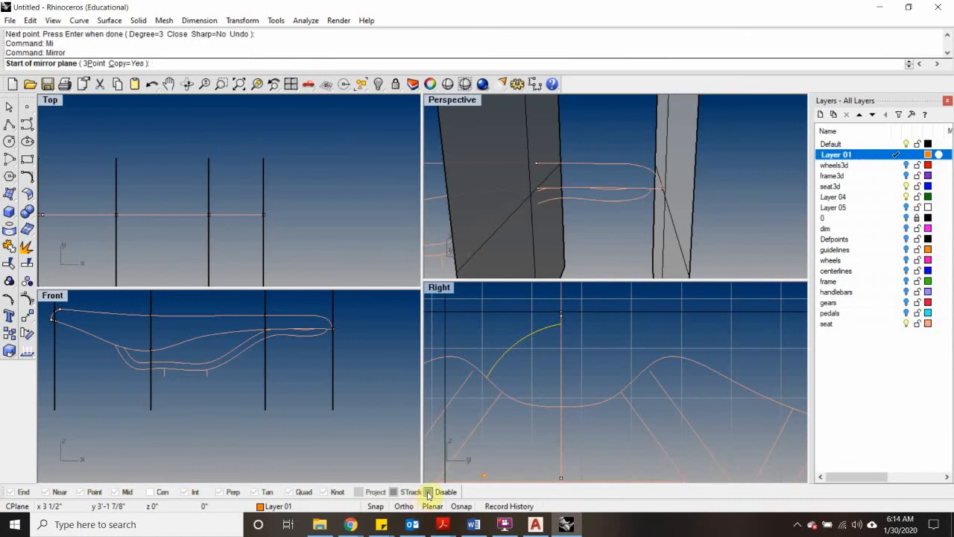
pyautogui.click(429, 492)
pyautogui.click(566, 326)
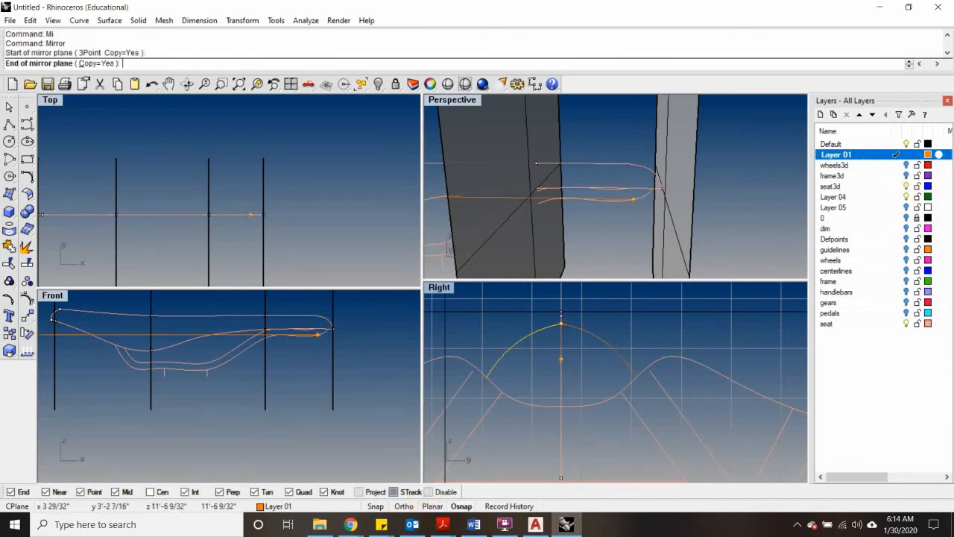
pyautogui.click(571, 385)
pyautogui.scroll(2, 570, 329)
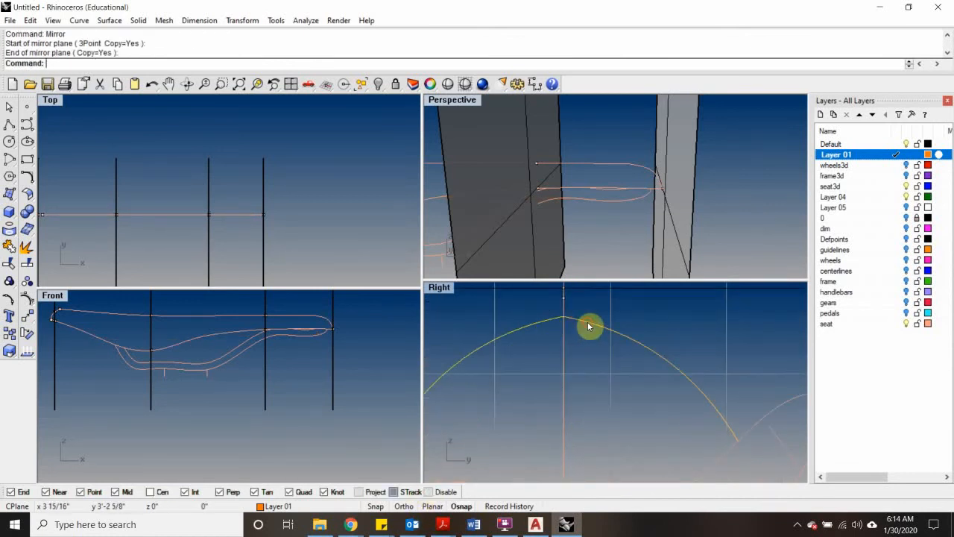
pyautogui.hotkey('ctrl', 'j')
# Step: Try to fillet the peak where the two halves of the arch meet, with a radius of 24
pyautogui.scroll(1, 541, 325)
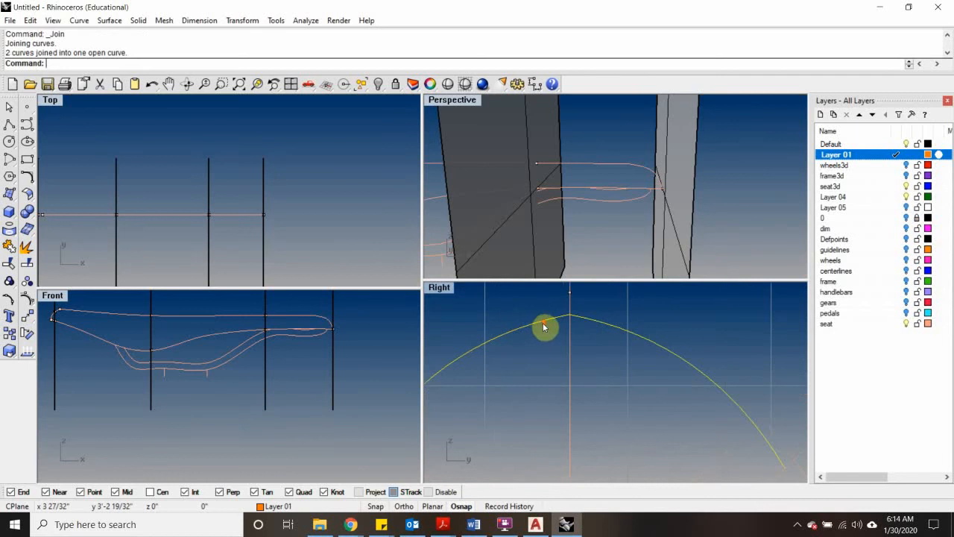
pyautogui.press('Return')
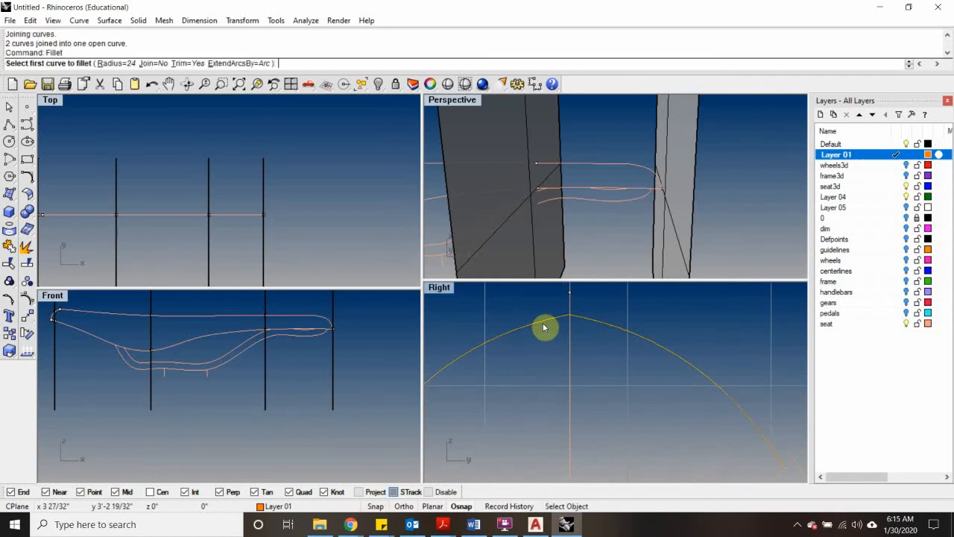
pyautogui.click(544, 327)
pyautogui.click(581, 319)
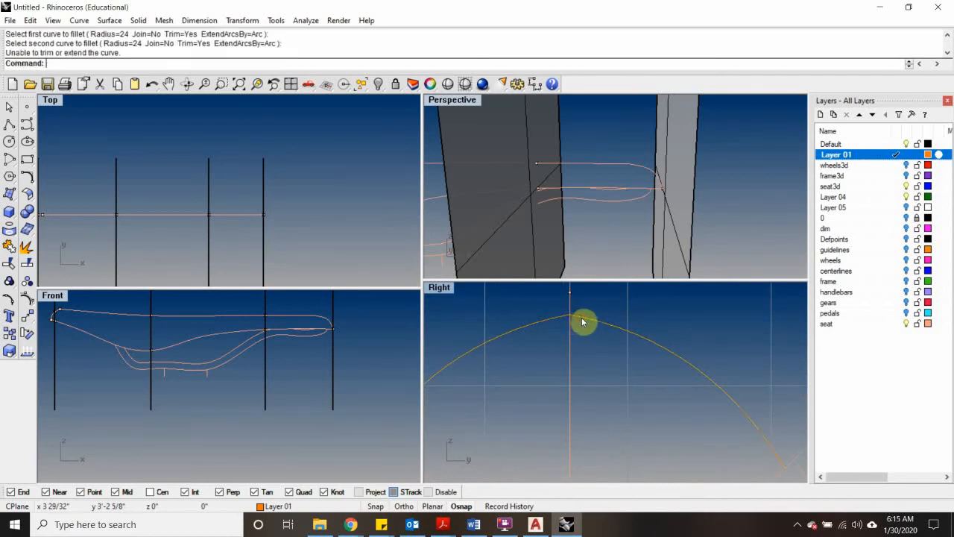
# Step: Draw one smooth control-point curve over the peaked arch, from one end to the other in the Right view, and delete the peaked arch
pyautogui.scroll(-2, 582, 320)
pyautogui.scroll(1, 586, 340)
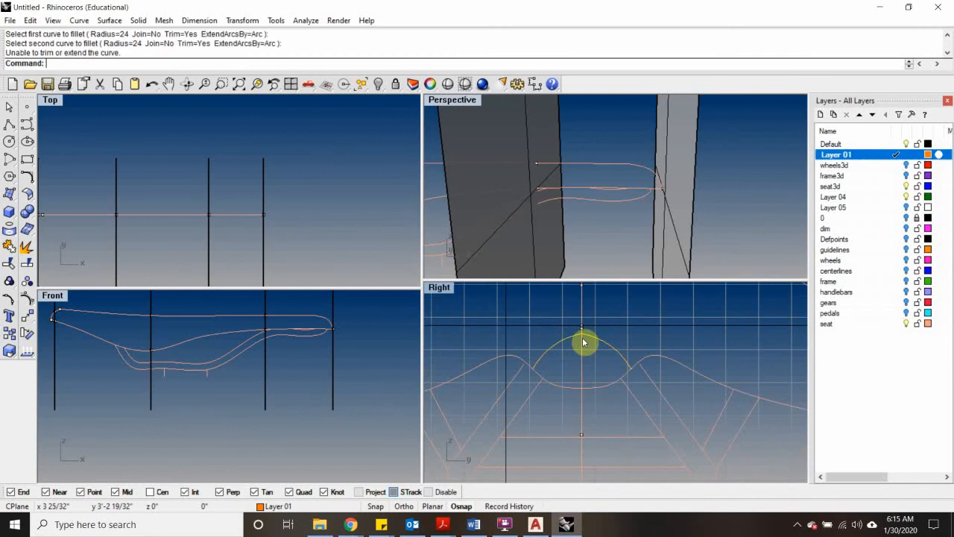
pyautogui.click(584, 333)
pyautogui.scroll(-3, 584, 334)
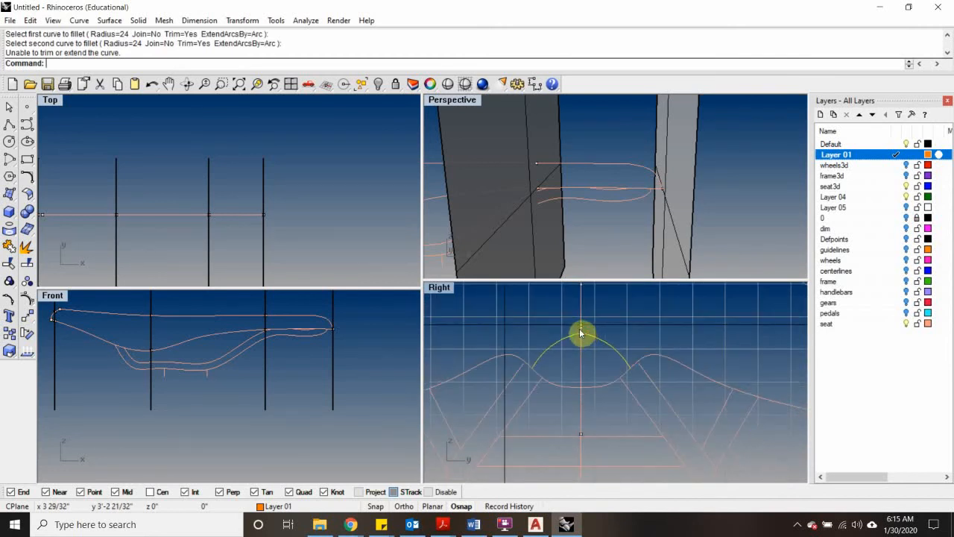
pyautogui.click(23, 125)
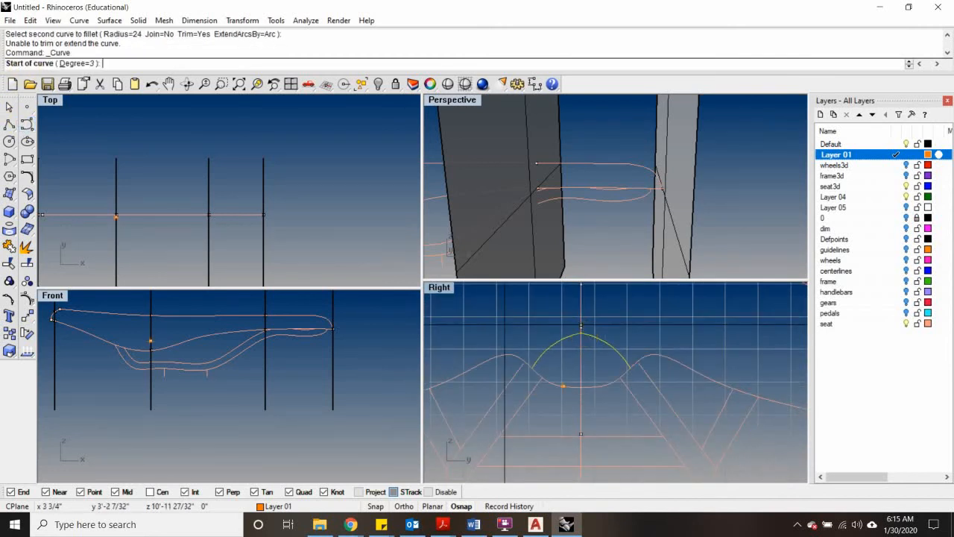
pyautogui.click(535, 367)
pyautogui.scroll(2, 572, 341)
pyautogui.click(552, 345)
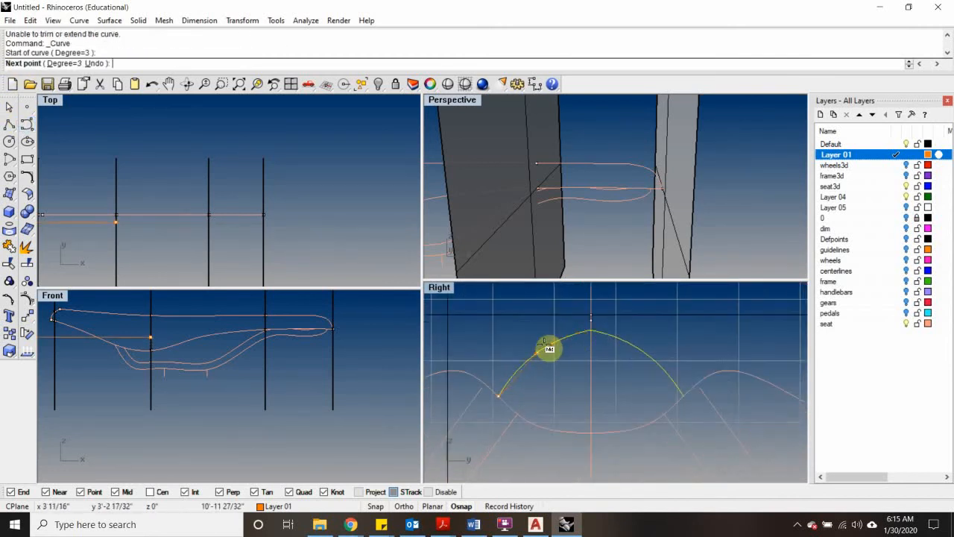
pyautogui.scroll(2, 593, 330)
pyautogui.click(594, 329)
pyautogui.click(687, 376)
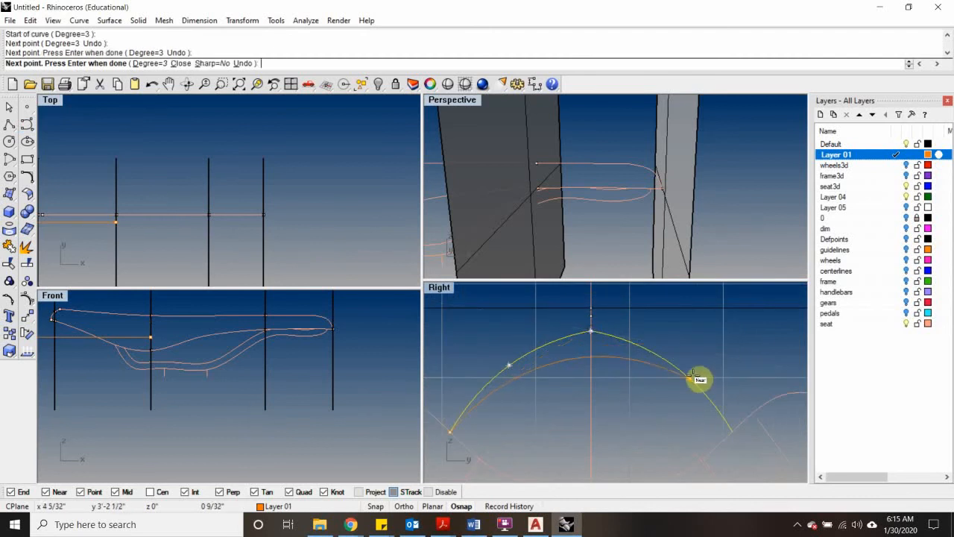
pyautogui.click(731, 432)
pyautogui.press('Return')
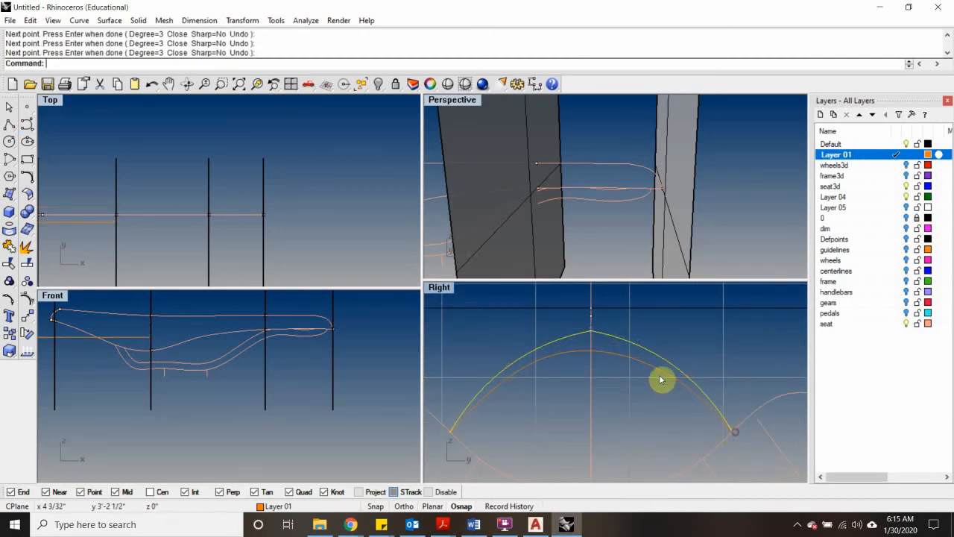
pyautogui.press('Delete')
# Step: Try to project the smooth arch curve onto the cutting plane at the saddle's nose
pyautogui.click(615, 355)
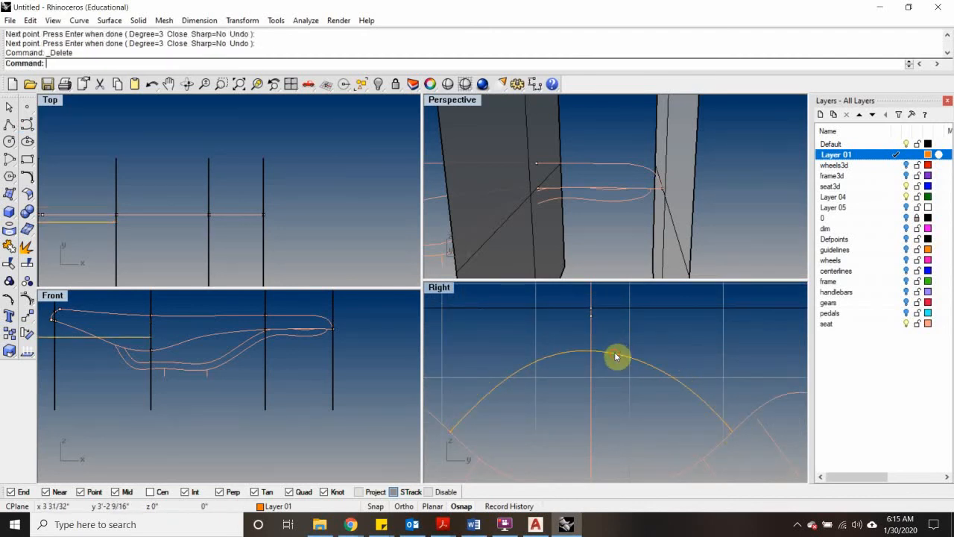
pyautogui.scroll(-5, 601, 197)
pyautogui.scroll(-15, 522, 193)
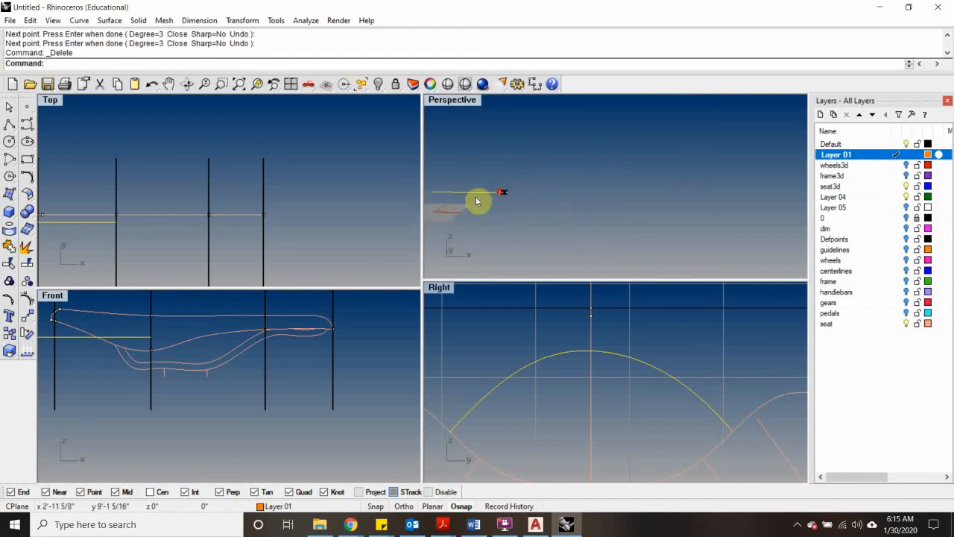
pyautogui.scroll(8, 466, 196)
pyautogui.scroll(1, 466, 195)
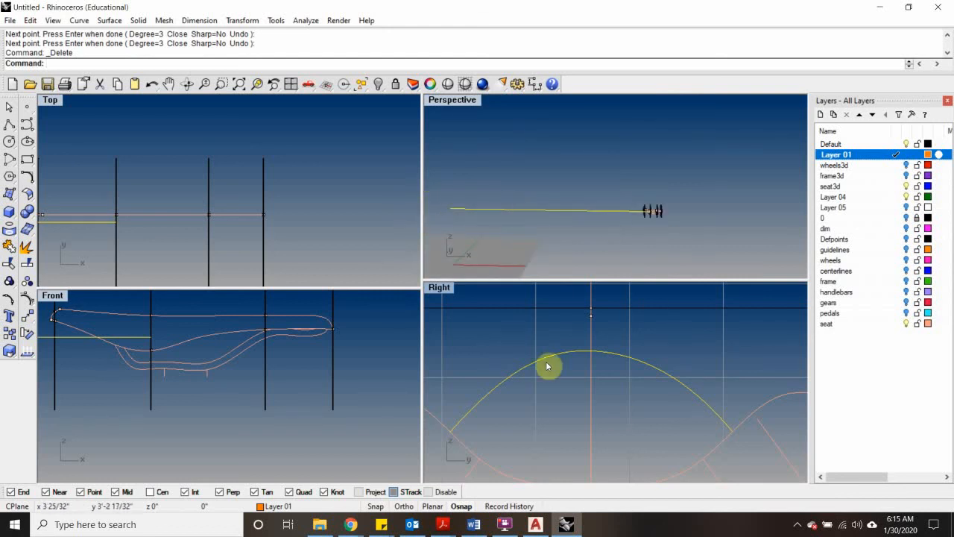
pyautogui.scroll(-8, 552, 354)
pyautogui.moveTo(557, 310); pyautogui.dragTo(586, 330, button='right')
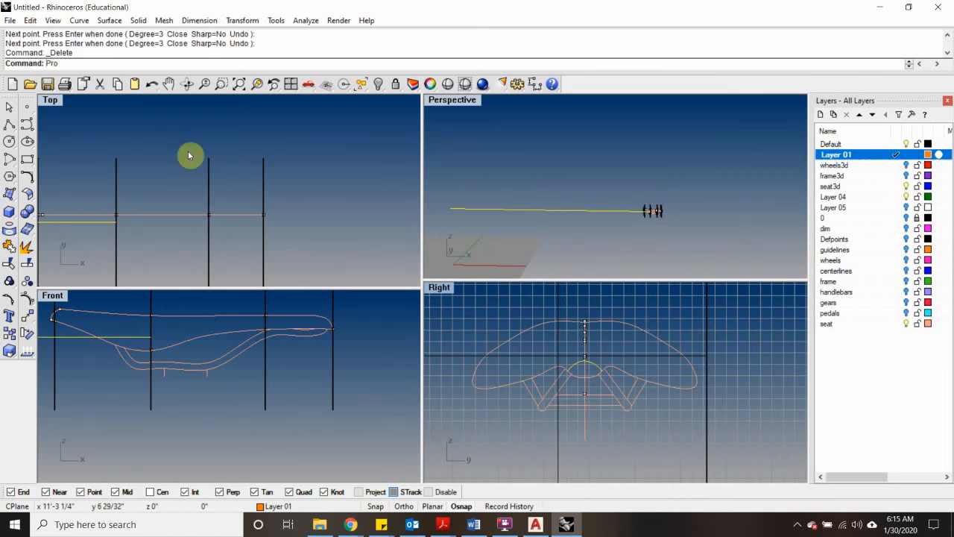
pyautogui.write('ject')
pyautogui.press('Return')
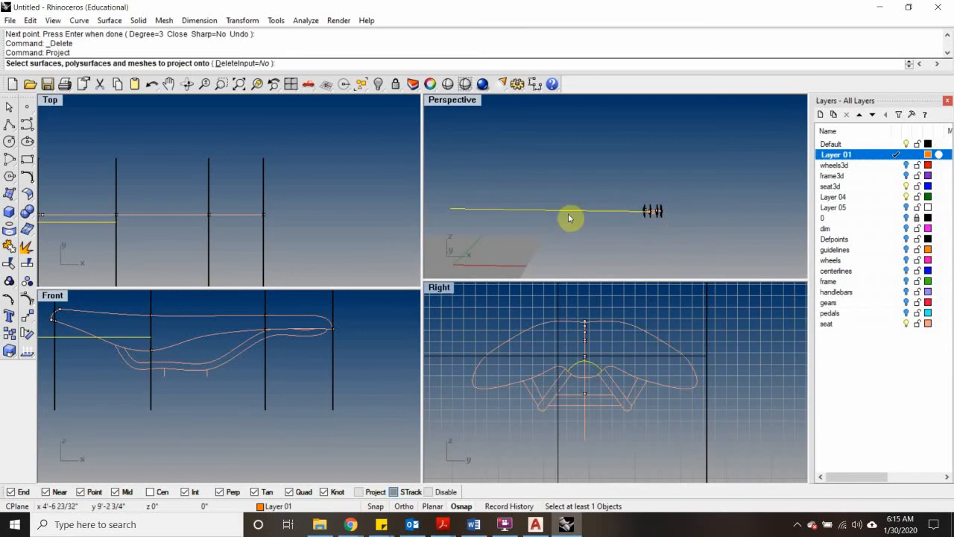
pyautogui.click(333, 402)
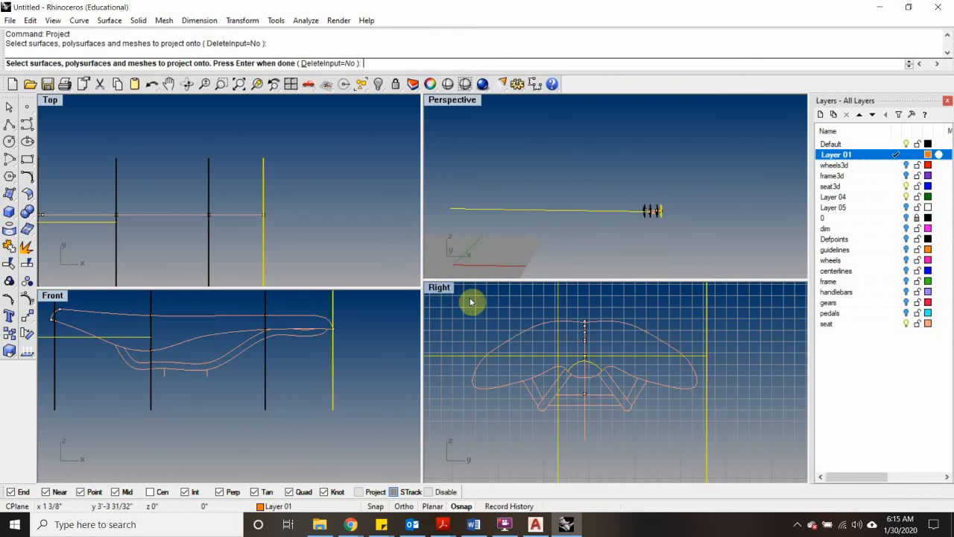
pyautogui.press('Return')
# Step: Examine where the arch curve lies relative to the four cutting planes in the Perspective view
pyautogui.moveTo(664, 225)
pyautogui.mouseDown(button='right')
pyautogui.moveTo(669, 213)
pyautogui.moveTo(622, 215)
pyautogui.moveTo(656, 226)
pyautogui.mouseUp(button='right')
pyautogui.scroll(5, 606, 219)
pyautogui.scroll(-2, 607, 219)
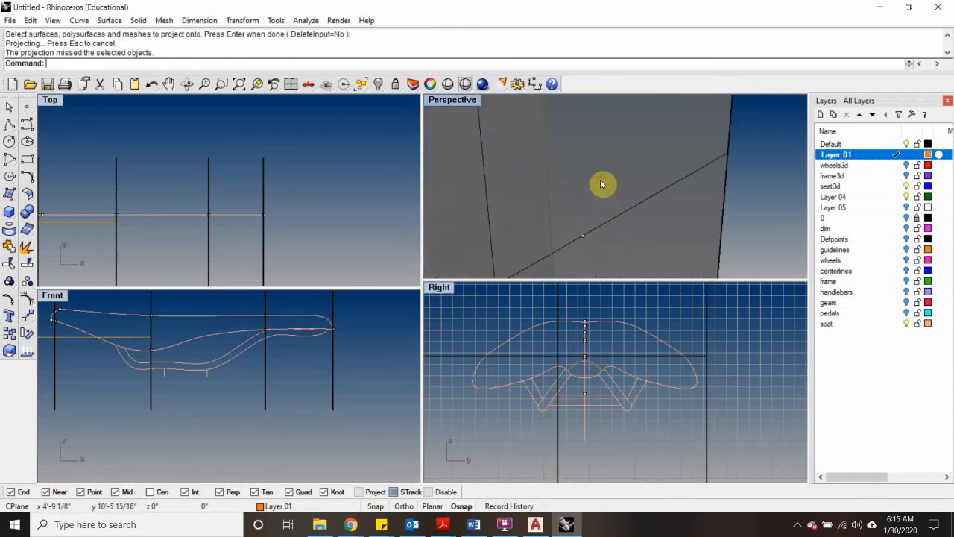
pyautogui.scroll(-4, 602, 185)
pyautogui.moveTo(452, 160); pyautogui.dragTo(614, 159, button='right')
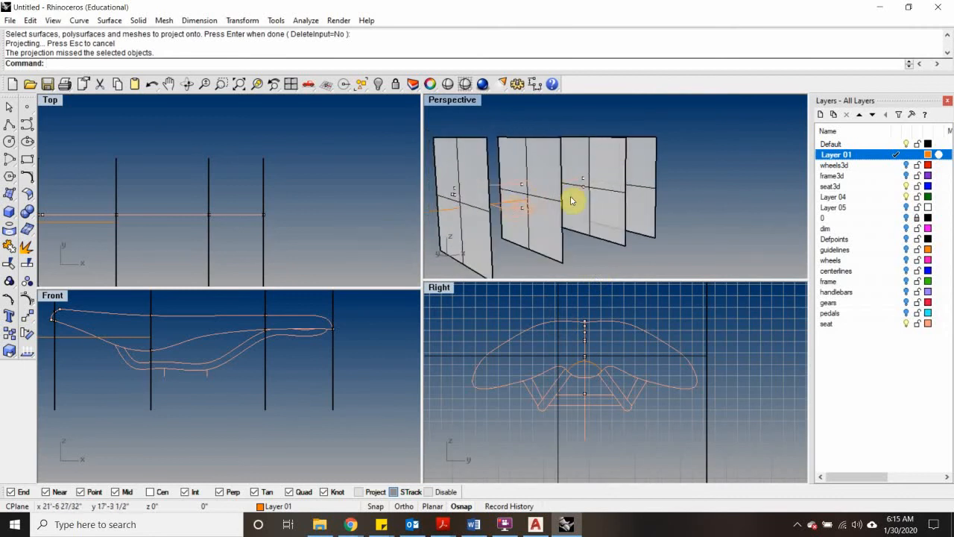
pyautogui.scroll(3, 619, 181)
pyautogui.scroll(-2, 622, 180)
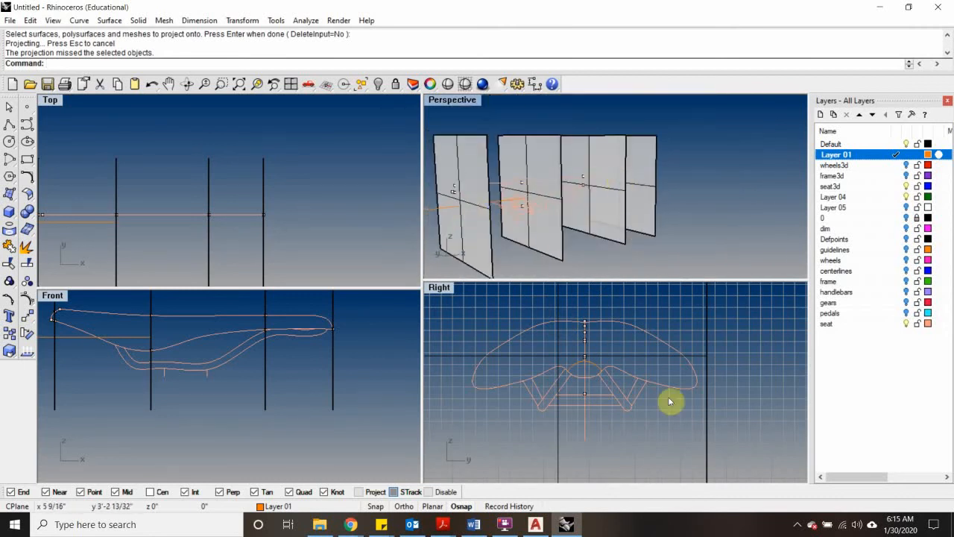
pyautogui.scroll(3, 597, 364)
pyautogui.click(593, 361)
pyautogui.scroll(-10, 532, 214)
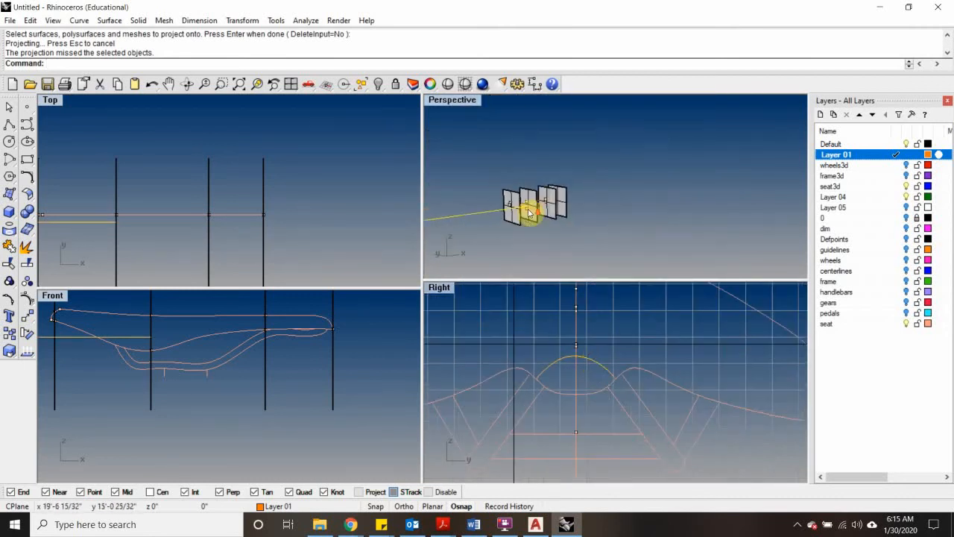
pyautogui.moveTo(534, 216); pyautogui.dragTo(780, 229, button='right')
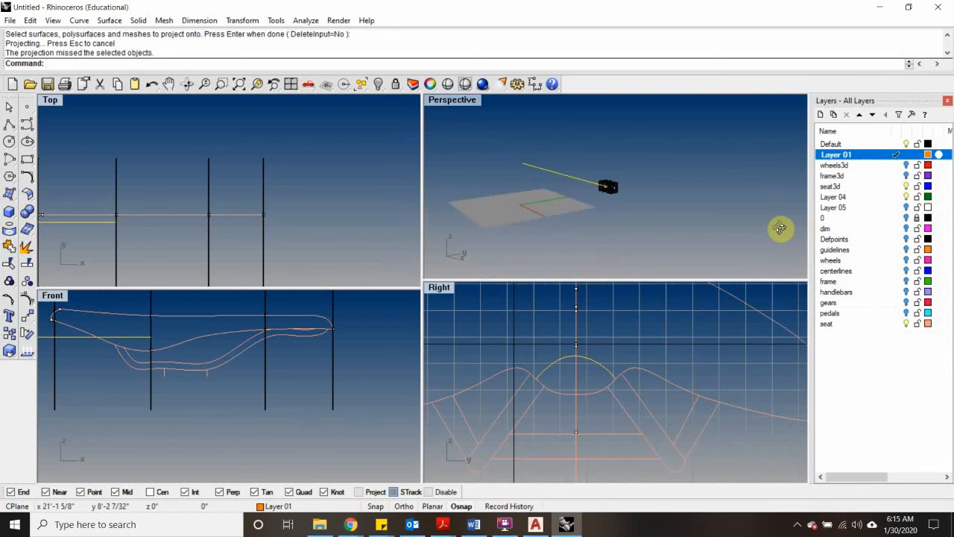
pyautogui.scroll(-6, 574, 342)
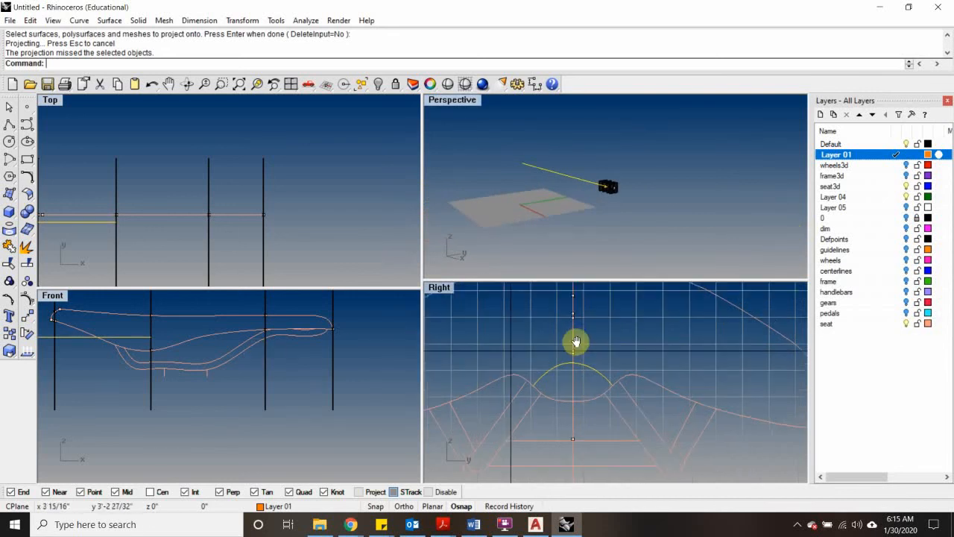
pyautogui.scroll(2, 597, 167)
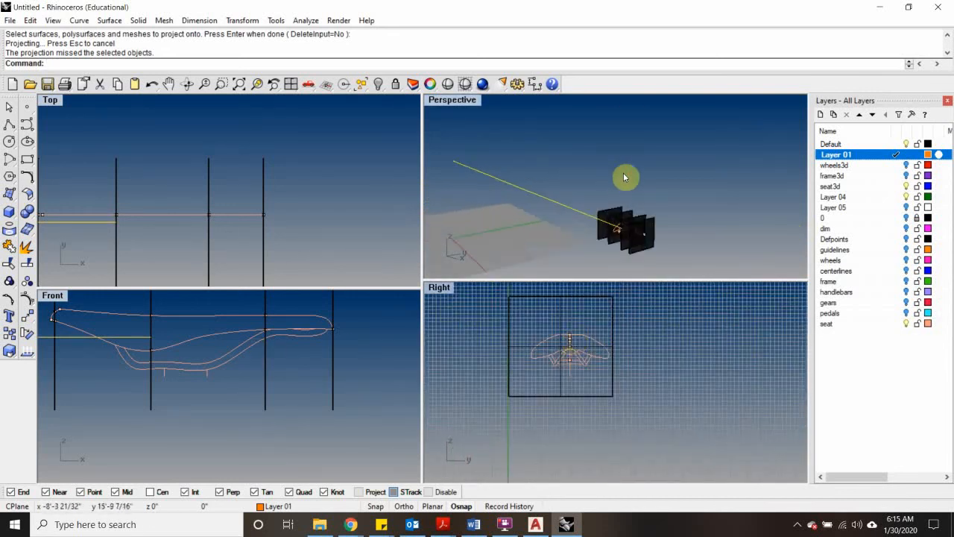
pyautogui.moveTo(623, 172); pyautogui.dragTo(683, 258, button='right')
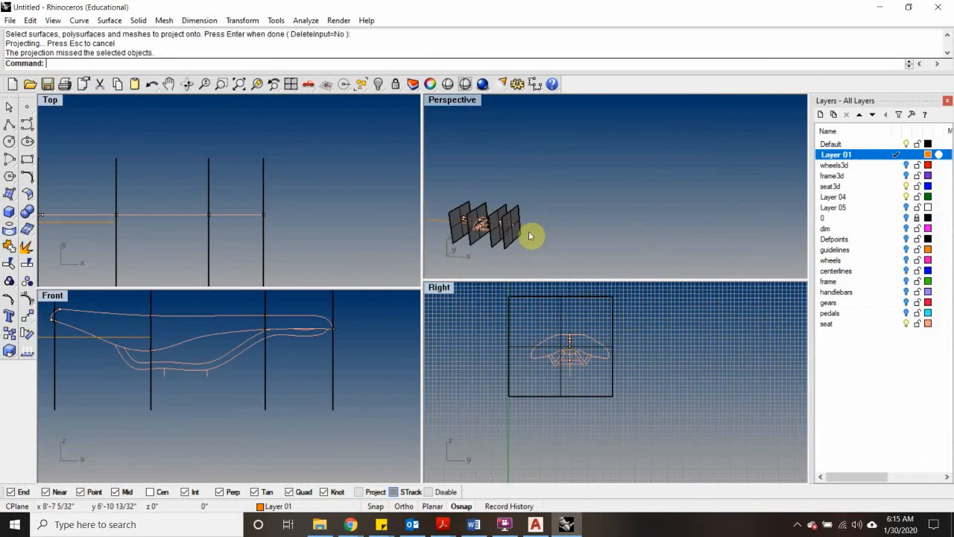
pyautogui.moveTo(529, 231); pyautogui.dragTo(477, 251, button='right')
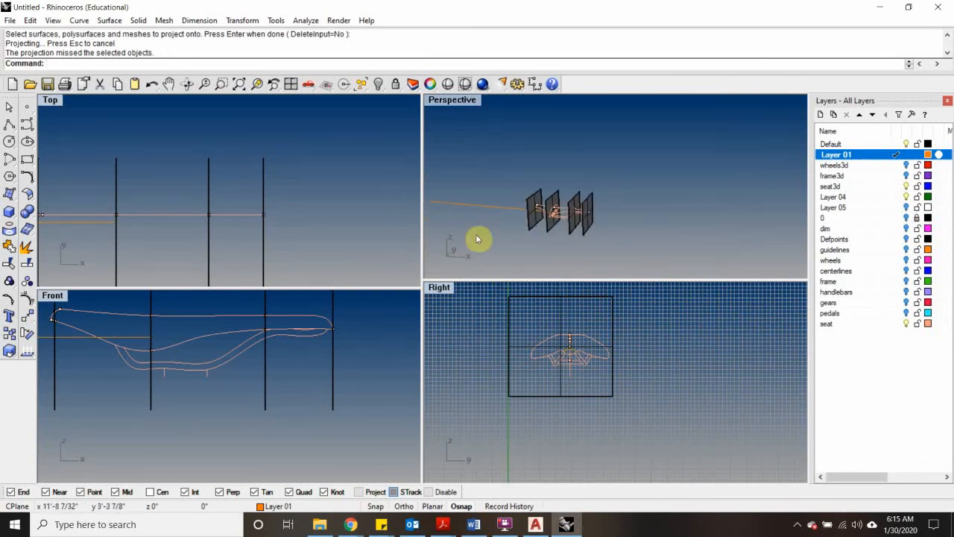
pyautogui.scroll(3, 554, 193)
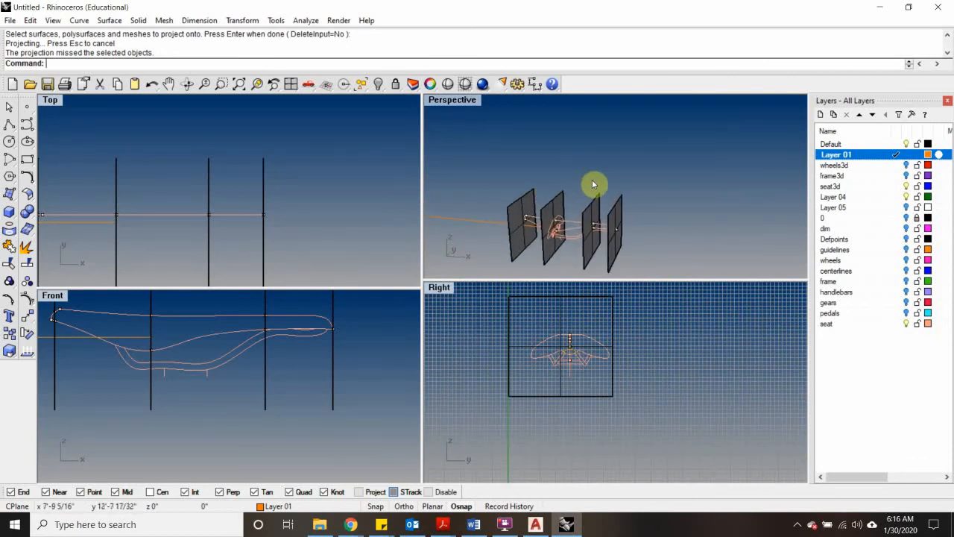
# Step: Move the three cutting planes behind the nose plane to a new layer named hide, and turn that layer off
pyautogui.moveTo(601, 176); pyautogui.dragTo(504, 198)
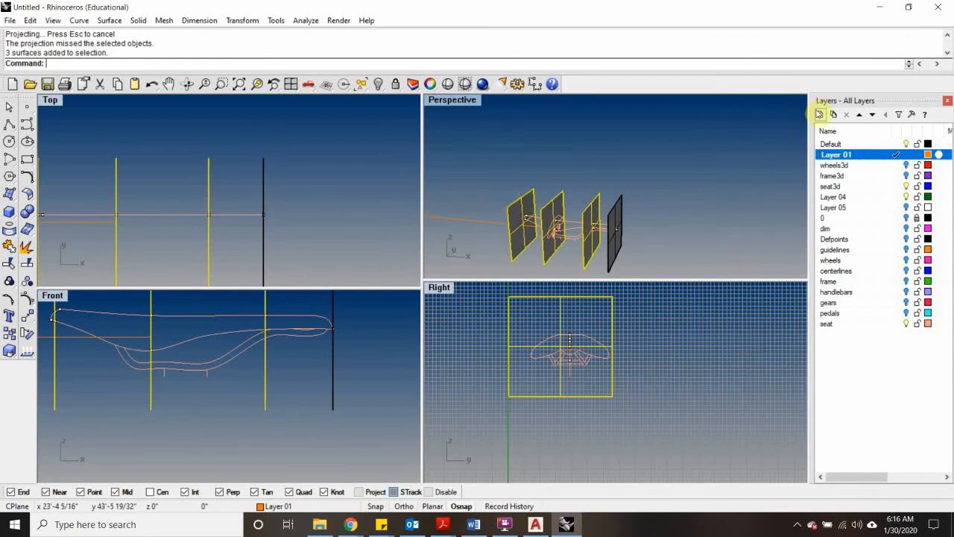
pyautogui.click(819, 114)
pyautogui.click(875, 158)
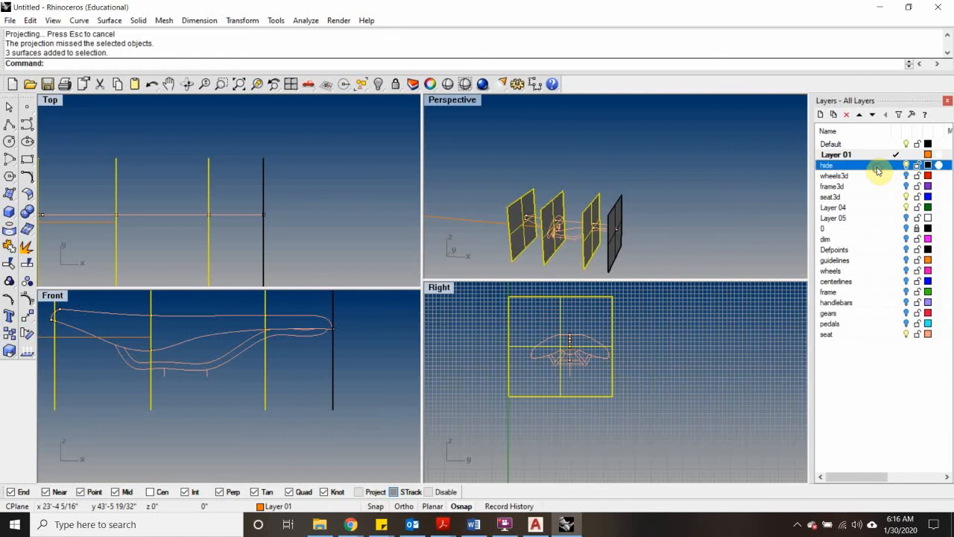
pyautogui.rightClick(879, 167)
pyautogui.click(867, 314)
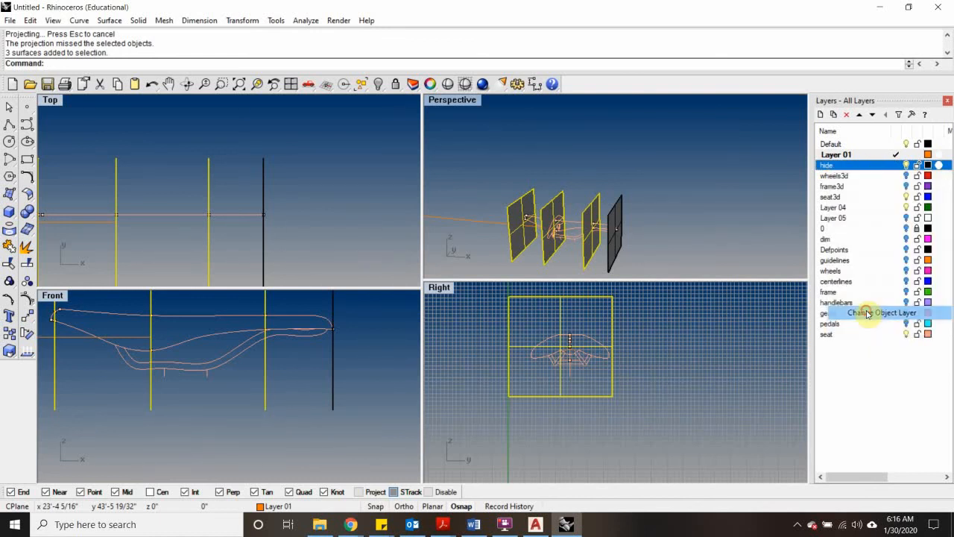
pyautogui.click(906, 163)
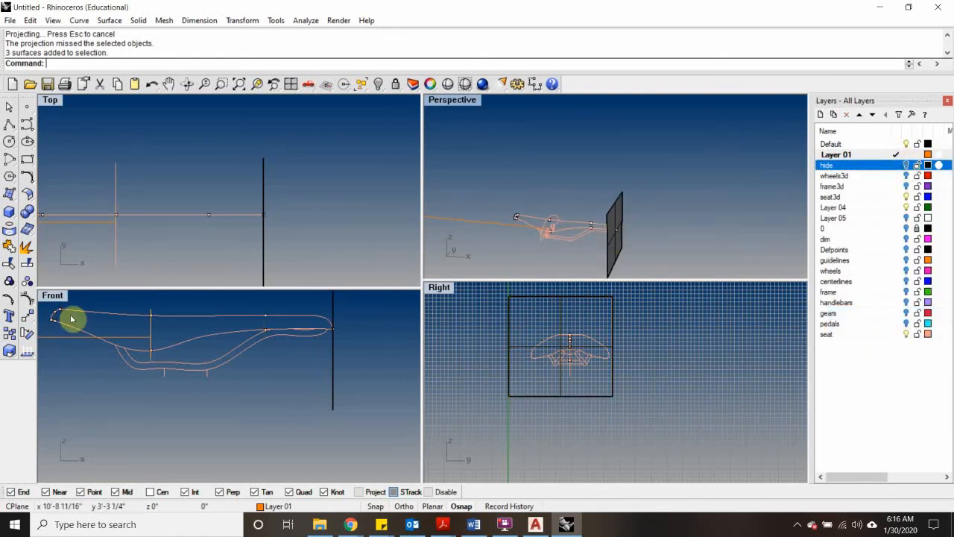
# Step: Select the smooth arch curve and set the Right viewport to the Left view
pyautogui.click(463, 218)
pyautogui.scroll(5, 547, 373)
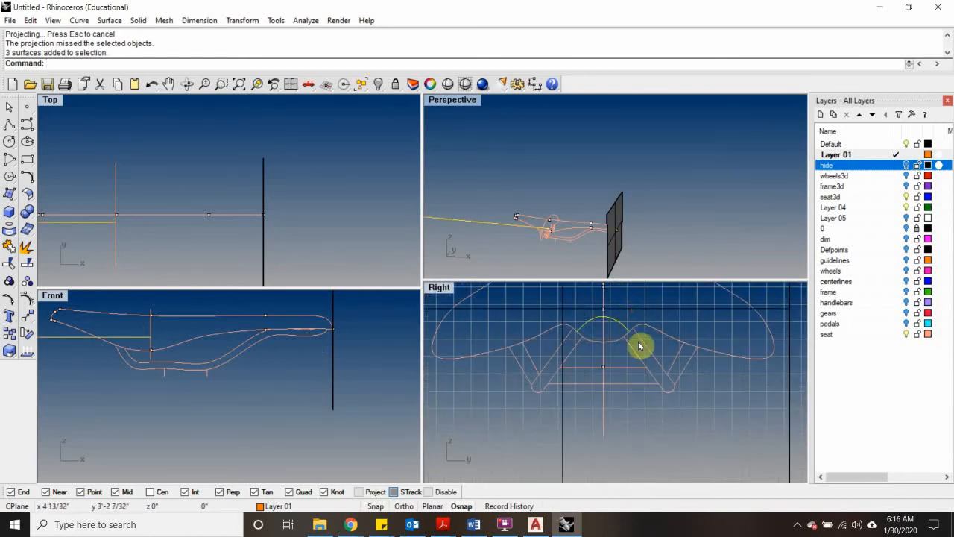
pyautogui.scroll(-5, 638, 346)
pyautogui.scroll(-2, 594, 349)
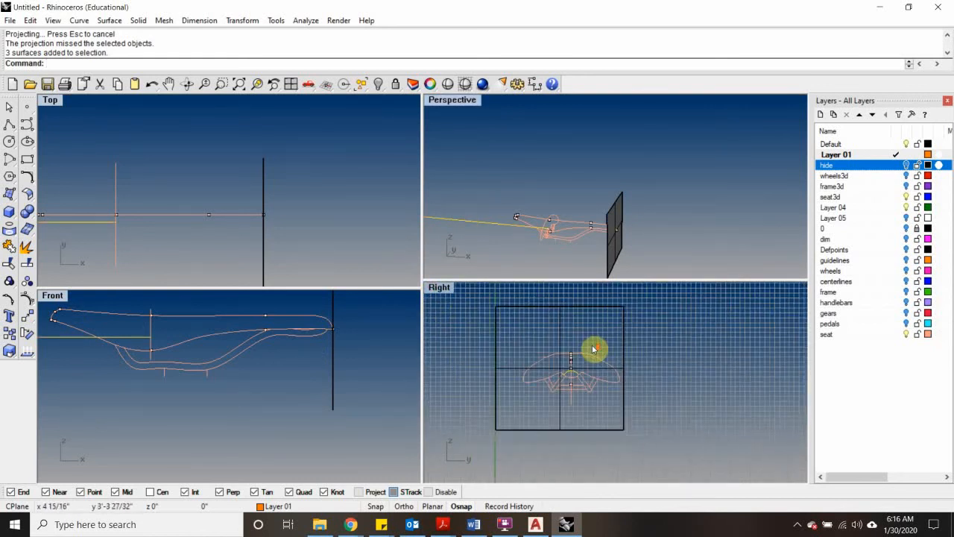
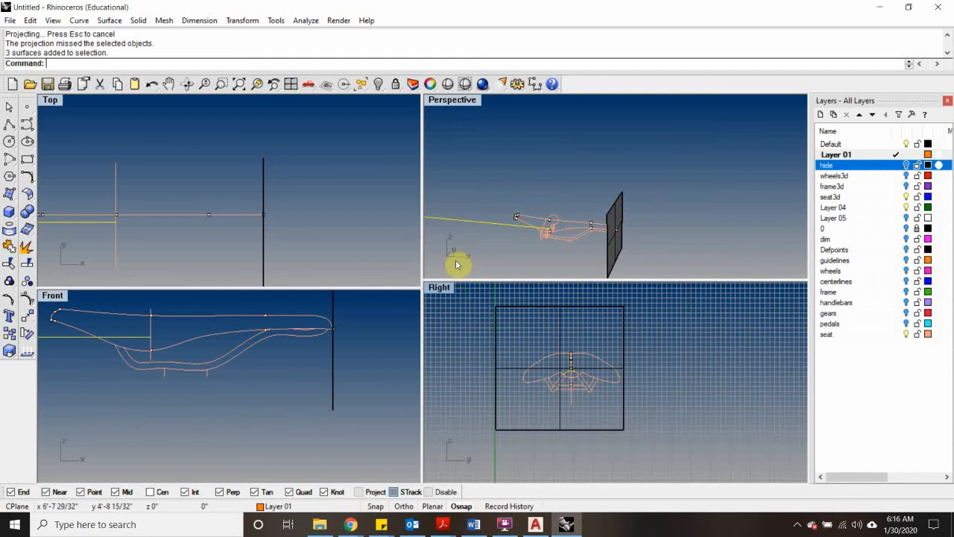
pyautogui.rightClick(438, 290)
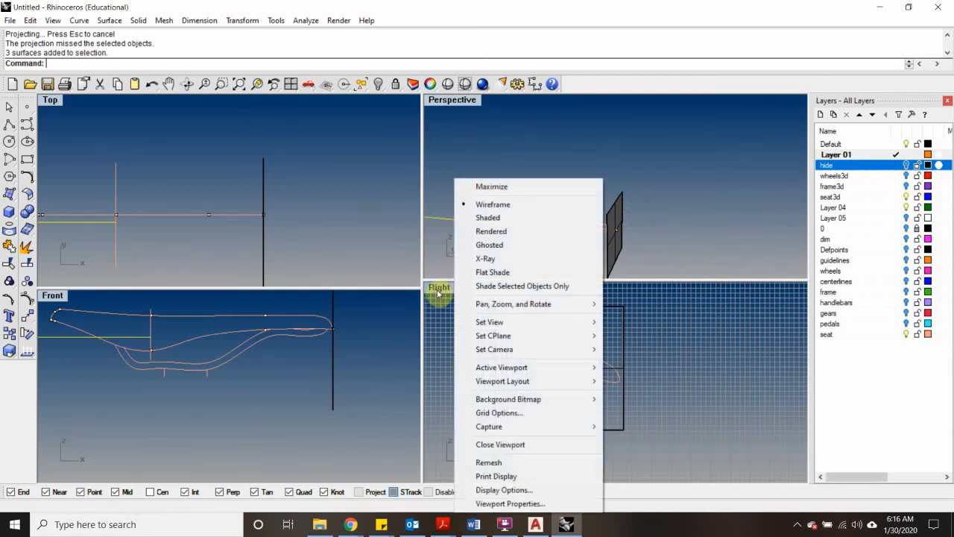
pyautogui.moveTo(513, 322)
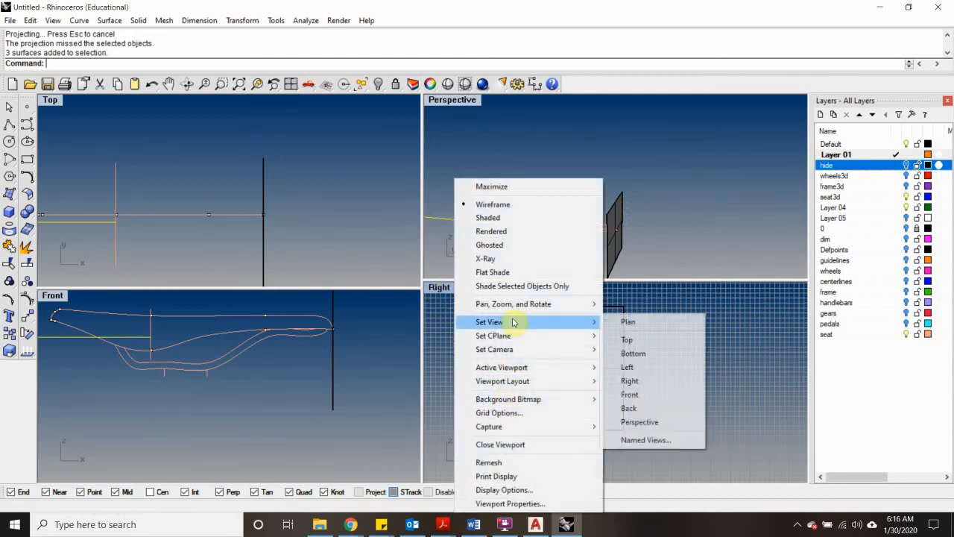
pyautogui.click(694, 367)
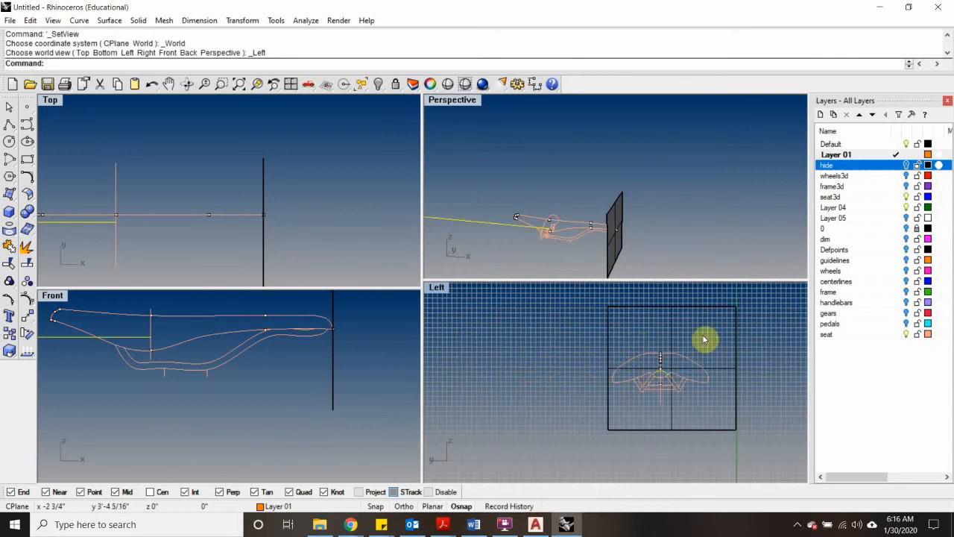
pyautogui.moveTo(704, 340); pyautogui.dragTo(567, 368, button='right')
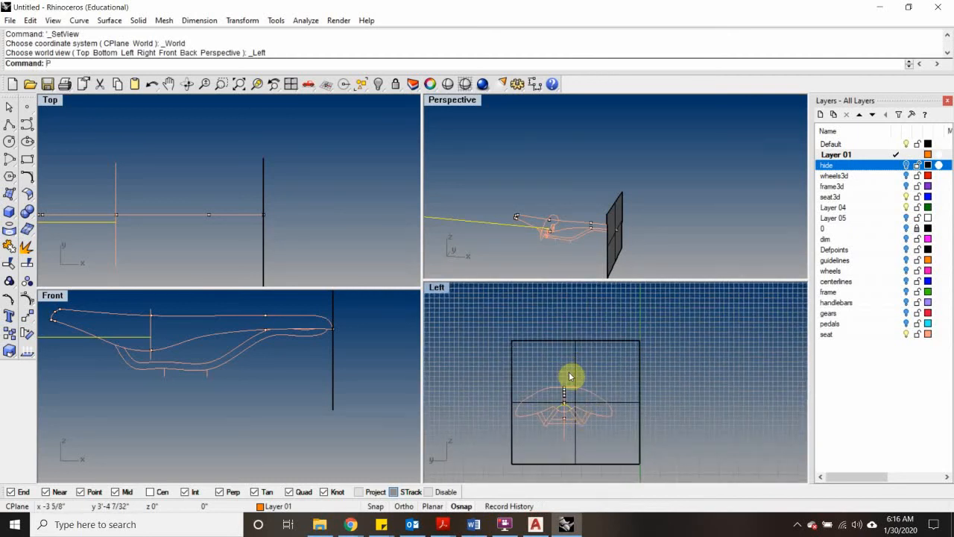
# Step: Project the arch curve onto the visible cutting plane at the saddle's nose from the Left view
pyautogui.write('Project')
pyautogui.press('Return')
pyautogui.click(579, 365)
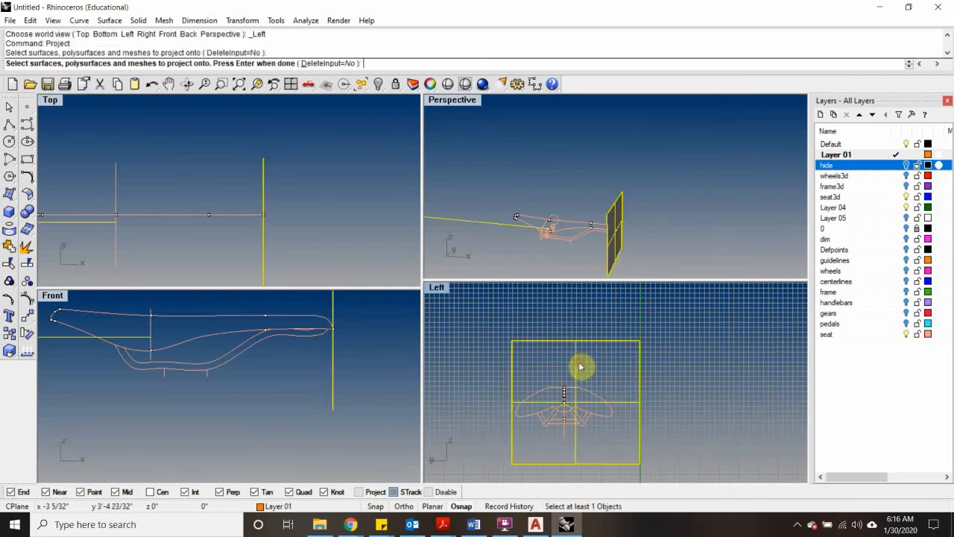
pyautogui.press('Return')
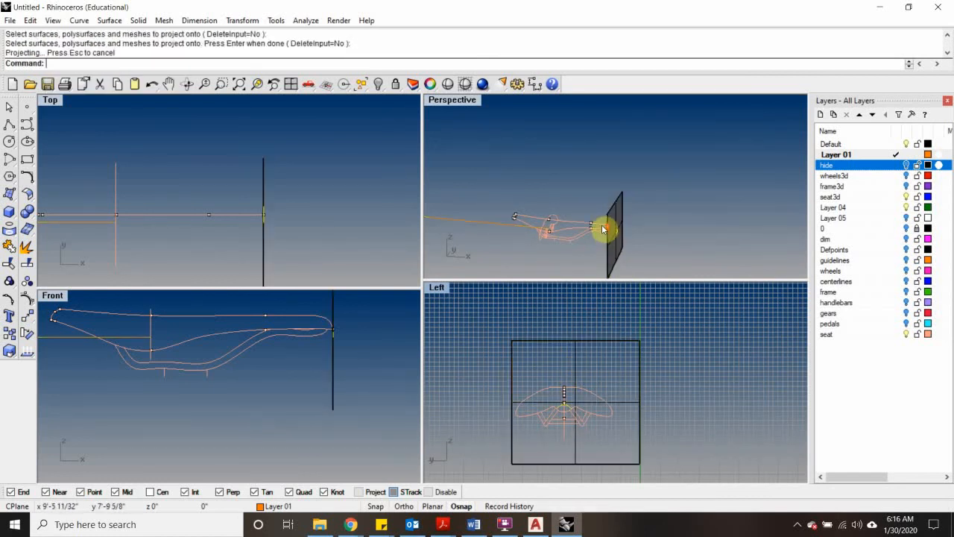
# Step: Examine the projected arch curve on the nose cutting plane up close in the Perspective and Left views
pyautogui.write('z')
pyautogui.press('Return')
pyautogui.write('s')
pyautogui.press('Return')
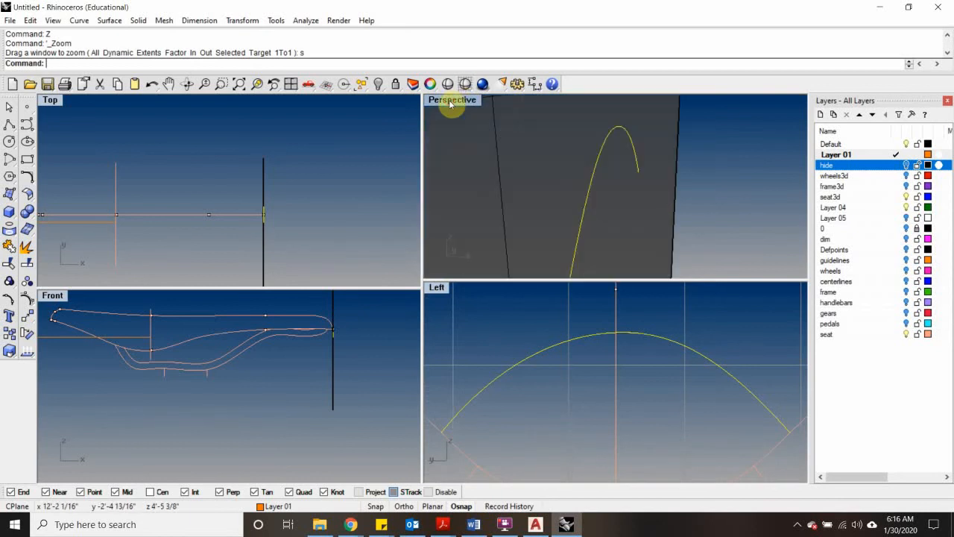
pyautogui.moveTo(604, 149); pyautogui.dragTo(655, 147, button='right')
pyautogui.scroll(3, 343, 329)
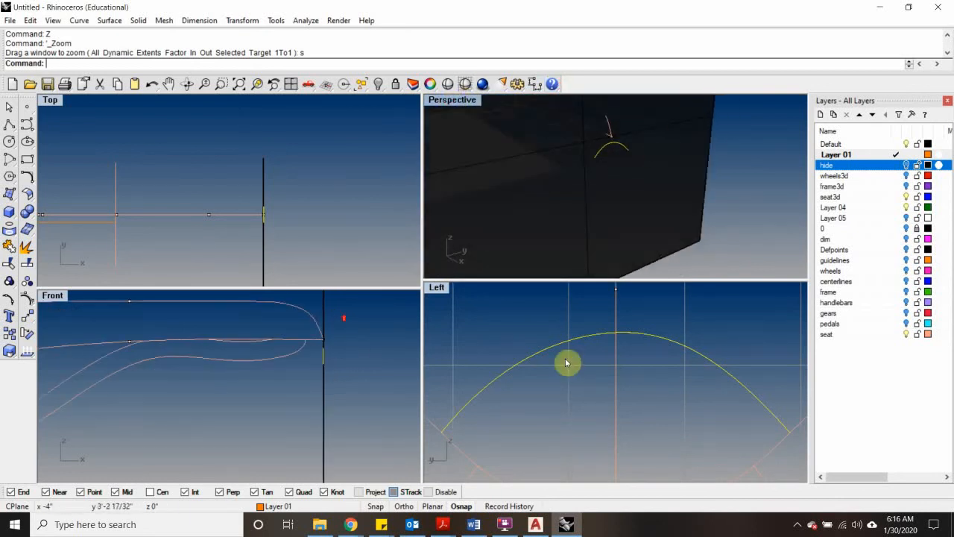
pyautogui.scroll(-5, 568, 363)
pyautogui.scroll(-2, 569, 362)
pyautogui.moveTo(641, 189); pyautogui.dragTo(552, 207, button='right')
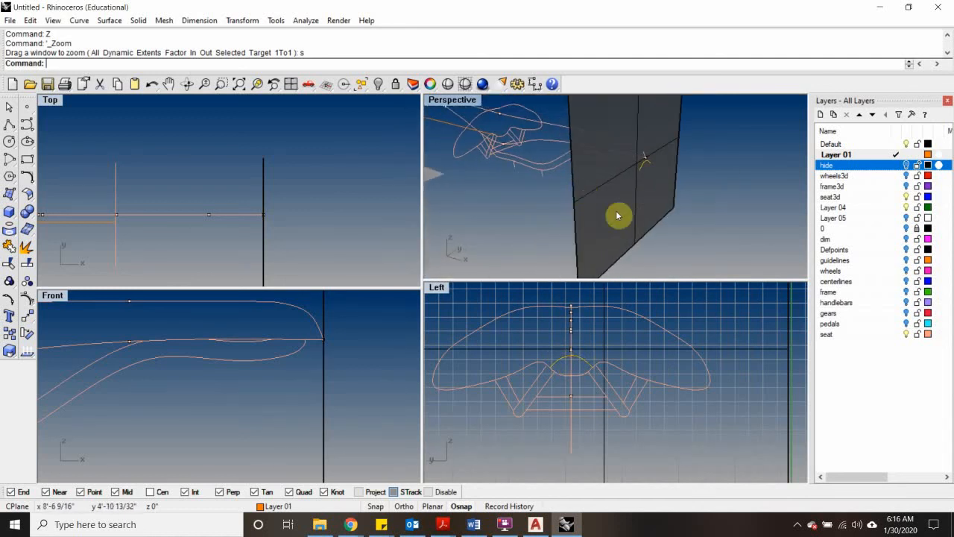
# Step: Turn the hide layer back on and select the two section points on the cutting plane just behind the nose plane
pyautogui.click(904, 165)
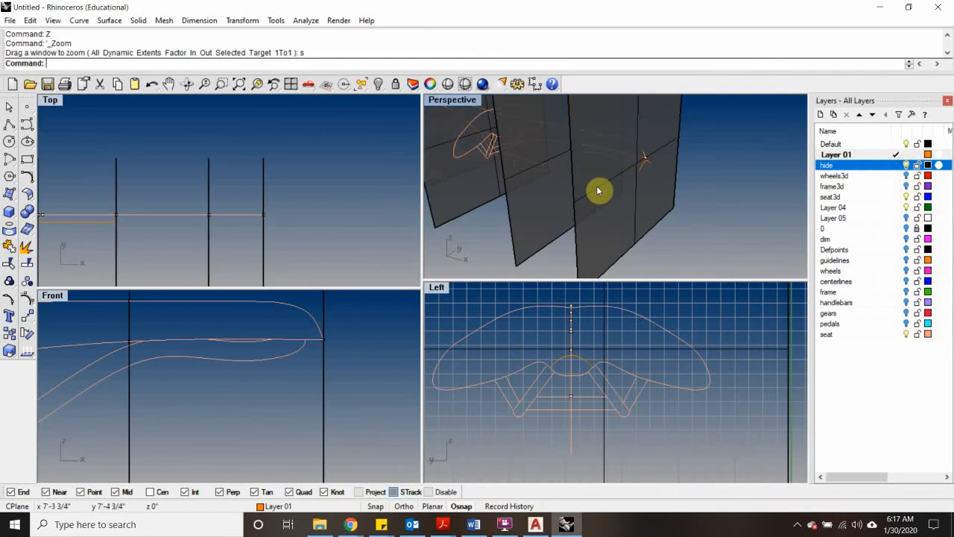
pyautogui.moveTo(560, 222); pyautogui.dragTo(652, 224, button='right')
pyautogui.scroll(3, 644, 147)
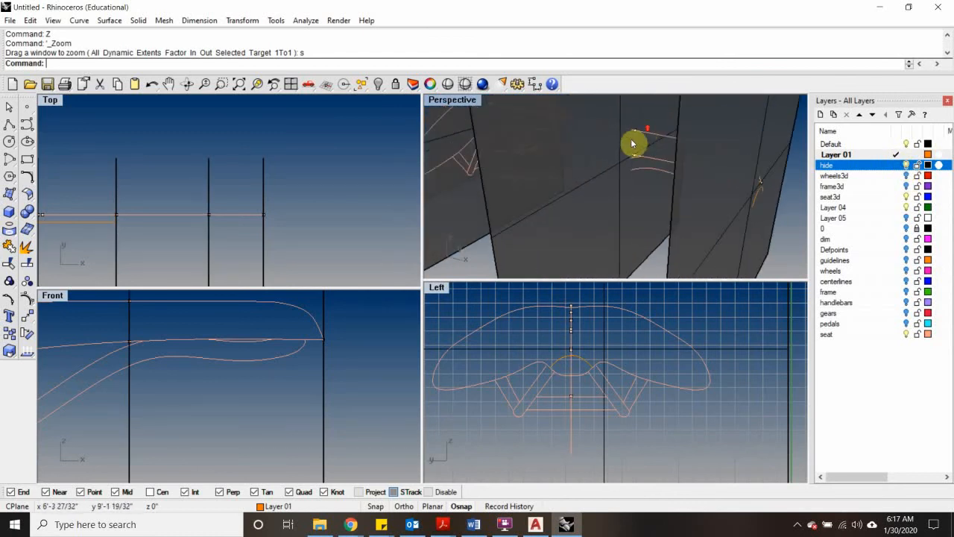
pyautogui.click(631, 146)
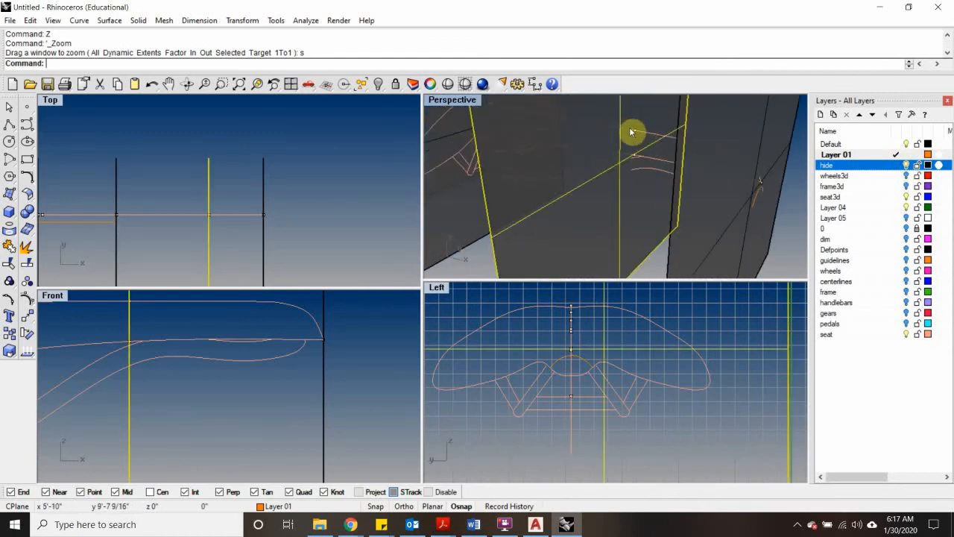
pyautogui.click(634, 133)
pyautogui.click(637, 159)
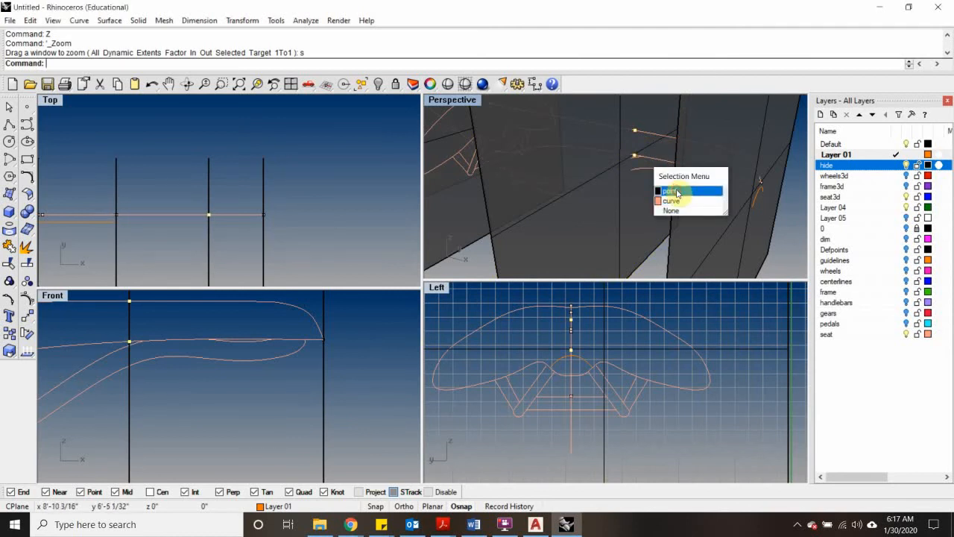
pyautogui.click(671, 191)
pyautogui.scroll(5, 570, 328)
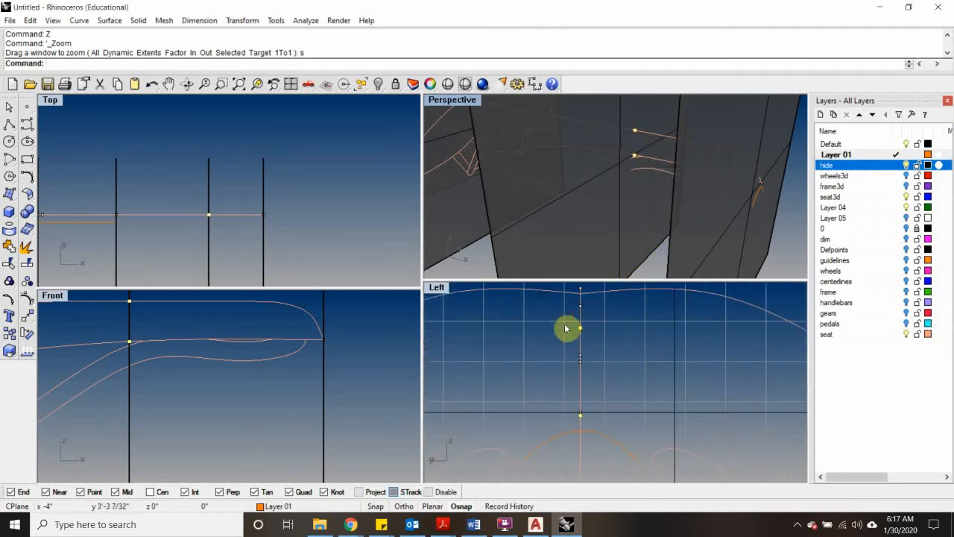
pyautogui.scroll(-2, 571, 333)
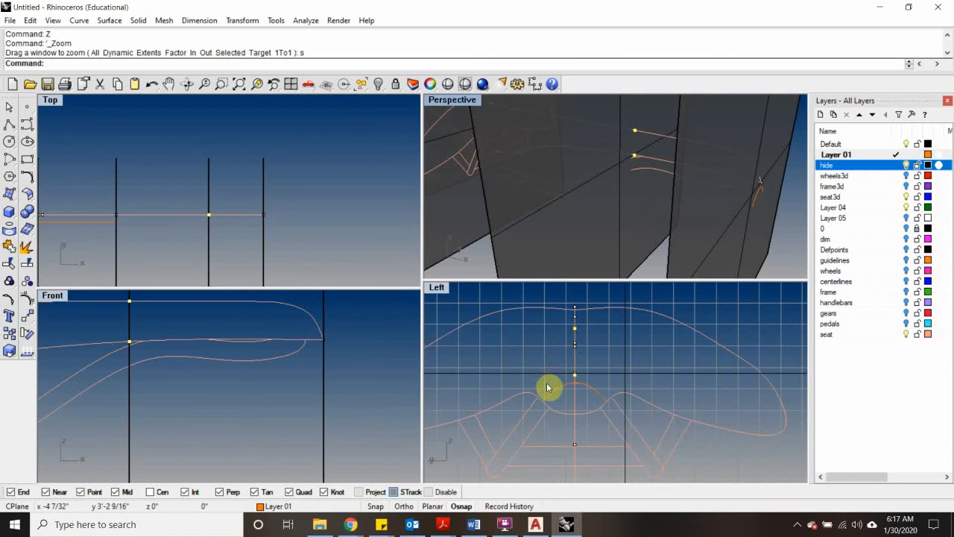
pyautogui.scroll(-3, 580, 381)
pyautogui.scroll(2, 580, 382)
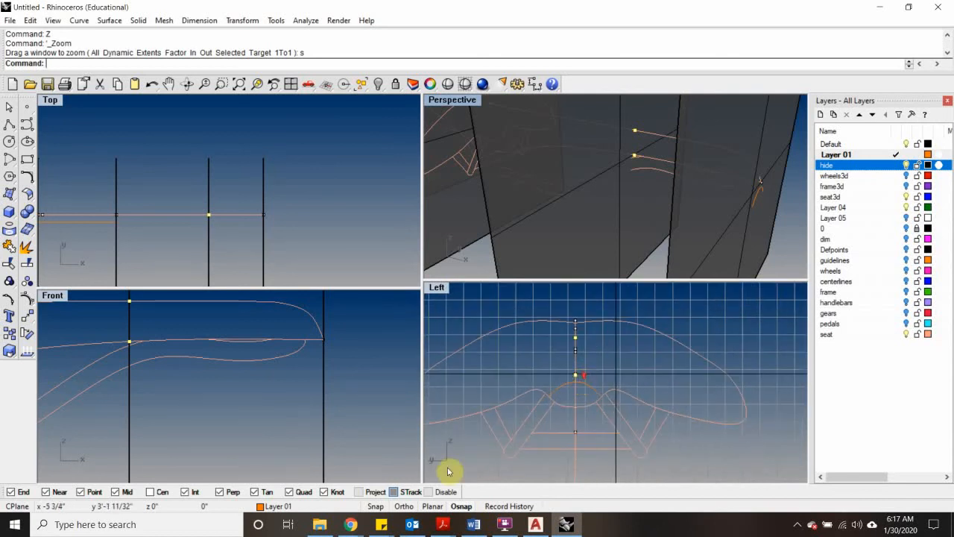
# Step: Begin a degree 3 control-point curve at the upper section point in the Left view, with projected object snaps enabled
pyautogui.click(33, 123)
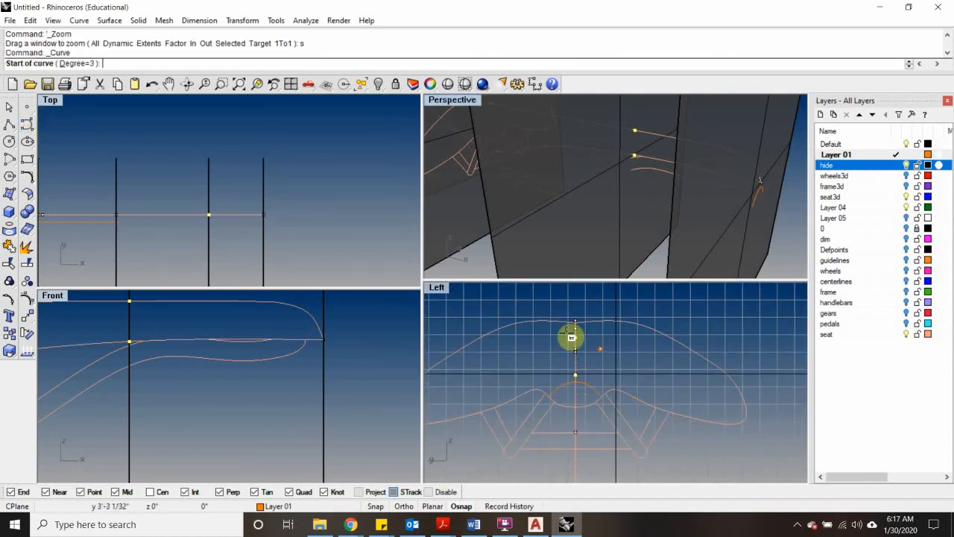
pyautogui.scroll(3, 573, 339)
pyautogui.scroll(-5, 664, 185)
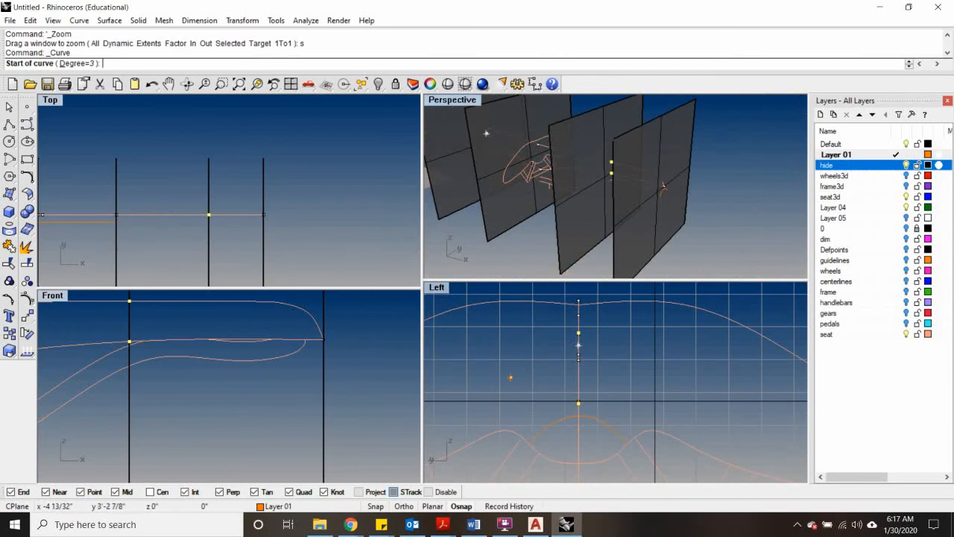
pyautogui.scroll(-2, 579, 345)
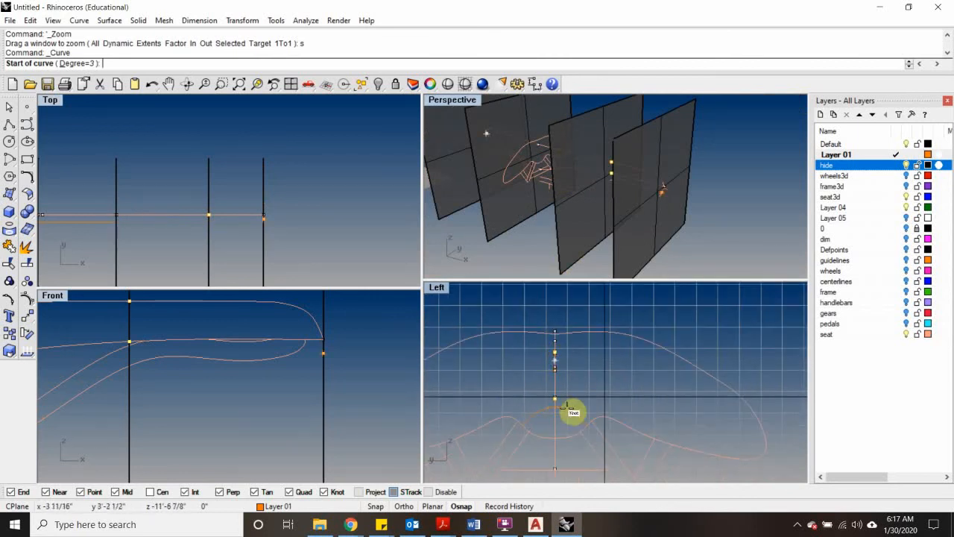
pyautogui.click(359, 492)
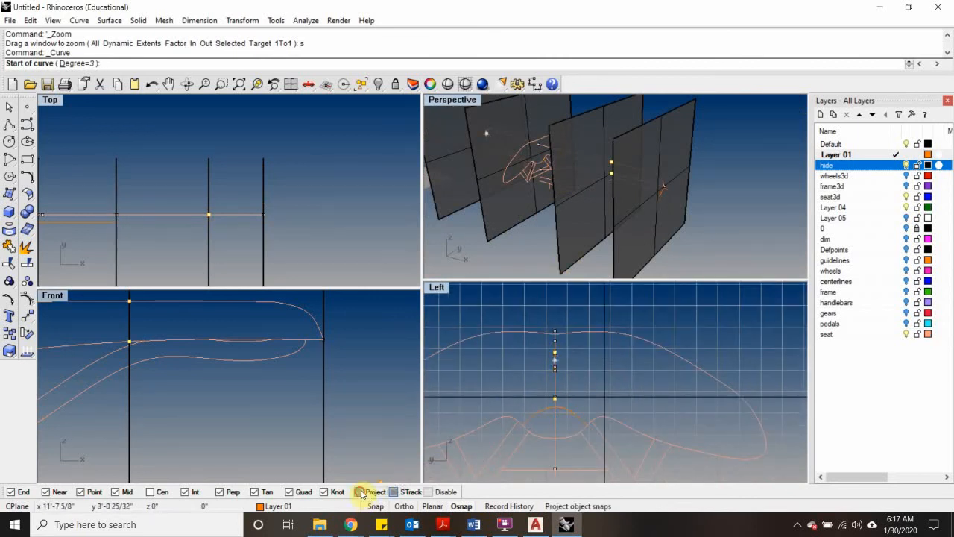
pyautogui.scroll(2, 574, 369)
pyautogui.click(570, 361)
# Step: Complete the arched half-profile curve, ending level with the lower section point and about 1 3/32" out from the centerline
pyautogui.scroll(-8, 514, 361)
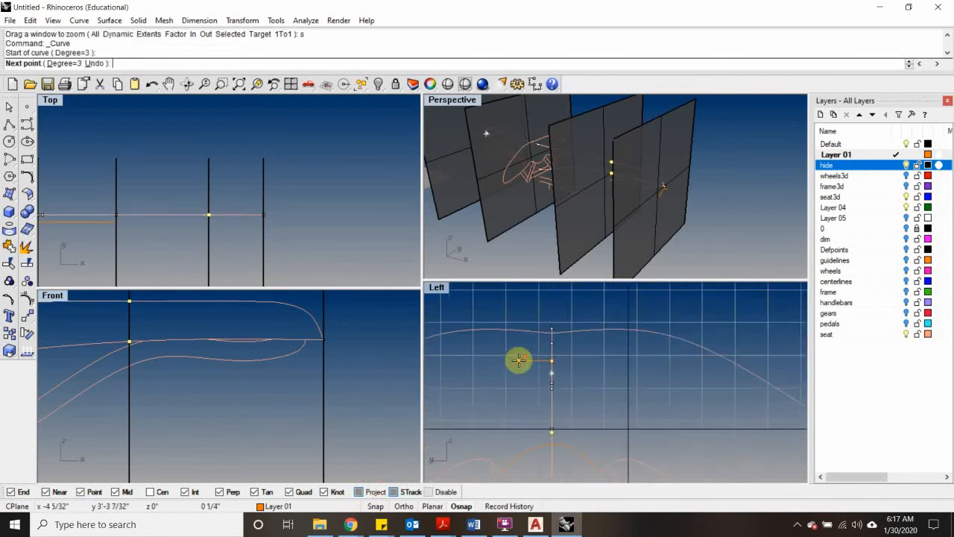
pyautogui.moveTo(514, 361); pyautogui.dragTo(611, 322, button='right')
pyautogui.scroll(8, 611, 322)
pyautogui.click(604, 322)
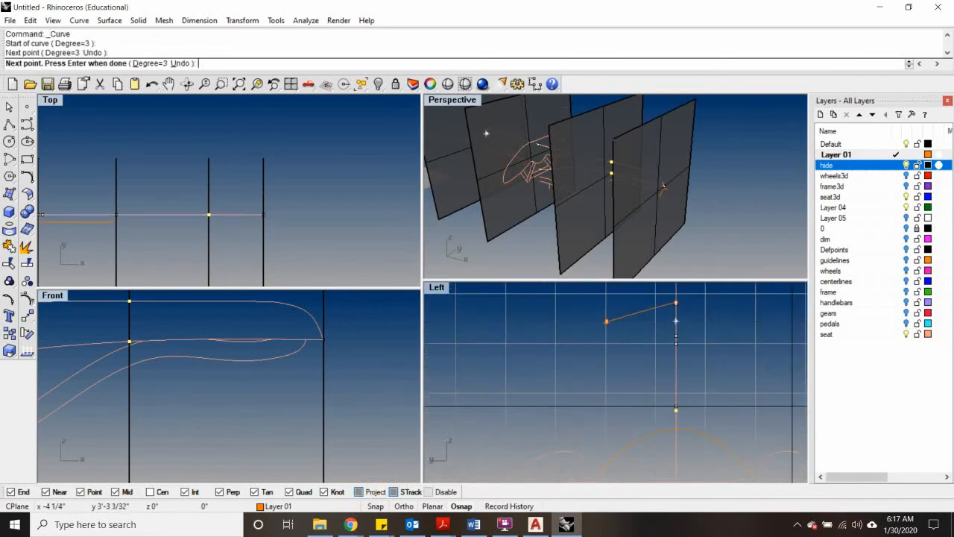
pyautogui.scroll(-4, 558, 337)
pyautogui.scroll(-1, 580, 335)
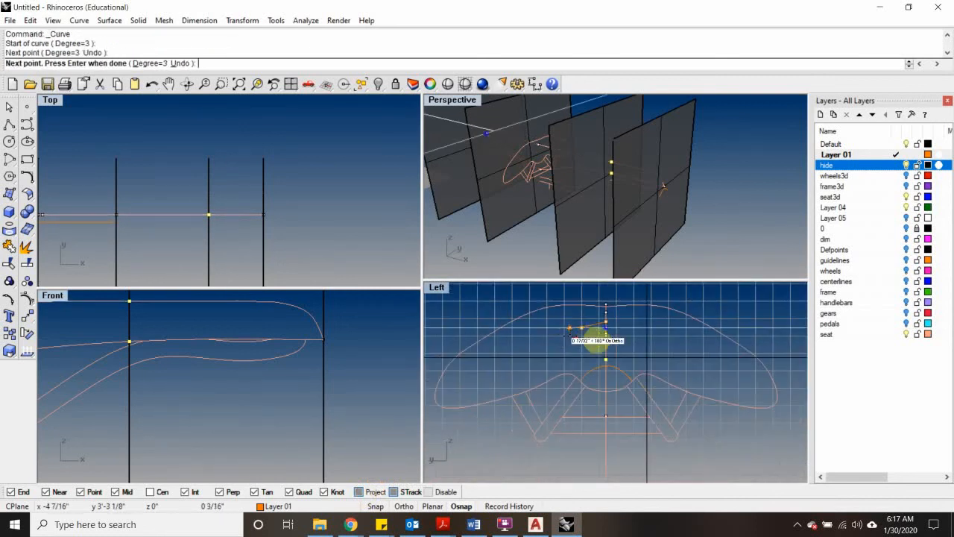
pyautogui.scroll(3, 569, 335)
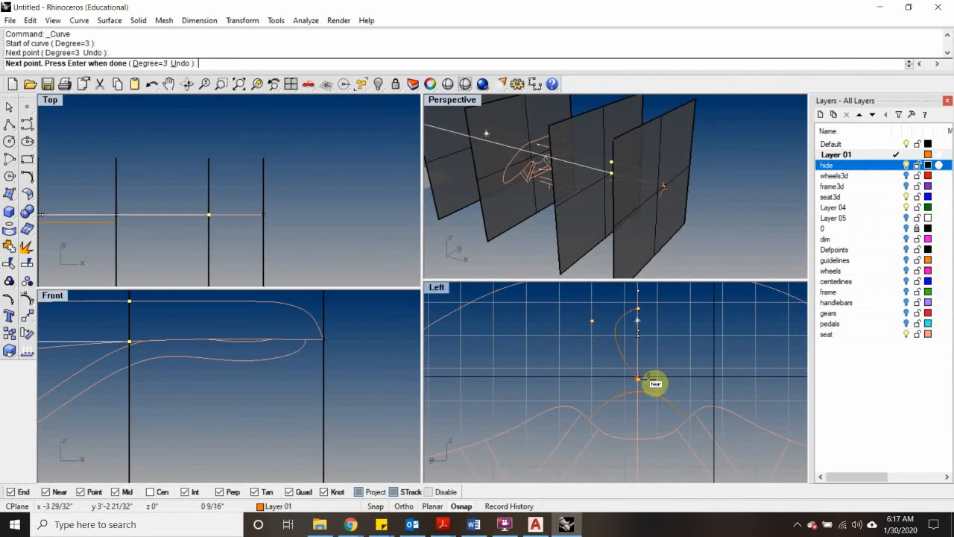
pyautogui.click(507, 376)
pyautogui.click(537, 344)
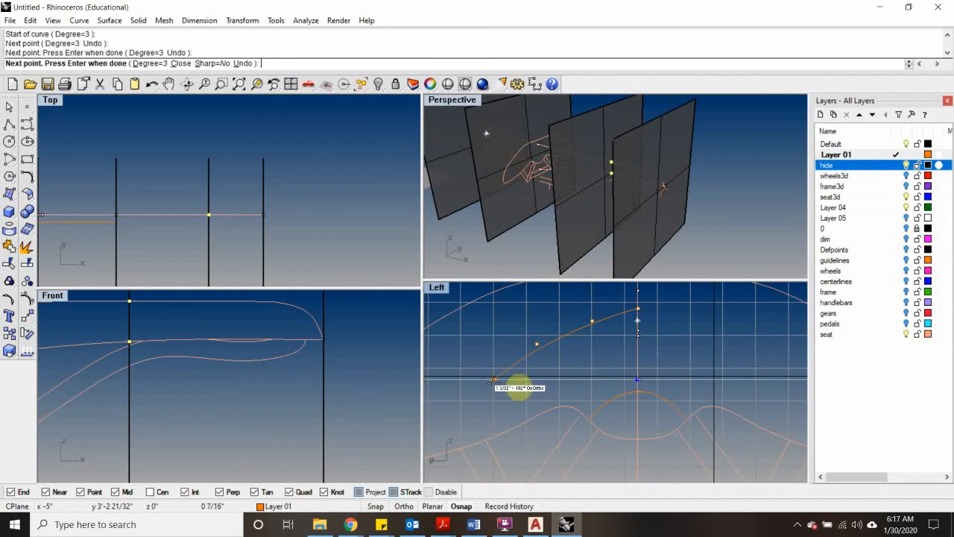
pyautogui.click(493, 382)
pyautogui.press('Return')
pyautogui.press('Return')
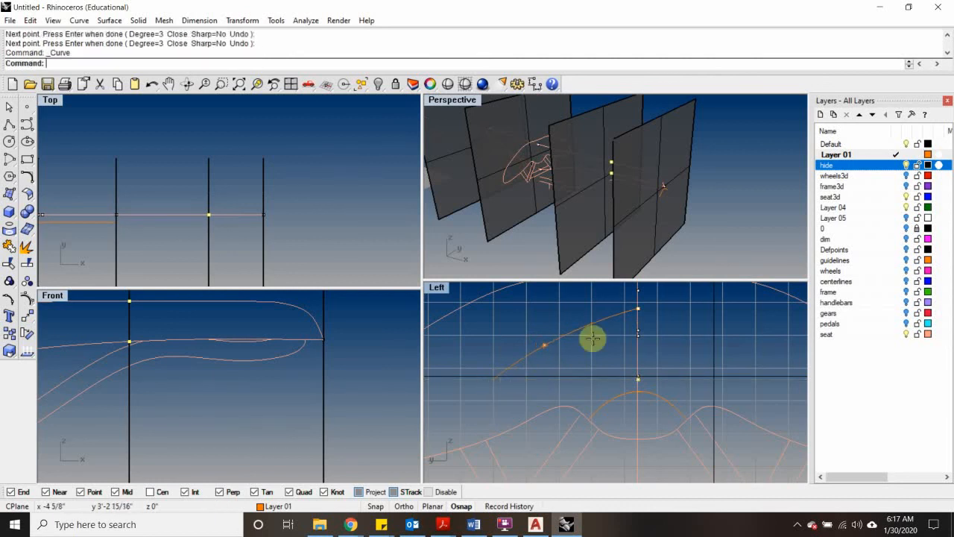
pyautogui.press('Escape')
# Step: Show the half-profile's control points and move the two middle ones outward and up to give it a rounder shoulder
pyautogui.click(554, 346)
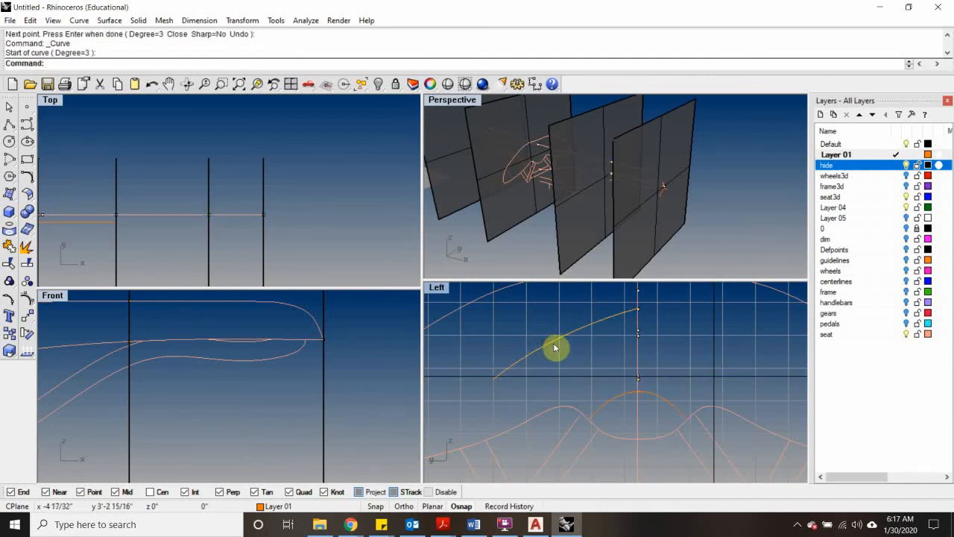
pyautogui.press('Return')
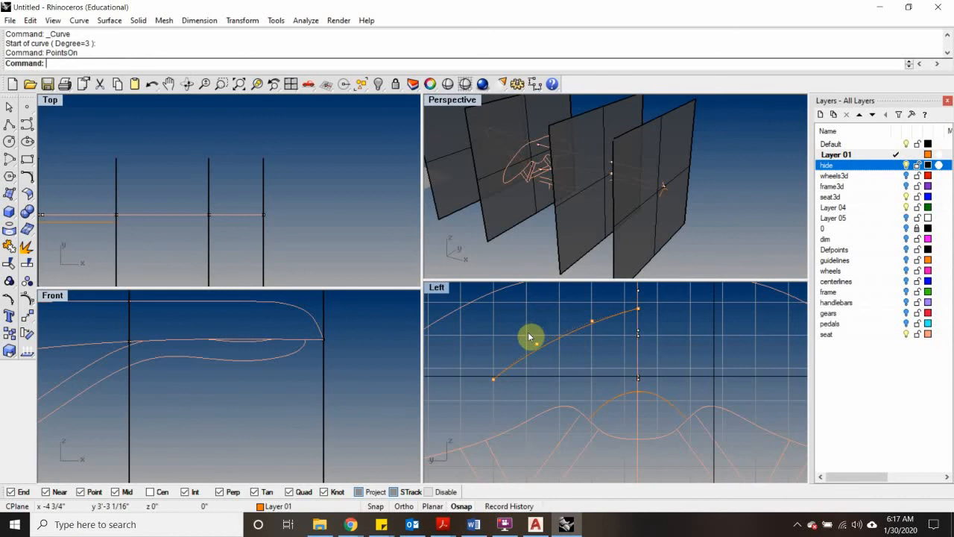
pyautogui.moveTo(537, 344); pyautogui.dragTo(511, 325)
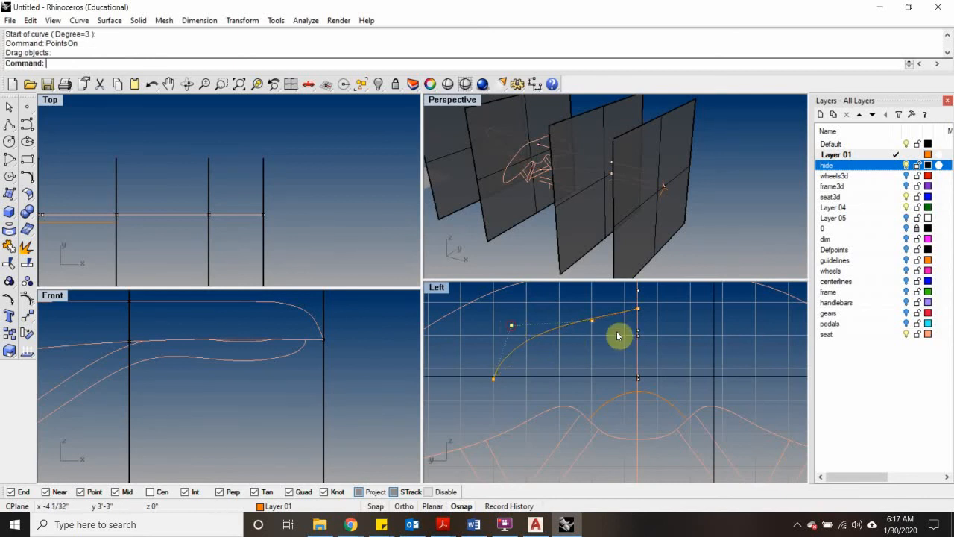
pyautogui.scroll(4, 589, 318)
pyautogui.moveTo(579, 313); pyautogui.dragTo(566, 312)
pyautogui.scroll(-8, 598, 311)
pyautogui.moveTo(589, 332); pyautogui.dragTo(580, 339, button='right')
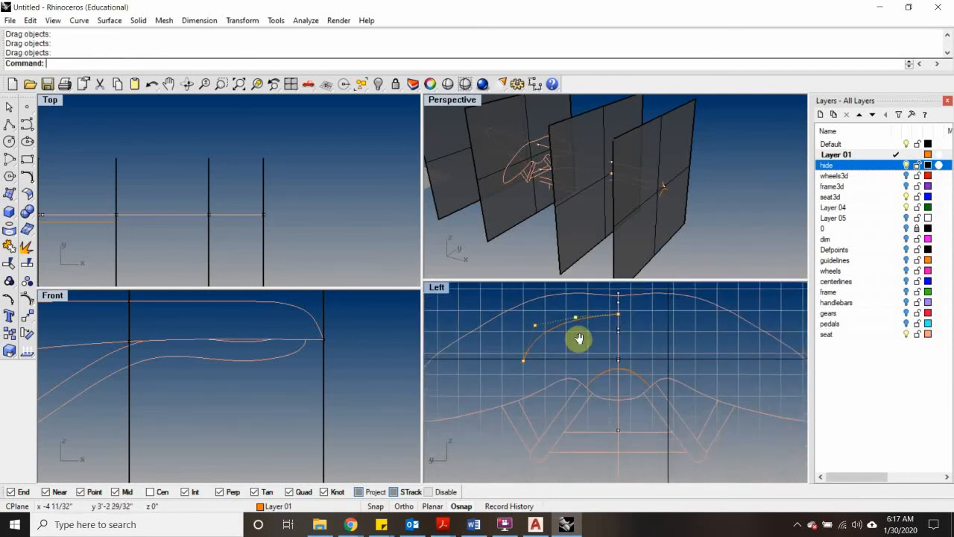
# Step: Mirror the half-profile curve about the saddle's vertical centerline in the Left view, keeping the original
pyautogui.moveTo(567, 170); pyautogui.dragTo(601, 177, button='right')
pyautogui.scroll(2, 527, 357)
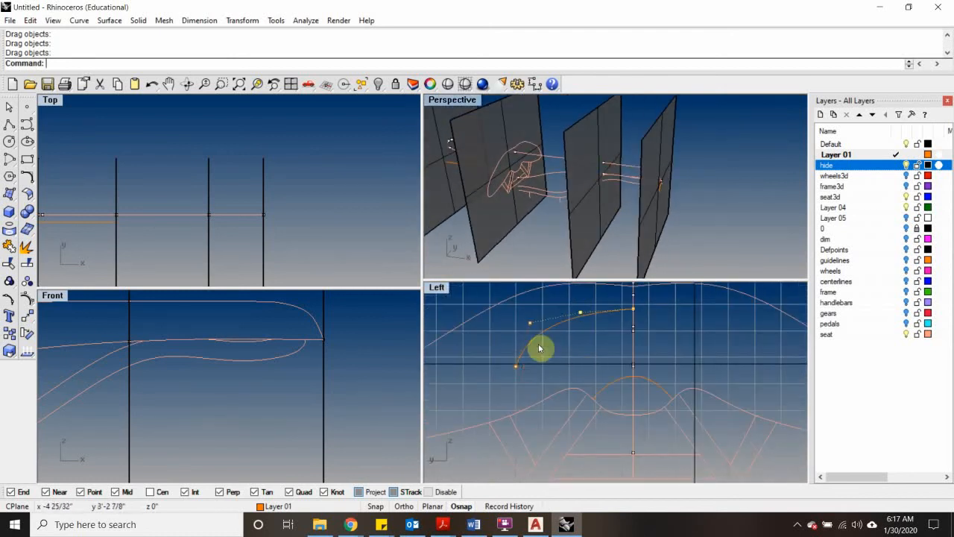
pyautogui.click(531, 341)
pyautogui.write('Mi')
pyautogui.press('Return')
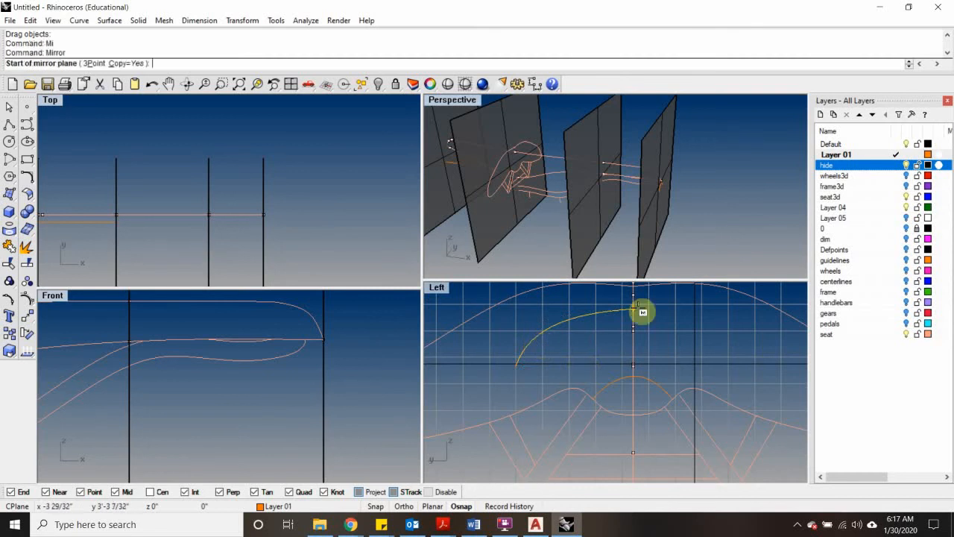
# Step: Mirror the half arc across the seat's vertical centerline in the Left view
pyautogui.click(643, 312)
pyautogui.click(647, 341)
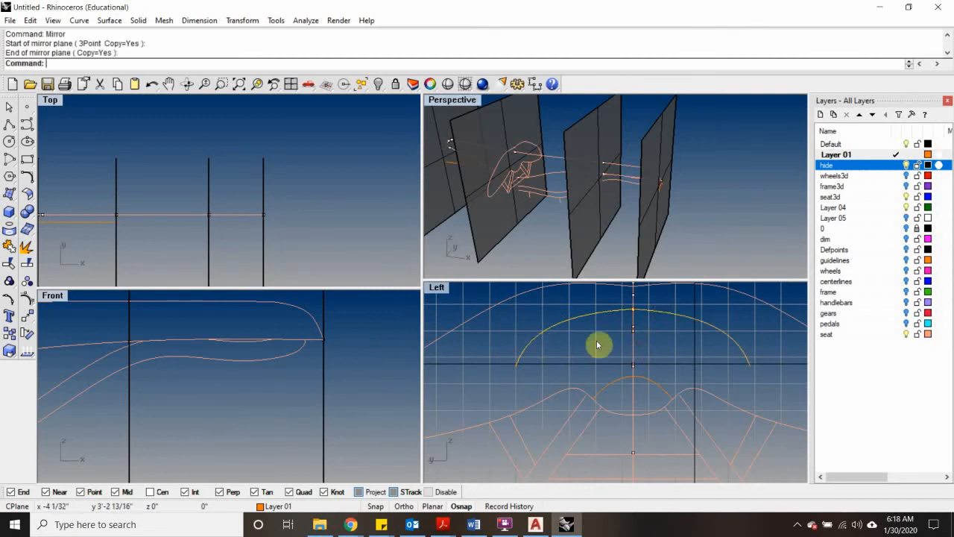
# Step: Try to project the unjoined arc halves onto the third section plane along the seat
pyautogui.scroll(-3, 597, 345)
pyautogui.scroll(-8, 469, 174)
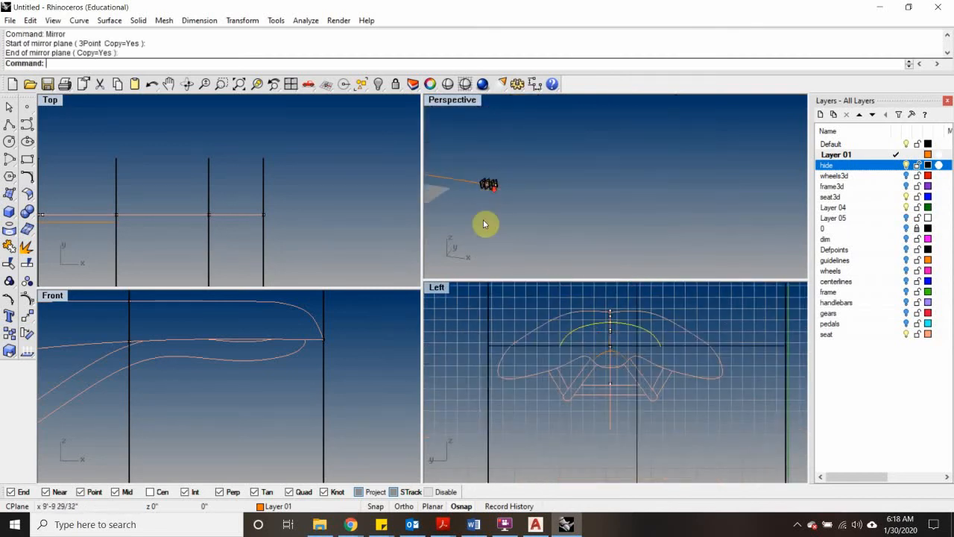
pyautogui.keyDown('shift'); pyautogui.moveTo(484, 223); pyautogui.dragTo(682, 226, button='right'); pyautogui.keyUp('shift')
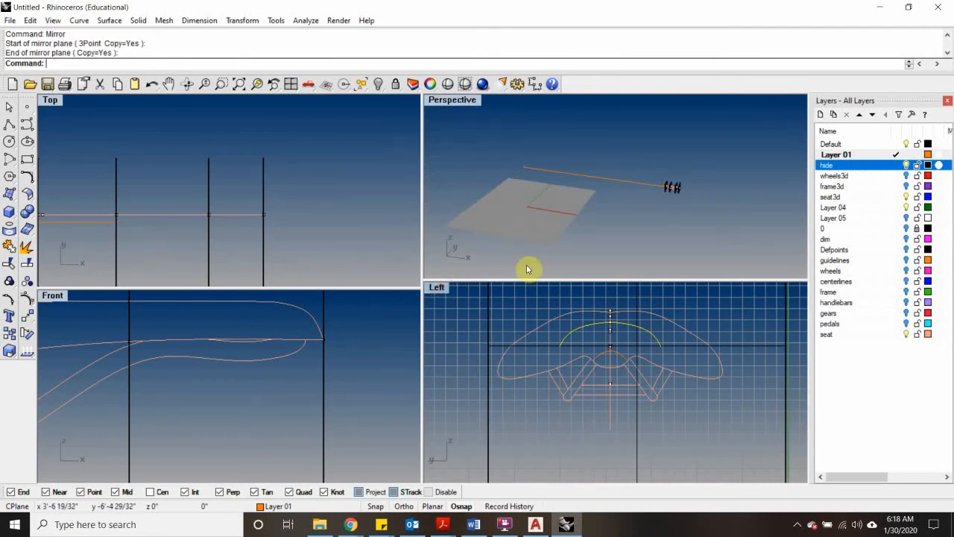
pyautogui.press('Return')
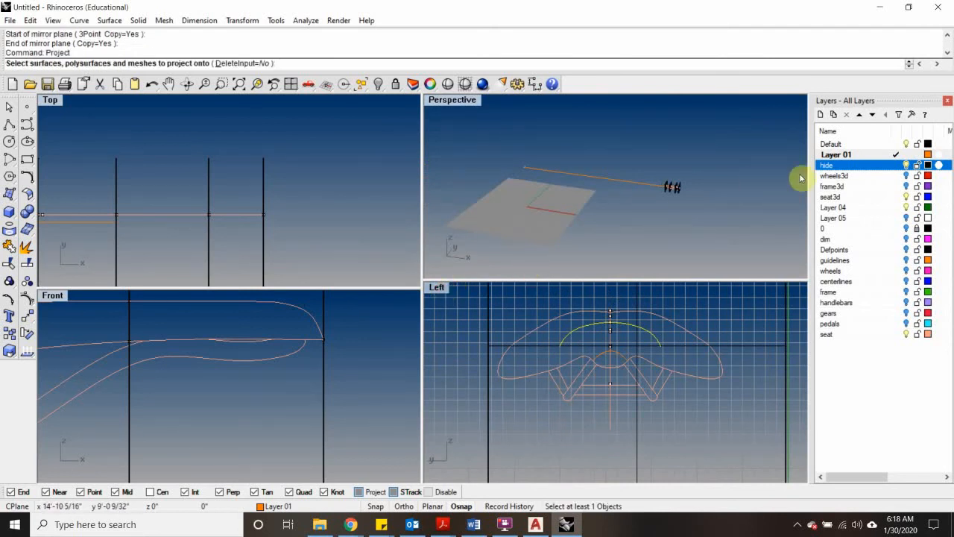
pyautogui.scroll(2, 663, 188)
pyautogui.moveTo(725, 162); pyautogui.dragTo(664, 203, button='right')
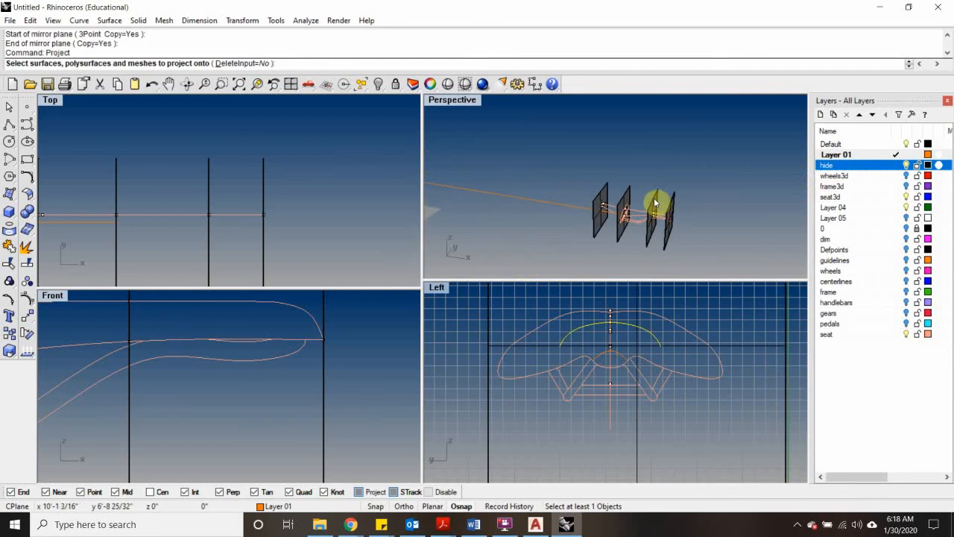
pyautogui.click(654, 198)
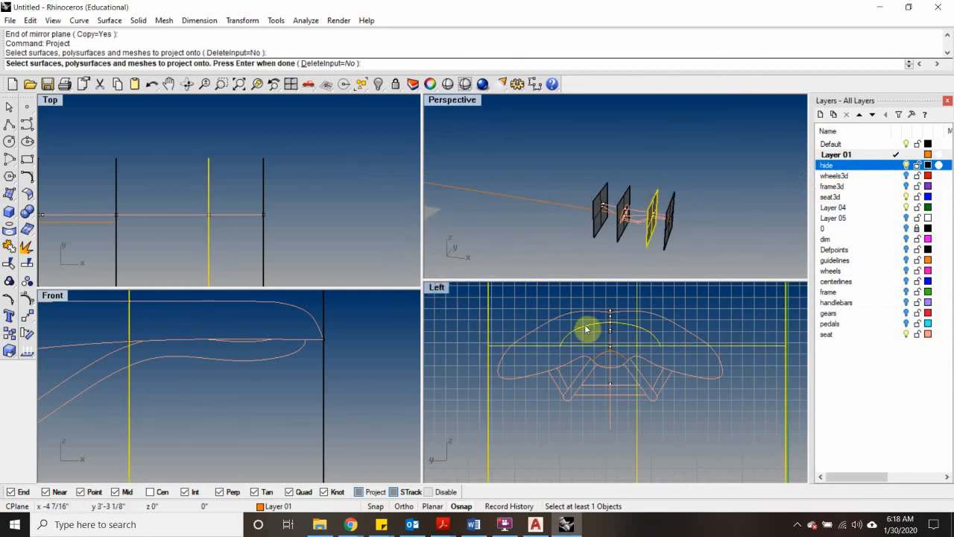
pyautogui.press('Return')
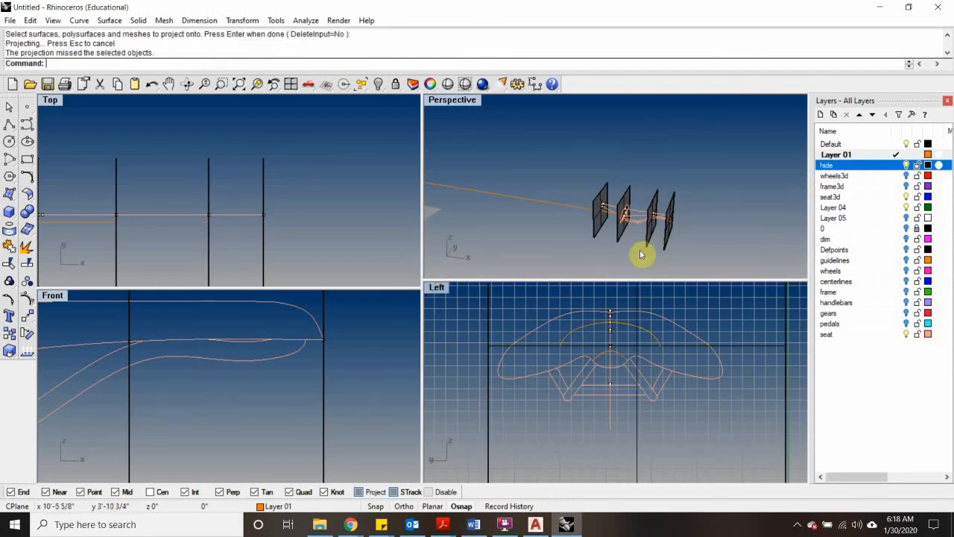
# Step: Join the two mirrored arc halves into one curve
pyautogui.scroll(5, 665, 227)
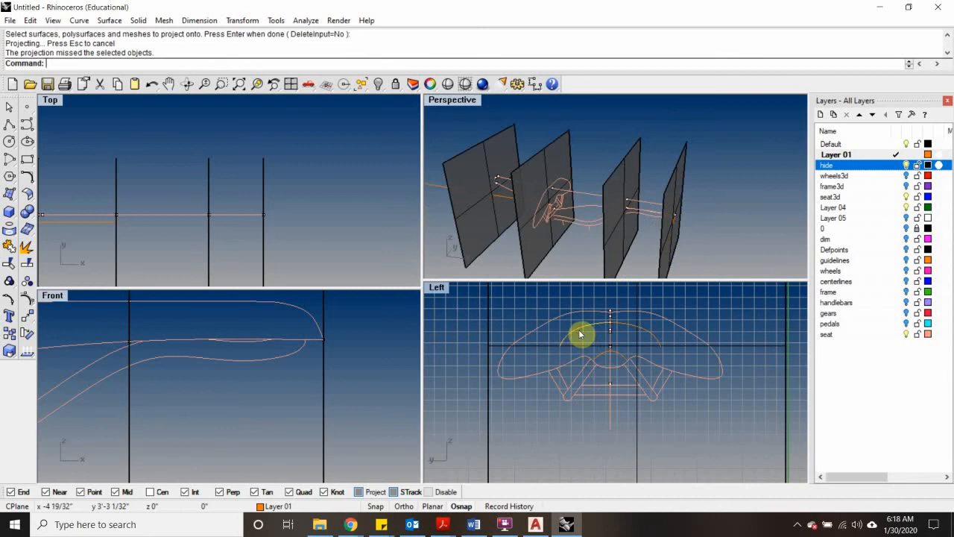
pyautogui.hotkey('ctrl', 'j')
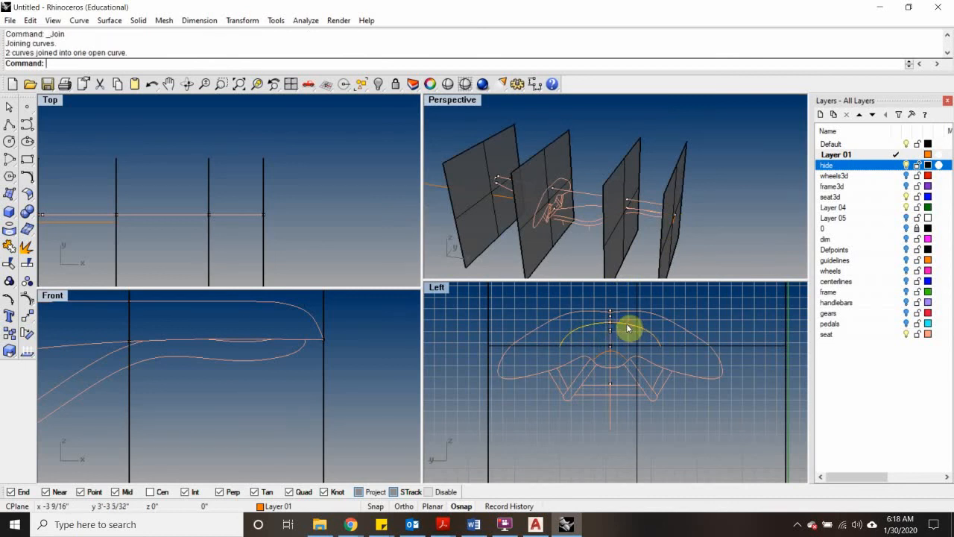
# Step: Assign the first, second and fourth section planes along the seat to the hide layer
pyautogui.scroll(-10, 587, 216)
pyautogui.scroll(10, 586, 216)
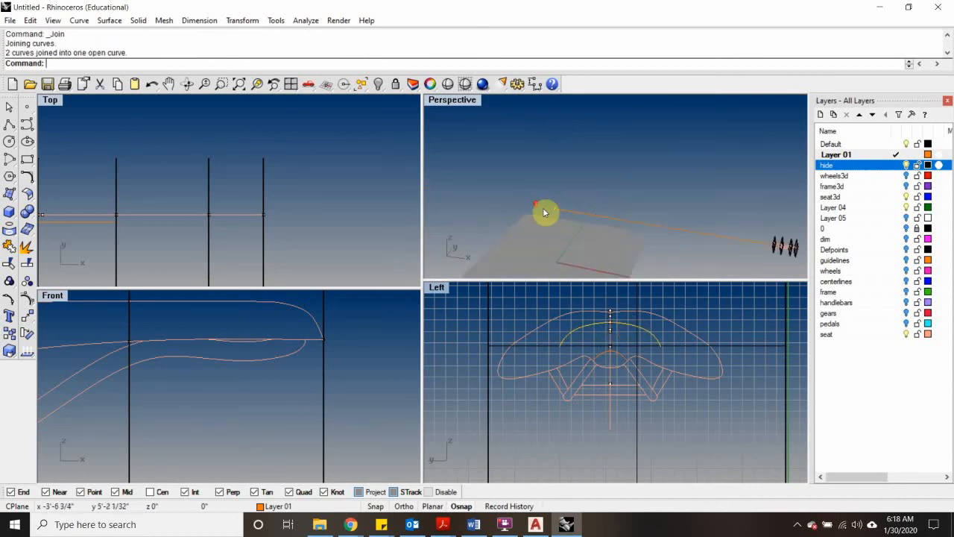
pyautogui.scroll(-1, 554, 214)
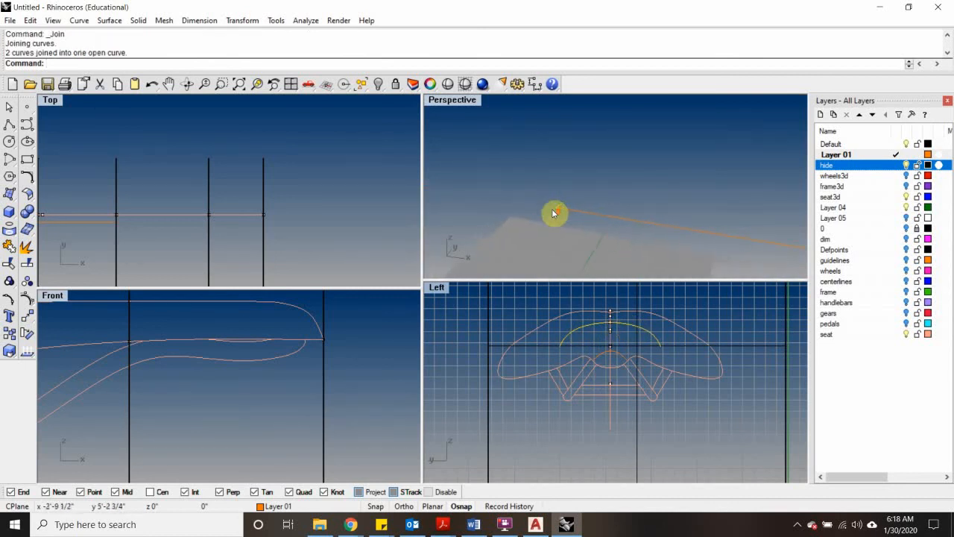
pyautogui.moveTo(576, 328); pyautogui.dragTo(520, 337, button='right')
pyautogui.scroll(-3, 607, 183)
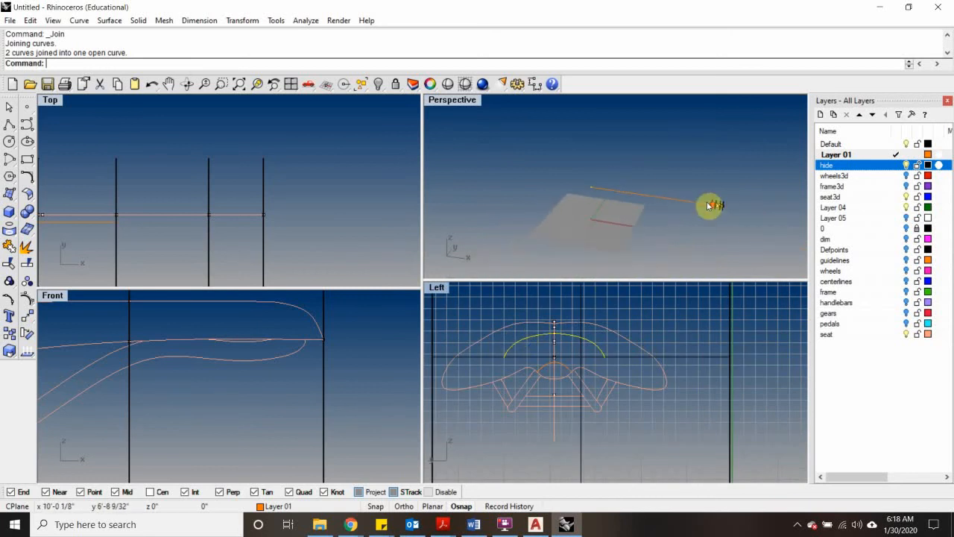
pyautogui.scroll(5, 742, 212)
pyautogui.scroll(5, 742, 213)
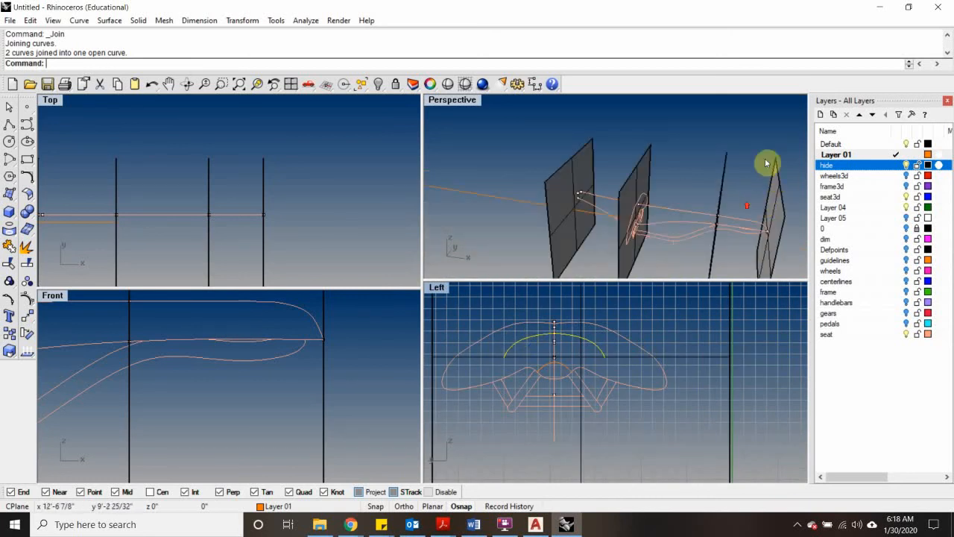
pyautogui.click(650, 170)
pyautogui.keyDown('shift'); pyautogui.click(570, 158); pyautogui.keyUp('shift')
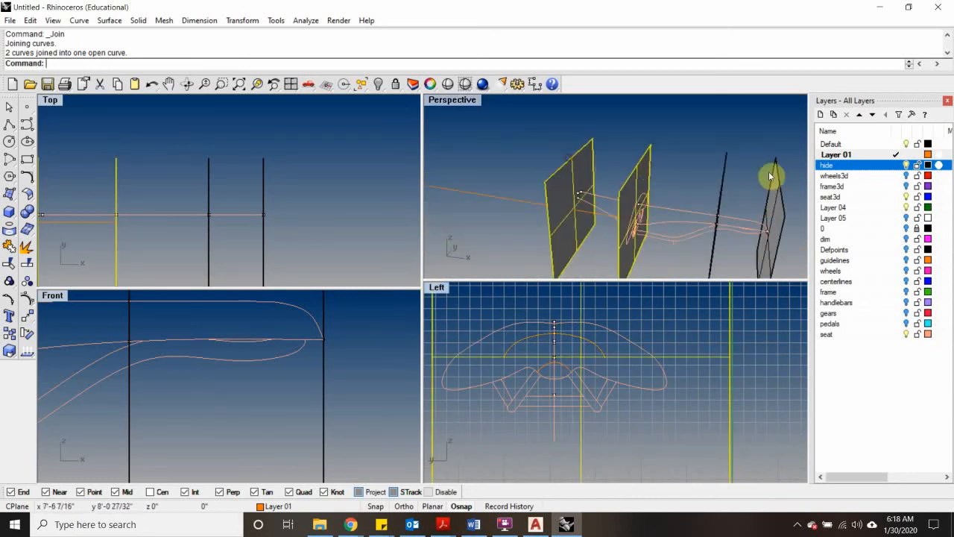
pyautogui.keyDown('shift'); pyautogui.click(780, 179); pyautogui.keyUp('shift')
pyautogui.rightClick(872, 165)
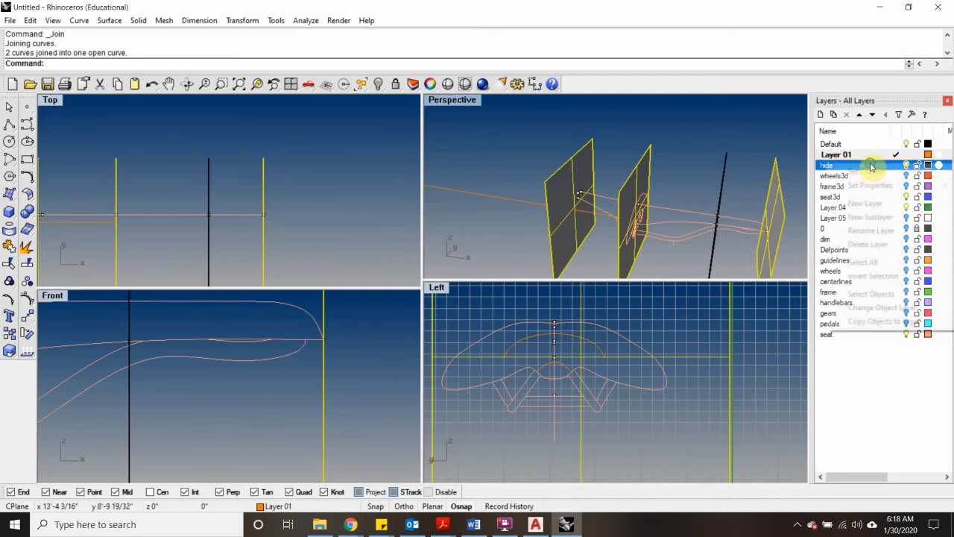
pyautogui.click(874, 306)
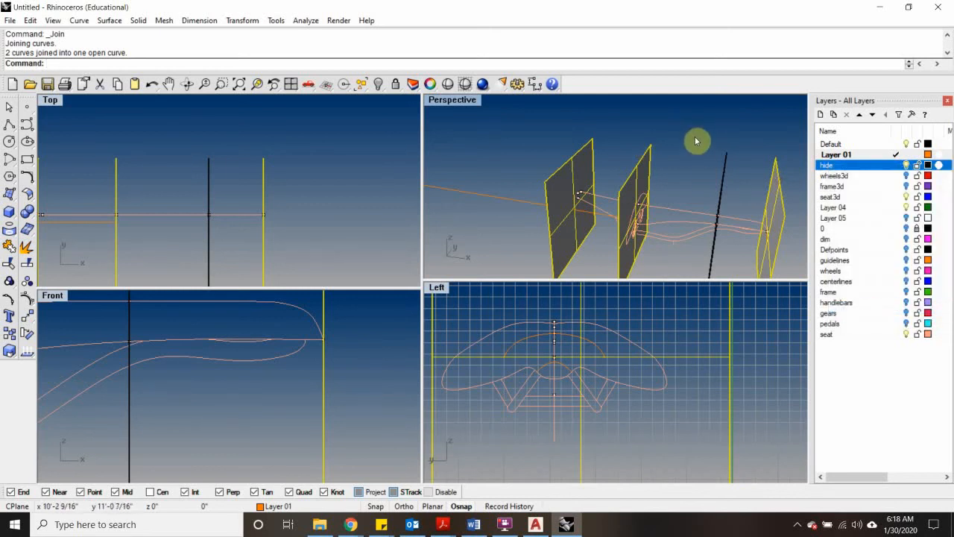
# Step: Move the third section plane to the Default layer and turn off the hide layer
pyautogui.click(907, 164)
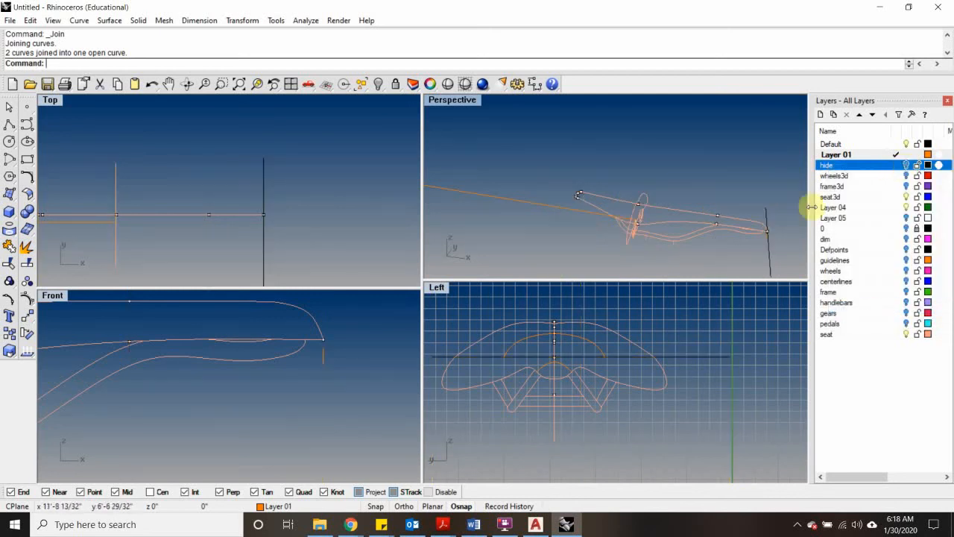
pyautogui.click(906, 164)
pyautogui.click(720, 182)
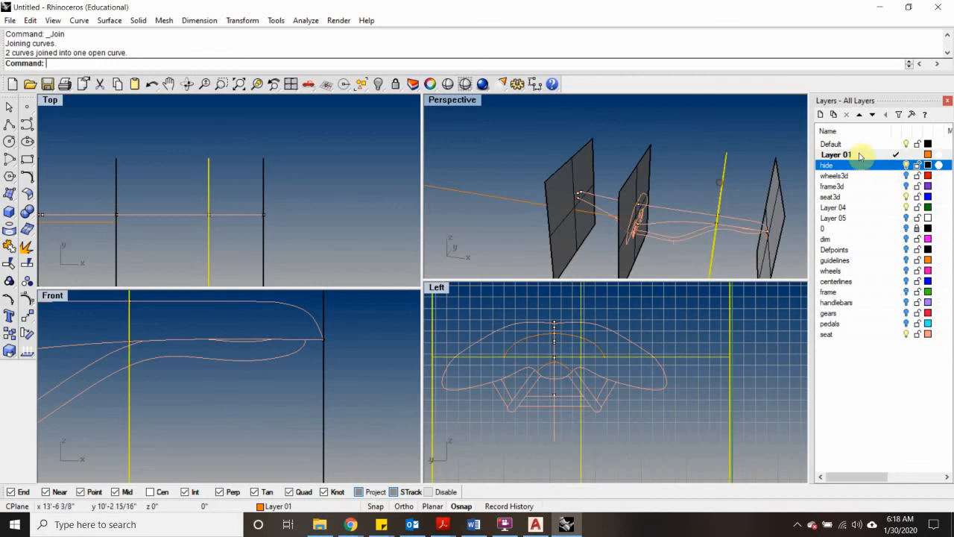
pyautogui.rightClick(867, 145)
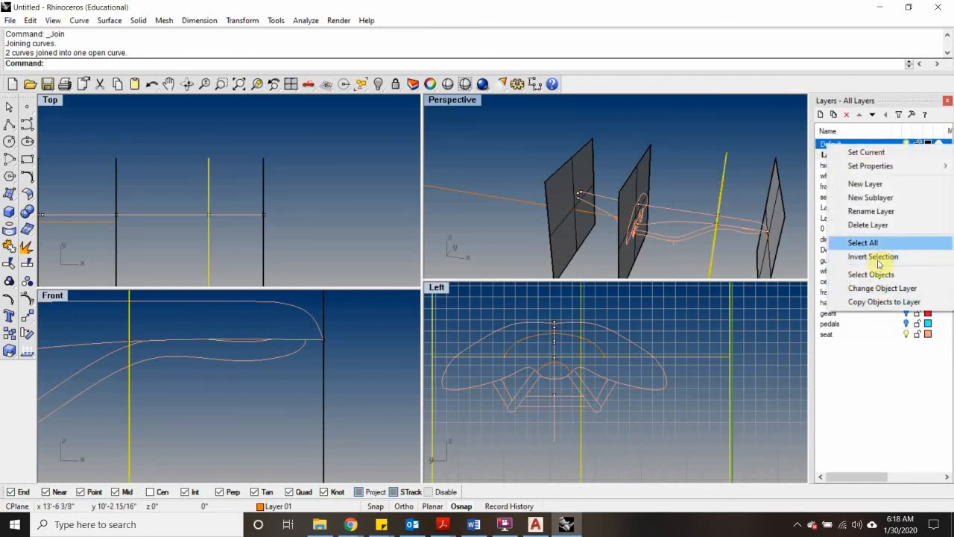
pyautogui.click(874, 287)
pyautogui.click(666, 141)
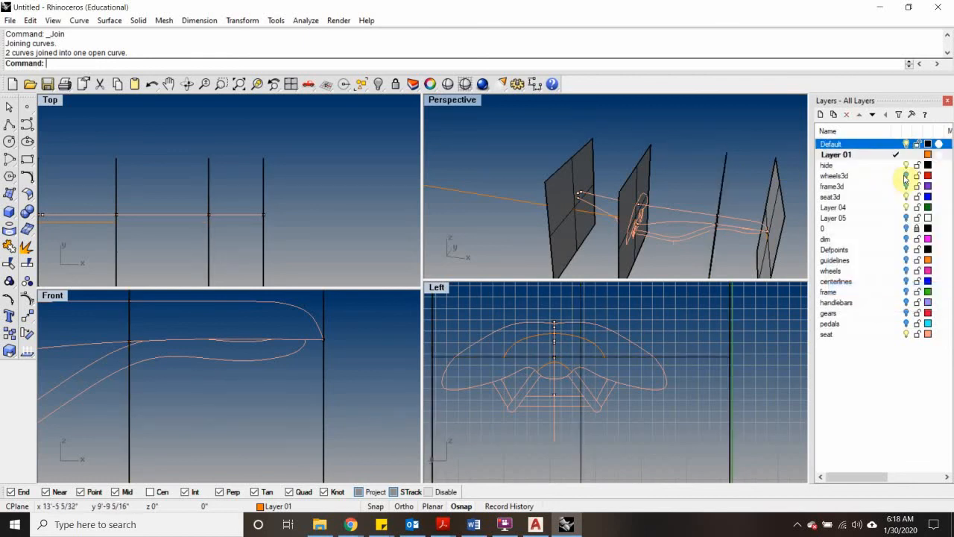
pyautogui.click(905, 166)
# Step: Project the joined arc onto the third section plane from the Left view
pyautogui.moveTo(630, 201); pyautogui.dragTo(709, 187, button='right')
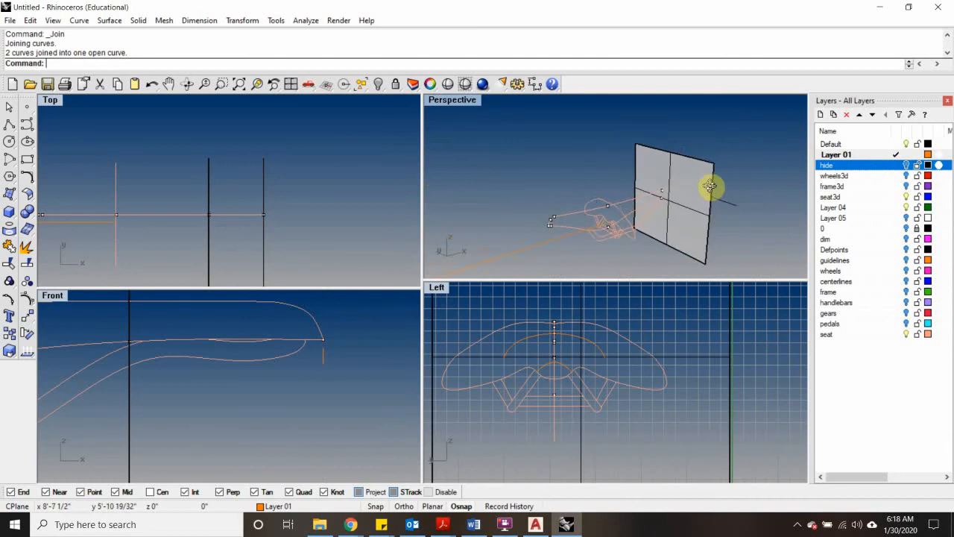
pyautogui.scroll(-5, 572, 356)
pyautogui.scroll(6, 555, 354)
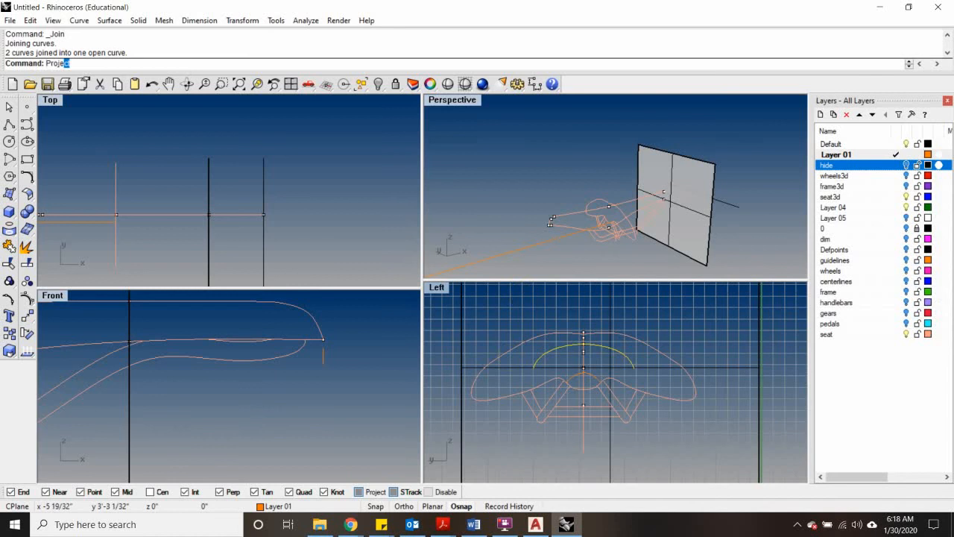
pyautogui.press('Return')
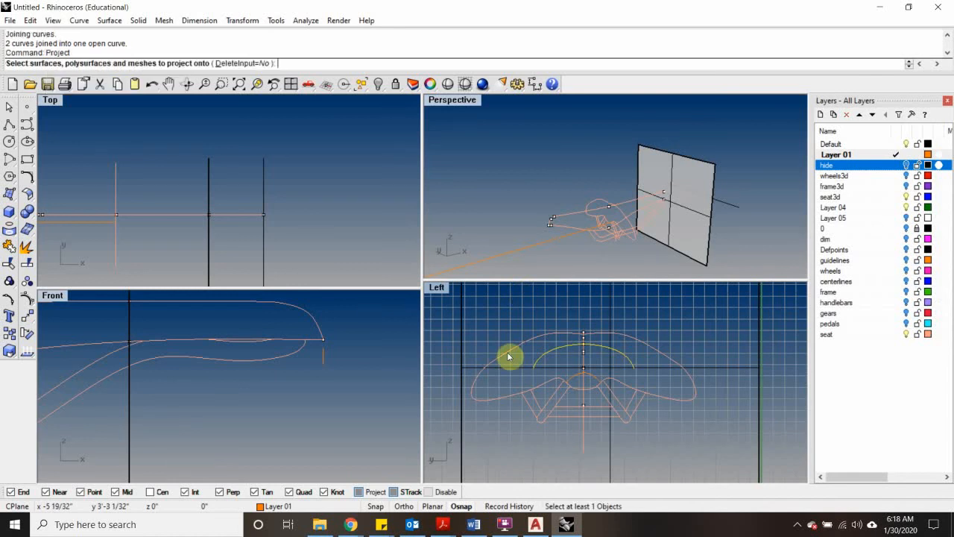
pyautogui.click(469, 325)
pyautogui.rightClick(458, 326)
# Step: Delete the third section plane, keeping the arc projected onto it
pyautogui.moveTo(702, 222); pyautogui.dragTo(645, 227, button='right')
pyautogui.click(640, 144)
pyautogui.scroll(5, 684, 196)
pyautogui.click(712, 127)
pyautogui.scroll(-5, 711, 127)
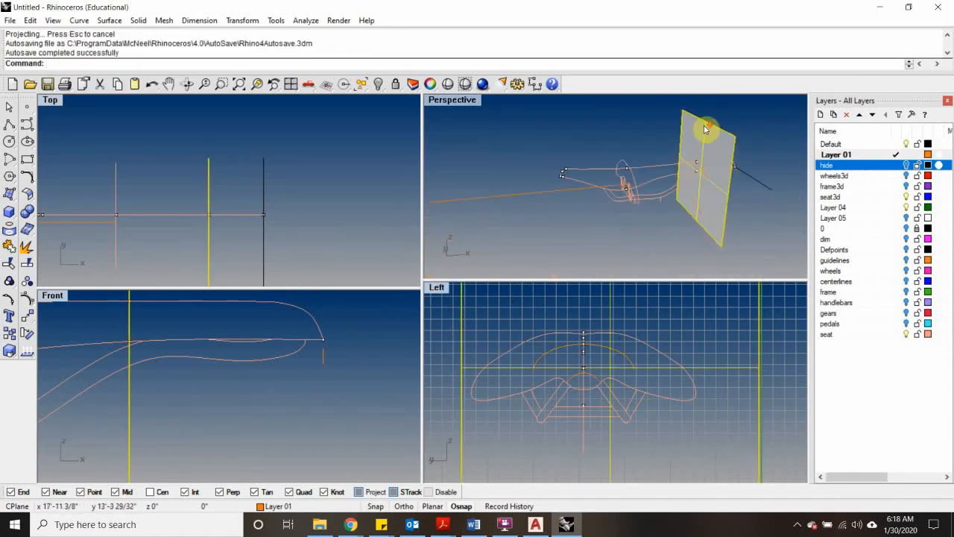
pyautogui.click(748, 127)
pyautogui.click(710, 131)
pyautogui.press('Delete')
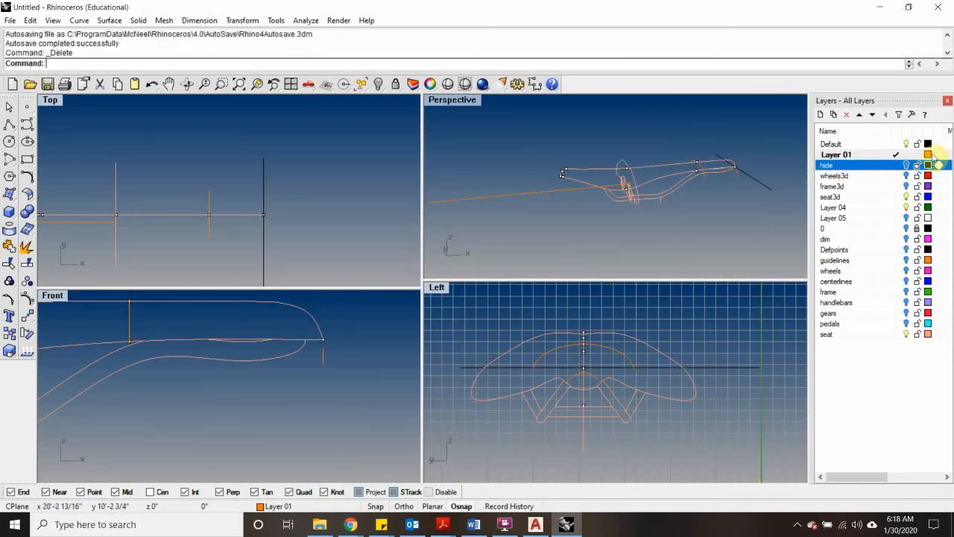
# Step: Turn the hide layer back on and delete the section plane at the seat's far end
pyautogui.click(905, 165)
pyautogui.click(734, 132)
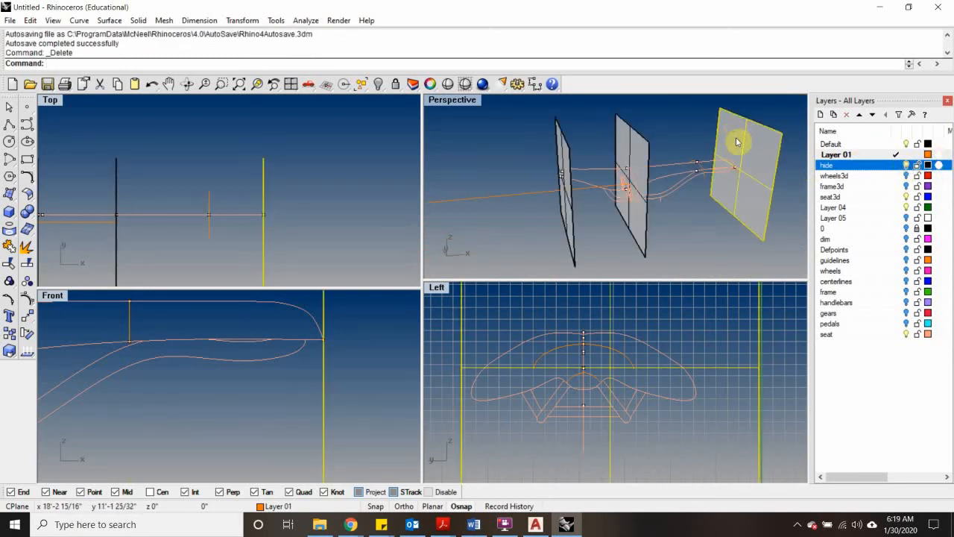
pyautogui.press('Delete')
pyautogui.moveTo(766, 173); pyautogui.dragTo(675, 185, button='right')
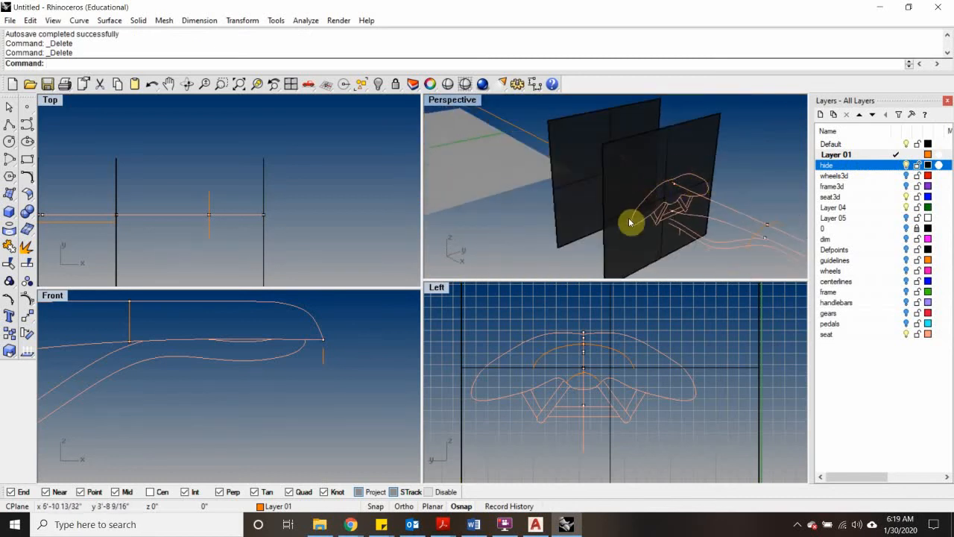
pyautogui.scroll(5, 619, 200)
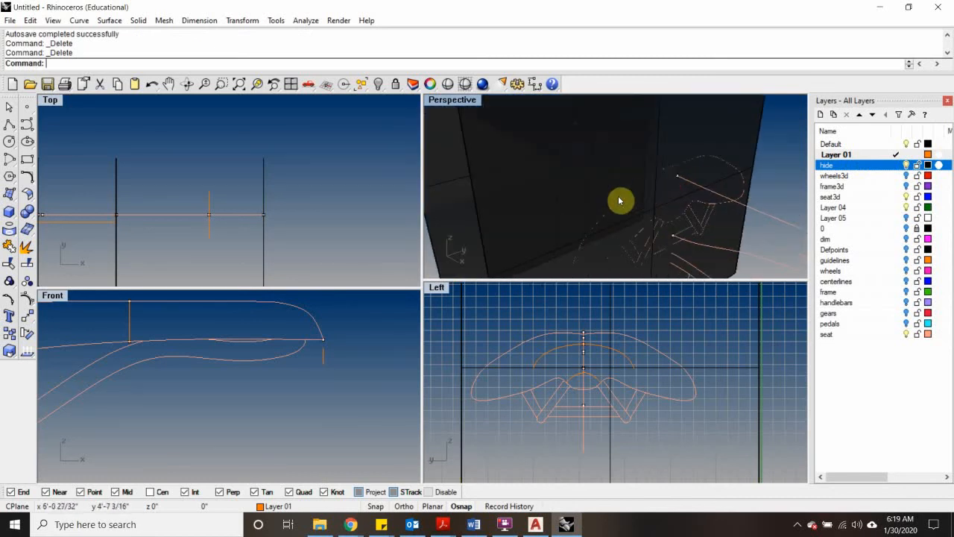
pyautogui.scroll(-3, 631, 196)
pyautogui.click(638, 187)
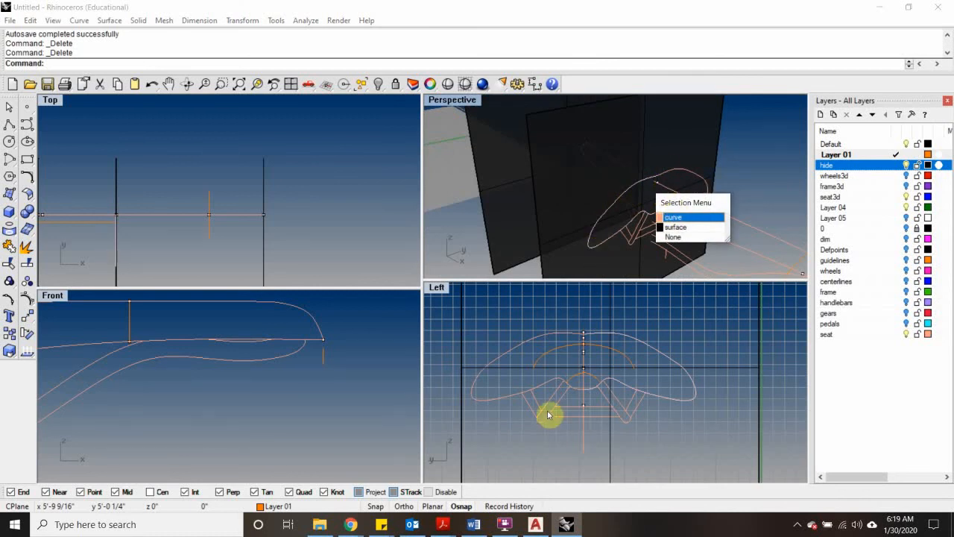
pyautogui.click(723, 424)
pyautogui.scroll(4, 601, 343)
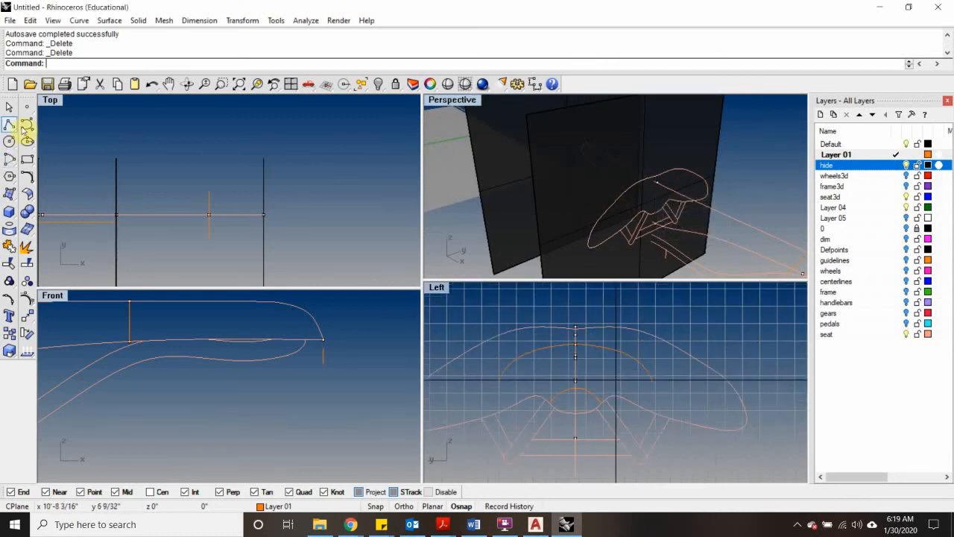
# Step: Turn off projected snapping and trace one half of the wide seat outline with a degree-3 curve from the centre line in the Left view
pyautogui.click(26, 126)
pyautogui.scroll(2, 667, 213)
pyautogui.scroll(-6, 664, 232)
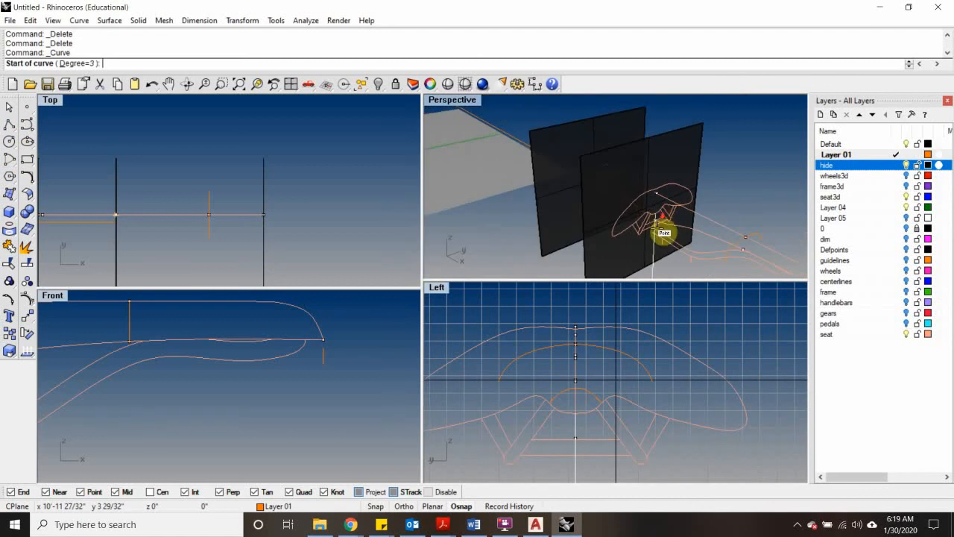
pyautogui.click(359, 492)
pyautogui.scroll(3, 600, 321)
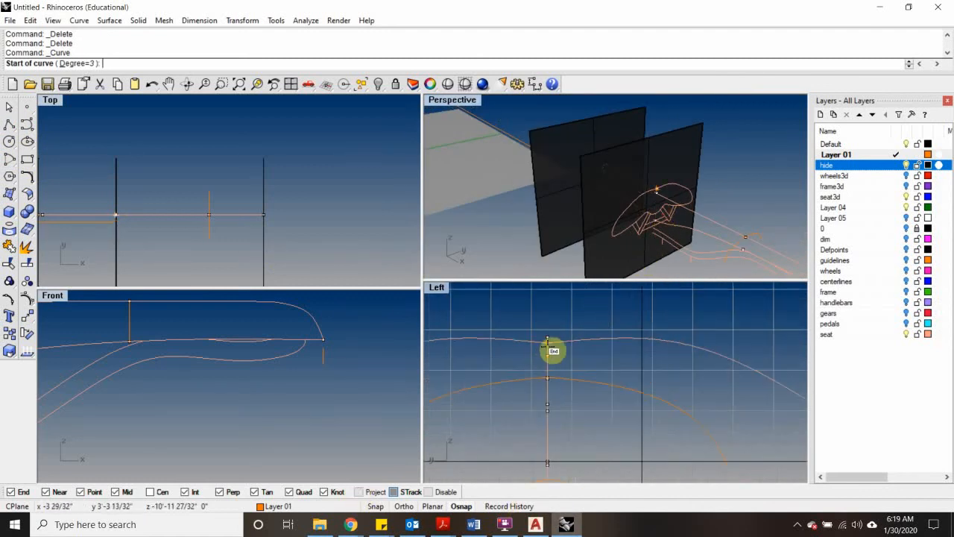
pyautogui.click(551, 344)
pyautogui.click(615, 339)
pyautogui.click(680, 343)
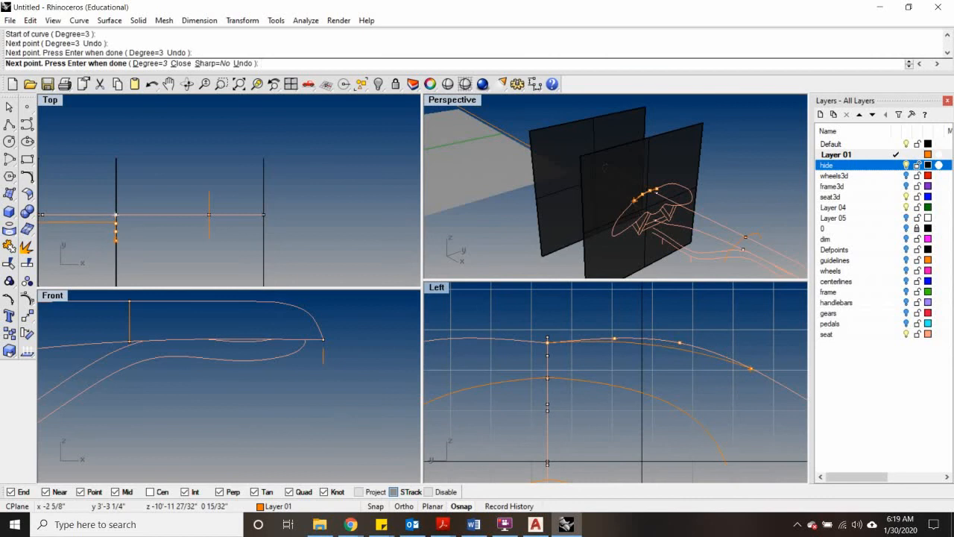
pyautogui.click(752, 369)
pyautogui.scroll(-3, 760, 376)
pyautogui.click(682, 345)
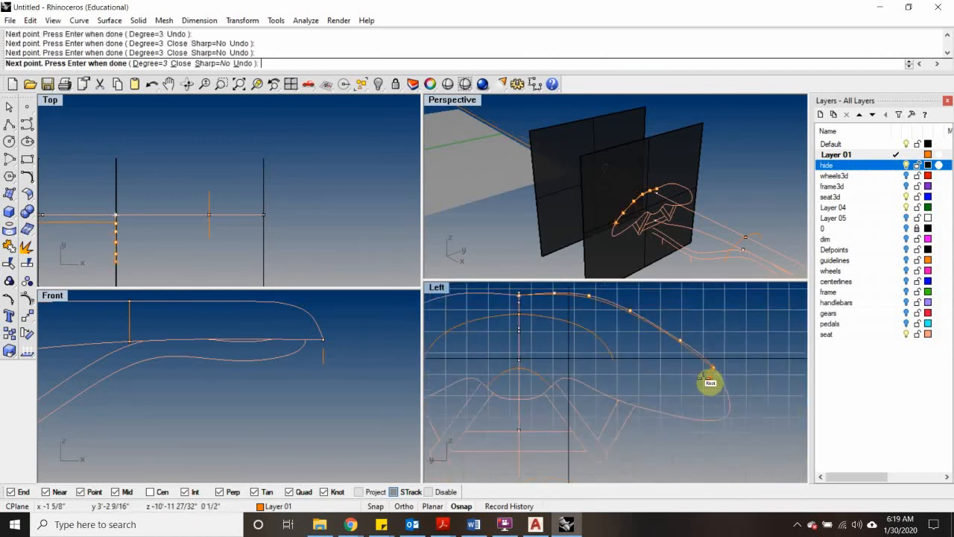
pyautogui.scroll(1, 705, 378)
pyautogui.click(737, 413)
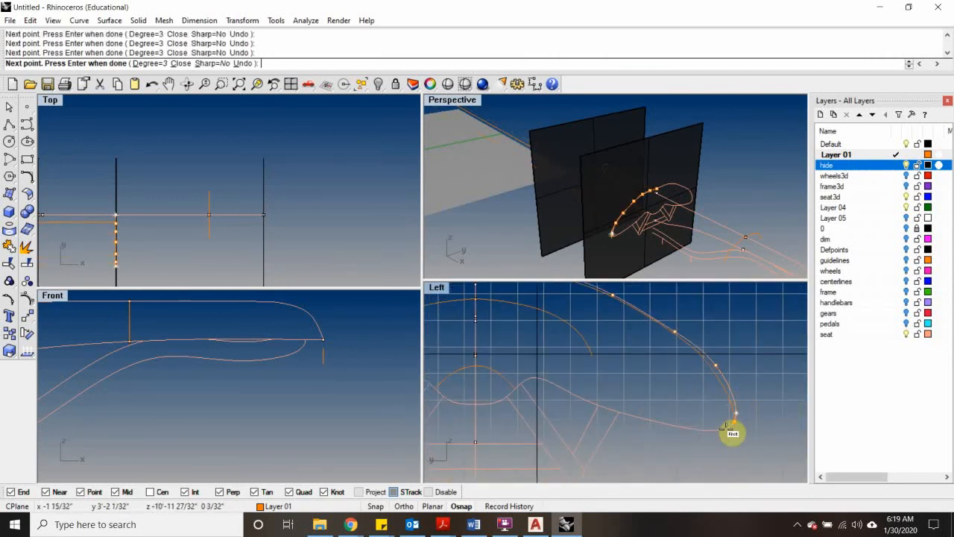
pyautogui.click(730, 426)
pyautogui.rightClick(736, 414)
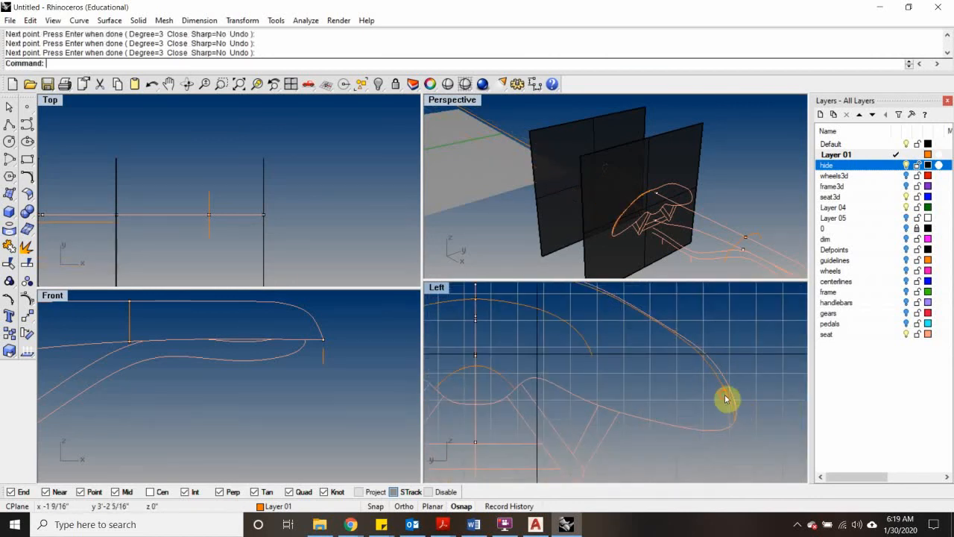
# Step: Mirror the traced half curve about the vertical centre line in the Left view and join both halves into one open curve
pyautogui.moveTo(657, 212); pyautogui.dragTo(639, 248, button='right')
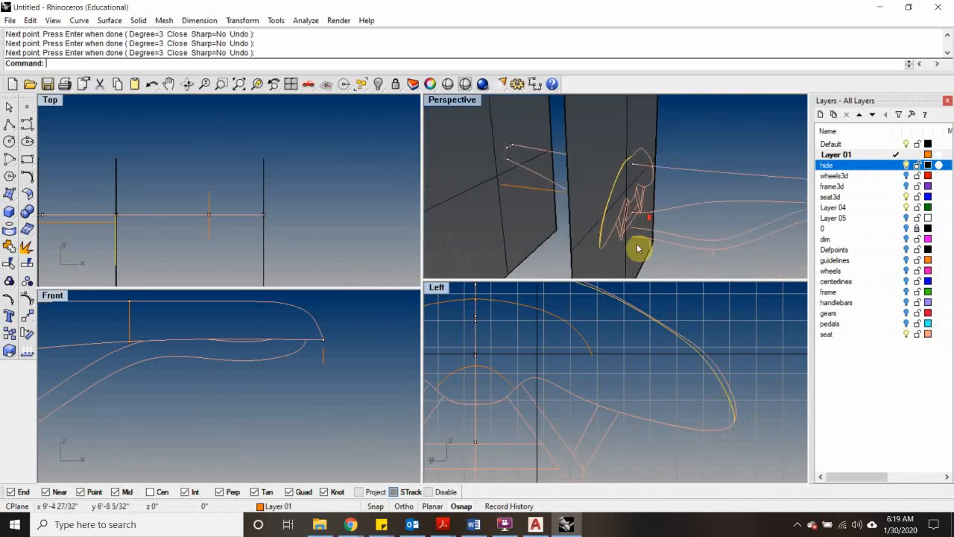
pyautogui.scroll(-5, 639, 249)
pyautogui.moveTo(627, 326); pyautogui.dragTo(735, 422, button='right')
pyautogui.scroll(8, 601, 389)
pyautogui.write('Mi')
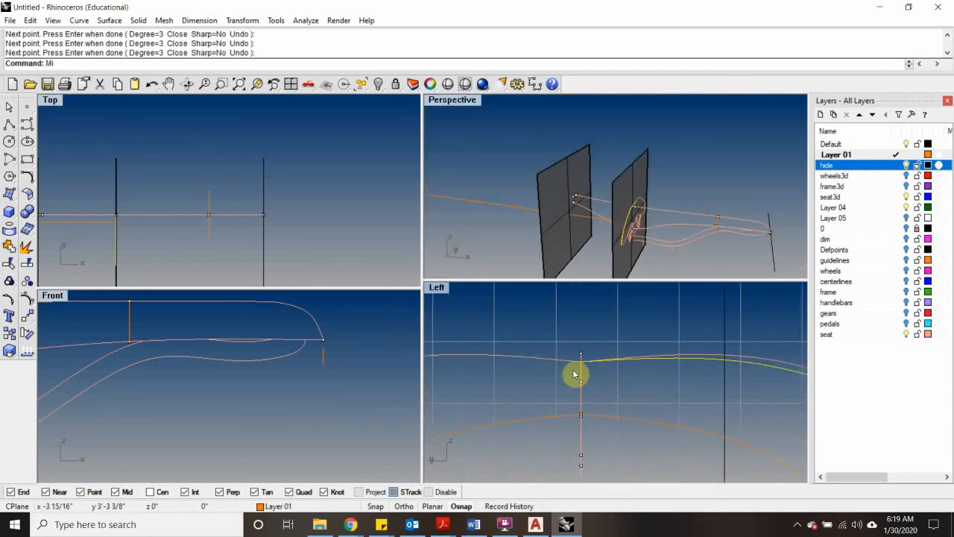
pyautogui.press('Return')
pyautogui.click(582, 361)
pyautogui.click(581, 306)
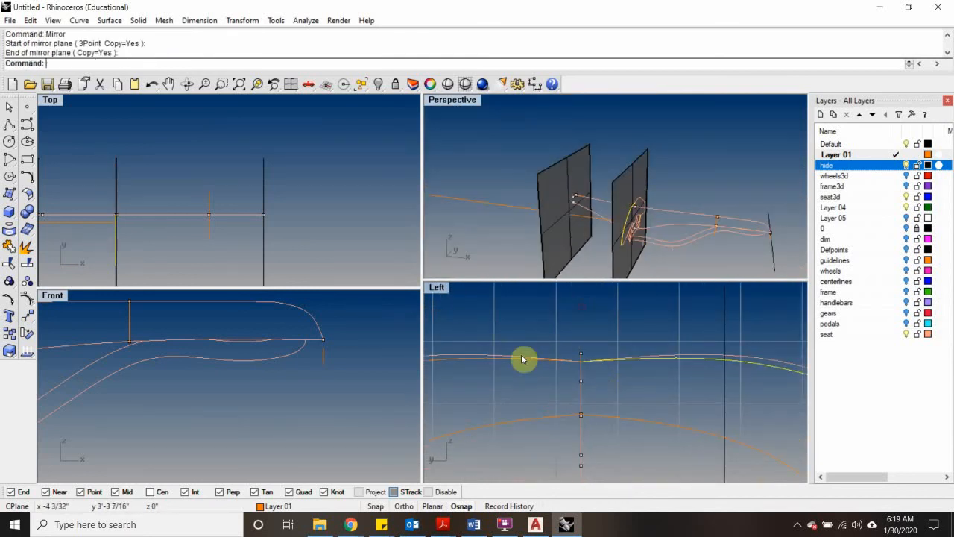
pyautogui.scroll(-5, 507, 365)
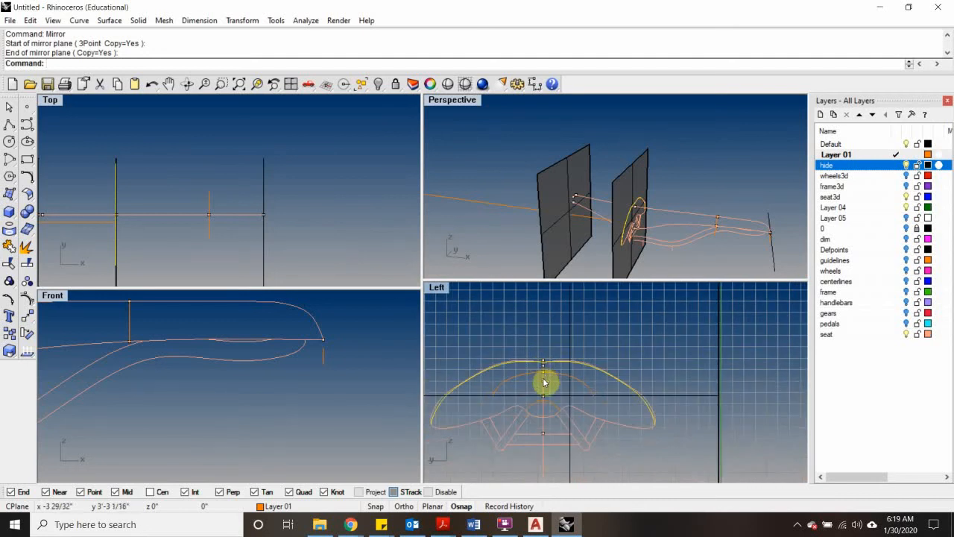
pyautogui.hotkey('ctrl', 'j')
# Step: Delete the section plane that carries the joined seat curve, keeping the curve
pyautogui.scroll(-3, 663, 345)
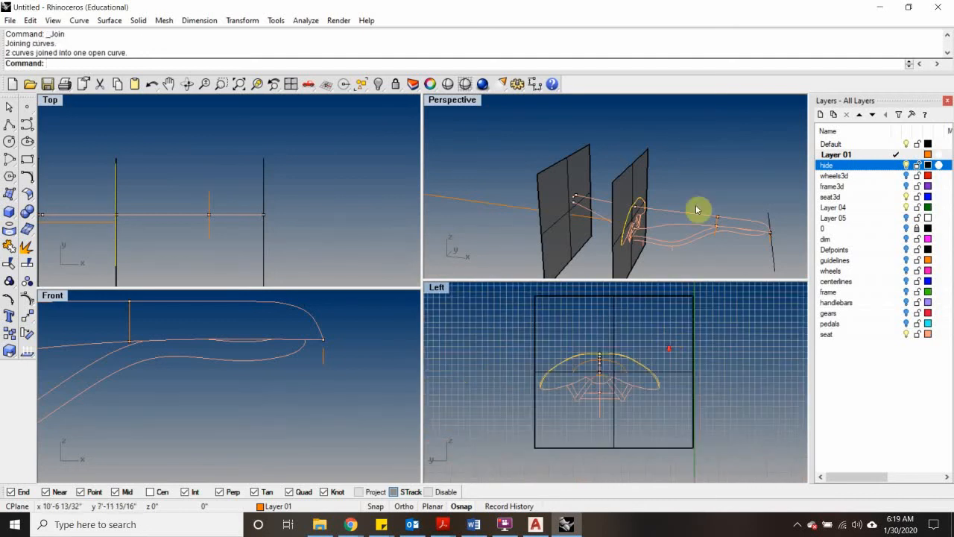
pyautogui.click(627, 170)
pyautogui.press('Delete')
pyautogui.moveTo(625, 176); pyautogui.dragTo(605, 206, button='right')
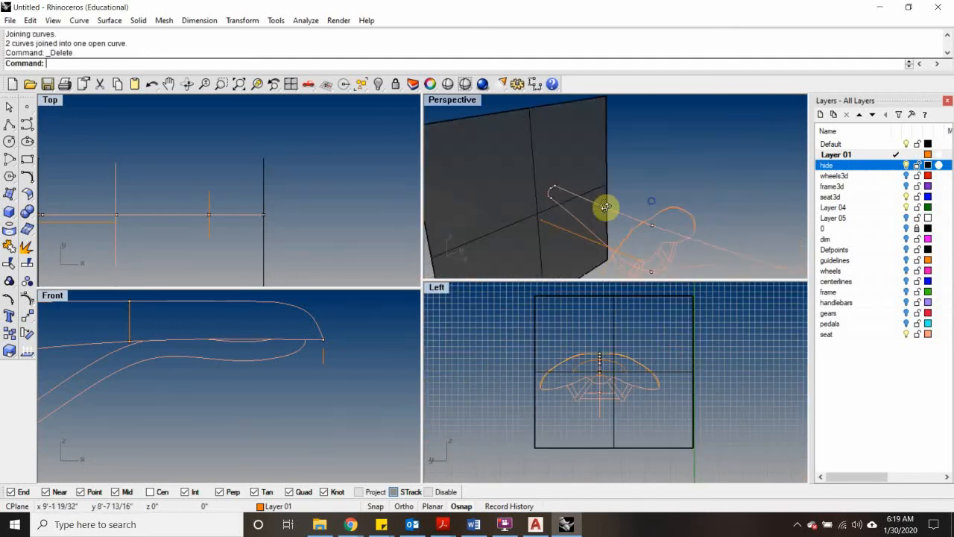
# Step: Examine how the joined seat curve sits against the original outline and profile lines in the Perspective and Left views
pyautogui.scroll(4, 606, 207)
pyautogui.scroll(4, 585, 363)
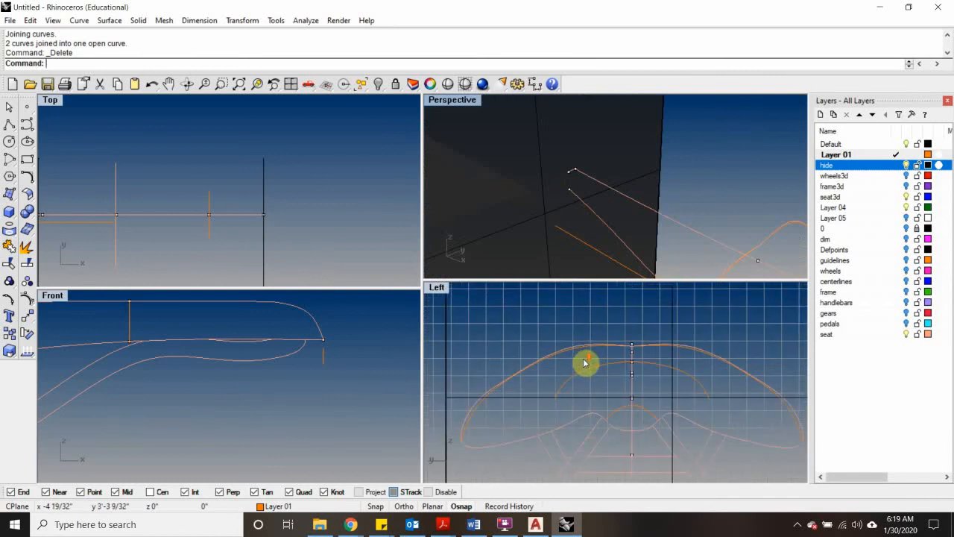
pyautogui.scroll(1, 586, 363)
pyautogui.scroll(-3, 626, 363)
pyautogui.scroll(-4, 586, 166)
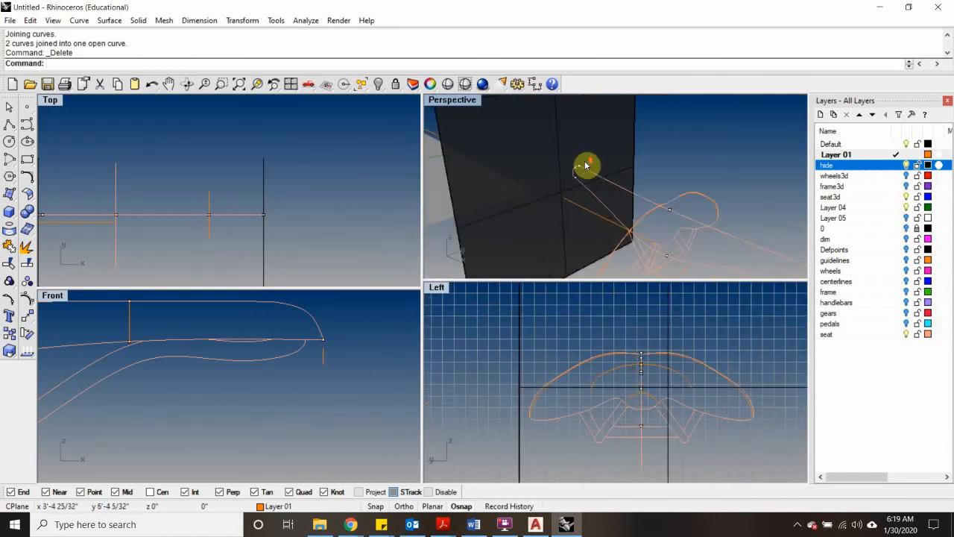
pyautogui.scroll(4, 577, 182)
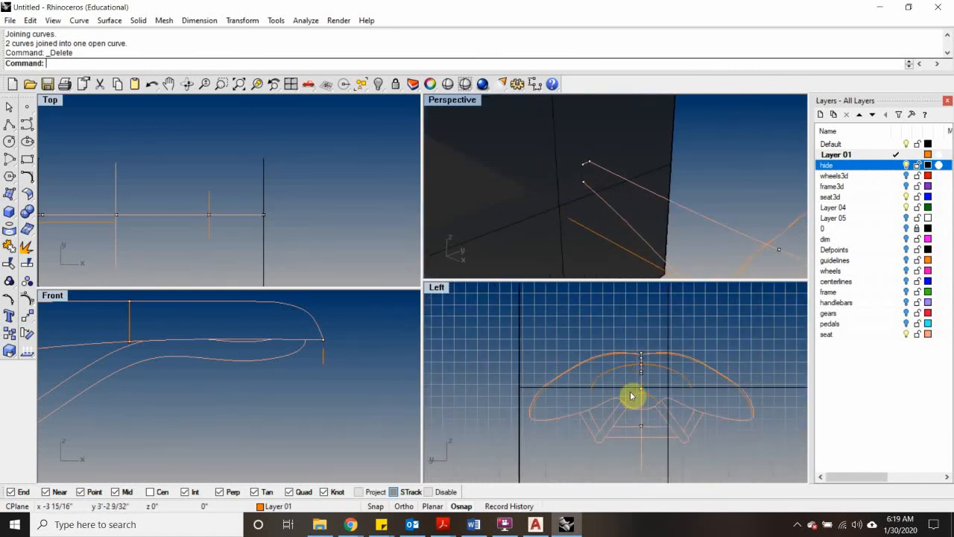
pyautogui.scroll(4, 636, 363)
pyautogui.scroll(-3, 595, 179)
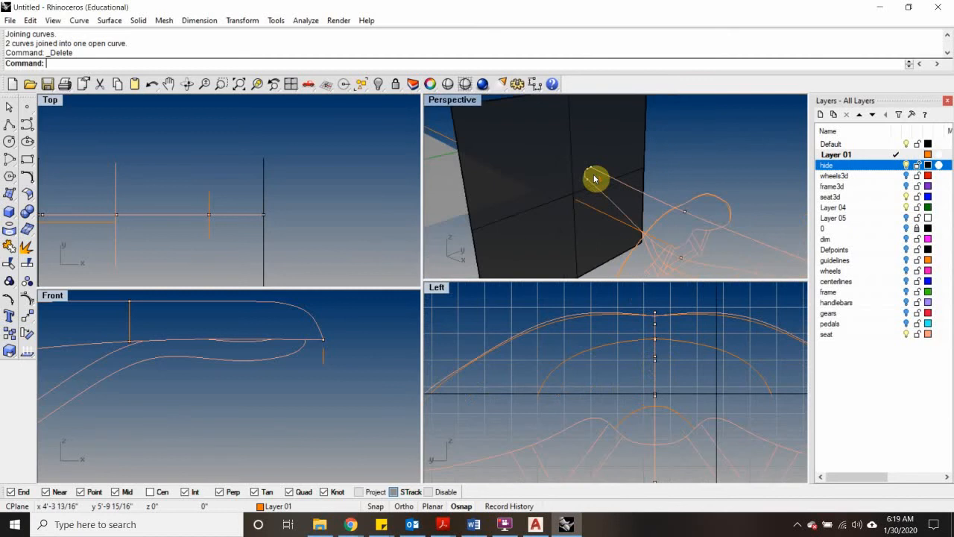
pyautogui.scroll(-4, 595, 179)
pyautogui.moveTo(673, 236)
pyautogui.mouseDown(button='right')
pyautogui.moveTo(673, 188)
pyautogui.moveTo(661, 158)
pyautogui.moveTo(633, 179)
pyautogui.moveTo(709, 194)
pyautogui.moveTo(666, 231)
pyautogui.mouseUp(button='right')
pyautogui.scroll(3, 666, 230)
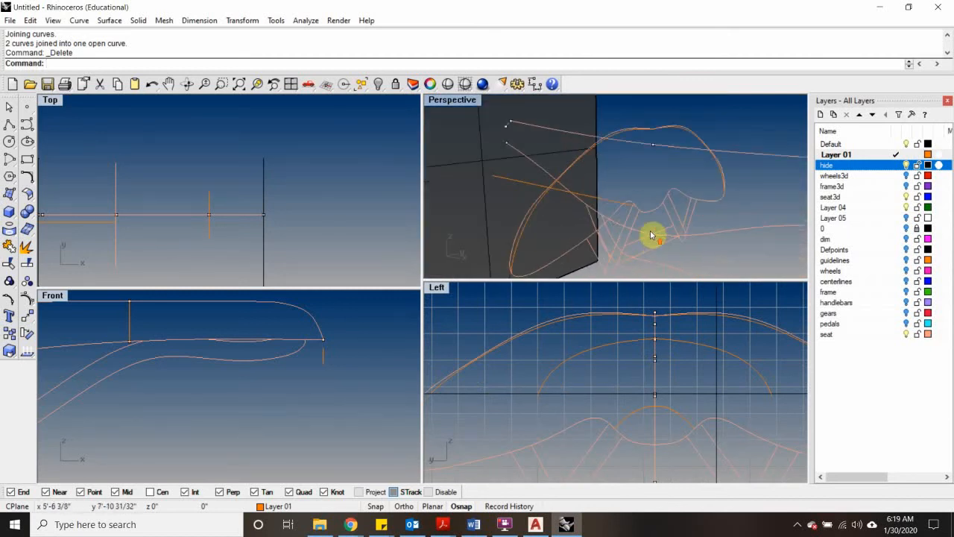
pyautogui.click(515, 261)
pyautogui.scroll(-3, 637, 443)
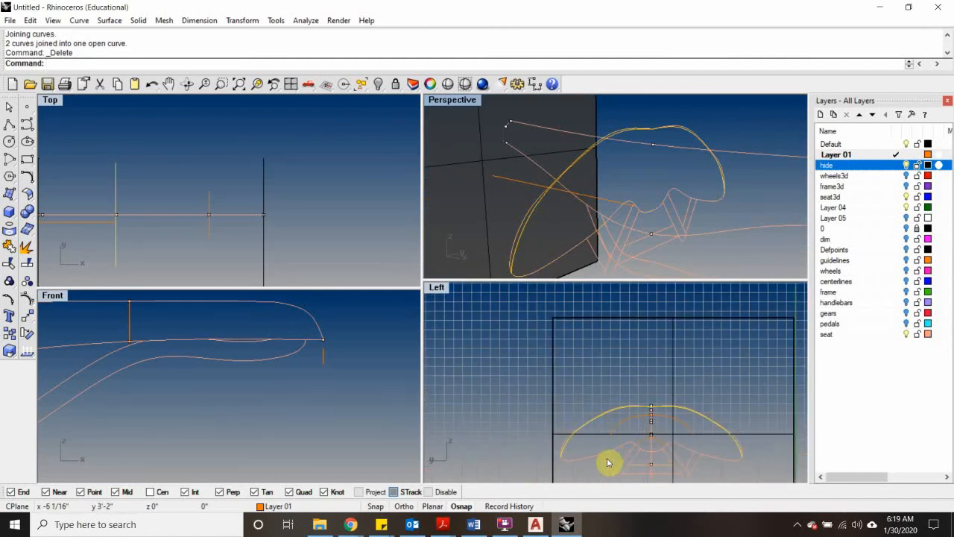
pyautogui.moveTo(569, 173); pyautogui.dragTo(457, 139, button='right')
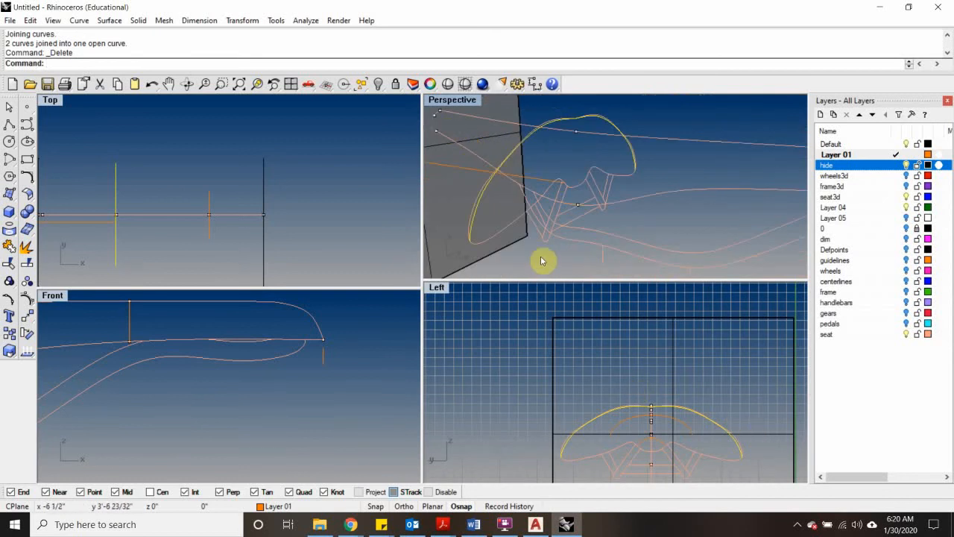
pyautogui.moveTo(602, 177); pyautogui.dragTo(648, 172, button='right')
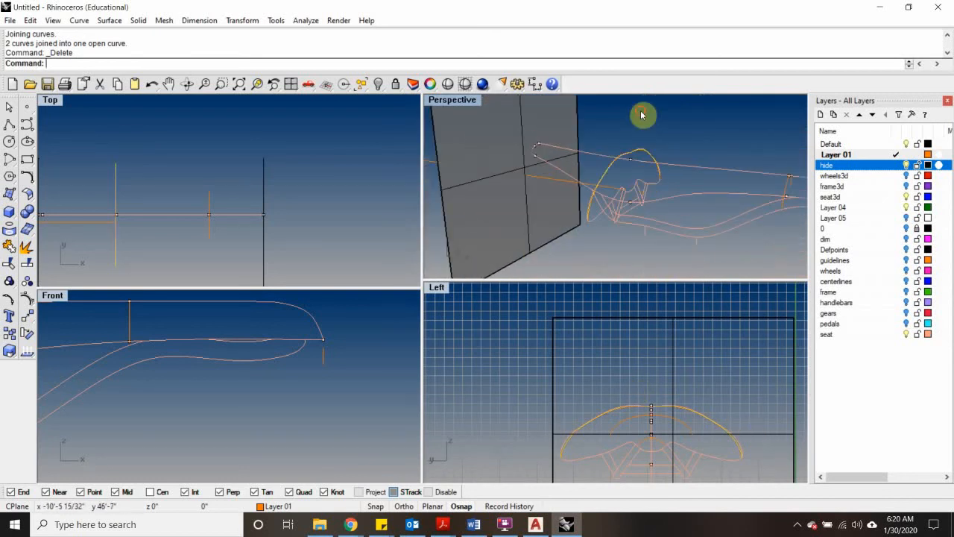
# Step: Delete the upper and lower reference points where the seat profile lines cross the wide seat curve
pyautogui.click(632, 163)
pyautogui.press('Delete')
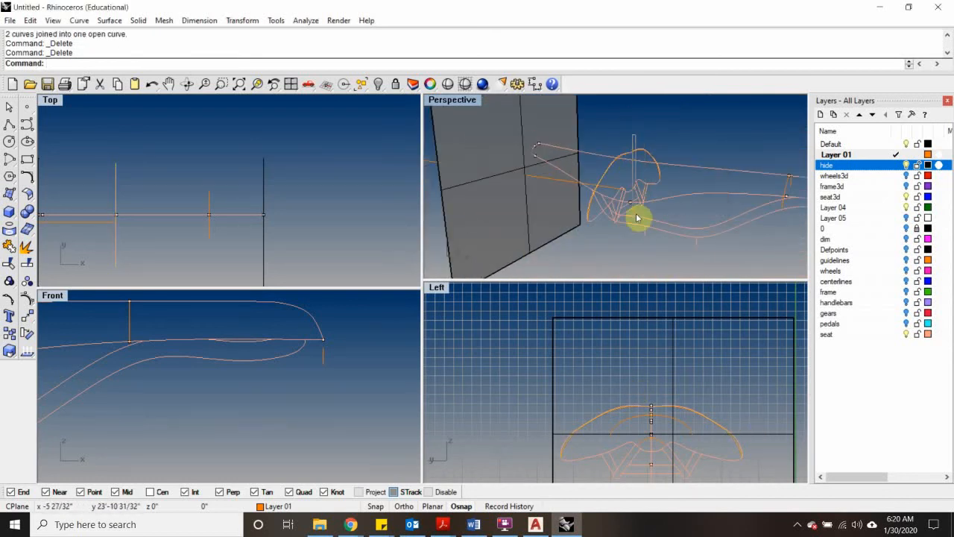
pyautogui.moveTo(629, 212); pyautogui.dragTo(629, 213)
pyautogui.click(631, 179)
pyautogui.scroll(3, 629, 178)
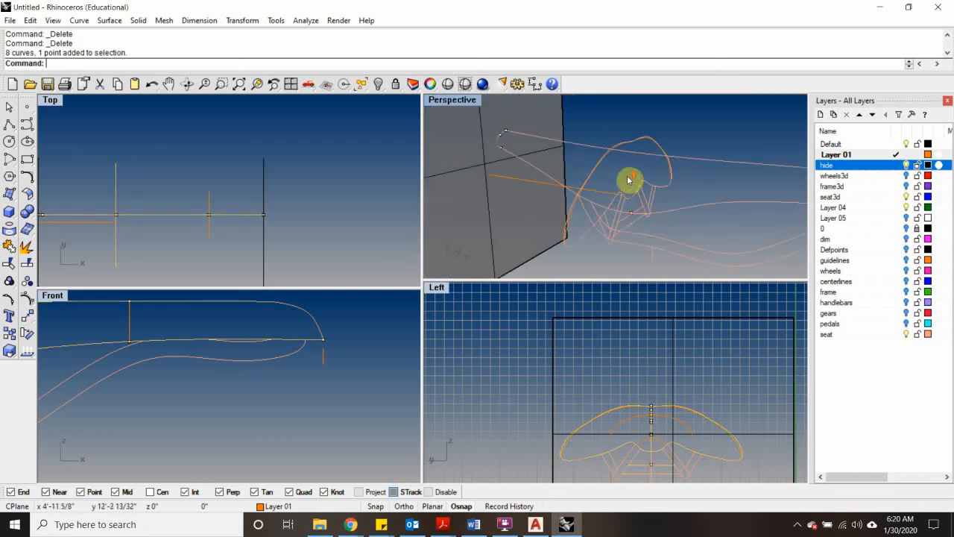
pyautogui.moveTo(627, 173); pyautogui.dragTo(637, 211)
pyautogui.press('Delete')
pyautogui.moveTo(637, 211); pyautogui.dragTo(703, 145, button='right')
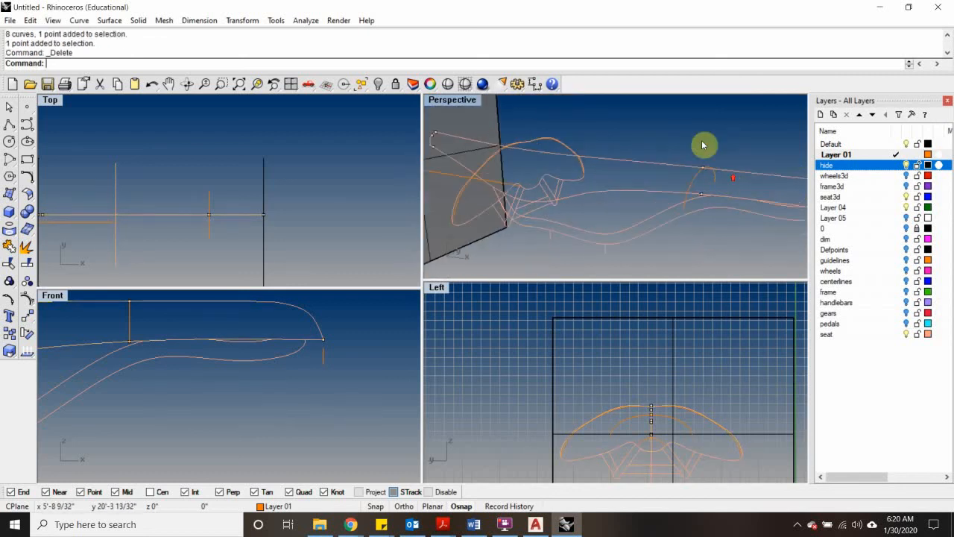
# Step: Delete the reference points at the middle arc and at the seat's far end
pyautogui.moveTo(716, 215); pyautogui.dragTo(707, 202)
pyautogui.press('Delete')
pyautogui.scroll(-5, 707, 203)
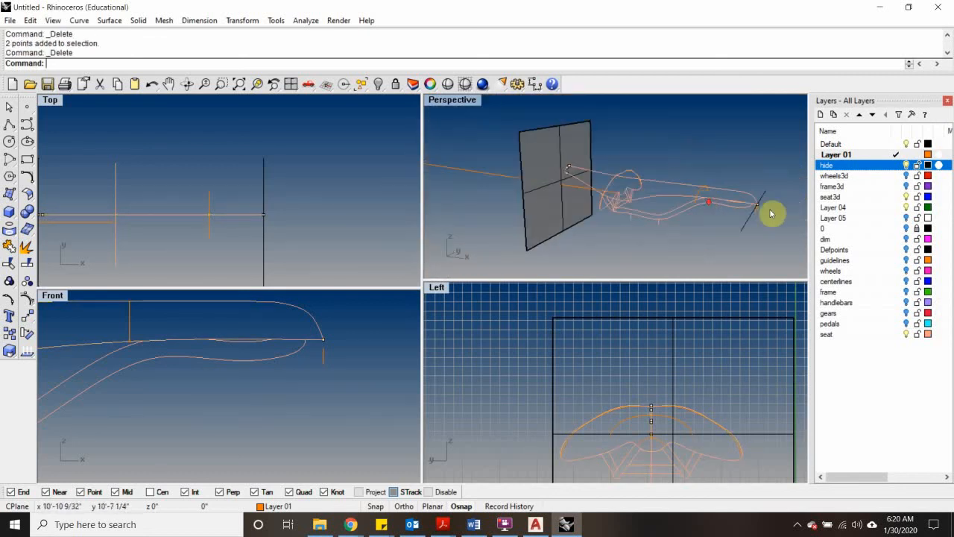
pyautogui.scroll(4, 769, 208)
pyautogui.press('Delete')
pyautogui.scroll(2, 713, 193)
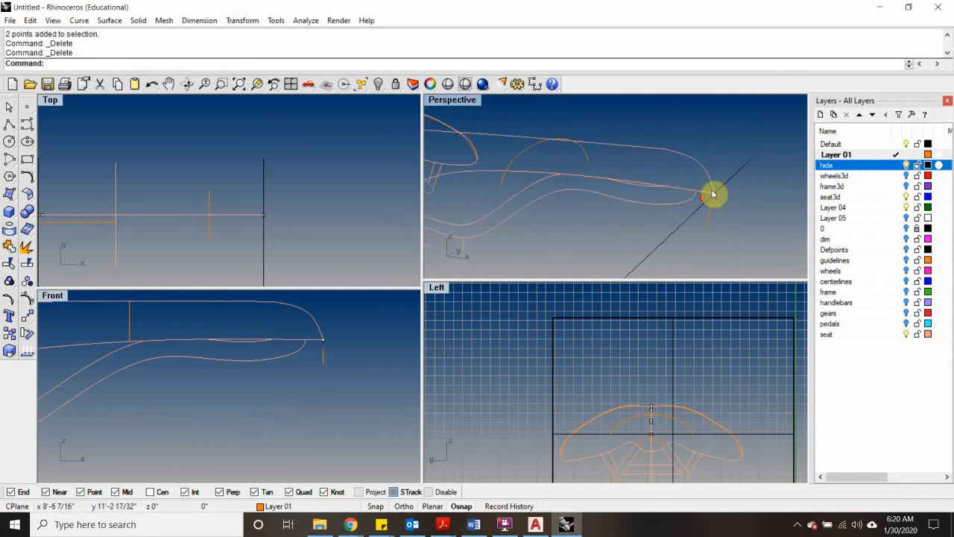
pyautogui.moveTo(725, 201); pyautogui.dragTo(725, 200)
pyautogui.press('Delete')
pyautogui.scroll(-5, 703, 202)
# Step: Select the reference point just outside the lower profile line's end on the remaining section plane
pyautogui.moveTo(703, 201); pyautogui.dragTo(560, 175, button='right')
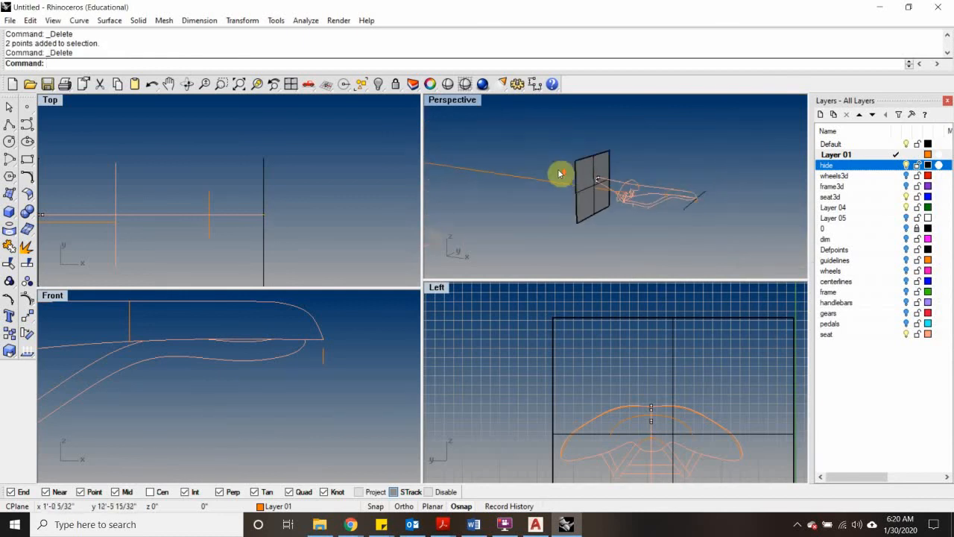
pyautogui.scroll(8, 650, 201)
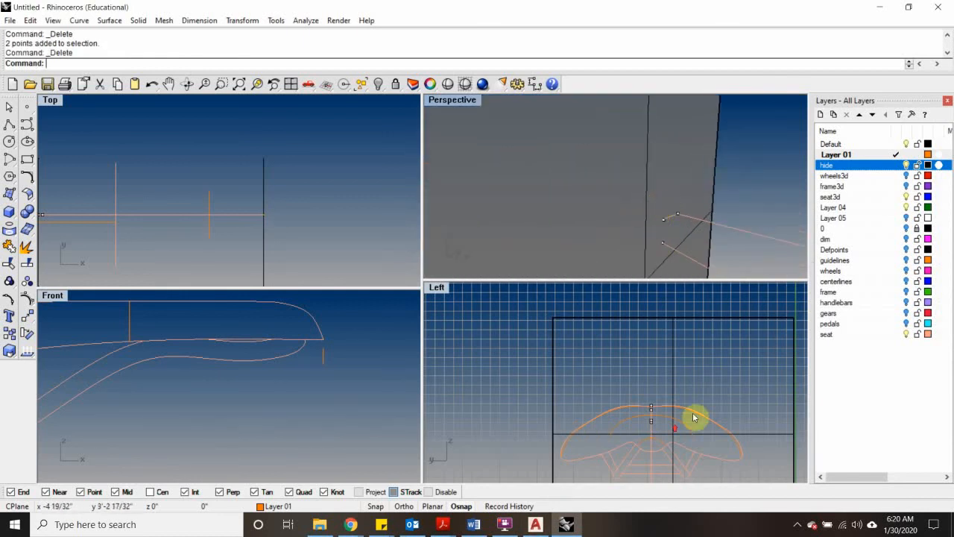
pyautogui.scroll(6, 693, 416)
pyautogui.moveTo(650, 373); pyautogui.dragTo(688, 346, button='right')
pyautogui.scroll(4, 607, 400)
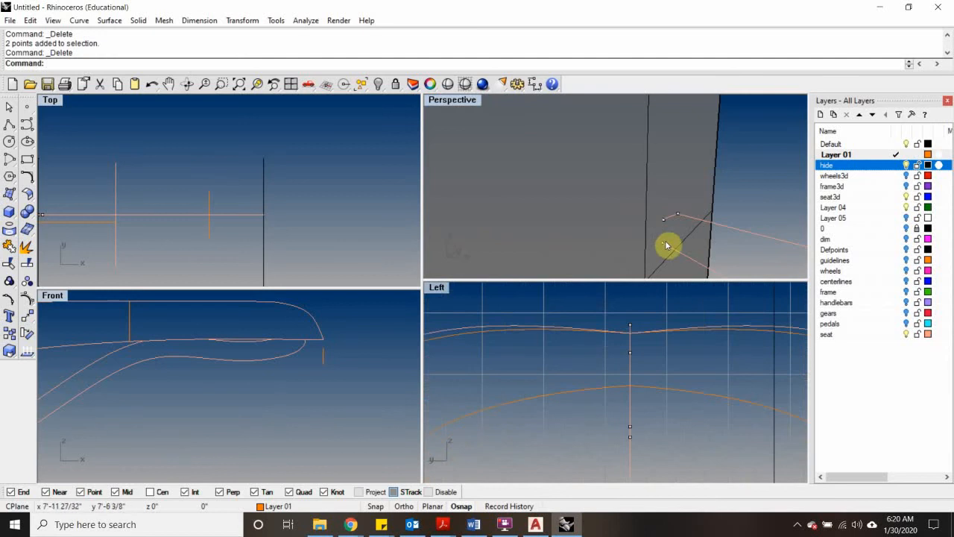
pyautogui.scroll(1, 667, 232)
pyautogui.click(664, 216)
pyautogui.click(653, 242)
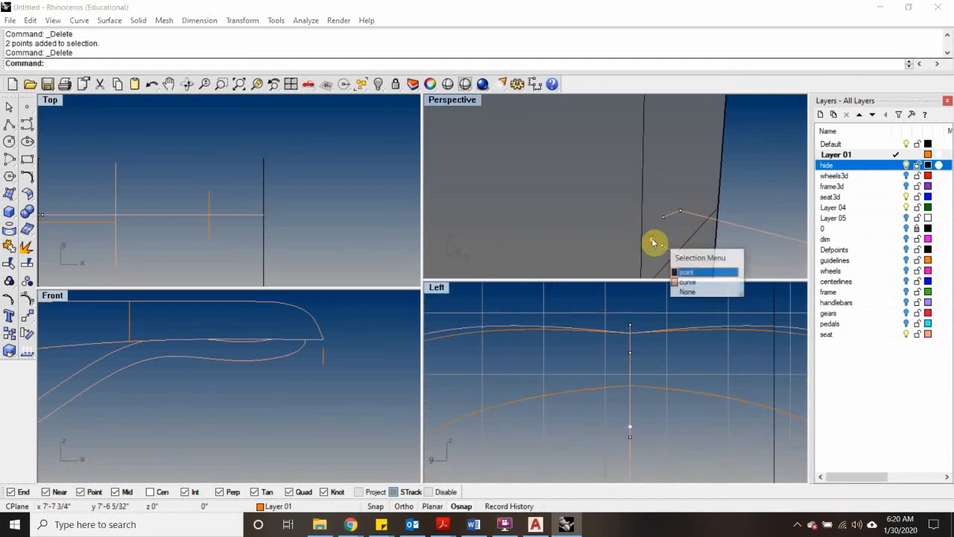
pyautogui.click(684, 272)
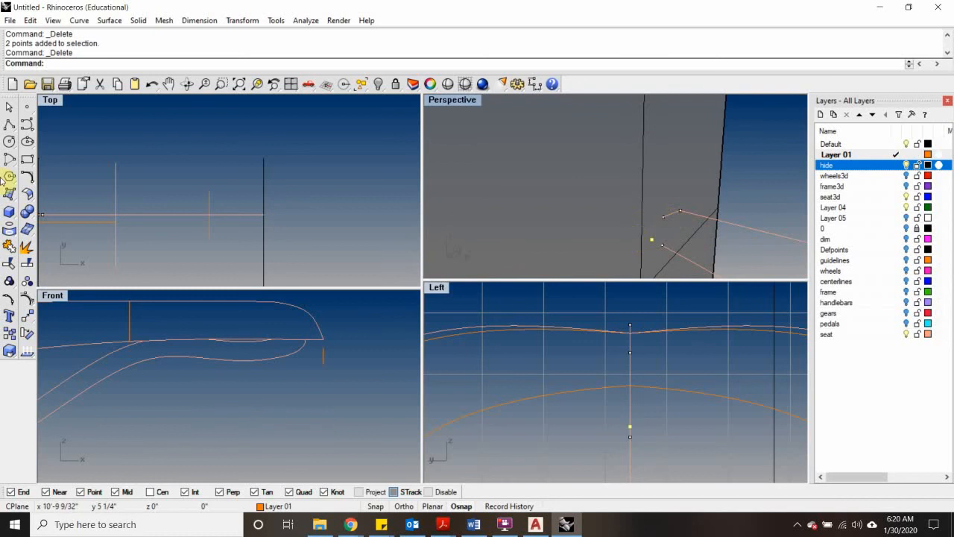
# Step: With object snaps disabled, draw a four-point degree-3 curve in the Left view from the centreline outward and down, between the wide seat curve and middle arc
pyautogui.click(25, 124)
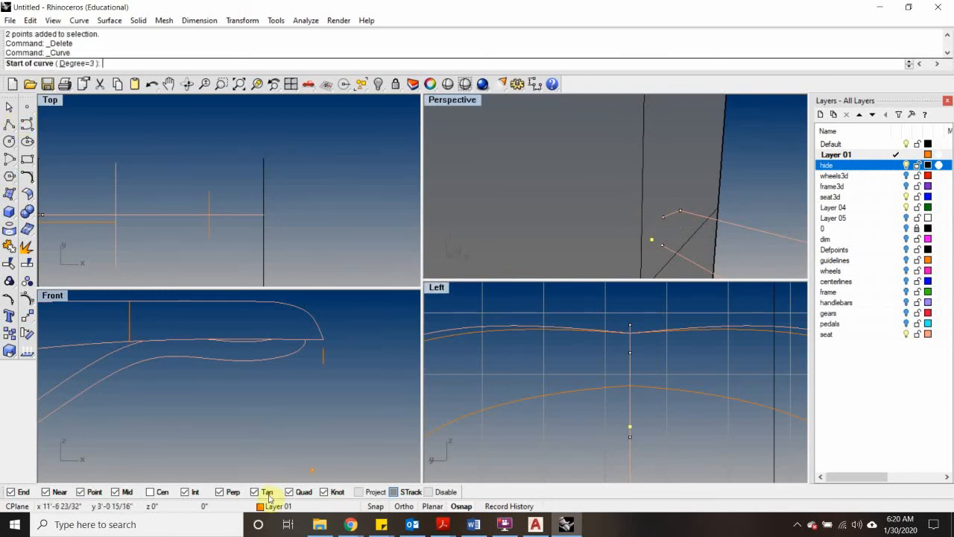
pyautogui.click(428, 491)
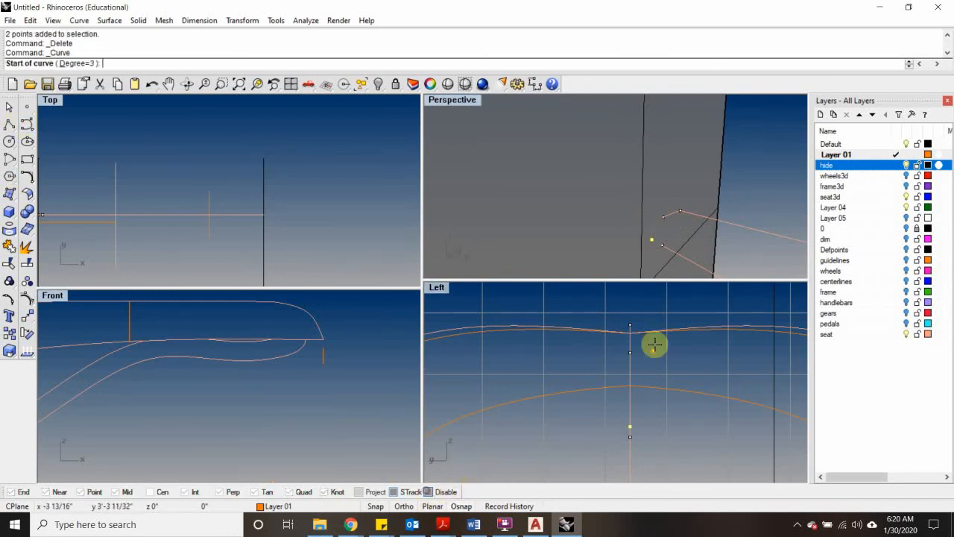
pyautogui.scroll(-2, 623, 342)
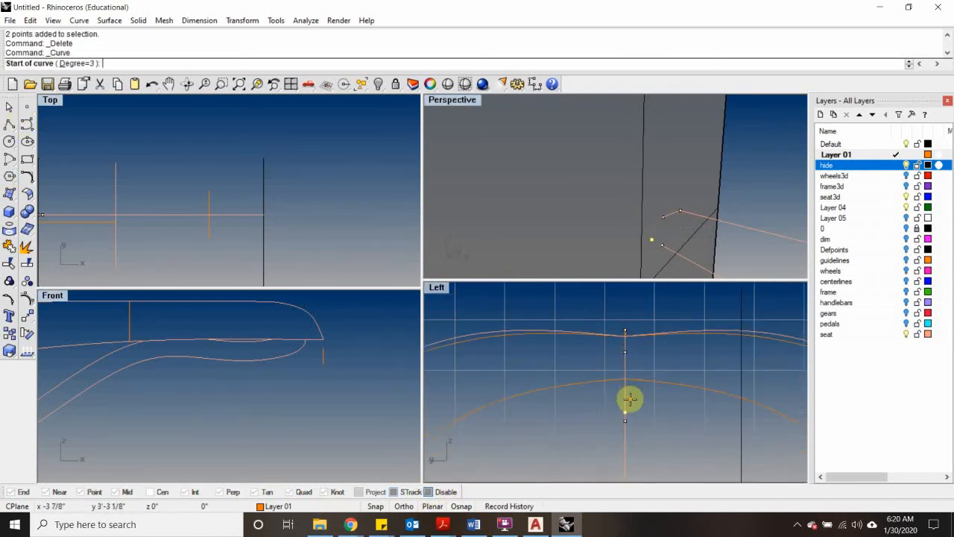
pyautogui.scroll(2, 622, 337)
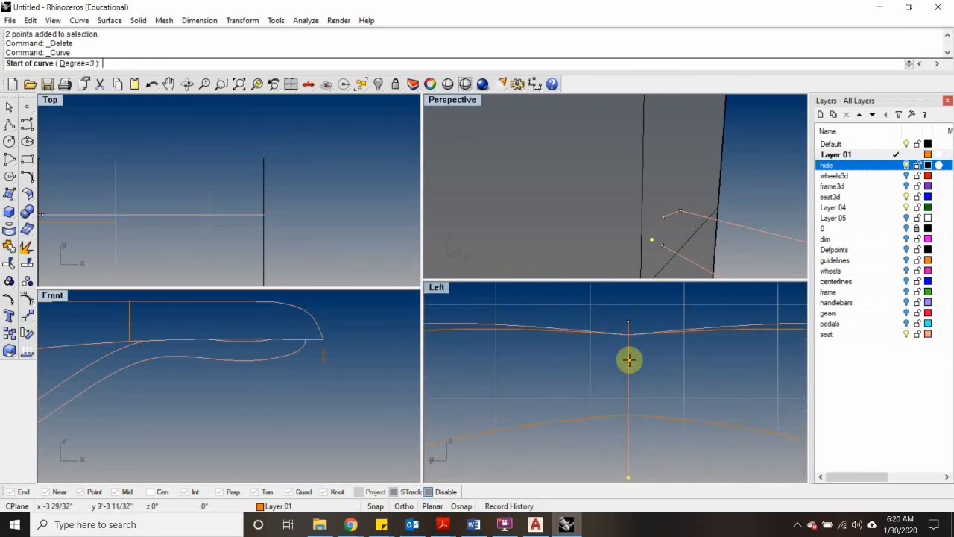
pyautogui.click(630, 367)
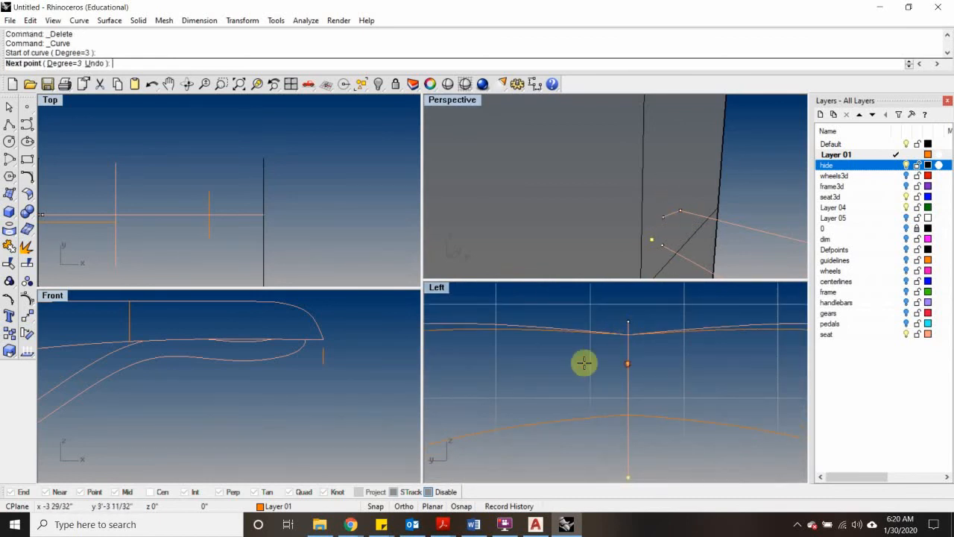
pyautogui.scroll(-2, 539, 365)
pyautogui.click(530, 367)
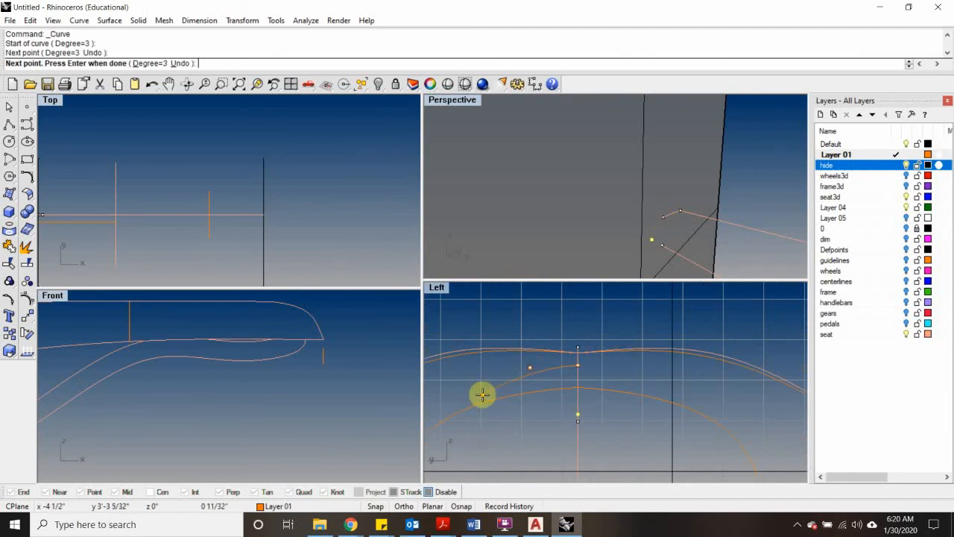
pyautogui.moveTo(482, 395); pyautogui.dragTo(606, 351, button='right')
pyautogui.click(573, 351)
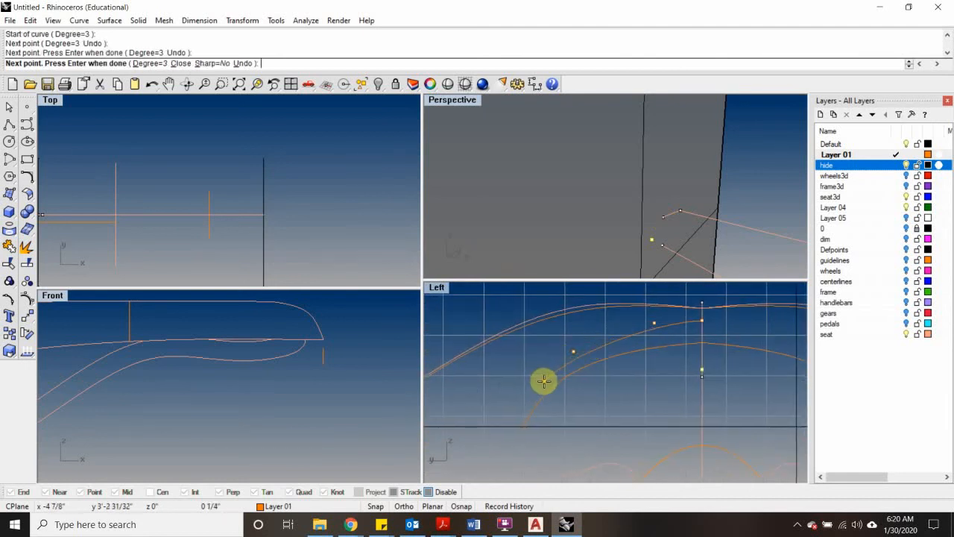
pyautogui.scroll(-6, 569, 374)
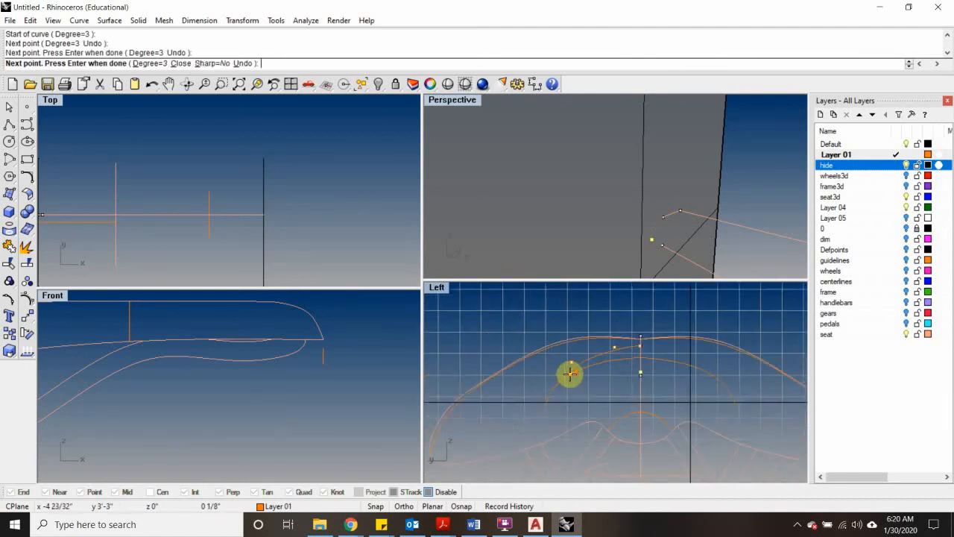
pyautogui.scroll(6, 564, 375)
pyautogui.click(554, 377)
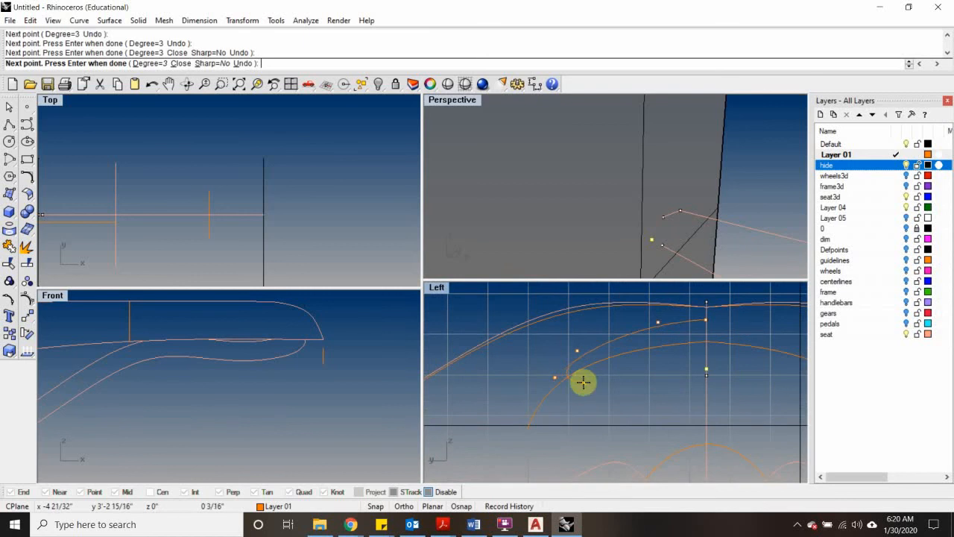
pyautogui.press('Return')
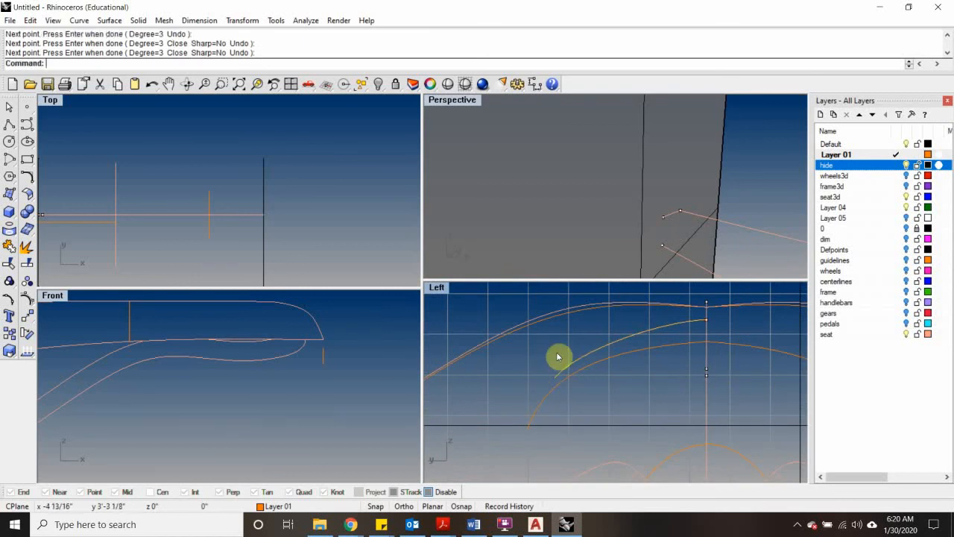
# Step: Show the new half curve's control points and pull the third one outward and up to make the curve rounder
pyautogui.write('PointsOn')
pyautogui.press('Return')
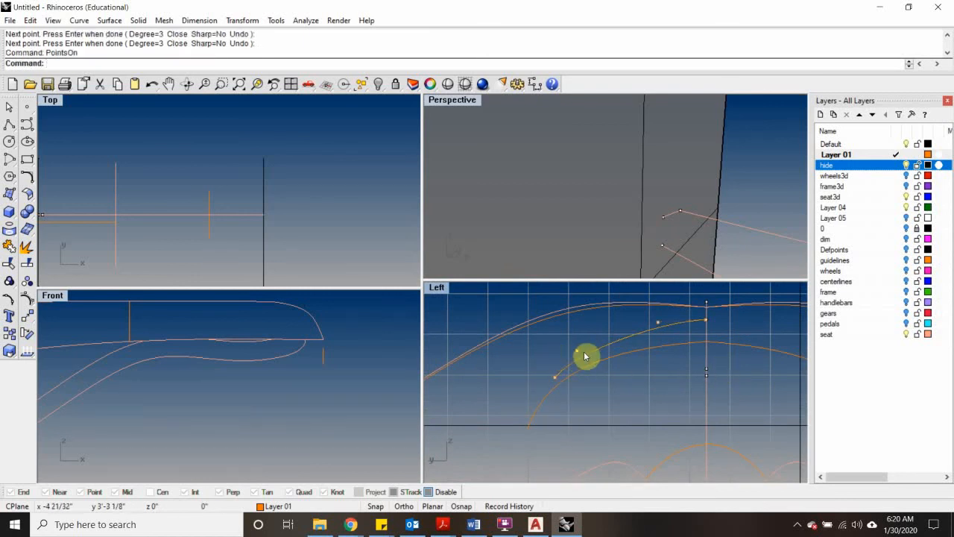
pyautogui.moveTo(578, 350); pyautogui.dragTo(568, 335)
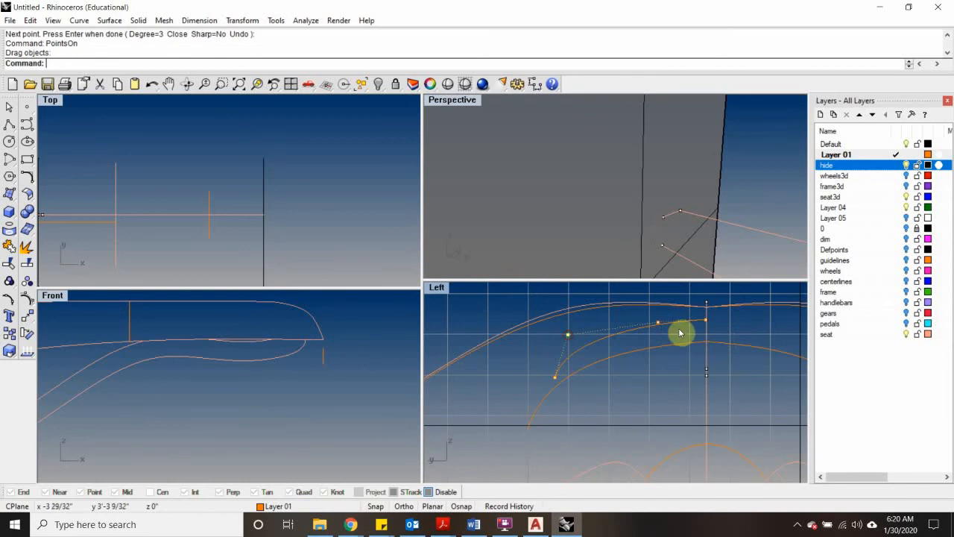
# Step: Mirror the half curve across the vertical centreline with object snaps enabled, and try to join the two halves
pyautogui.click(598, 342)
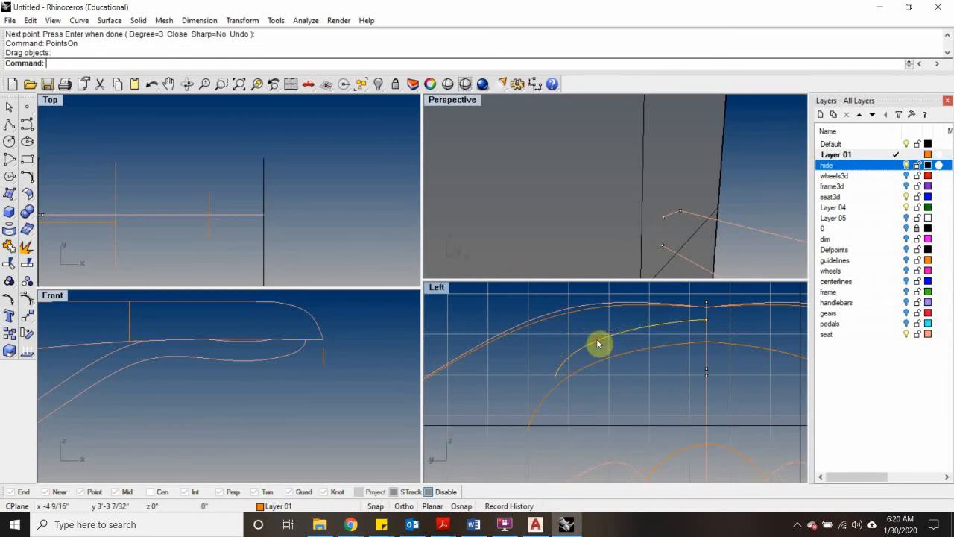
pyautogui.write('Mi')
pyautogui.press('Return')
pyautogui.scroll(2, 709, 321)
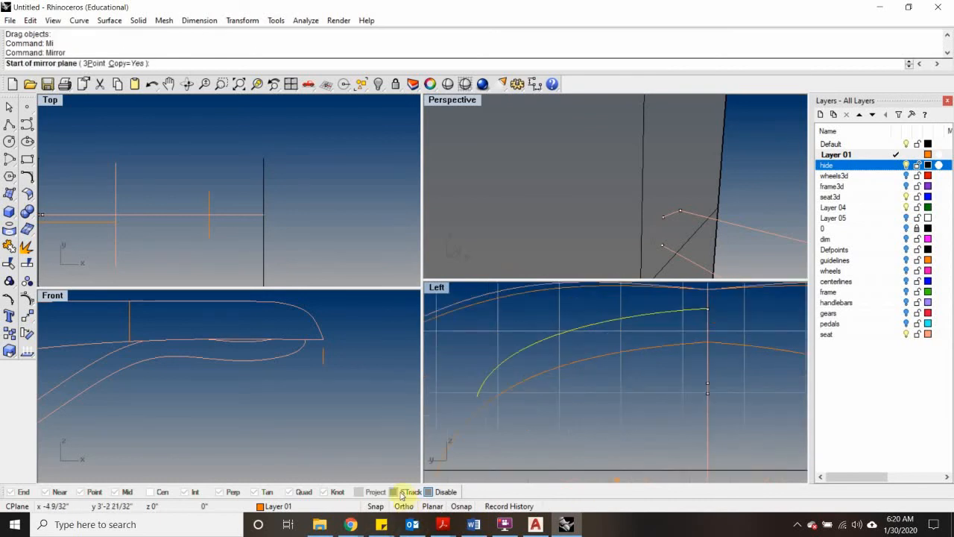
pyautogui.click(429, 492)
pyautogui.click(708, 308)
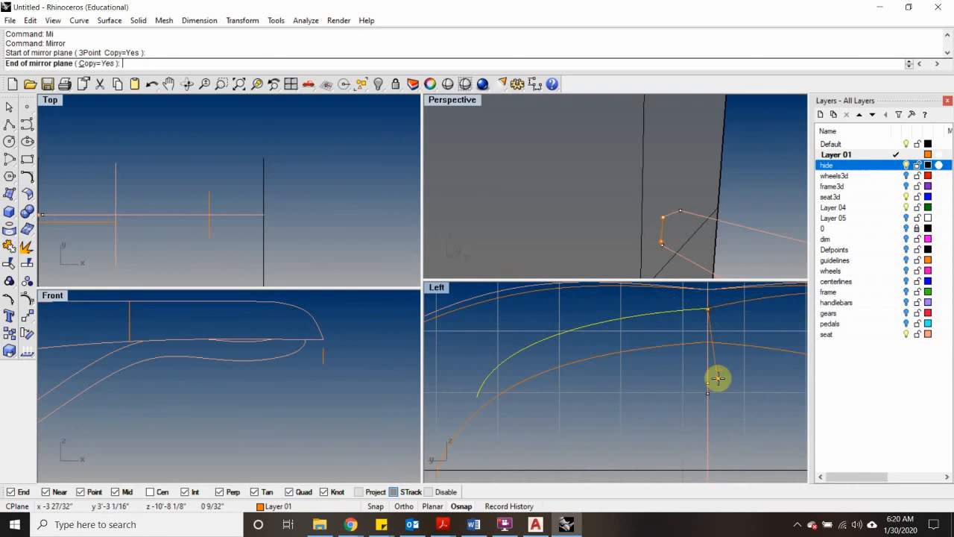
pyautogui.click(708, 427)
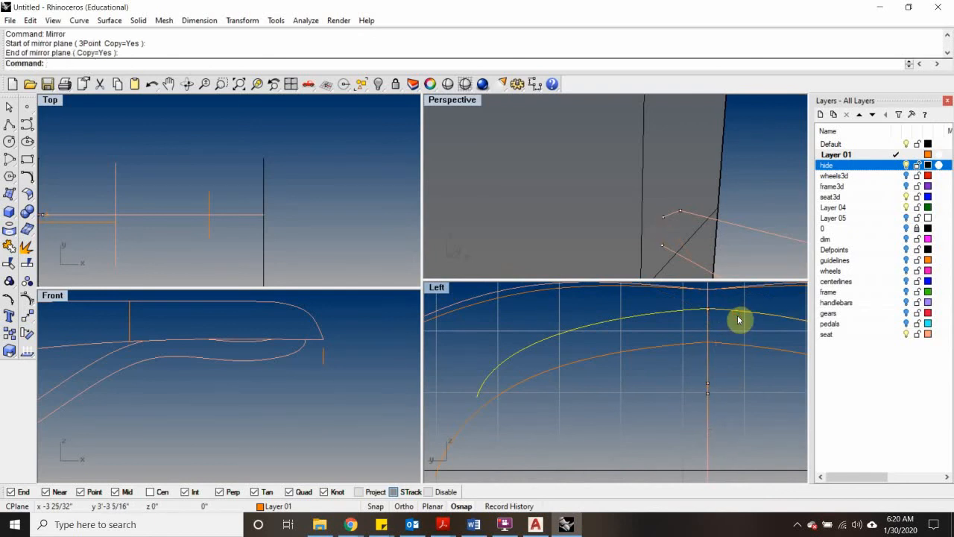
pyautogui.hotkey('ctrl', 'j')
# Step: Project both halves of the arc onto the remaining section plane from the Left view
pyautogui.scroll(-5, 657, 317)
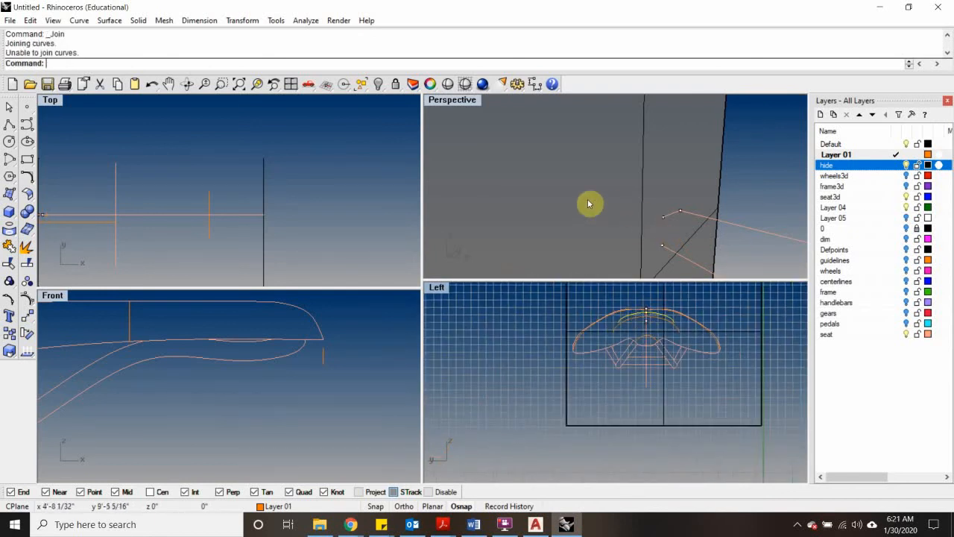
pyautogui.scroll(-6, 590, 204)
pyautogui.moveTo(591, 359); pyautogui.dragTo(502, 432, button='right')
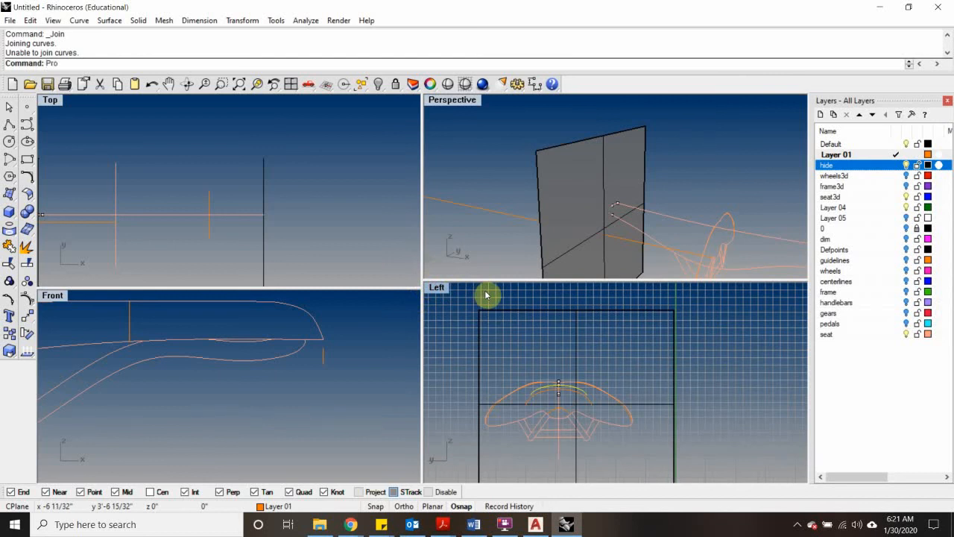
pyautogui.press('Return')
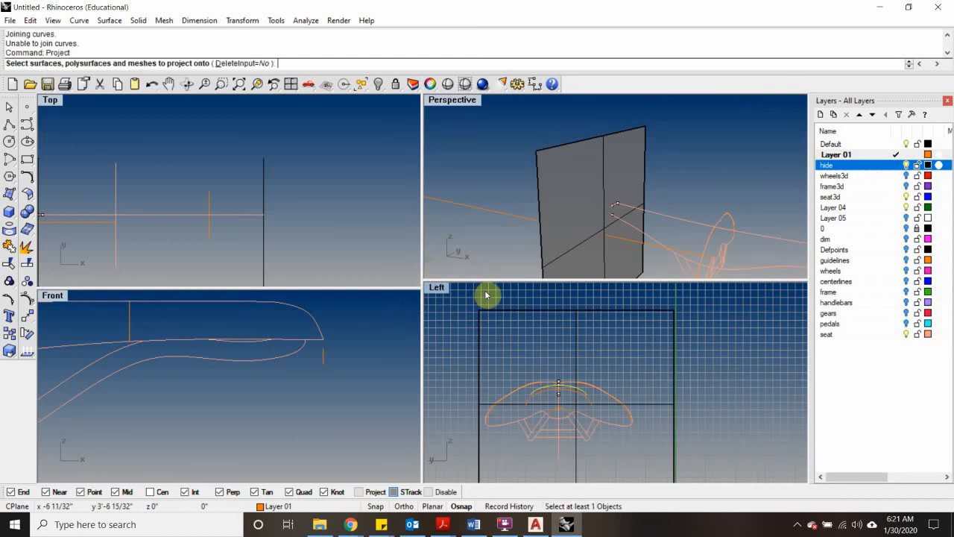
pyautogui.click(527, 305)
pyautogui.press('Return')
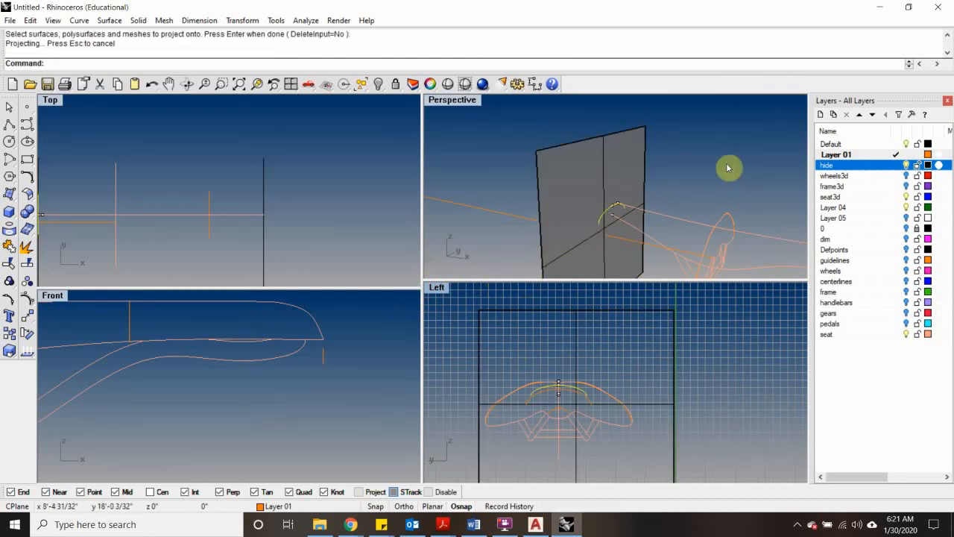
# Step: Delete the section plane that received the projected arc
pyautogui.click(615, 168)
pyautogui.press('Delete')
pyautogui.moveTo(622, 164); pyautogui.dragTo(761, 229, button='right')
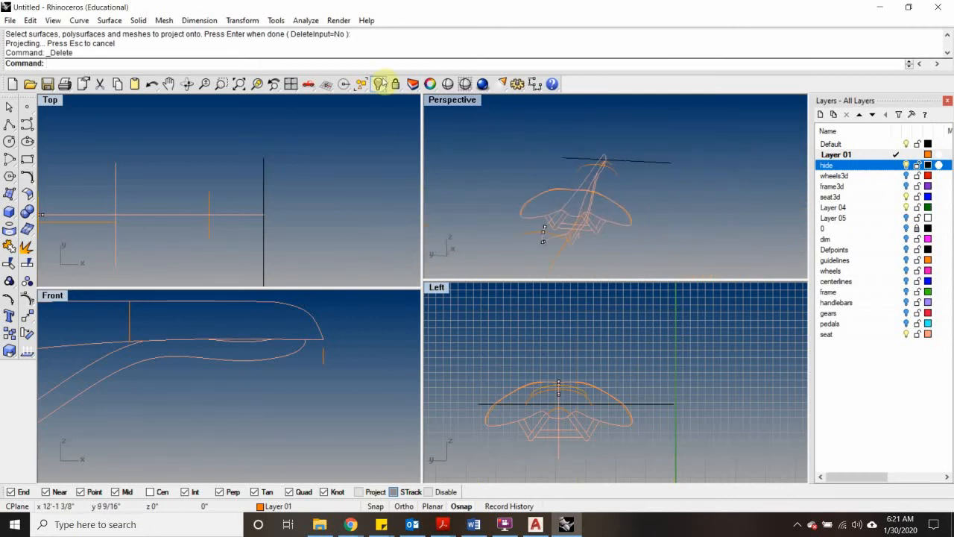
pyautogui.doubleClick(450, 101)
pyautogui.moveTo(294, 282); pyautogui.dragTo(589, 280, button='right')
pyautogui.press('Return')
pyautogui.scroll(3, 590, 280)
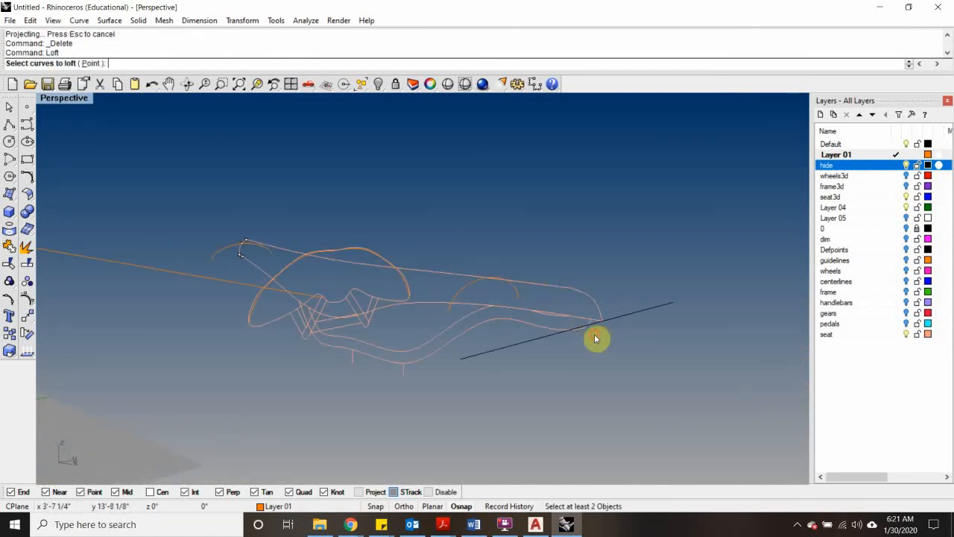
pyautogui.click(595, 335)
pyautogui.click(457, 299)
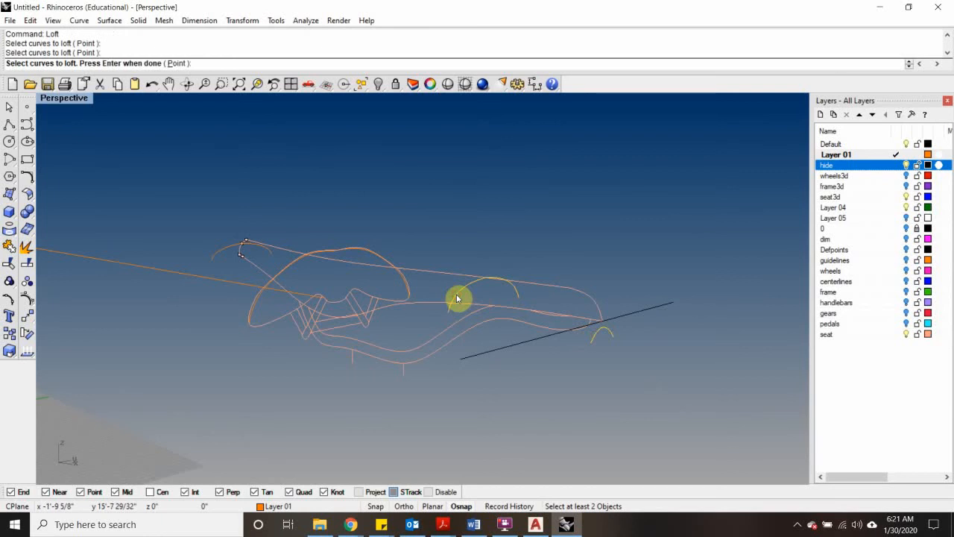
pyautogui.click(254, 310)
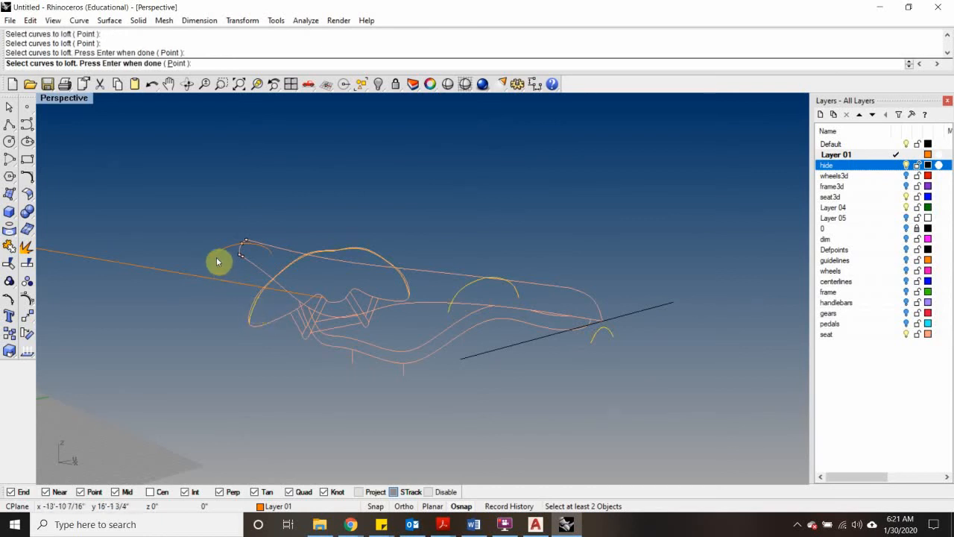
pyautogui.scroll(2, 257, 254)
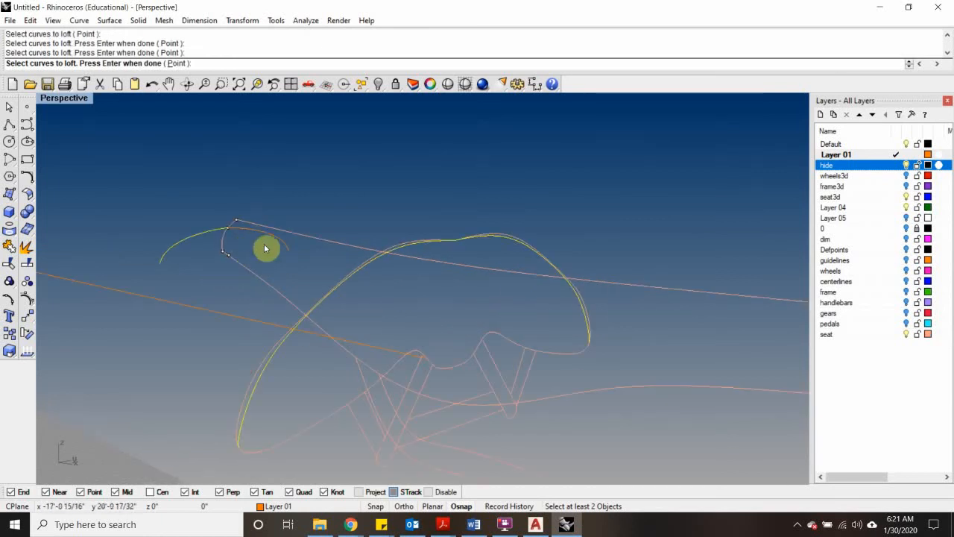
pyautogui.press('Escape')
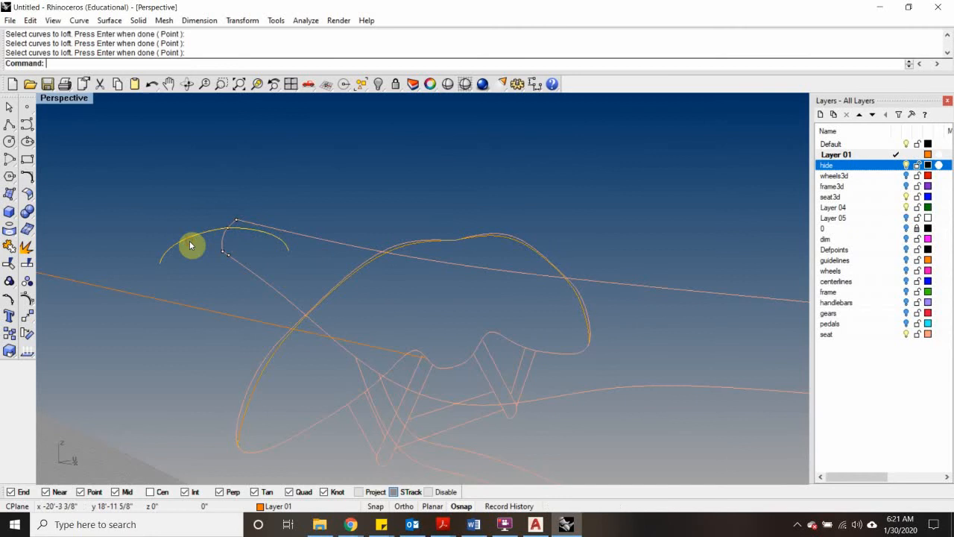
# Step: Try to join the two halves of the projected end arc, and delete the half on the far side from the seat's nose
pyautogui.hotkey('ctrl', 'j')
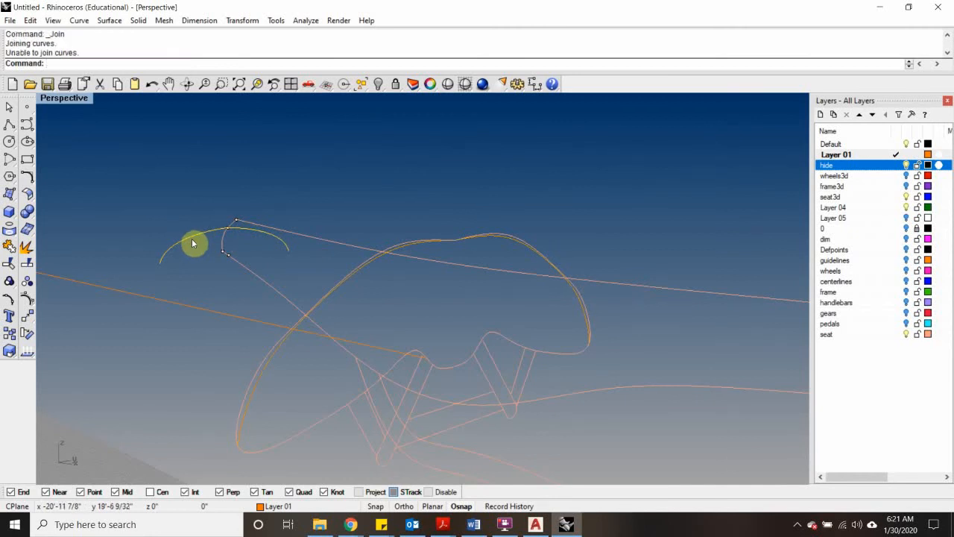
pyautogui.scroll(2, 214, 233)
pyautogui.scroll(4, 214, 233)
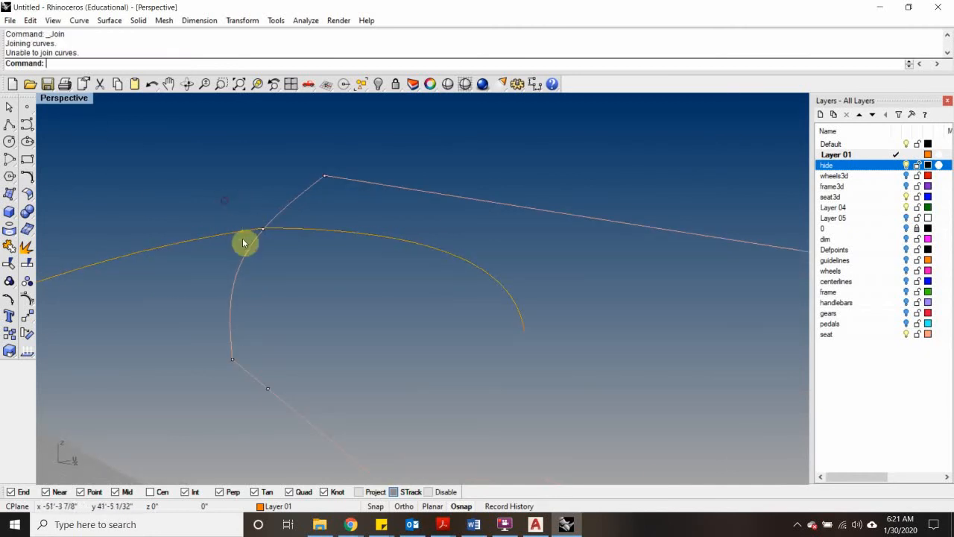
pyautogui.press('Delete')
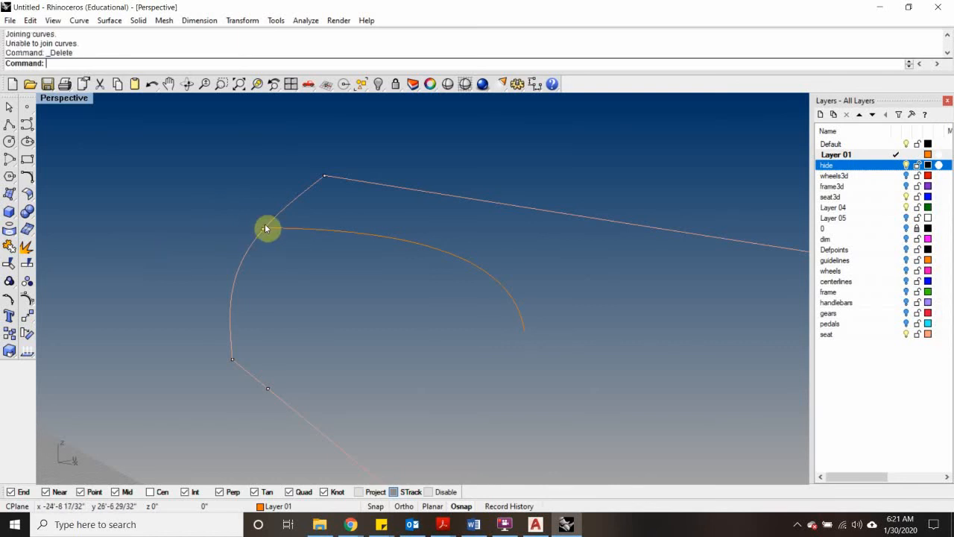
# Step: Try to mirror the remaining half of the end arc across the vertical centreline in the Left view
pyautogui.doubleClick(73, 100)
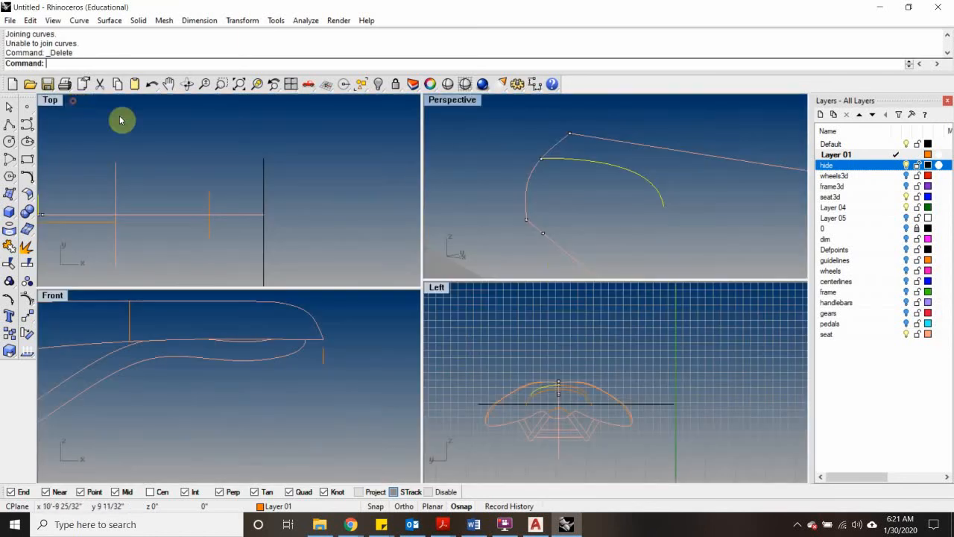
pyautogui.scroll(10, 541, 405)
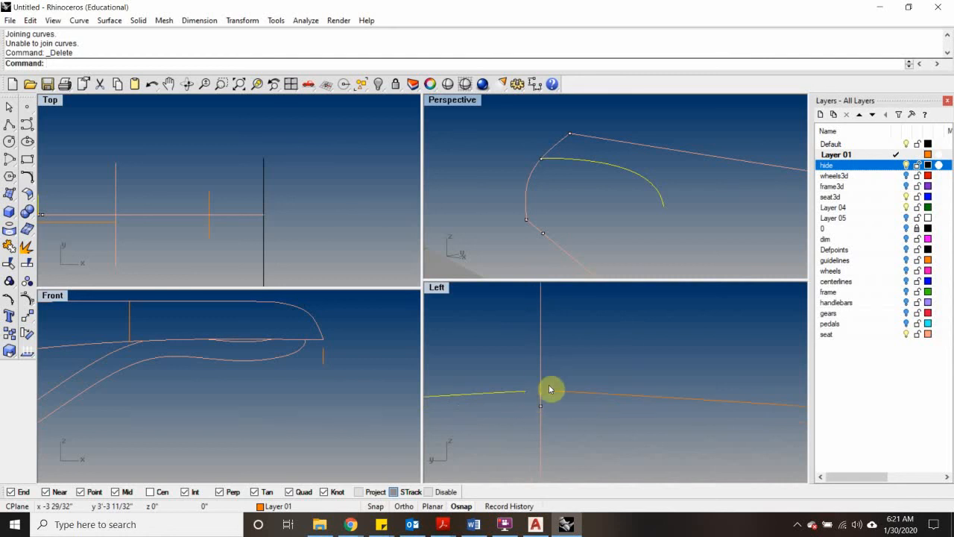
pyautogui.scroll(-4, 539, 356)
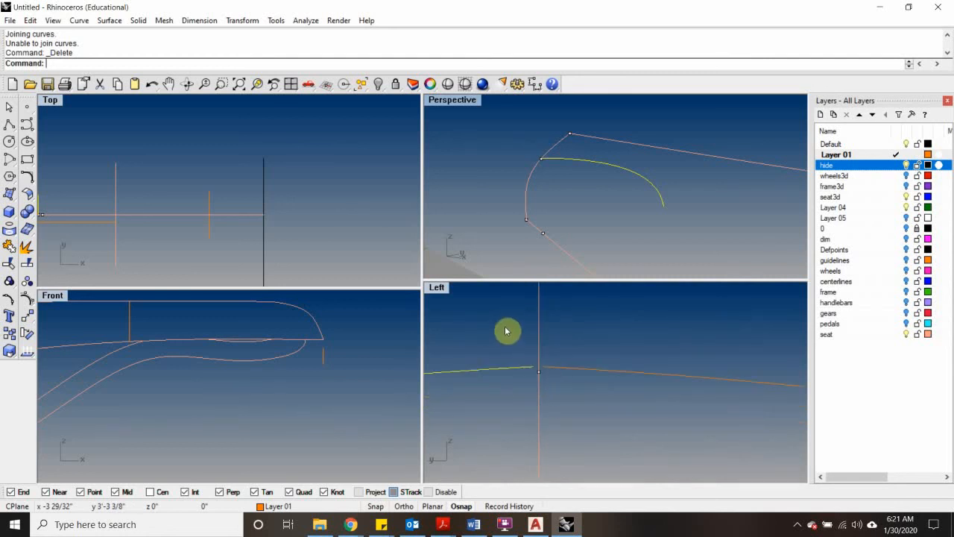
pyautogui.click(571, 170)
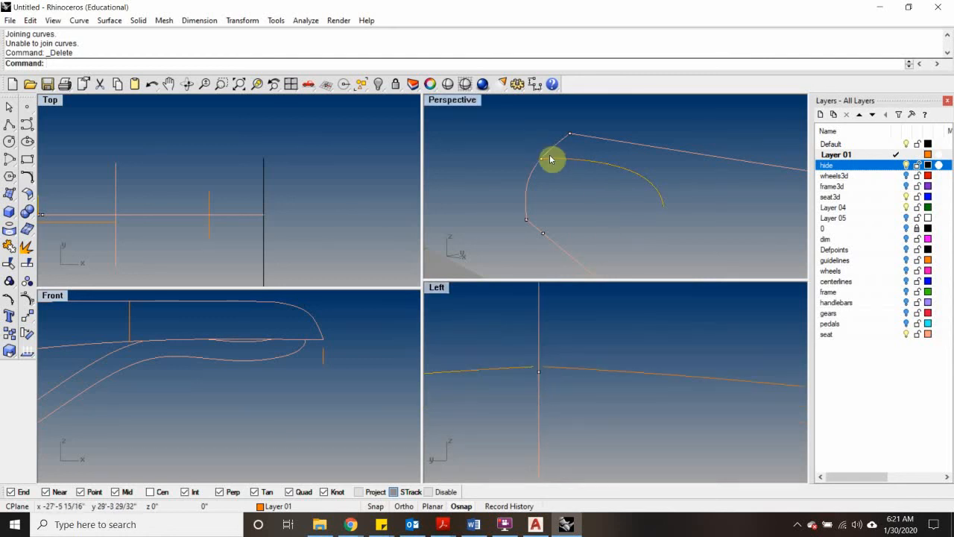
pyautogui.click(510, 368)
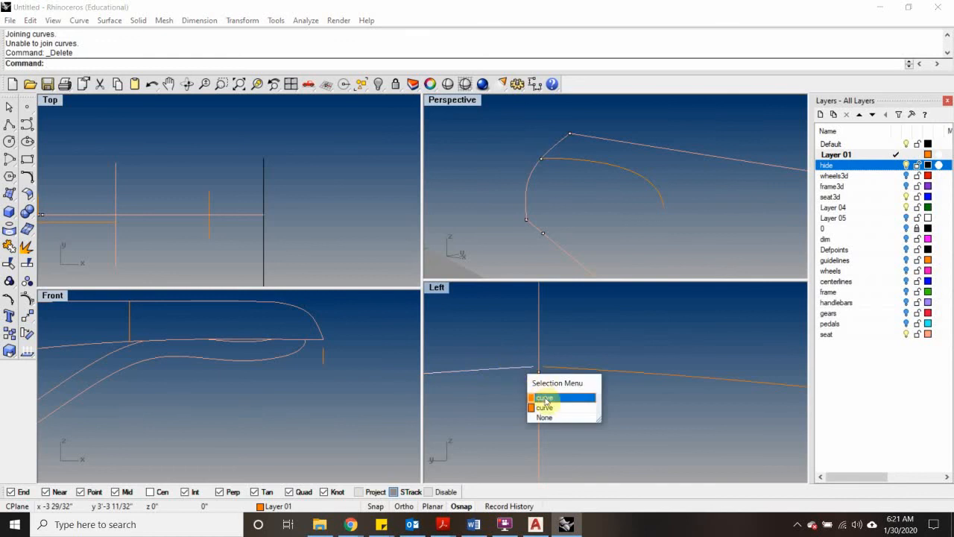
pyautogui.click(545, 399)
pyautogui.write('Mi')
pyautogui.press('Return')
pyautogui.click(539, 357)
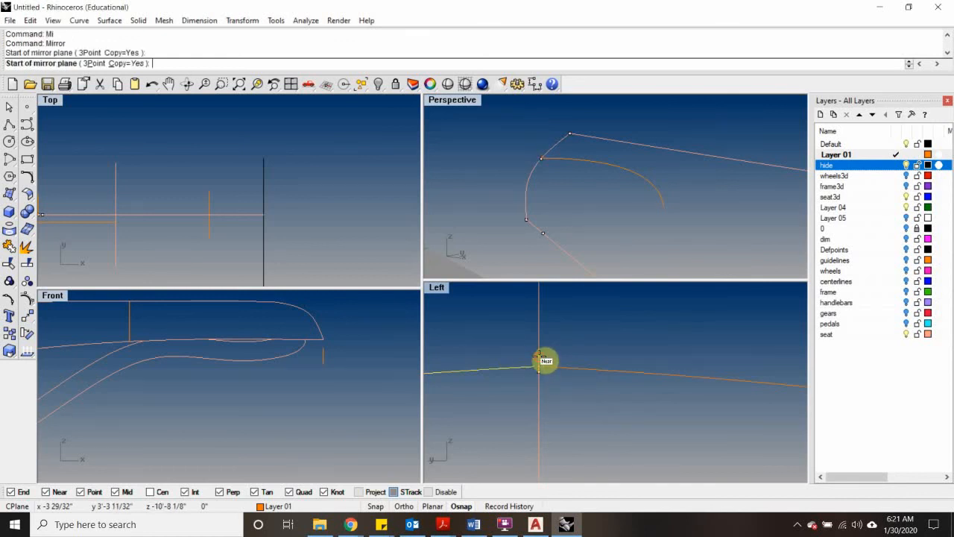
pyautogui.scroll(-3, 546, 328)
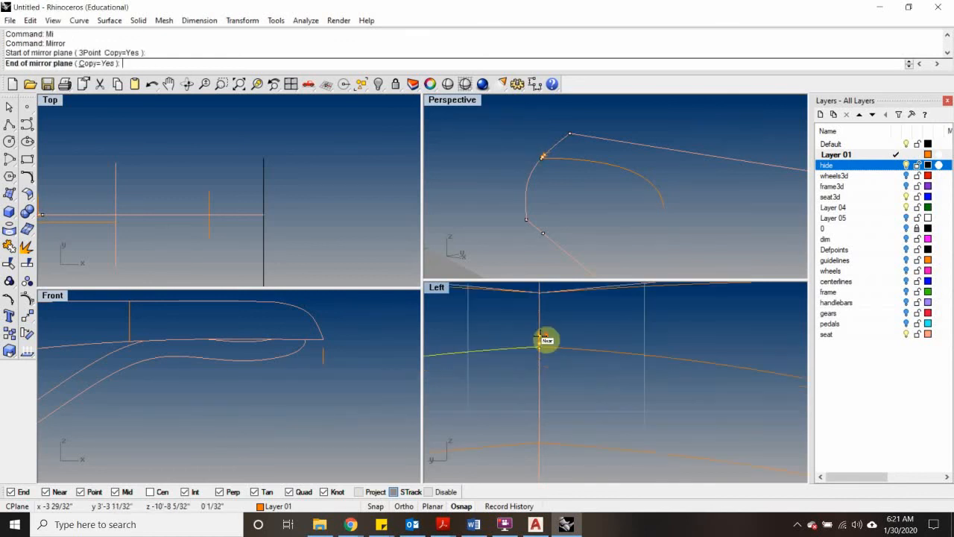
pyautogui.click(536, 292)
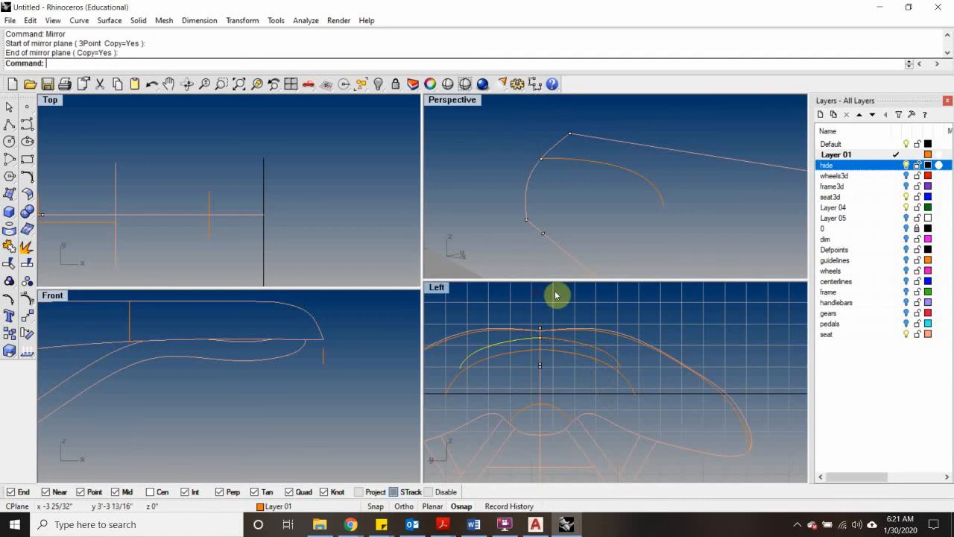
# Step: Delete the stray arc and source curves lying away from the seat's cross-sections
pyautogui.click(584, 343)
pyautogui.click(610, 375)
pyautogui.moveTo(626, 167); pyautogui.dragTo(651, 179, button='right')
pyautogui.moveTo(541, 129); pyautogui.dragTo(545, 126)
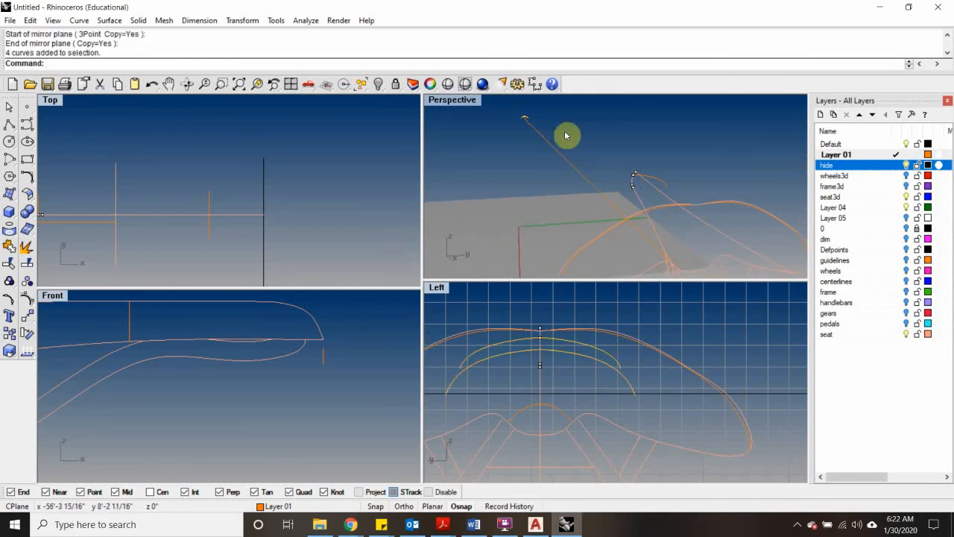
pyautogui.moveTo(586, 134); pyautogui.dragTo(552, 172, button='right')
pyautogui.scroll(-8, 552, 170)
pyautogui.moveTo(526, 145); pyautogui.dragTo(485, 198)
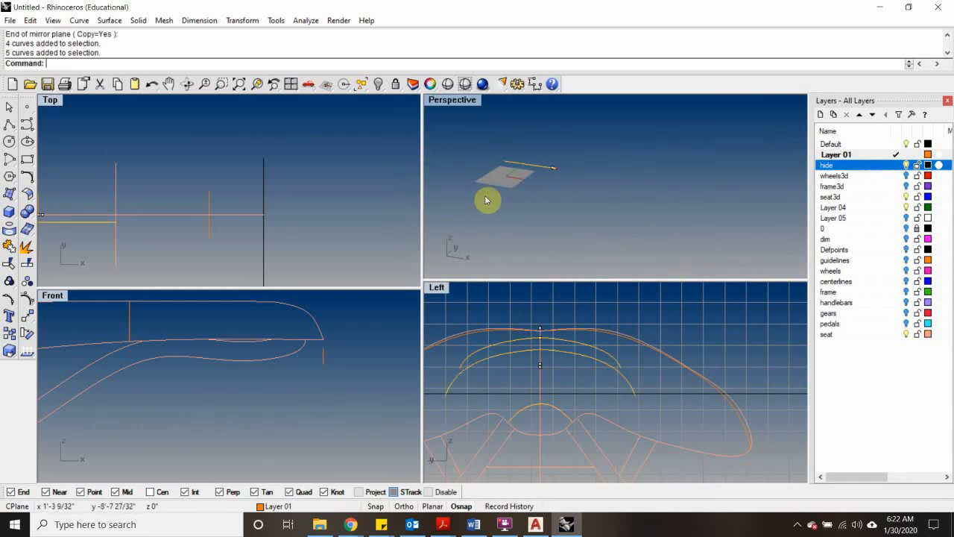
pyautogui.press('Delete')
# Step: Mirror the half arc on the seat's end across the vertical centreline in the Left view
pyautogui.moveTo(492, 170); pyautogui.dragTo(468, 126, button='right')
pyautogui.scroll(5, 631, 169)
pyautogui.click(466, 115)
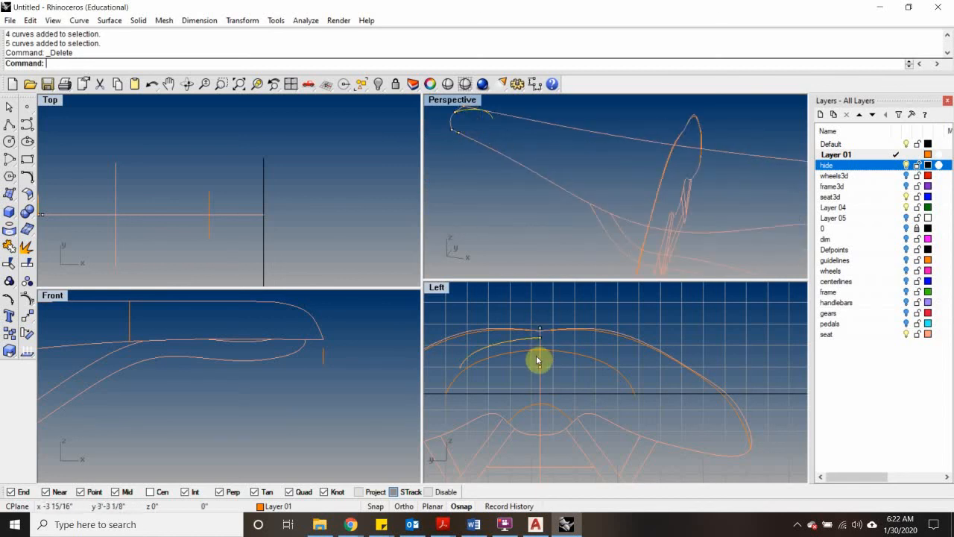
pyautogui.write('Mi')
pyautogui.press('Return')
pyautogui.scroll(3, 539, 356)
pyautogui.click(548, 341)
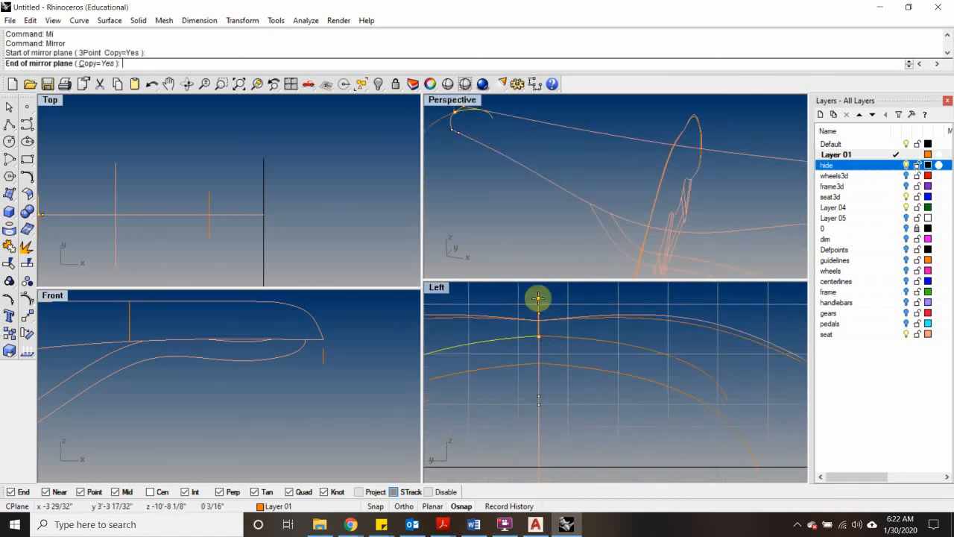
pyautogui.click(539, 304)
# Step: Try to join the two mirrored halves of the end arc
pyautogui.scroll(-5, 612, 228)
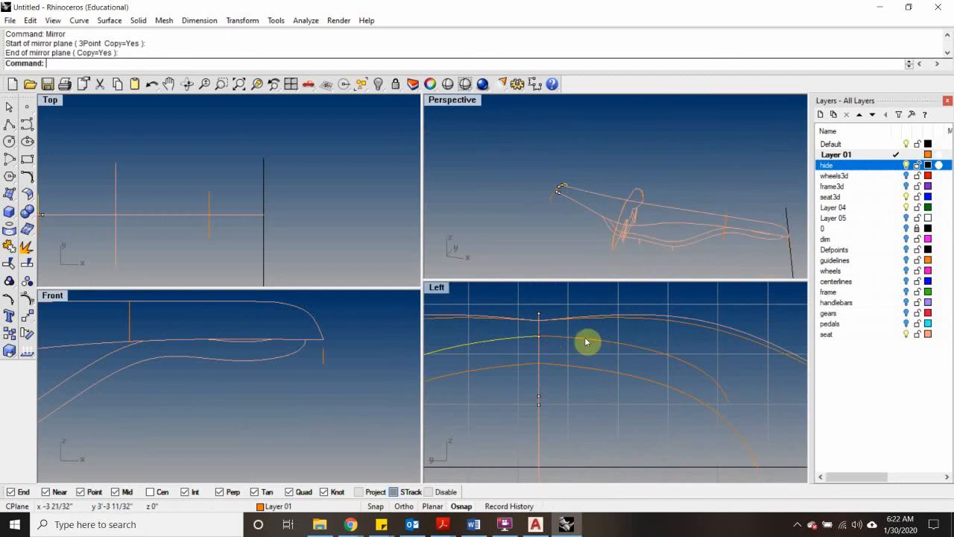
pyautogui.scroll(5, 571, 196)
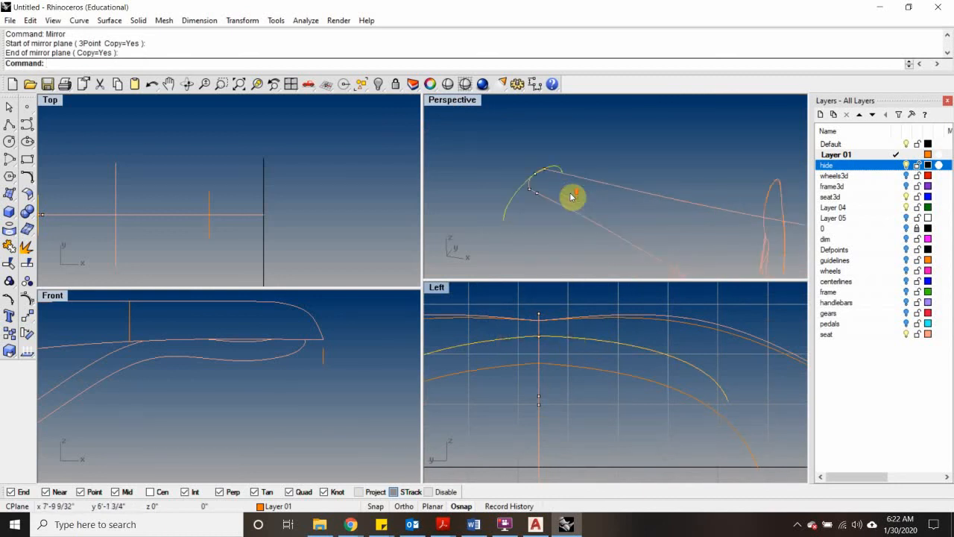
pyautogui.moveTo(545, 160); pyautogui.dragTo(546, 221, button='right')
pyautogui.hotkey('ctrl', 'j')
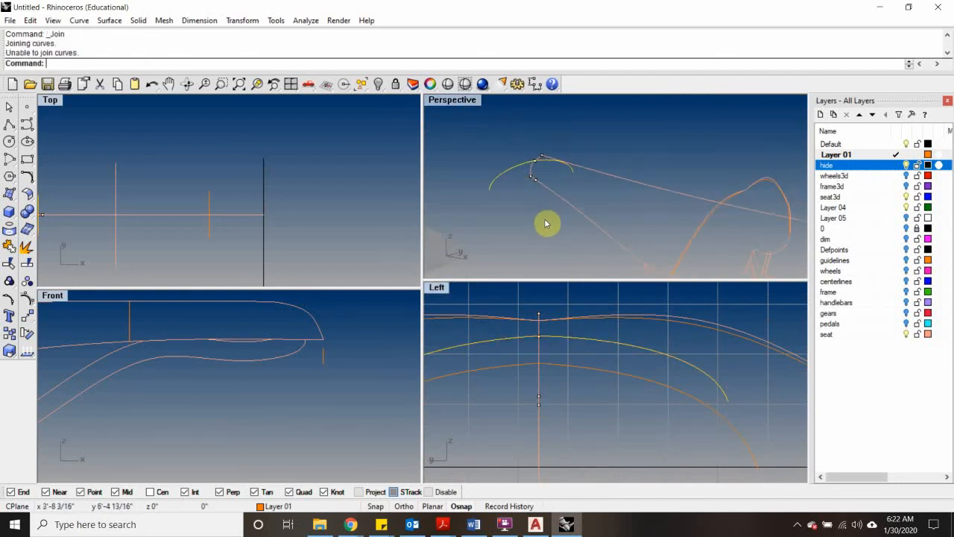
# Step: Bridge the gap between the two arc halves with a short polyline, and join all three curves
pyautogui.scroll(6, 535, 347)
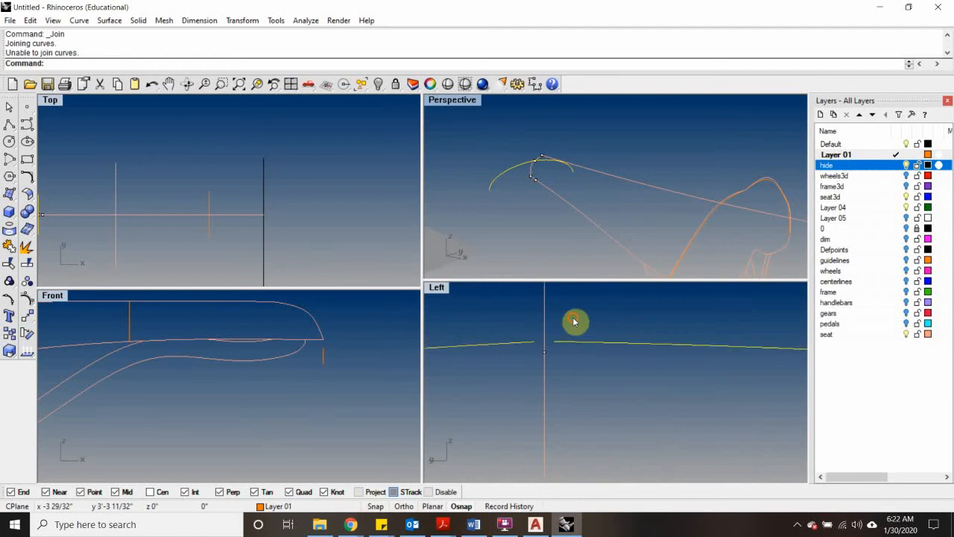
pyautogui.write('L')
pyautogui.press('Return')
pyautogui.click(538, 345)
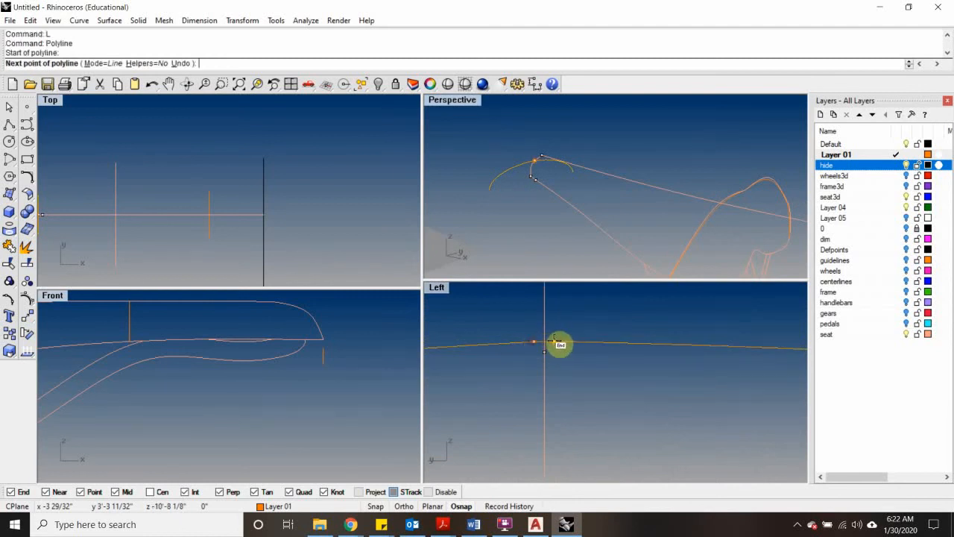
pyautogui.click(558, 345)
pyautogui.press('Return')
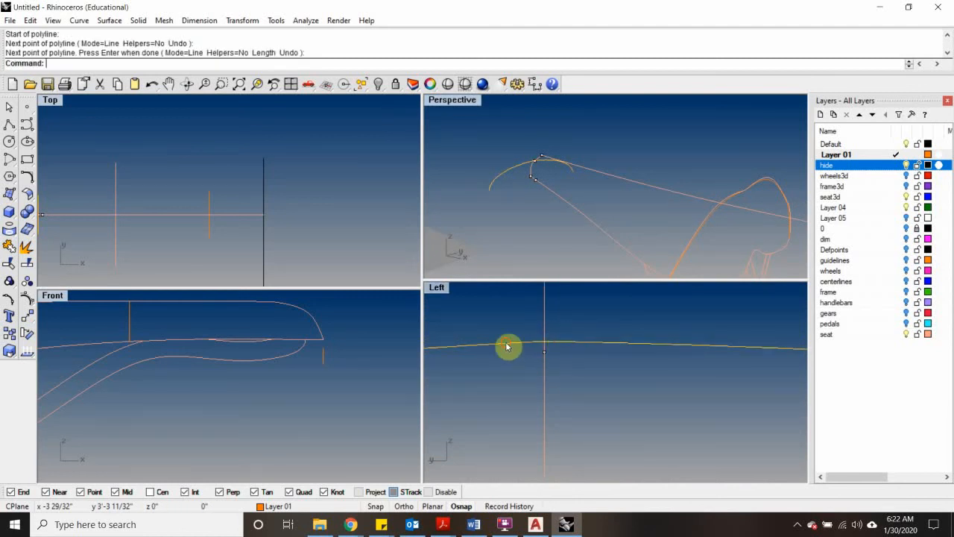
pyautogui.hotkey('ctrl', 'j')
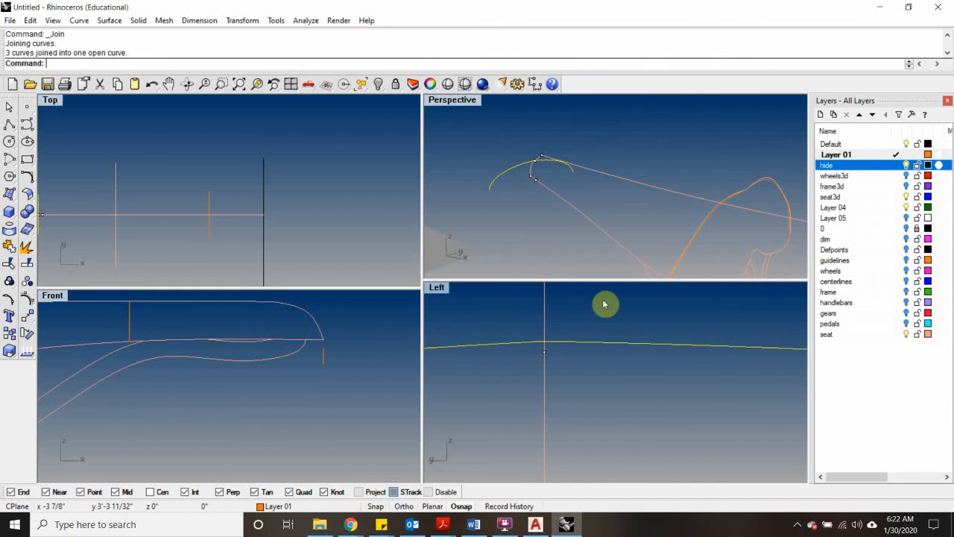
# Step: Loft a surface through the four seat cross-section curves, in order from the joined end arc to the nose
pyautogui.scroll(3, 594, 326)
pyautogui.moveTo(637, 217); pyautogui.dragTo(703, 201, button='right')
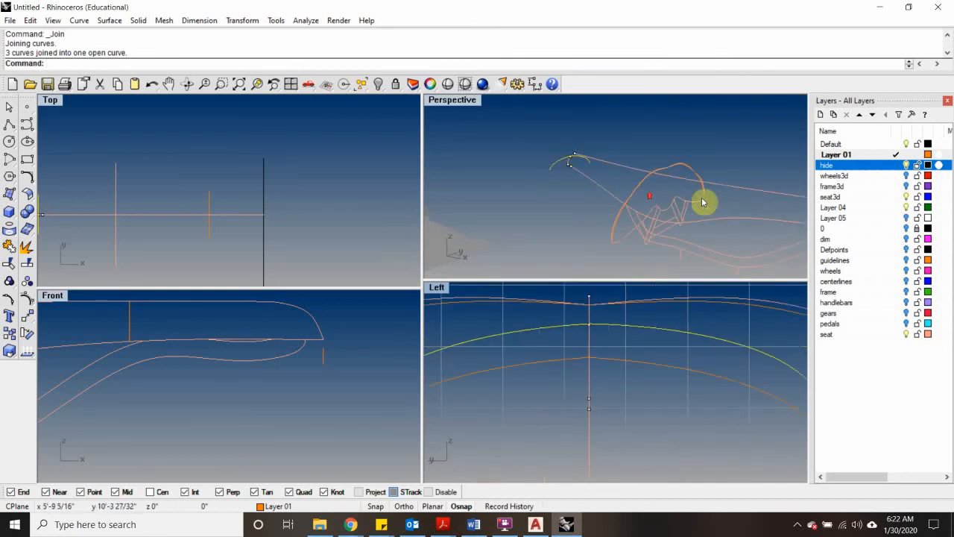
pyautogui.click(722, 162)
pyautogui.write('Loft')
pyautogui.press('Return')
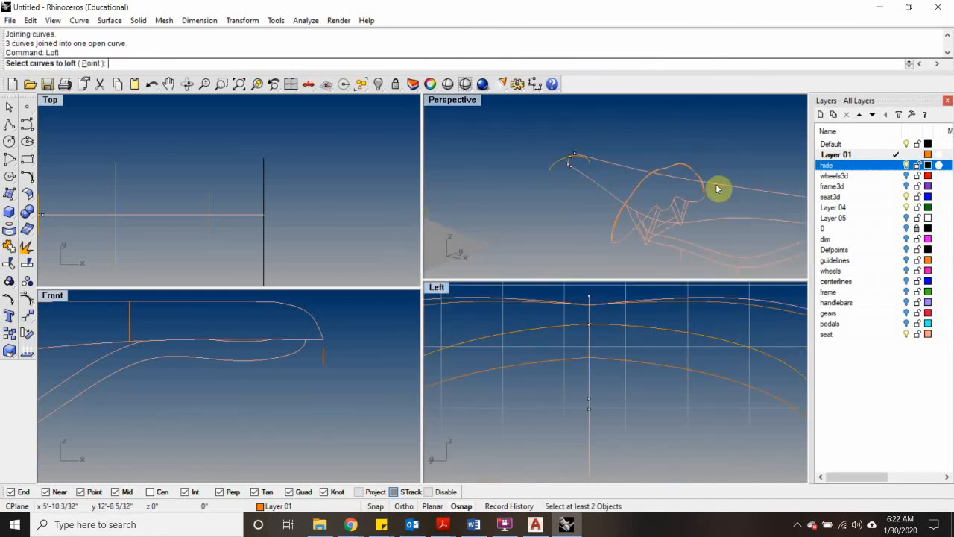
pyautogui.click(555, 165)
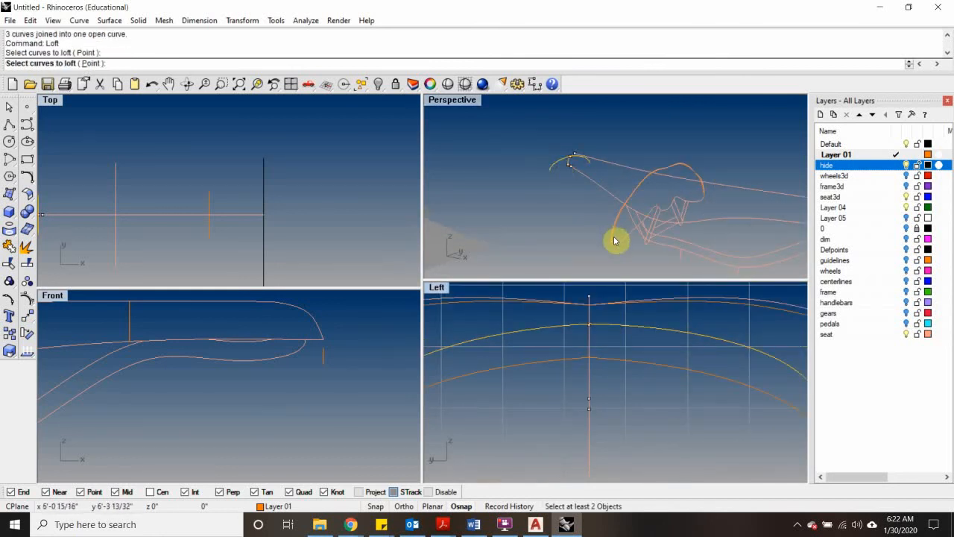
pyautogui.scroll(3, 616, 240)
pyautogui.click(615, 241)
pyautogui.scroll(-4, 618, 224)
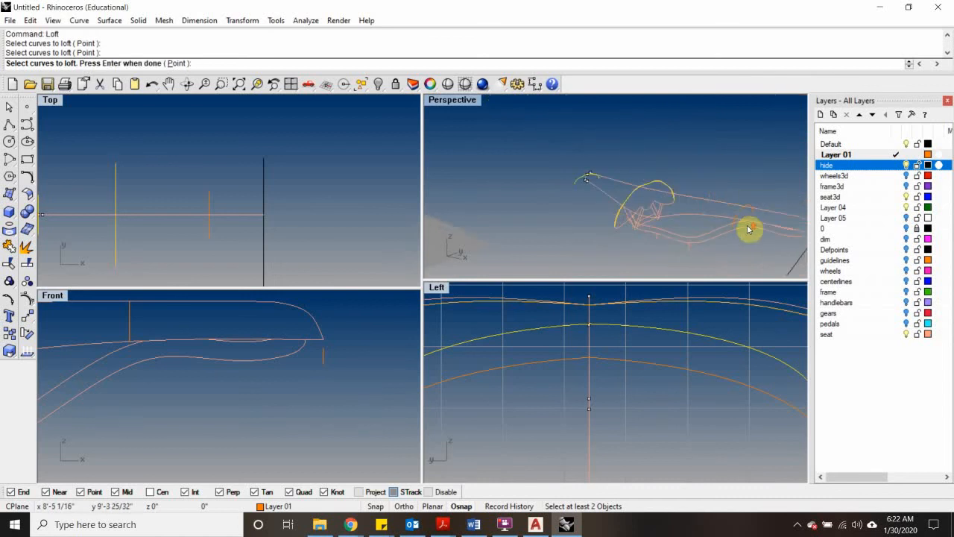
pyautogui.scroll(3, 705, 217)
pyautogui.click(705, 219)
pyautogui.scroll(-4, 706, 216)
pyautogui.scroll(4, 738, 245)
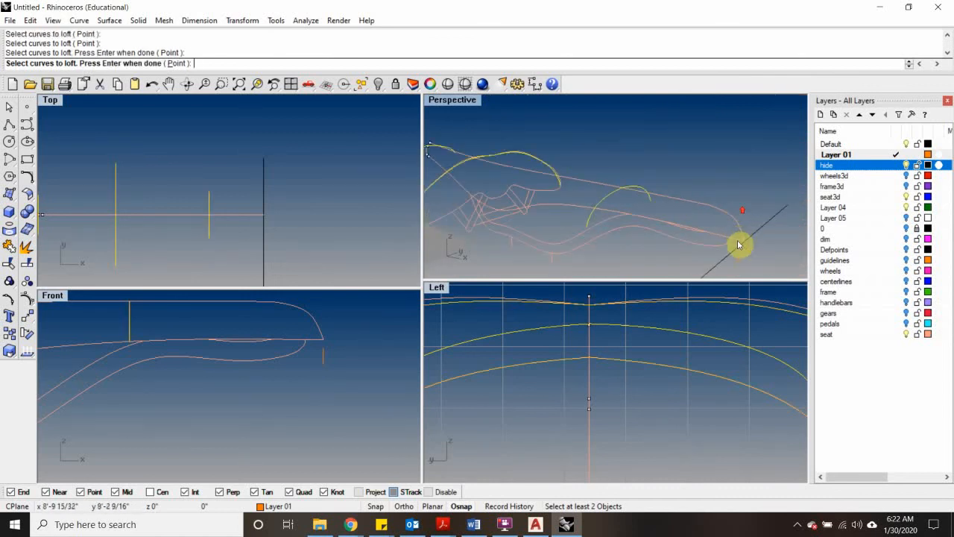
pyautogui.press('Return')
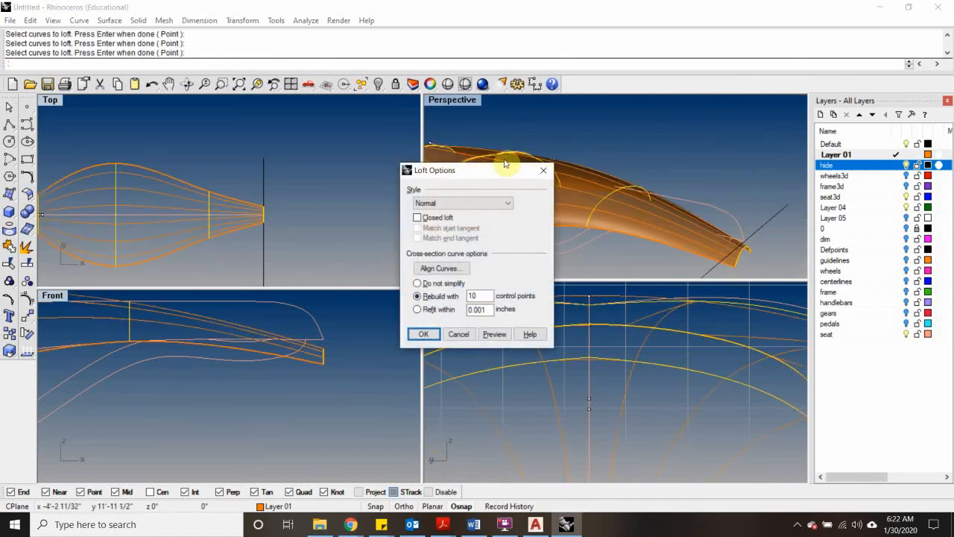
# Step: Set the loft style to Loose and preview the seat surface
pyautogui.moveTo(496, 177); pyautogui.dragTo(220, 187)
pyautogui.scroll(-5, 592, 188)
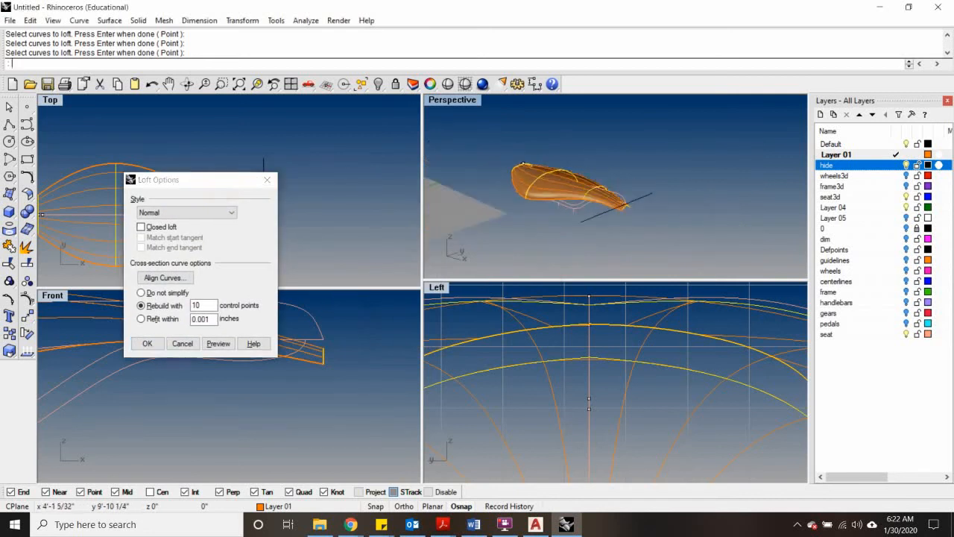
pyautogui.moveTo(661, 274); pyautogui.dragTo(549, 249, button='right')
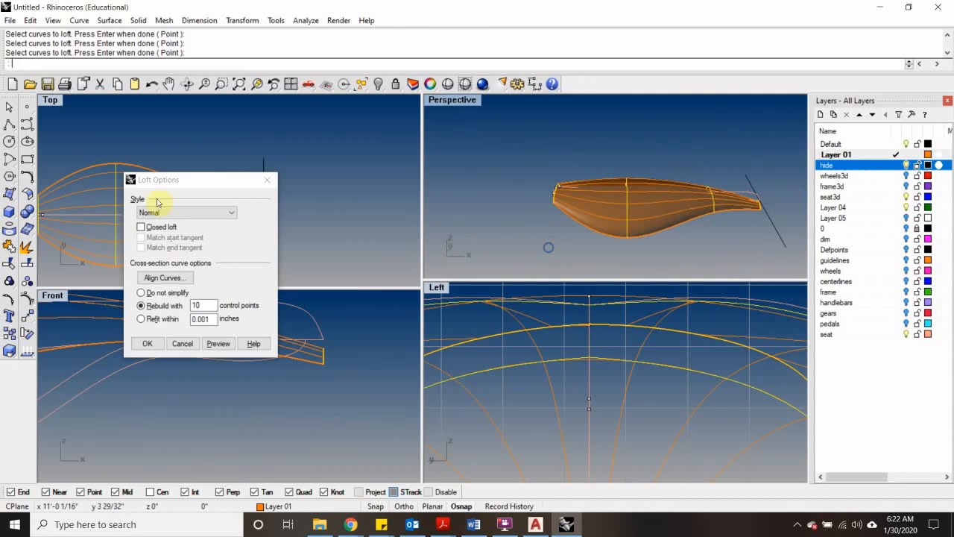
pyautogui.click(187, 212)
pyautogui.click(156, 230)
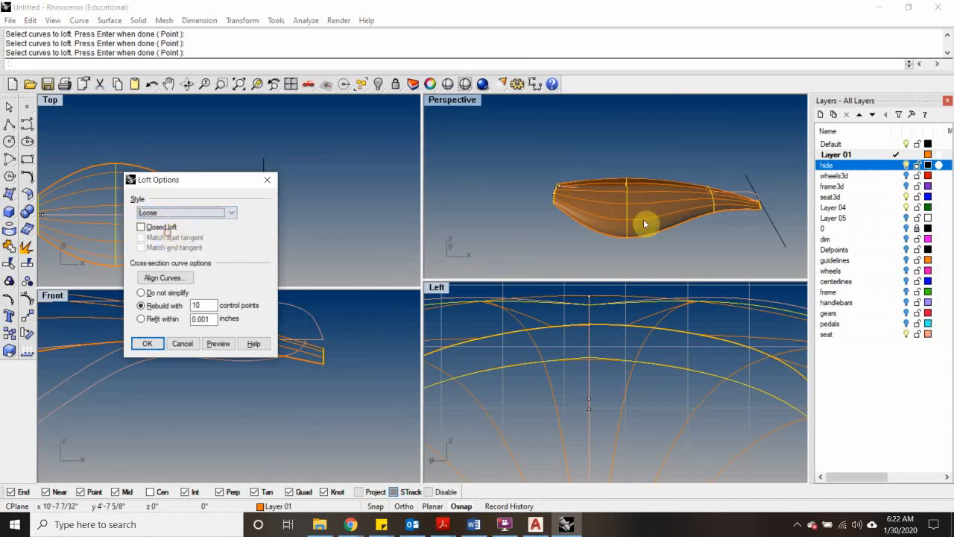
pyautogui.click(218, 344)
pyautogui.moveTo(724, 214); pyautogui.dragTo(629, 228, button='right')
pyautogui.click(212, 212)
pyautogui.click(173, 233)
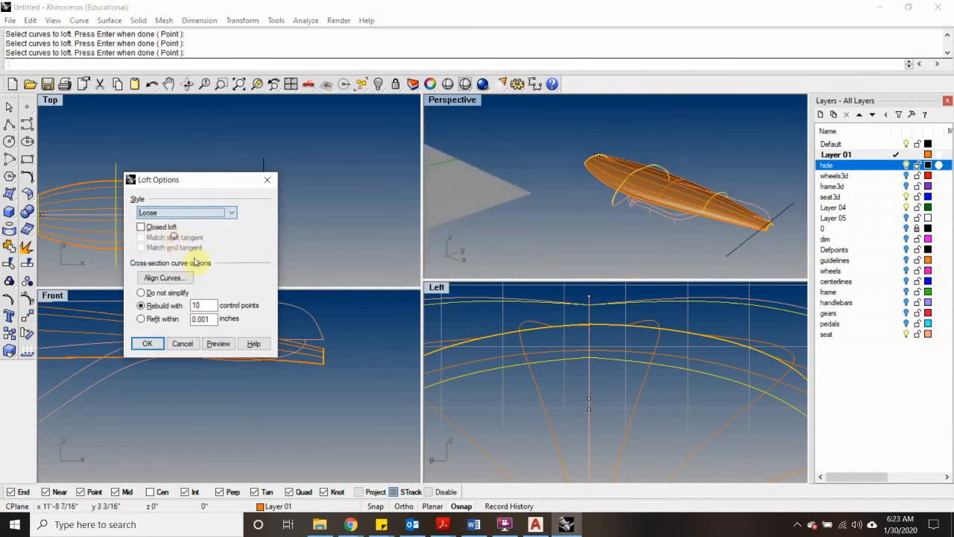
# Step: Set the loft style to Tight, preview it, and check how closely the surface follows the section curves
pyautogui.click(206, 214)
pyautogui.click(185, 243)
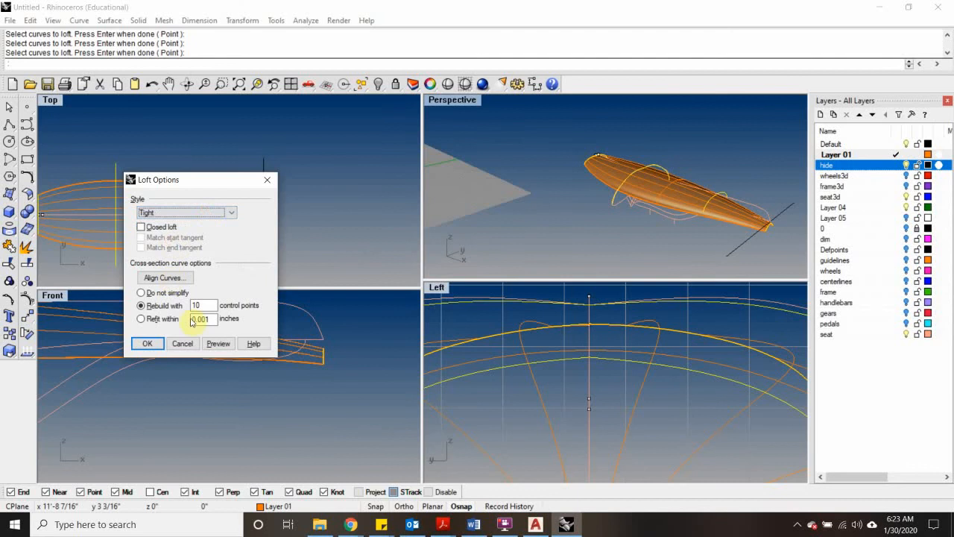
pyautogui.moveTo(673, 204); pyautogui.dragTo(653, 221, button='right')
pyautogui.scroll(3, 587, 189)
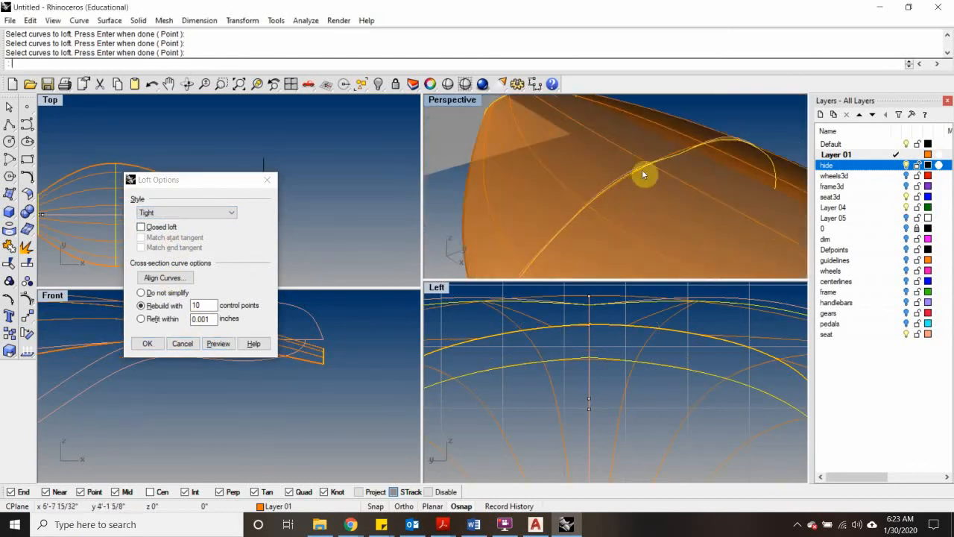
pyautogui.scroll(-5, 573, 185)
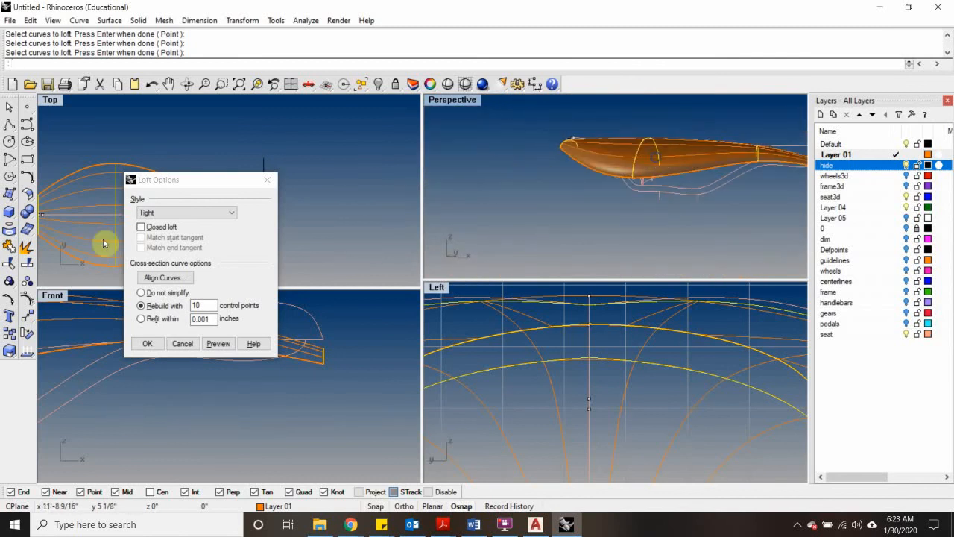
# Step: Set the cross-section curve option to Do not simplify, and preview how the loft fits the section curves
pyautogui.click(140, 293)
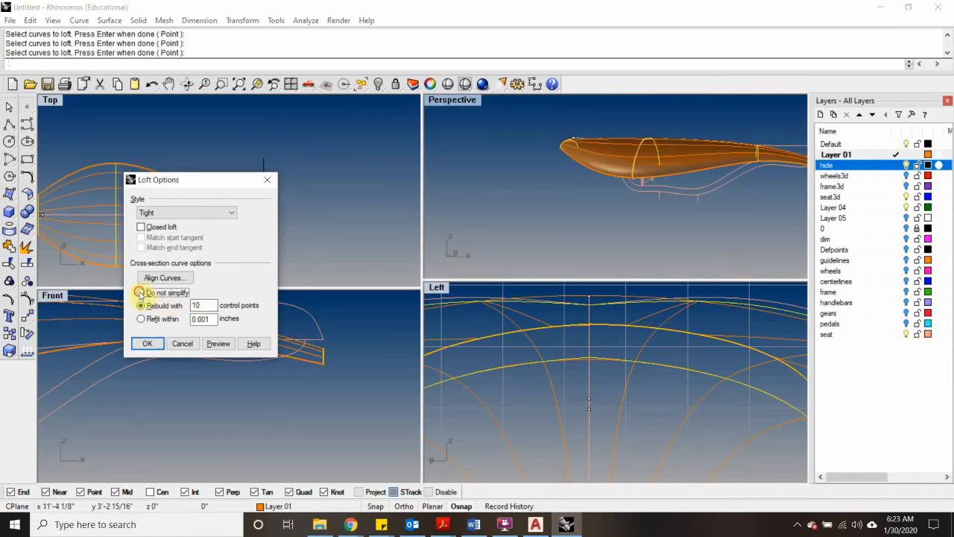
pyautogui.click(224, 348)
pyautogui.moveTo(669, 179); pyautogui.dragTo(486, 192, button='right')
pyautogui.scroll(5, 548, 202)
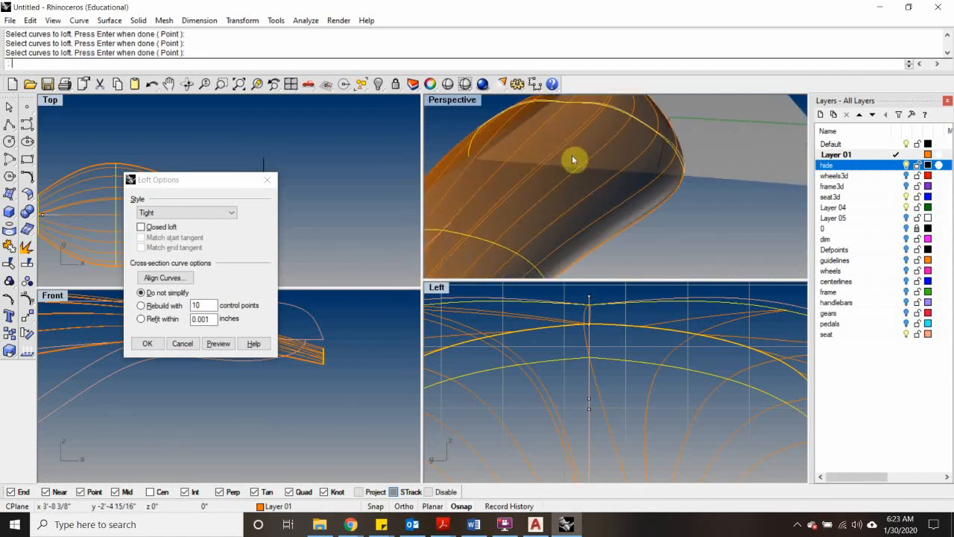
pyautogui.scroll(3, 597, 104)
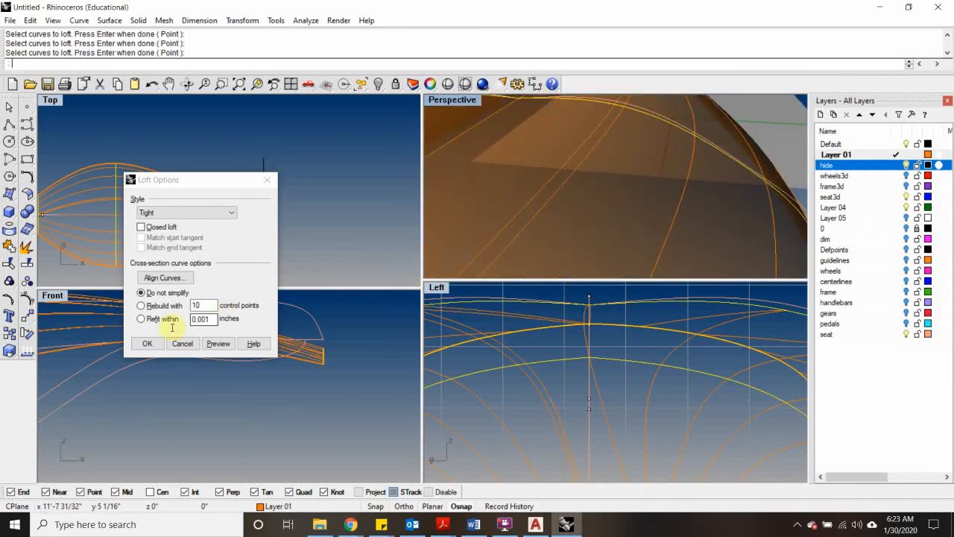
# Step: Accept the Tight loft settings to create the seat surface through the cross-section curves
pyautogui.click(158, 306)
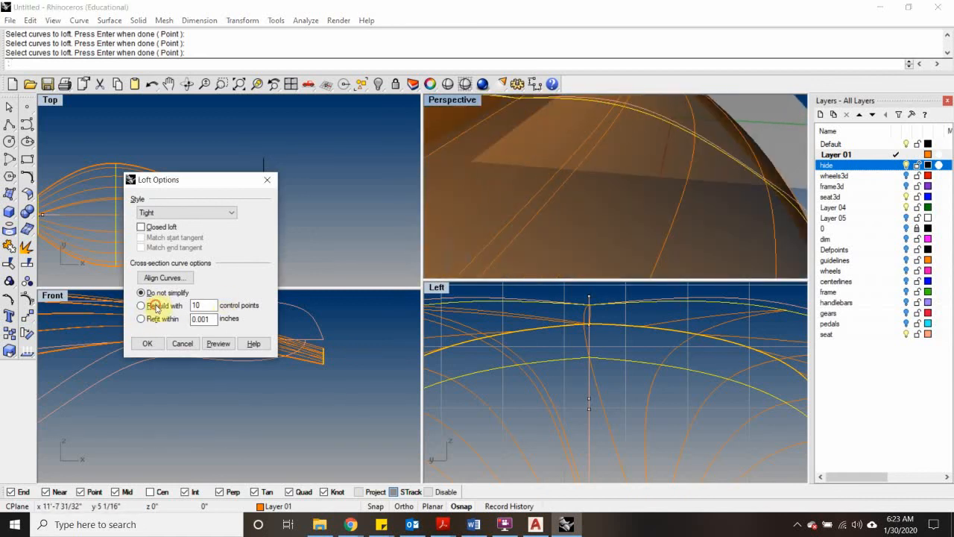
pyautogui.click(147, 344)
pyautogui.scroll(-8, 674, 166)
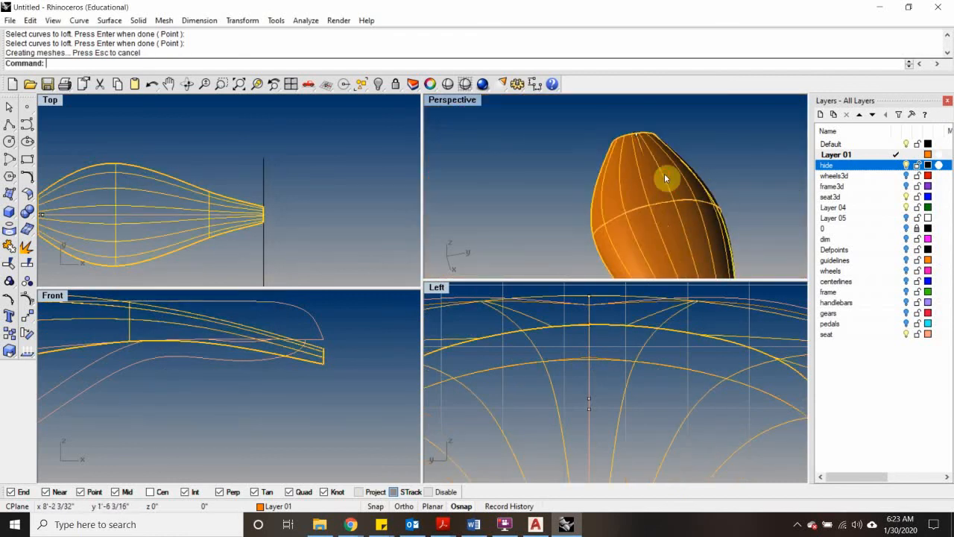
pyautogui.scroll(-8, 665, 173)
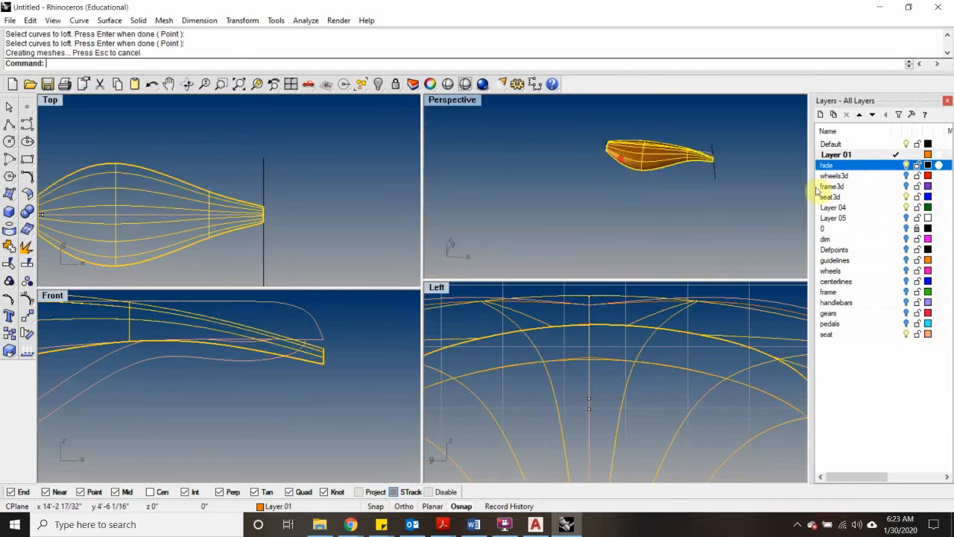
# Step: Show the wheels3d, frame3d and handlebars layers to see the lofted seat on the whole bicycle
pyautogui.click(907, 175)
pyautogui.click(906, 186)
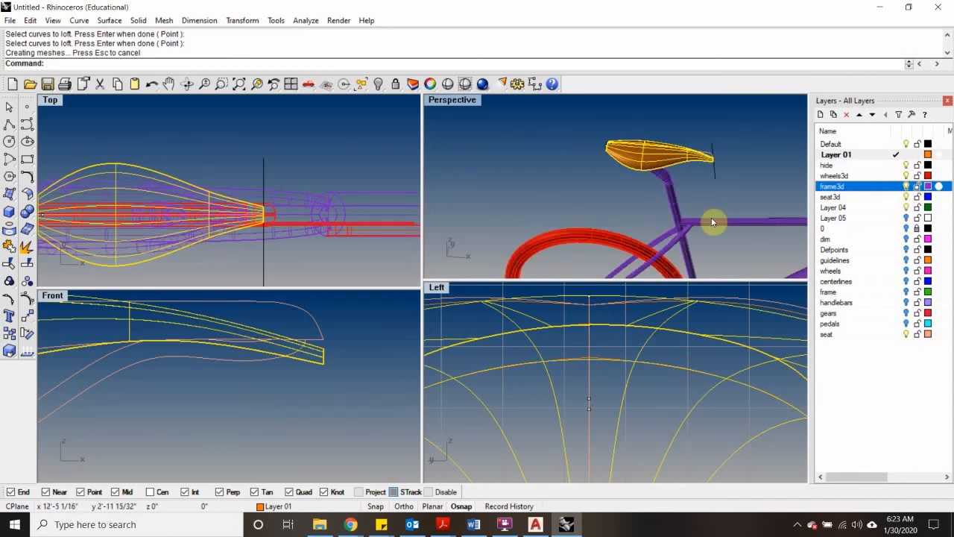
pyautogui.scroll(-6, 712, 221)
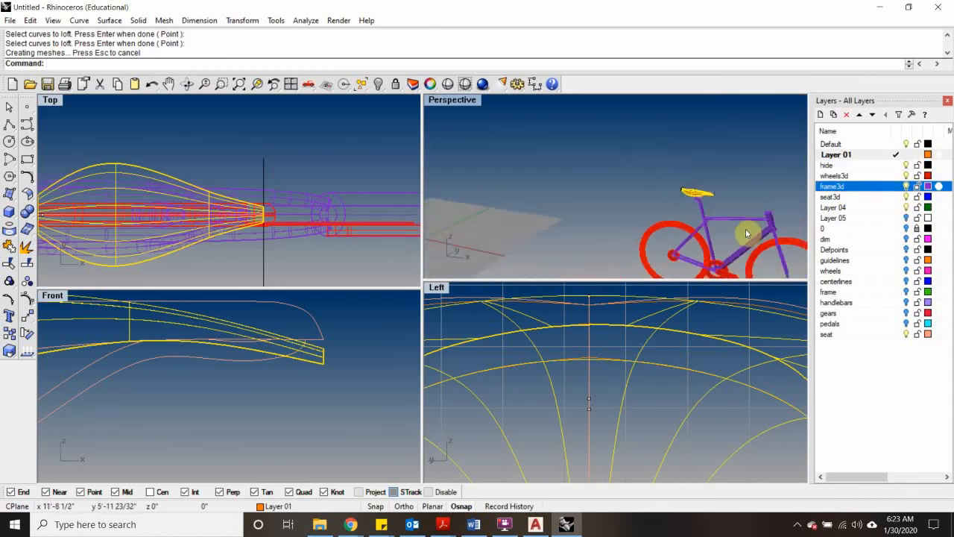
pyautogui.scroll(2, 782, 223)
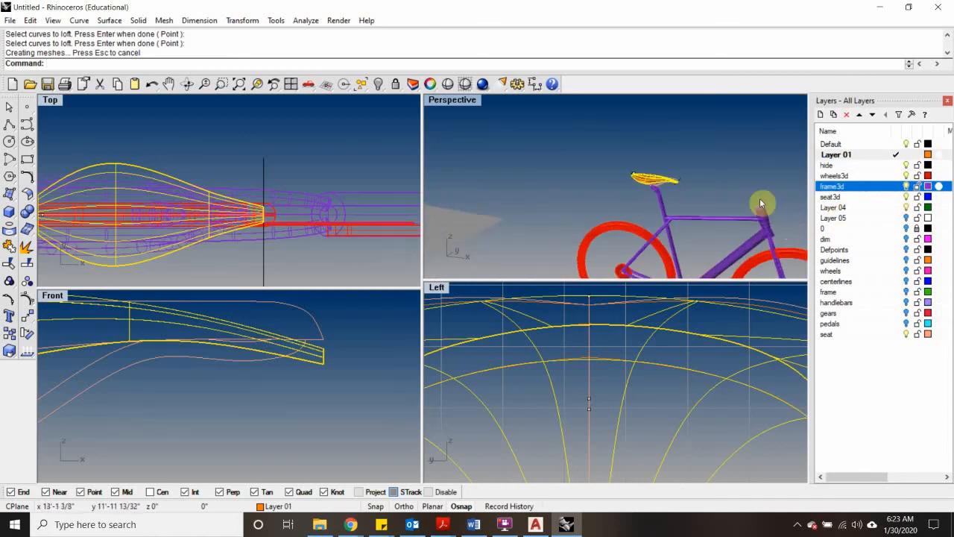
pyautogui.click(906, 302)
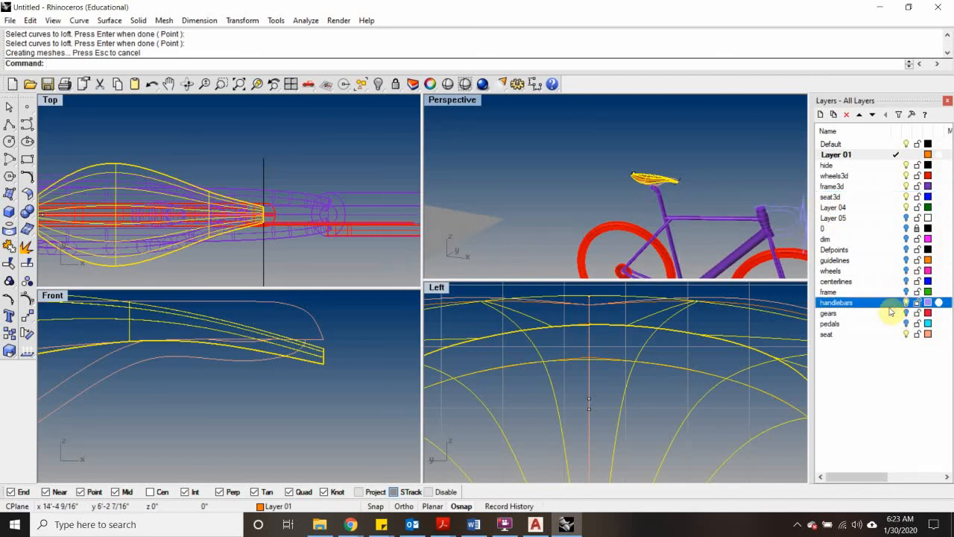
# Step: Deselect the seat surface and examine its shape against the seat profile curves and the seat post
pyautogui.scroll(5, 646, 213)
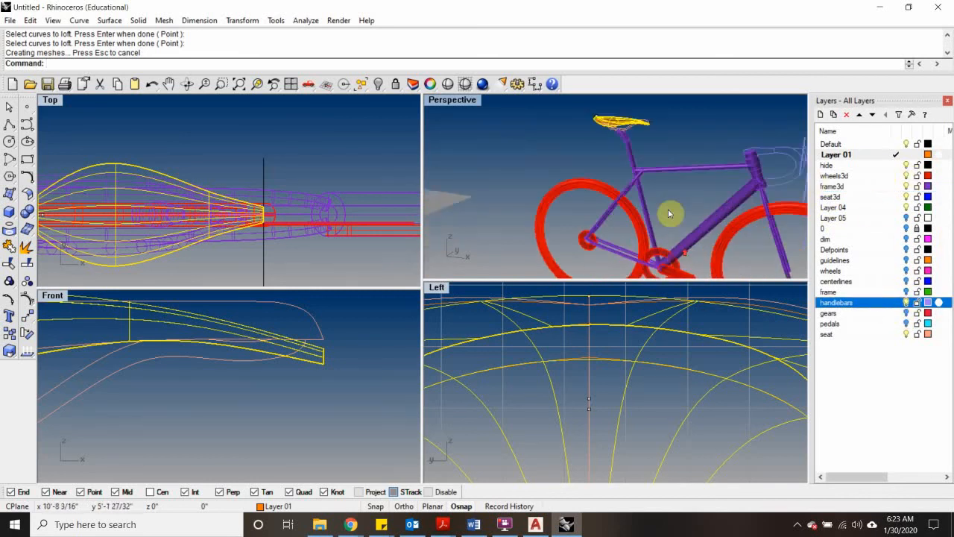
pyautogui.scroll(3, 616, 127)
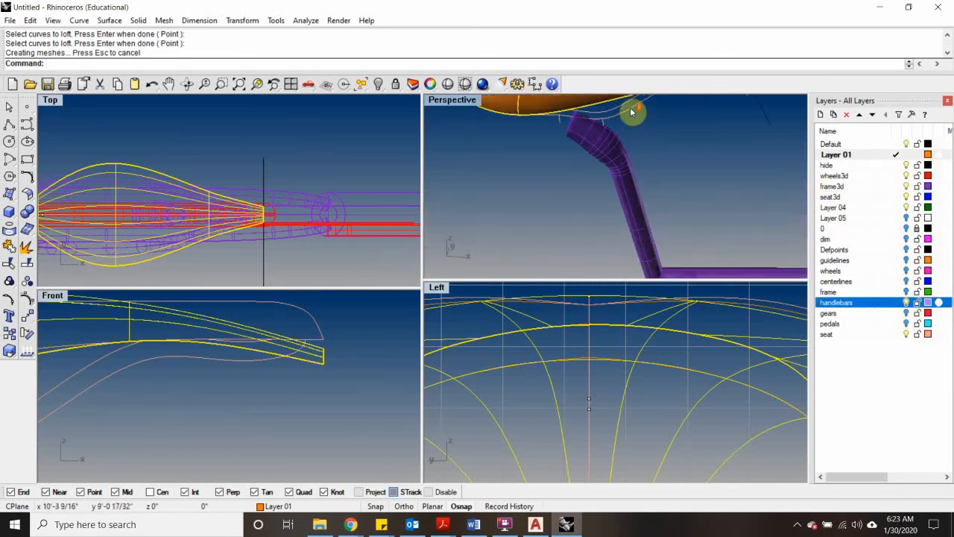
pyautogui.press('Escape')
pyautogui.keyDown('shift'); pyautogui.moveTo(643, 115); pyautogui.dragTo(617, 230, button='right'); pyautogui.keyUp('shift')
pyautogui.moveTo(617, 230); pyautogui.dragTo(590, 170, button='right')
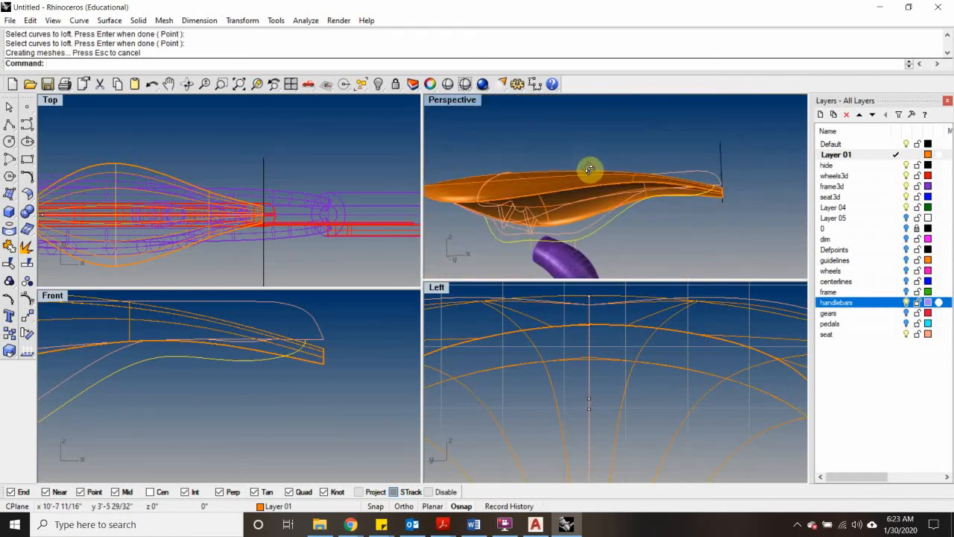
pyautogui.scroll(5, 513, 229)
pyautogui.scroll(-5, 513, 229)
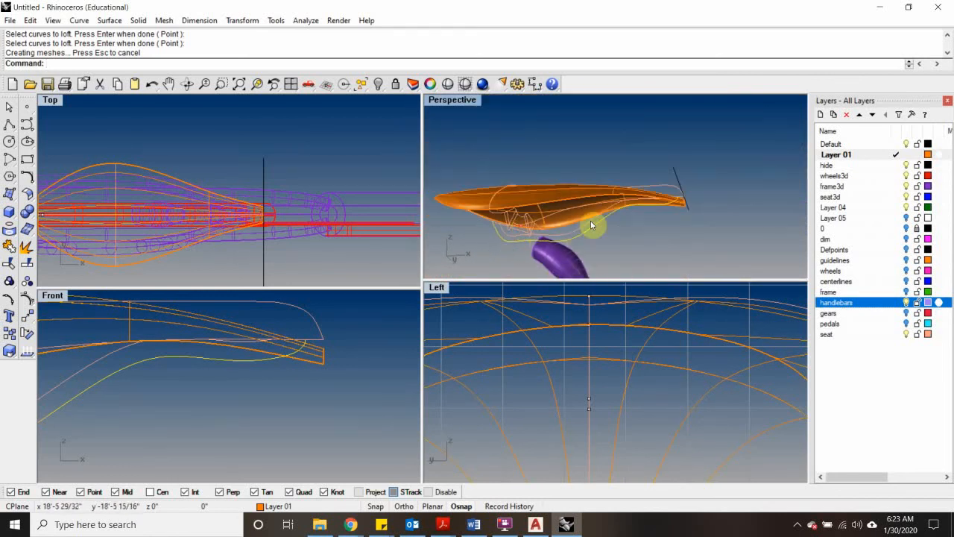
pyautogui.moveTo(594, 221); pyautogui.dragTo(589, 241, button='right')
pyautogui.scroll(6, 559, 227)
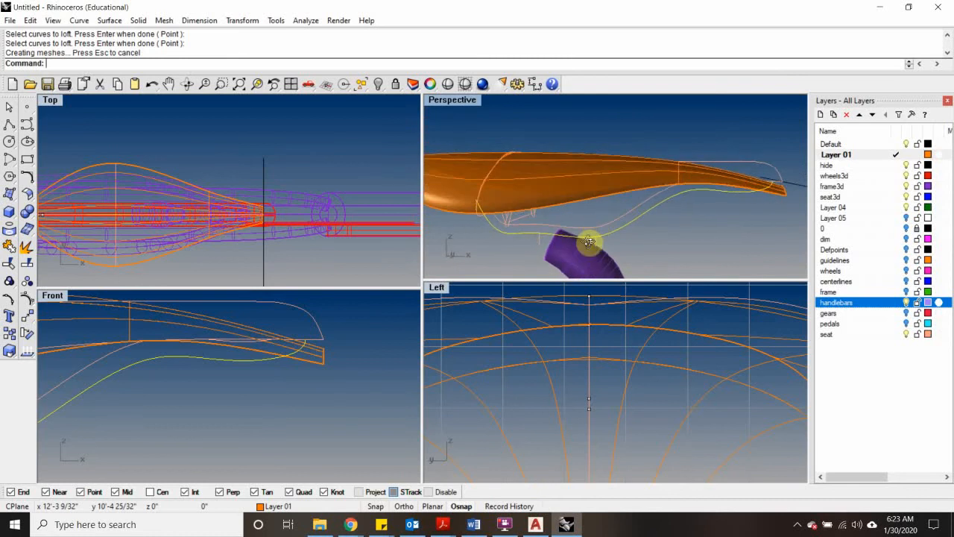
# Step: Examine the handlebar curves at the front of the bicycle and the seat surface from several angles
pyautogui.scroll(-5, 586, 227)
pyautogui.scroll(-5, 230, 399)
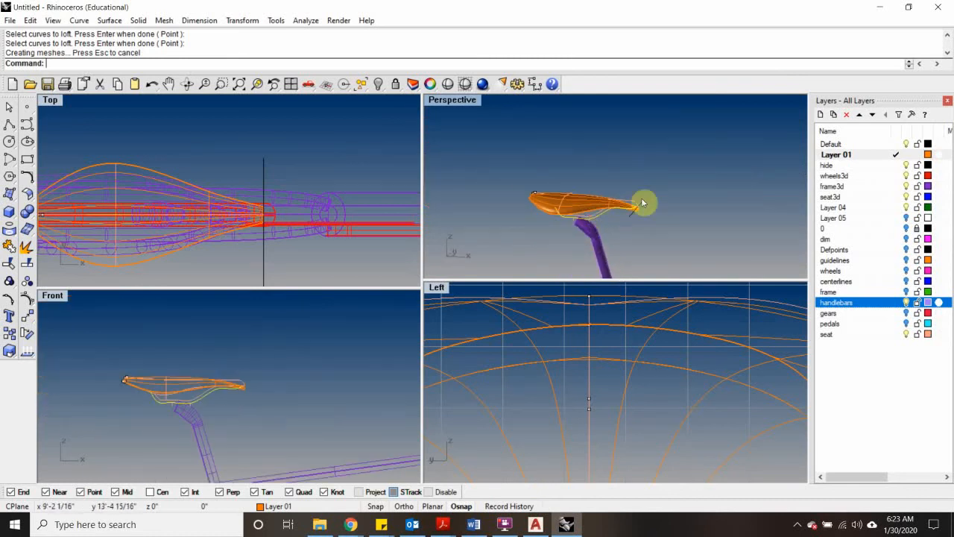
pyautogui.scroll(-5, 630, 193)
pyautogui.scroll(8, 646, 188)
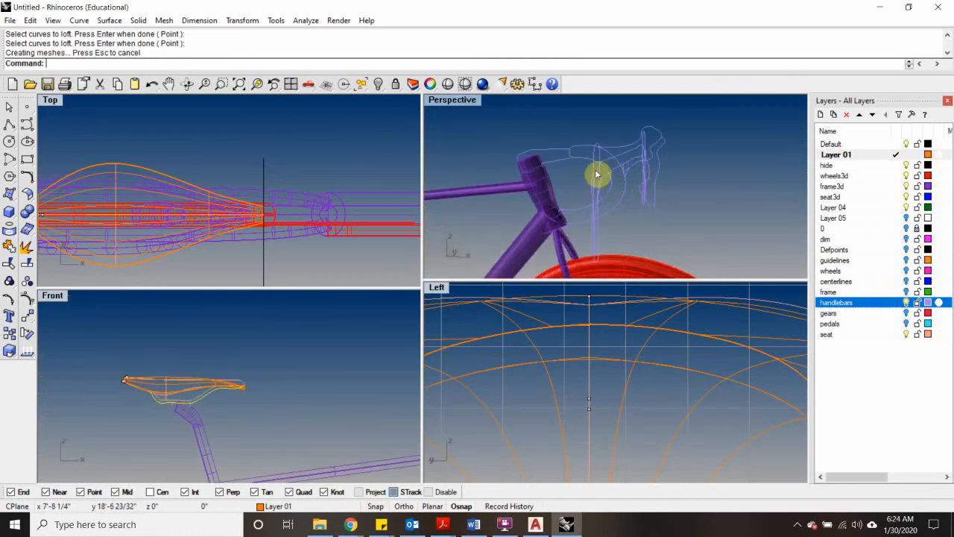
pyautogui.moveTo(597, 175); pyautogui.dragTo(592, 194, button='right')
pyautogui.scroll(-5, 589, 196)
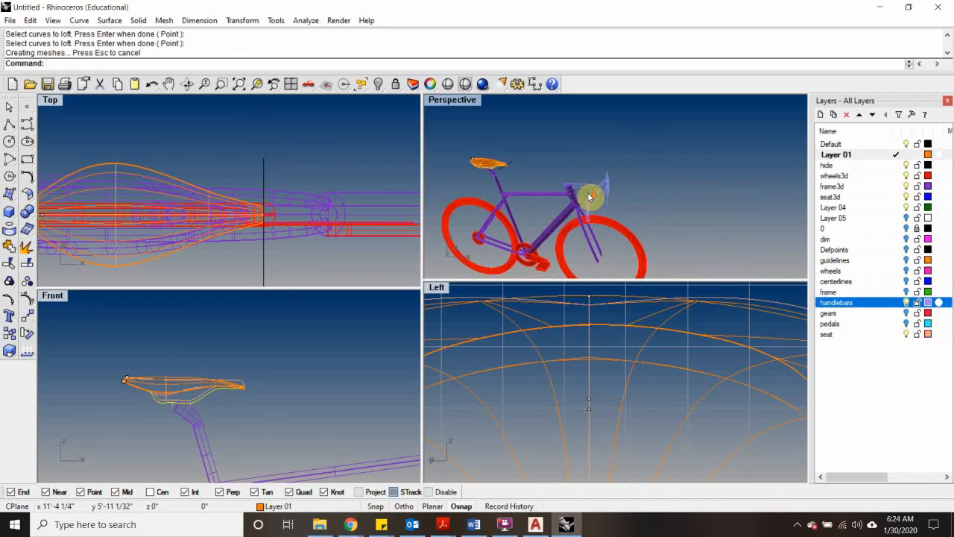
pyautogui.scroll(10, 496, 168)
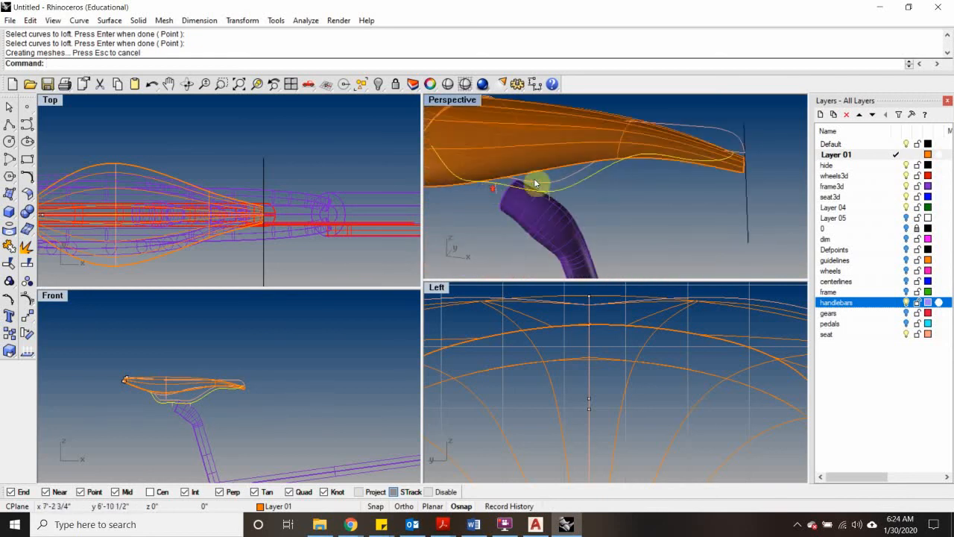
pyautogui.moveTo(505, 152); pyautogui.dragTo(611, 189, button='right')
pyautogui.moveTo(573, 217); pyautogui.dragTo(720, 232, button='right')
pyautogui.scroll(7, 574, 153)
pyautogui.scroll(-7, 555, 192)
pyautogui.scroll(5, 544, 181)
# Step: Try offsetting the seat surface by 1/8" with OffsetSrf, with the offset direction flipped inward
pyautogui.click(507, 169)
pyautogui.scroll(-5, 530, 177)
pyautogui.scroll(2, 604, 215)
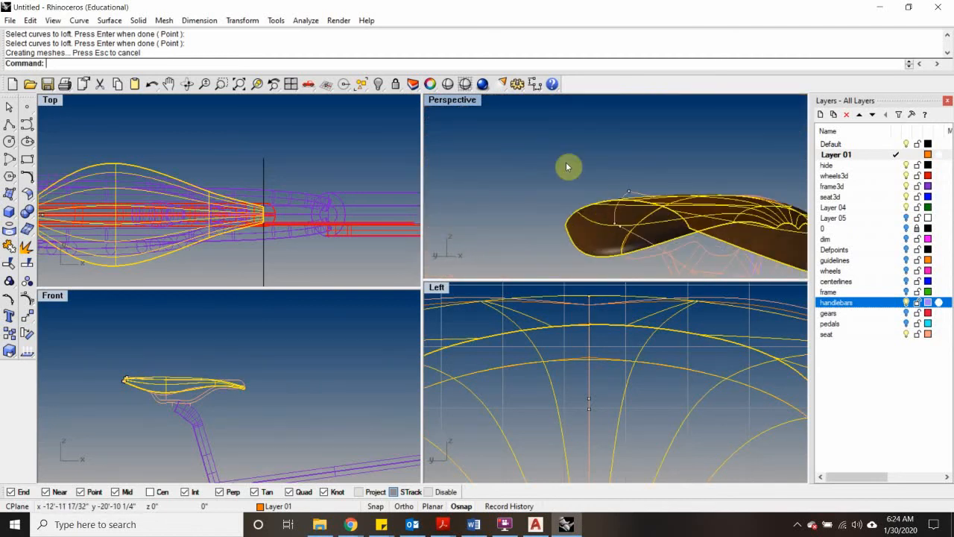
pyautogui.press('Return')
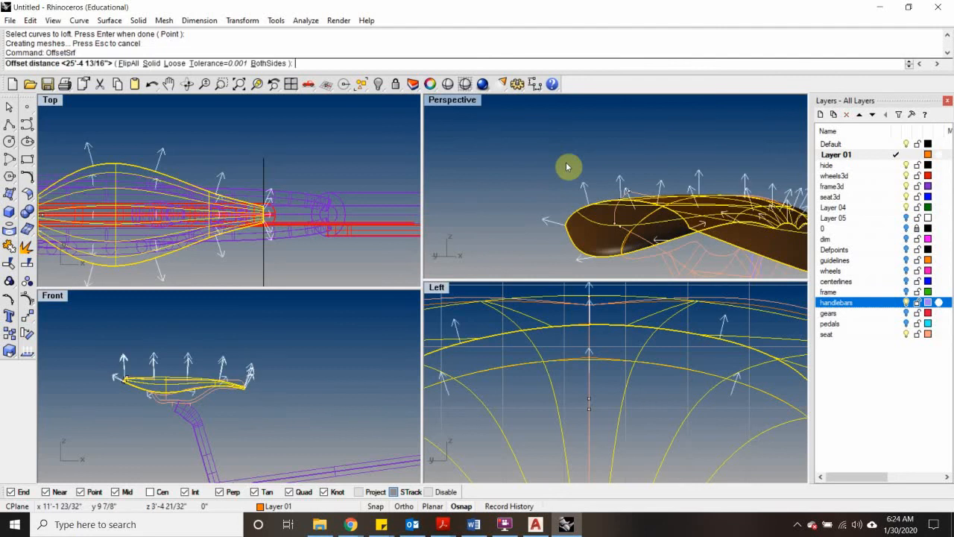
pyautogui.moveTo(477, 171); pyautogui.dragTo(541, 149, button='right')
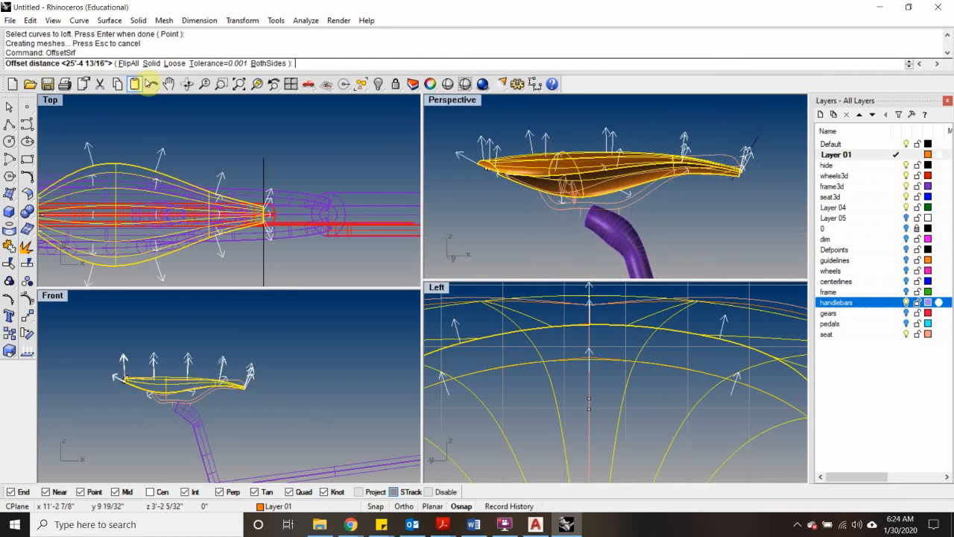
pyautogui.click(128, 63)
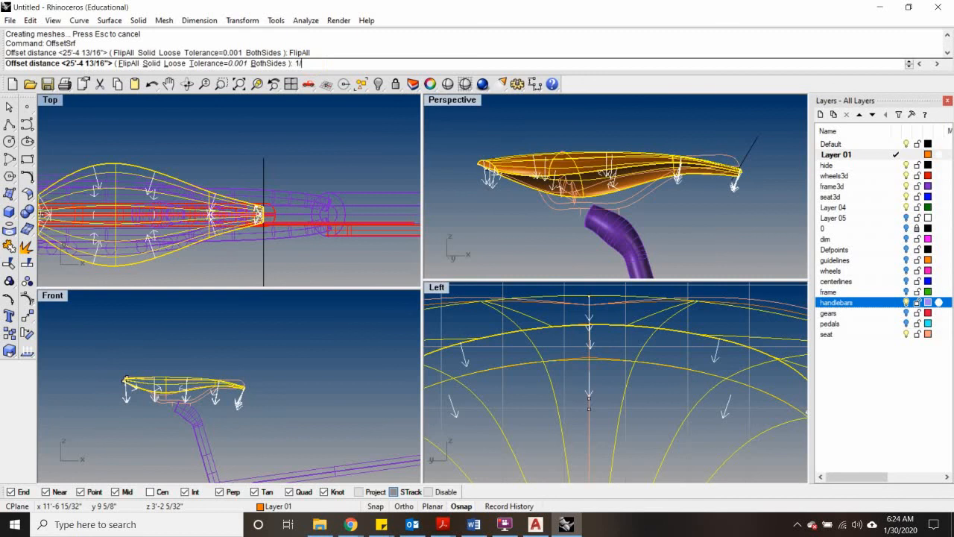
pyautogui.write('1/8"')
pyautogui.press('Return')
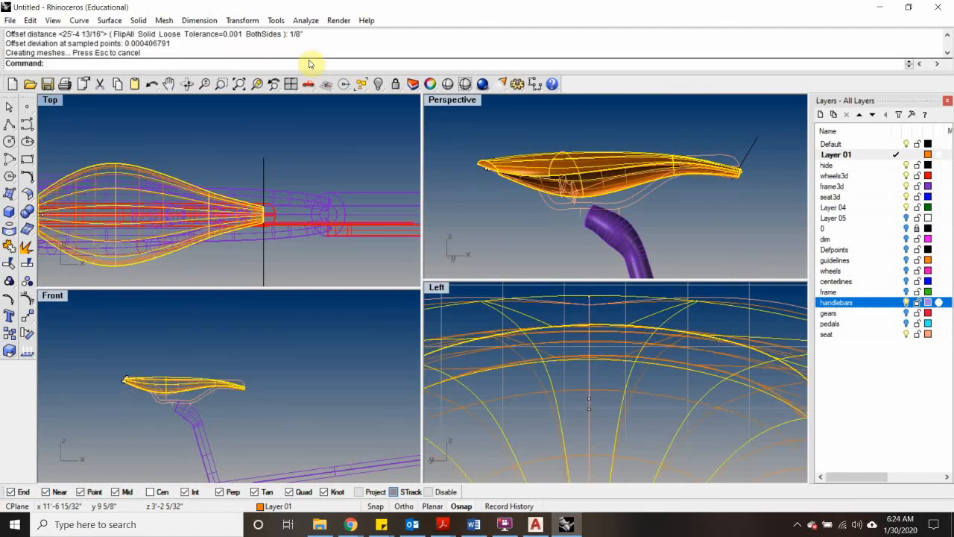
# Step: Inspect the inward offset at the open end of the seat, and undo it
pyautogui.scroll(3, 505, 171)
pyautogui.moveTo(505, 171); pyautogui.dragTo(674, 158, button='right')
pyautogui.click(674, 158)
pyautogui.moveTo(688, 202)
pyautogui.mouseDown(button='right')
pyautogui.moveTo(688, 191)
pyautogui.moveTo(633, 151)
pyautogui.moveTo(640, 180)
pyautogui.moveTo(512, 143)
pyautogui.mouseUp(button='right')
pyautogui.click(446, 100)
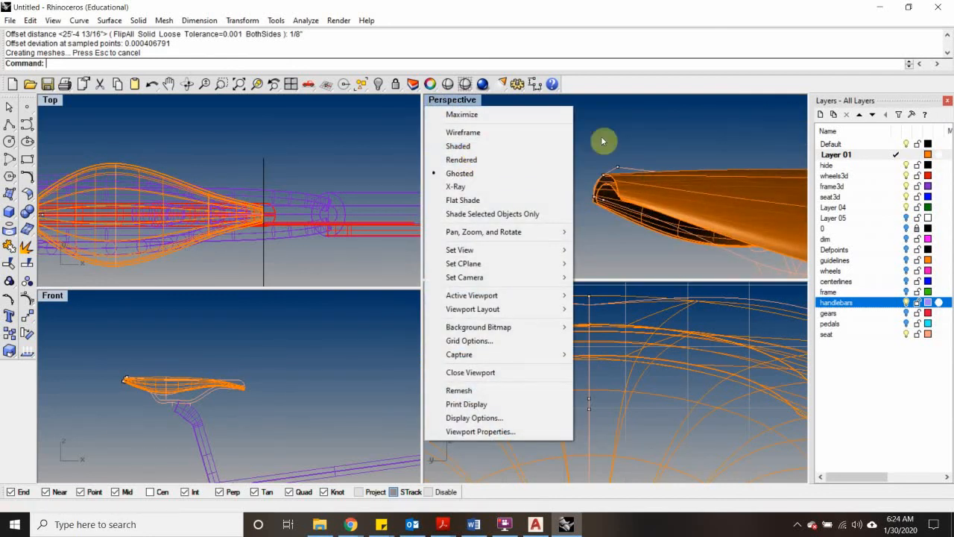
pyautogui.click(603, 179)
pyautogui.scroll(2, 603, 179)
pyautogui.scroll(-2, 604, 178)
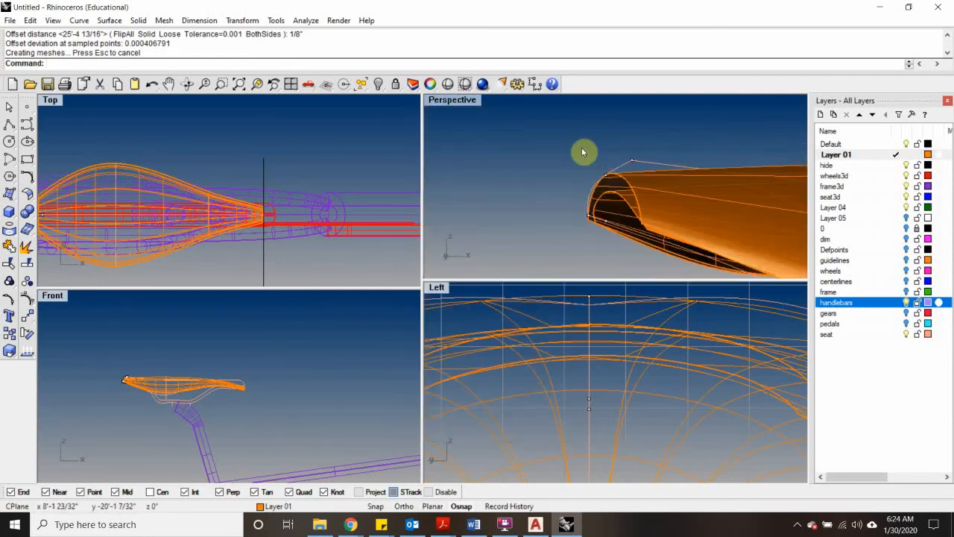
pyautogui.hotkey('ctrl', 'z')
# Step: Offset the seat surface outward by 1/8" with OffsetSrf, keeping the default direction
pyautogui.press('Return')
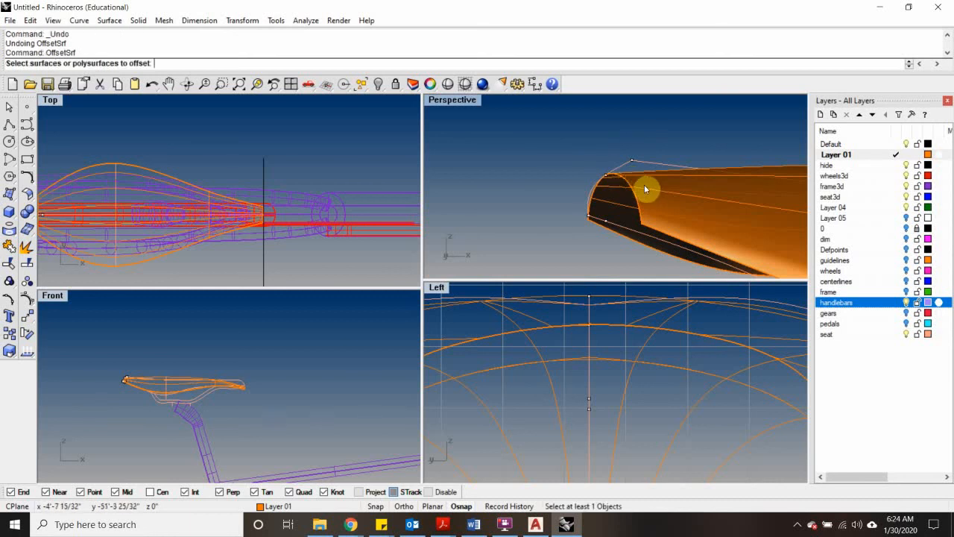
pyautogui.click(657, 205)
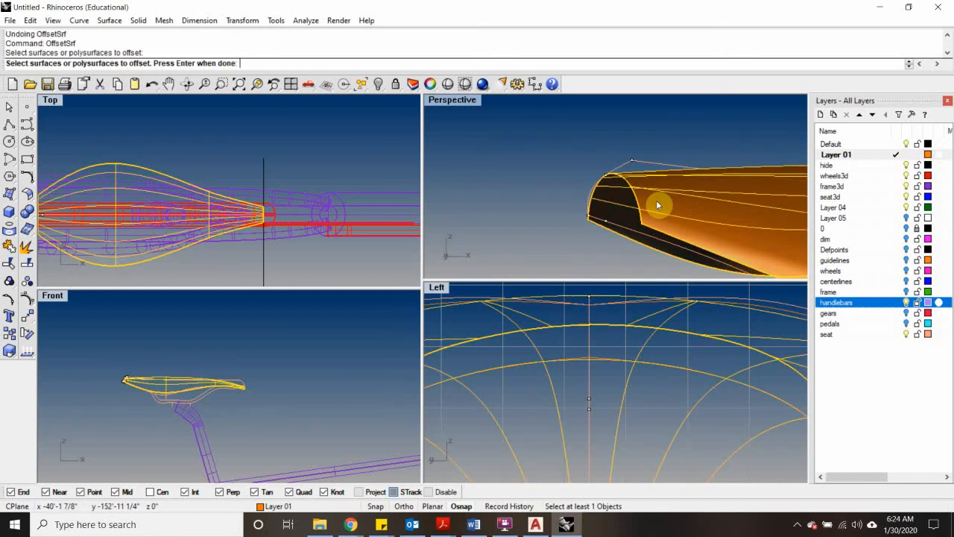
pyautogui.press('Return')
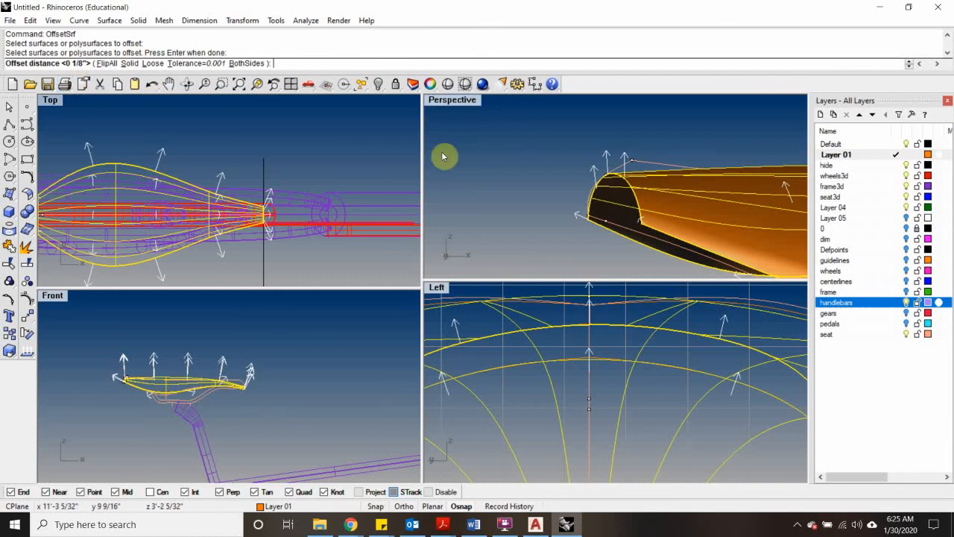
pyautogui.moveTo(443, 156); pyautogui.dragTo(681, 242, button='right')
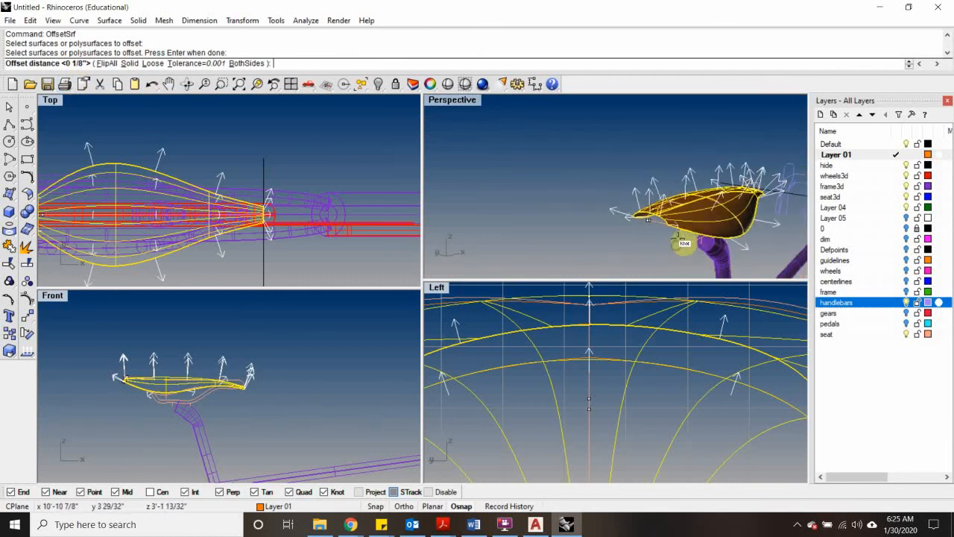
pyautogui.scroll(5, 631, 202)
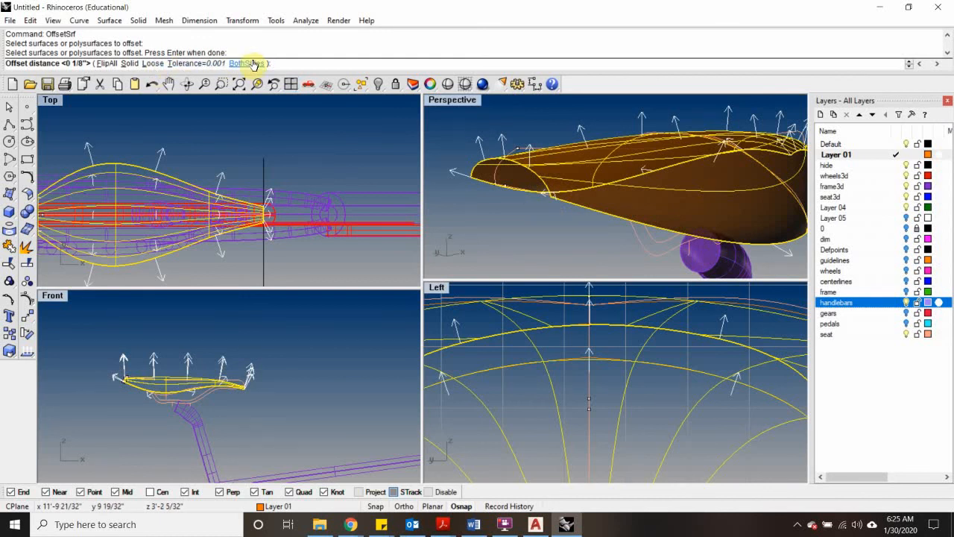
pyautogui.press('Return')
# Step: Draw a line joining the end corners of the inner and outer seat surfaces at the nose
pyautogui.moveTo(432, 201); pyautogui.dragTo(671, 176, button='right')
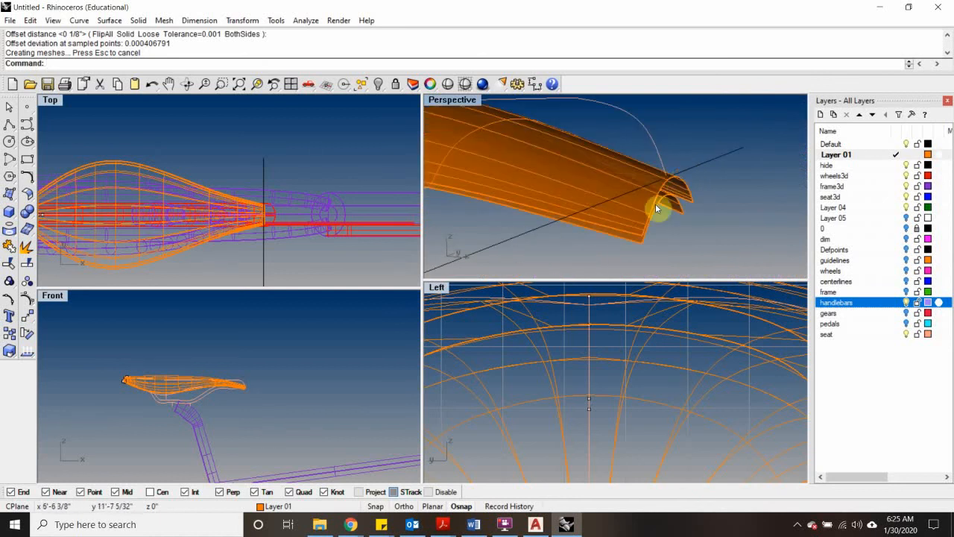
pyautogui.moveTo(657, 209)
pyautogui.mouseDown(button='right')
pyautogui.moveTo(634, 229)
pyautogui.moveTo(669, 216)
pyautogui.mouseUp(button='right')
pyautogui.moveTo(703, 207); pyautogui.dragTo(693, 155, button='right')
pyautogui.write('L')
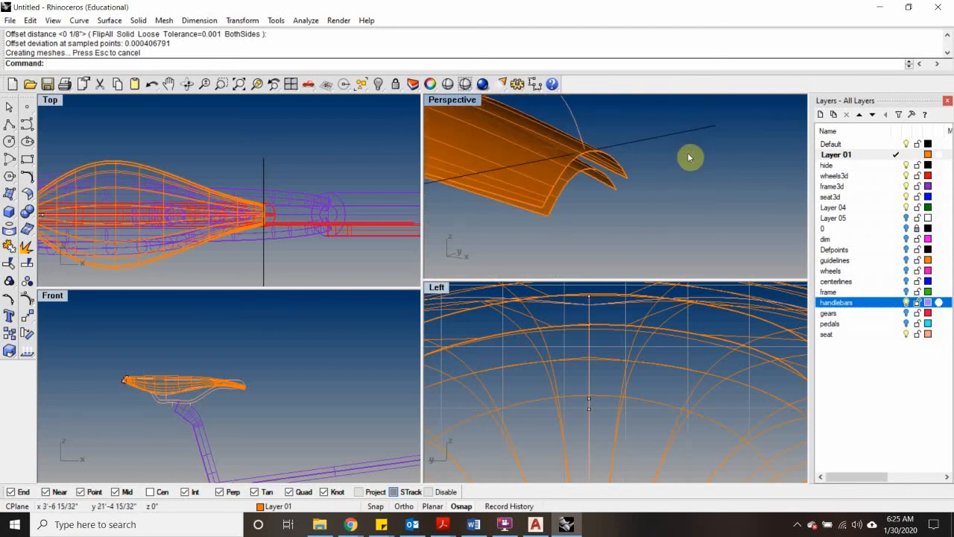
pyautogui.press('Return')
pyautogui.click(617, 188)
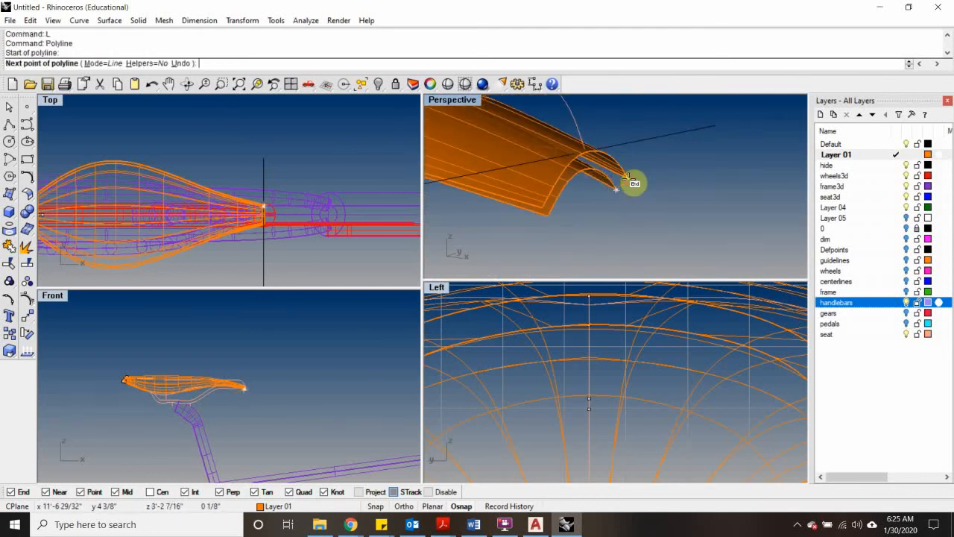
pyautogui.click(627, 183)
pyautogui.moveTo(628, 186); pyautogui.dragTo(646, 180, button='right')
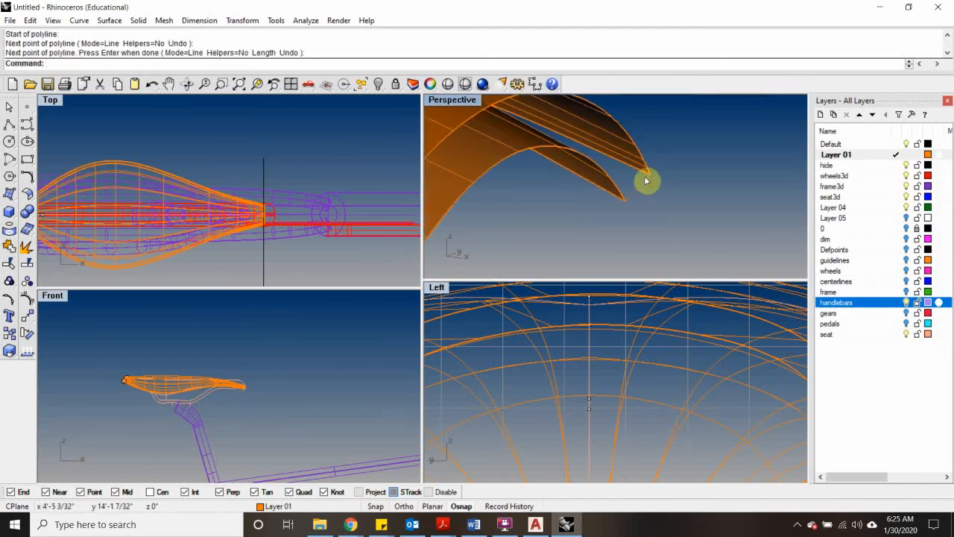
# Step: Try a two-rail sweep using the seat surface edges as rails and the nose line as cross-section
pyautogui.write('Sweep')
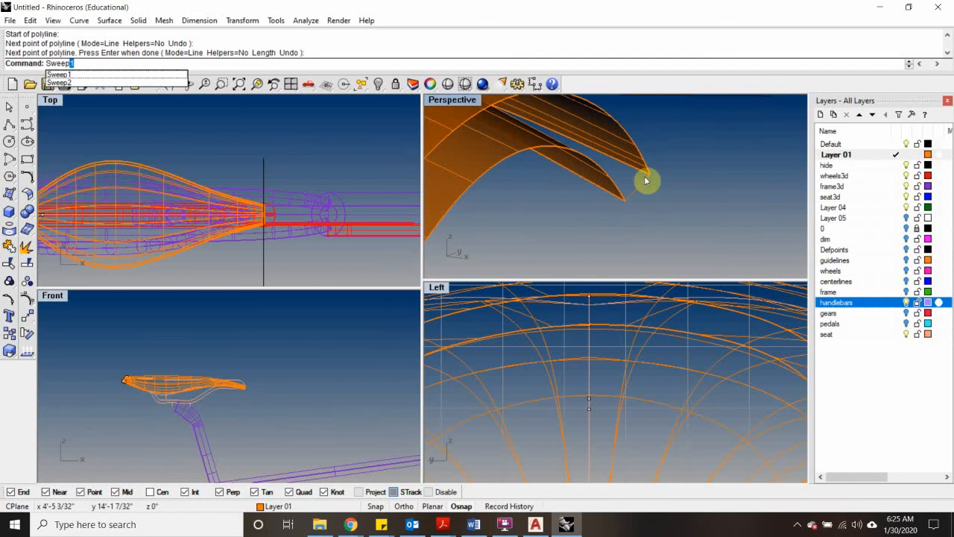
pyautogui.click(68, 82)
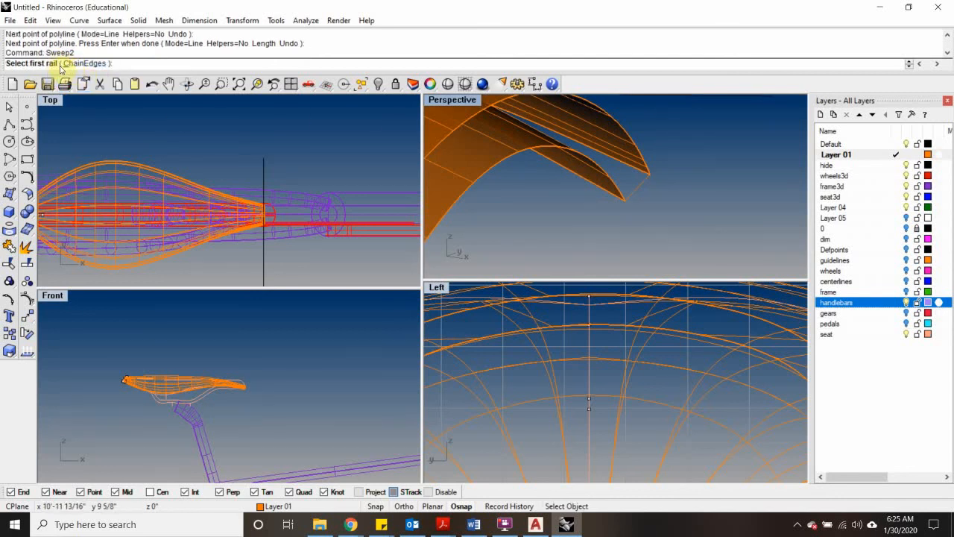
pyautogui.click(490, 111)
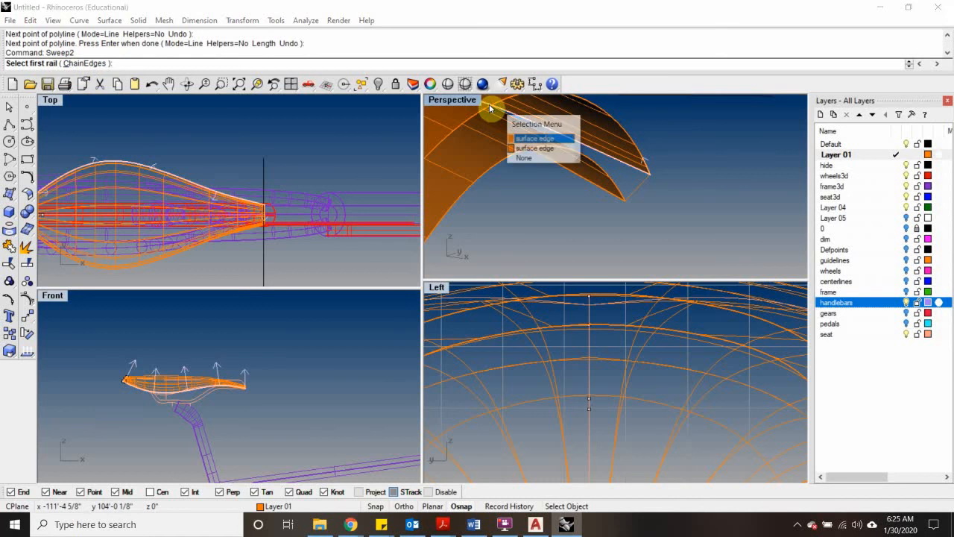
pyautogui.click(532, 133)
pyautogui.click(625, 130)
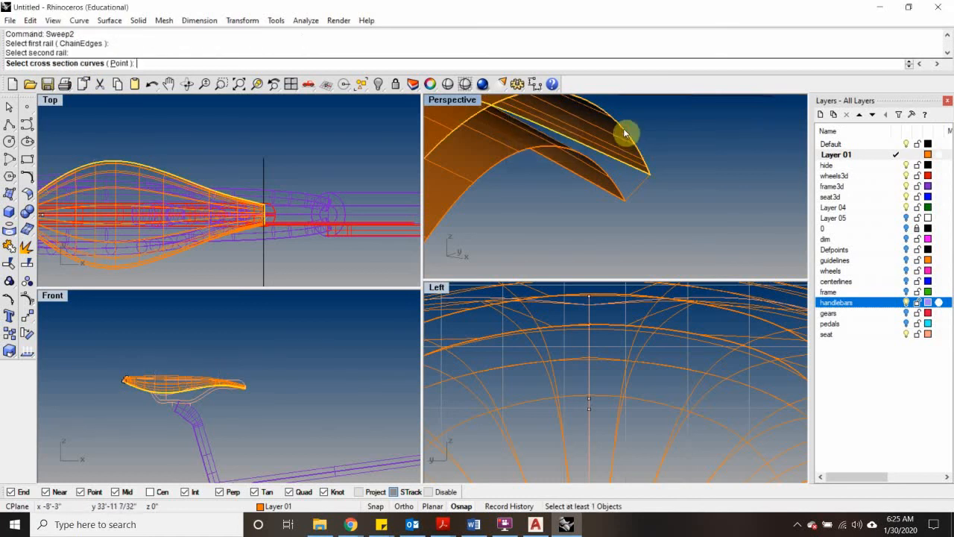
pyautogui.moveTo(623, 129); pyautogui.dragTo(476, 177, button='right')
pyautogui.click(602, 183)
pyautogui.scroll(10, 476, 177)
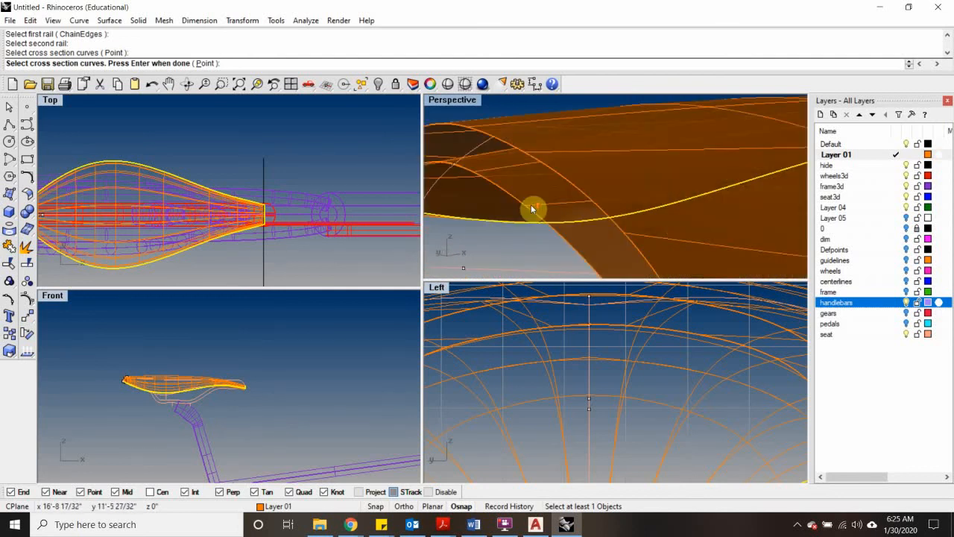
pyautogui.click(535, 158)
pyautogui.press('Return')
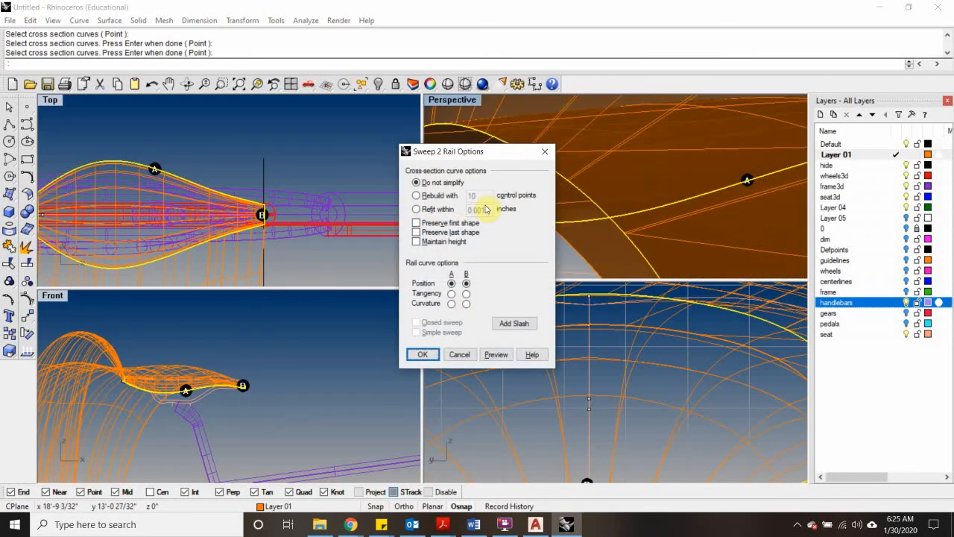
pyautogui.click(459, 354)
pyautogui.scroll(-5, 487, 229)
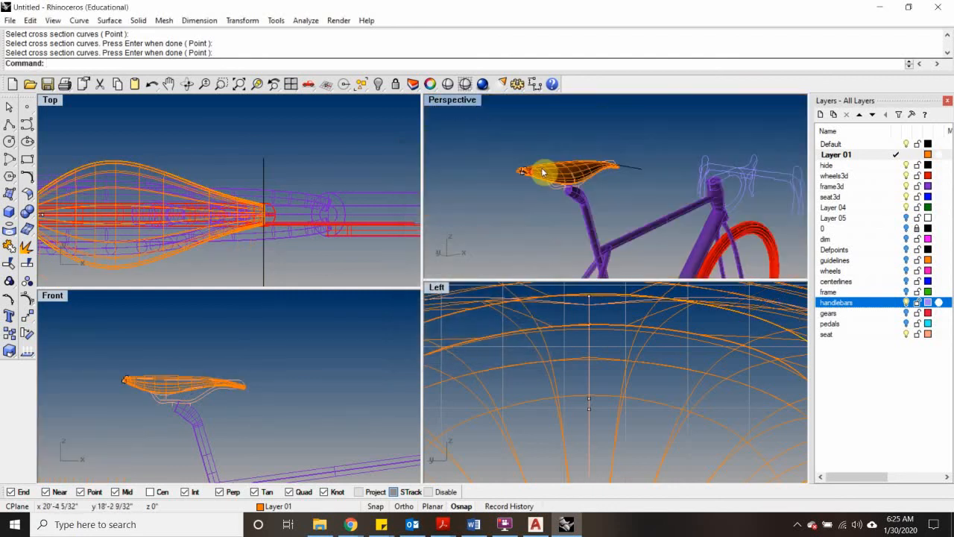
pyautogui.scroll(6, 511, 175)
pyautogui.scroll(2, 513, 175)
pyautogui.press('Return')
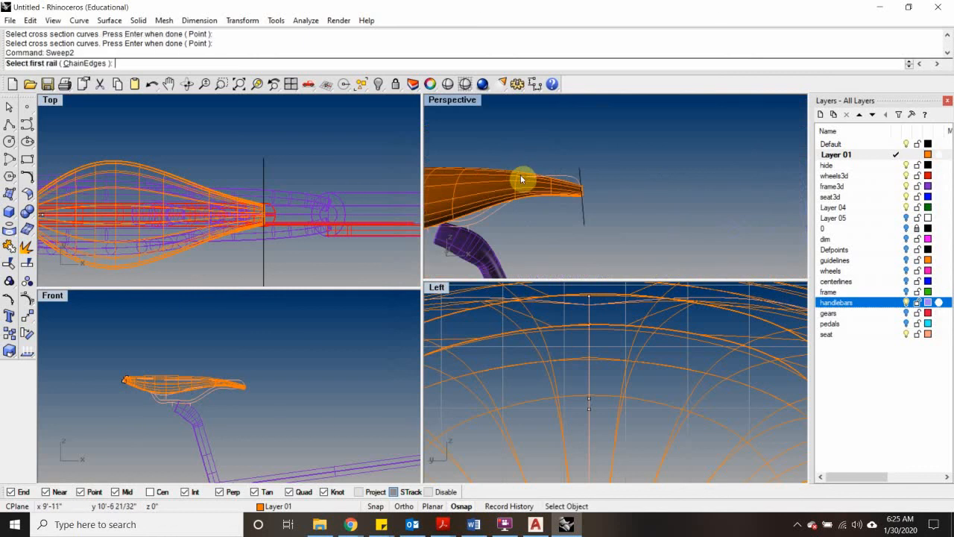
pyautogui.moveTo(623, 171); pyautogui.dragTo(646, 191, button='right')
pyautogui.click(563, 199)
pyautogui.press('Escape')
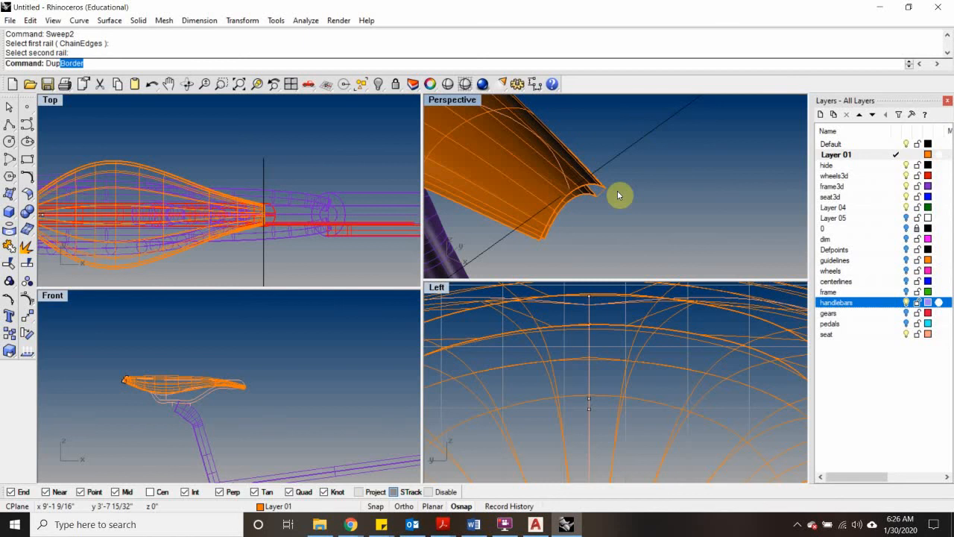
# Step: Try duplicating the inner seat surface's border with DupBorder, and undo it
pyautogui.press('Return')
pyautogui.click(589, 188)
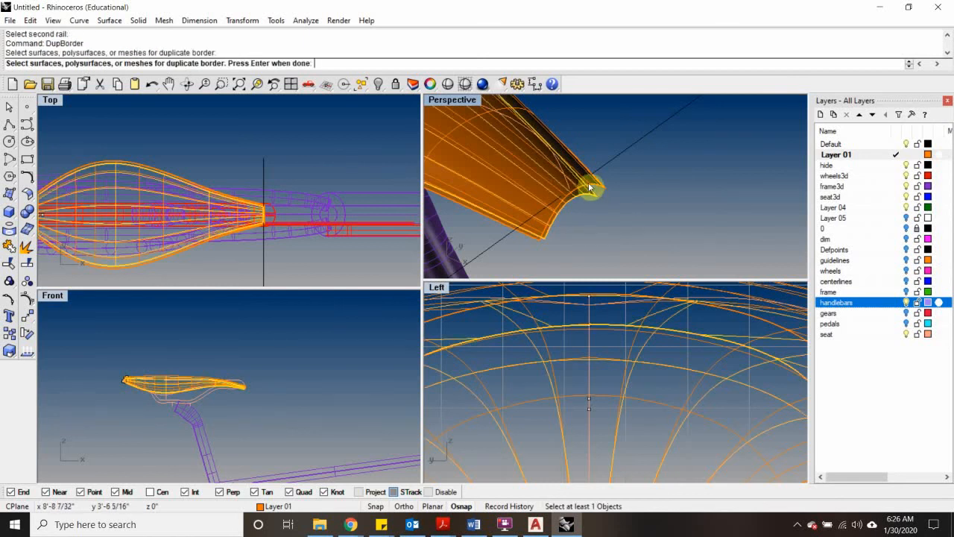
pyautogui.press('Return')
pyautogui.press('Escape')
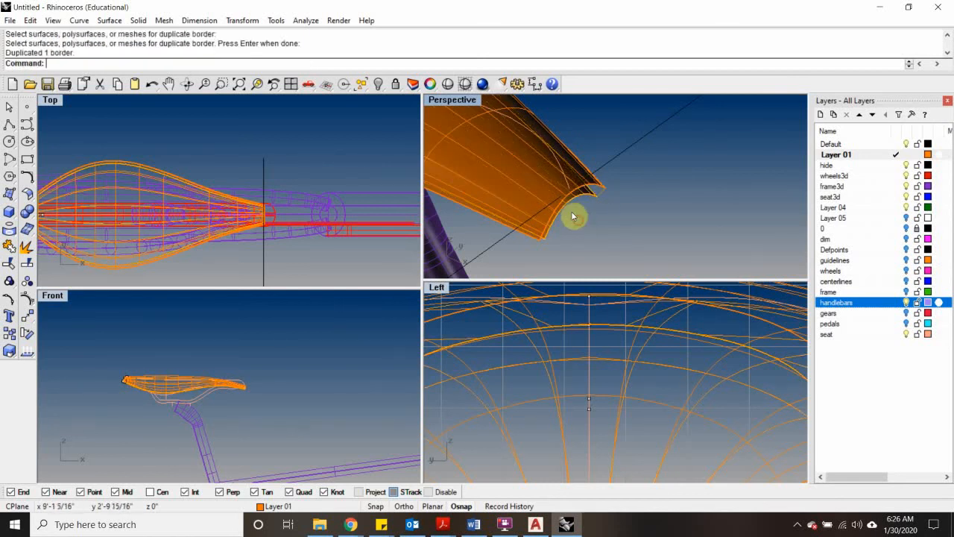
pyautogui.click(563, 211)
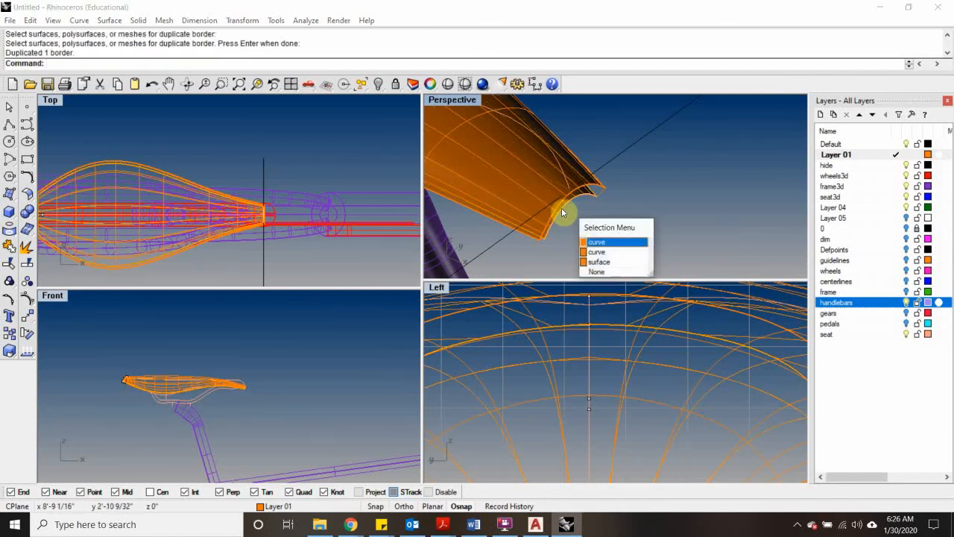
pyautogui.click(594, 243)
pyautogui.hotkey('ctrl', 'z')
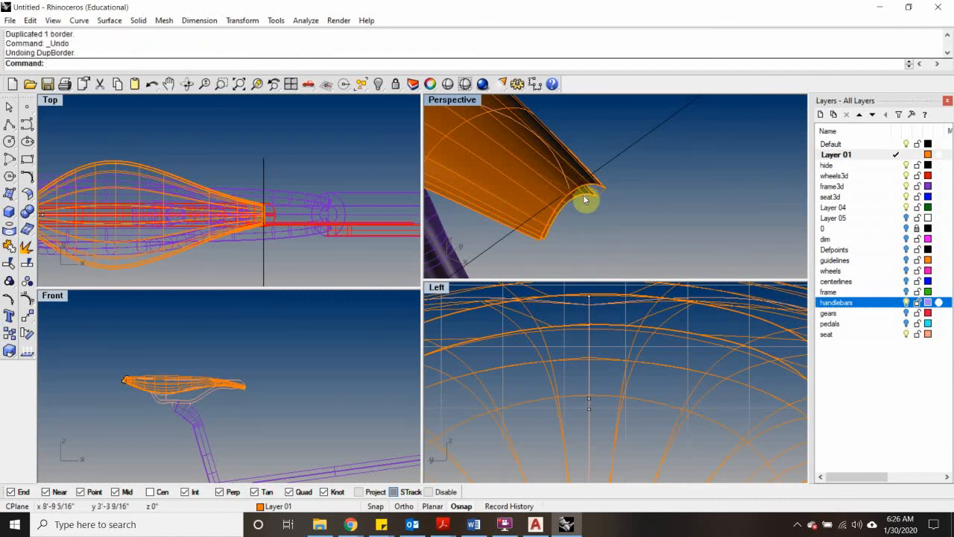
# Step: Undo back past the nose line and the surface offset, and redo only the surface offset
pyautogui.click(583, 195)
pyautogui.press('Escape')
pyautogui.hotkey('ctrl', 'z')
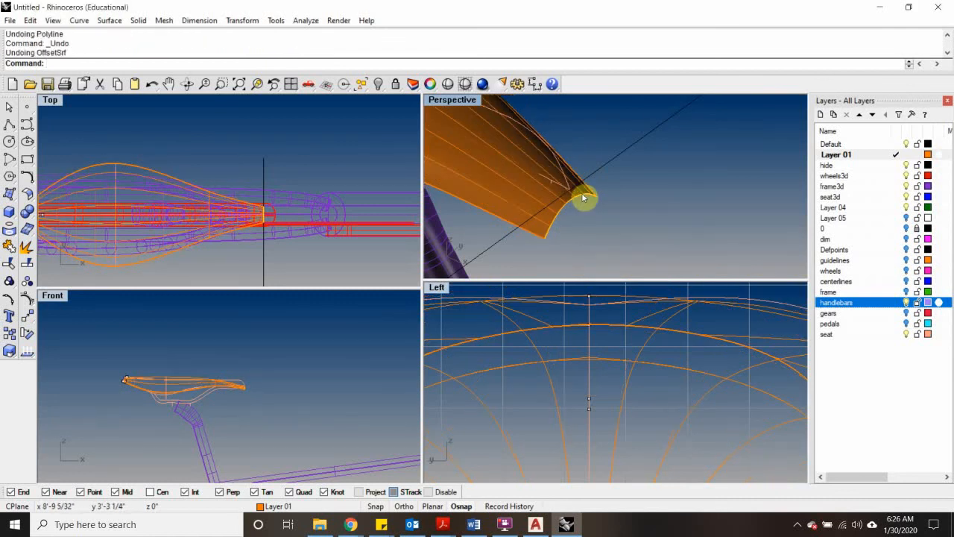
pyautogui.hotkey('ctrl', 'y')
# Step: Delete the section curve lying on the inner surface's edge at the seat's nose
pyautogui.click(581, 206)
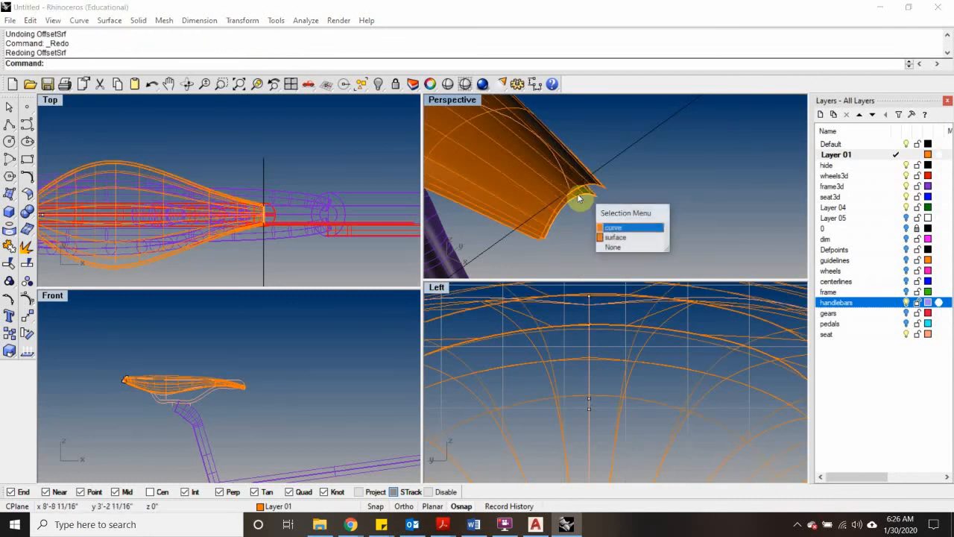
pyautogui.click(629, 228)
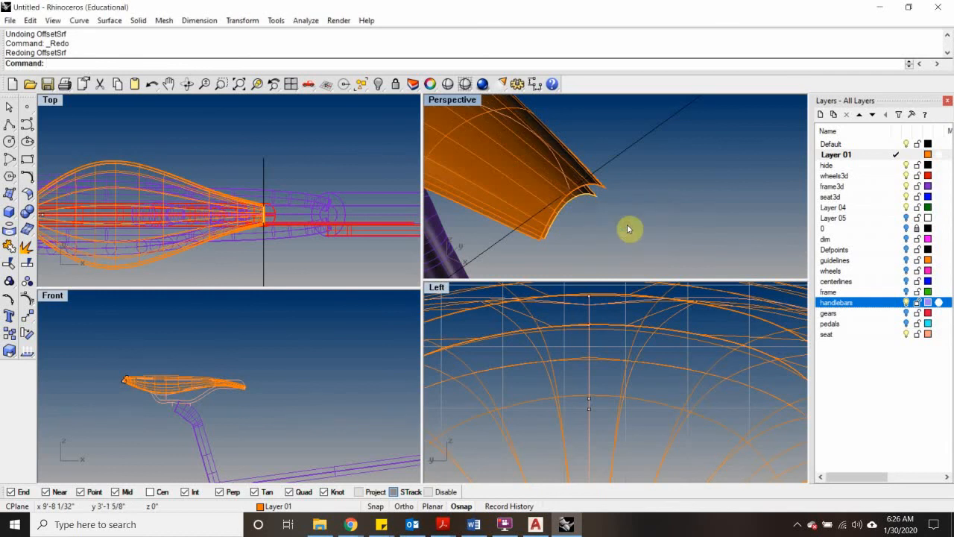
pyautogui.moveTo(598, 208); pyautogui.dragTo(591, 189, button='right')
pyautogui.press('Delete')
# Step: Duplicate the inner seat surface's border with DupBorder, and try joining the resulting curve
pyautogui.click(567, 148)
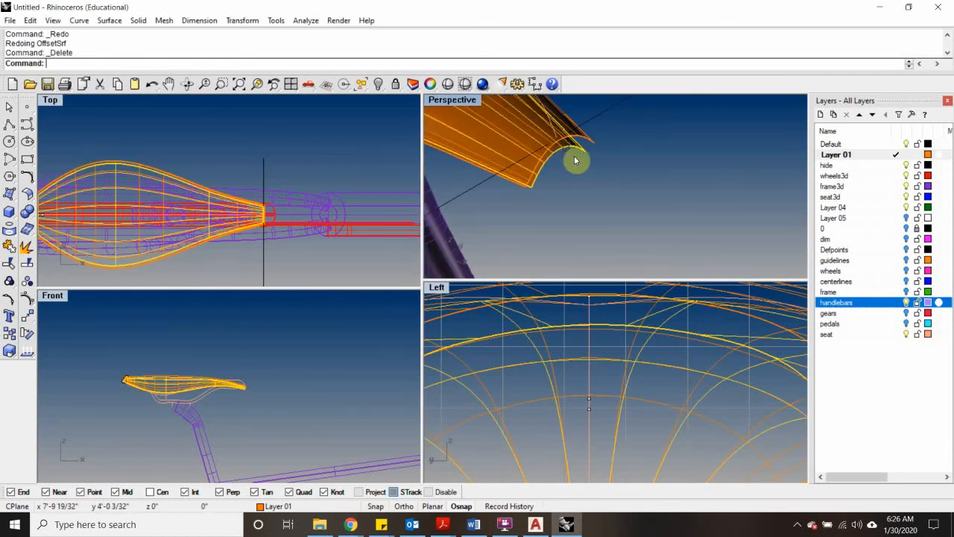
pyautogui.press('Return')
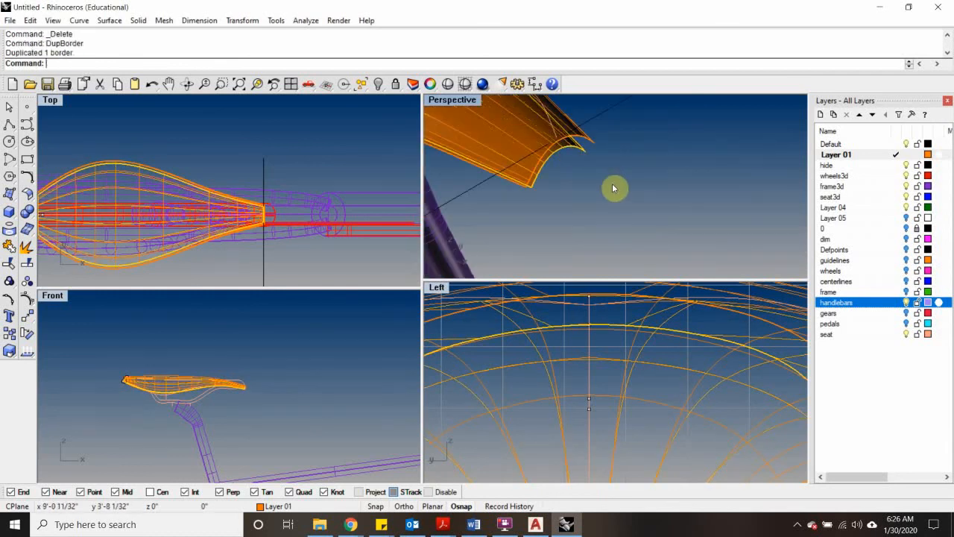
pyautogui.write('j')
pyautogui.press('Return')
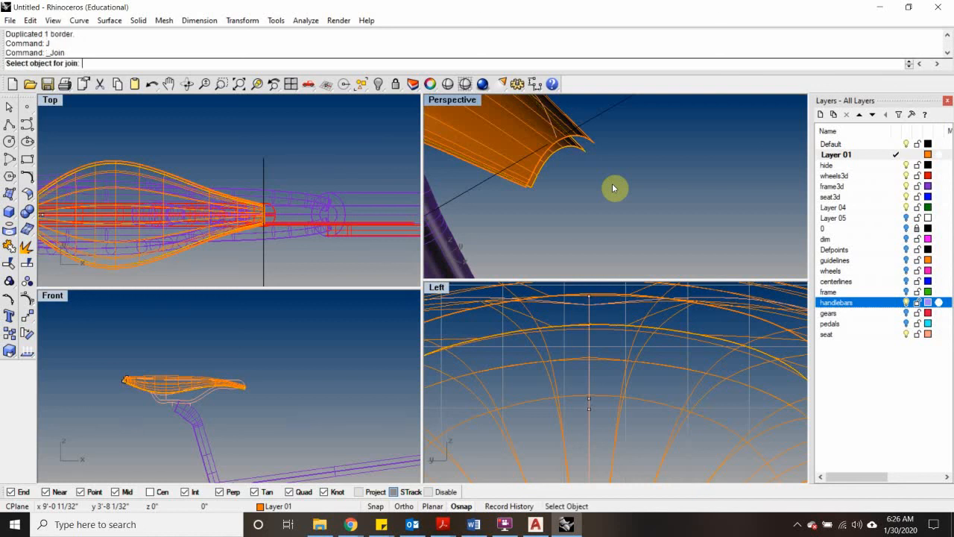
pyautogui.click(559, 151)
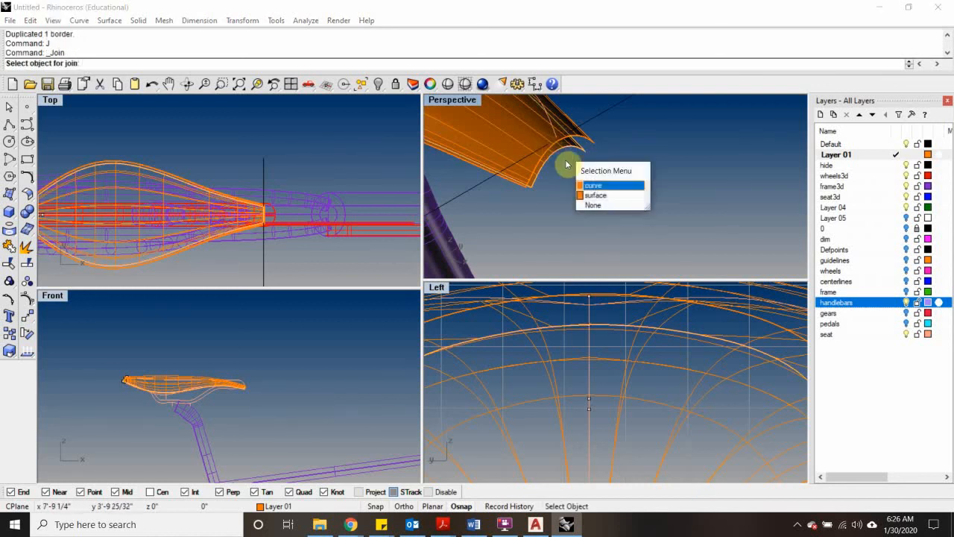
pyautogui.click(601, 185)
pyautogui.press('Return')
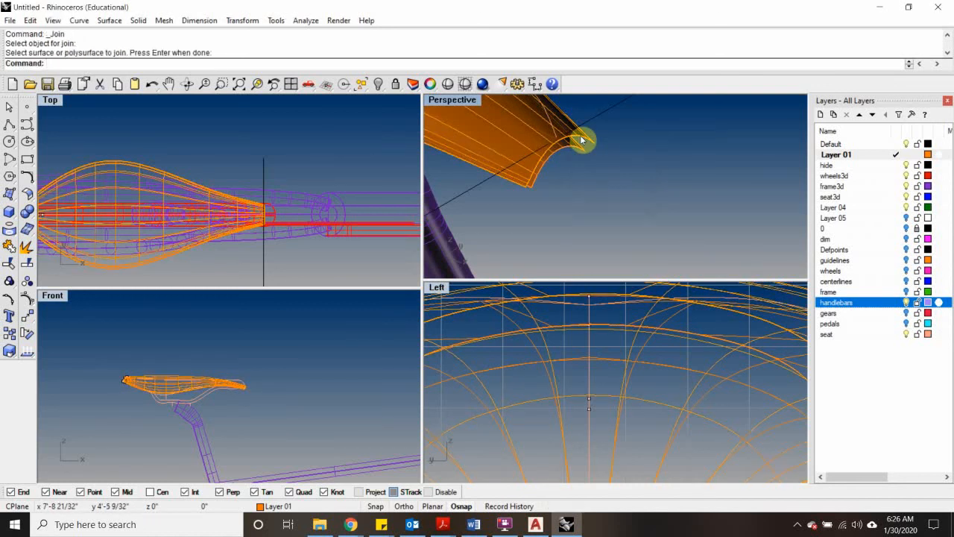
# Step: Duplicate the outer seat surface's border as a curve with DupBorder
pyautogui.click(585, 140)
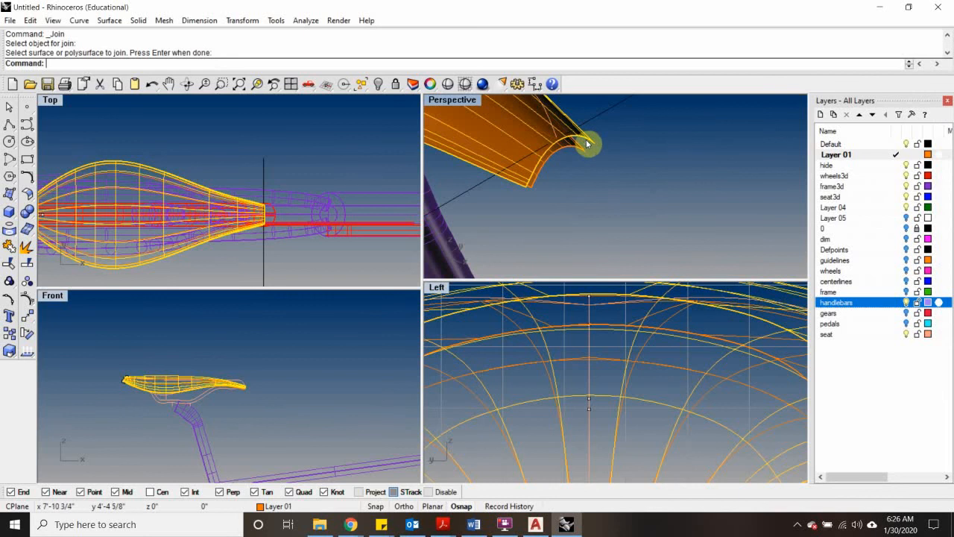
pyautogui.write('DupBorder')
pyautogui.press('Return')
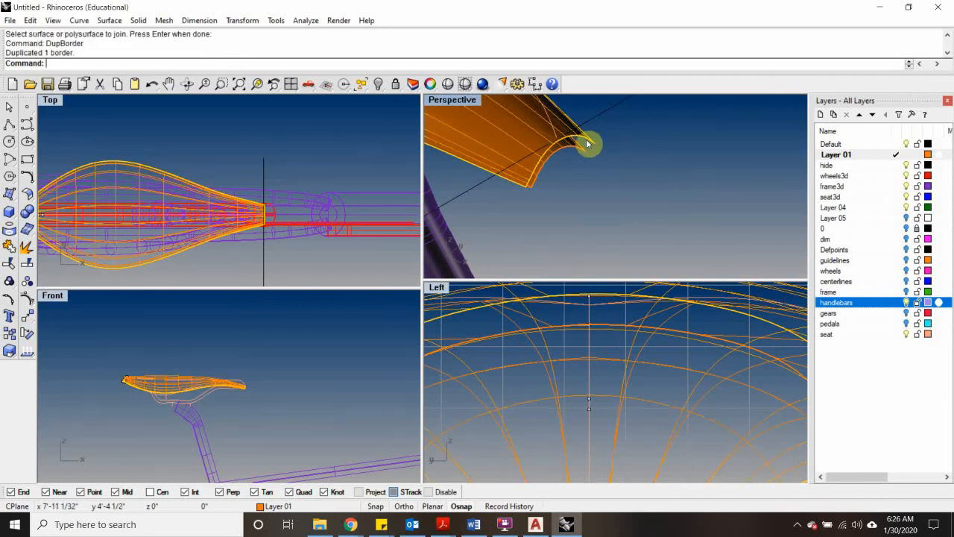
pyautogui.write('J')
pyautogui.press('Return')
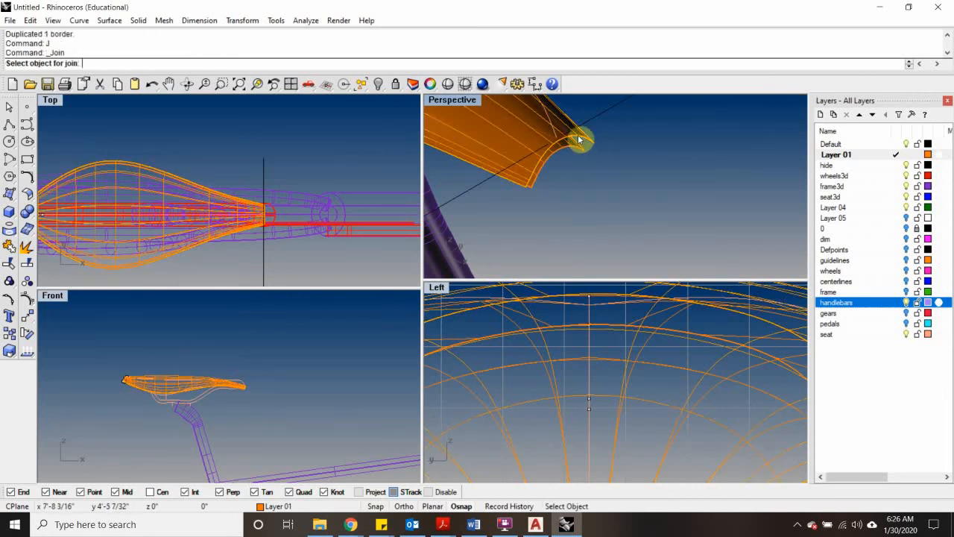
pyautogui.press('Escape')
# Step: Draw a line connecting the end corners of the inner and outer border curves at the nose
pyautogui.write('L')
pyautogui.press('Return')
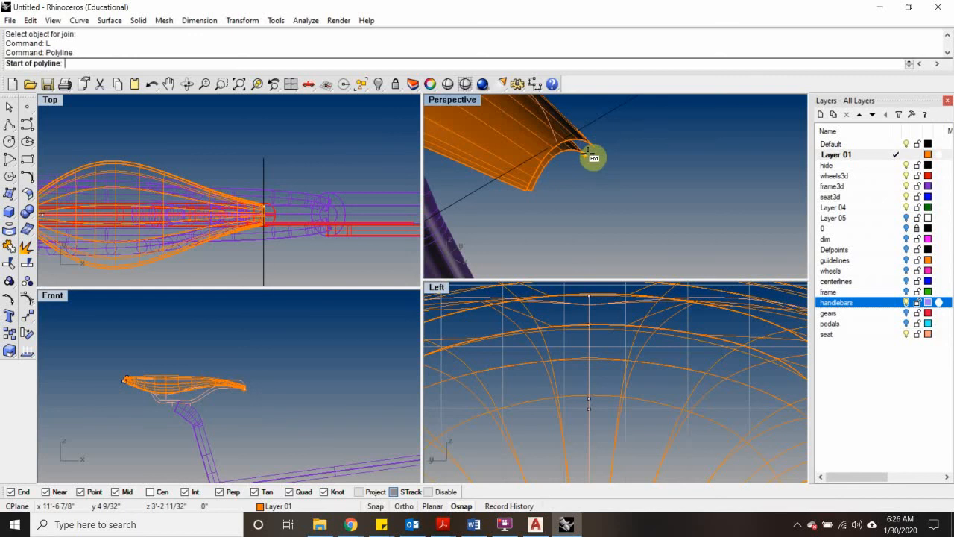
pyautogui.click(593, 145)
pyautogui.click(592, 146)
pyautogui.press('Return')
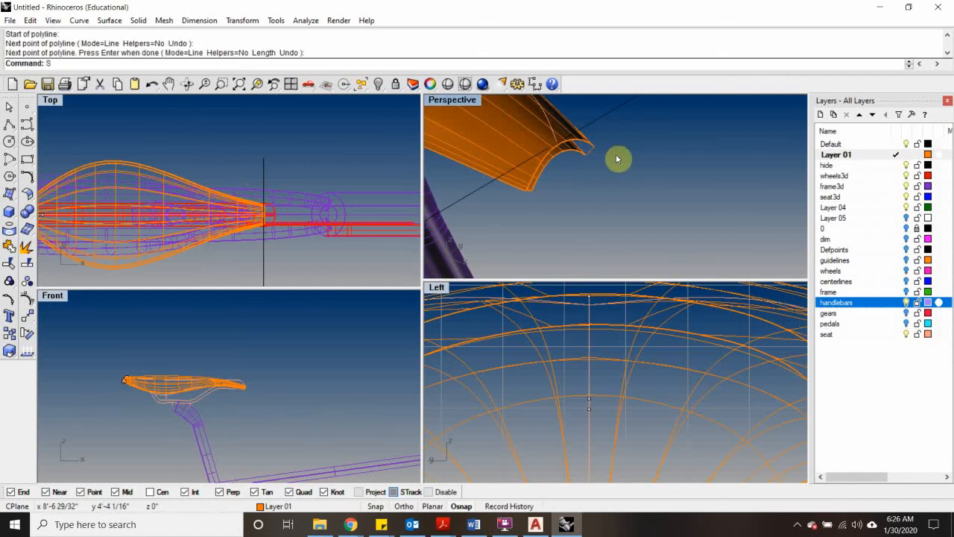
pyautogui.write('Sweep1')
pyautogui.press('Return')
pyautogui.press('Escape')
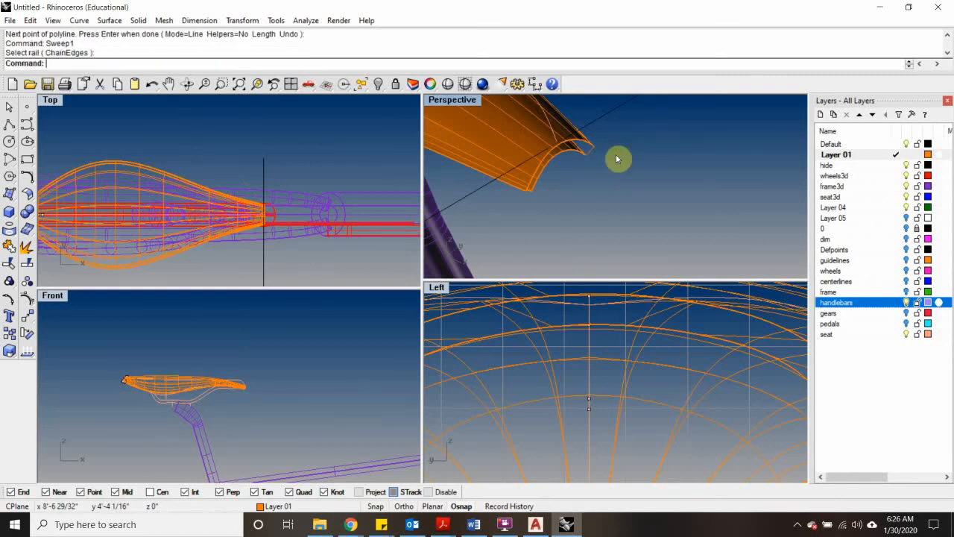
# Step: Sweep the nose line along the outer and inner border curves with Sweep2, without simplifying, to close the seat's edge
pyautogui.write('Swepep2')
pyautogui.press('Return')
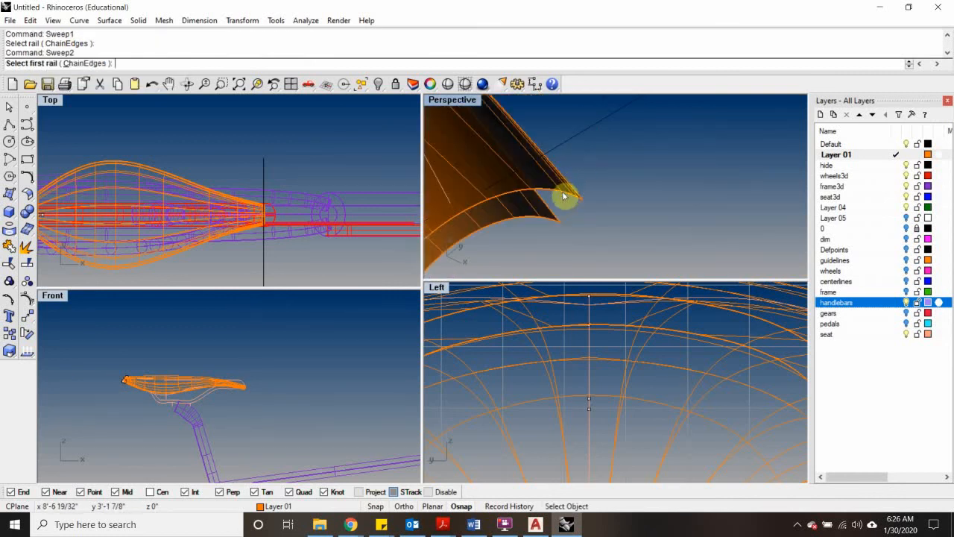
pyautogui.click(580, 199)
pyautogui.click(596, 227)
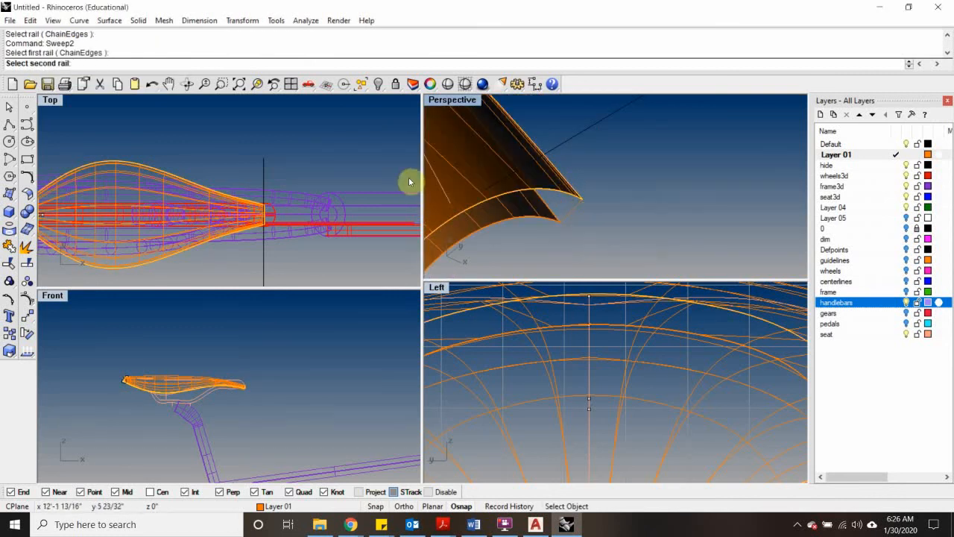
pyautogui.click(529, 217)
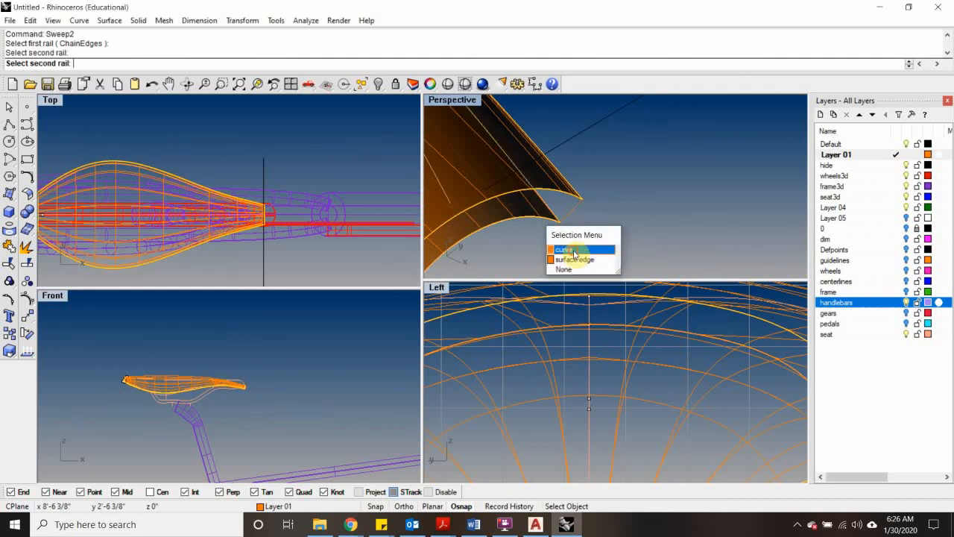
pyautogui.click(571, 249)
pyautogui.click(572, 216)
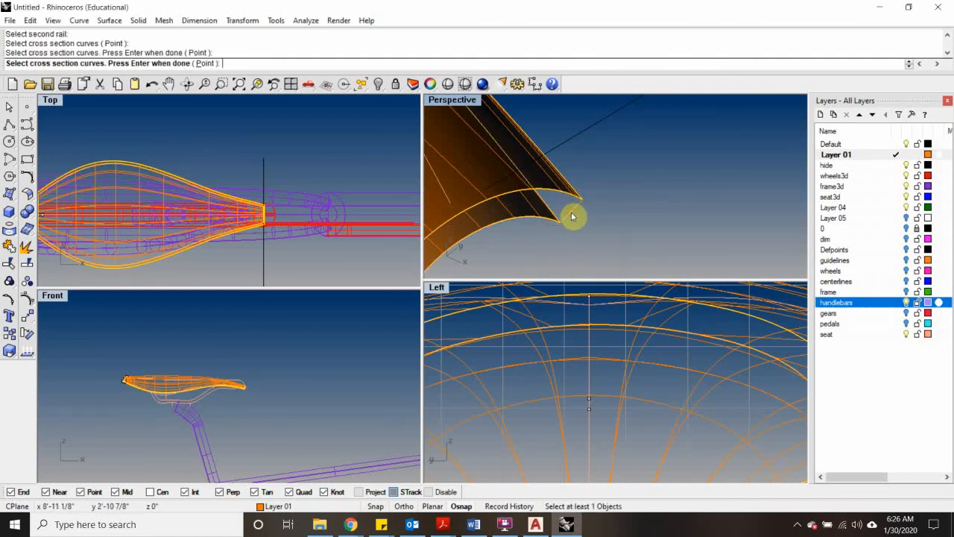
pyautogui.press('Return')
pyautogui.moveTo(490, 159); pyautogui.dragTo(235, 157)
pyautogui.scroll(5, 600, 198)
pyautogui.scroll(3, 713, 194)
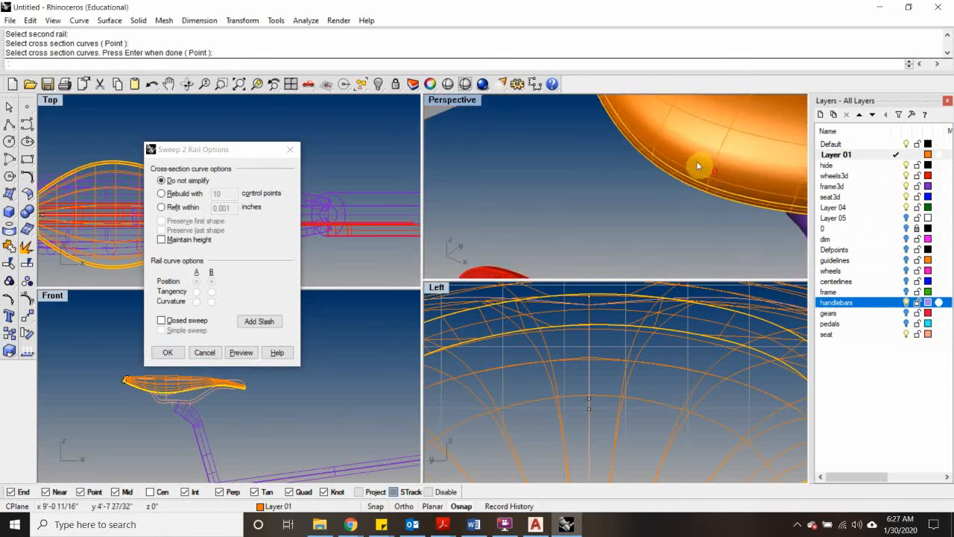
pyautogui.click(181, 356)
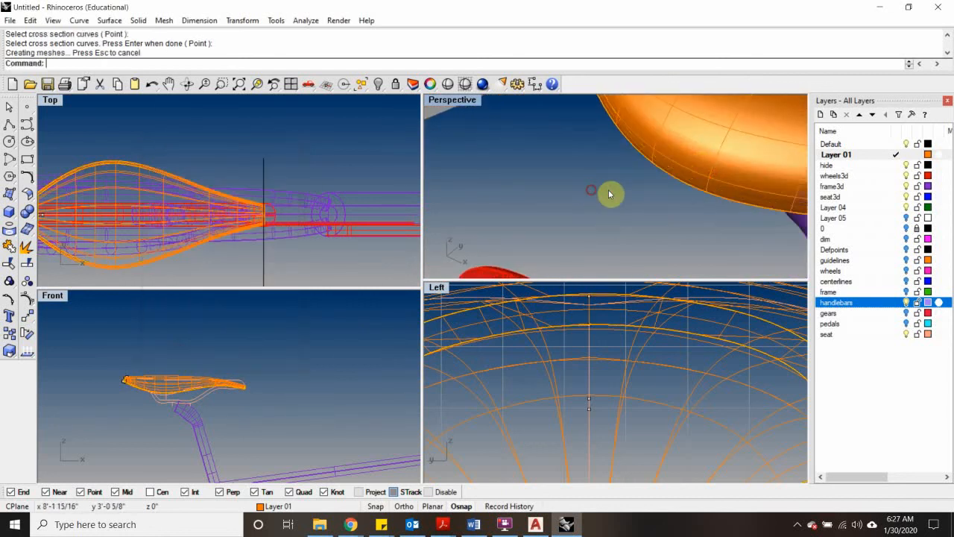
# Step: Rotate the seat's support rail curve in the Left view about its nose end, slanting it outward toward the lower corner of the rail outline
pyautogui.moveTo(609, 193); pyautogui.dragTo(535, 154, button='right')
pyautogui.scroll(3, 655, 179)
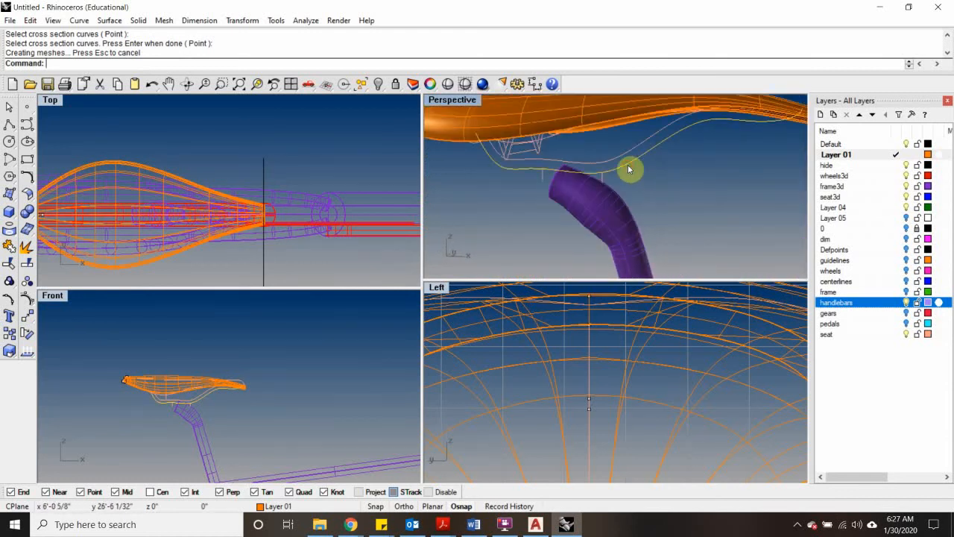
pyautogui.scroll(-5, 629, 168)
pyautogui.moveTo(677, 183); pyautogui.dragTo(592, 160, button='right')
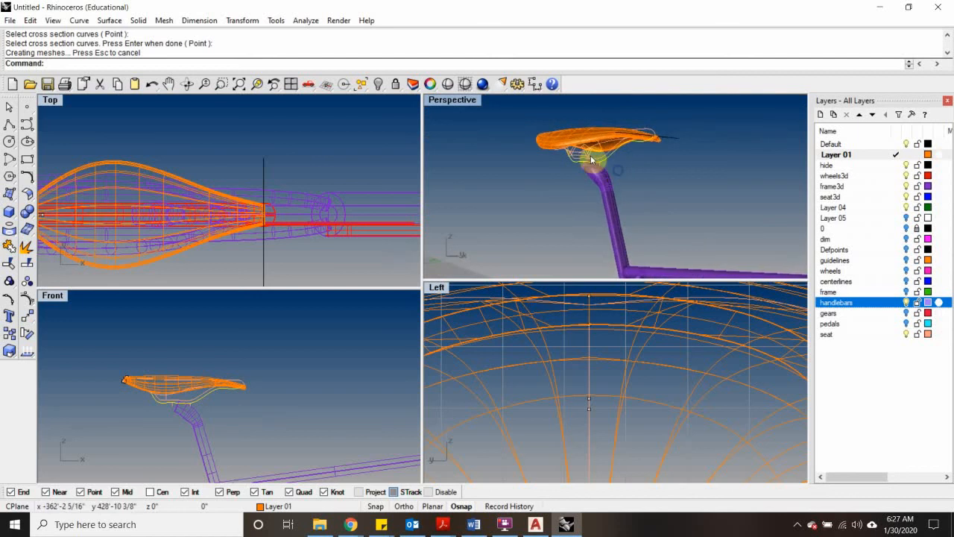
pyautogui.scroll(4, 589, 159)
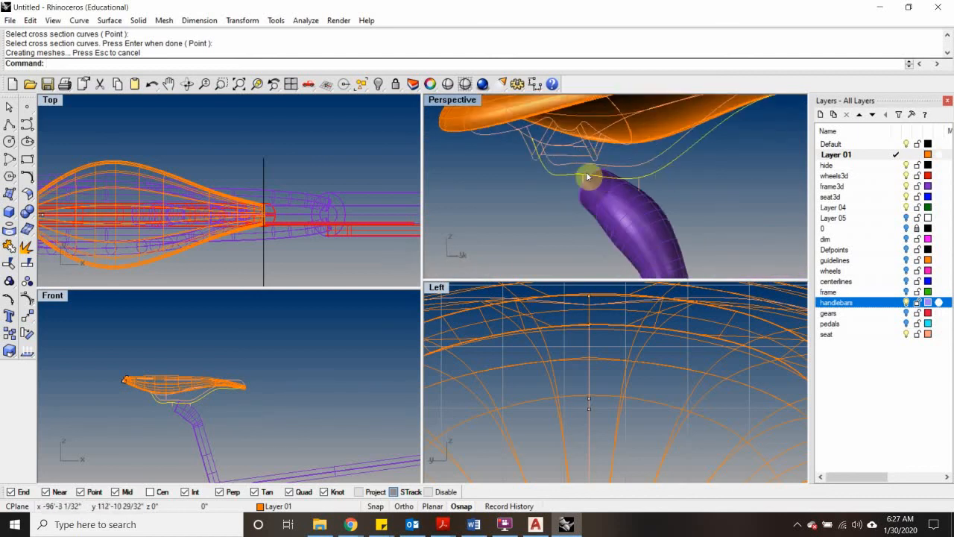
pyautogui.moveTo(595, 175); pyautogui.dragTo(693, 201, button='right')
pyautogui.scroll(-5, 639, 380)
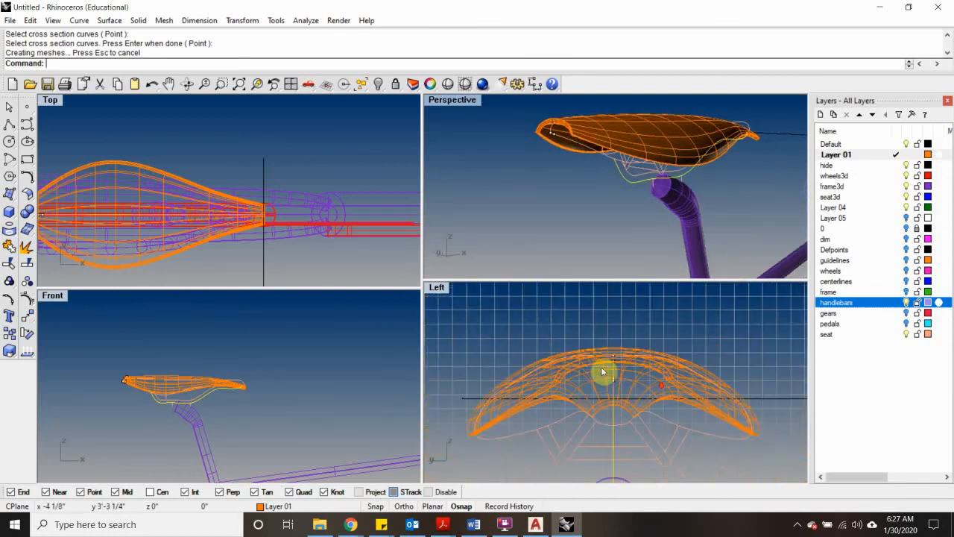
pyautogui.write('rotate')
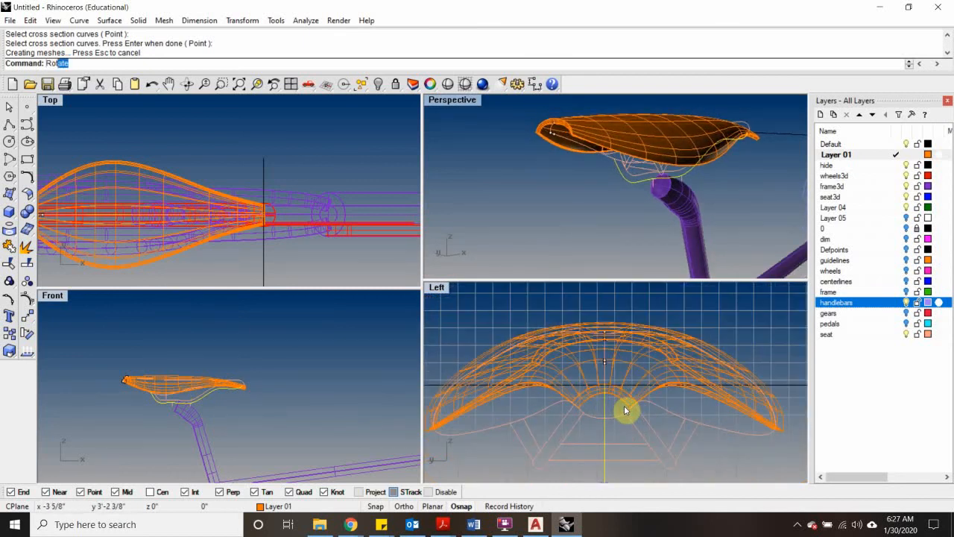
pyautogui.press('Return')
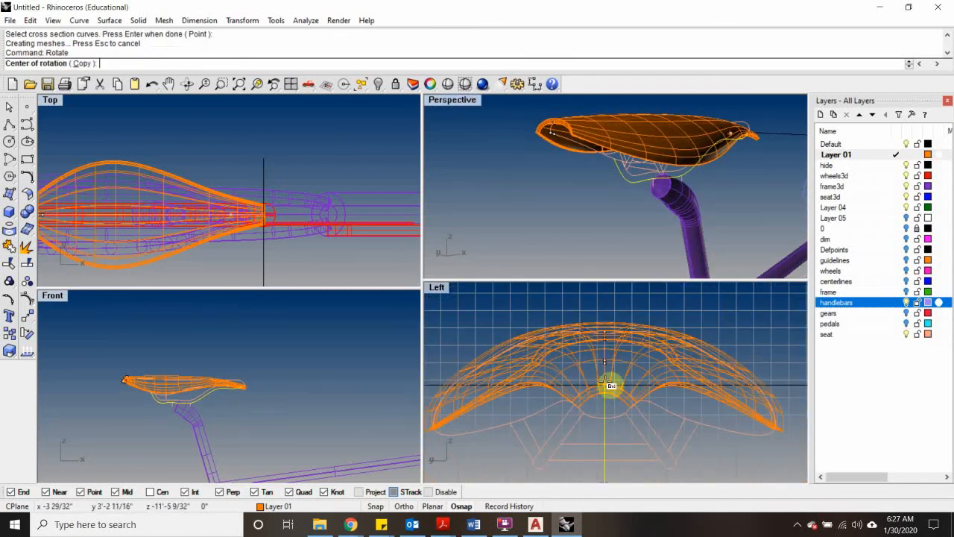
pyautogui.click(606, 384)
pyautogui.moveTo(601, 440); pyautogui.dragTo(605, 370, button='right')
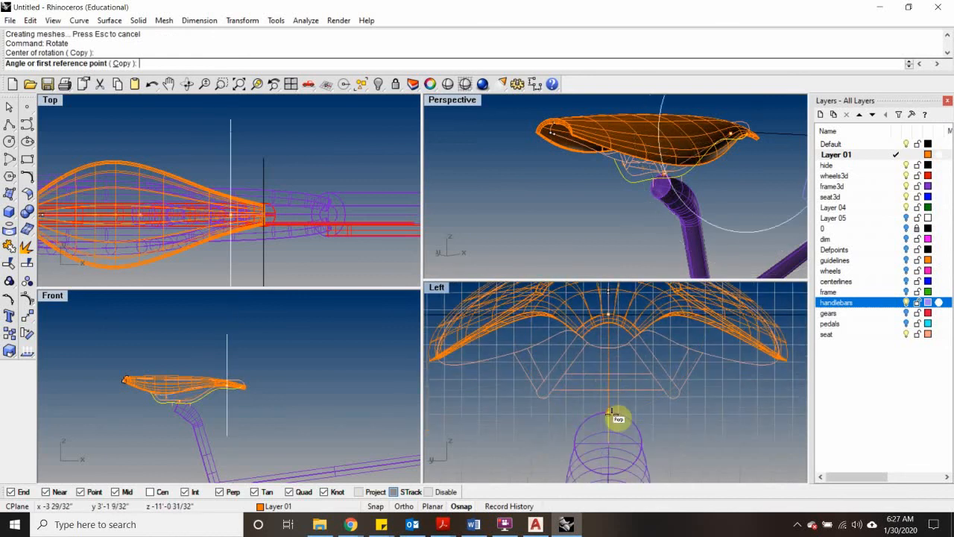
pyautogui.click(522, 411)
pyautogui.click(621, 367)
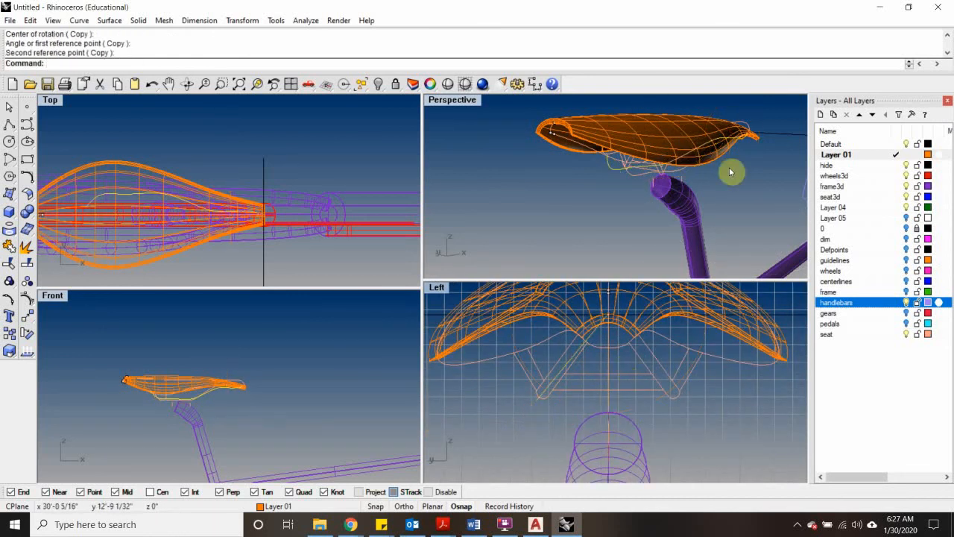
# Step: Create a flat-capped Pipe along the rotated rail curve, picking its start radius freehand with object snaps disabled and adding no intermediate radii
pyautogui.write('Pipe')
pyautogui.press('Return')
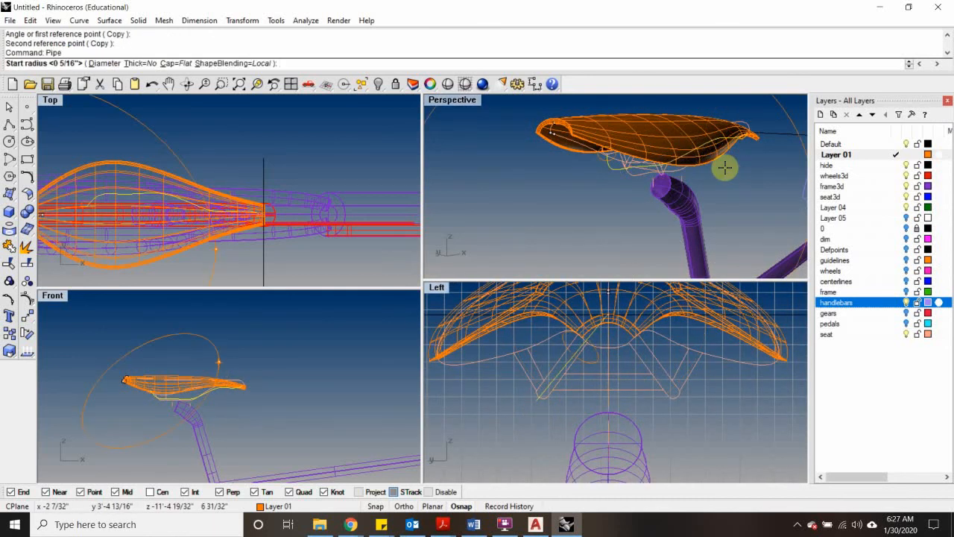
pyautogui.scroll(5, 629, 324)
pyautogui.scroll(-3, 598, 366)
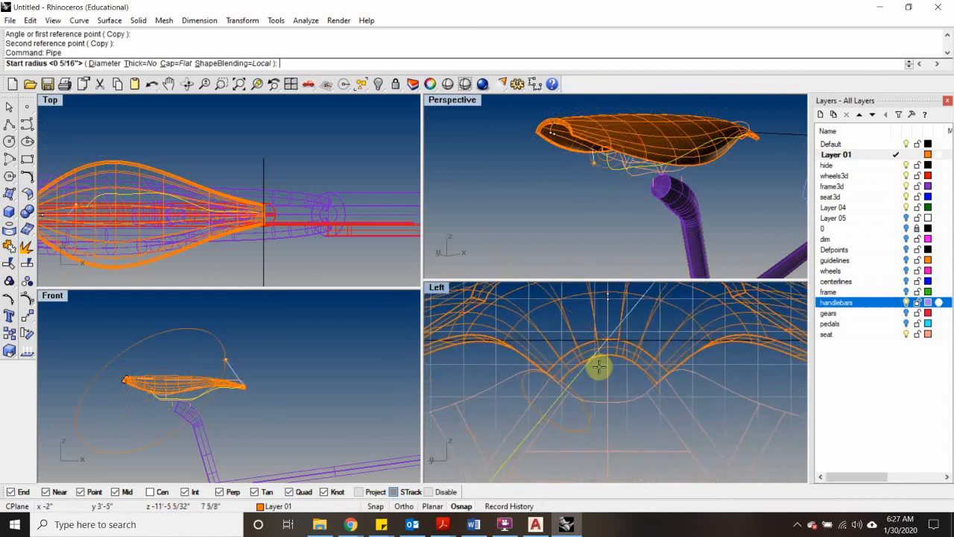
pyautogui.scroll(2, 596, 369)
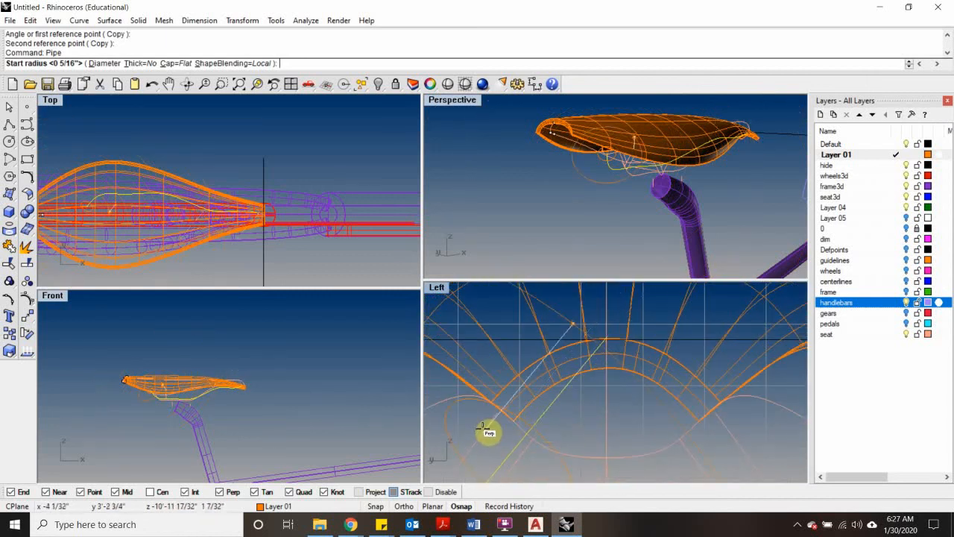
pyautogui.scroll(3, 656, 170)
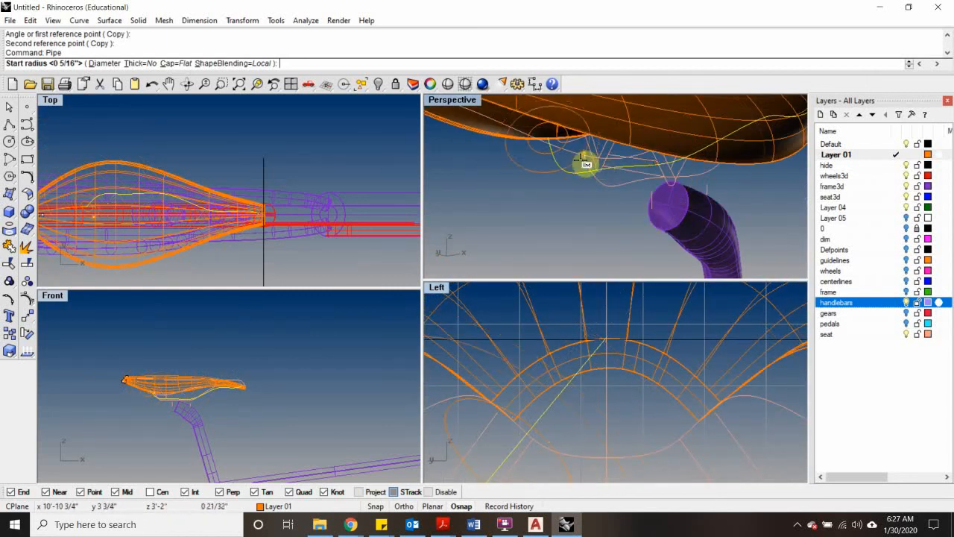
pyautogui.scroll(3, 545, 145)
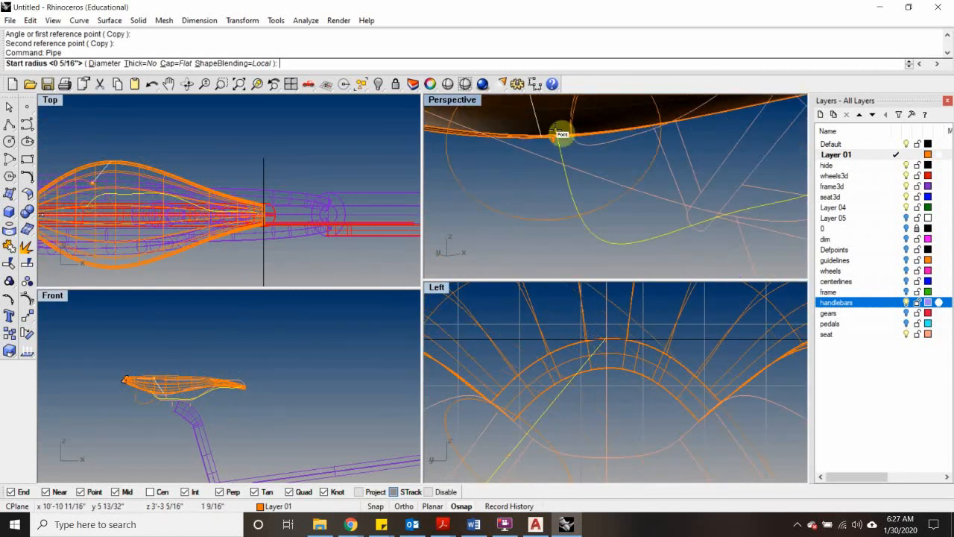
pyautogui.click(428, 492)
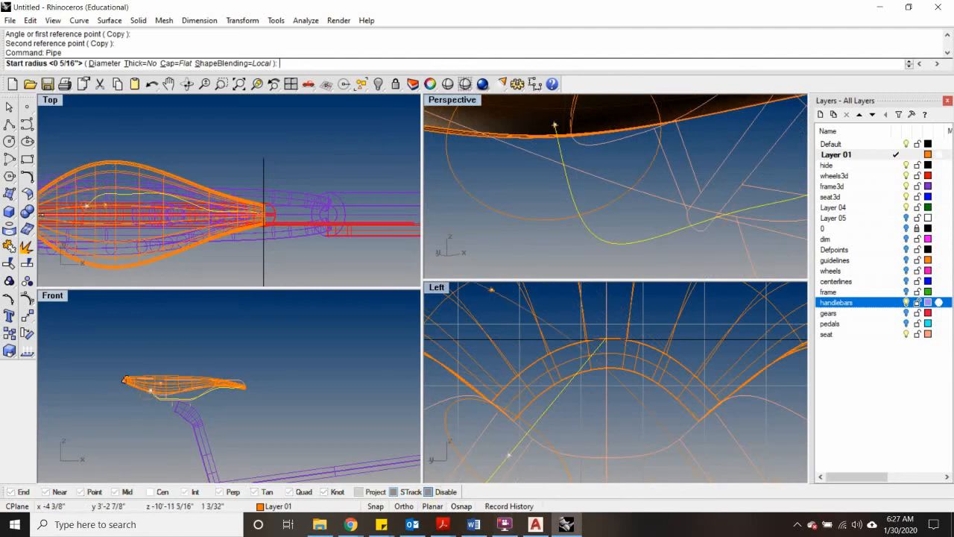
pyautogui.click(564, 106)
pyautogui.click(565, 111)
pyautogui.press('Return')
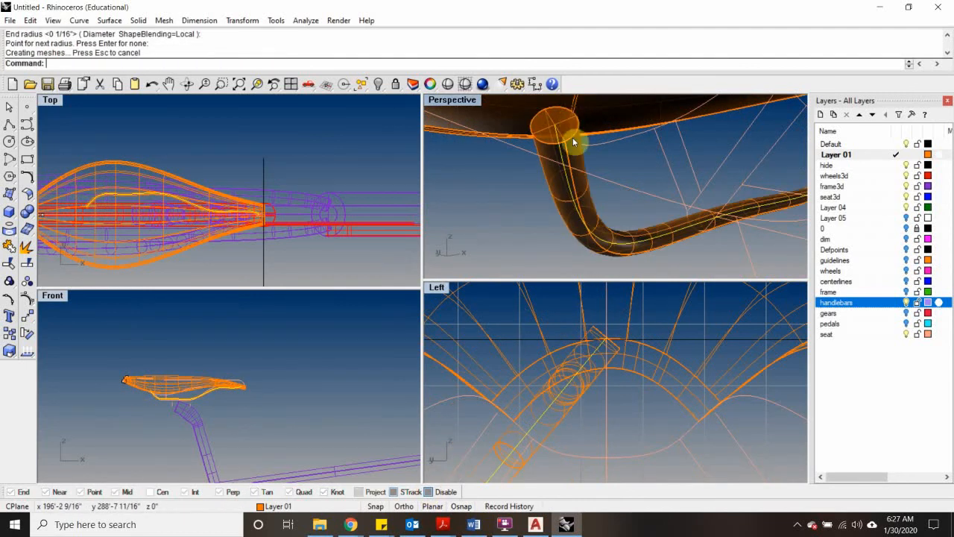
# Step: Re-enable object snaps and mirror a copy of the rail pipe across the bike's vertical centerline in the Left view
pyautogui.moveTo(572, 137); pyautogui.dragTo(639, 168, button='right')
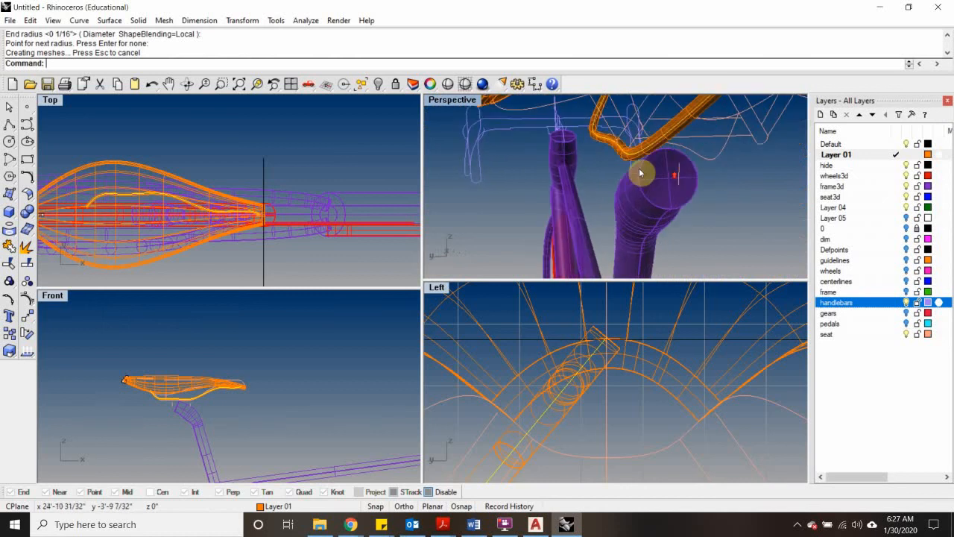
pyautogui.click(639, 167)
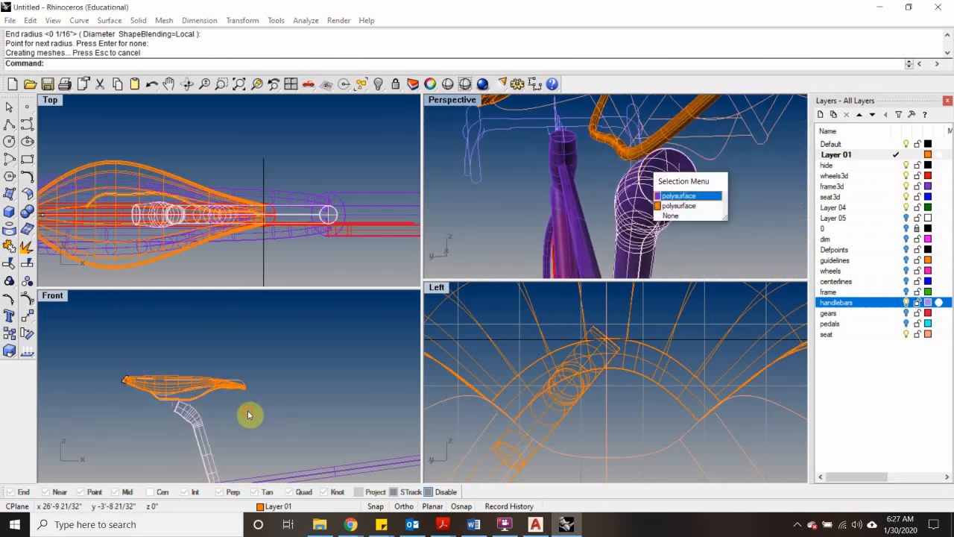
pyautogui.scroll(8, 223, 402)
pyautogui.click(262, 368)
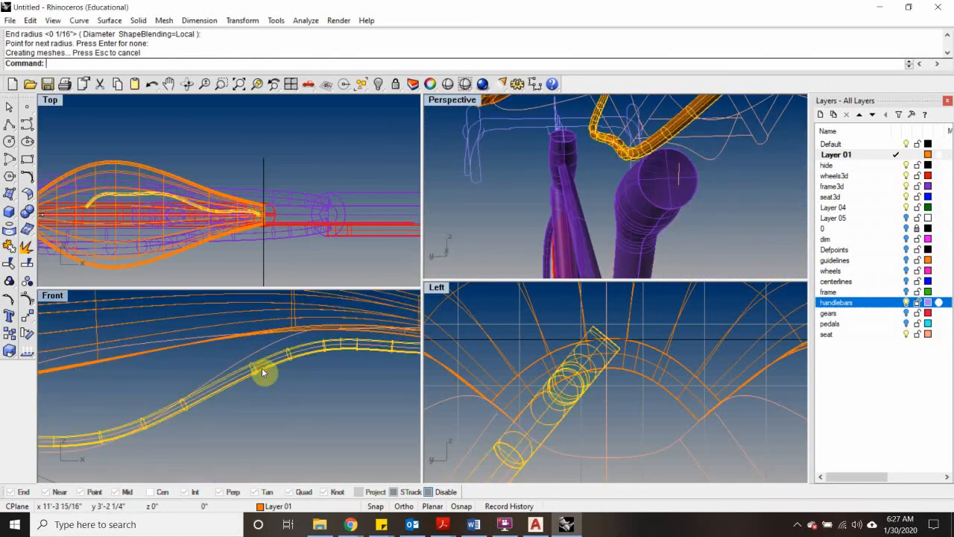
pyautogui.write('mi')
pyautogui.press('Return')
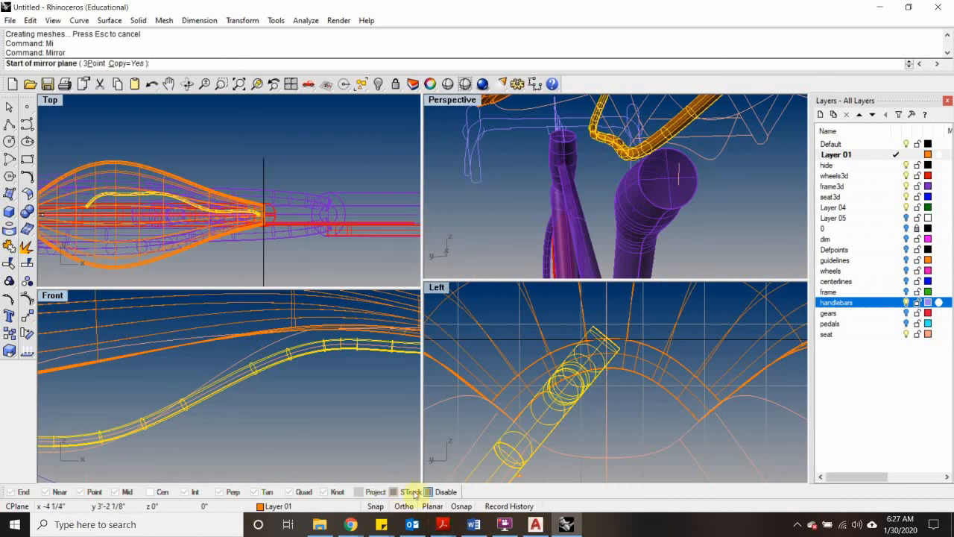
pyautogui.click(429, 492)
pyautogui.click(619, 388)
pyautogui.click(607, 411)
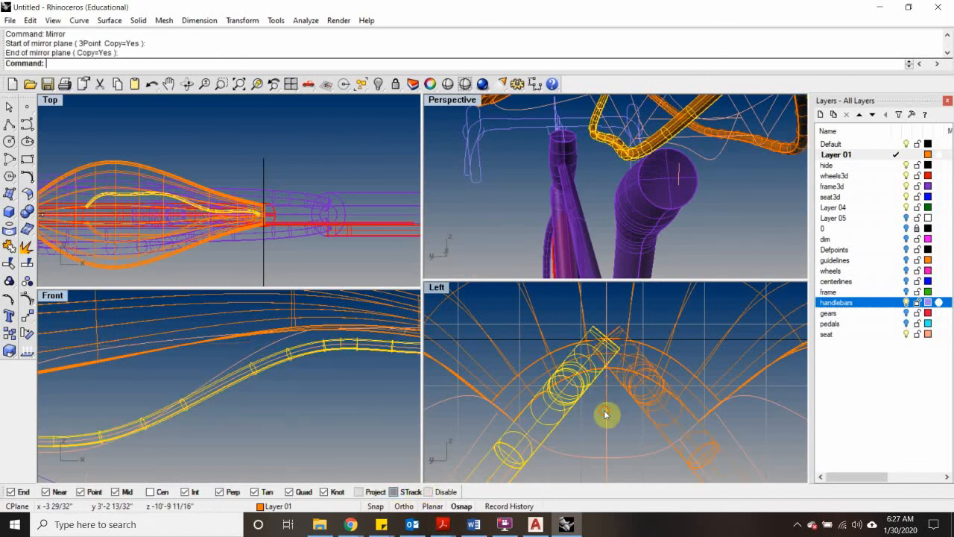
pyautogui.moveTo(619, 265); pyautogui.dragTo(567, 189, button='right')
pyautogui.click(688, 245)
# Step: Examine the handlebar curves and their position relative to the frame in the Perspective and Left views
pyautogui.scroll(-5, 635, 149)
pyautogui.scroll(5, 750, 156)
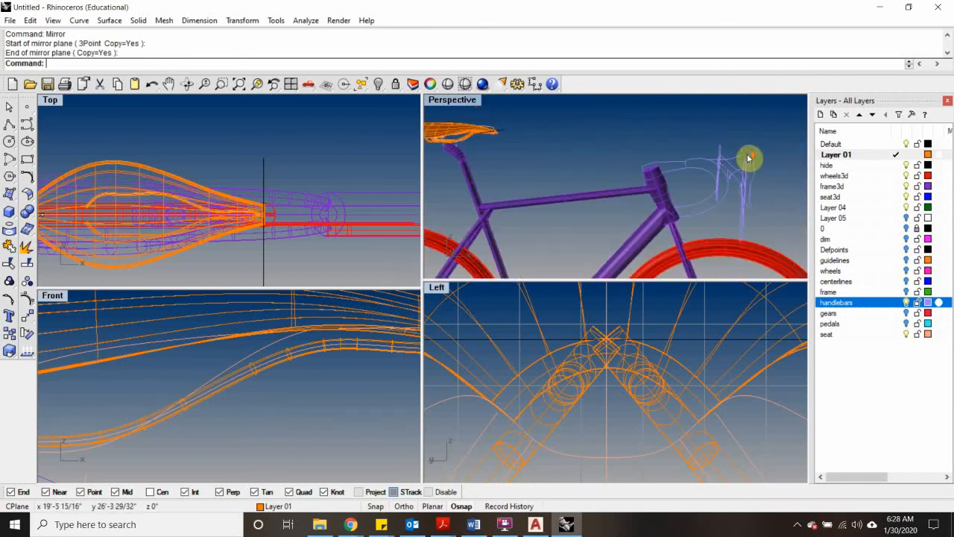
pyautogui.moveTo(707, 165); pyautogui.dragTo(618, 225, button='right')
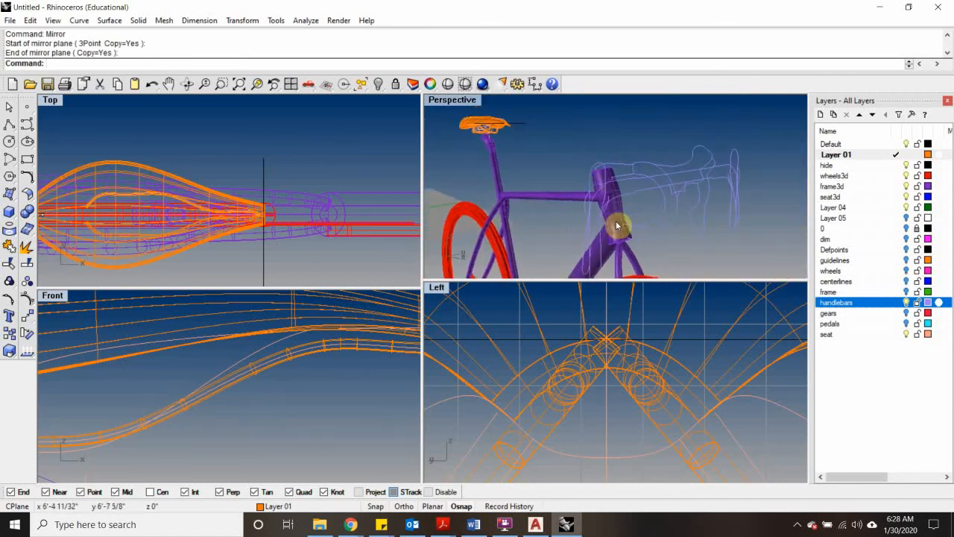
pyautogui.moveTo(659, 182); pyautogui.dragTo(688, 192, button='right')
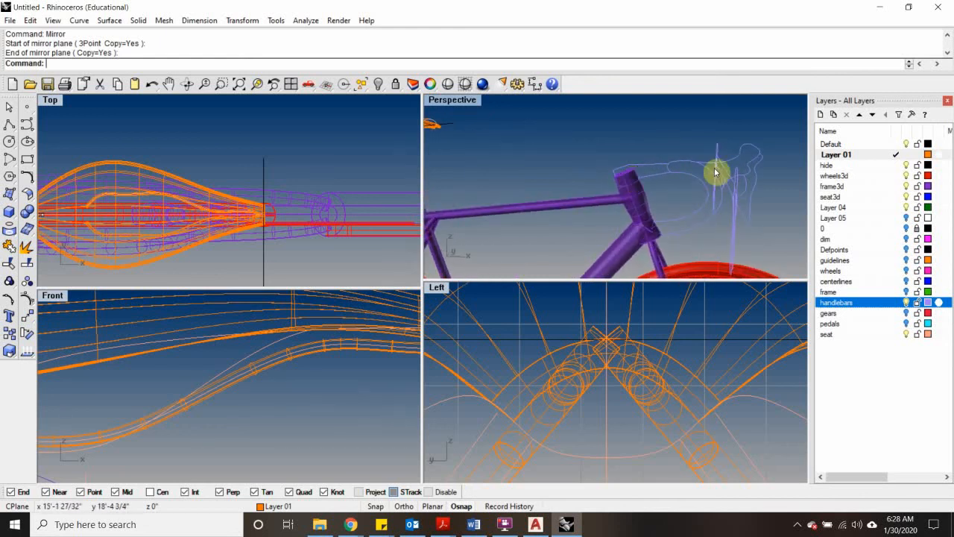
pyautogui.scroll(-3, 699, 196)
pyautogui.moveTo(716, 202); pyautogui.dragTo(618, 189, button='right')
pyautogui.scroll(-3, 663, 163)
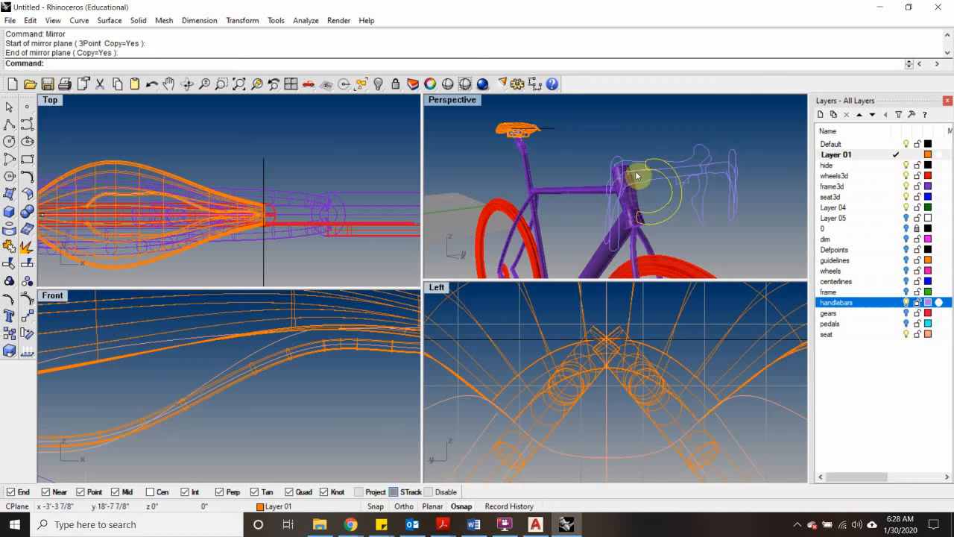
pyautogui.scroll(-5, 686, 321)
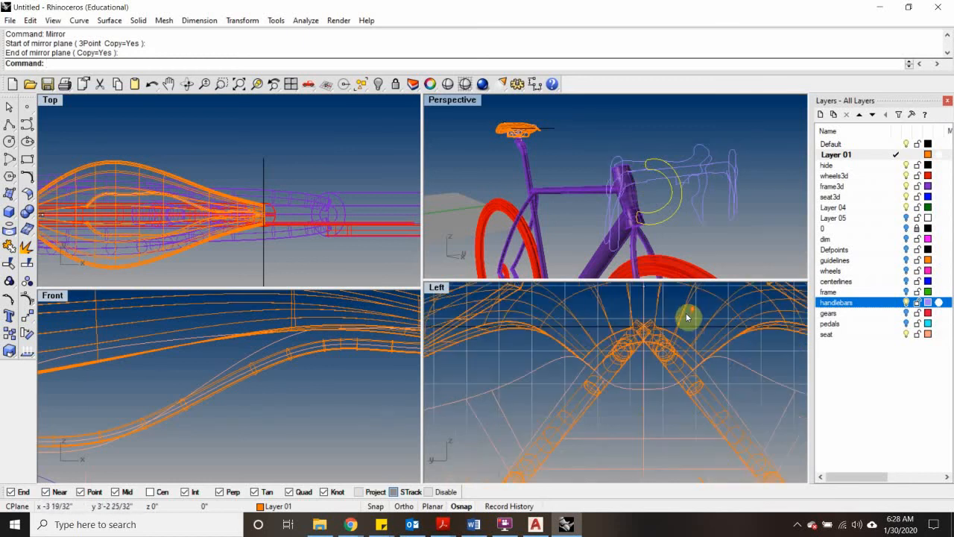
pyautogui.scroll(-2, 681, 328)
pyautogui.scroll(5, 596, 350)
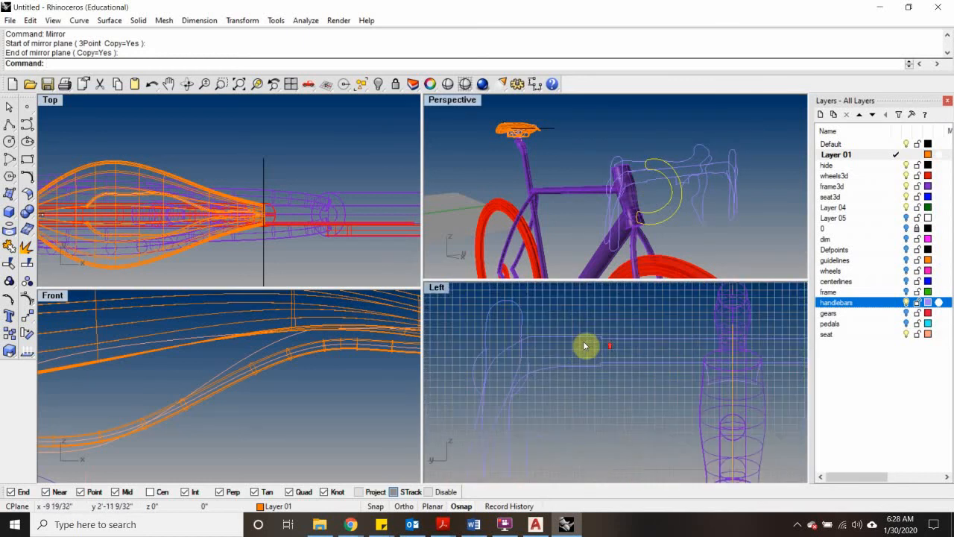
pyautogui.moveTo(575, 345); pyautogui.dragTo(503, 326, button='right')
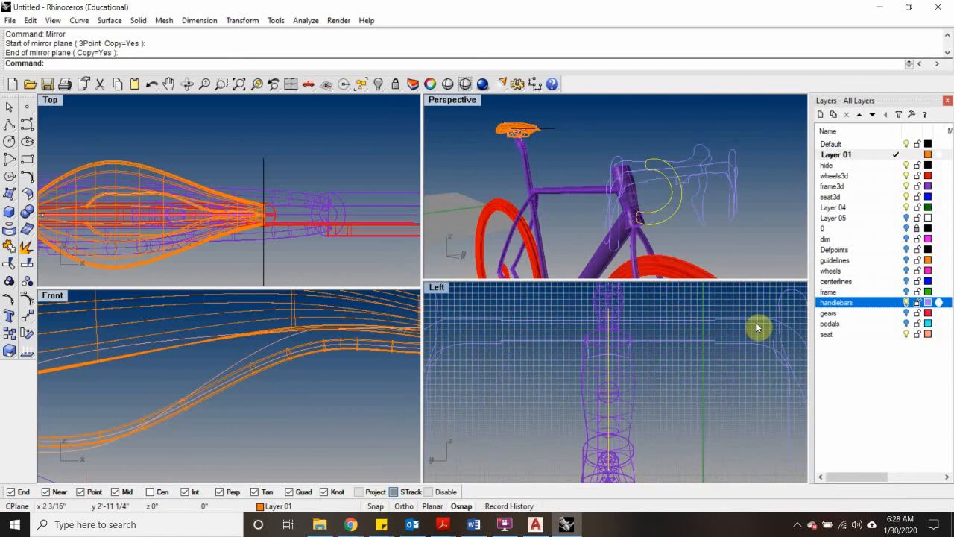
# Step: Maximize the Left viewport and set it to the Right view, framing the handlebar curves
pyautogui.doubleClick(437, 288)
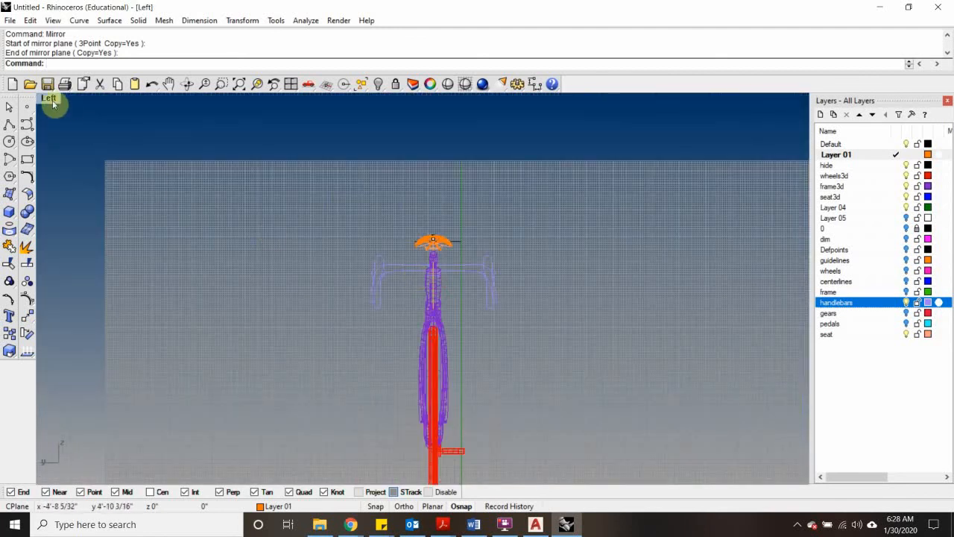
pyautogui.click(49, 99)
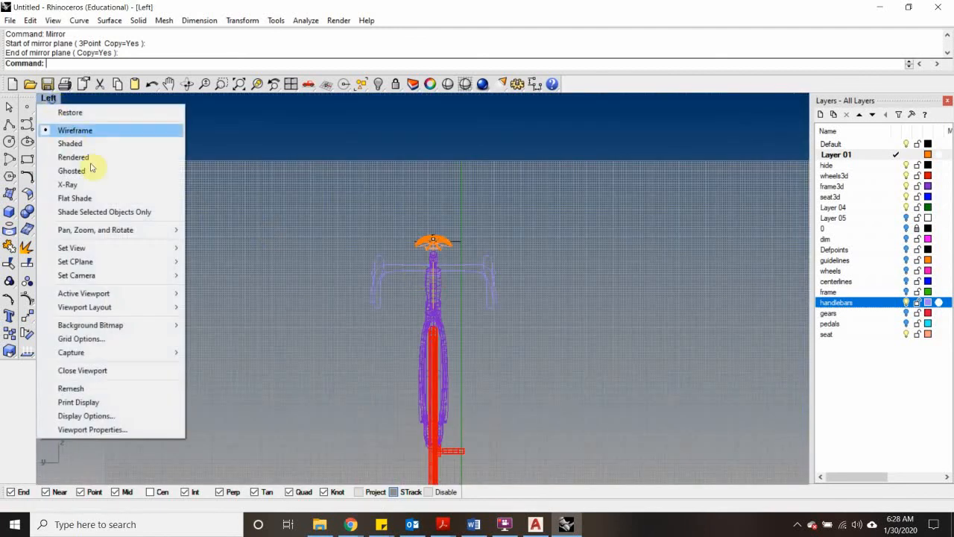
pyautogui.moveTo(149, 248)
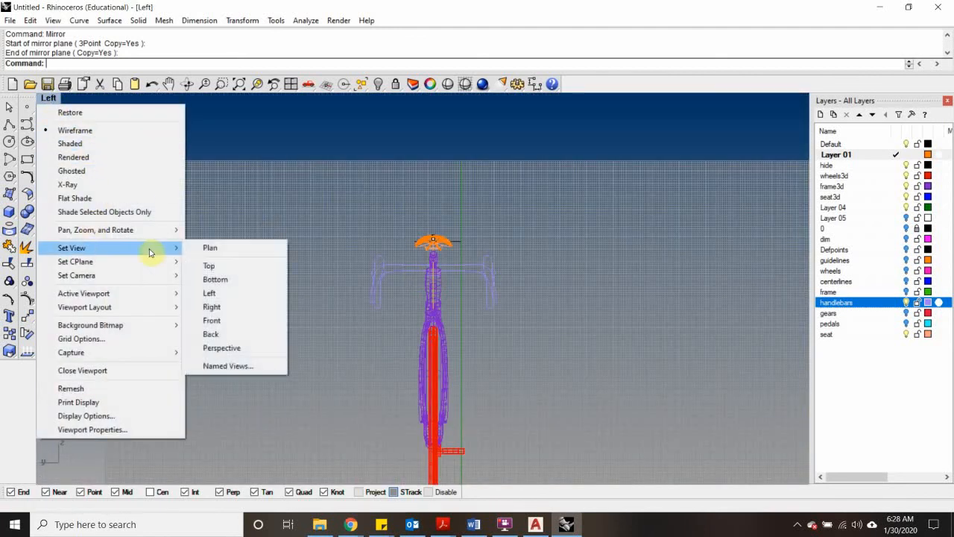
pyautogui.click(240, 306)
pyautogui.scroll(7, 404, 276)
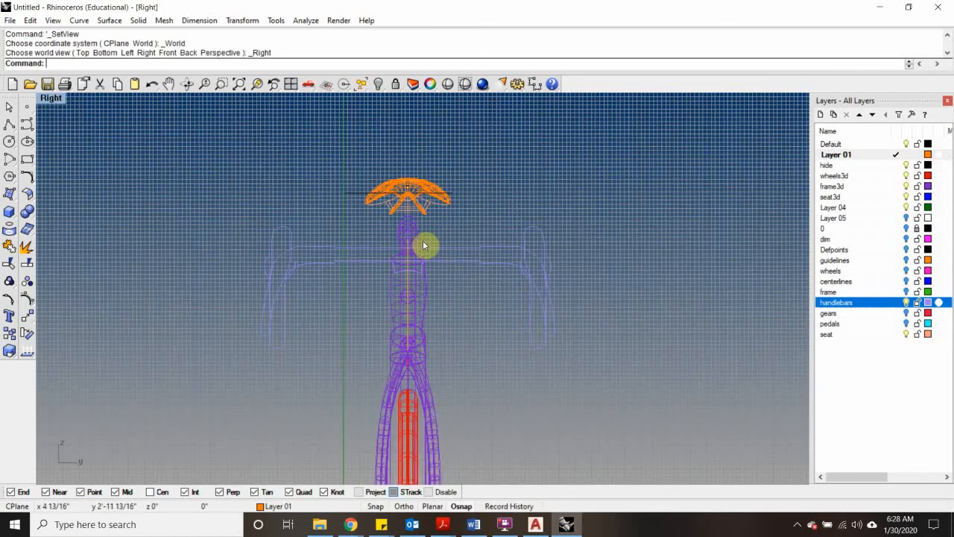
pyautogui.scroll(3, 354, 255)
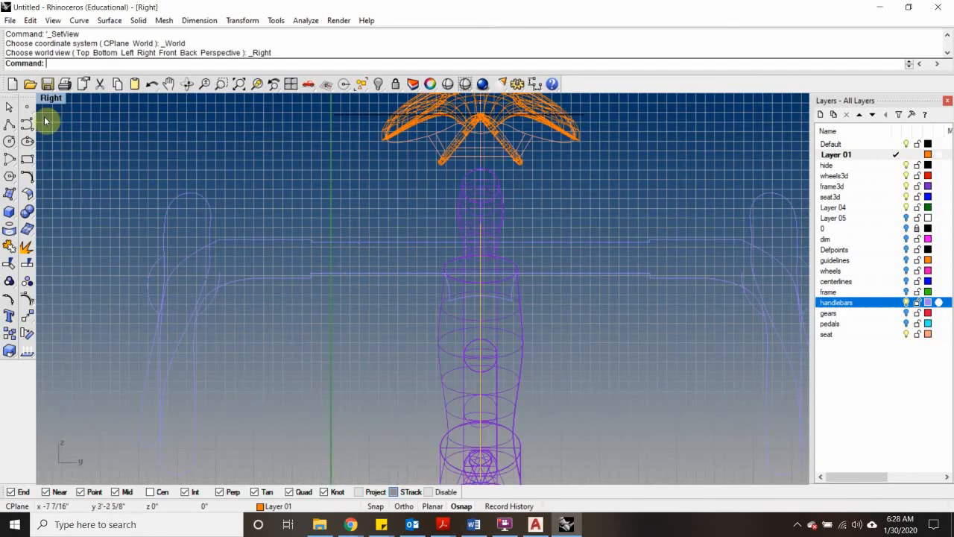
# Step: Make Layer 04 the current layer, and cancel the polyline that was started
pyautogui.click(9, 126)
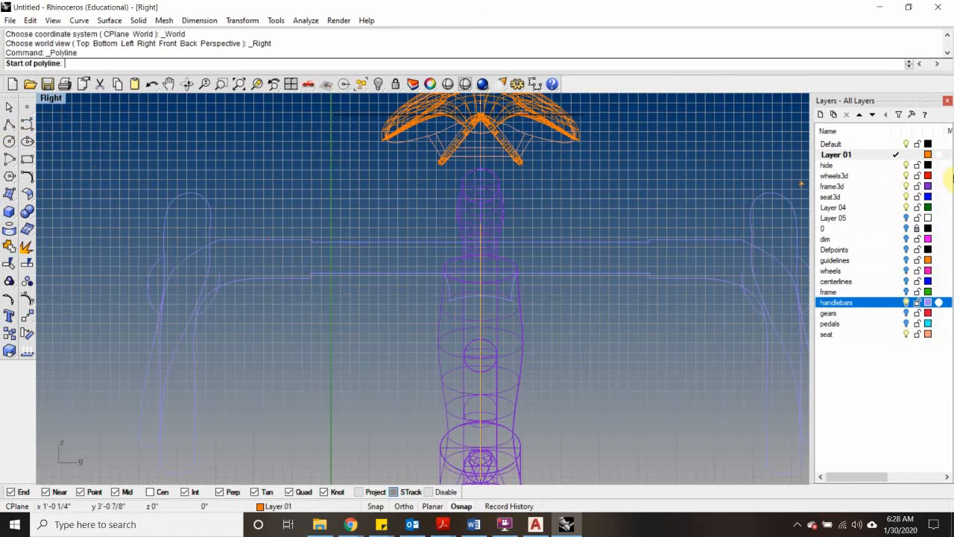
pyautogui.doubleClick(837, 208)
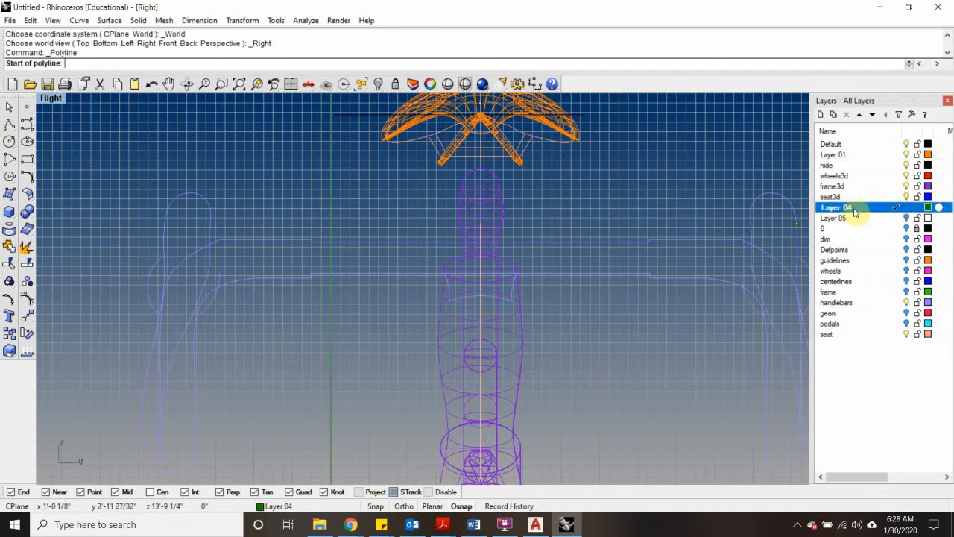
pyautogui.press('Escape')
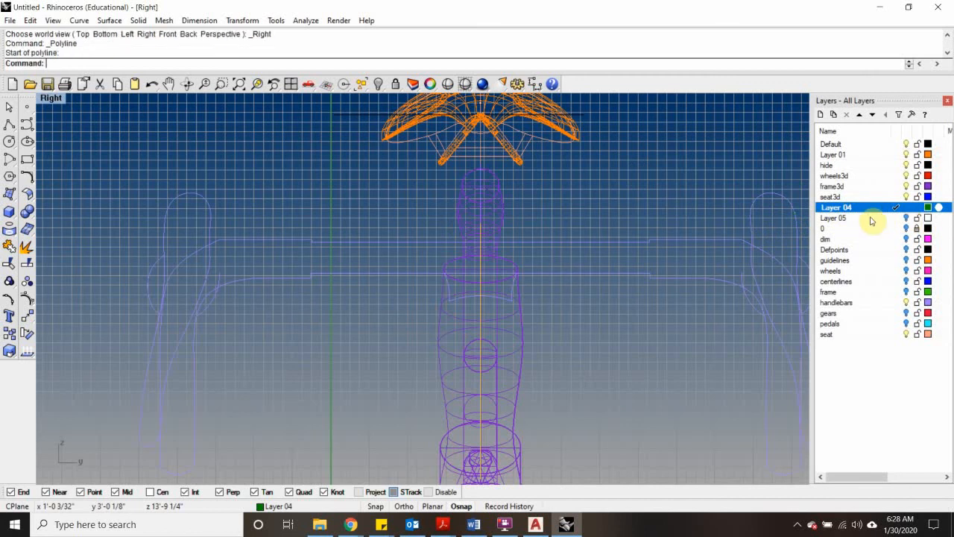
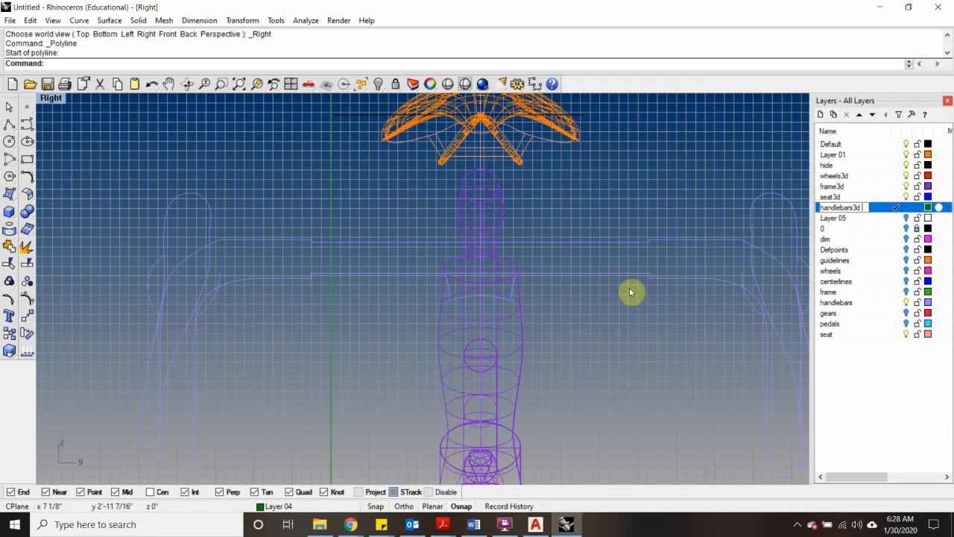
# Step: Rename the current layer, Layer 04, as handlebar 3d
pyautogui.press('Return')
pyautogui.click(568, 289)
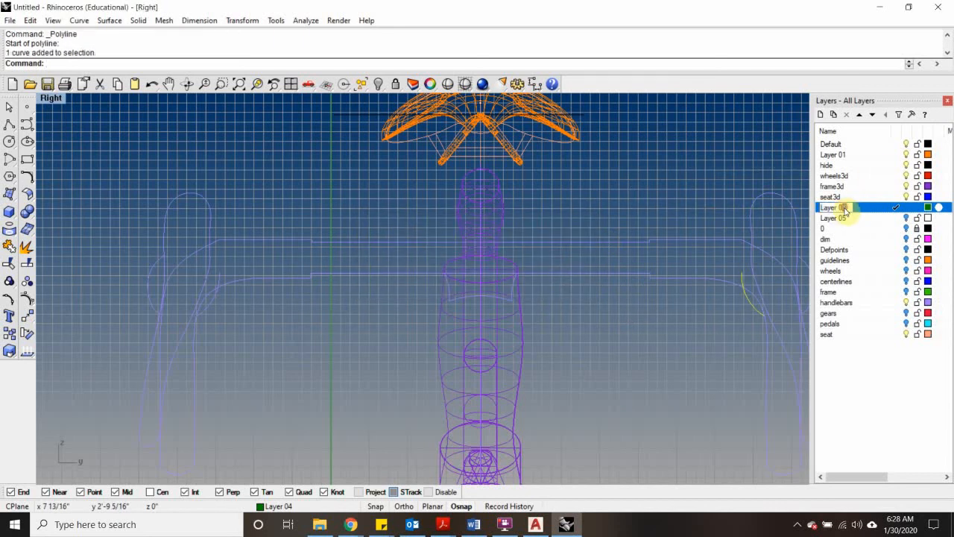
pyautogui.click(848, 209)
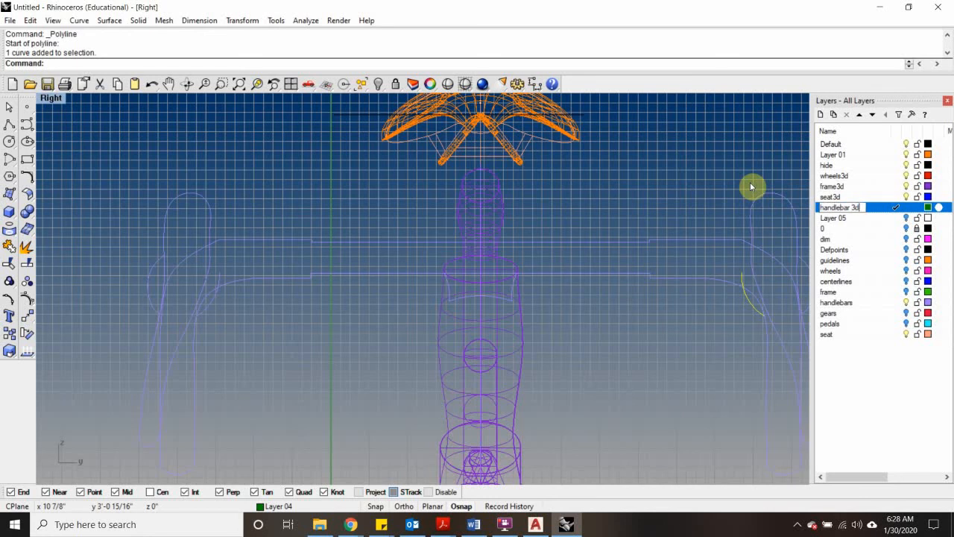
pyautogui.click(940, 448)
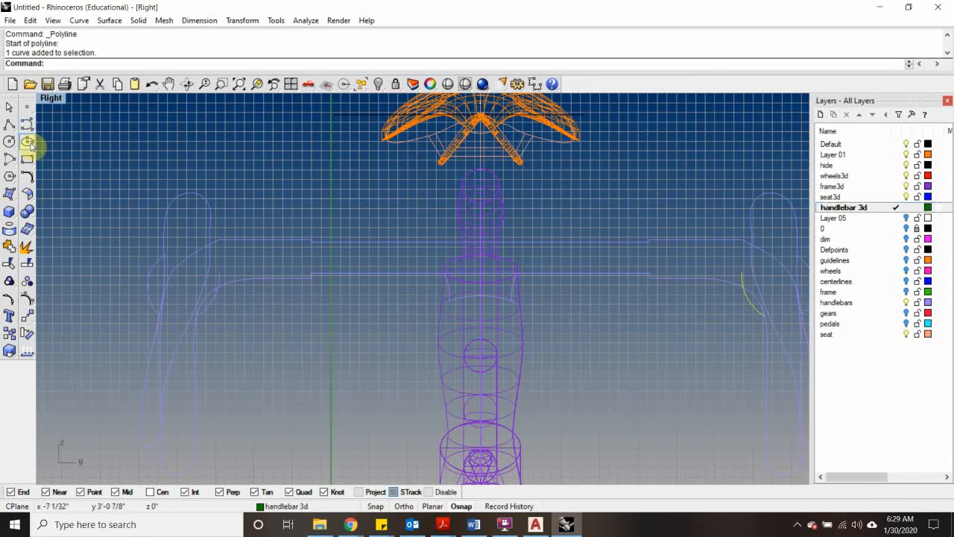
# Step: Draw a horizontal polyline about 8 3/4 inches long through the middle of the handlebar's straight center section in the Right view
pyautogui.scroll(2, 266, 260)
pyautogui.press('Return')
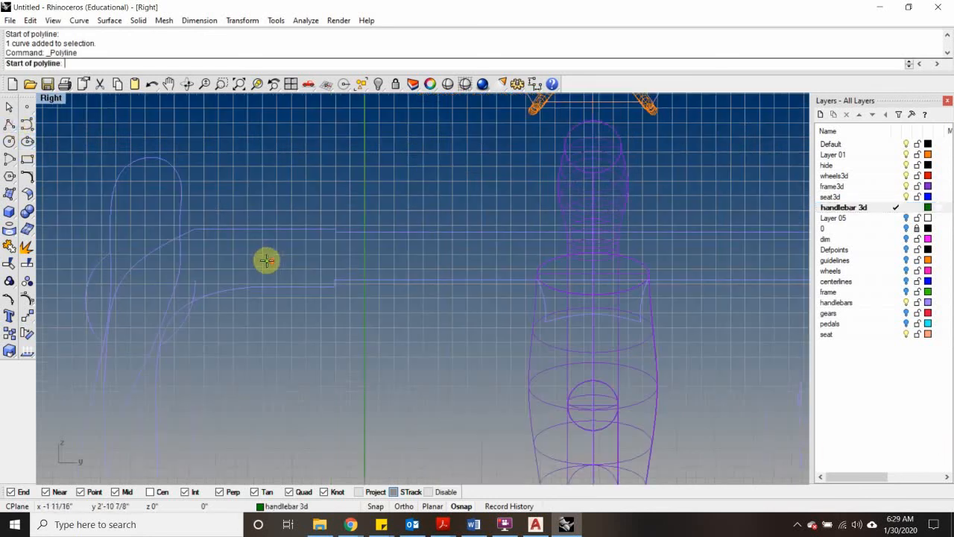
pyautogui.click(334, 257)
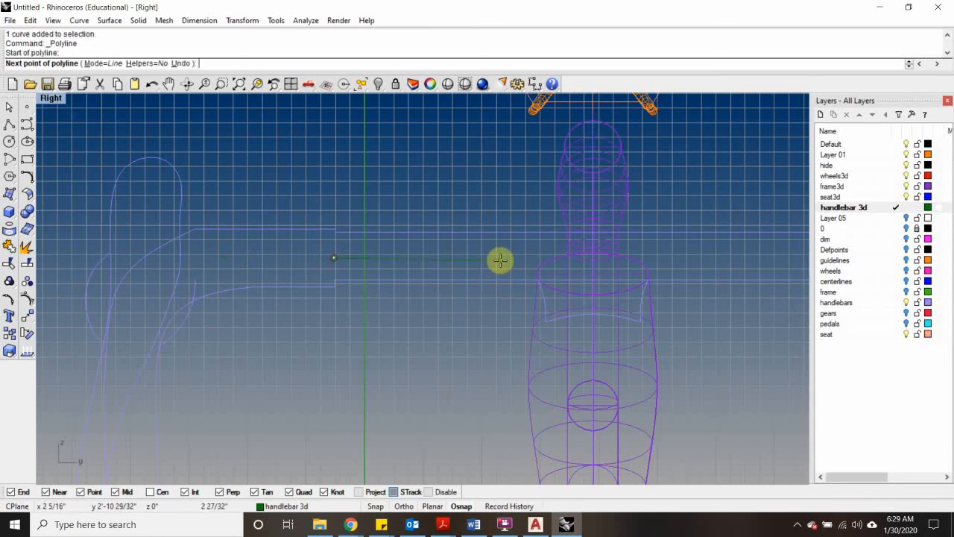
pyautogui.scroll(-2, 499, 260)
pyautogui.scroll(2, 669, 271)
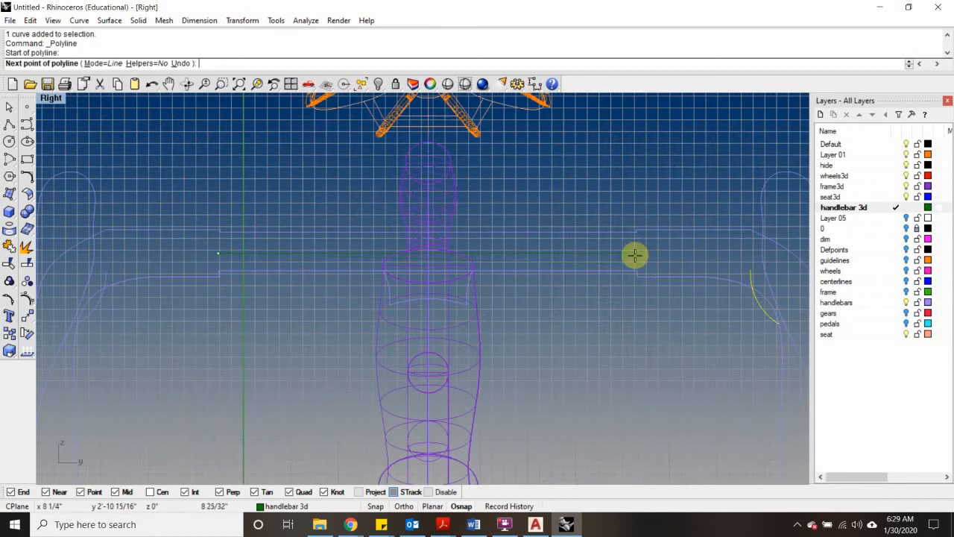
pyautogui.click(634, 255)
pyautogui.press('Return')
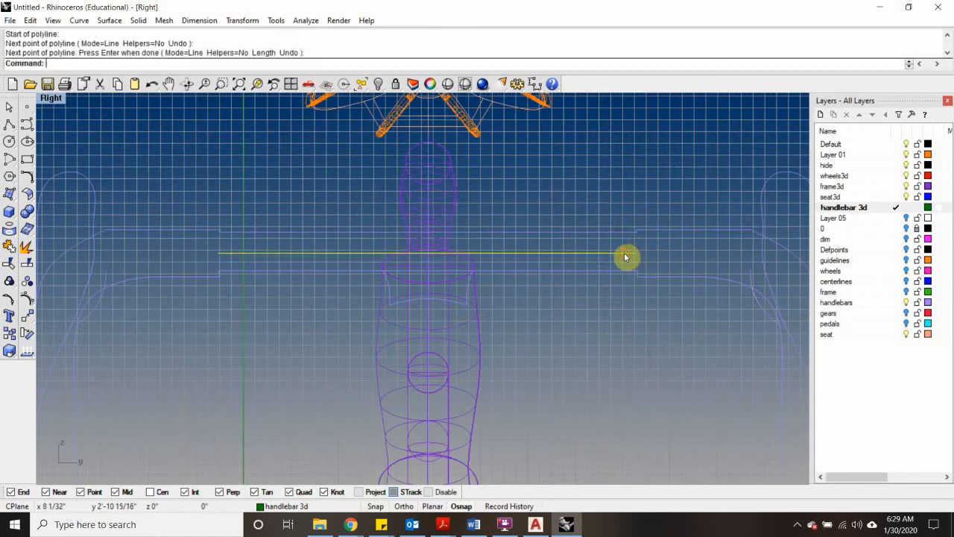
# Step: Restore the four-viewport layout and move the new line from the origin over to the front of the bike in the Top view
pyautogui.doubleClick(50, 99)
pyautogui.scroll(-2, 265, 201)
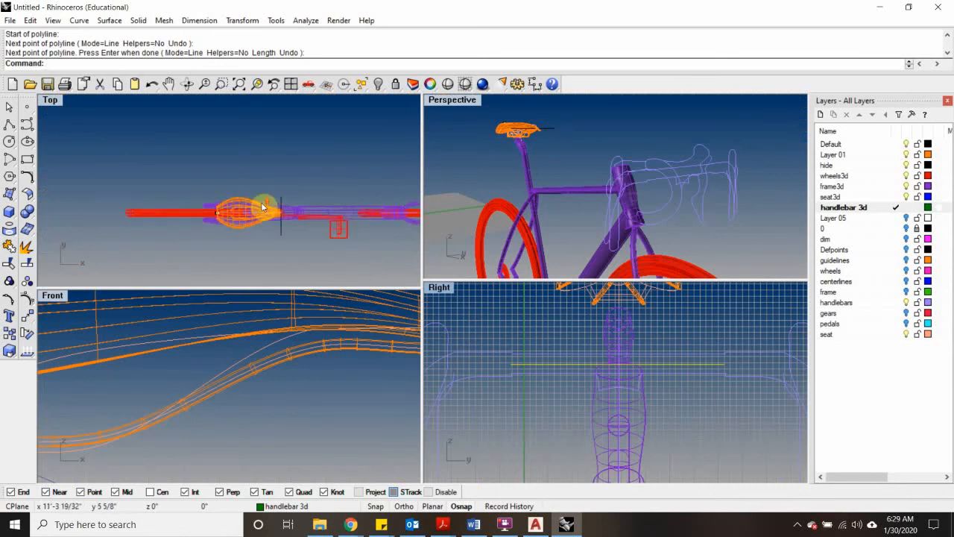
pyautogui.scroll(-3, 246, 186)
pyautogui.scroll(2, 153, 172)
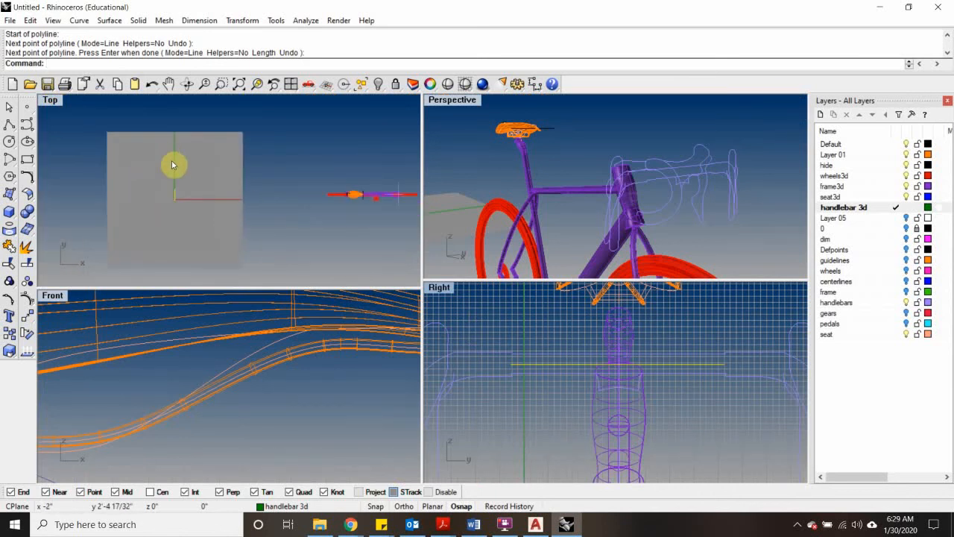
pyautogui.write('M')
pyautogui.press('Return')
pyautogui.click(195, 149)
pyautogui.moveTo(353, 145); pyautogui.dragTo(276, 149, button='right')
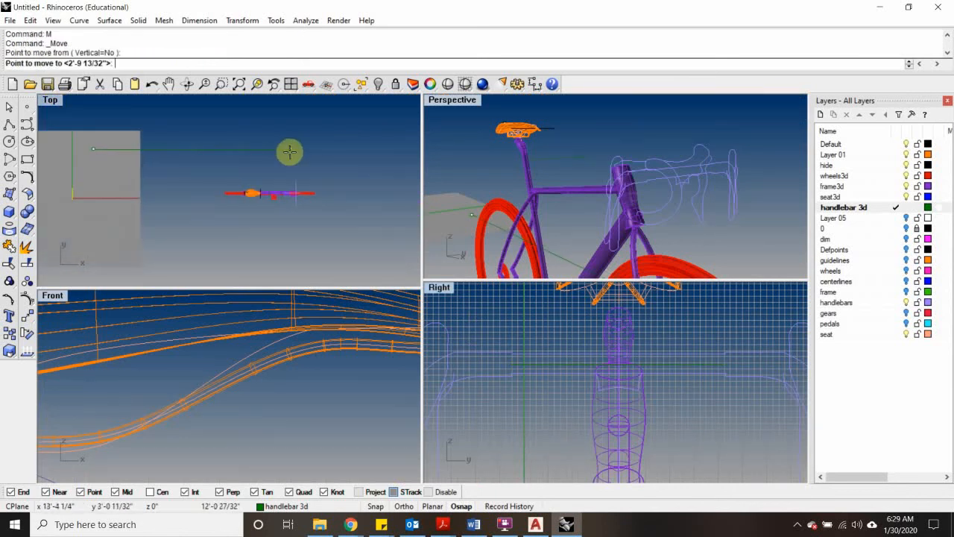
pyautogui.scroll(3, 288, 181)
pyautogui.click(312, 216)
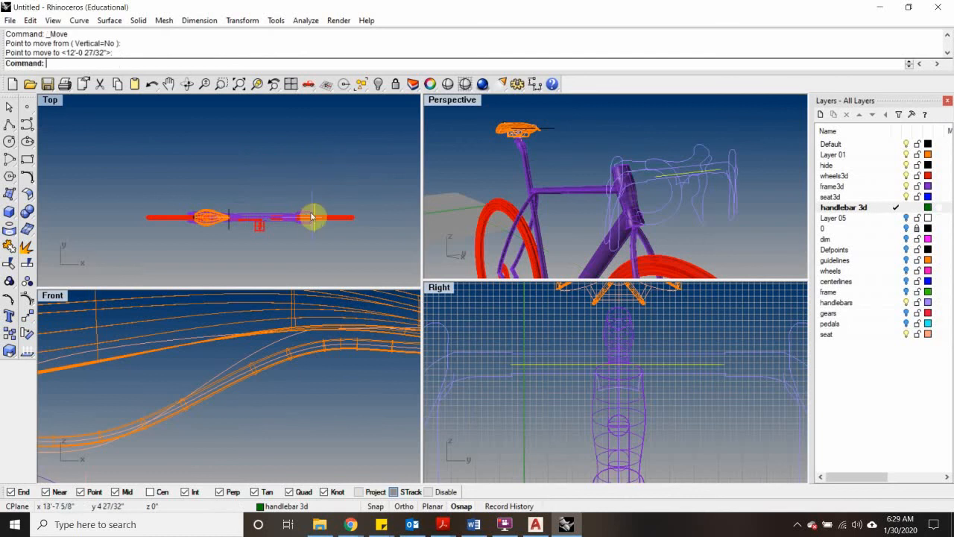
# Step: Align the line with the vertical handlebar curve in the Top view using two small moves of about 29/32 and 1/16 inch
pyautogui.scroll(4, 312, 217)
pyautogui.write('M')
pyautogui.press('Return')
pyautogui.click(347, 191)
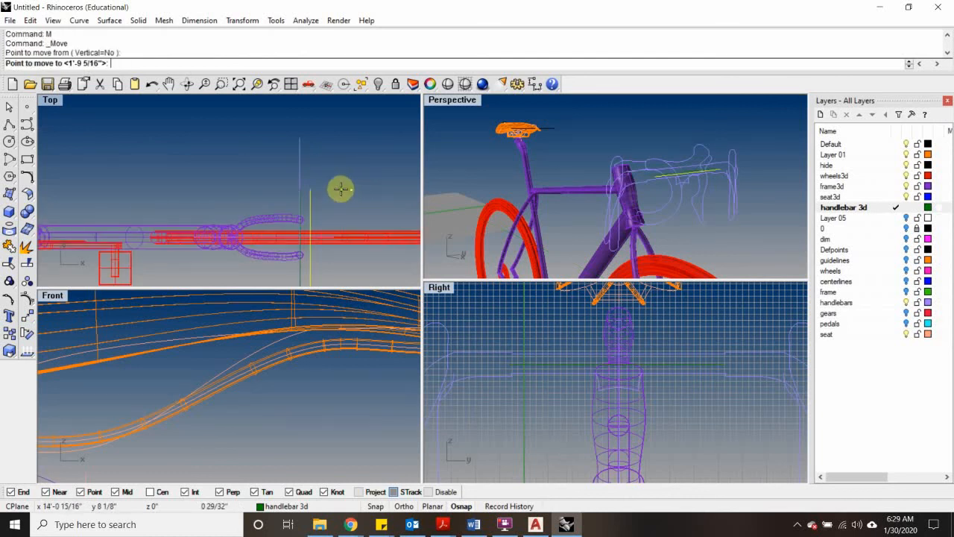
pyautogui.click(341, 189)
pyautogui.scroll(2, 340, 189)
pyautogui.write('M')
pyautogui.press('Return')
pyautogui.click(332, 162)
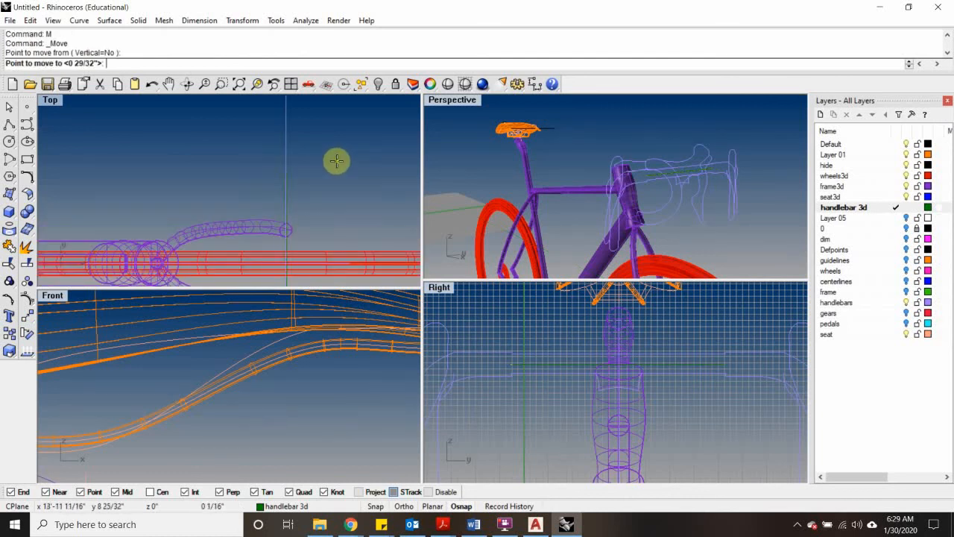
pyautogui.click(312, 226)
# Step: Move the line about 3 inches back toward the stem in the Front view
pyautogui.scroll(-6, 299, 304)
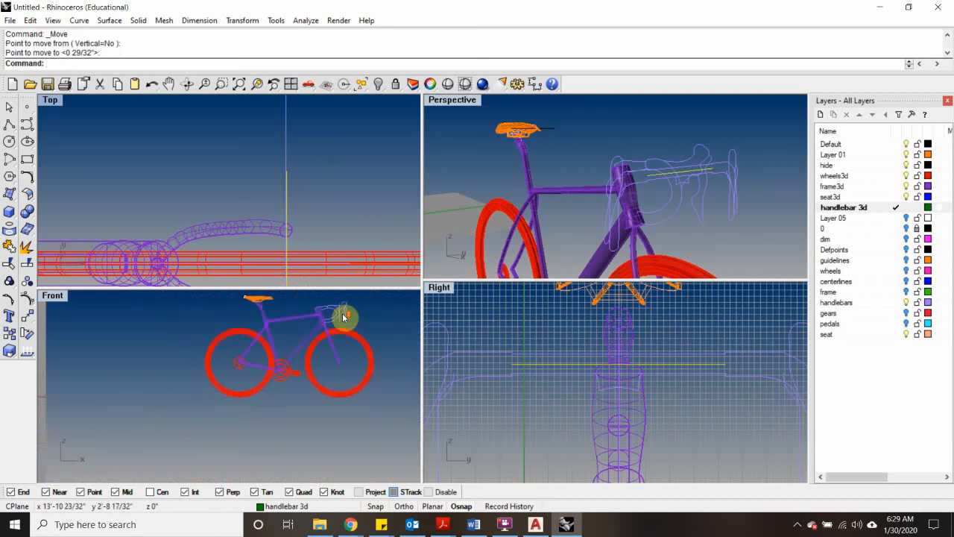
pyautogui.scroll(2, 343, 317)
pyautogui.scroll(-3, 299, 240)
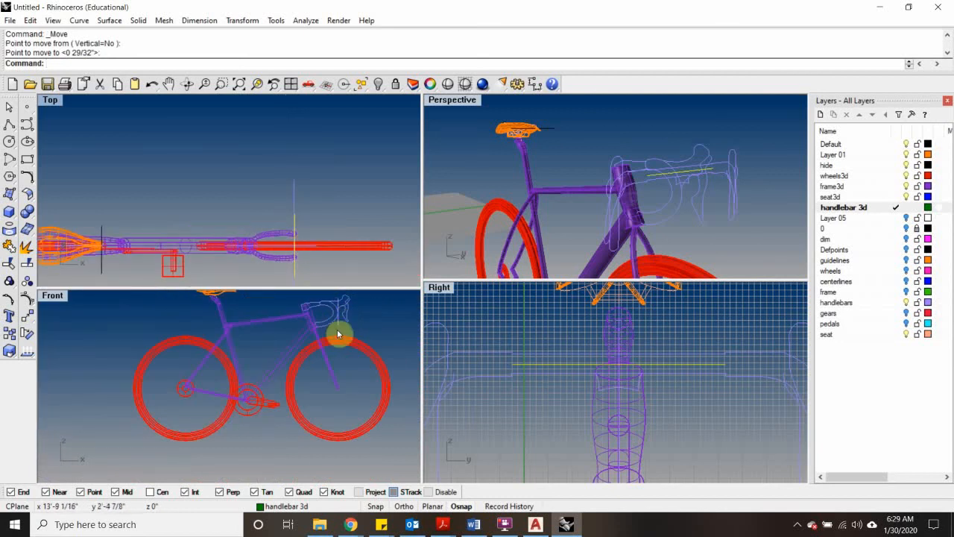
pyautogui.scroll(6, 338, 333)
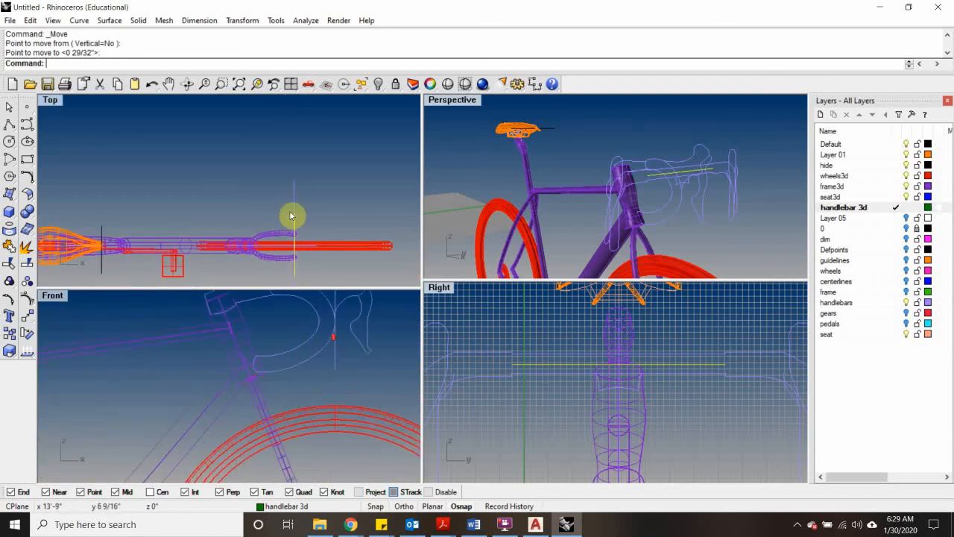
pyautogui.scroll(5, 328, 339)
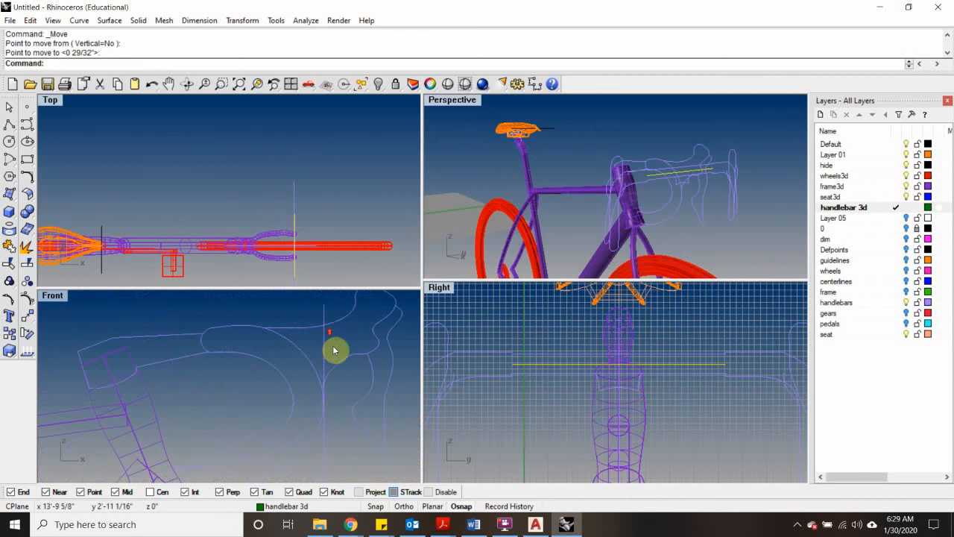
pyautogui.scroll(-3, 325, 351)
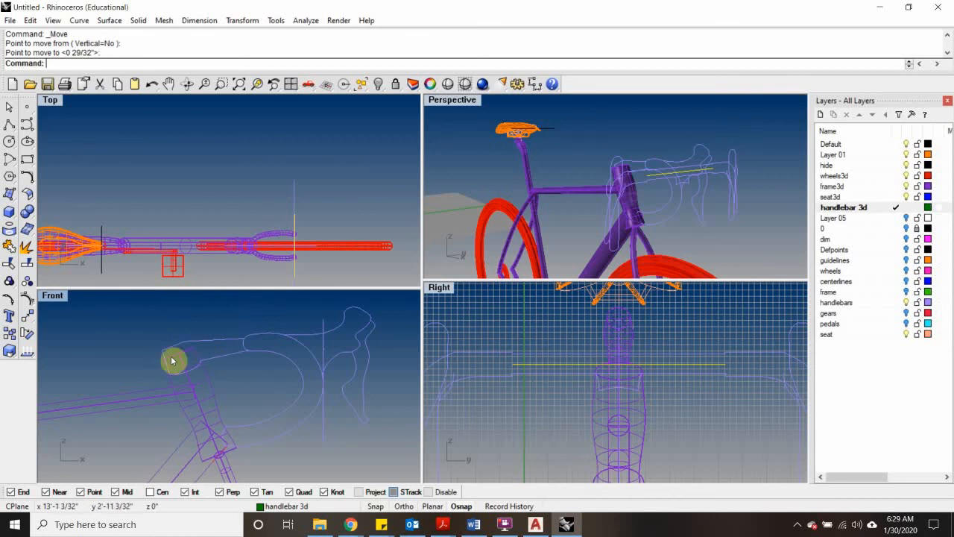
pyautogui.moveTo(170, 355); pyautogui.dragTo(273, 348, button='right')
pyautogui.write('m')
pyautogui.press('Return')
pyautogui.click(295, 315)
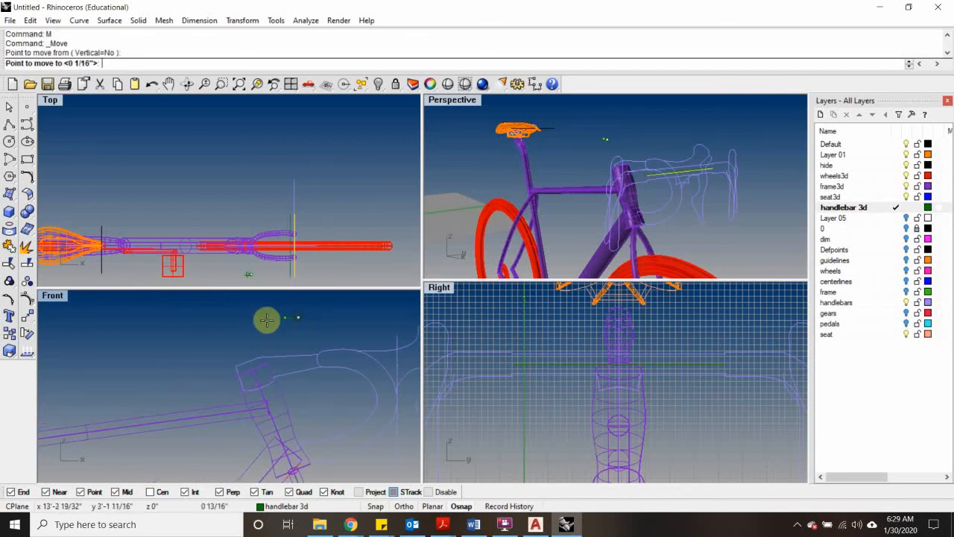
pyautogui.click(243, 315)
# Step: Move the line farther back in the Top view by about 3 1/32 inches and another 1 5/16 inches, toward the head tube
pyautogui.scroll(2, 254, 221)
pyautogui.write('m')
pyautogui.press('Return')
pyautogui.click(286, 185)
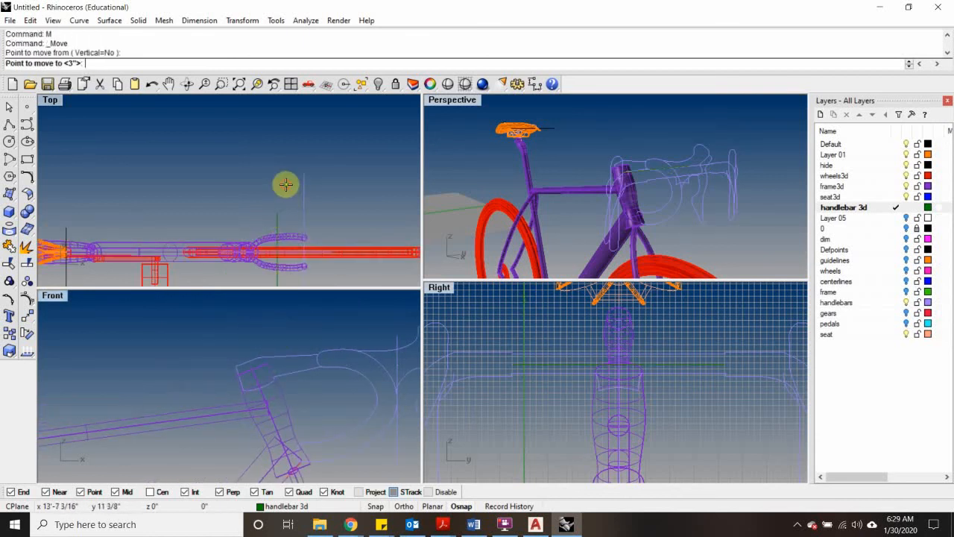
pyautogui.click(259, 186)
pyautogui.scroll(2, 239, 262)
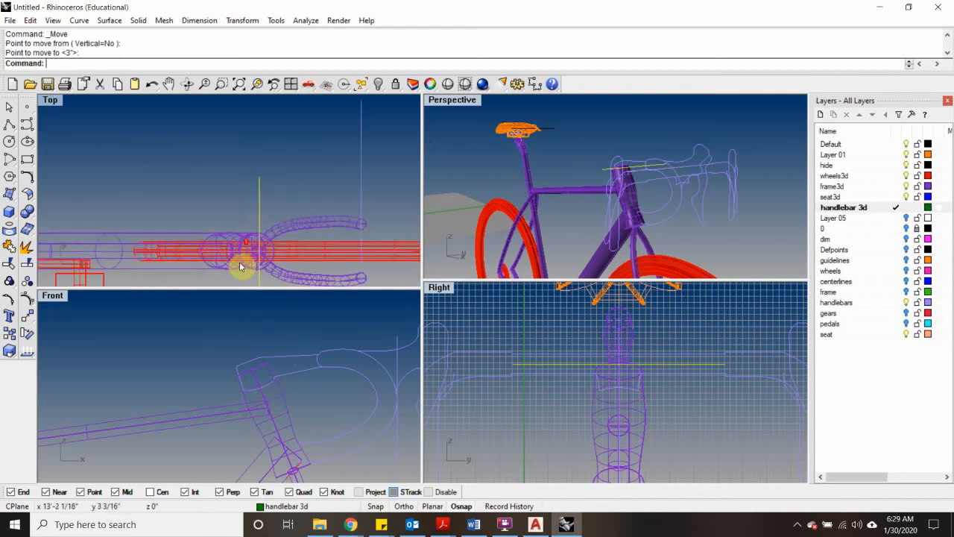
pyautogui.write('m')
pyautogui.press('Return')
pyautogui.click(321, 170)
pyautogui.click(296, 157)
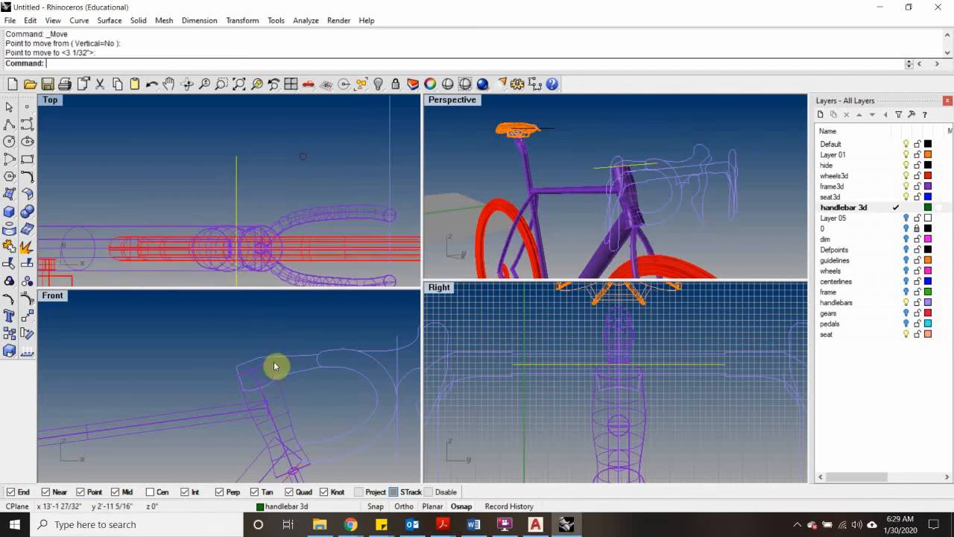
# Step: Shift the line slightly farther back in the Front view to the top of the stem, and check its placement in Perspective
pyautogui.scroll(2, 275, 366)
pyautogui.write('m')
pyautogui.press('Return')
pyautogui.click(288, 328)
pyautogui.click(253, 331)
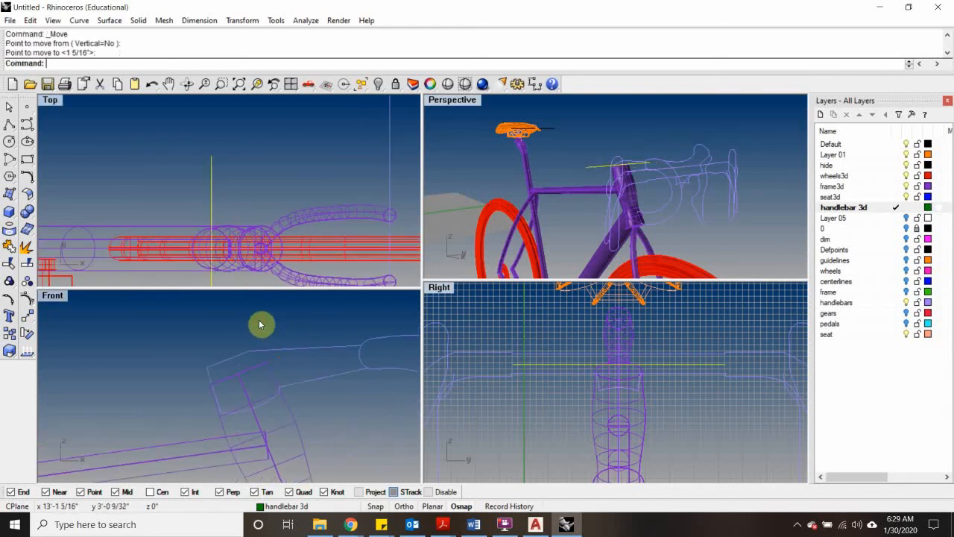
pyautogui.scroll(-2, 270, 324)
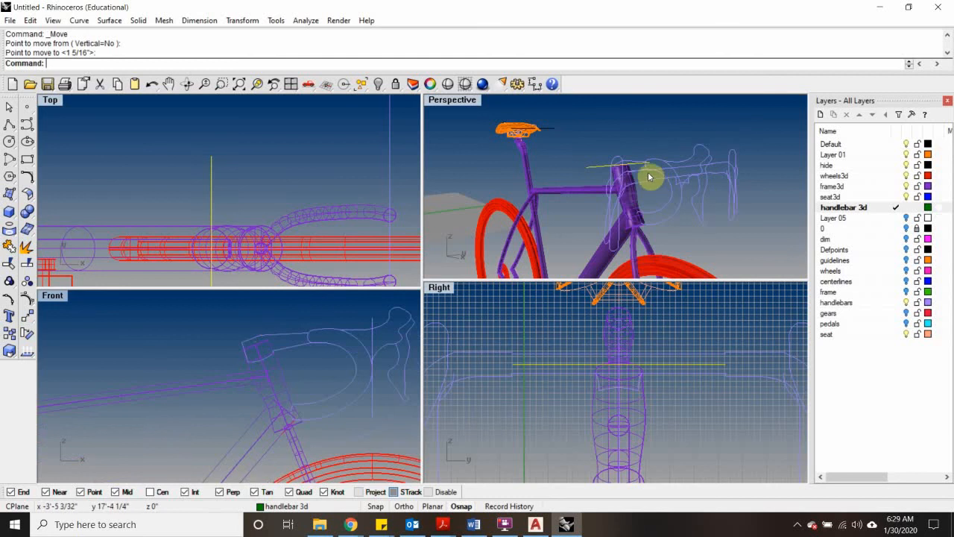
pyautogui.scroll(4, 663, 186)
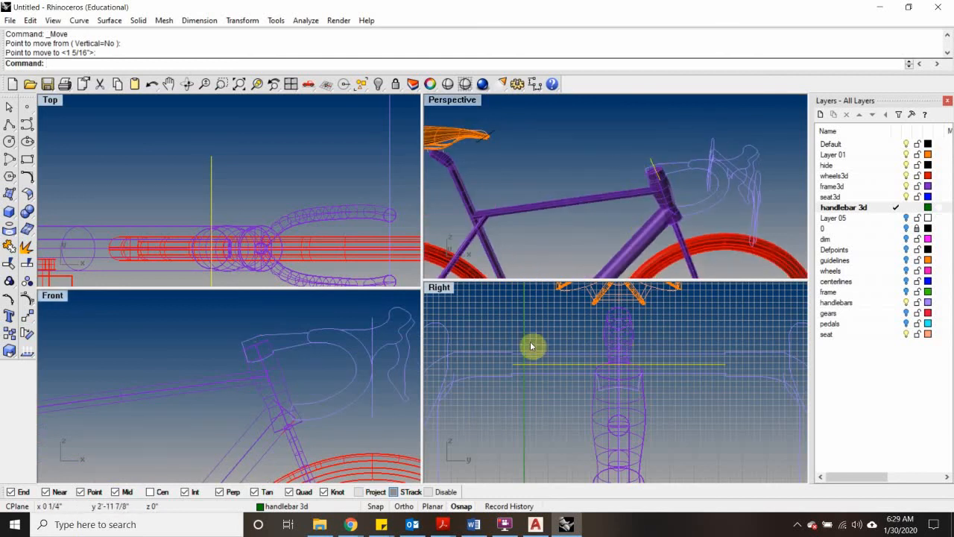
# Step: Try to pipe the handlebar line with start and end radii of 8 1/2 inches snapped to the handlebar outline, and undo it
pyautogui.press('Return')
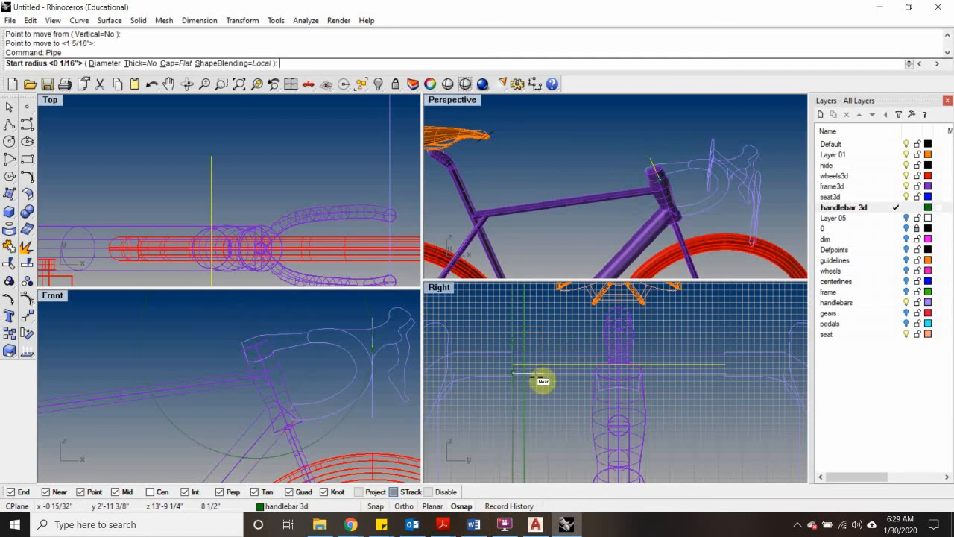
pyautogui.scroll(2, 533, 379)
pyautogui.scroll(5, 525, 352)
pyautogui.click(525, 349)
pyautogui.scroll(-10, 551, 353)
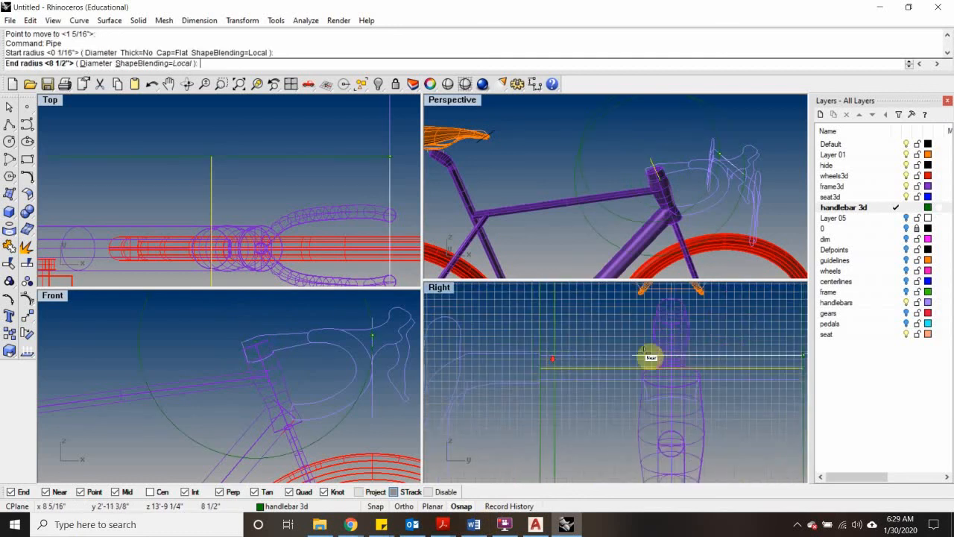
pyautogui.moveTo(750, 343); pyautogui.dragTo(581, 336, button='right')
pyautogui.click(623, 352)
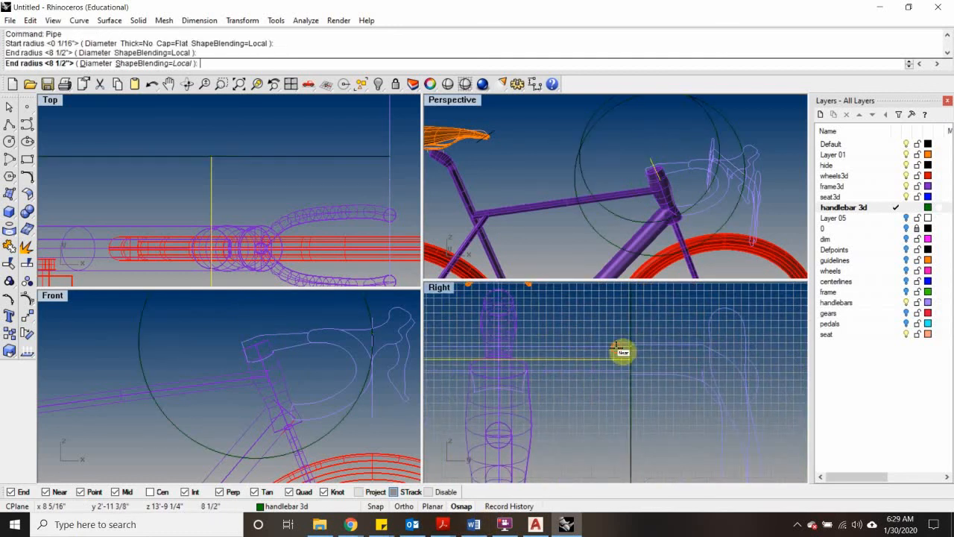
pyautogui.press('Return')
pyautogui.moveTo(629, 179); pyautogui.dragTo(563, 192, button='right')
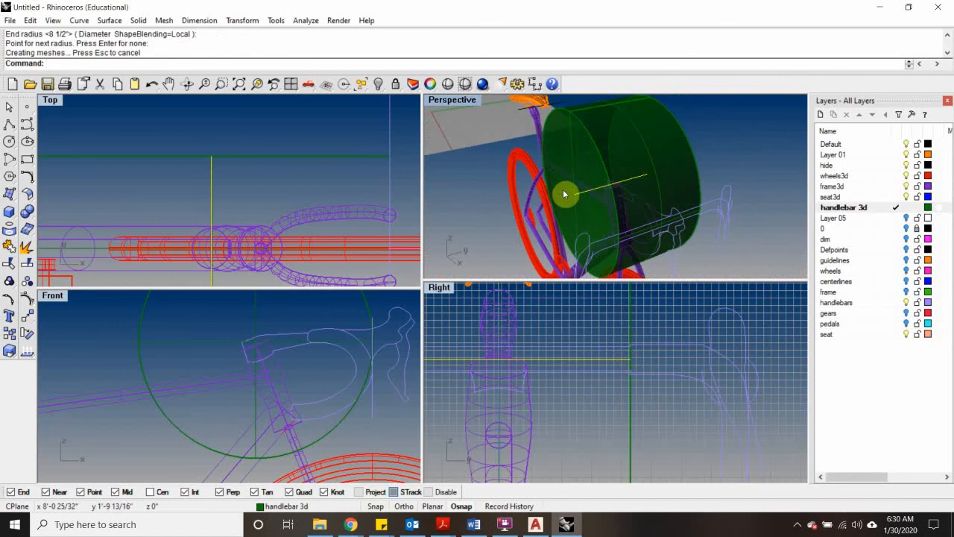
pyautogui.hotkey('ctrl', 'z')
# Step: Disable object snaps and pipe the handlebar line with flat caps, a start radius of about 7/16 inch and a matching end radius
pyautogui.press('Return')
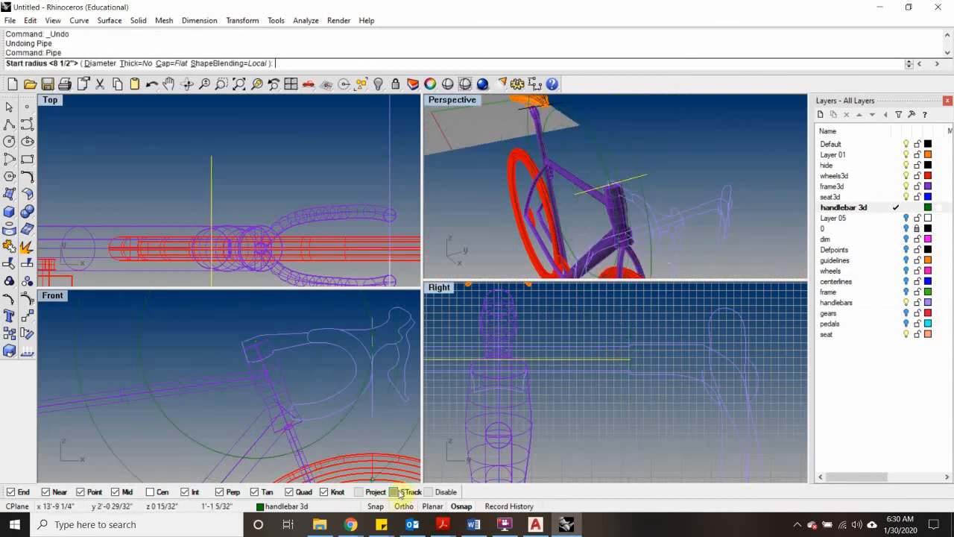
pyautogui.click(430, 493)
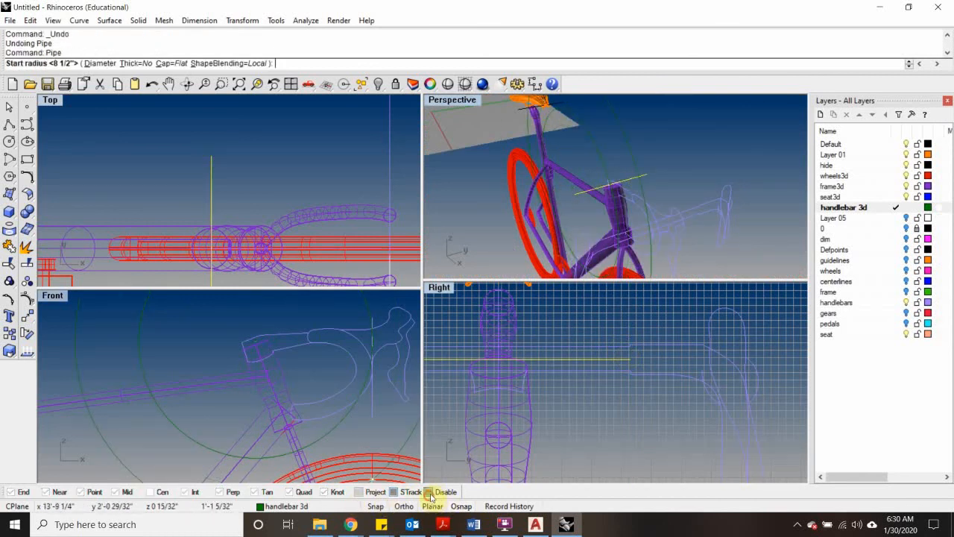
pyautogui.scroll(3, 607, 337)
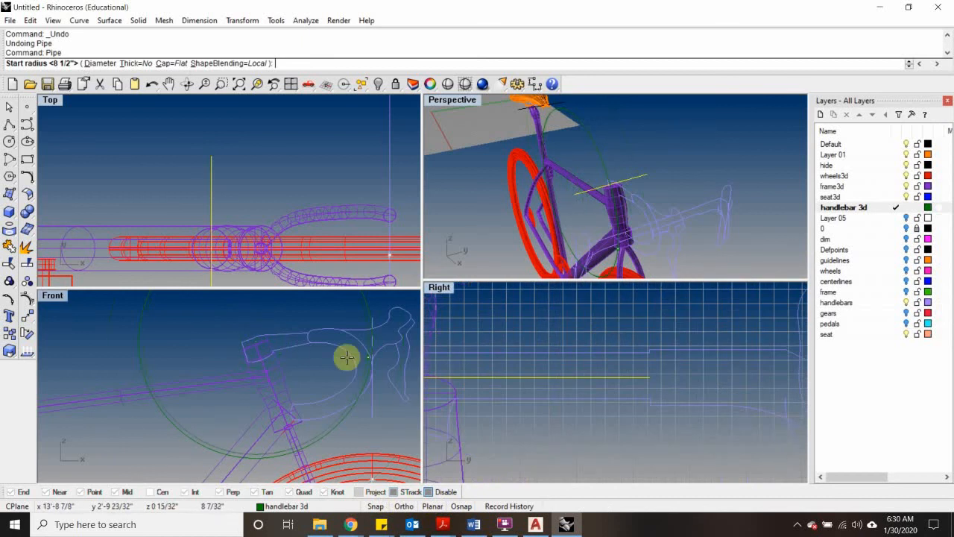
pyautogui.moveTo(532, 345); pyautogui.dragTo(733, 329, button='right')
pyautogui.scroll(-2, 528, 337)
pyautogui.scroll(-10, 528, 337)
pyautogui.scroll(9, 507, 315)
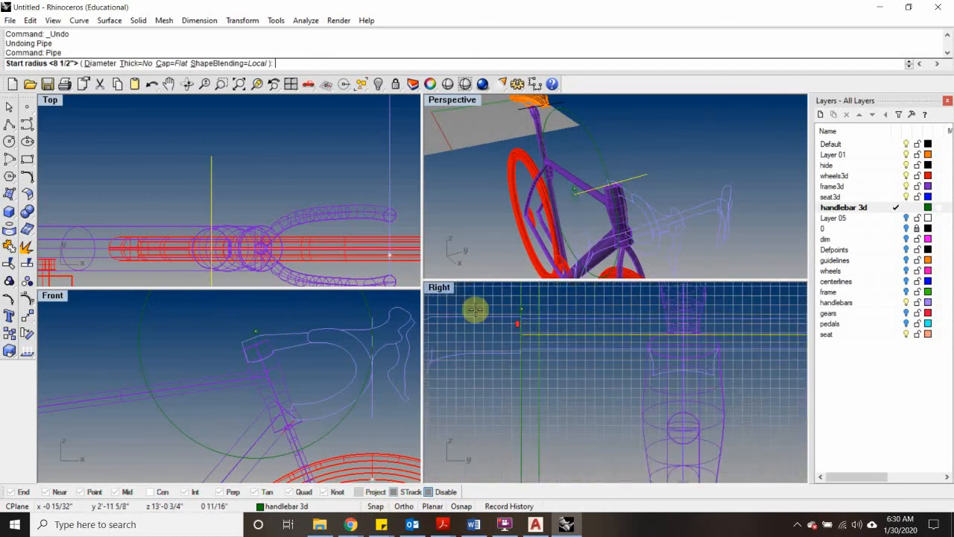
pyautogui.click(527, 319)
pyautogui.moveTo(569, 336); pyautogui.dragTo(406, 346, button='right')
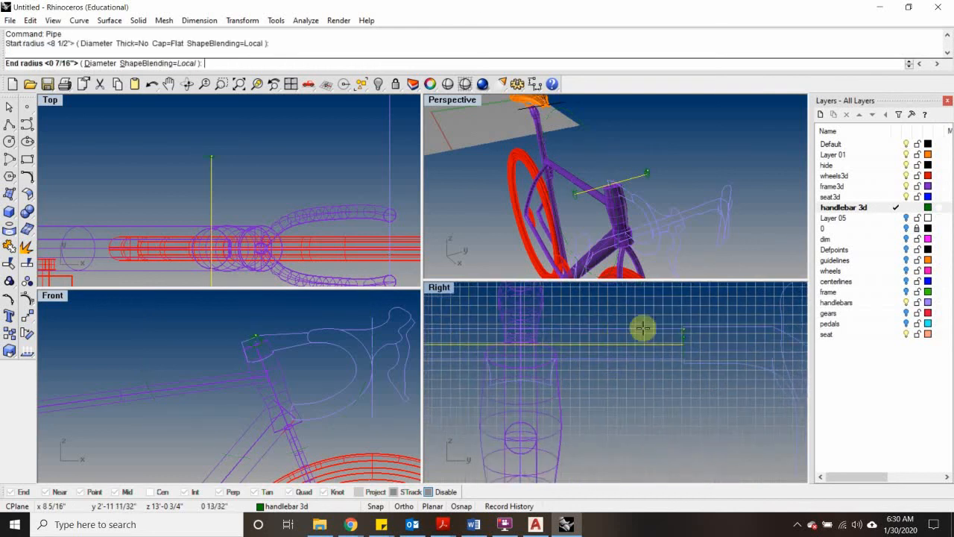
pyautogui.click(685, 329)
pyautogui.press('Return')
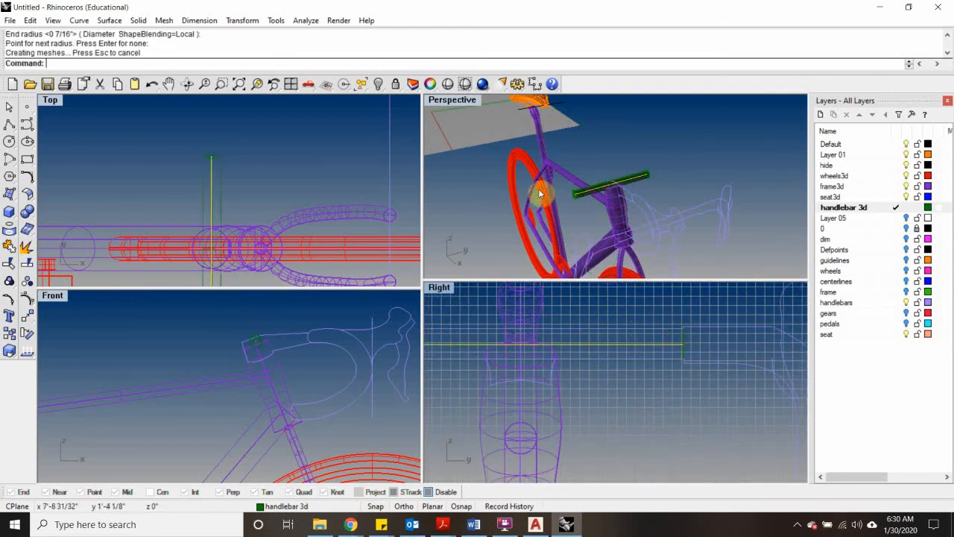
# Step: Examine the piped handlebar against the stem and the handlebar outline in the Perspective and Right views
pyautogui.moveTo(540, 190); pyautogui.dragTo(663, 164, button='right')
pyautogui.click(610, 148)
pyautogui.scroll(6, 653, 162)
pyautogui.moveTo(616, 191); pyautogui.dragTo(604, 170, button='right')
pyautogui.scroll(-6, 602, 178)
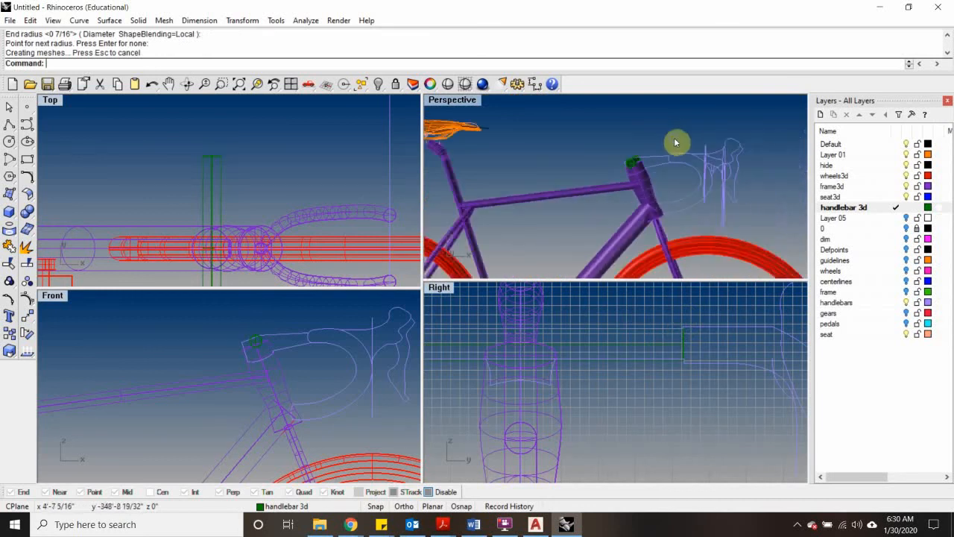
pyautogui.moveTo(677, 144); pyautogui.dragTo(730, 167, button='right')
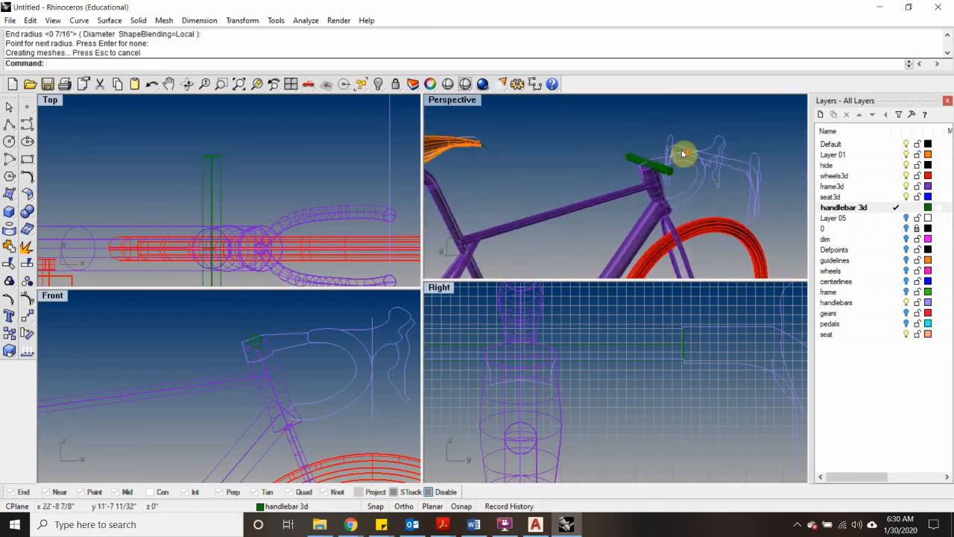
pyautogui.scroll(6, 683, 153)
pyautogui.moveTo(643, 166); pyautogui.dragTo(548, 169, button='right')
pyautogui.scroll(-8, 614, 335)
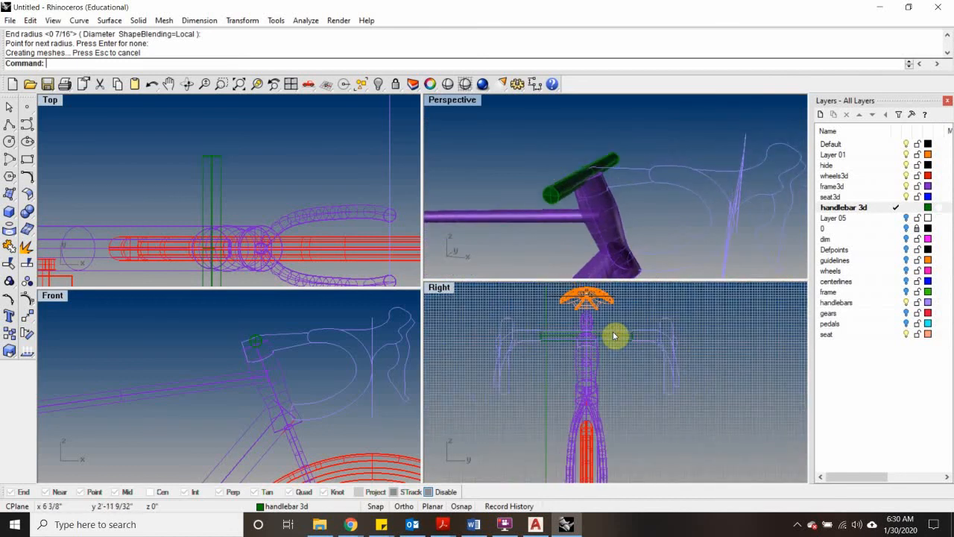
pyautogui.moveTo(588, 144); pyautogui.dragTo(619, 193, button='right')
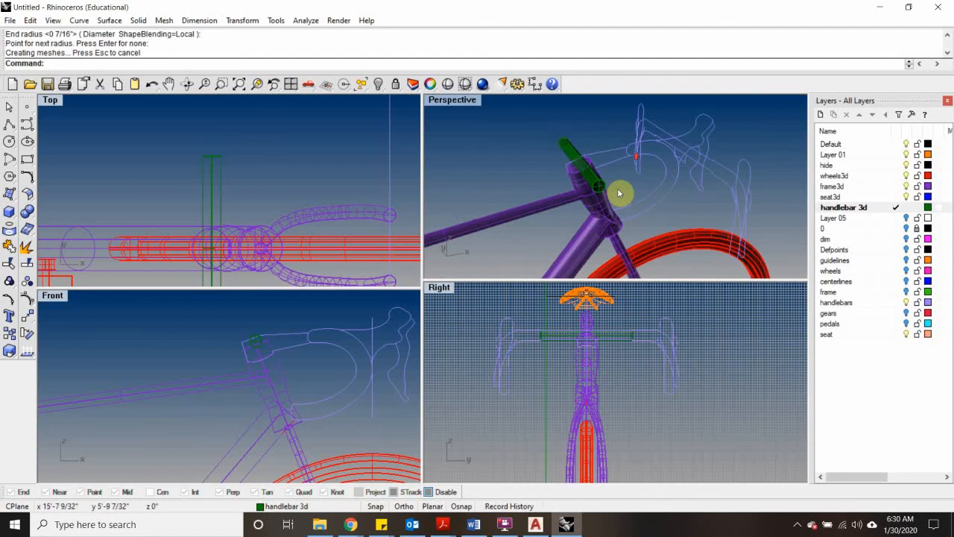
pyautogui.click(603, 187)
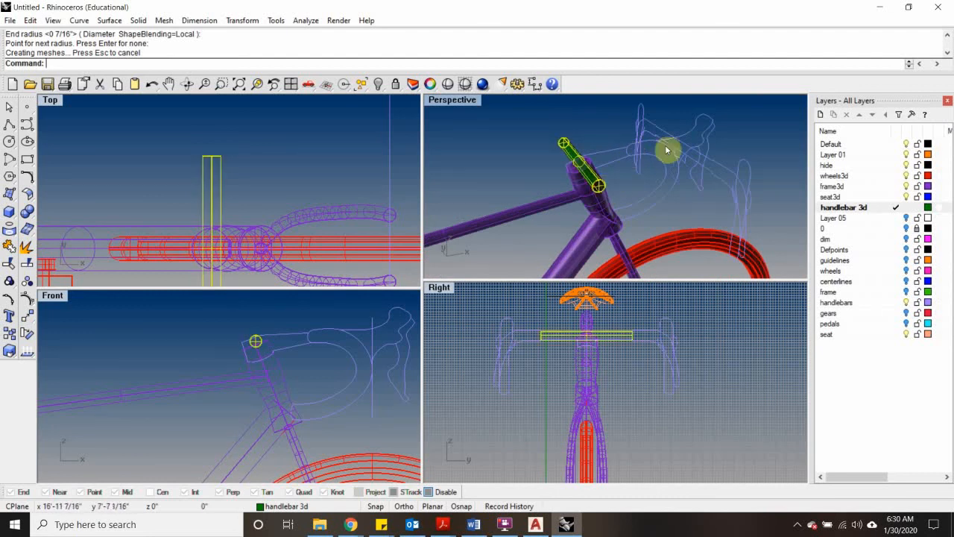
pyautogui.scroll(-3, 554, 181)
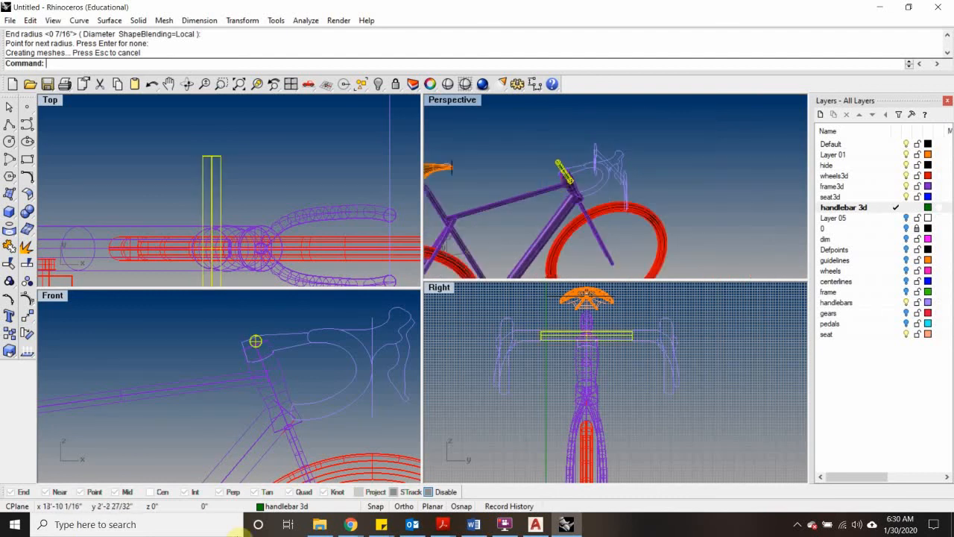
# Step: Switch to Chrome and open a new browser window
pyautogui.moveTo(350, 525)
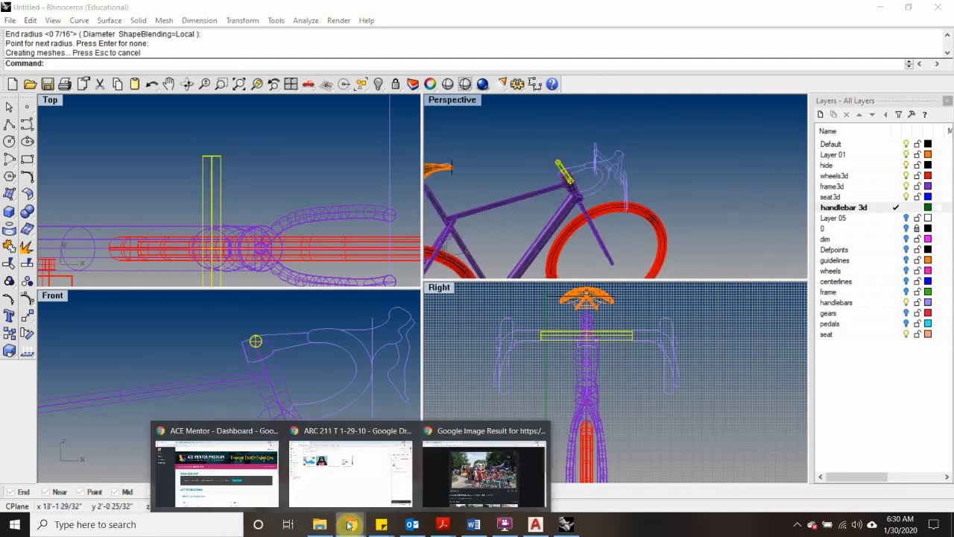
pyautogui.click(486, 464)
pyautogui.hotkey('ctrl', 'n')
pyautogui.write('v')
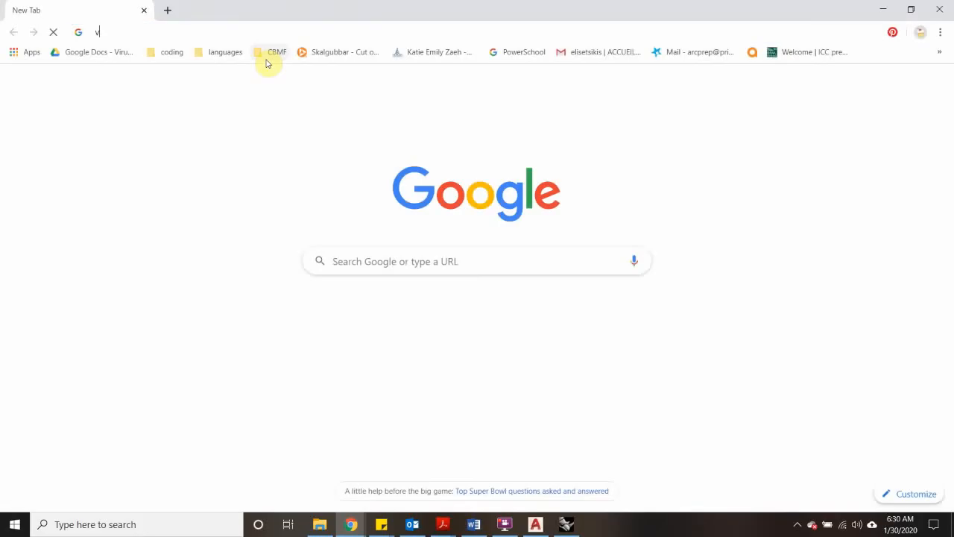
pyautogui.write('anyo')
pyautogui.press('BackSpace')
pyautogui.press('BackSpace')
pyautogui.press('BackSpace')
pyautogui.press('BackSpace')
pyautogui.press('BackSpace')
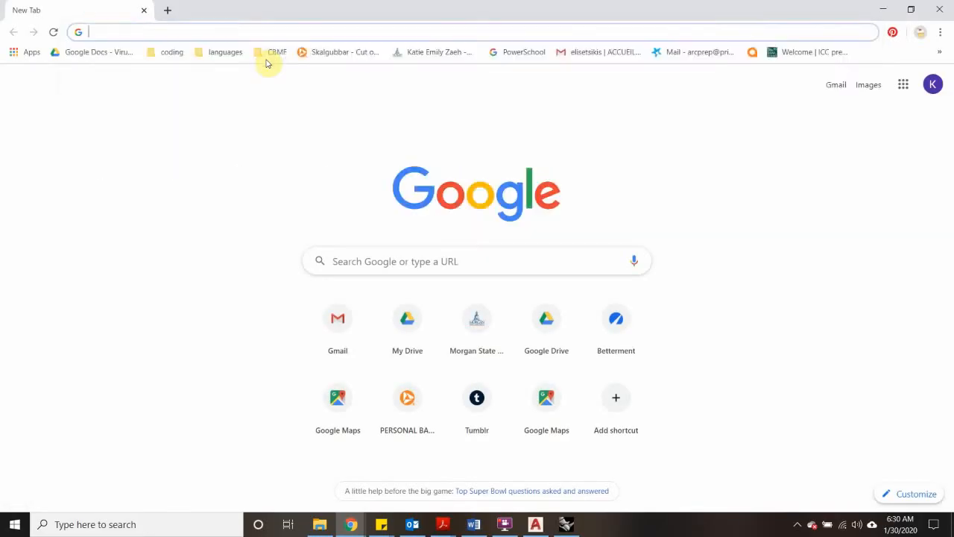
# Step: Search Google for "canyon road bike" and open the Canyon US Road Bikes page
pyautogui.write('cn')
pyautogui.press('BackSpace')
pyautogui.write('anyon')
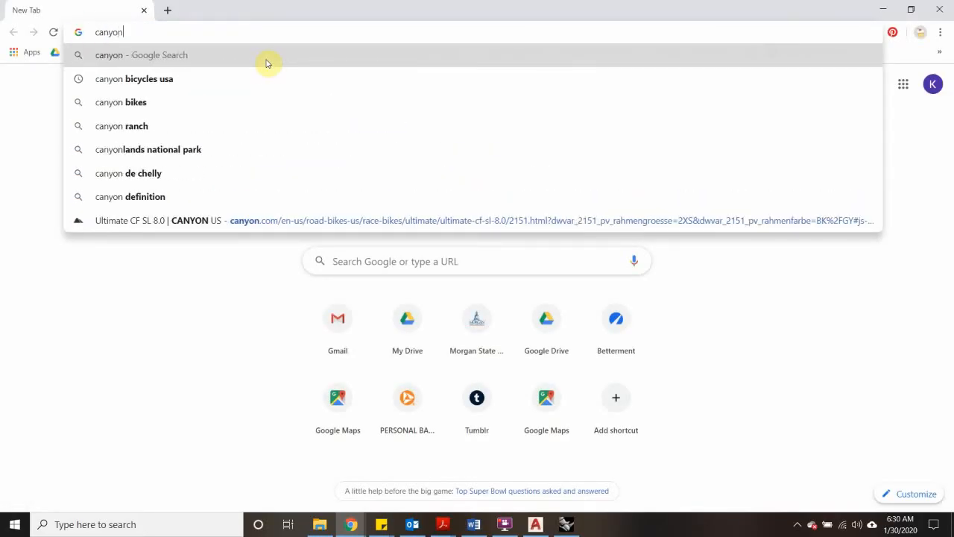
pyautogui.write(' road bike')
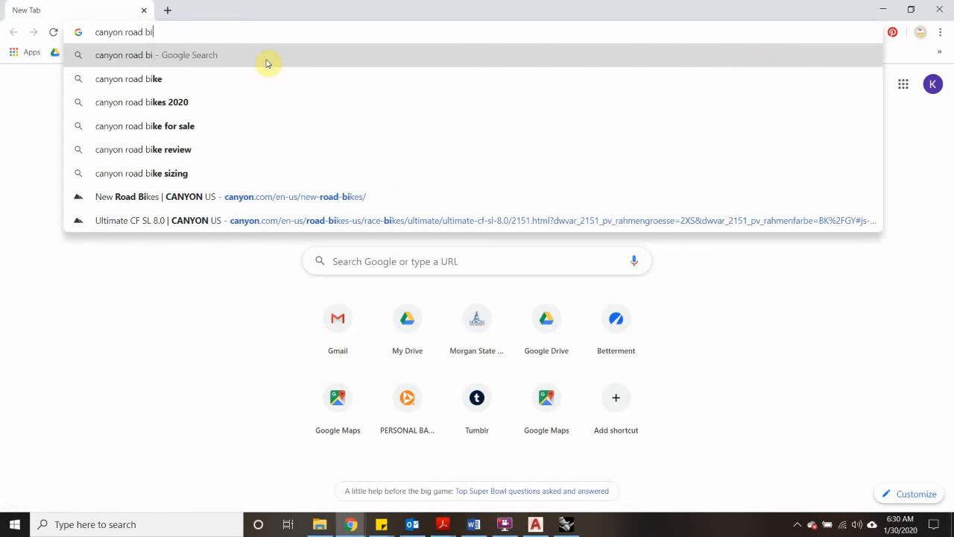
pyautogui.press('Return')
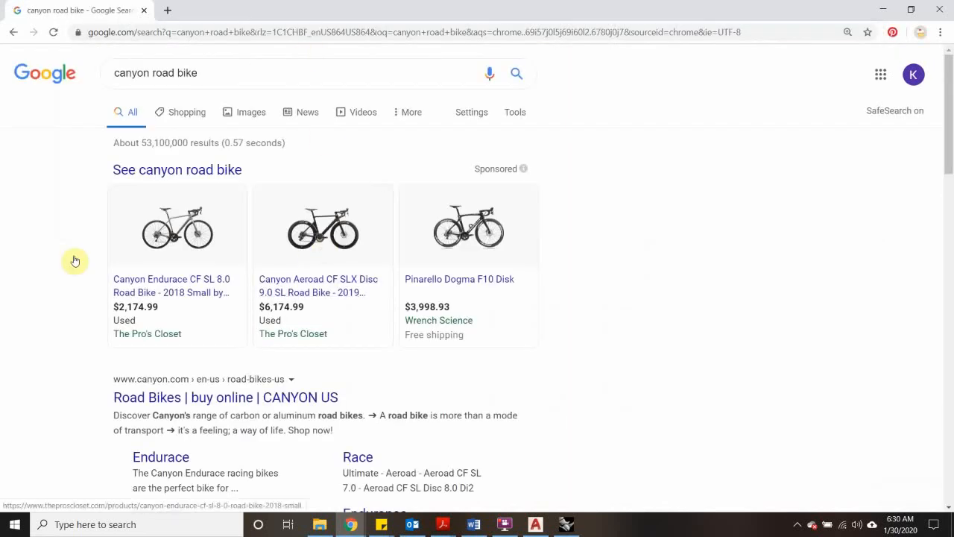
pyautogui.click(229, 396)
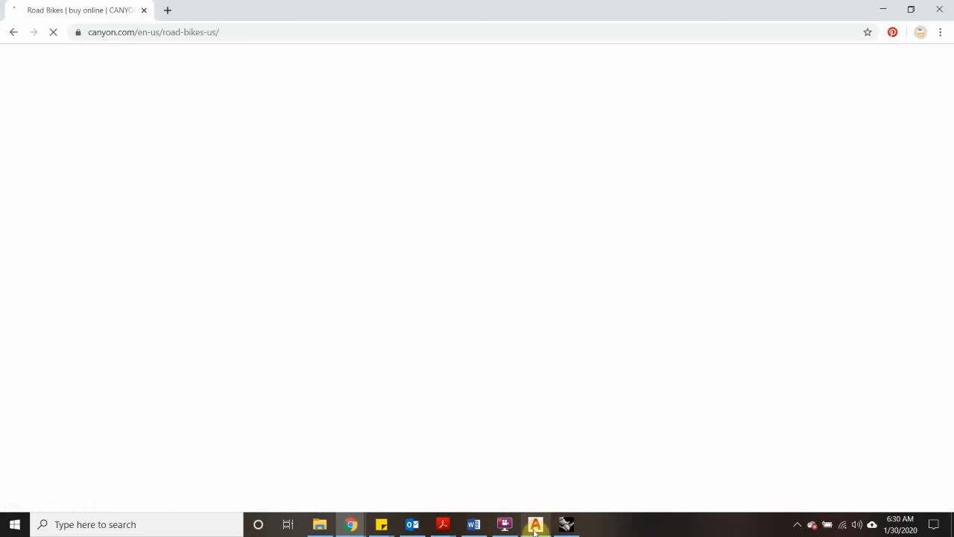
# Step: Switch back to Rhinoceros and deselect the handlebar pipe, with the whole bicycle framed in the Front view
pyautogui.moveTo(558, 528)
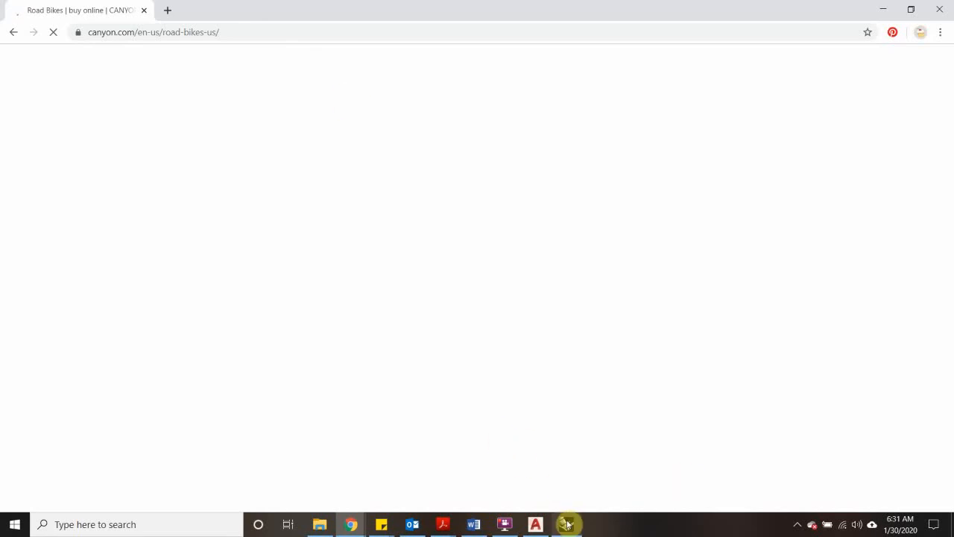
pyautogui.click(591, 479)
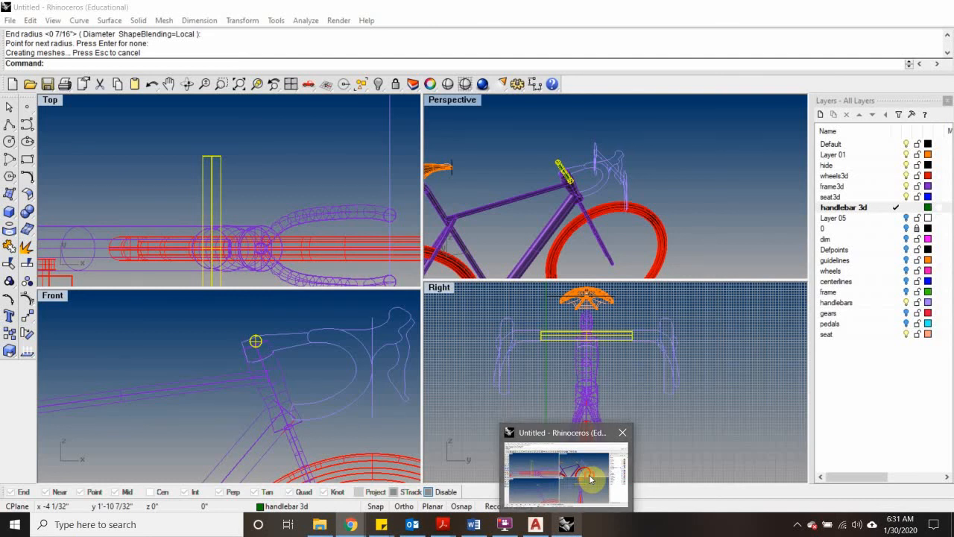
pyautogui.scroll(-4, 661, 357)
pyautogui.click(660, 358)
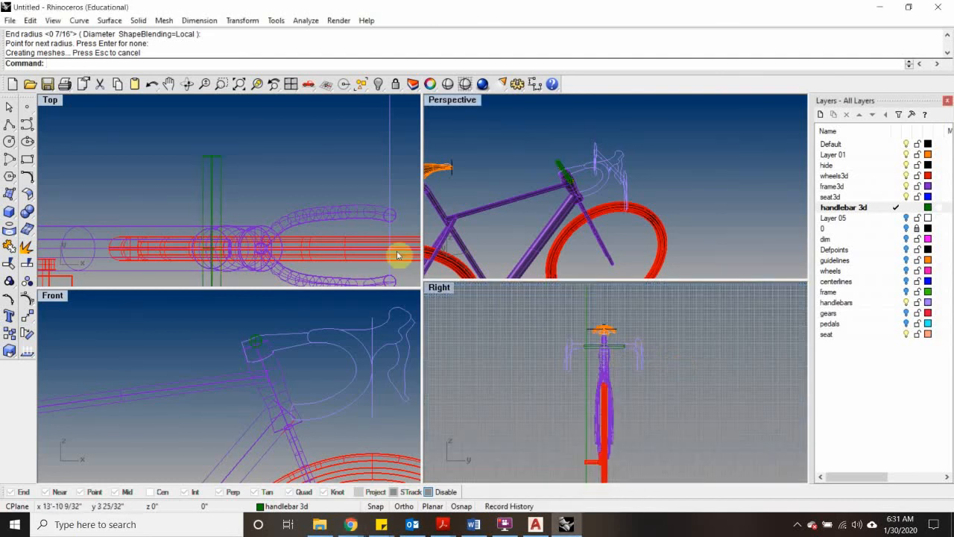
pyautogui.scroll(-3, 520, 387)
pyautogui.scroll(-6, 231, 351)
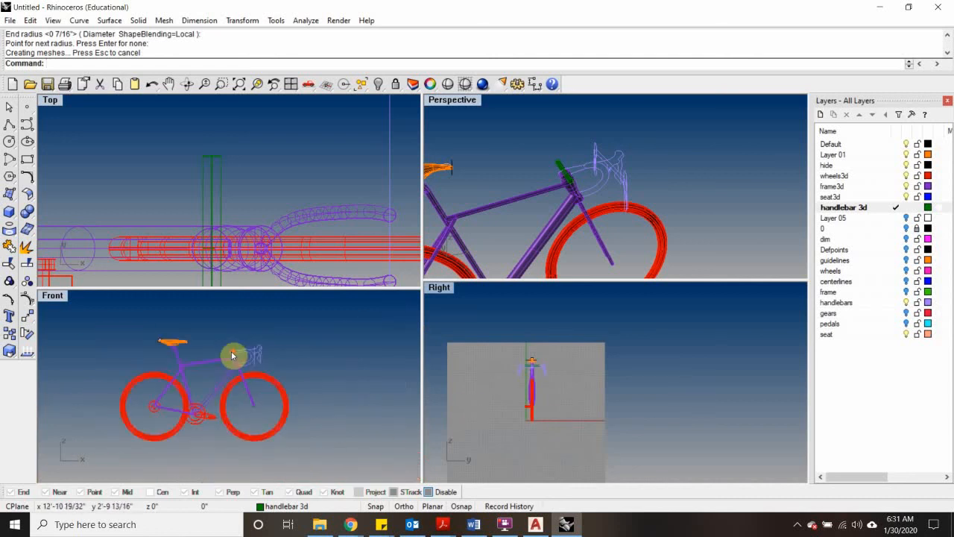
# Step: Place "Road Bike Side View Image" from the Week 2 folder as a picture frame beside the bicycle in the Front view
pyautogui.write('PictureFrame')
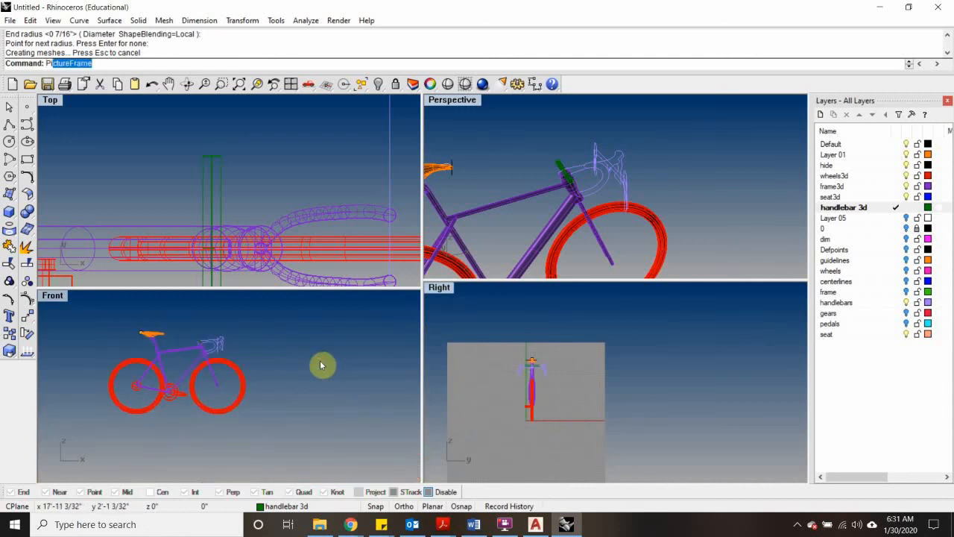
pyautogui.press('Return')
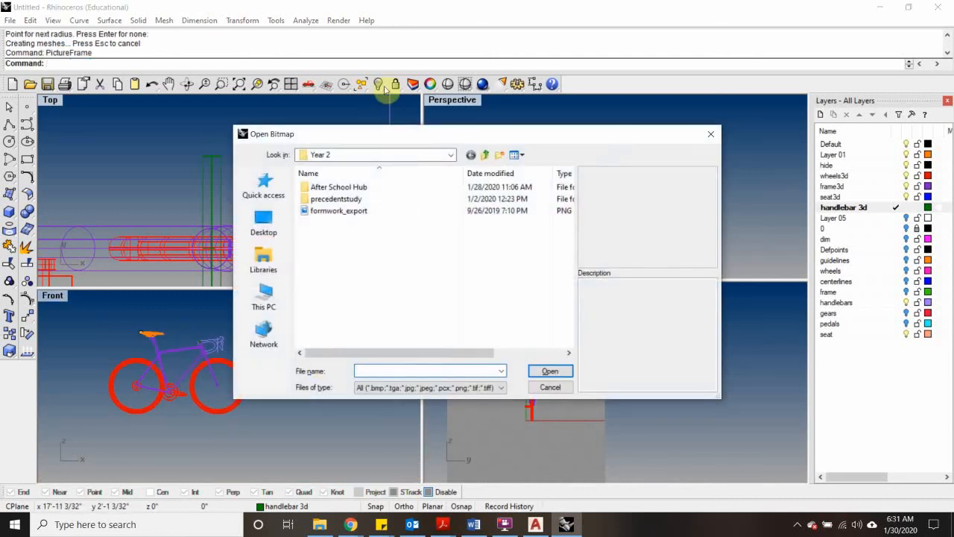
pyautogui.click(364, 159)
pyautogui.click(365, 159)
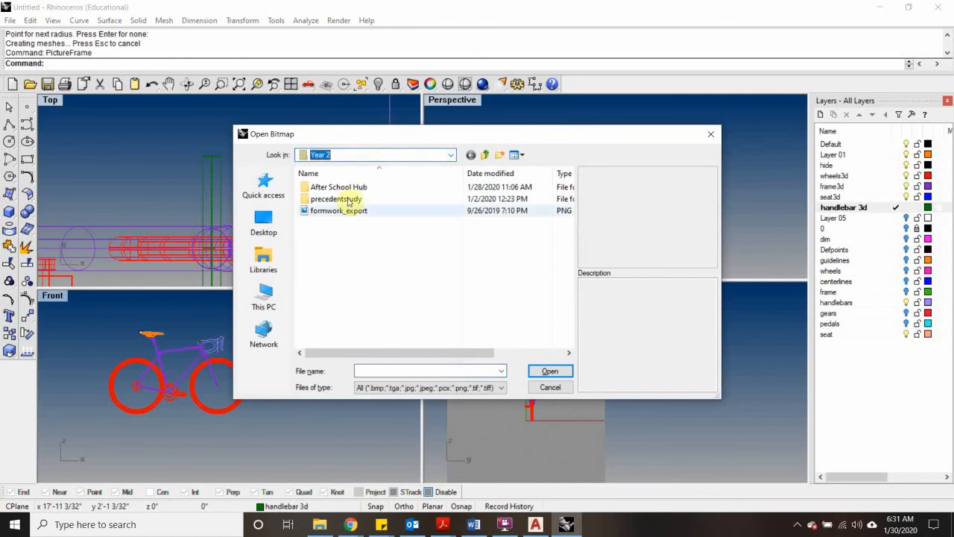
pyautogui.click(362, 155)
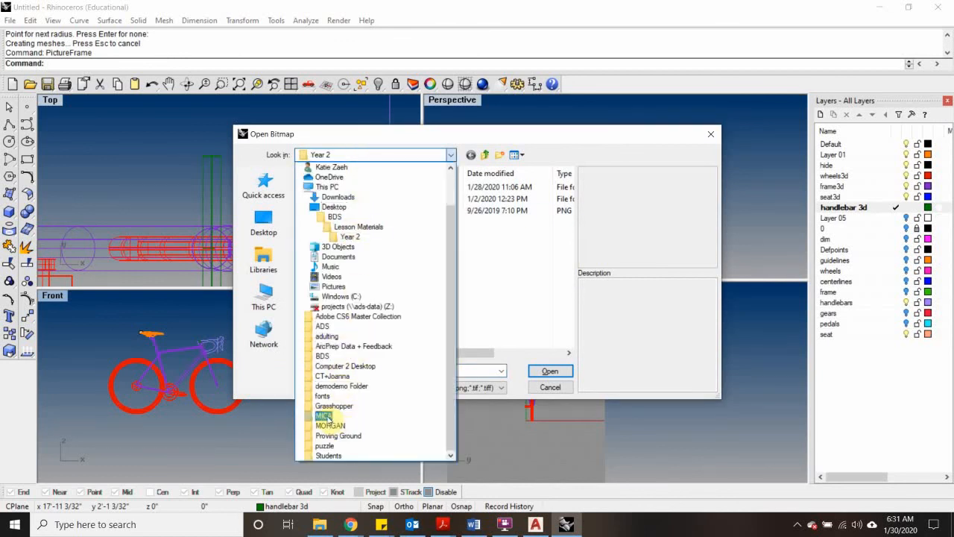
pyautogui.click(325, 419)
pyautogui.doubleClick(325, 245)
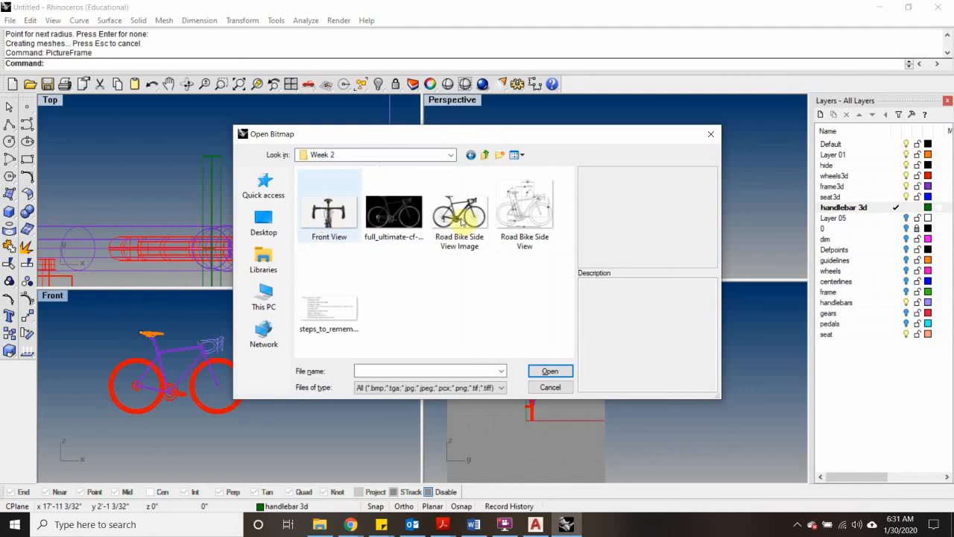
pyautogui.click(550, 372)
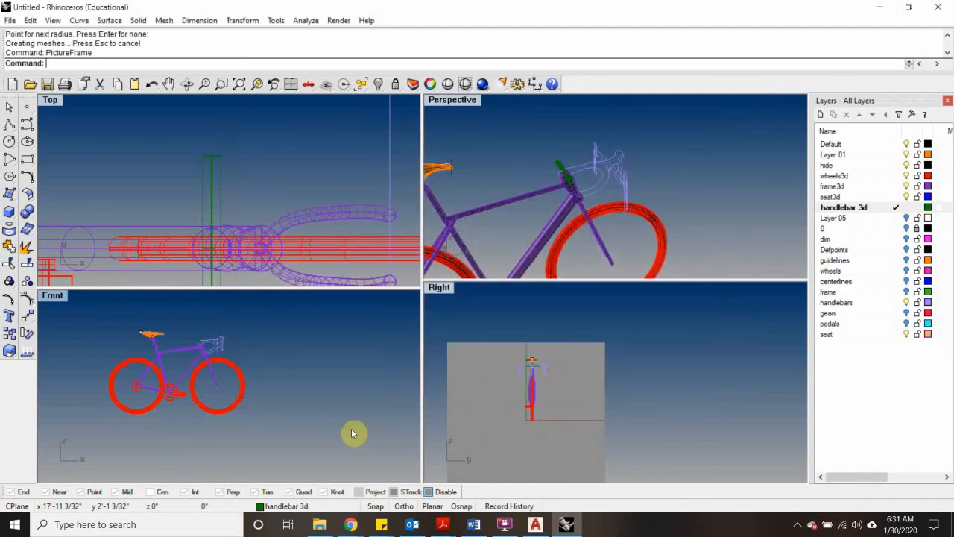
pyautogui.click(277, 404)
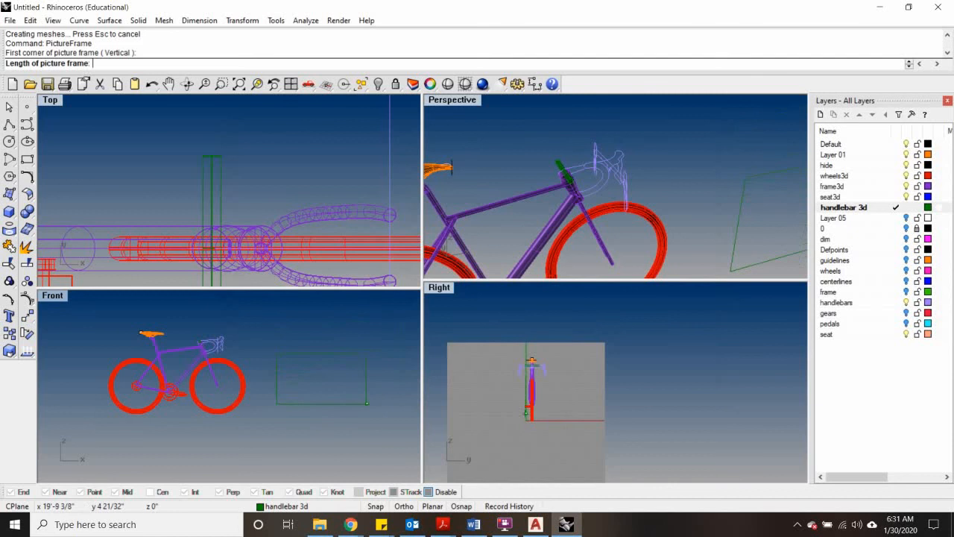
pyautogui.click(316, 383)
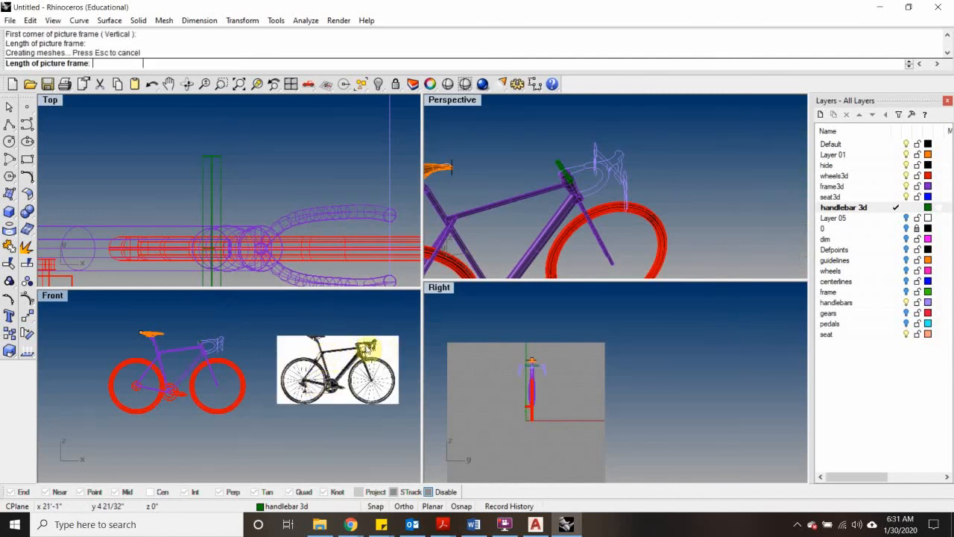
# Step: Examine the stem and handlebar up close in the side view picture in the Front view
pyautogui.scroll(10, 367, 349)
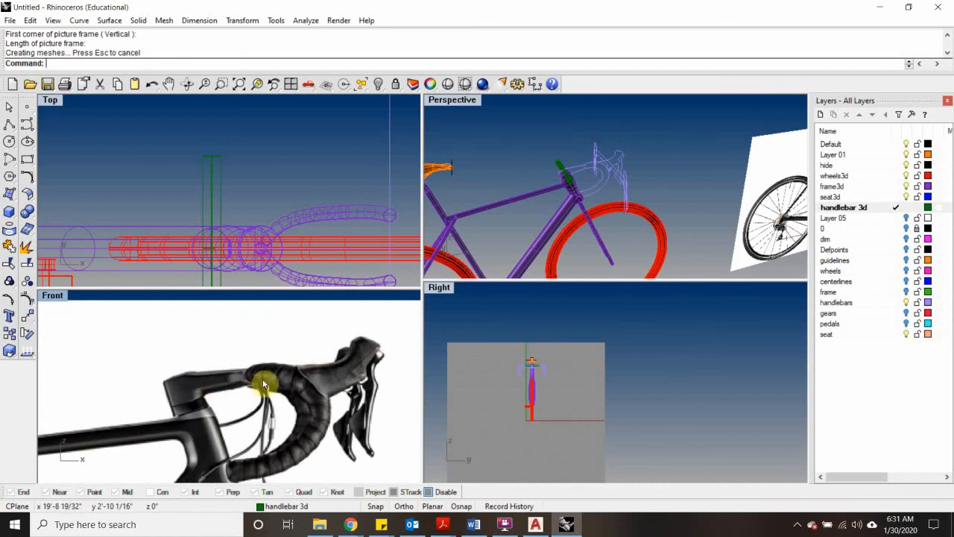
pyautogui.scroll(2, 264, 383)
pyautogui.scroll(-4, 264, 384)
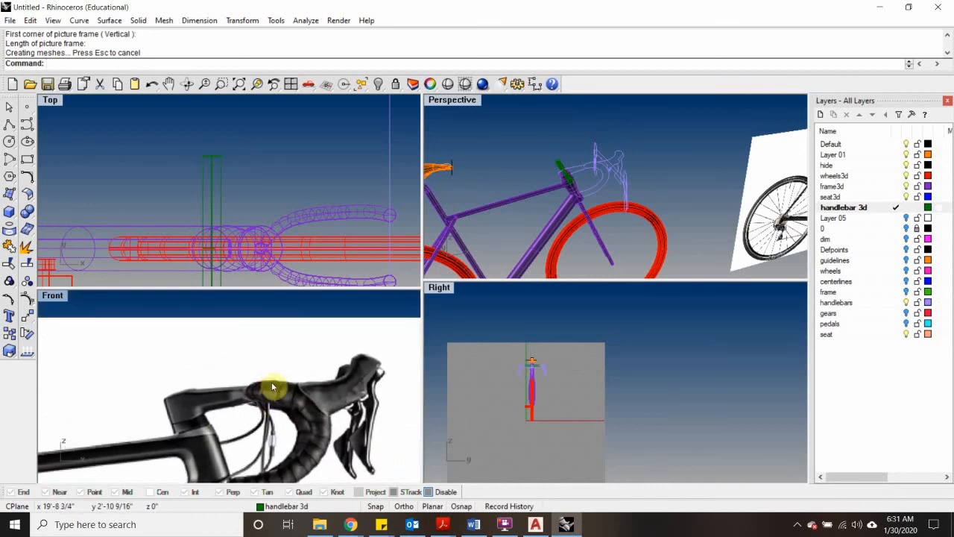
pyautogui.scroll(3, 281, 382)
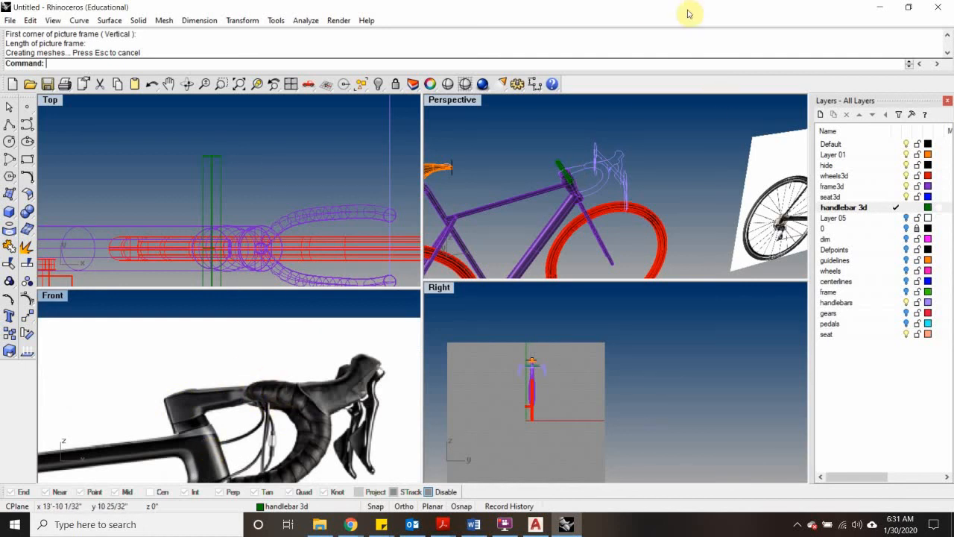
# Step: Switch to Chrome and open the Inflite AL SLX 5.0 Race product page from Canyon's road bikes listing
pyautogui.click(879, 9)
pyautogui.scroll(-7, 373, 220)
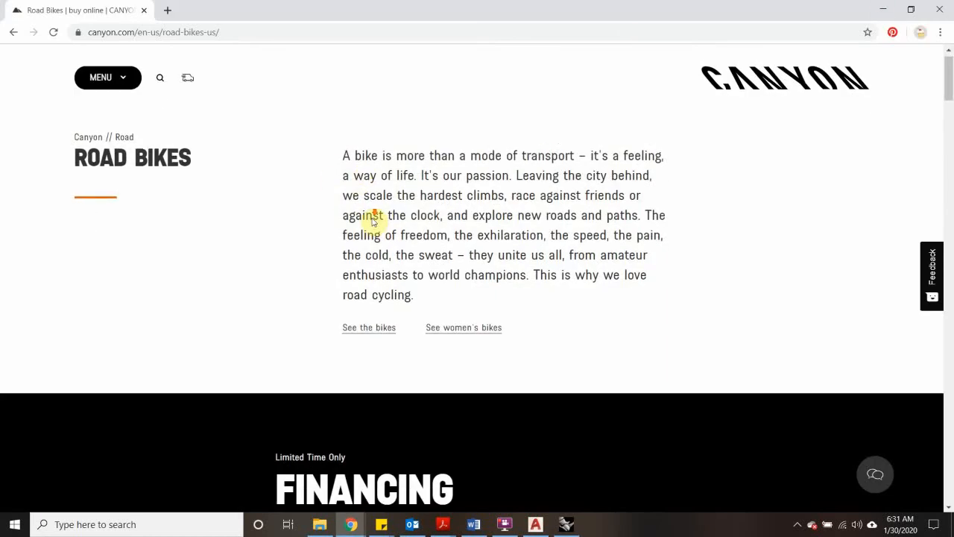
pyautogui.scroll(-6, 374, 222)
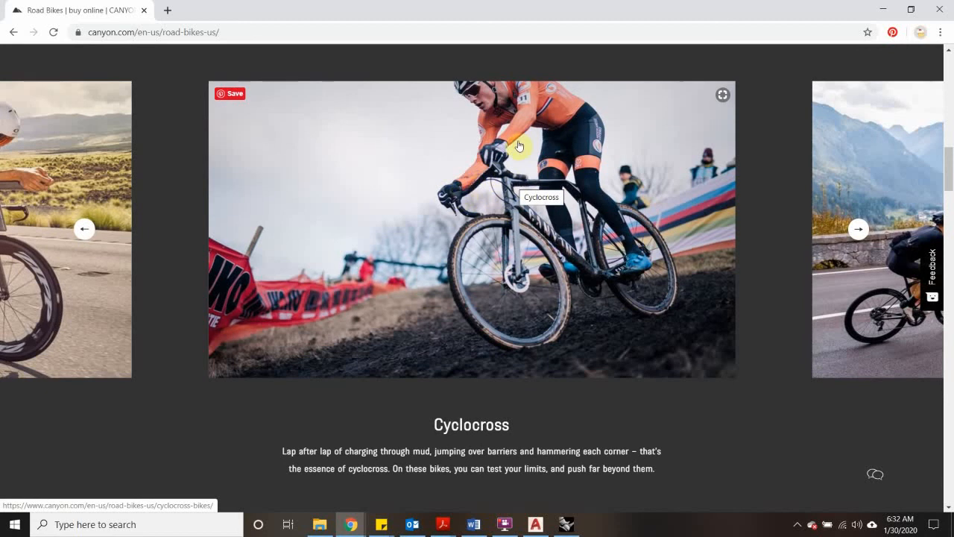
pyautogui.scroll(-6, 380, 206)
pyautogui.scroll(6, 366, 222)
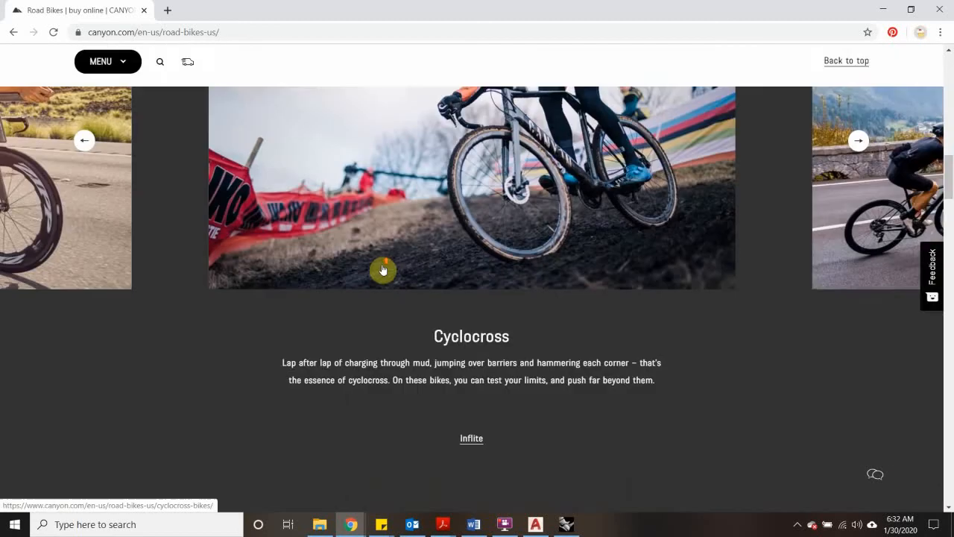
pyautogui.scroll(-8, 554, 282)
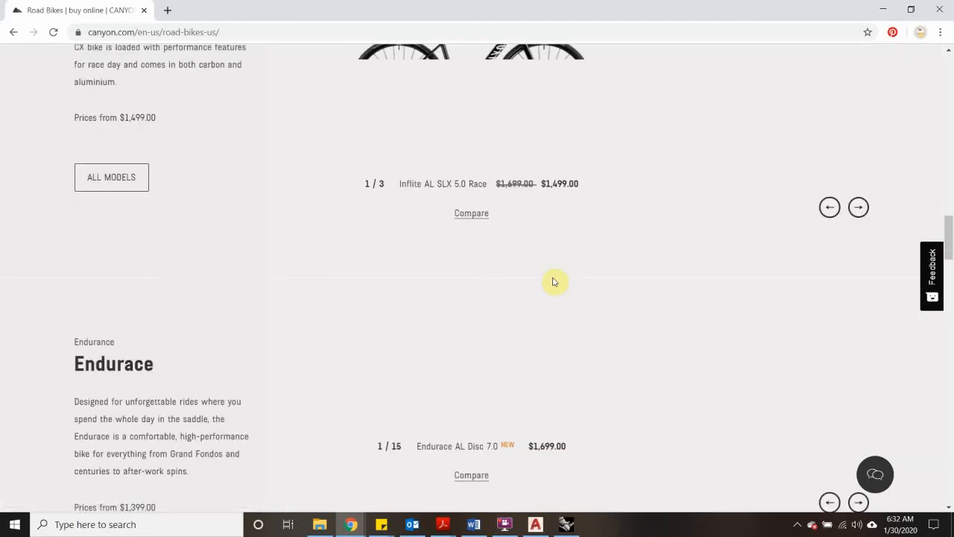
pyautogui.scroll(2, 554, 282)
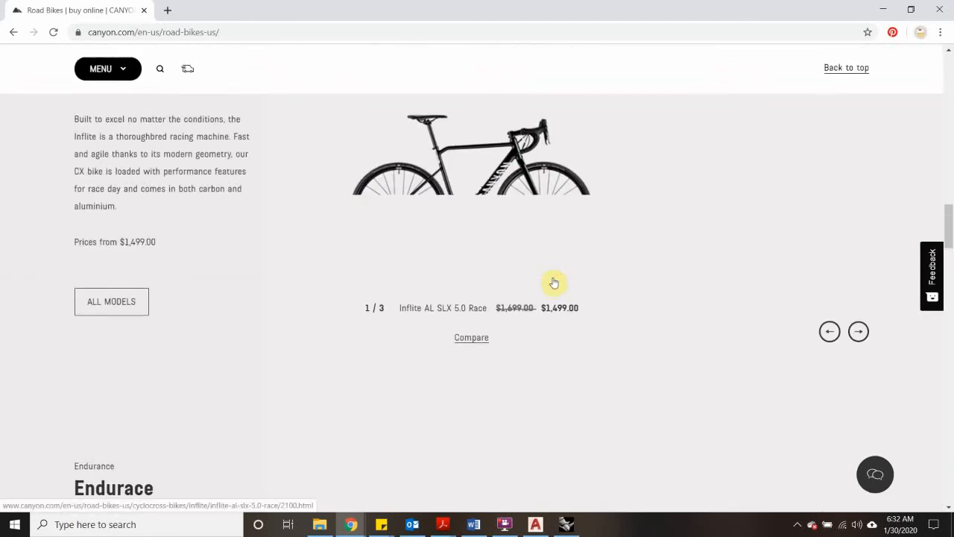
pyautogui.click(512, 149)
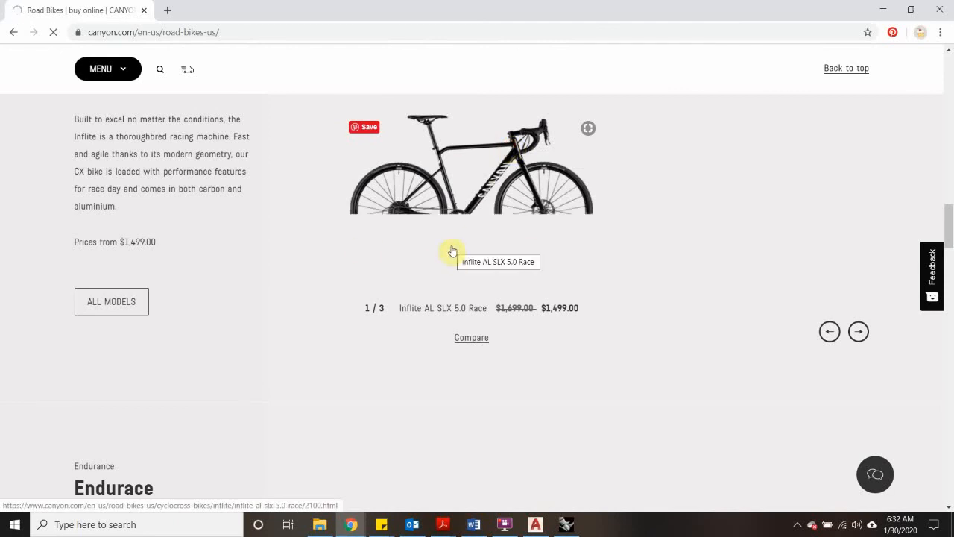
pyautogui.scroll(-5, 438, 196)
pyautogui.scroll(5, 438, 197)
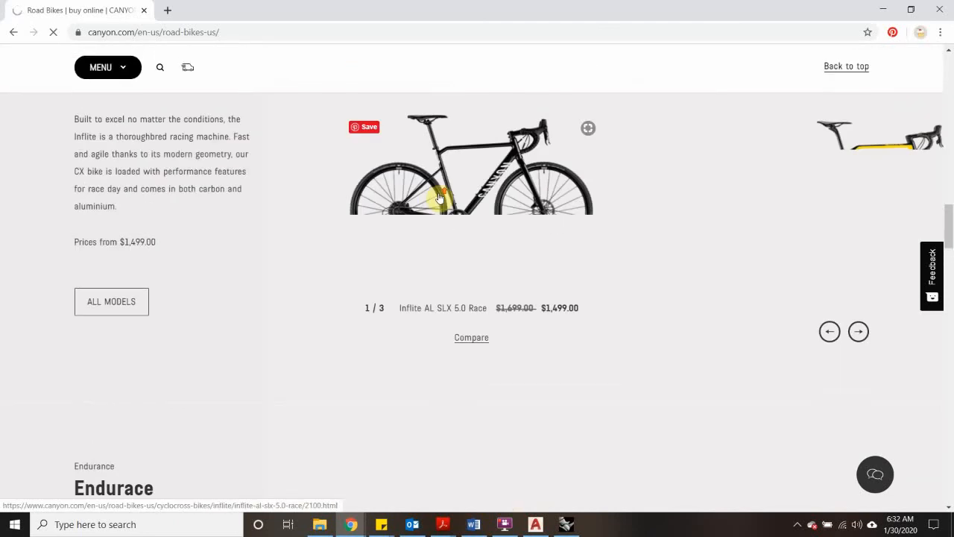
pyautogui.click(537, 189)
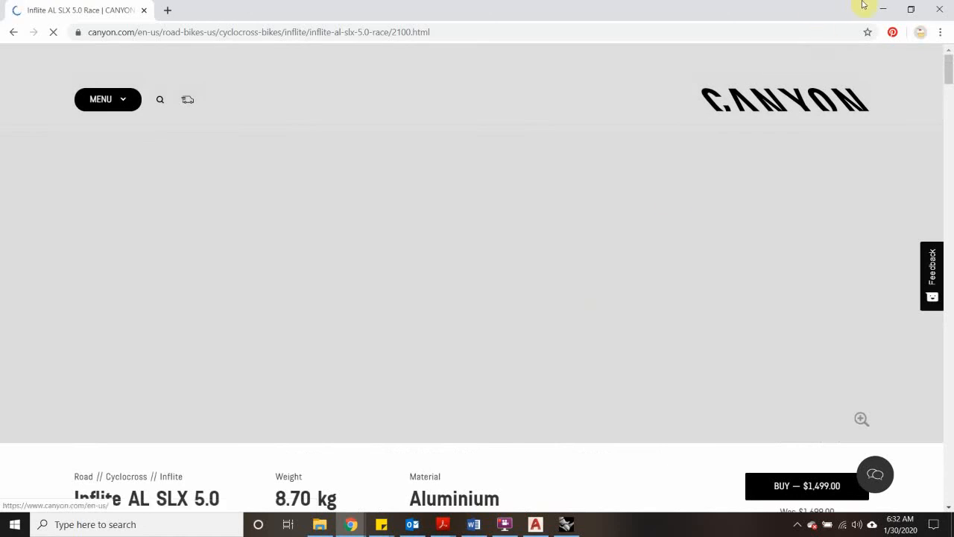
# Step: Minimize the open browser windows and switch back to Rhinoceros
pyautogui.click(883, 9)
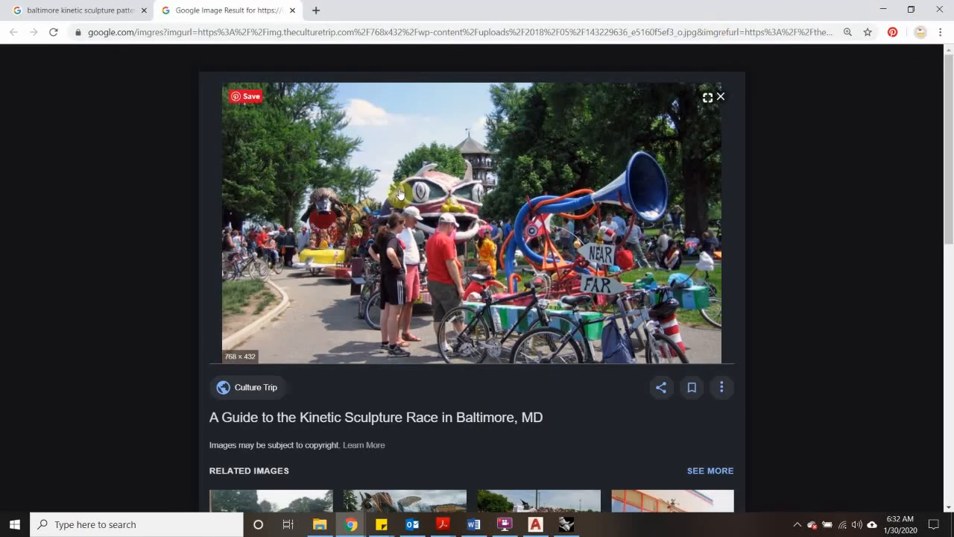
pyautogui.click(886, 9)
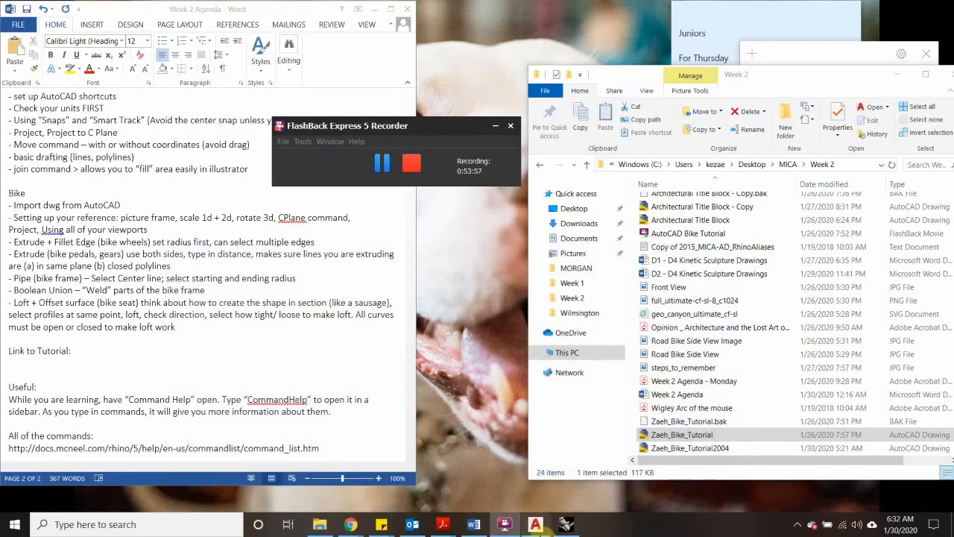
pyautogui.click(567, 524)
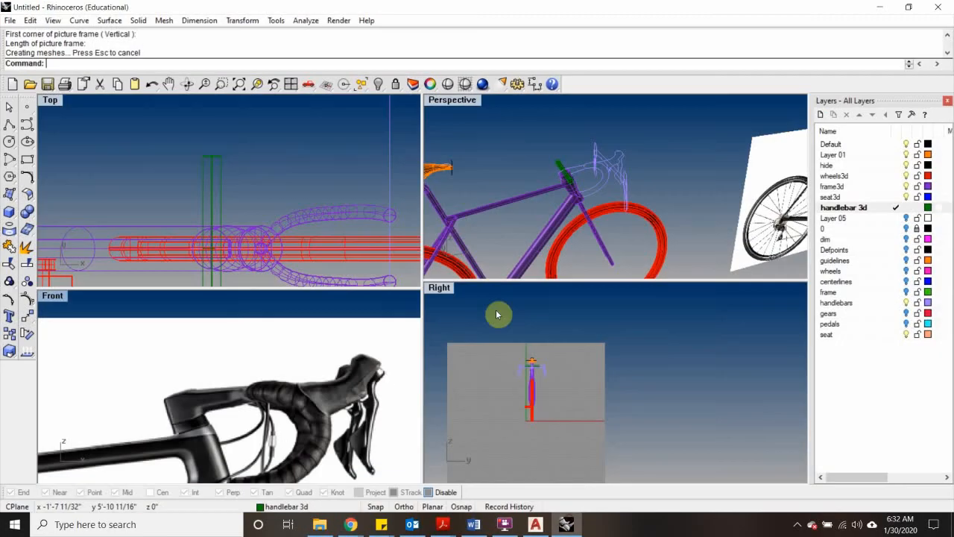
# Step: Move the handlebar pipe and its center line forward in the Front view, from the stem's rear end onto the handlebar outline
pyautogui.click(207, 182)
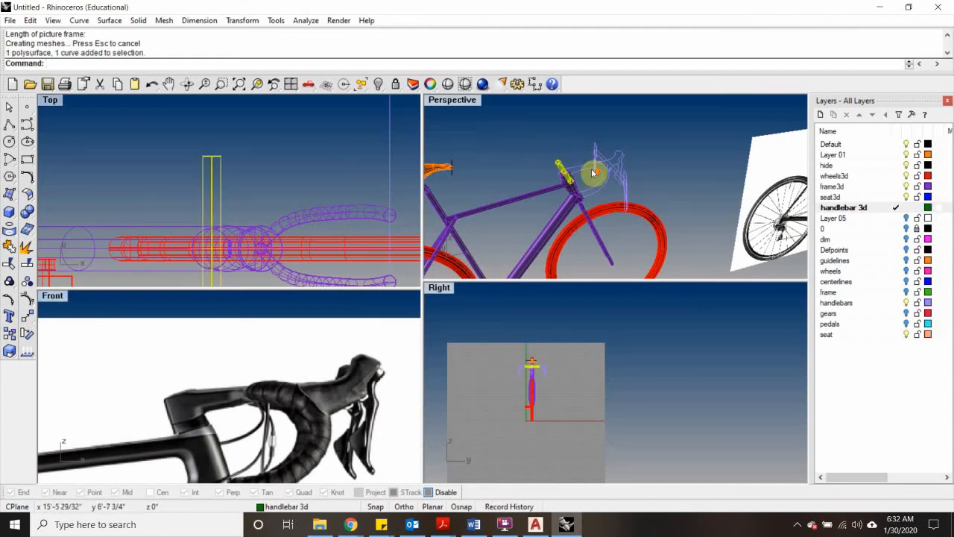
pyautogui.scroll(3, 592, 175)
pyautogui.scroll(-5, 232, 376)
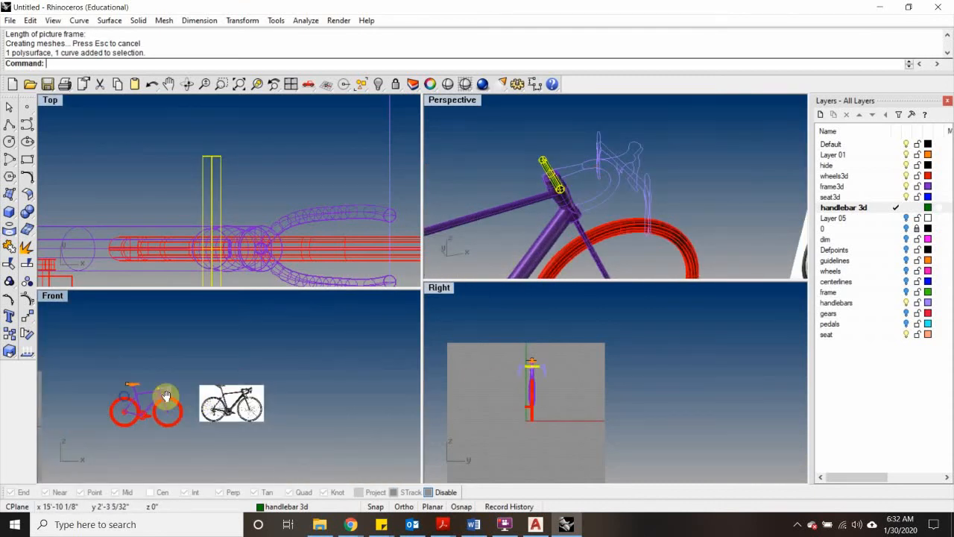
pyautogui.scroll(6, 186, 388)
pyautogui.write('M')
pyautogui.press('Return')
pyautogui.click(229, 340)
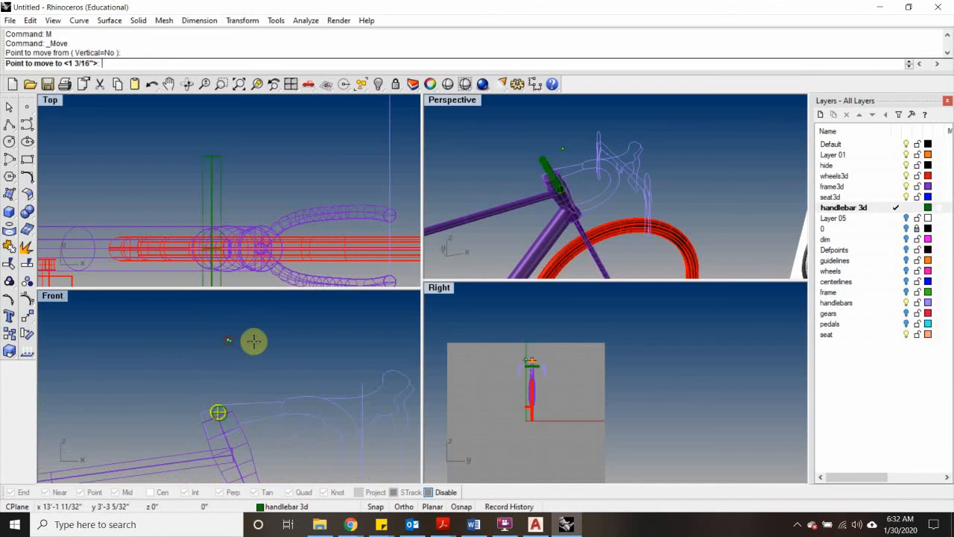
pyautogui.click(299, 334)
pyautogui.scroll(3, 631, 151)
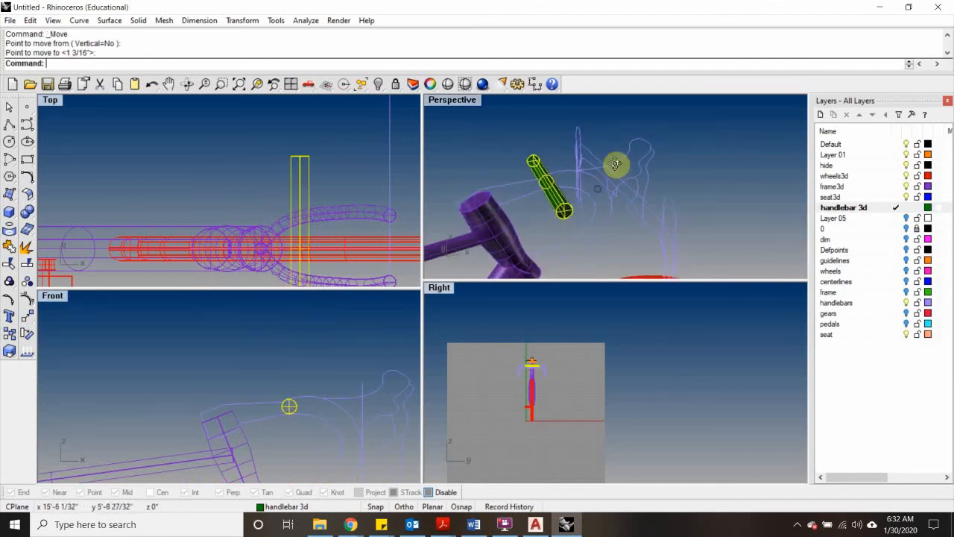
pyautogui.moveTo(616, 164); pyautogui.dragTo(523, 230, button='right')
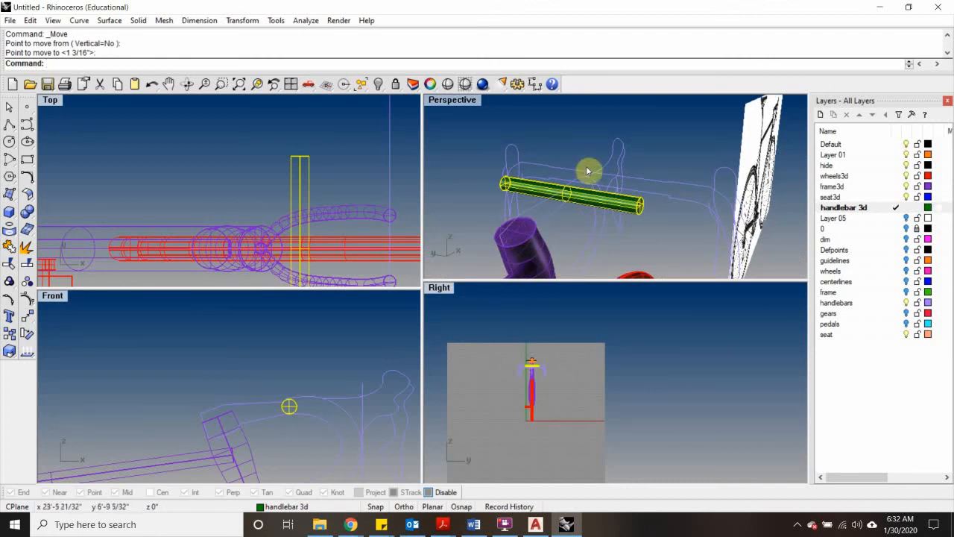
pyautogui.click(690, 147)
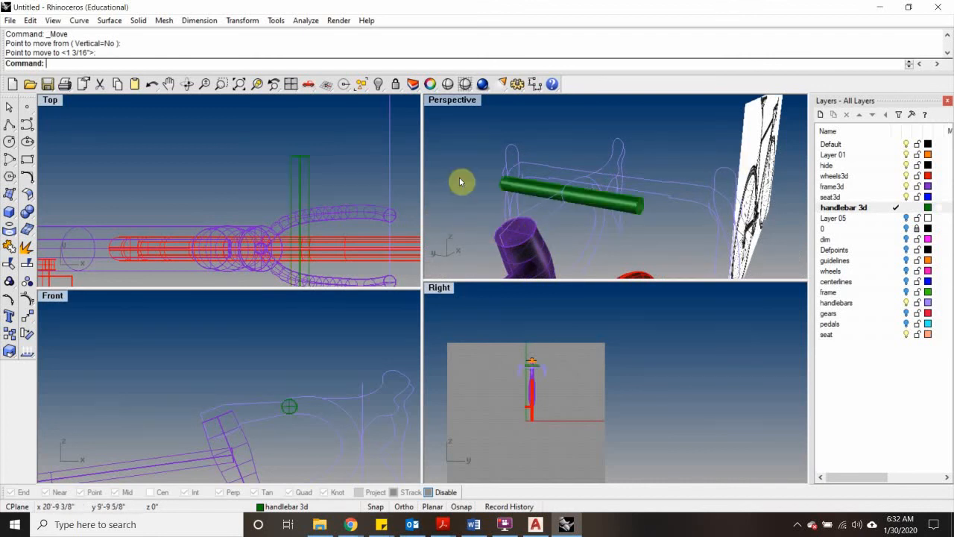
pyautogui.moveTo(281, 269); pyautogui.dragTo(286, 150, button='right')
pyautogui.moveTo(325, 397); pyautogui.dragTo(300, 345, button='right')
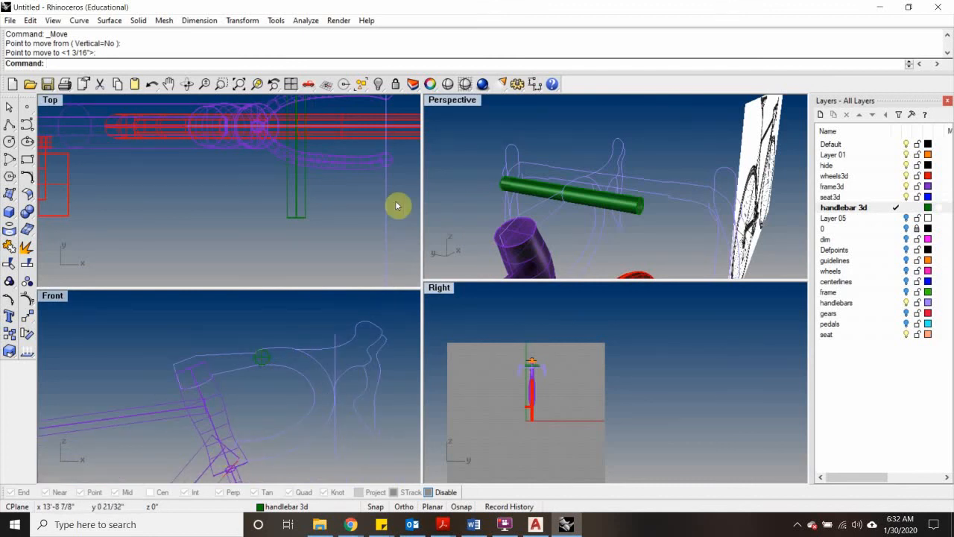
pyautogui.click(26, 124)
pyautogui.scroll(3, 274, 341)
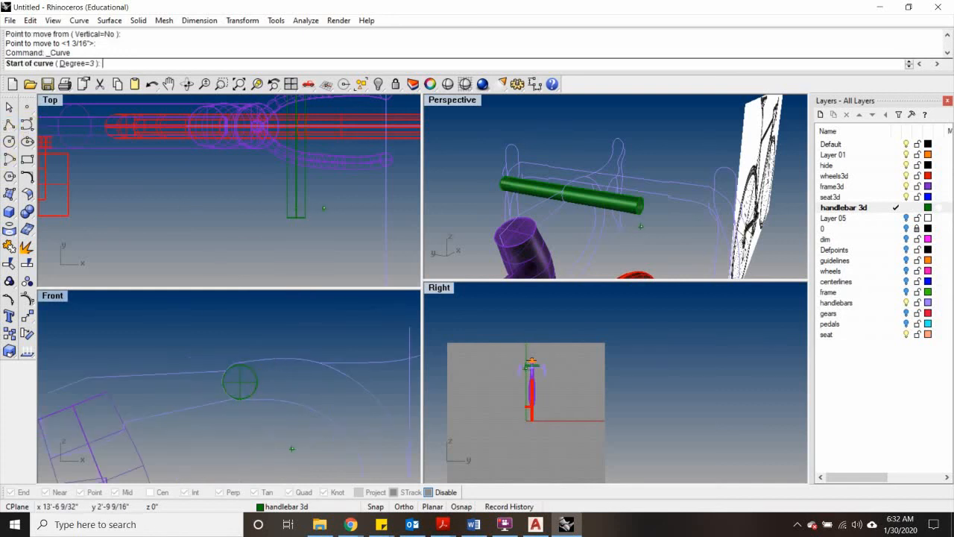
pyautogui.moveTo(292, 449); pyautogui.dragTo(254, 406, button='right')
pyautogui.scroll(2, 217, 369)
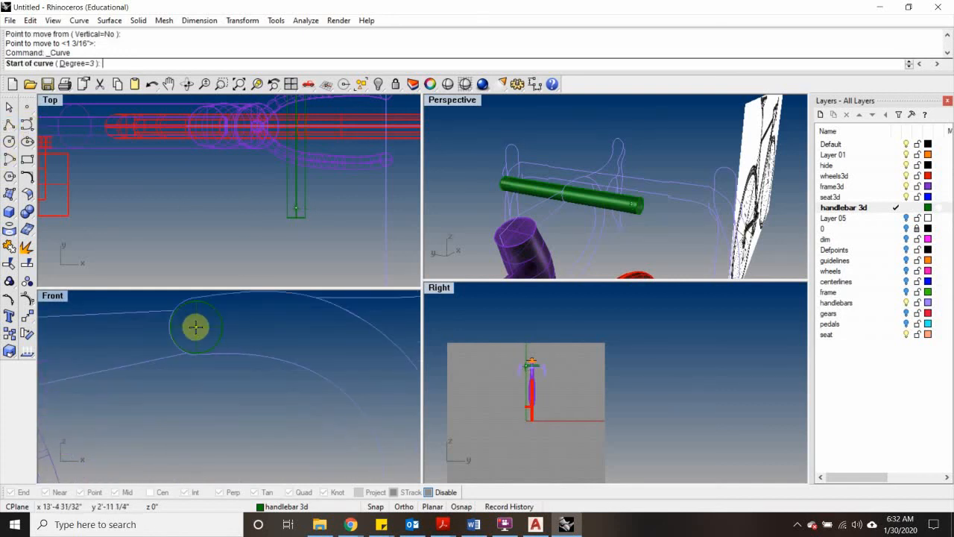
pyautogui.click(195, 326)
pyautogui.click(279, 325)
pyautogui.scroll(-2, 345, 353)
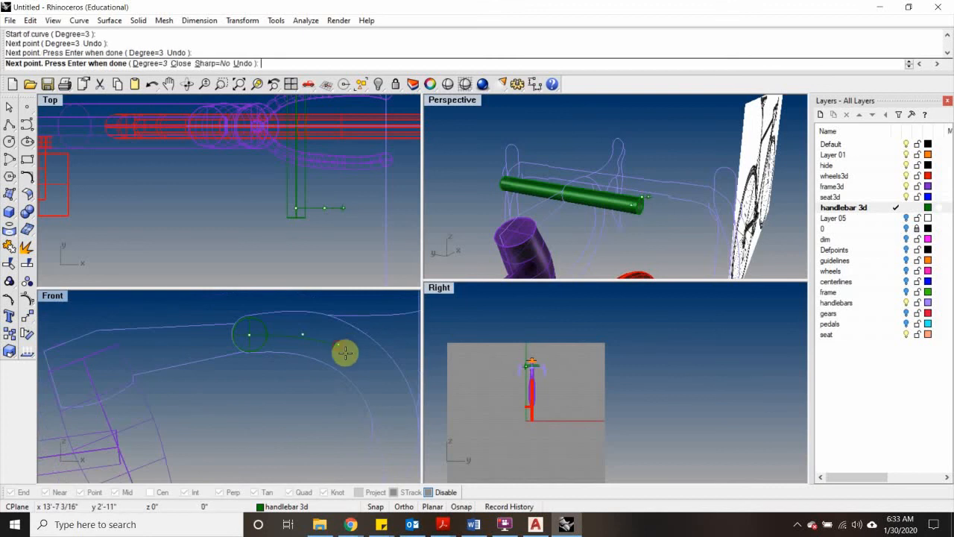
pyautogui.click(312, 355)
pyautogui.scroll(2, 258, 335)
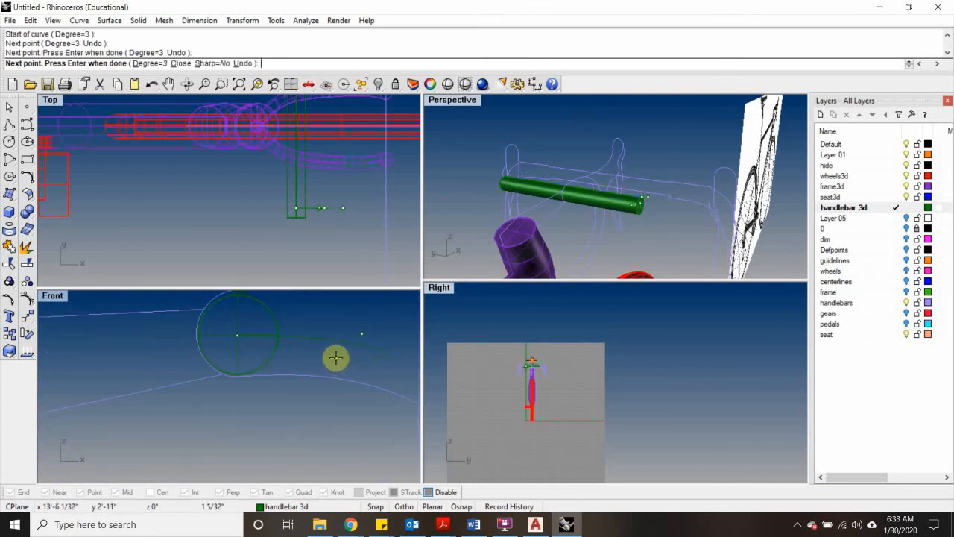
pyautogui.press('Escape')
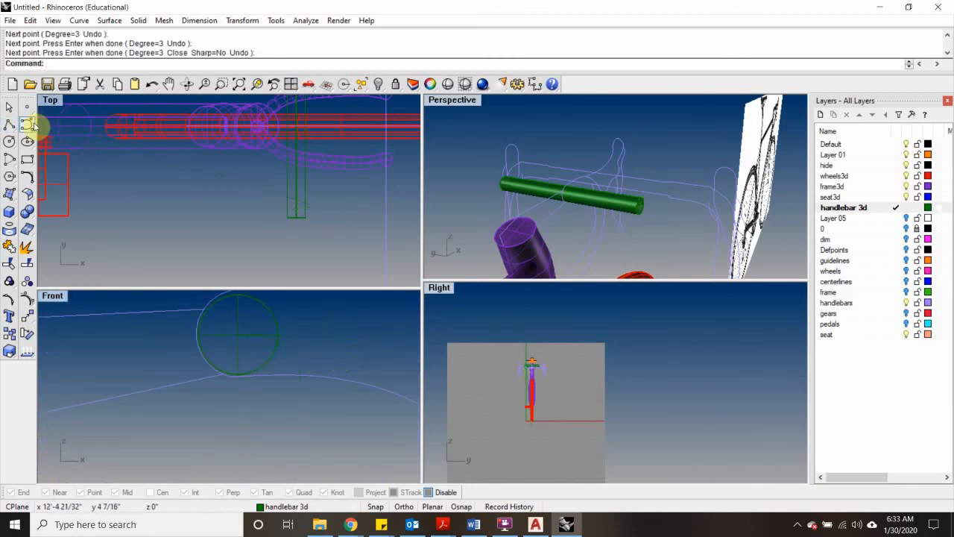
# Step: Draw an interpolated curve in the Front view from the pipe's center along the middle of the drop handlebar outline to its lower end
pyautogui.click(32, 127)
pyautogui.click(65, 143)
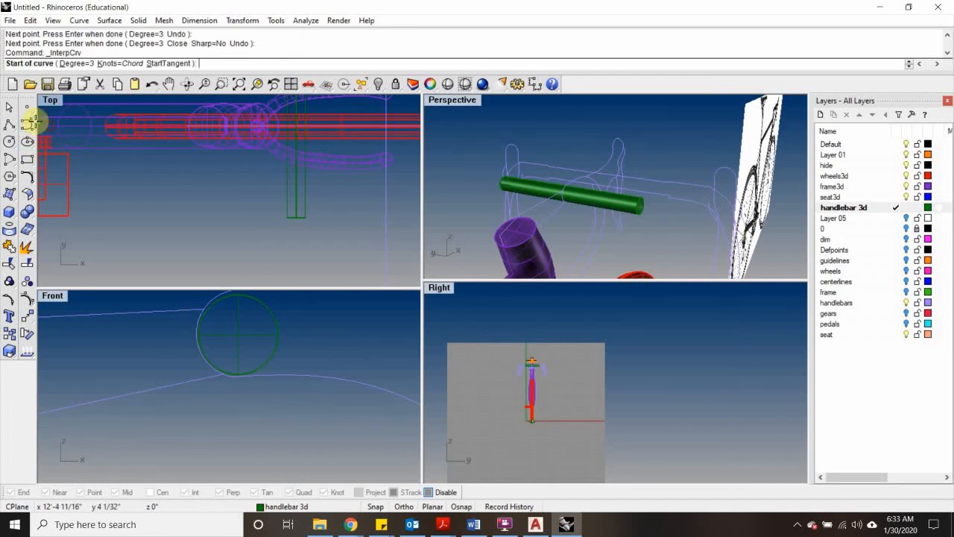
pyautogui.click(29, 125)
pyautogui.click(66, 143)
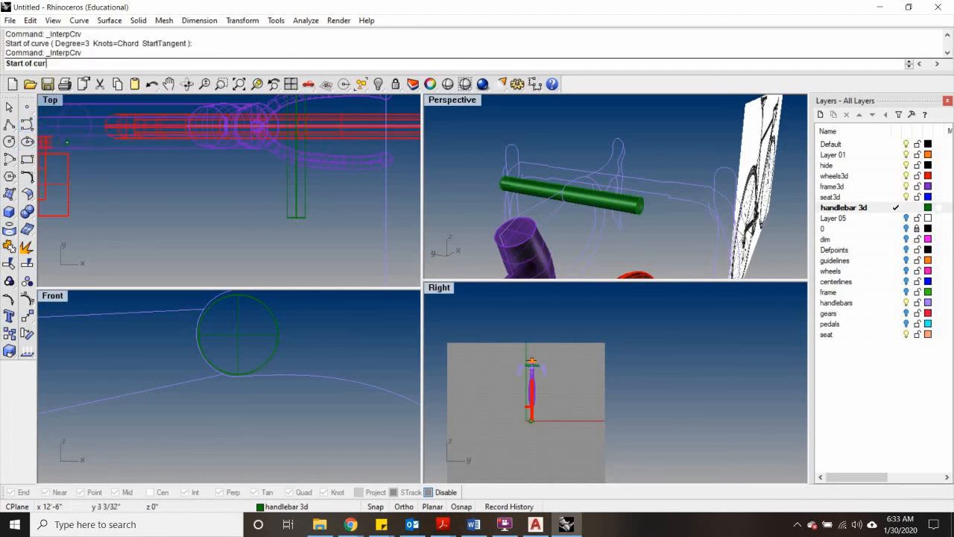
pyautogui.click(240, 334)
pyautogui.scroll(-2, 294, 331)
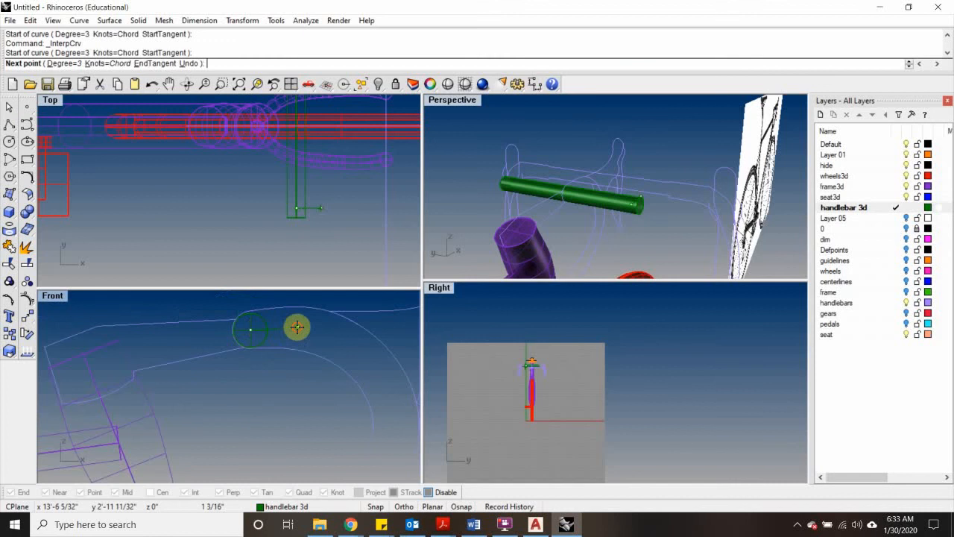
pyautogui.click(297, 326)
pyautogui.click(350, 345)
pyautogui.scroll(2, 329, 341)
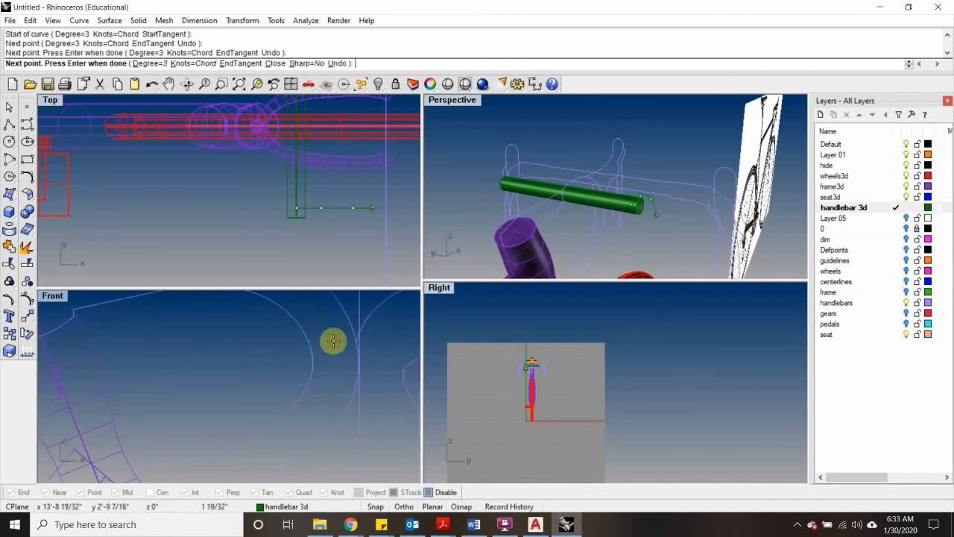
pyautogui.click(333, 340)
pyautogui.click(327, 401)
pyautogui.moveTo(271, 451); pyautogui.dragTo(287, 395, button='right')
pyautogui.click(285, 399)
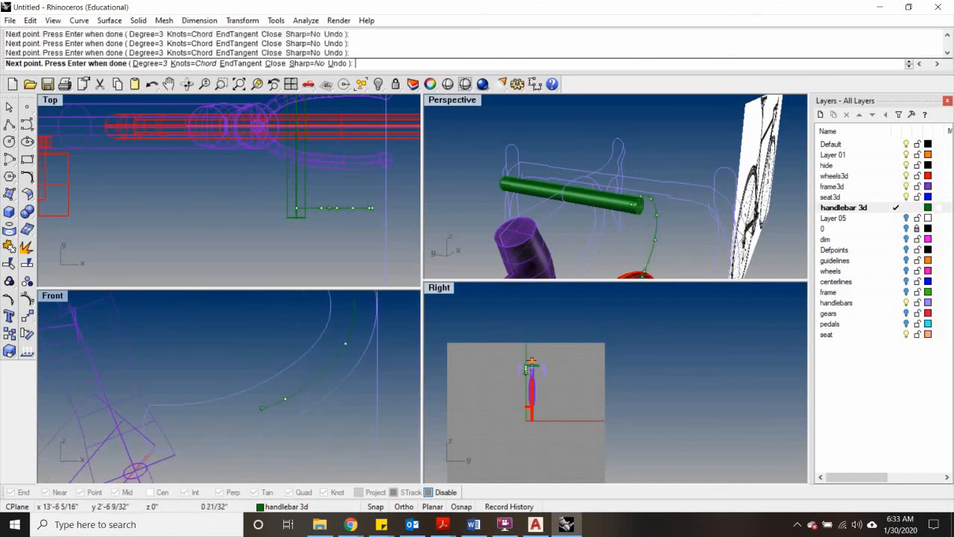
pyautogui.click(136, 428)
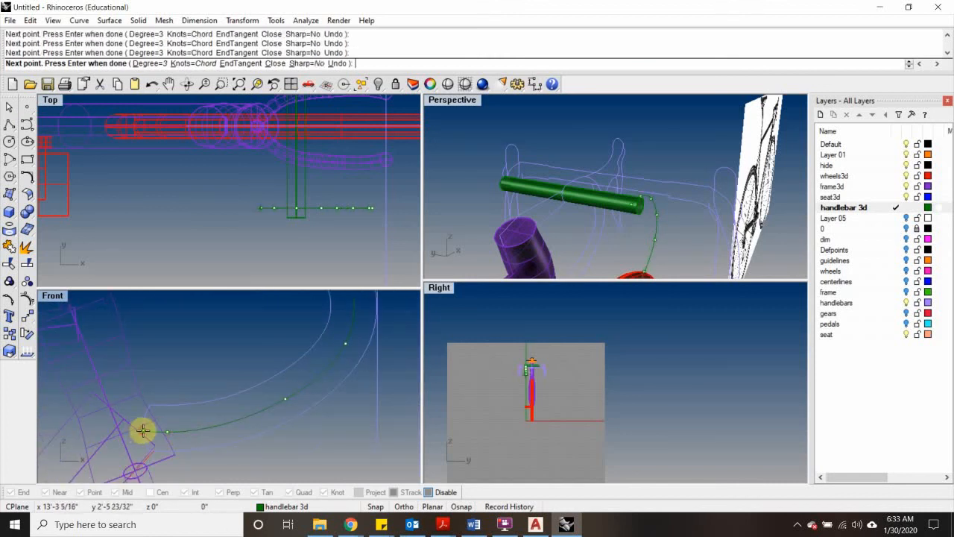
pyautogui.press('Return')
# Step: Turn on the control points of the new handlebar drop curve
pyautogui.click(206, 422)
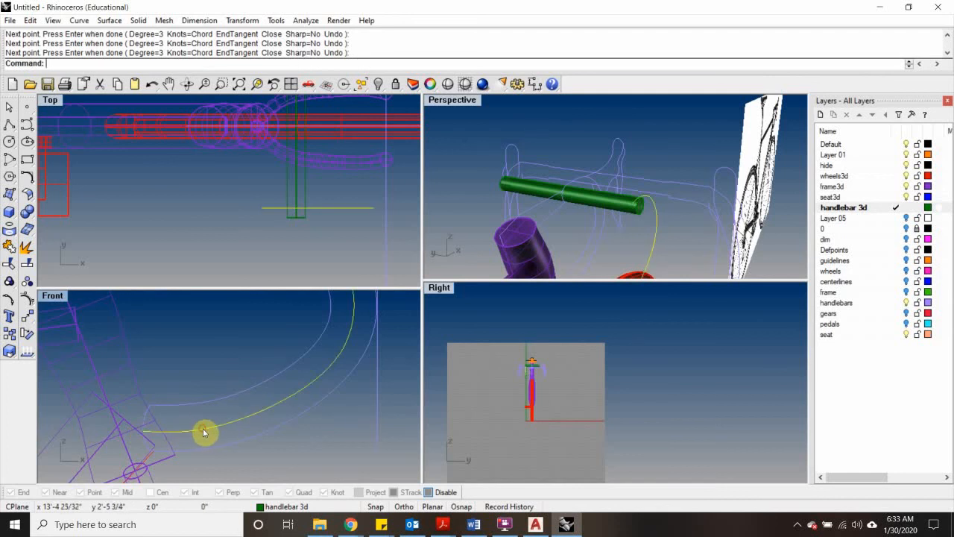
pyautogui.write('PointsOn')
pyautogui.press('Return')
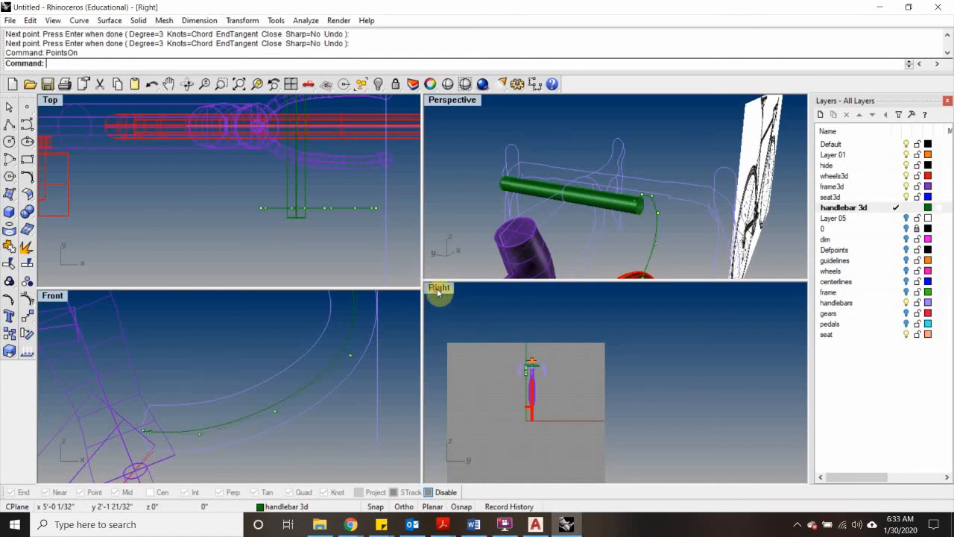
# Step: In the Right view, move the drop curve's four lowest control points about 4 1/16" outward to the middle of the drop outline's lower end
pyautogui.doubleClick(438, 288)
pyautogui.scroll(5, 250, 295)
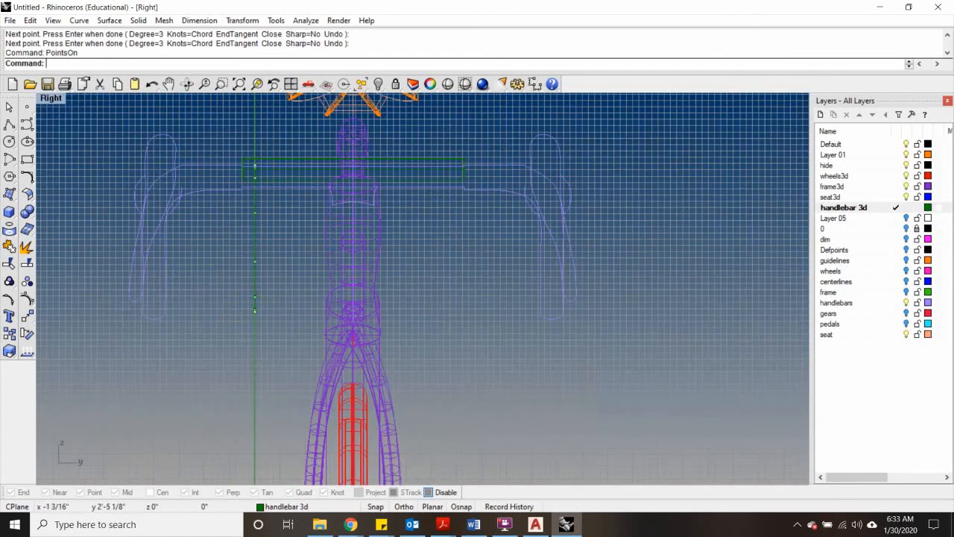
pyautogui.moveTo(224, 324); pyautogui.dragTo(347, 348, button='right')
pyautogui.scroll(4, 364, 321)
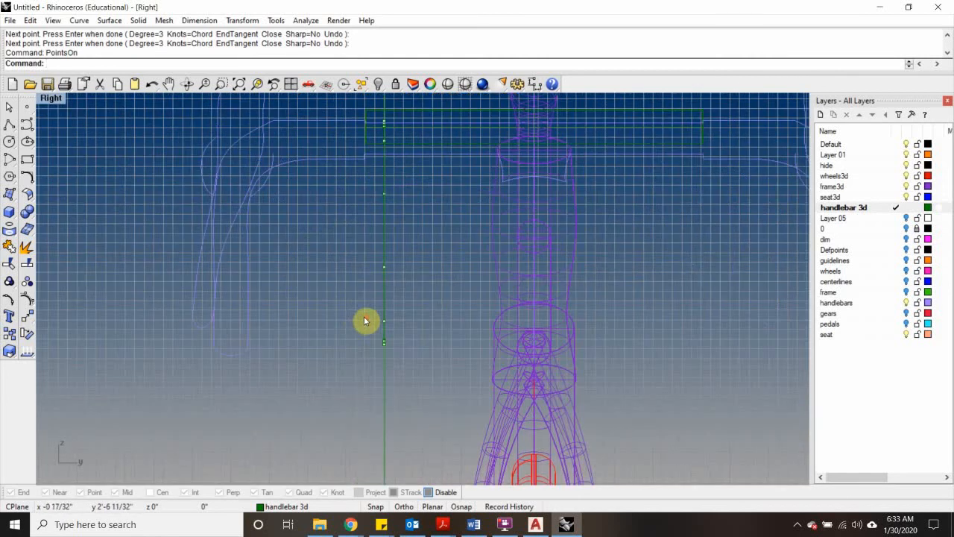
pyautogui.moveTo(346, 307); pyautogui.dragTo(429, 376)
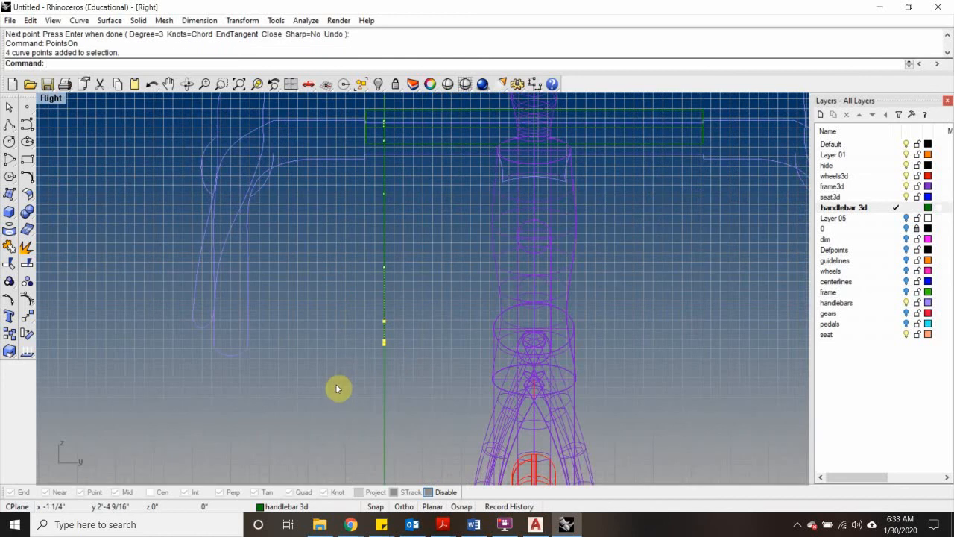
pyautogui.write('M')
pyautogui.press('Return')
pyautogui.click(337, 386)
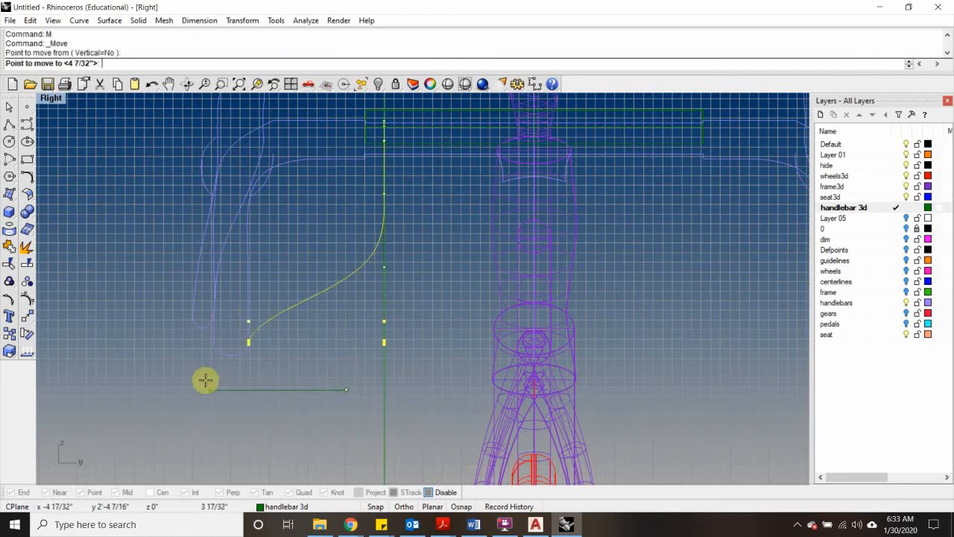
pyautogui.click(190, 381)
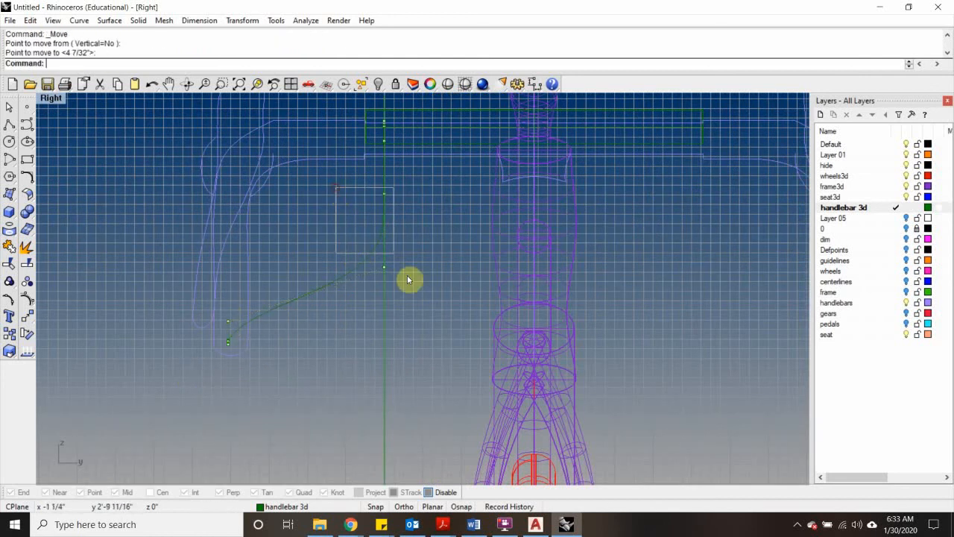
# Step: Move the drop curve's two middle control points outward to the inner side of the drop outline in the Right view
pyautogui.moveTo(407, 276); pyautogui.dragTo(422, 303)
pyautogui.write('M')
pyautogui.press('Return')
pyautogui.click(110, 220)
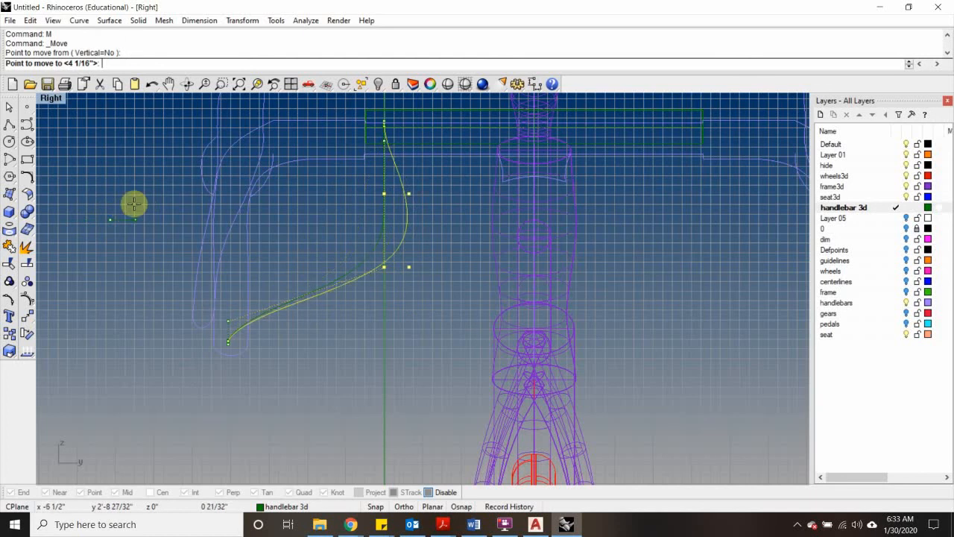
pyautogui.click(135, 204)
pyautogui.write('M')
pyautogui.press('Return')
pyautogui.click(473, 263)
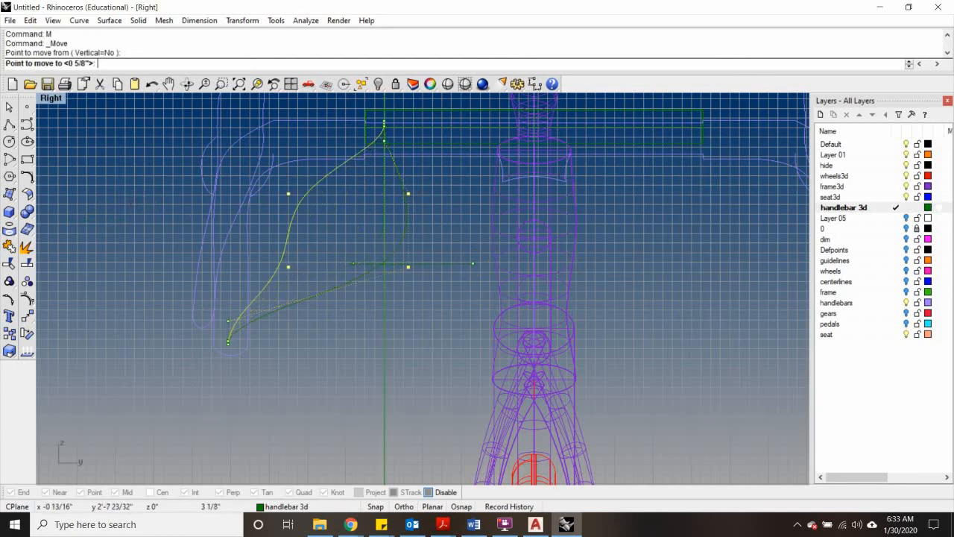
pyautogui.click(327, 251)
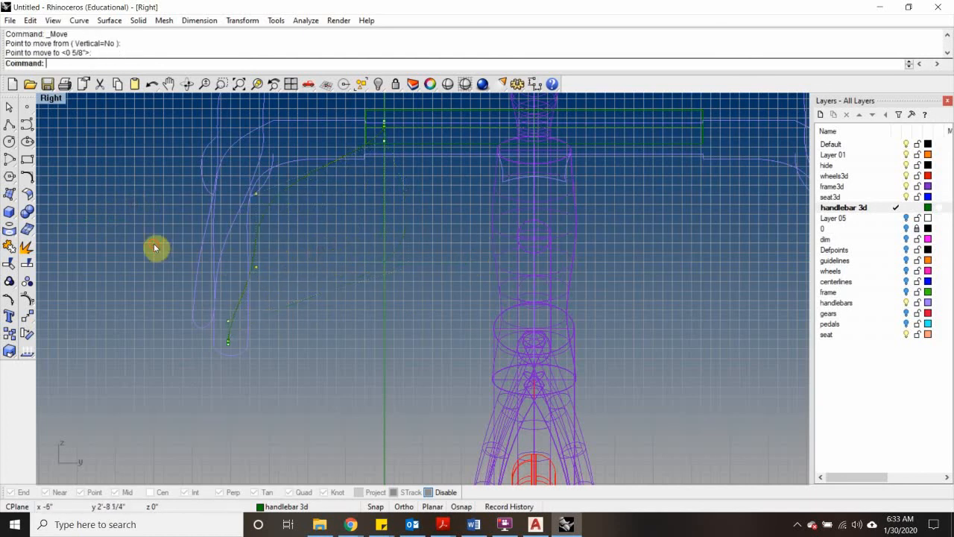
# Step: Move the lower of the two middle control points about 23/32" outward, in line with the curve's lower end
pyautogui.moveTo(155, 247); pyautogui.dragTo(309, 281)
pyautogui.write('M')
pyautogui.press('Return')
pyautogui.click(337, 299)
pyautogui.click(311, 299)
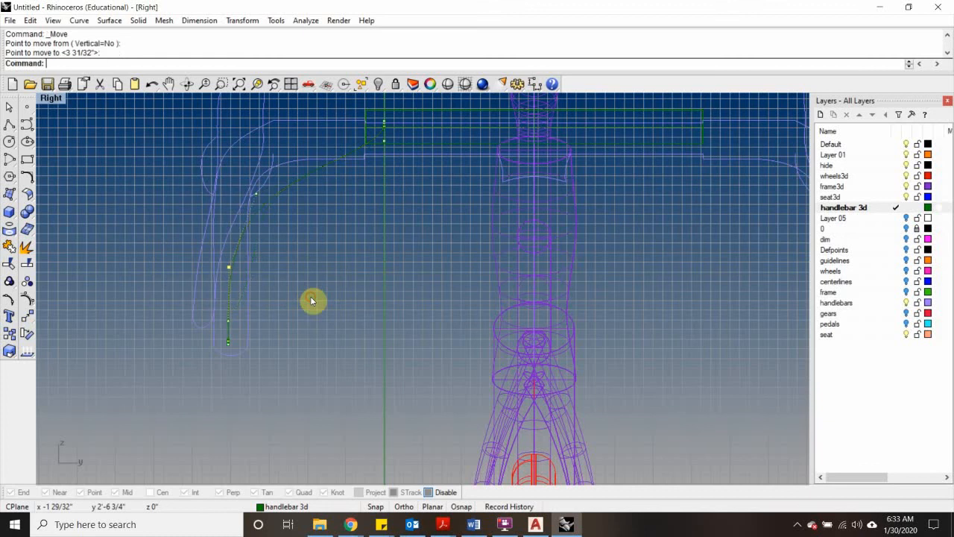
# Step: Move the upper of the two middle control points about 25/32" outward, nearly in line with the points below it
pyautogui.moveTo(315, 254); pyautogui.dragTo(312, 333, button='right')
pyautogui.moveTo(150, 219); pyautogui.dragTo(318, 300)
pyautogui.write('M')
pyautogui.press('Return')
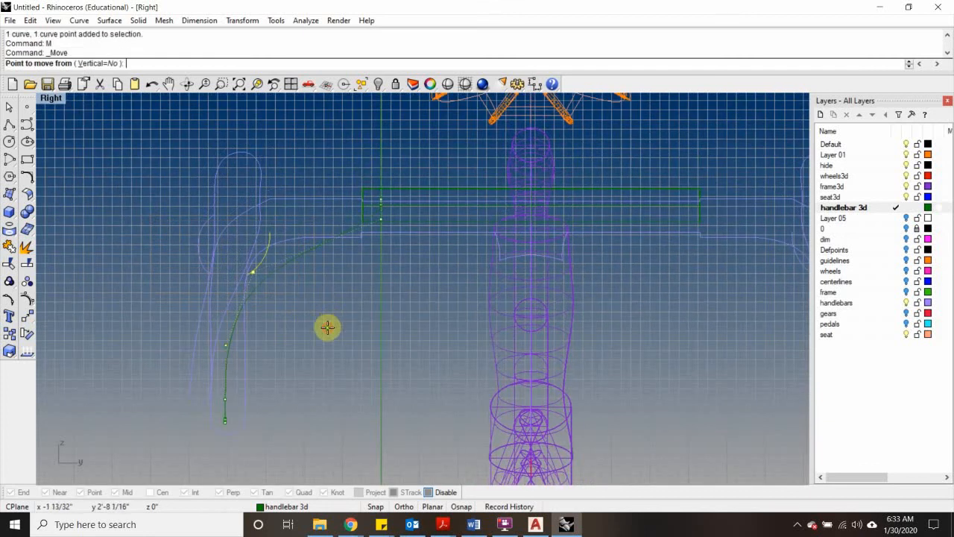
pyautogui.click(327, 327)
pyautogui.click(309, 325)
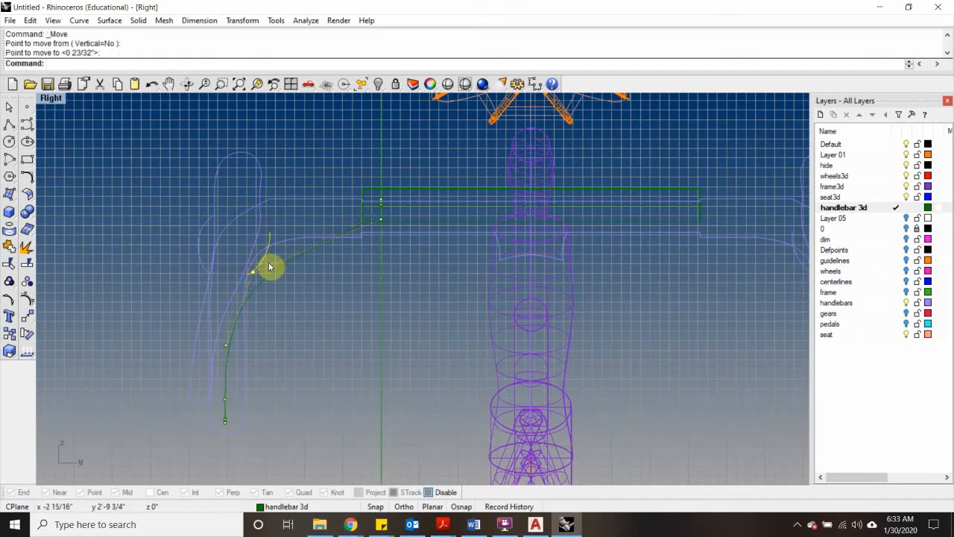
pyautogui.press('Return')
pyautogui.click(322, 310)
pyautogui.click(292, 307)
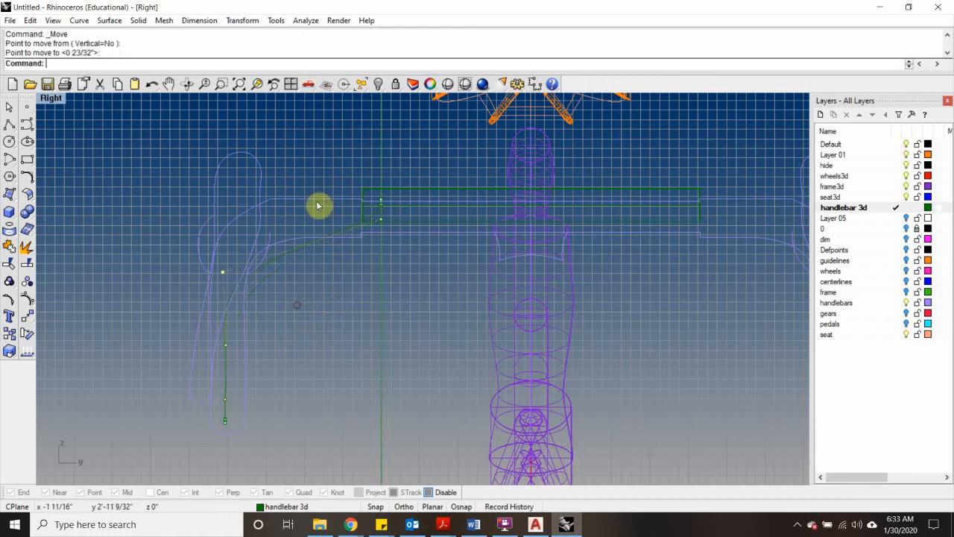
# Step: Move the fourth control point from the pipe end about 3 7/32" outward toward the outline's upper bend
pyautogui.click(380, 218)
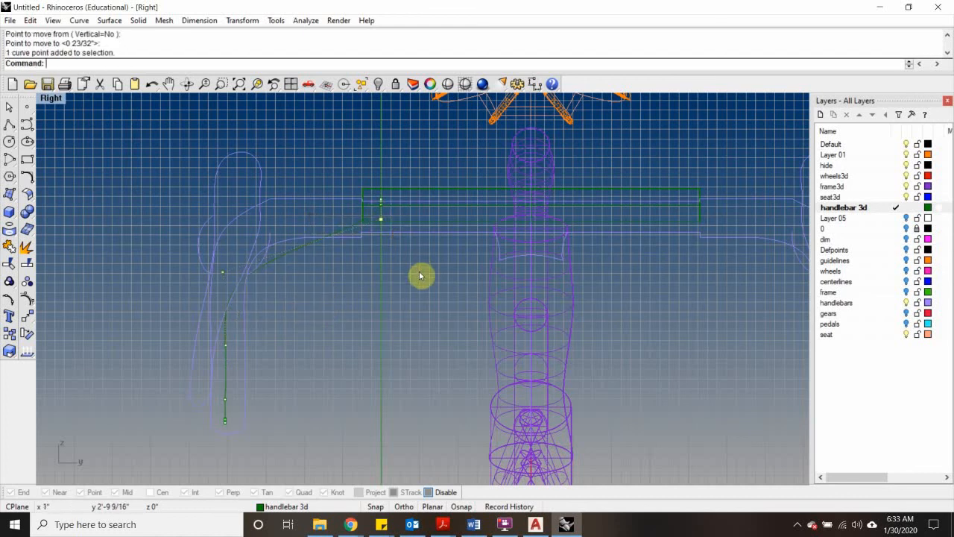
pyautogui.write('M')
pyautogui.press('Return')
pyautogui.click(369, 154)
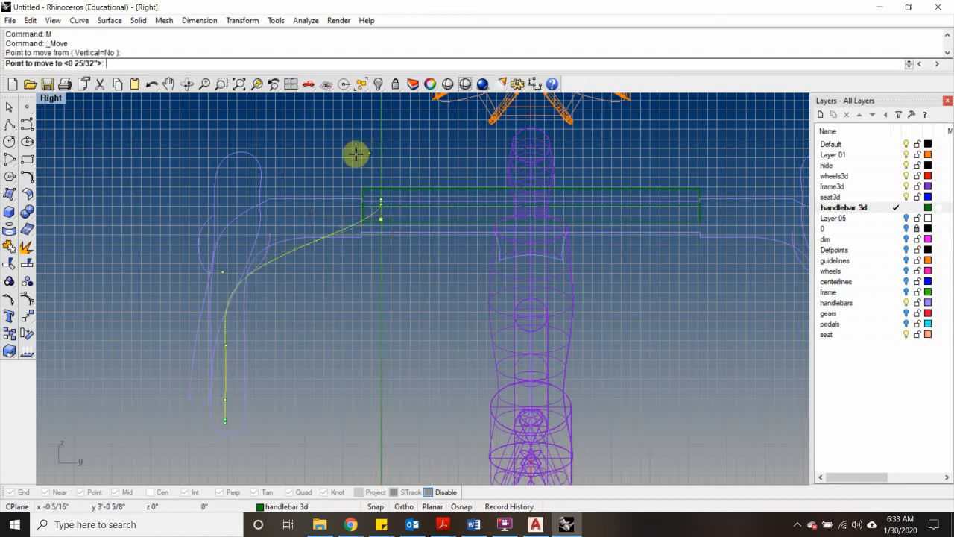
pyautogui.click(241, 144)
# Step: Move the third control point from the pipe end about 2 5/16" outward along the top of the handlebar outline
pyautogui.scroll(5, 379, 198)
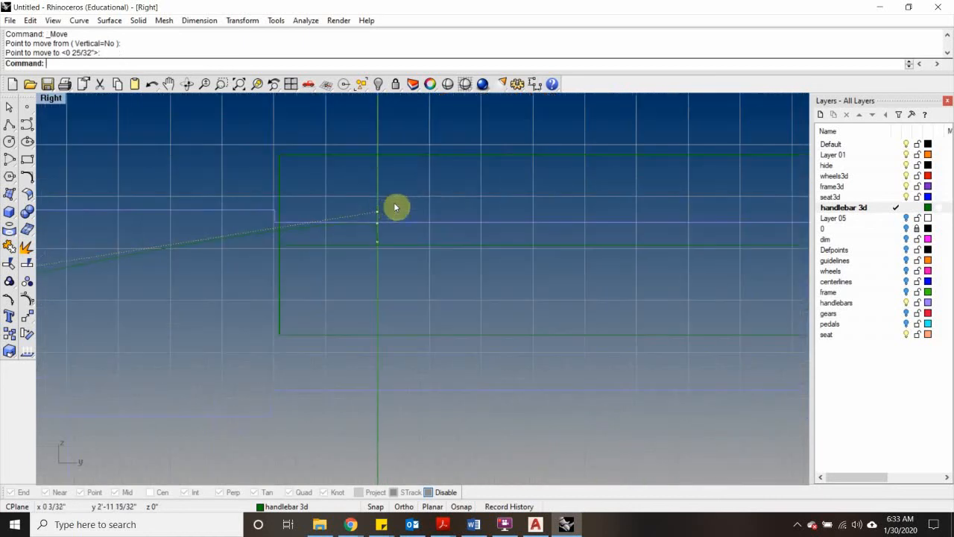
pyautogui.scroll(-4, 383, 213)
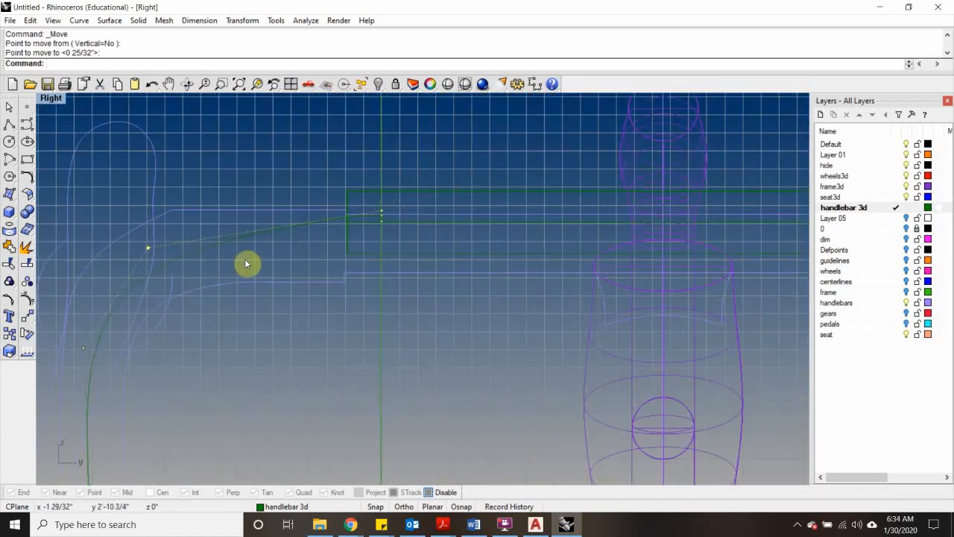
pyautogui.moveTo(246, 263); pyautogui.dragTo(267, 266, button='right')
pyautogui.write('M')
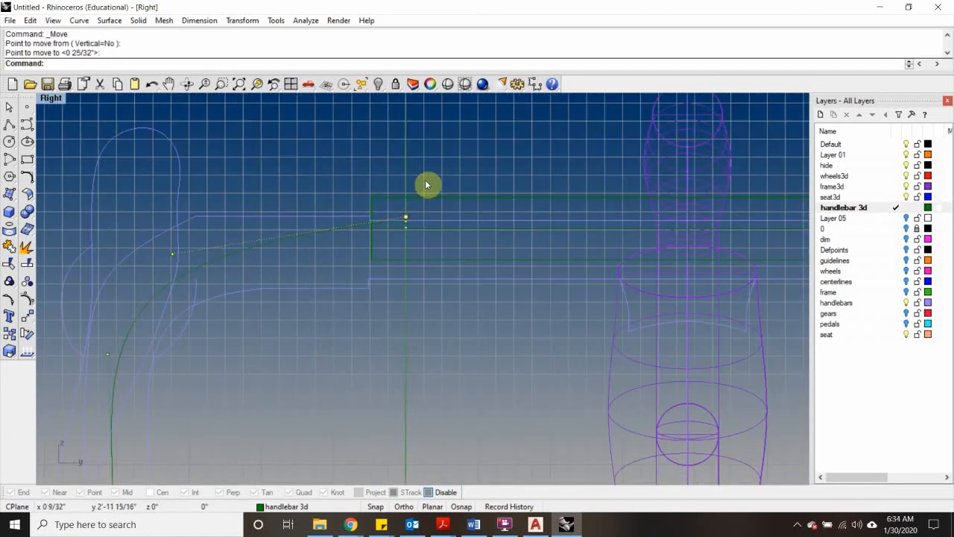
pyautogui.press('Return')
pyautogui.click(443, 158)
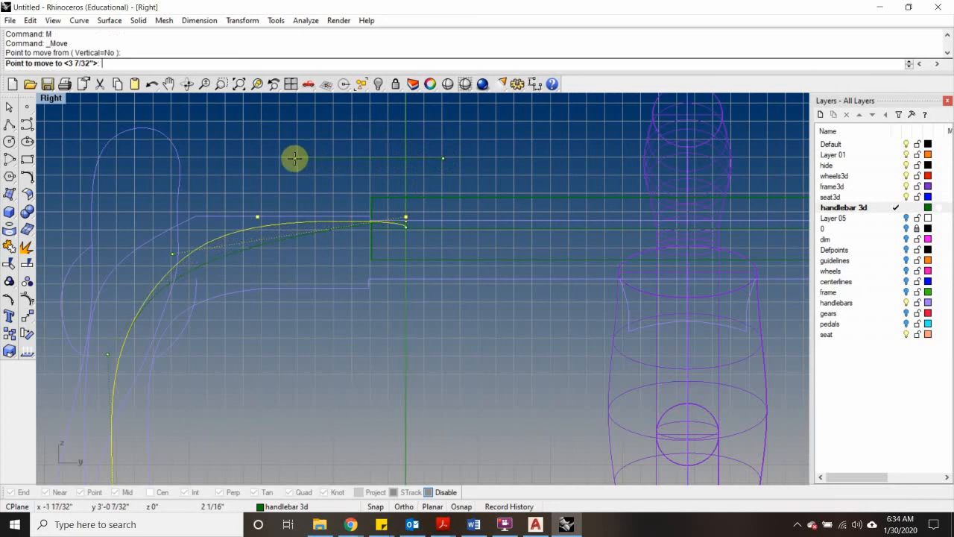
pyautogui.click(375, 198)
# Step: Move the second control point outward to just beyond the straight pipe's end and restore the four-viewport layout
pyautogui.scroll(2, 404, 226)
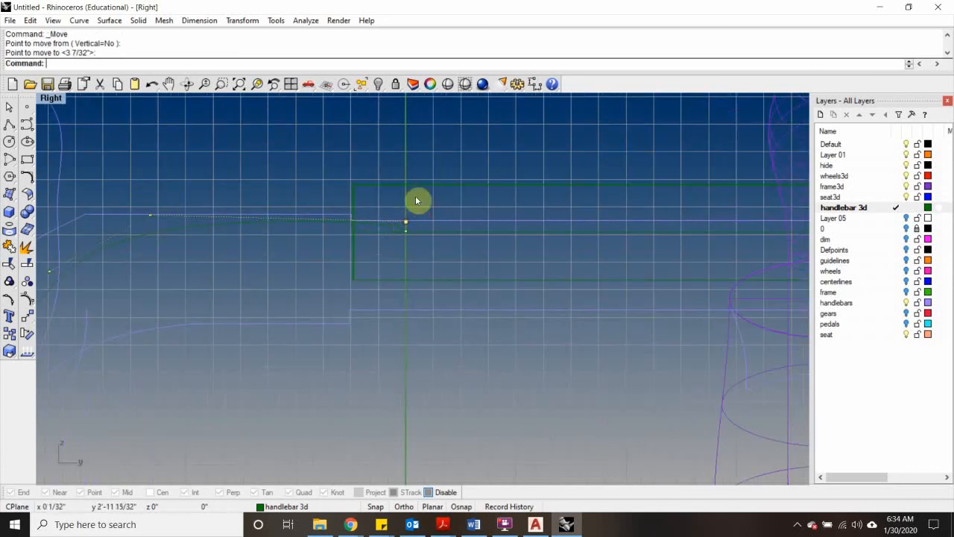
pyautogui.write('M')
pyautogui.press('Return')
pyautogui.click(492, 155)
pyautogui.click(391, 157)
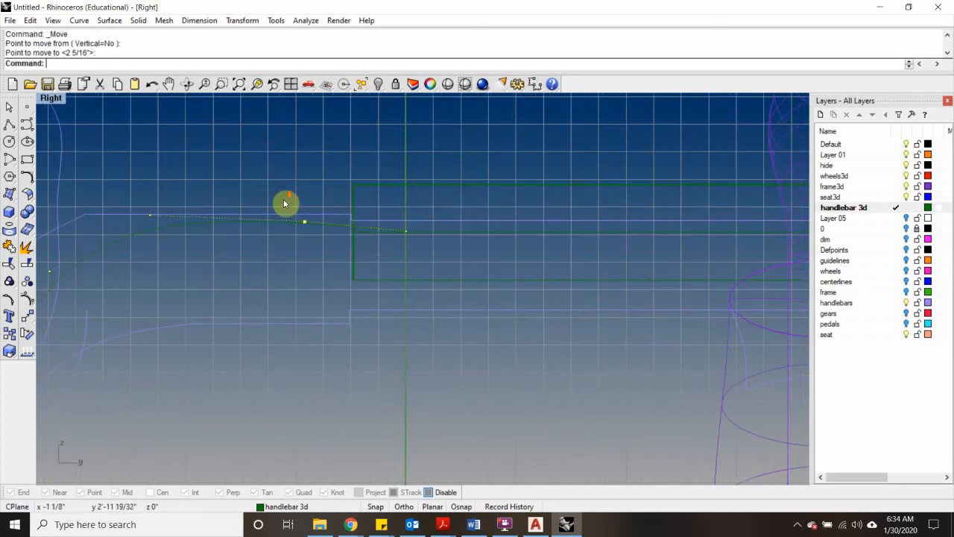
pyautogui.scroll(-5, 279, 216)
pyautogui.doubleClick(50, 101)
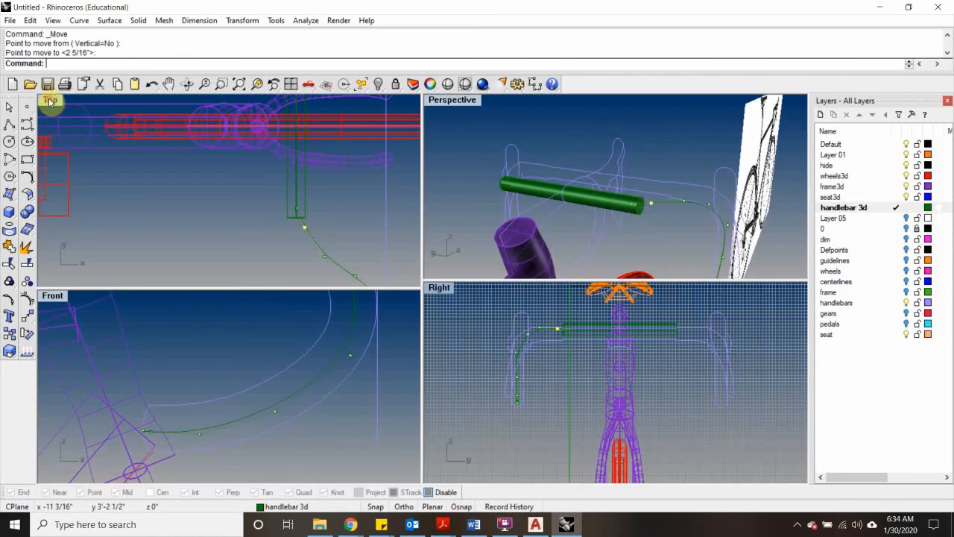
# Step: Start a flat-capped pipe along the handlebar drop curve with a start radius of about 1/2", matched to the straight pipe
pyautogui.moveTo(673, 223); pyautogui.dragTo(631, 207, button='right')
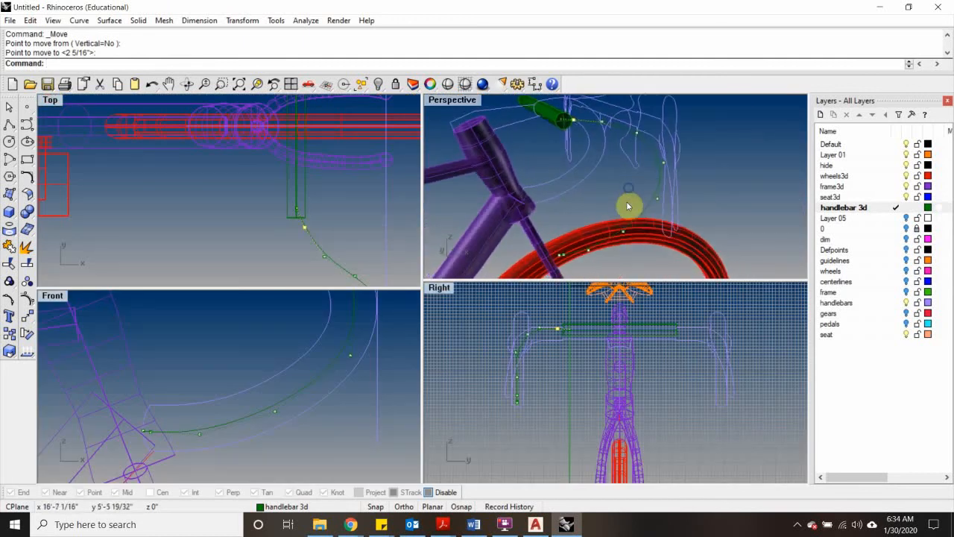
pyautogui.click(589, 128)
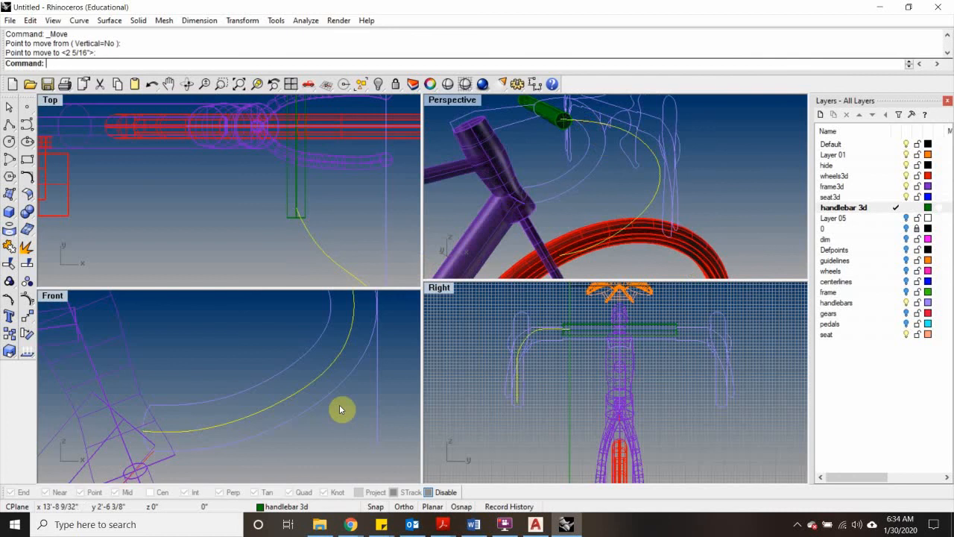
pyautogui.write('ipe')
pyautogui.press('Return')
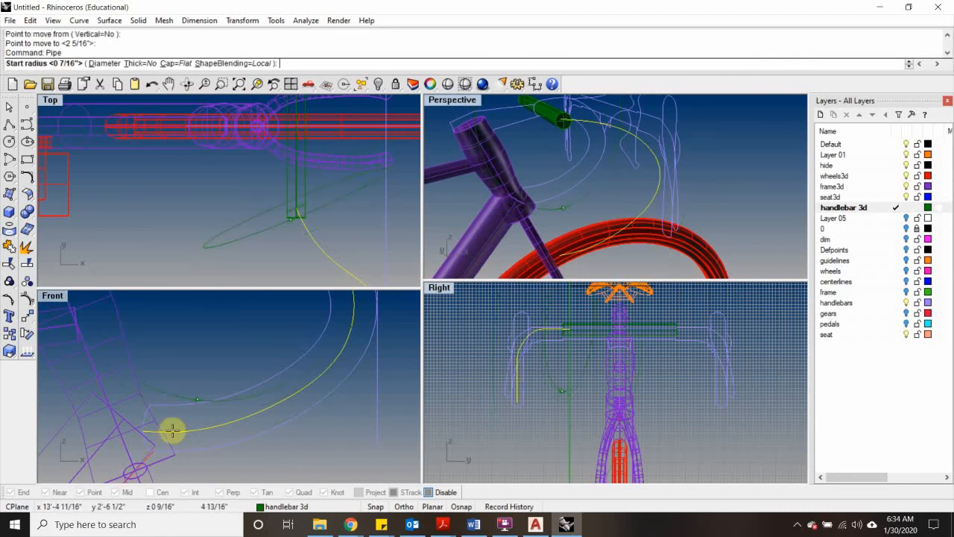
pyautogui.scroll(-3, 256, 363)
pyautogui.scroll(5, 252, 381)
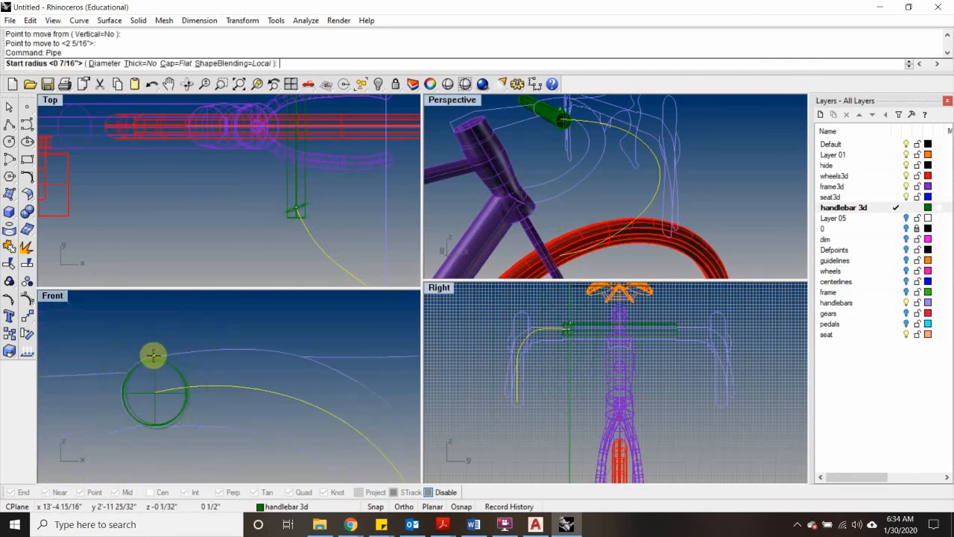
pyautogui.click(153, 356)
# Step: Set the pipe's end radius to about 21/32", add a radius at the middle of the drop matching the outline, and finish the pipe
pyautogui.scroll(-7, 177, 354)
pyautogui.scroll(7, 154, 425)
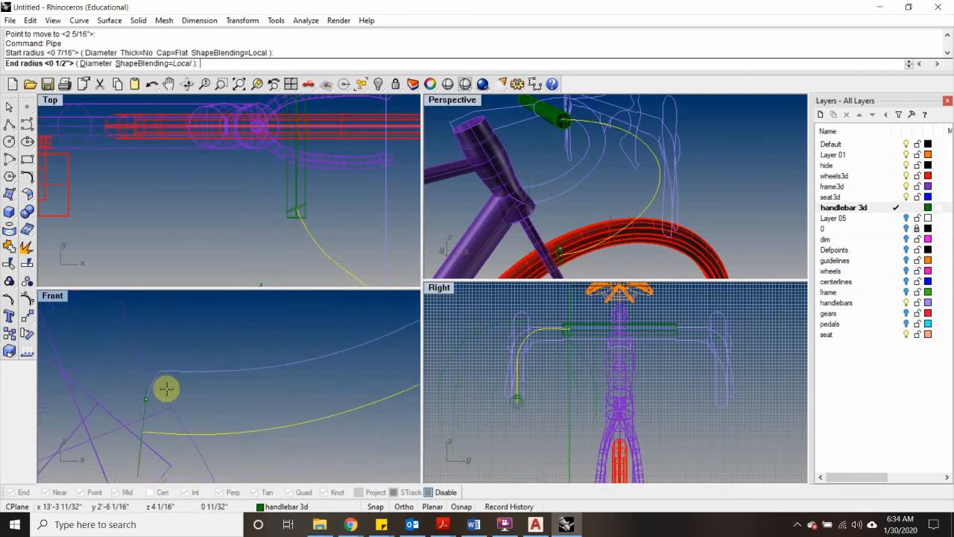
pyautogui.click(155, 372)
pyautogui.scroll(-3, 291, 384)
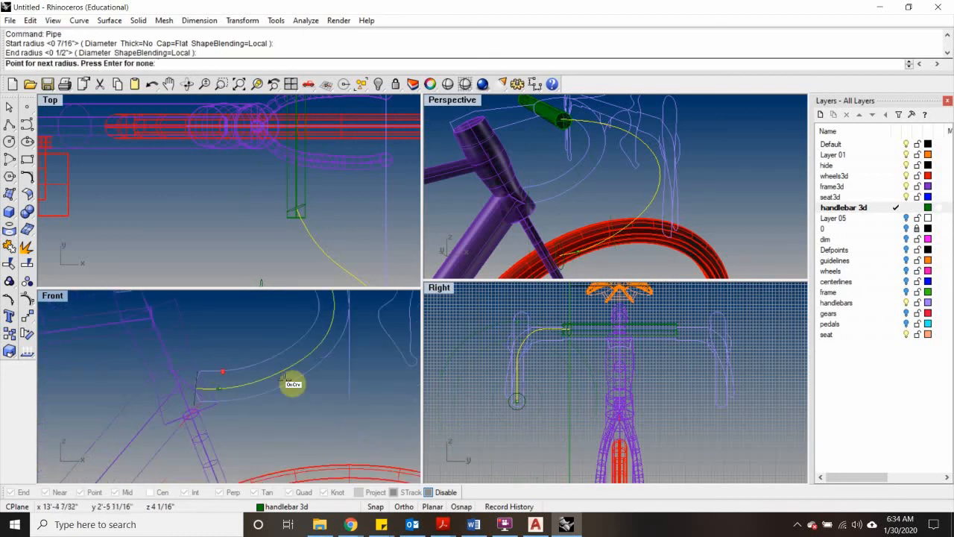
pyautogui.scroll(3, 328, 373)
pyautogui.click(306, 388)
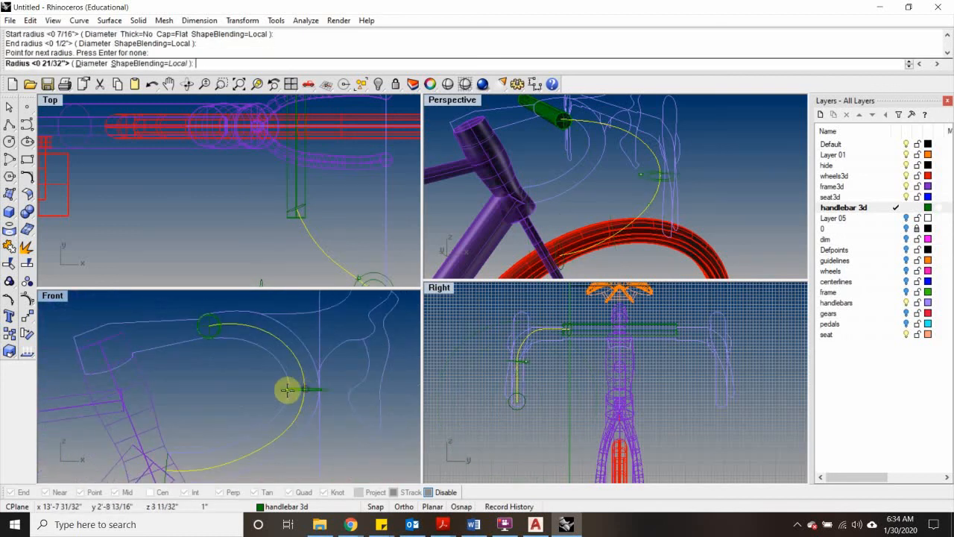
pyautogui.scroll(3, 290, 384)
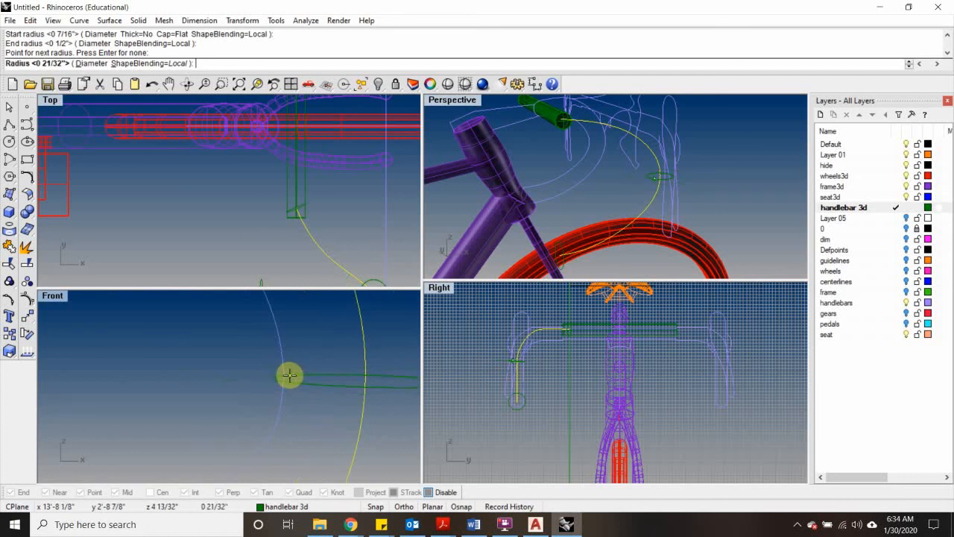
pyautogui.click(295, 376)
pyautogui.press('Return')
# Step: Show the guidelines layer, enable object snaps, and mirror a copy of the handlebar drop pipe across the bike's center guideline
pyautogui.moveTo(601, 222); pyautogui.dragTo(582, 143, button='right')
pyautogui.click(582, 143)
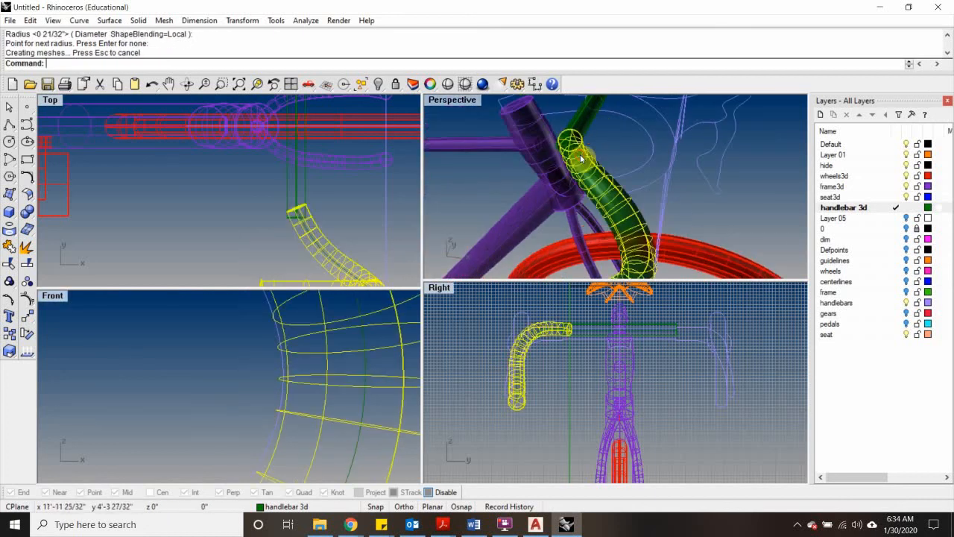
pyautogui.scroll(-4, 328, 184)
pyautogui.write('M')
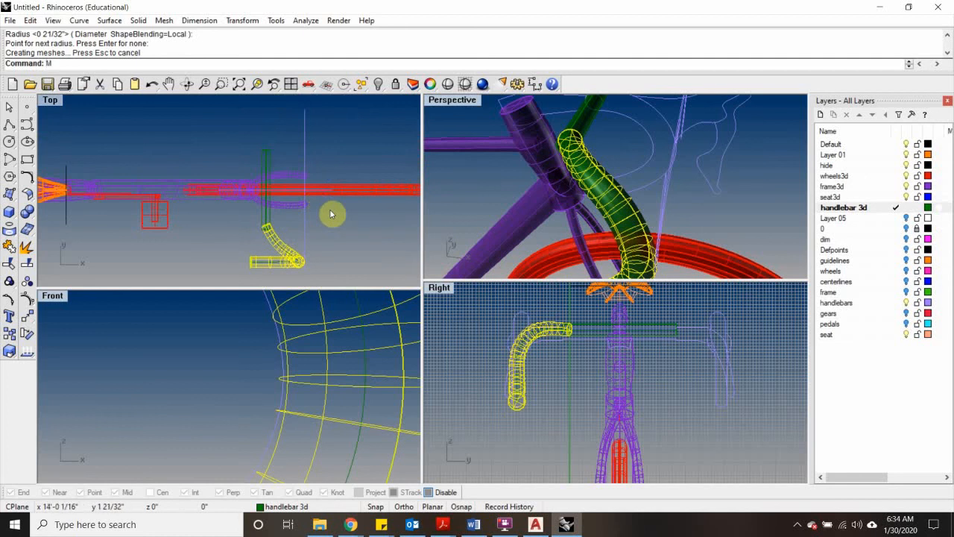
pyautogui.write('i')
pyautogui.press('Return')
pyautogui.scroll(-2, 188, 193)
pyautogui.scroll(-2, 316, 205)
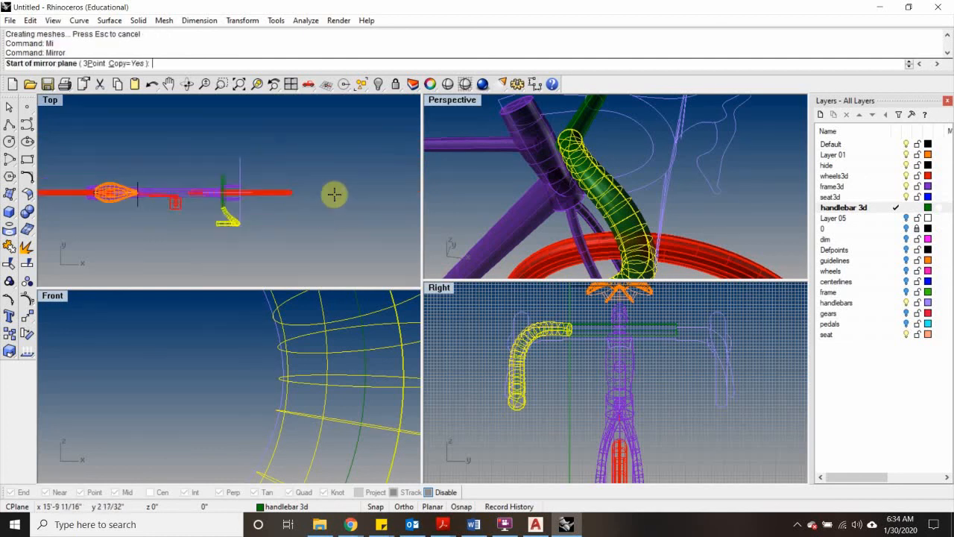
pyautogui.scroll(-3, 183, 175)
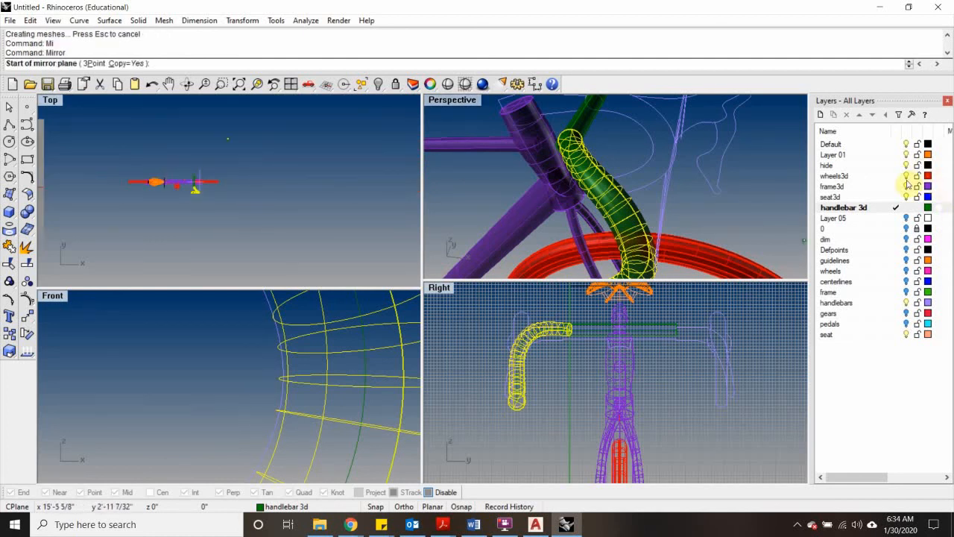
pyautogui.click(906, 261)
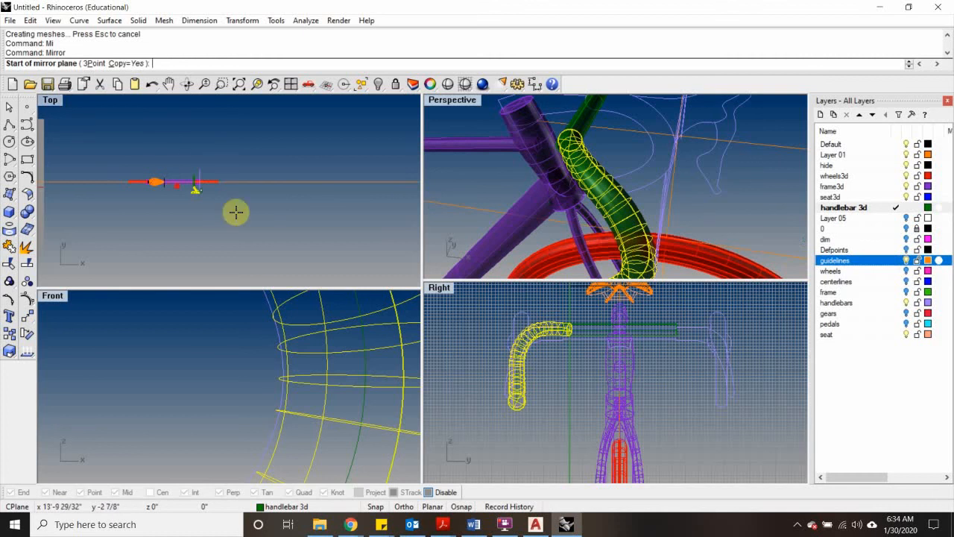
pyautogui.click(427, 492)
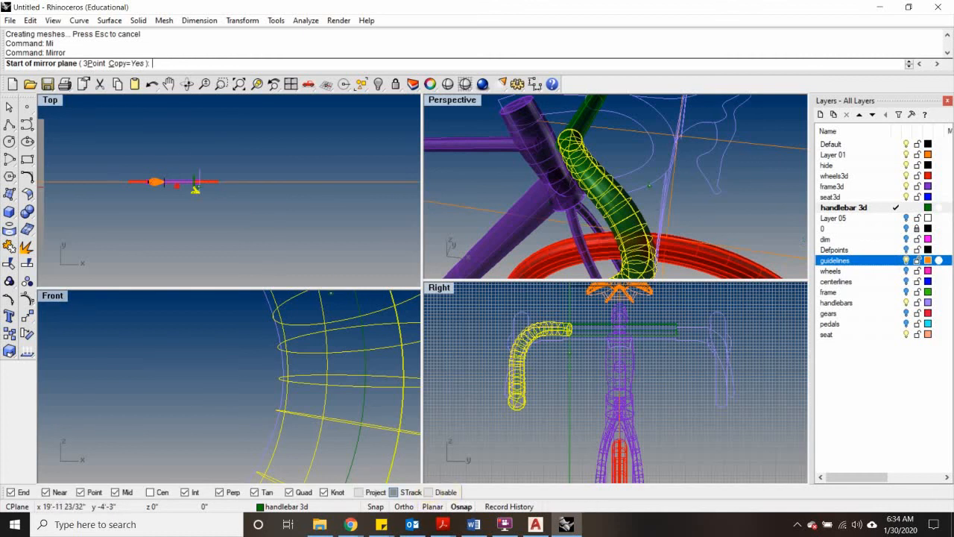
pyautogui.click(240, 182)
pyautogui.click(294, 182)
# Step: Examine the mirrored handlebars from several angles and the gap between the bar and the head tube
pyautogui.moveTo(693, 178); pyautogui.dragTo(731, 167, button='right')
pyautogui.click(731, 167)
pyautogui.scroll(3, 574, 155)
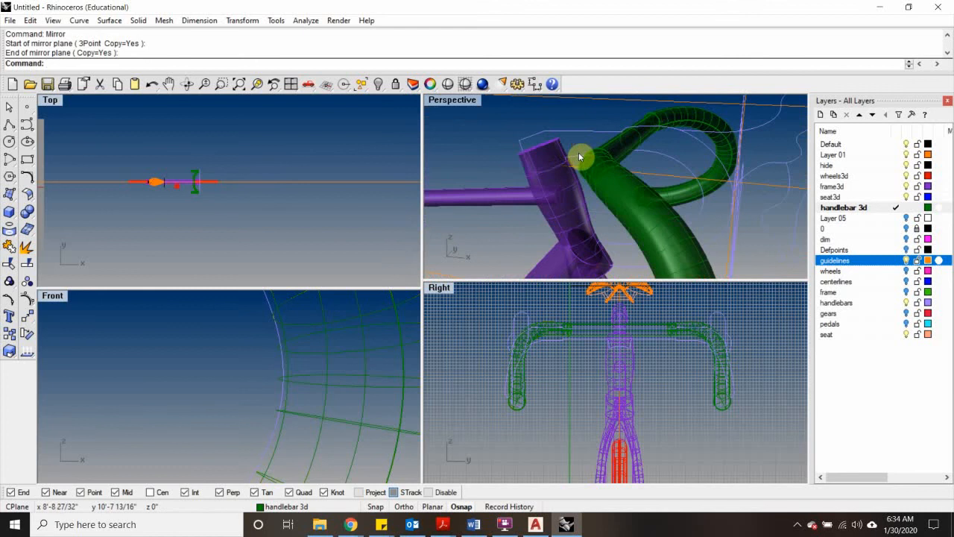
pyautogui.scroll(-6, 584, 196)
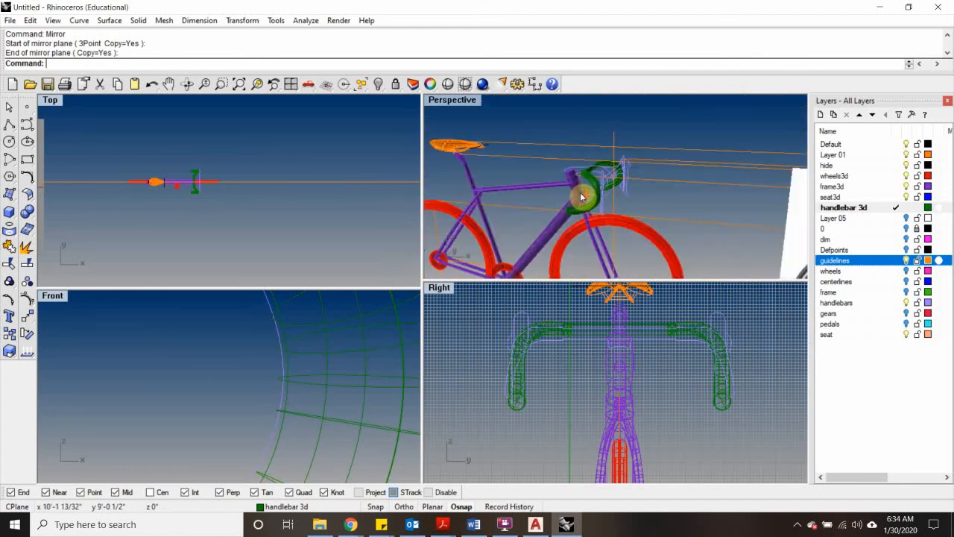
pyautogui.moveTo(581, 196)
pyautogui.mouseDown(button='right')
pyautogui.moveTo(571, 206)
pyautogui.moveTo(661, 205)
pyautogui.moveTo(662, 181)
pyautogui.moveTo(576, 208)
pyautogui.mouseUp(button='right')
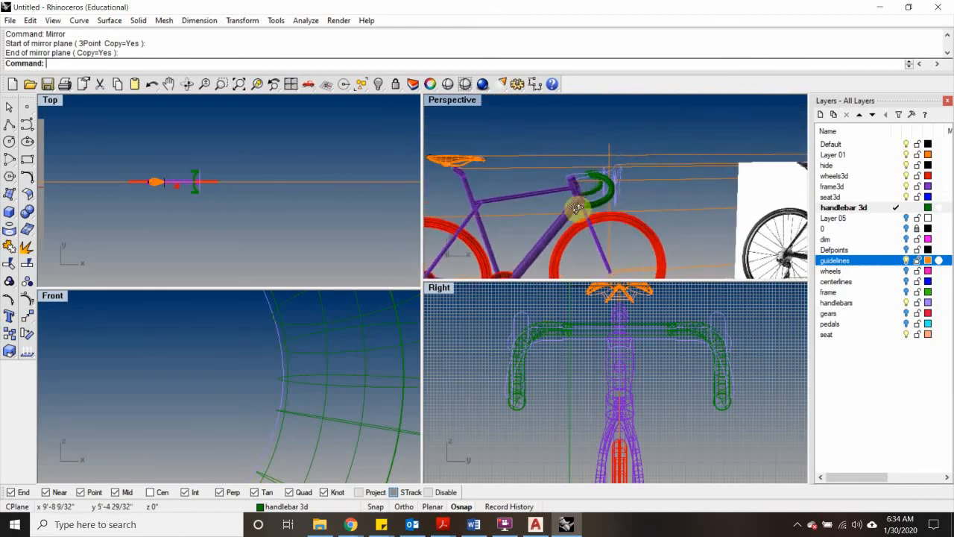
pyautogui.scroll(-4, 567, 220)
pyautogui.scroll(8, 567, 215)
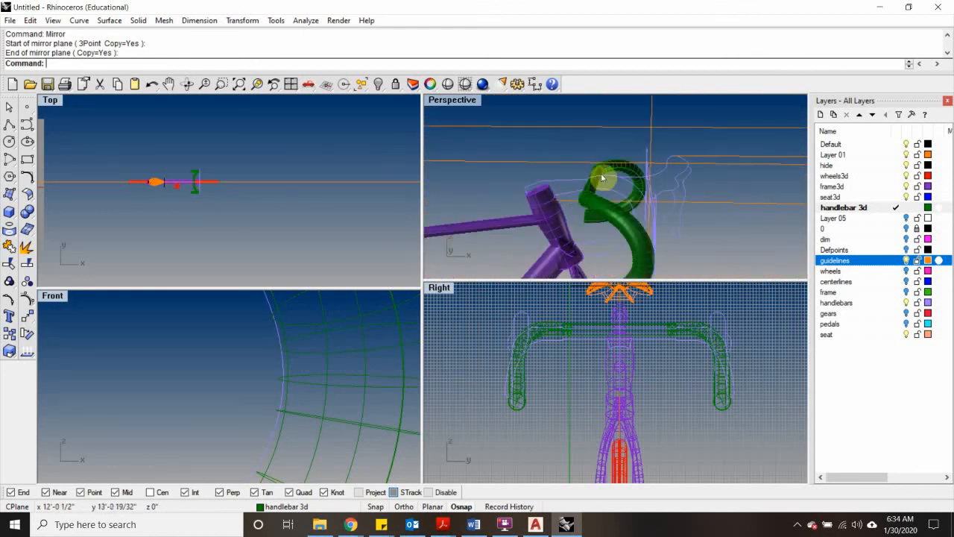
pyautogui.moveTo(562, 194); pyautogui.dragTo(543, 198, button='right')
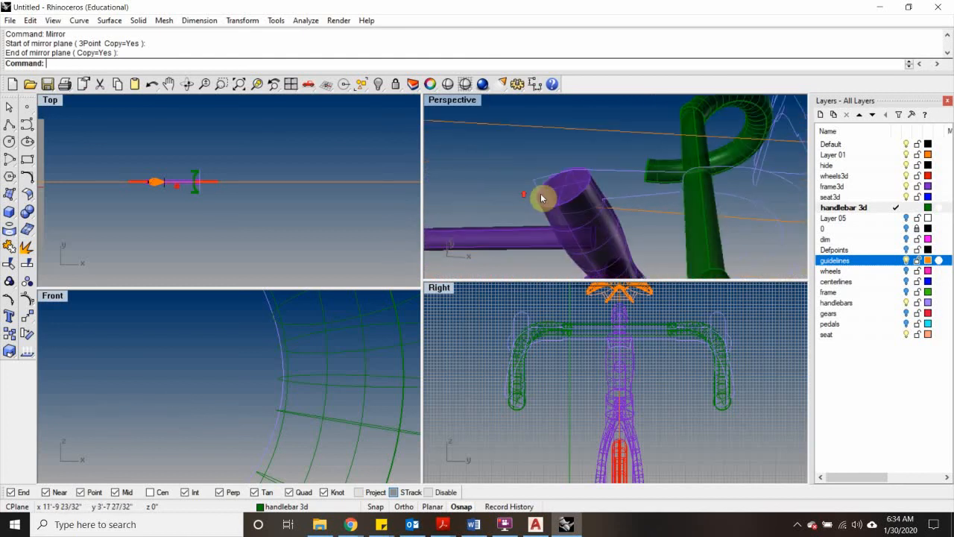
pyautogui.moveTo(595, 181); pyautogui.dragTo(646, 162, button='right')
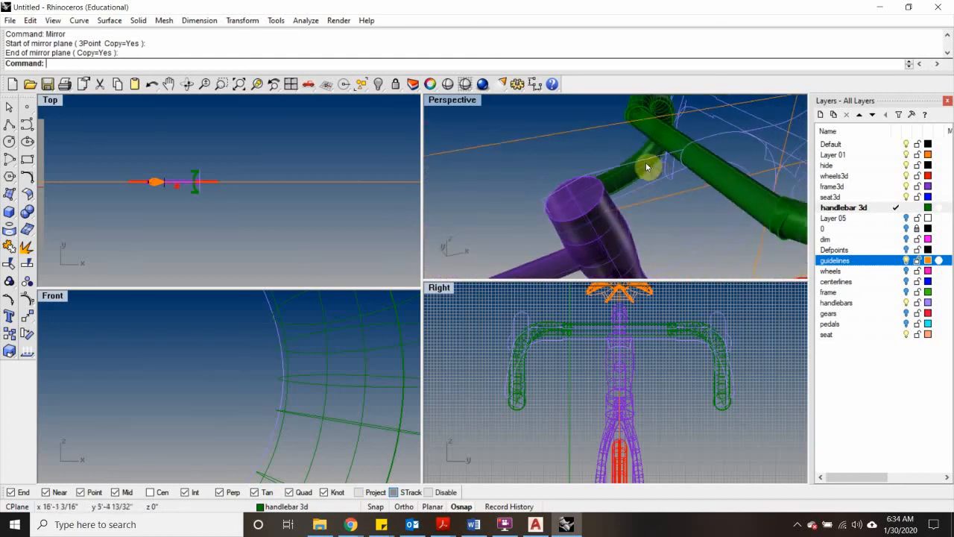
# Step: Select the stem outline and examine its shape between the head tube and the handlebar
pyautogui.click(646, 162)
pyautogui.click(649, 193)
pyautogui.moveTo(575, 202); pyautogui.dragTo(520, 186, button='right')
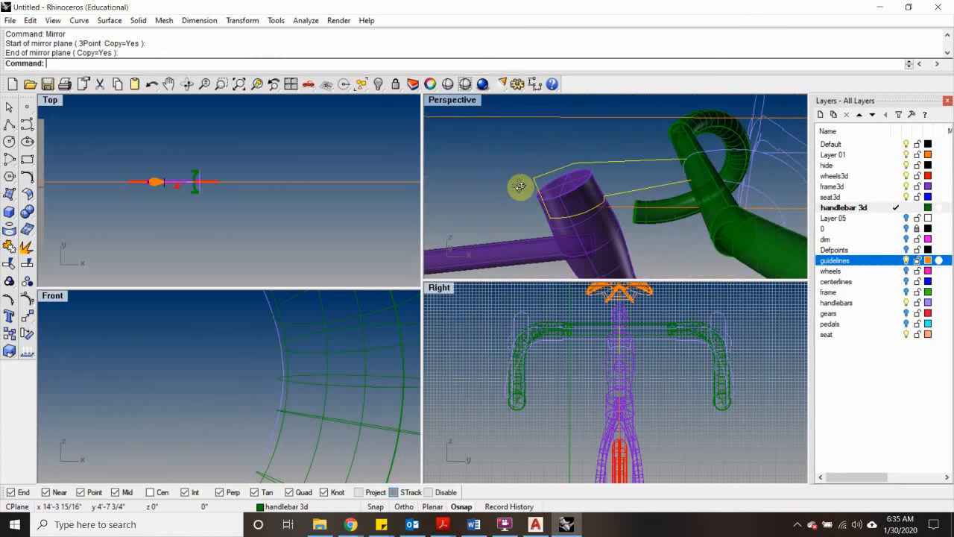
pyautogui.scroll(3, 543, 195)
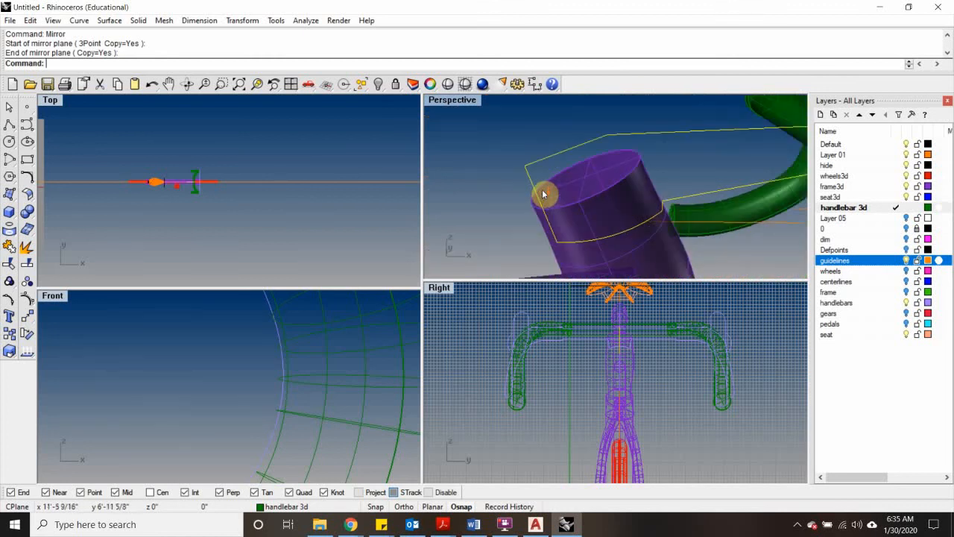
pyautogui.scroll(-3, 539, 191)
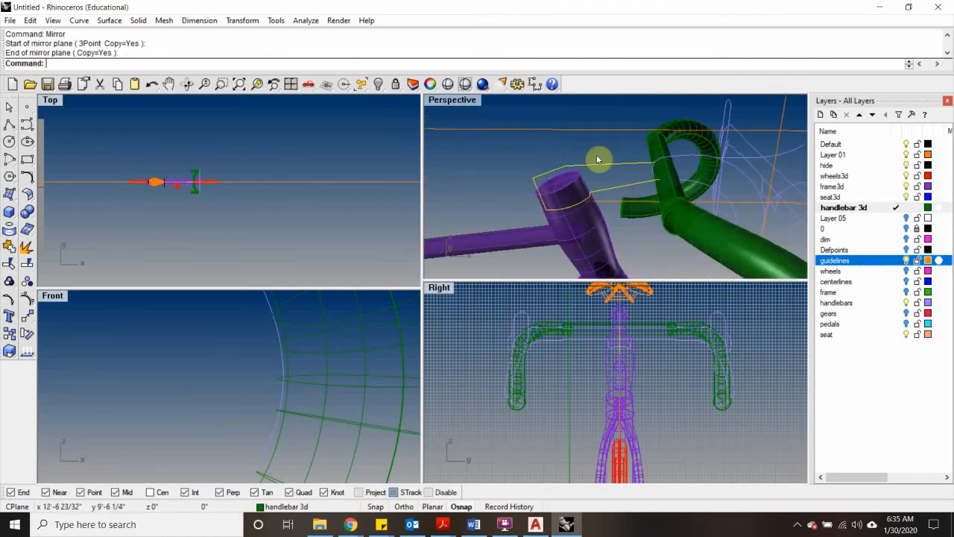
pyautogui.scroll(2, 560, 177)
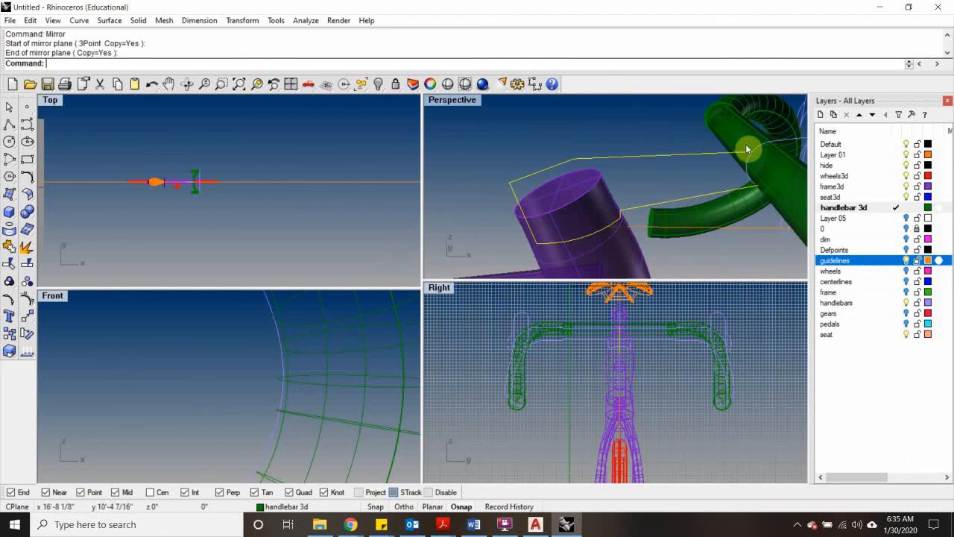
pyautogui.scroll(-3, 567, 356)
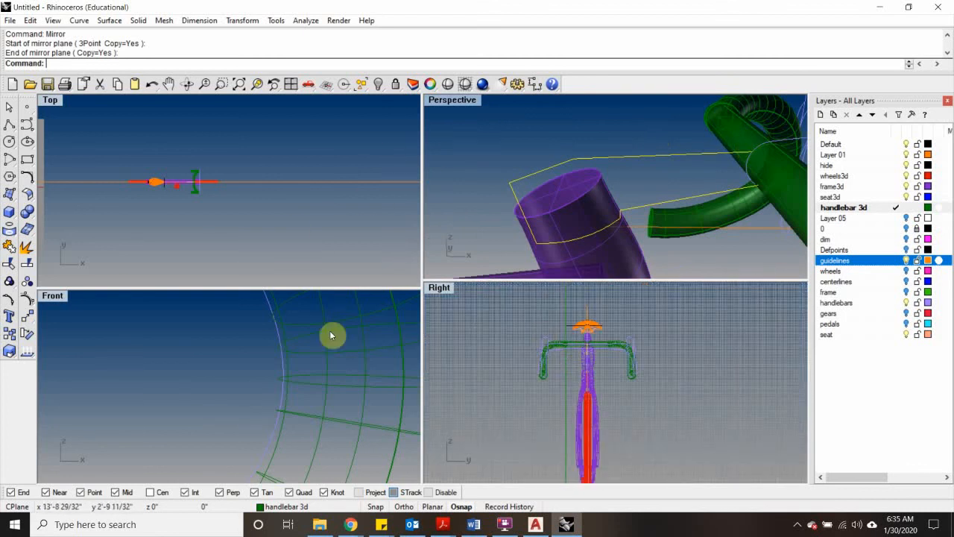
# Step: Trace the upper edge of the stem outline with a polyline from its rear corner to the handlebar, and select that polyline
pyautogui.click(9, 125)
pyautogui.scroll(3, 539, 192)
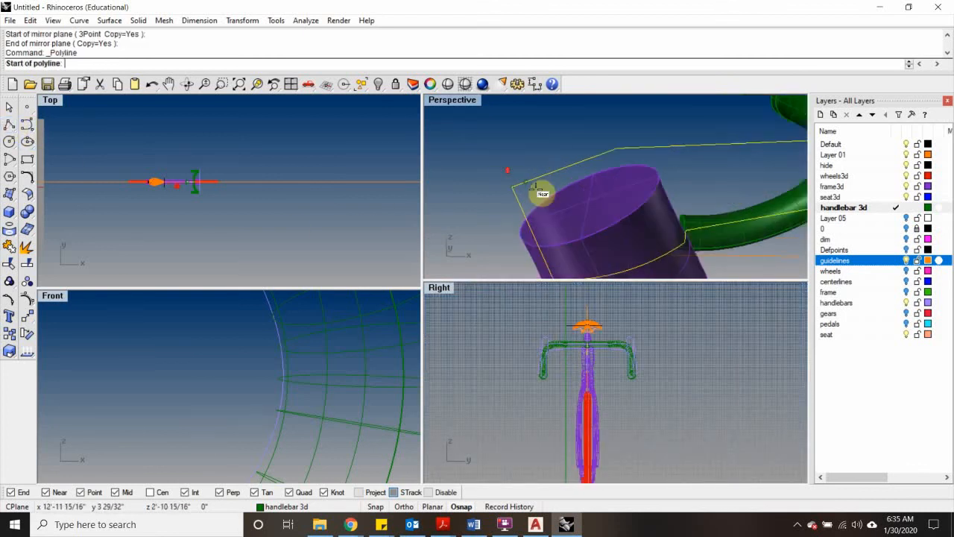
pyautogui.click(9, 126)
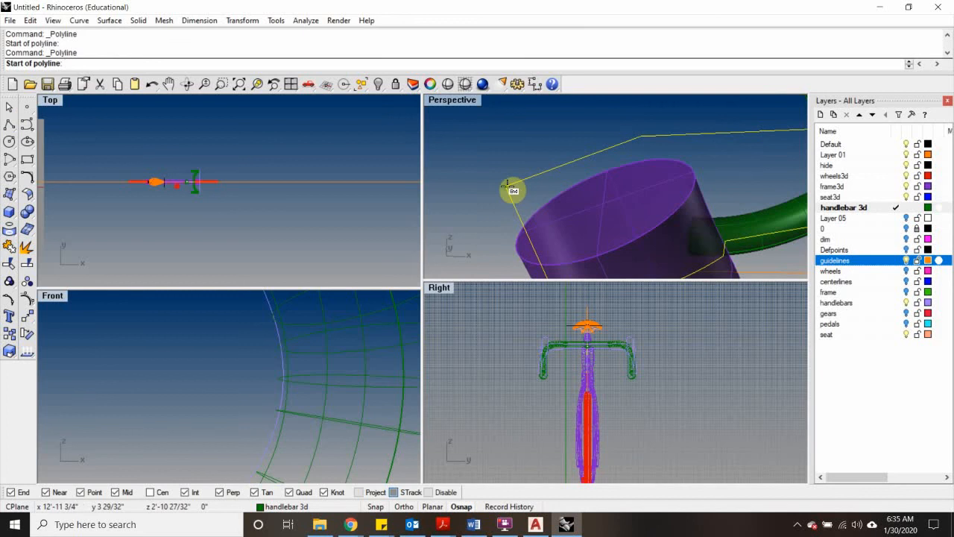
pyautogui.click(510, 187)
pyautogui.scroll(3, 624, 137)
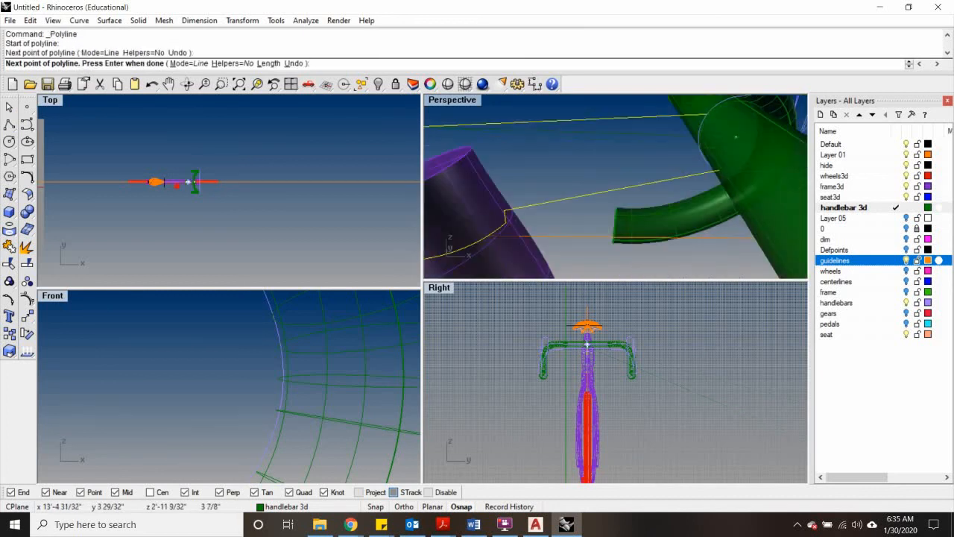
pyautogui.click(706, 113)
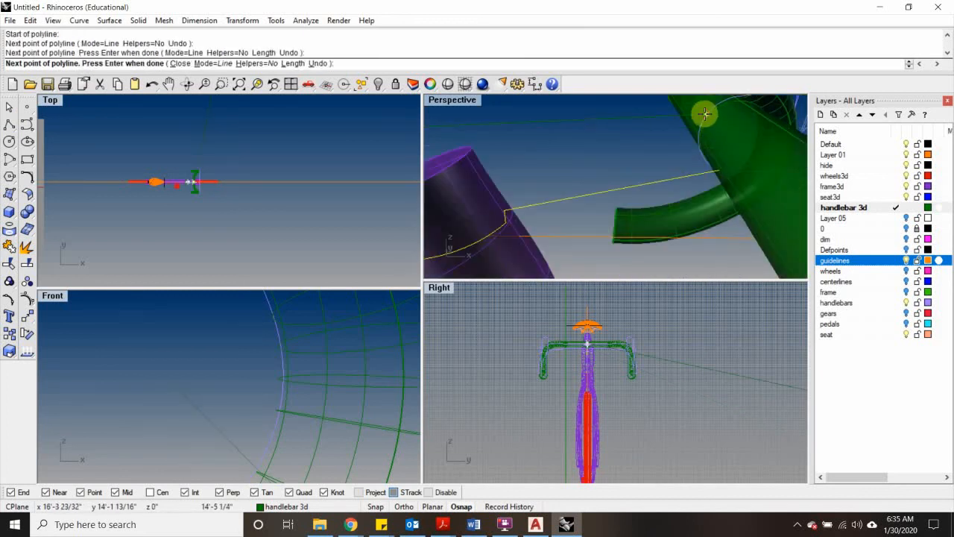
pyautogui.press('Return')
pyautogui.click(674, 121)
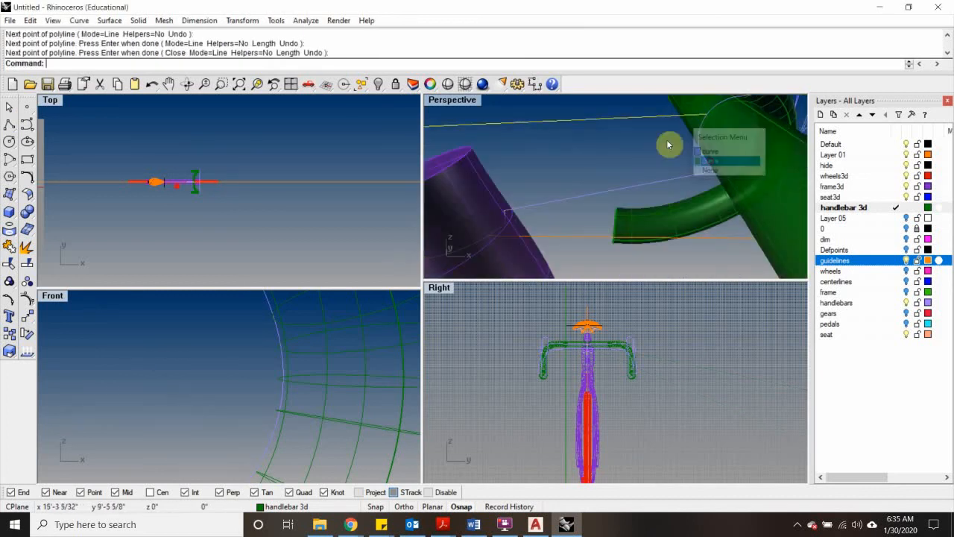
pyautogui.moveTo(669, 145); pyautogui.dragTo(561, 167, button='right')
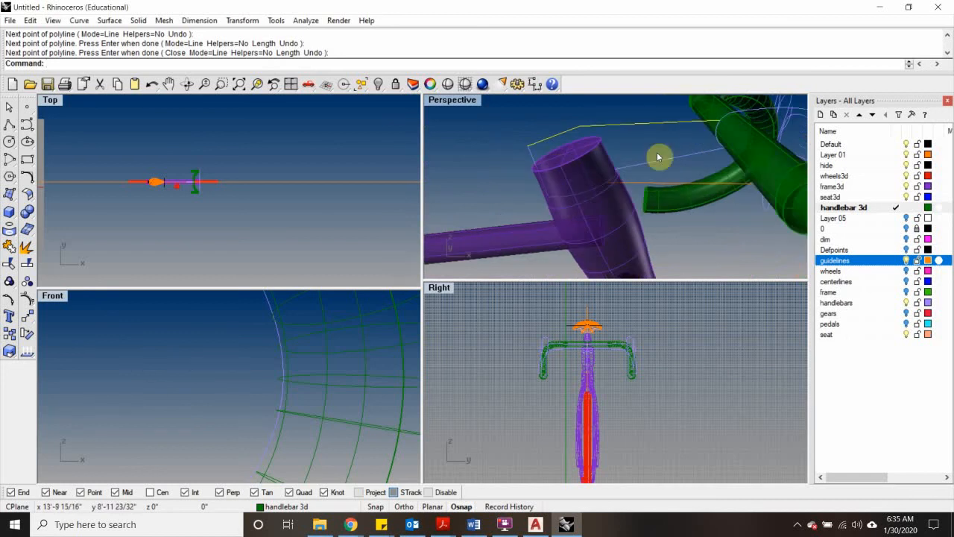
# Step: Draw a straight axis line from the rear rim of the head tube's top to the handlebar between the stem outline's ends
pyautogui.write('L')
pyautogui.press('Return')
pyautogui.scroll(2, 732, 131)
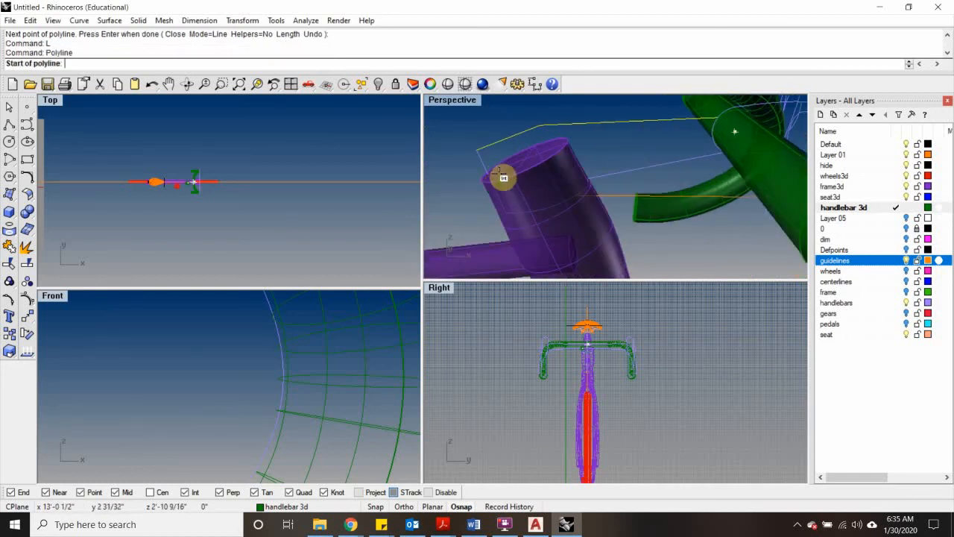
pyautogui.moveTo(505, 184); pyautogui.dragTo(539, 221, button='right')
pyautogui.click(504, 221)
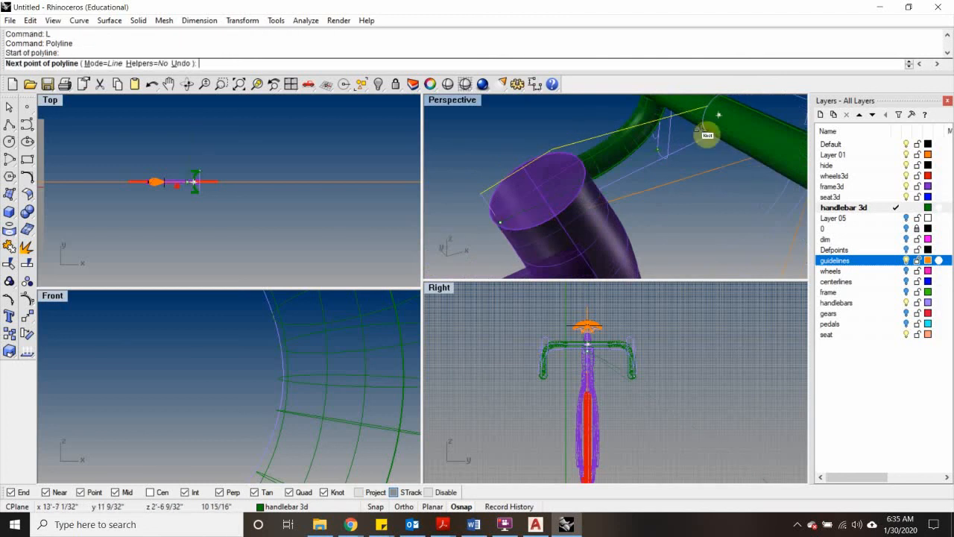
pyautogui.click(706, 120)
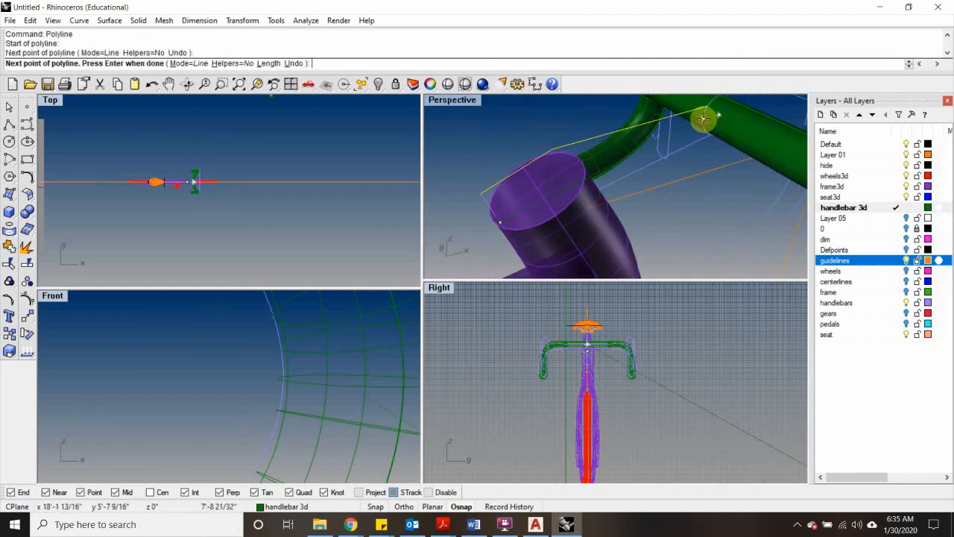
pyautogui.press('Return')
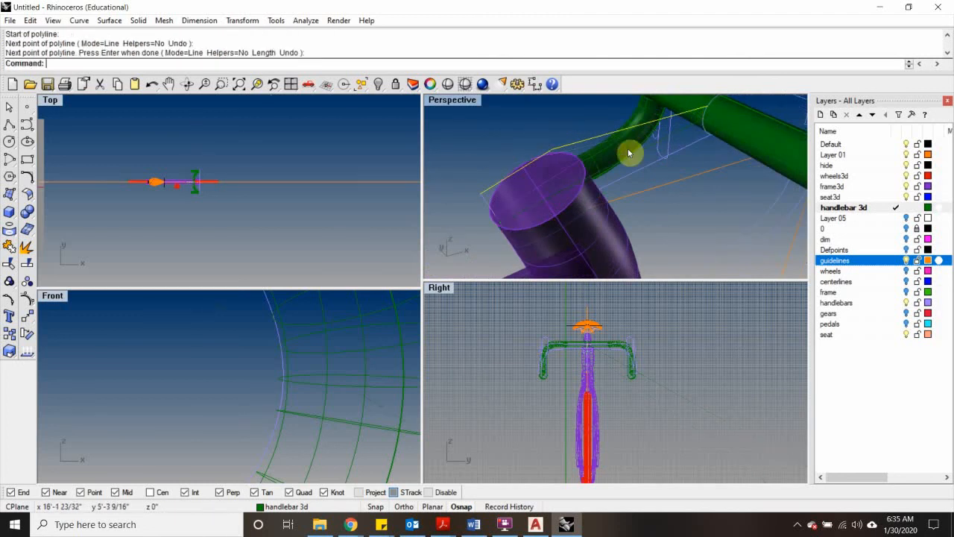
# Step: Revolve the stem's upper profile polyline a full 360 degrees about the straight axis line
pyautogui.click(575, 141)
pyautogui.press('Return')
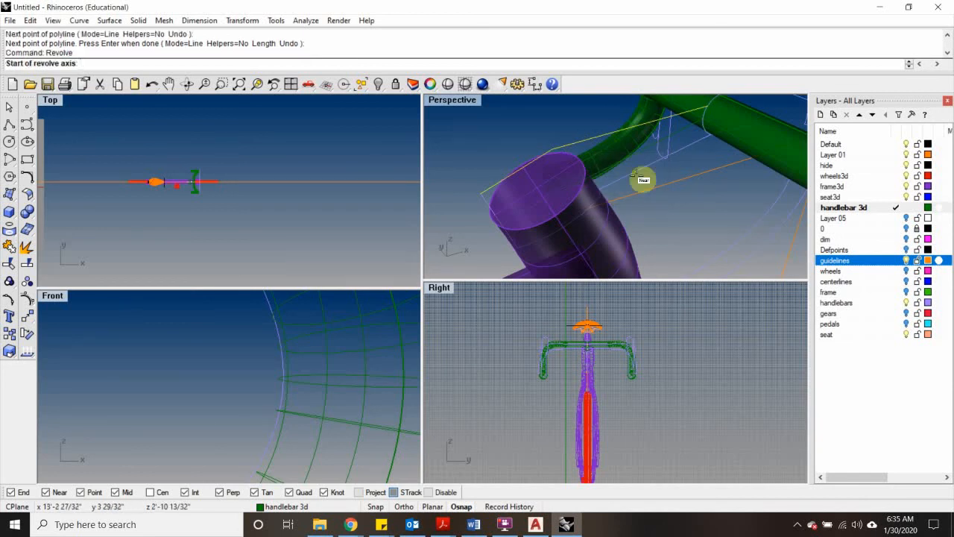
pyautogui.moveTo(607, 206); pyautogui.dragTo(522, 193, button='right')
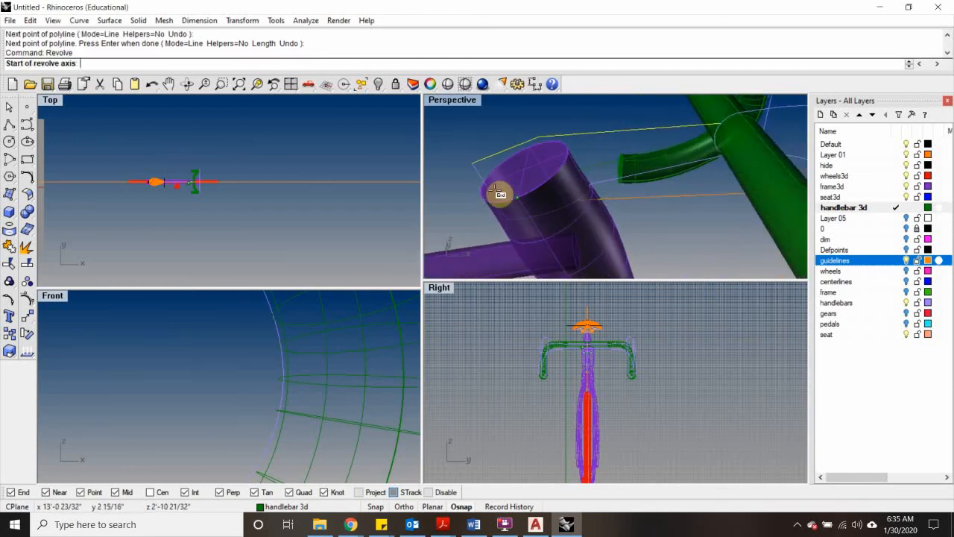
pyautogui.click(489, 191)
pyautogui.click(716, 139)
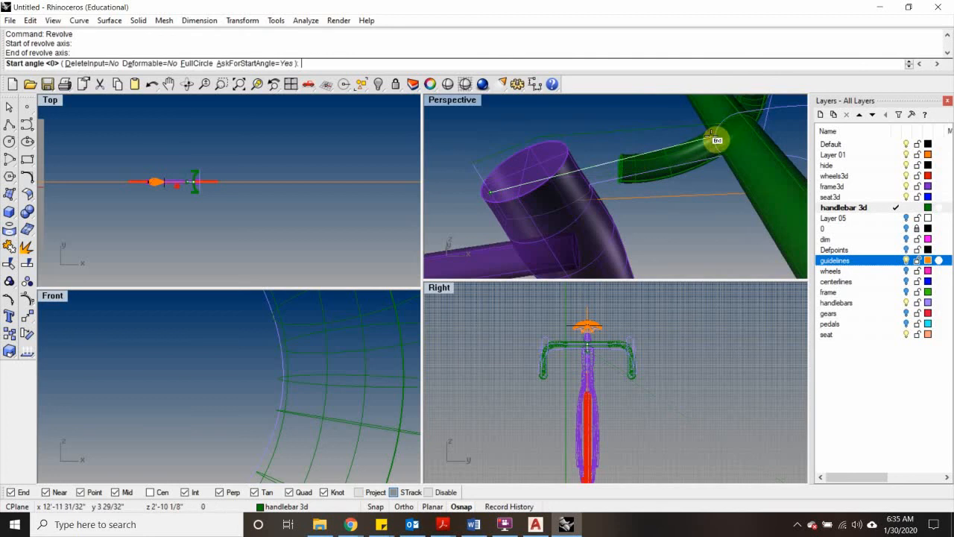
pyautogui.click(617, 153)
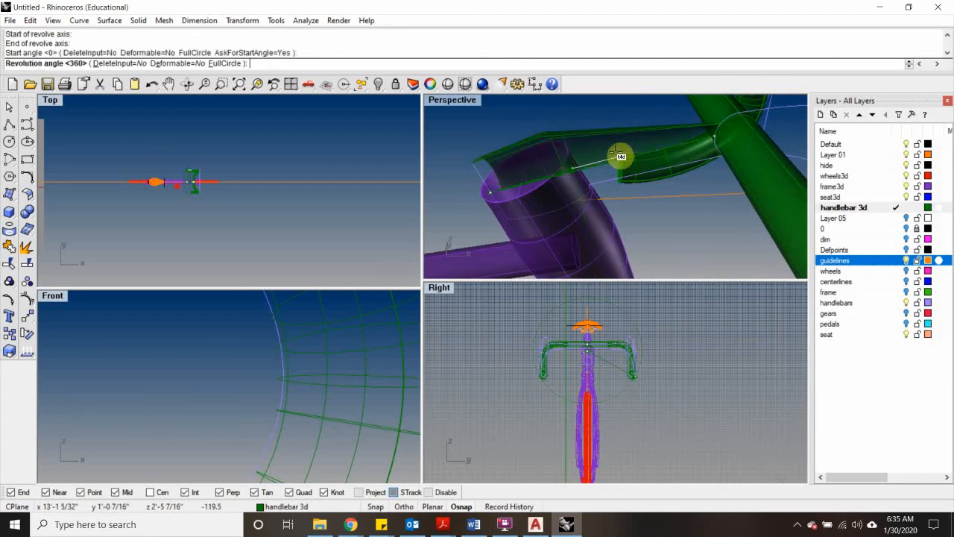
pyautogui.press('Return')
pyautogui.moveTo(617, 153); pyautogui.dragTo(683, 189, button='right')
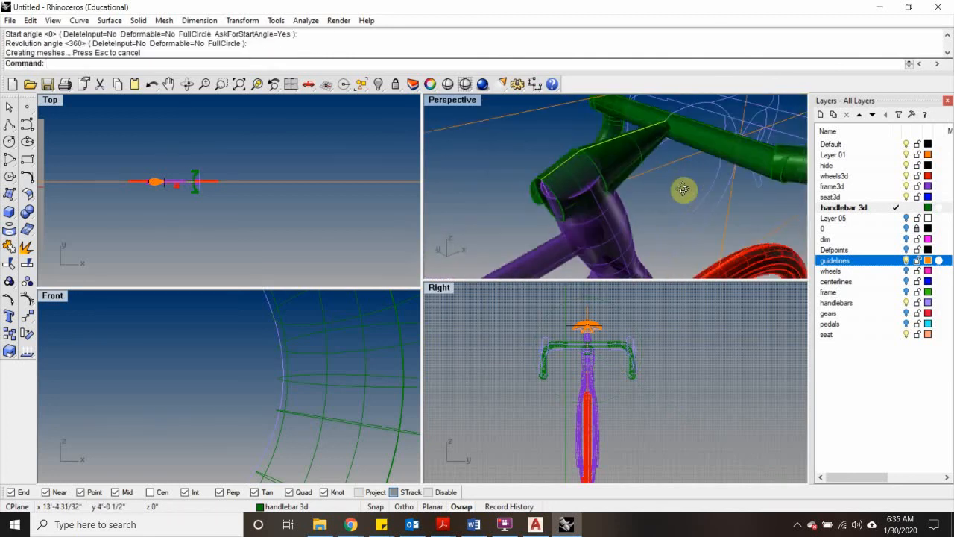
# Step: Cap both open ends of the revolved stem
pyautogui.click(537, 188)
pyautogui.scroll(3, 536, 188)
pyautogui.press('Return')
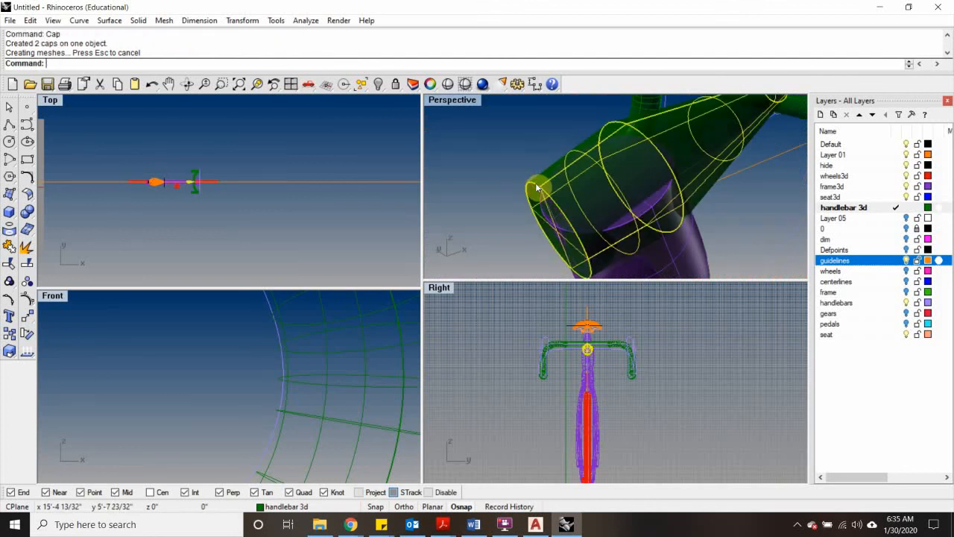
pyautogui.scroll(-3, 539, 188)
pyautogui.moveTo(517, 187); pyautogui.dragTo(736, 199, button='right')
pyautogui.scroll(-5, 600, 239)
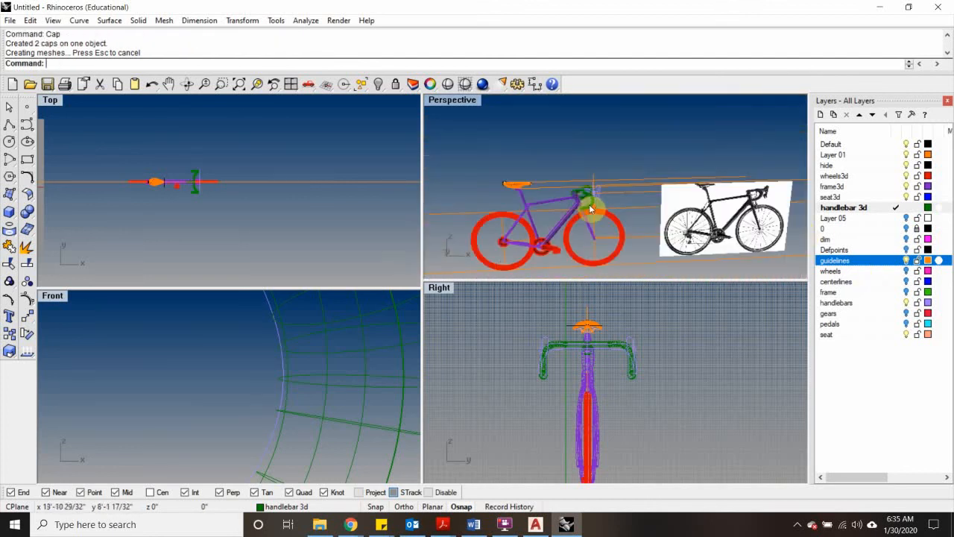
pyautogui.scroll(4, 550, 199)
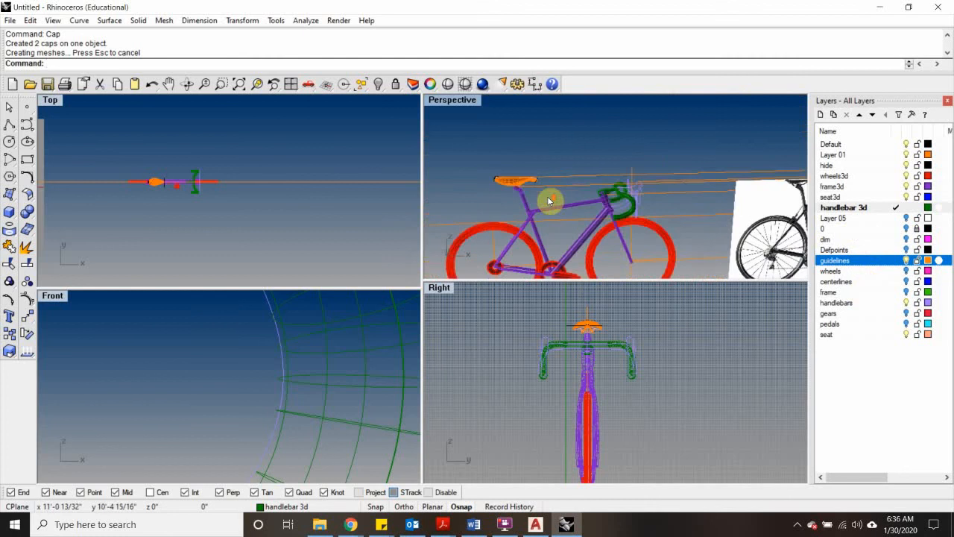
# Step: Hide the handlebars and guidelines layers, keeping the gears and pedals layers off
pyautogui.click(907, 325)
pyautogui.click(906, 313)
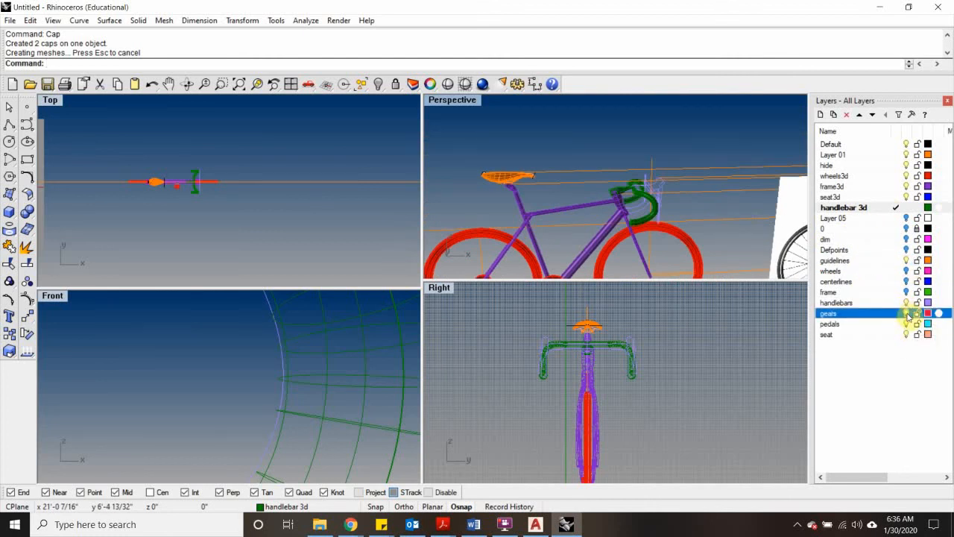
pyautogui.click(906, 324)
pyautogui.click(907, 313)
pyautogui.click(906, 303)
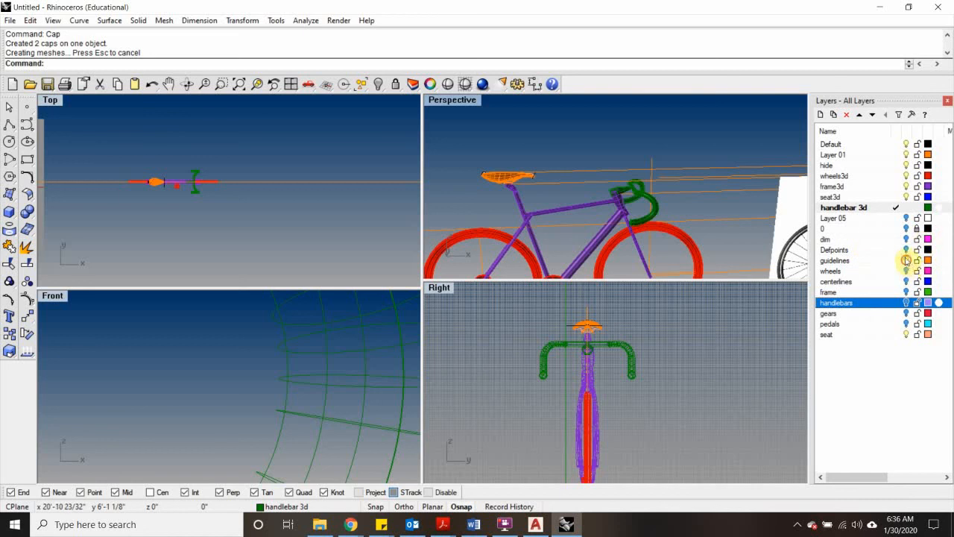
pyautogui.click(906, 261)
# Step: Delete the bicycle reference picture and, with the Perspective view maximized, the leftover curve at the saddle's nose
pyautogui.scroll(-4, 755, 209)
pyautogui.press('Delete')
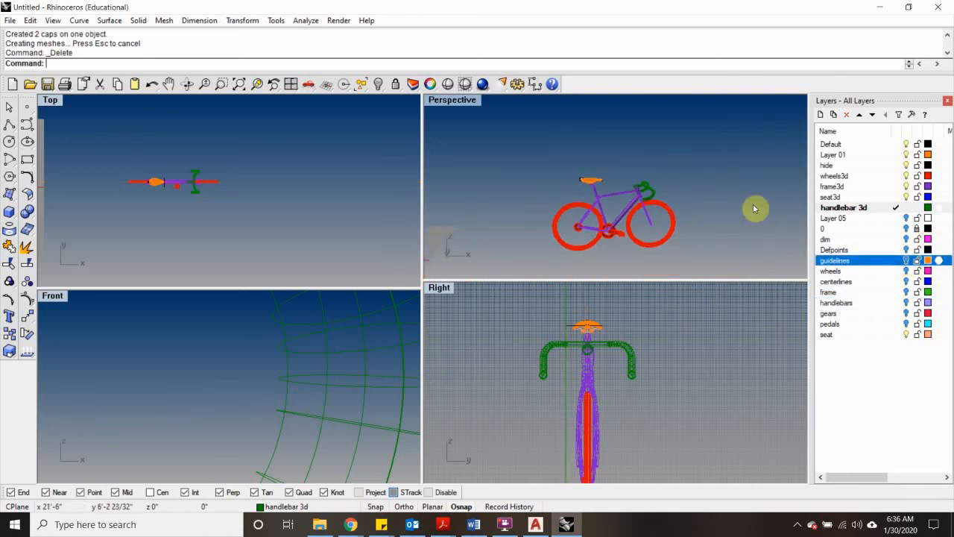
pyautogui.doubleClick(455, 100)
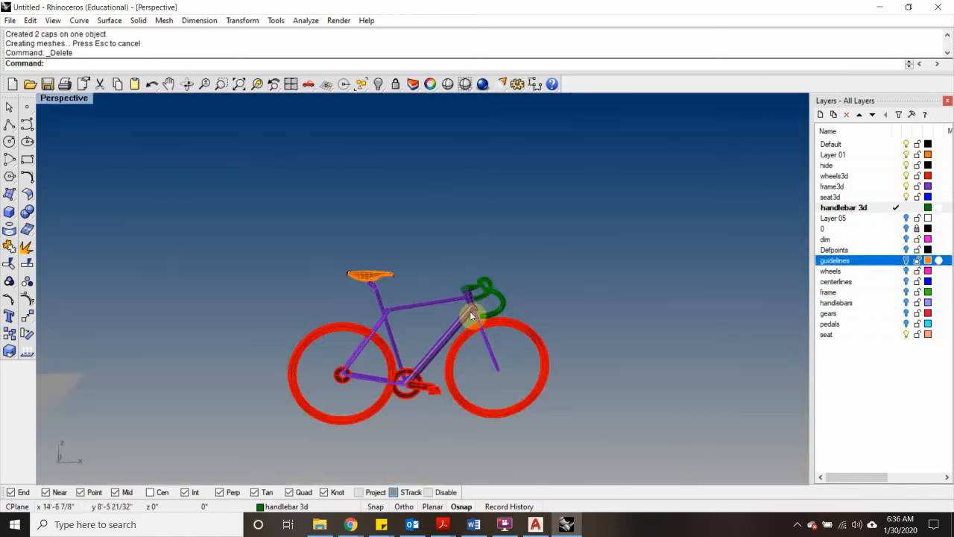
pyautogui.moveTo(470, 311); pyautogui.dragTo(520, 300, button='right')
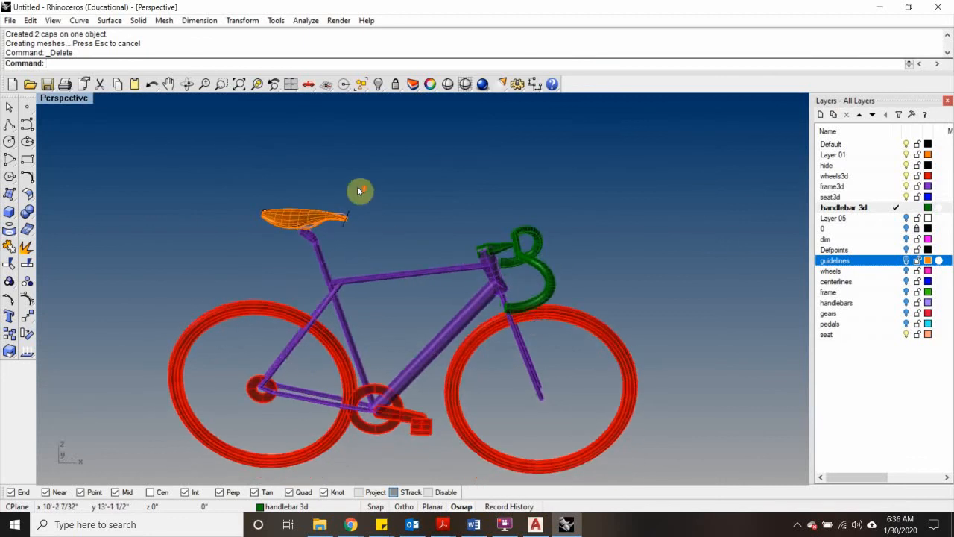
pyautogui.scroll(3, 343, 226)
pyautogui.press('Delete')
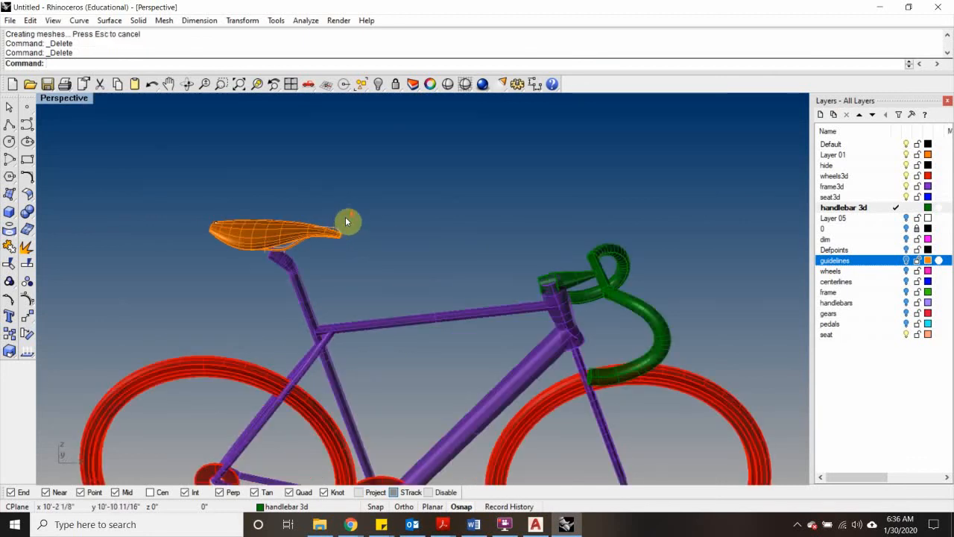
# Step: Select all remaining visible curves with SelCrv and delete them, keeping only the 3D bicycle parts
pyautogui.scroll(-5, 346, 217)
pyautogui.scroll(2, 313, 251)
pyautogui.scroll(2, 315, 256)
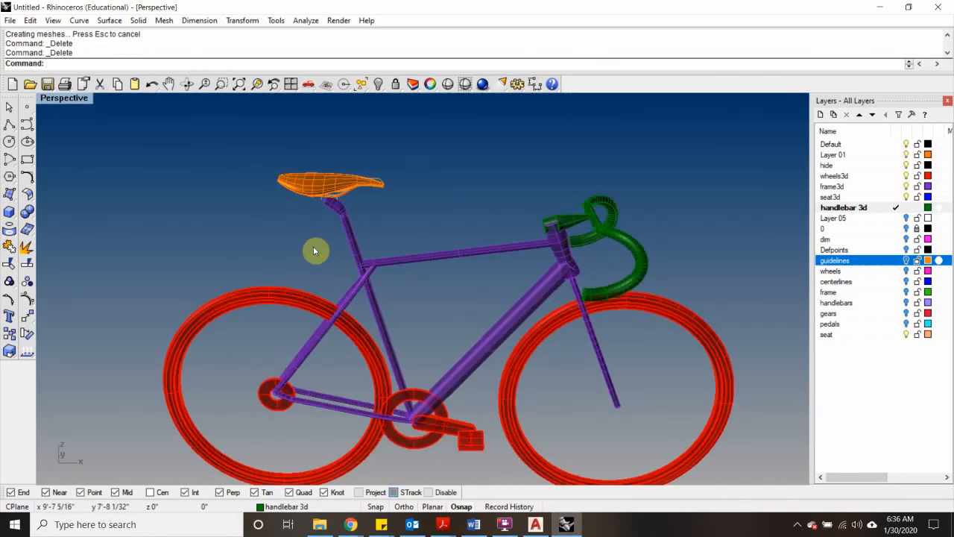
pyautogui.write('SelCrv')
pyautogui.press('Return')
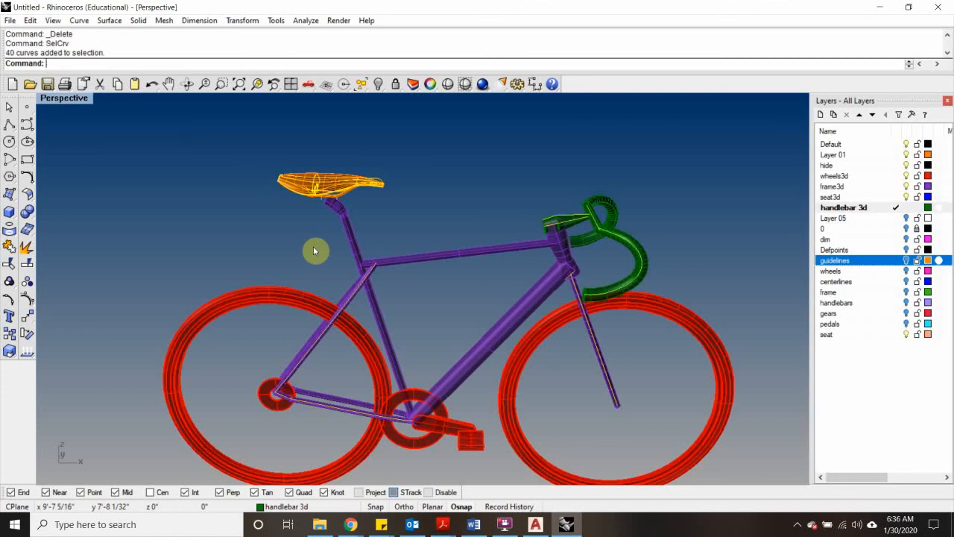
pyautogui.press('Delete')
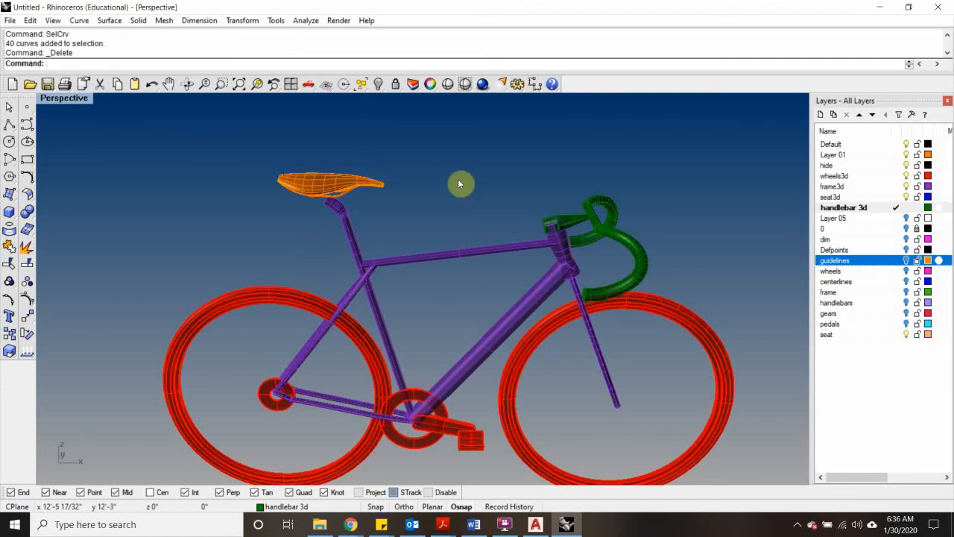
# Step: Examine the finished bicycle model from both sides, including the front fork ends and the wheel
pyautogui.scroll(-3, 458, 181)
pyautogui.moveTo(458, 181); pyautogui.dragTo(64, 127, button='right')
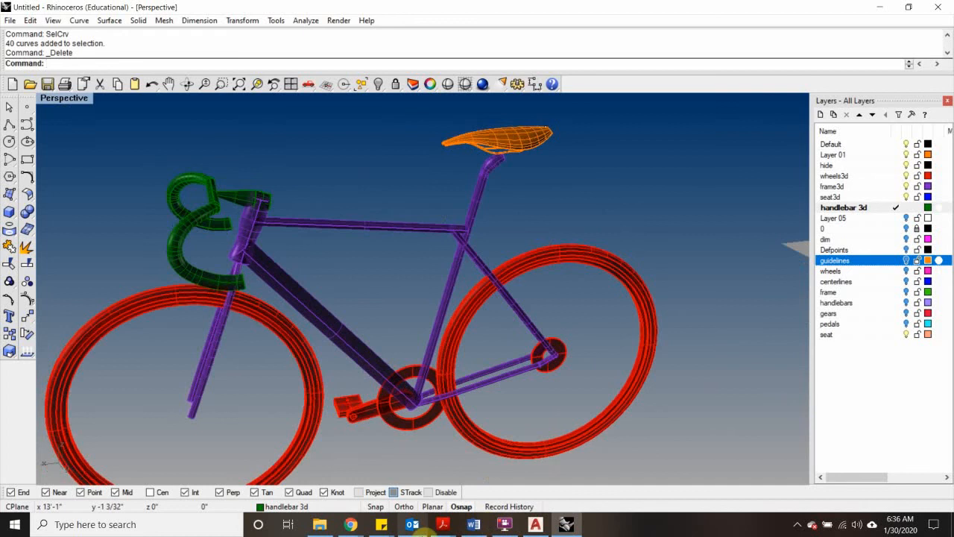
pyautogui.scroll(-3, 454, 244)
pyautogui.moveTo(454, 243); pyautogui.dragTo(402, 249, button='right')
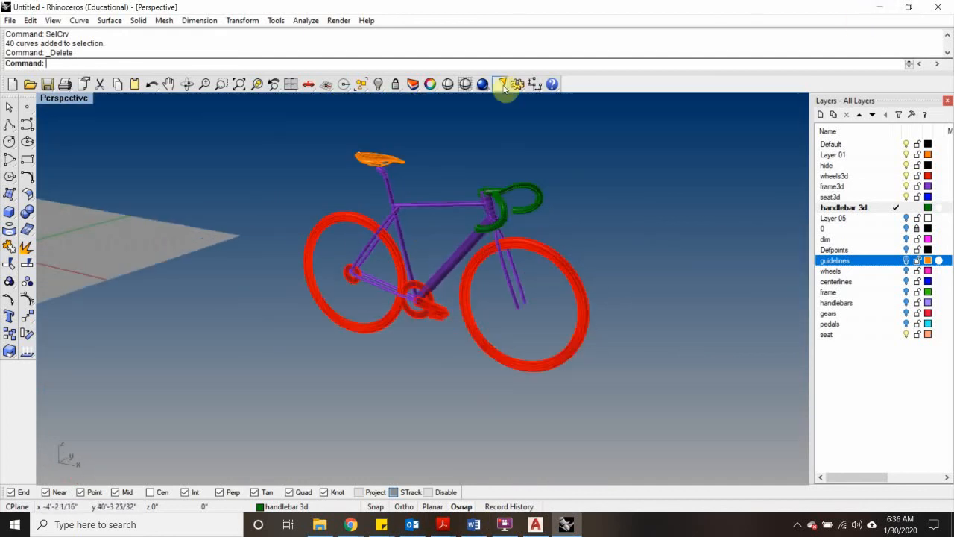
pyautogui.scroll(5, 511, 303)
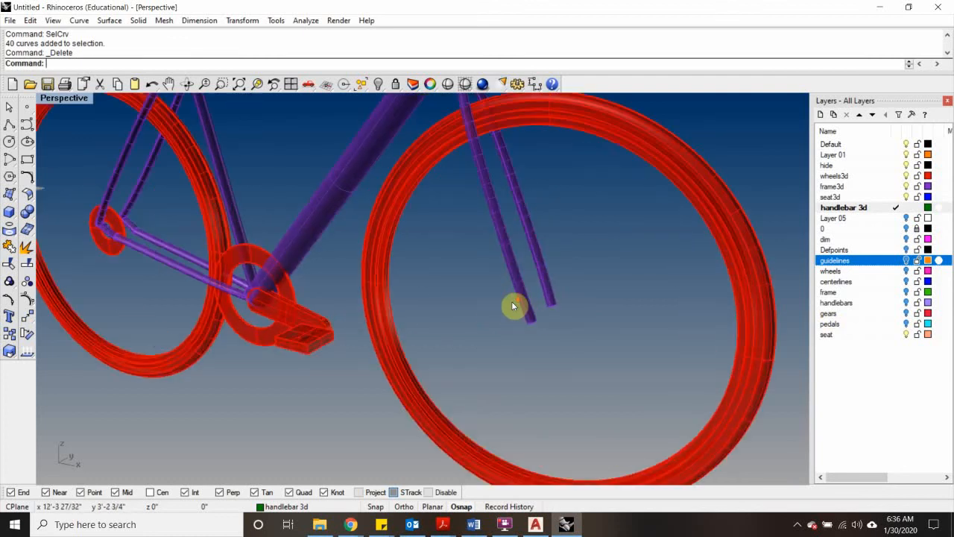
pyautogui.scroll(-4, 512, 303)
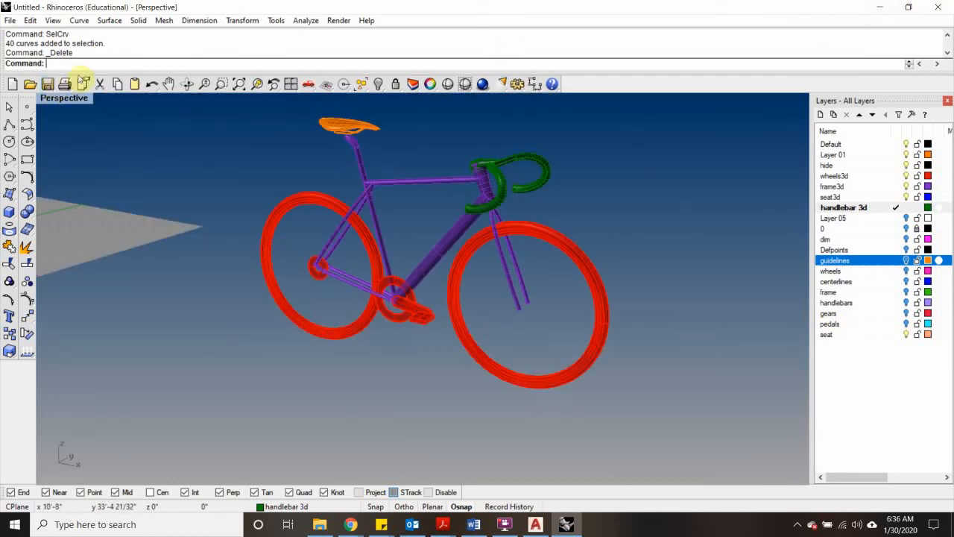
pyautogui.click(504, 524)
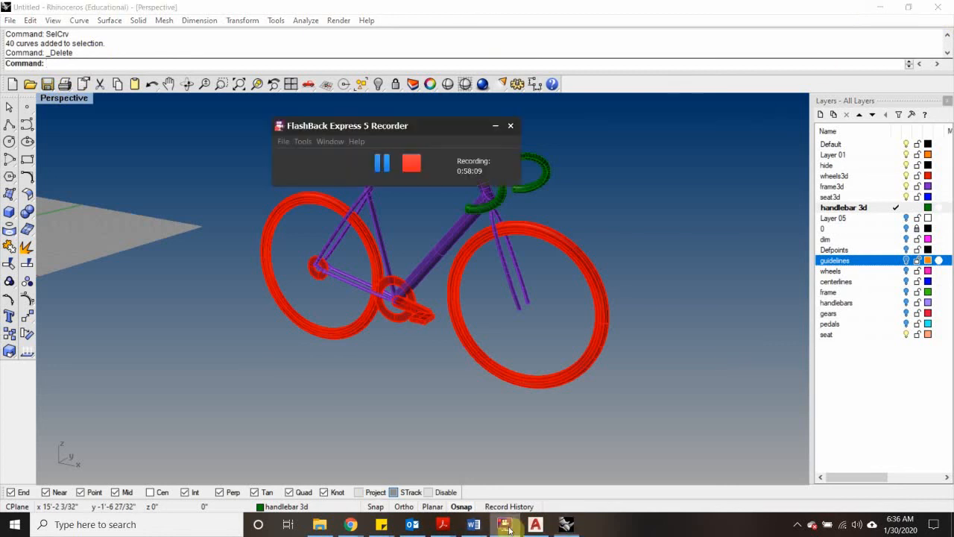